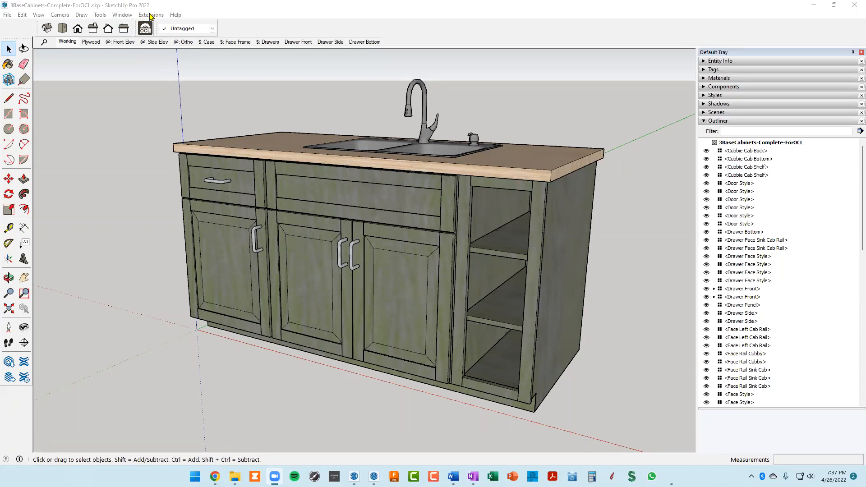
Open the Extension Warehouse and search it for "cut list".
left_click(150, 17)
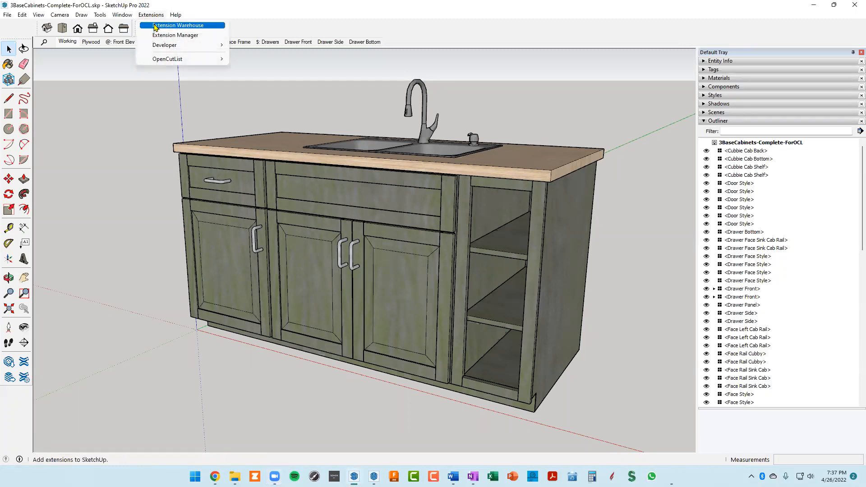
left_click(156, 26)
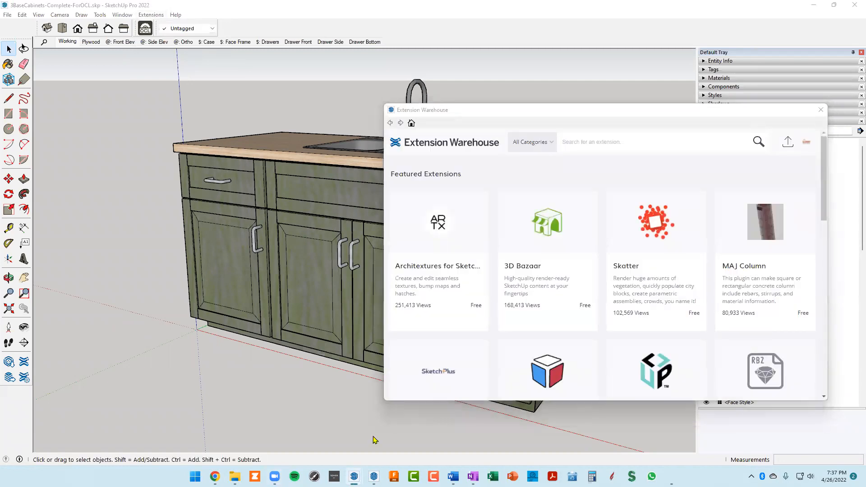
left_click(586, 144)
type("cut list")
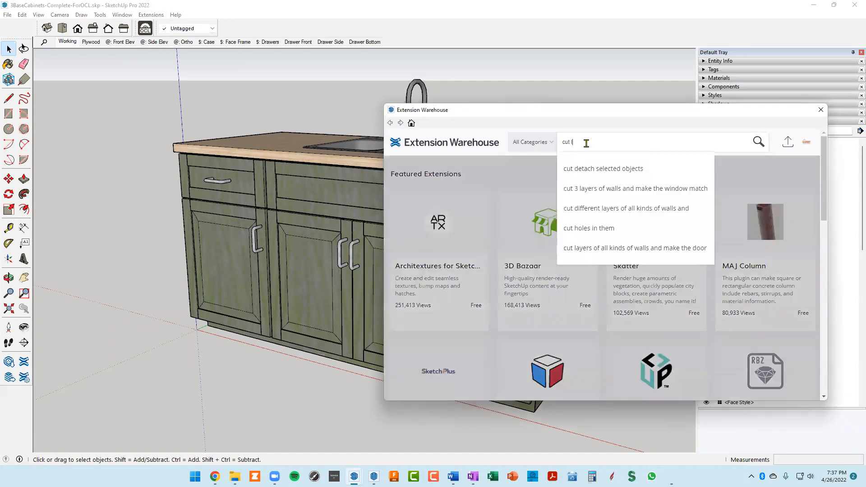
key("Return")
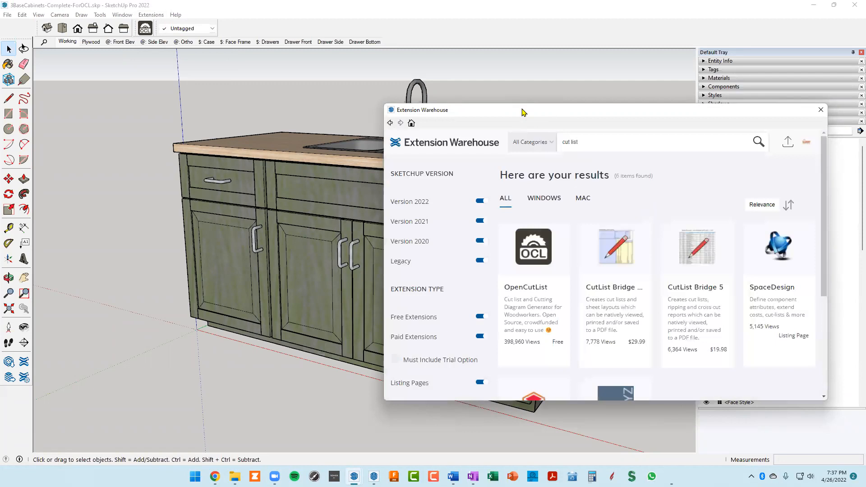
Look through the cut list extensions found in the Extension Warehouse, then close its window.
left_click_drag(522, 112, 253, 74)
scroll(259, 312, "down", 3)
scroll(259, 311, "up", 3)
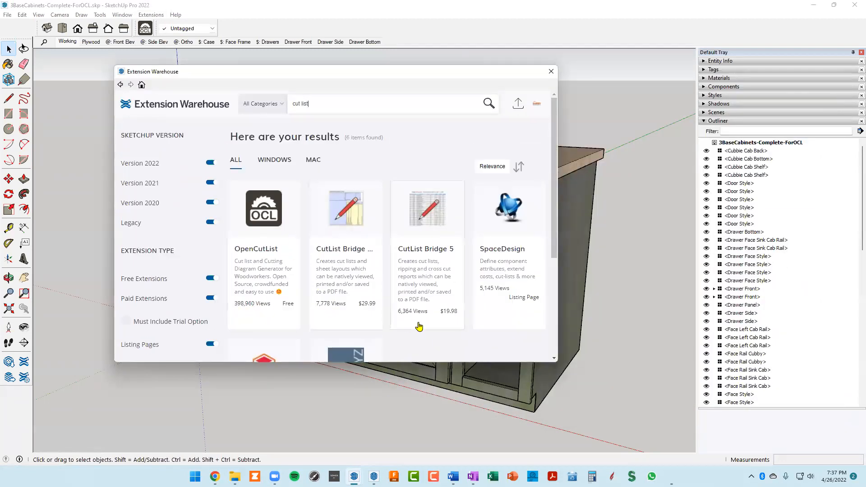
scroll(419, 326, "down", 2)
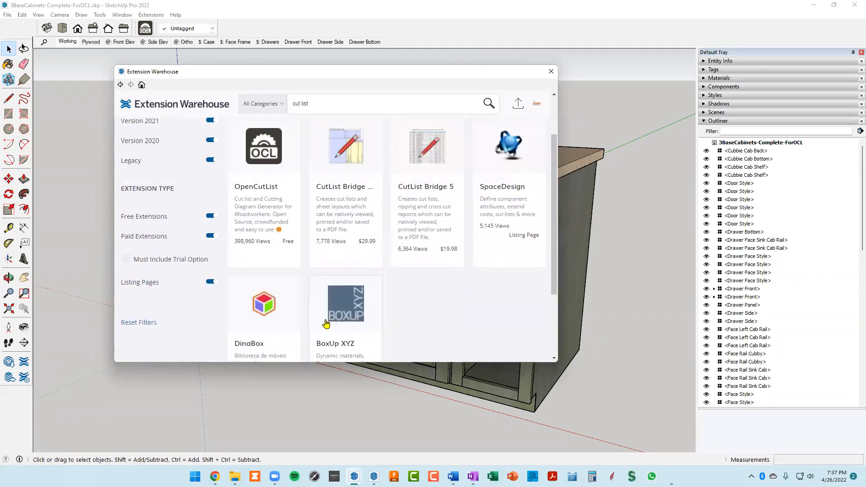
scroll(325, 324, "up", 2)
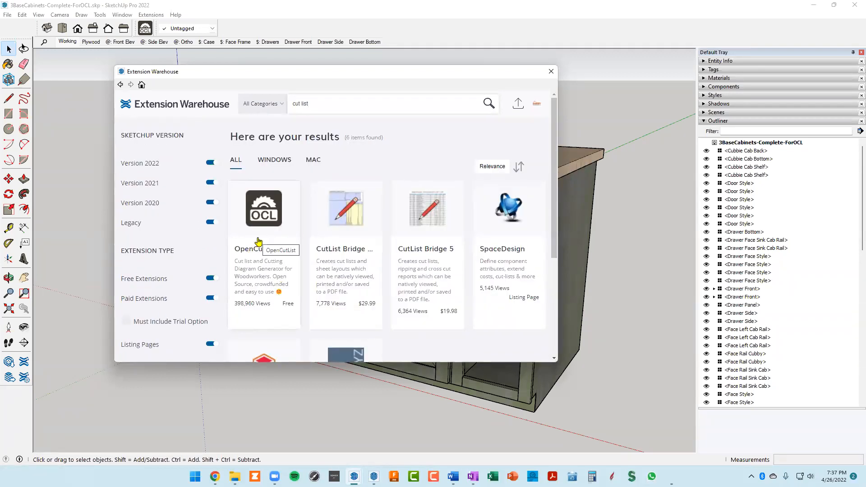
scroll(259, 242, "down", 1)
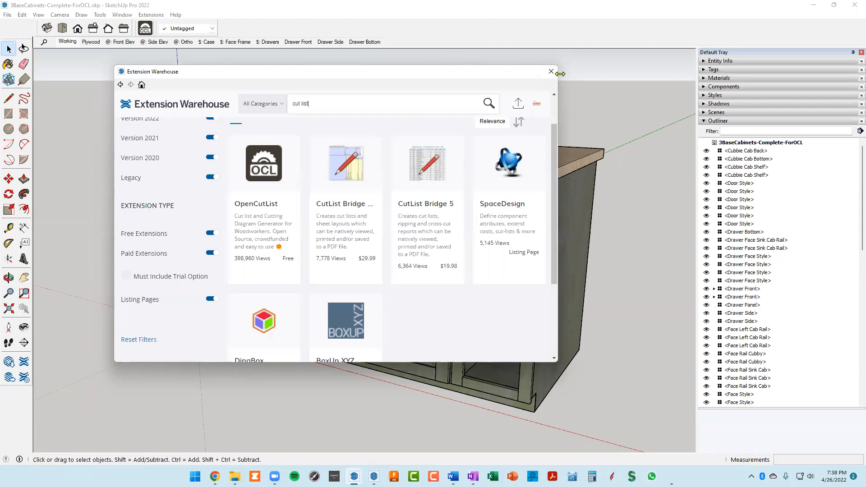
scroll(399, 218, "down", 3)
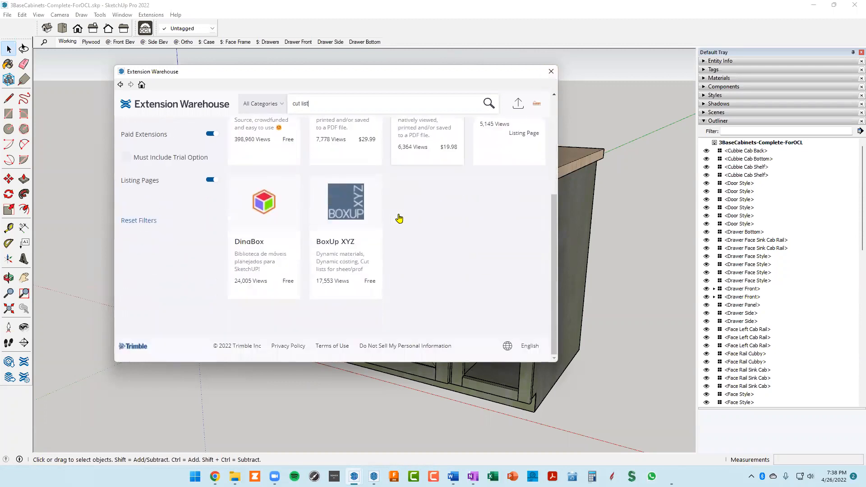
left_click(551, 71)
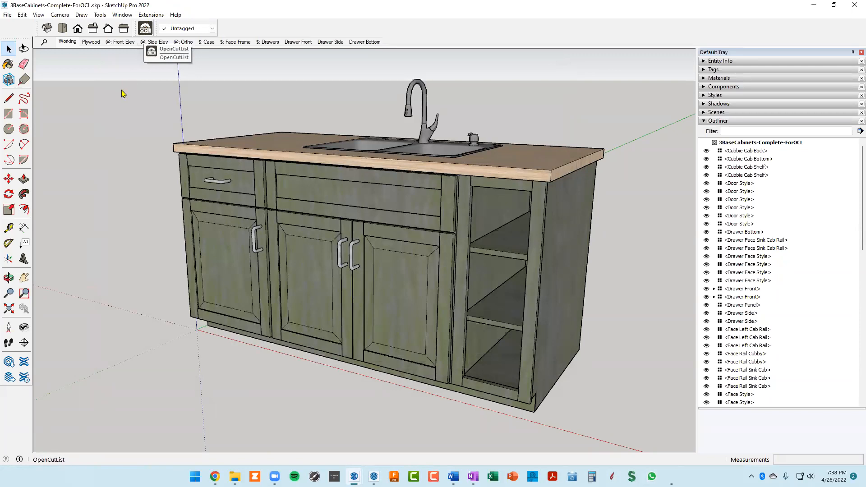
Search the Extension Warehouse for "cut list" again and review the OpenCutList extension page down to its install option and description.
left_click(147, 15)
left_click(155, 25)
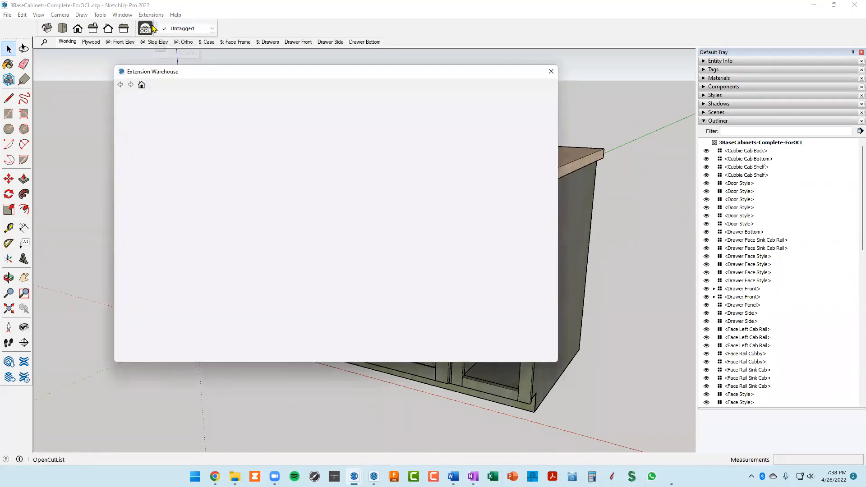
left_click(308, 98)
type("cut ")
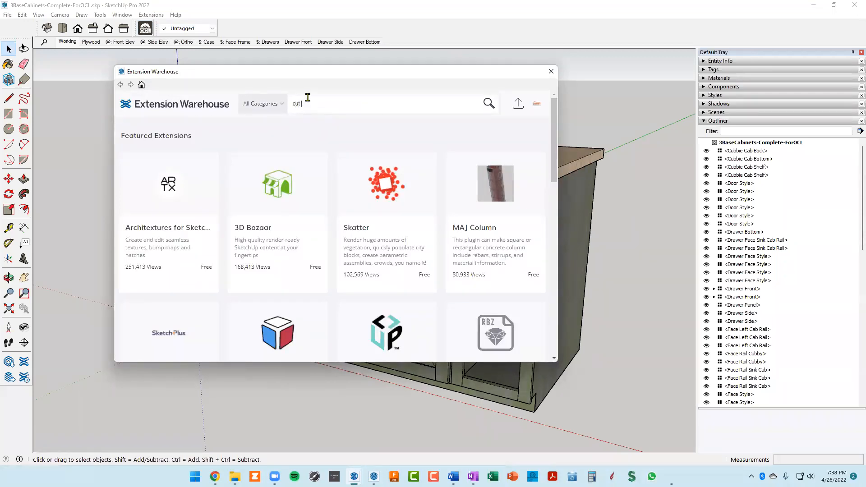
type("list")
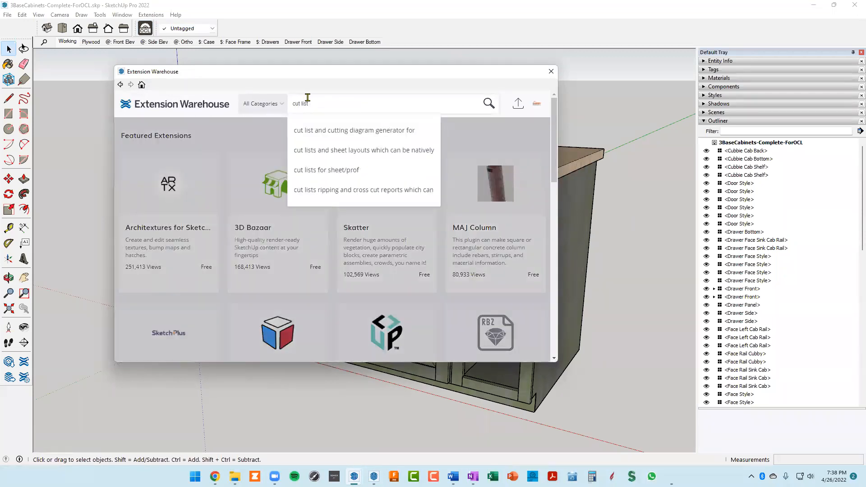
key("Return")
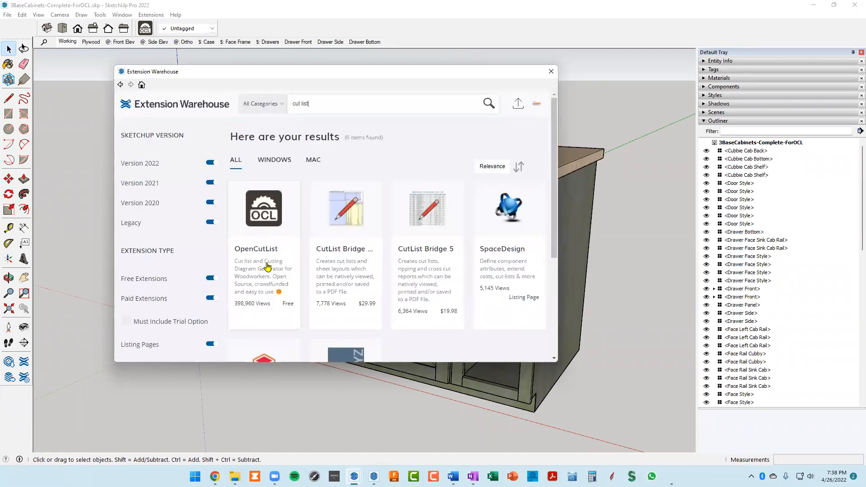
left_click(264, 219)
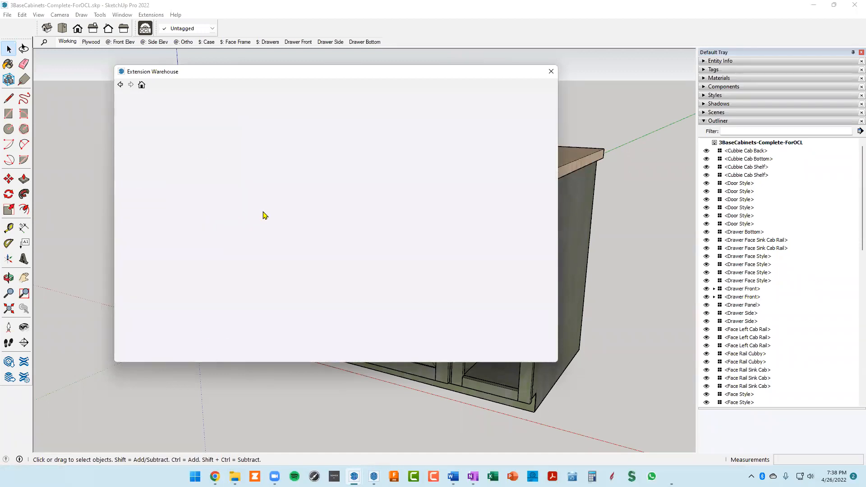
scroll(387, 246, "down", 3)
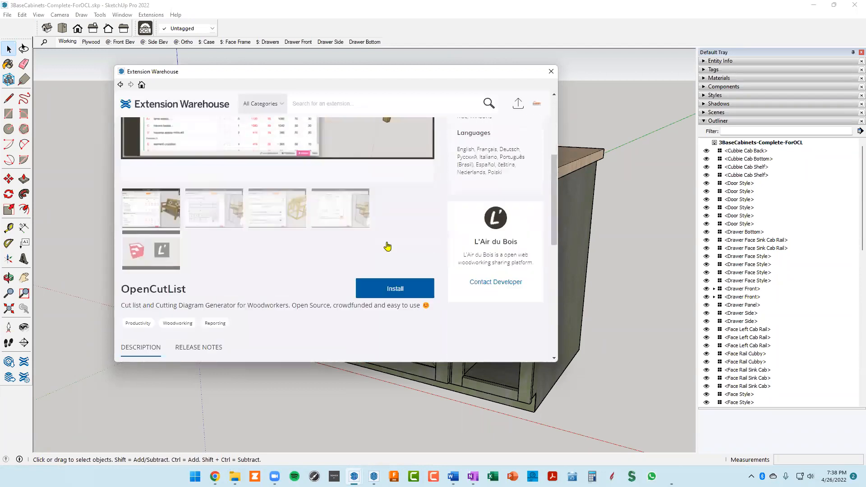
scroll(387, 246, "down", 1)
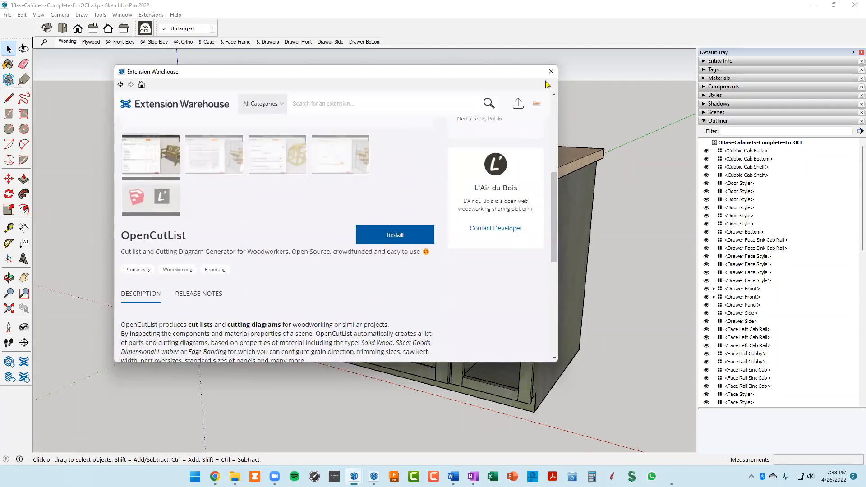
Undock the OpenCutList toolbar, close the Extension Warehouse, and dock the toolbar again beside the Untagged tag selector.
left_click_drag(399, 71, 414, 193)
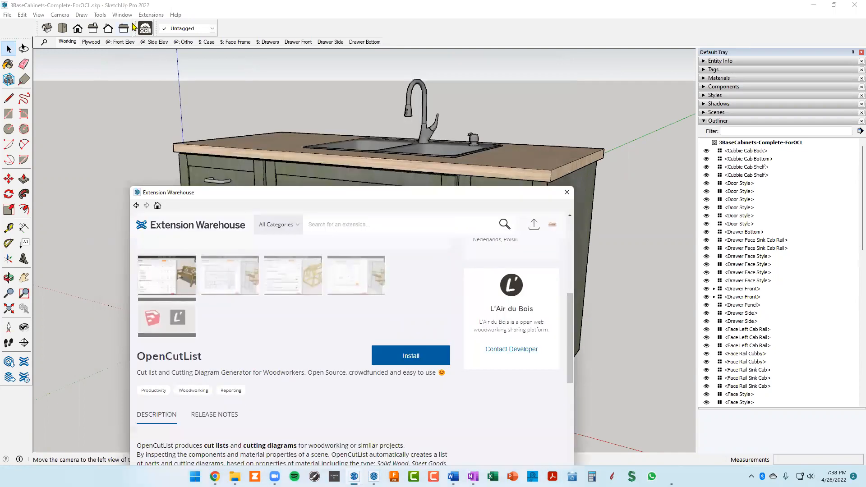
left_click_drag(136, 25, 85, 144)
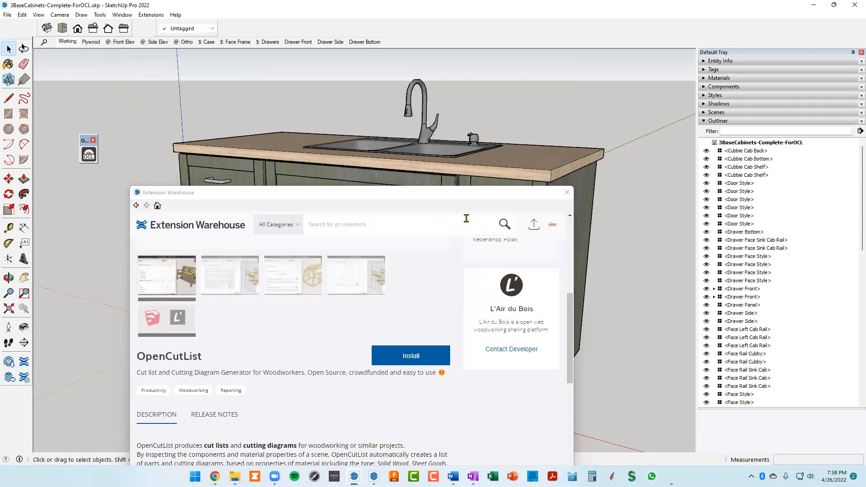
left_click(567, 192)
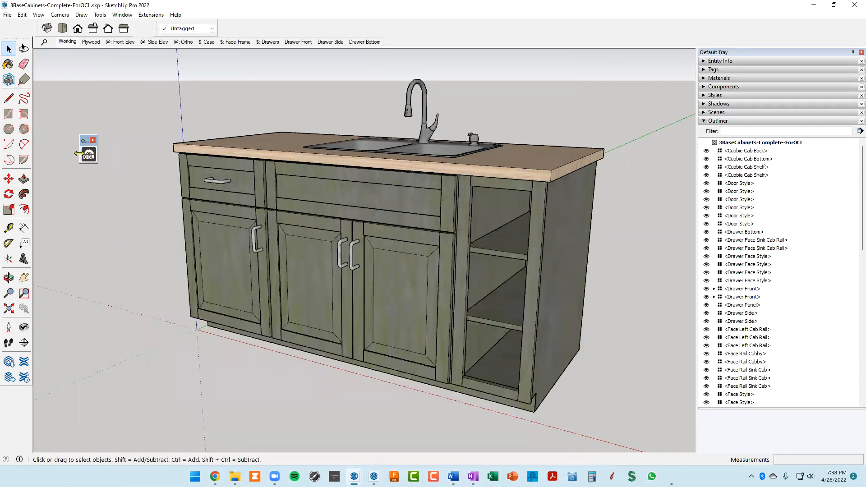
left_click_drag(84, 140, 114, 29)
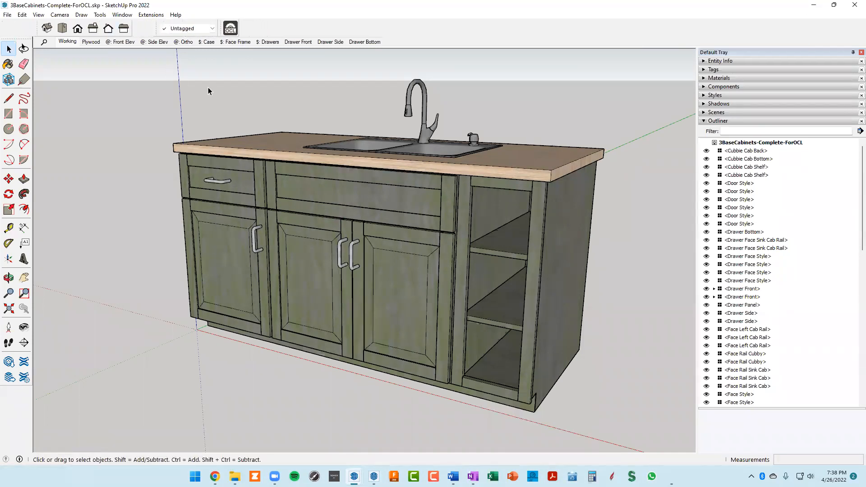
Launch OpenCutList and toggle its window between the expanded and compact layouts.
left_click(230, 28)
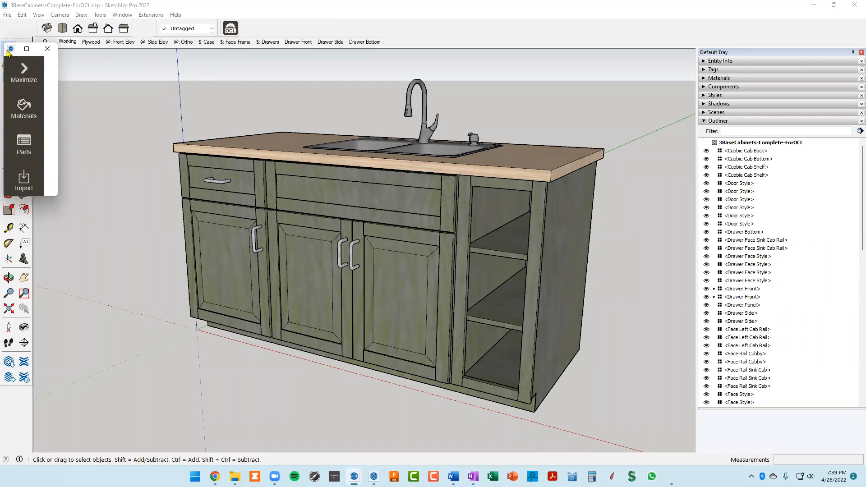
left_click(23, 71)
left_click(24, 72)
left_click(23, 71)
left_click(23, 71)
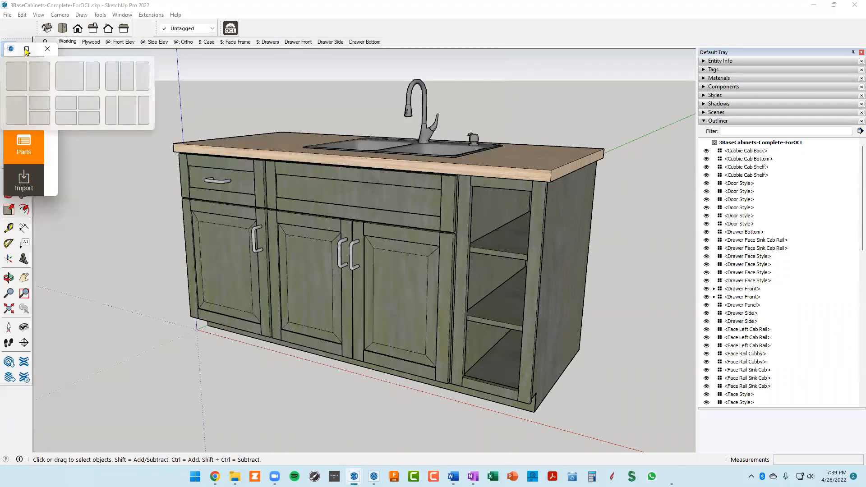
Minimize the compact OpenCutList window and restore it.
left_click(9, 50)
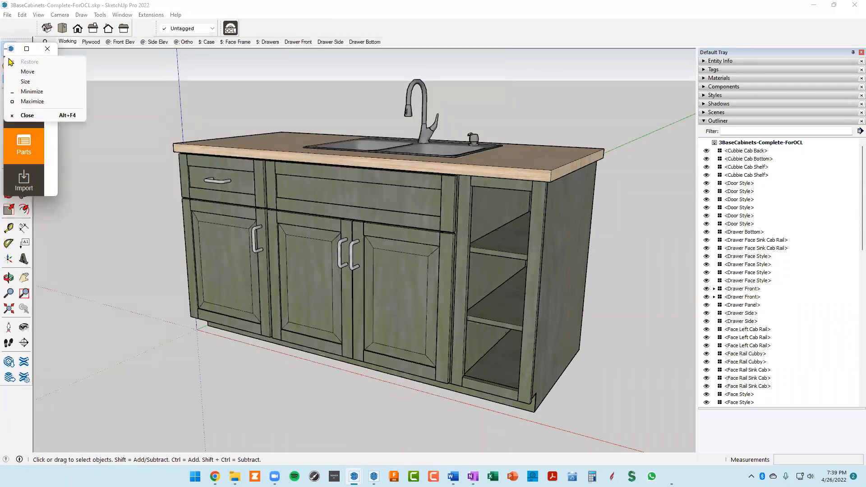
left_click(33, 92)
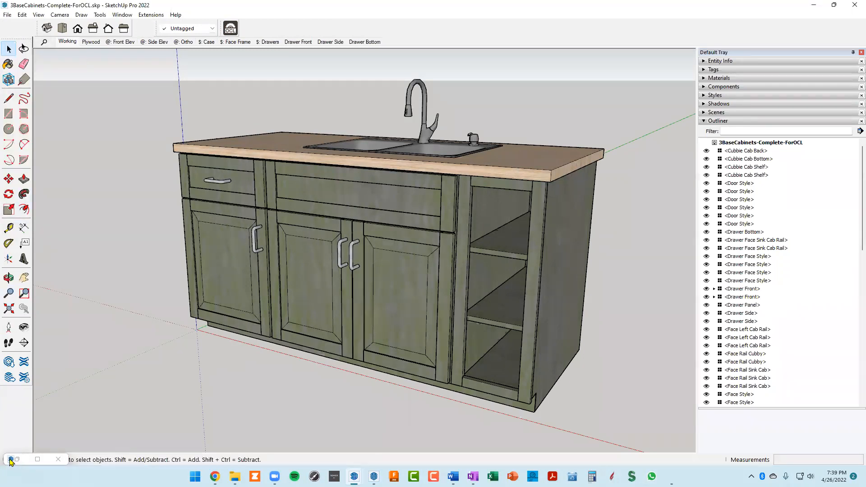
left_click(10, 460)
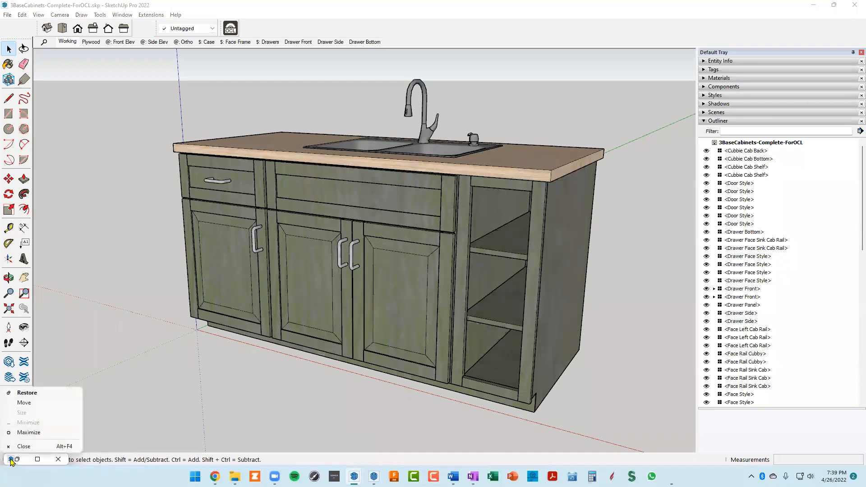
left_click(5, 459)
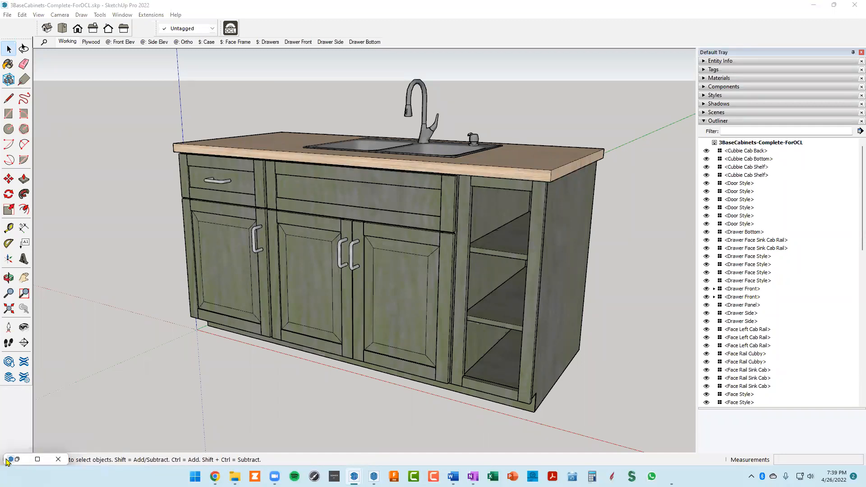
left_click(10, 460)
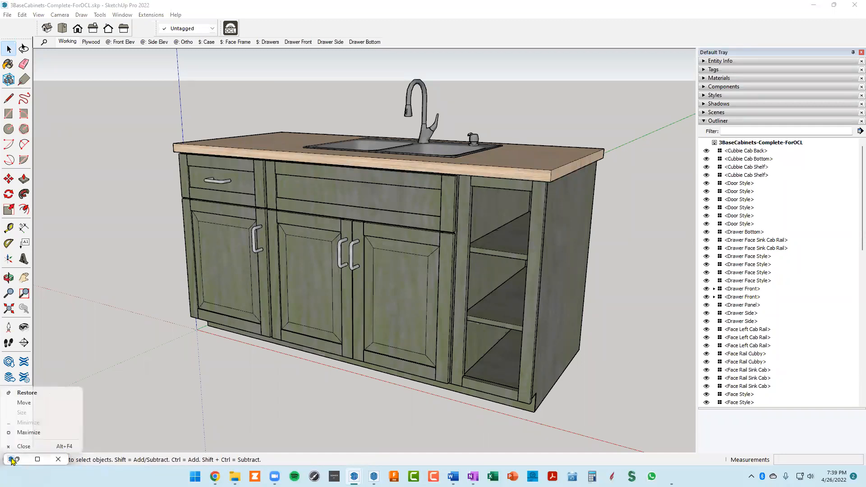
left_click(27, 393)
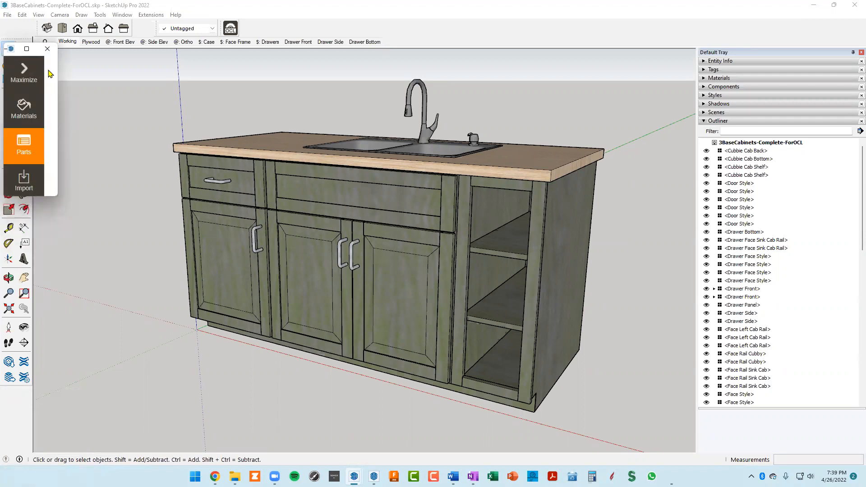
Switch to the SketchUp window containing the 3BaseCabinets-Complete-ForOCL.skp model.
mouse_move(25, 49)
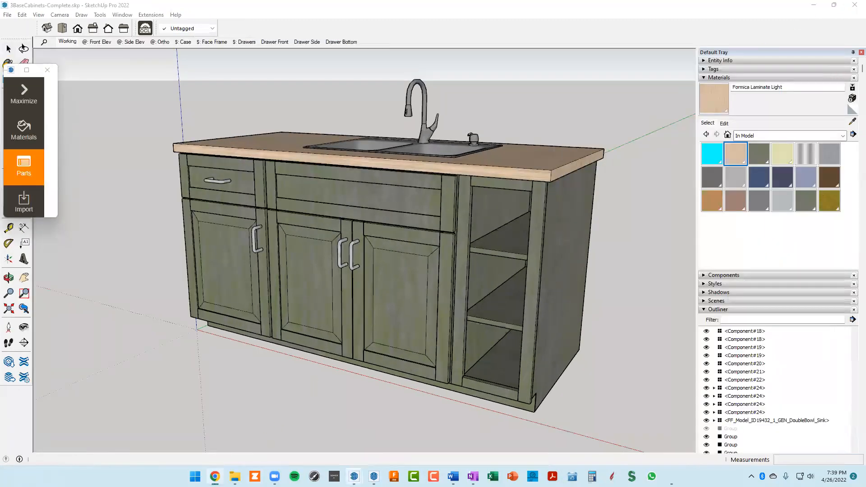
mouse_move(357, 474)
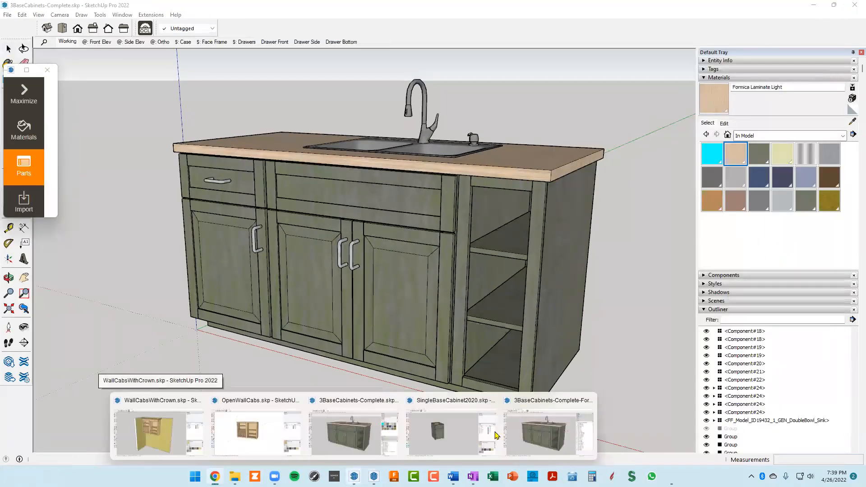
left_click(527, 425)
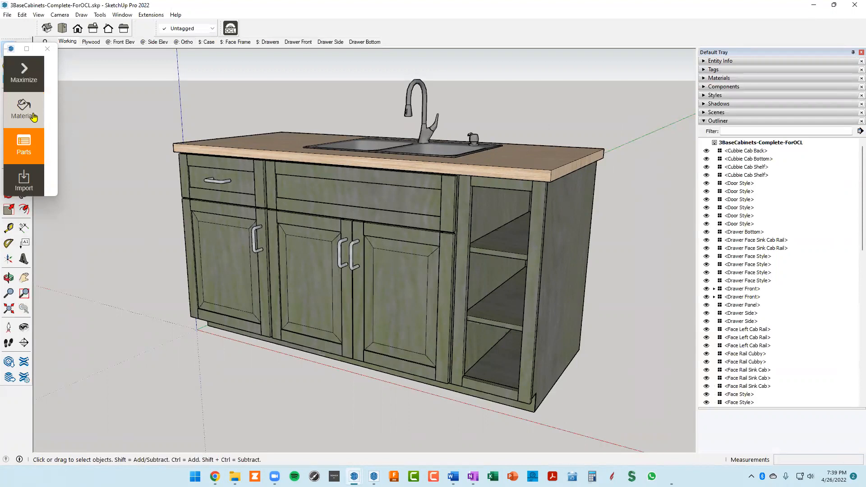
Expand OpenCutList, list the model's materials, and open the properties of the Birch Hardwood material.
left_click(24, 71)
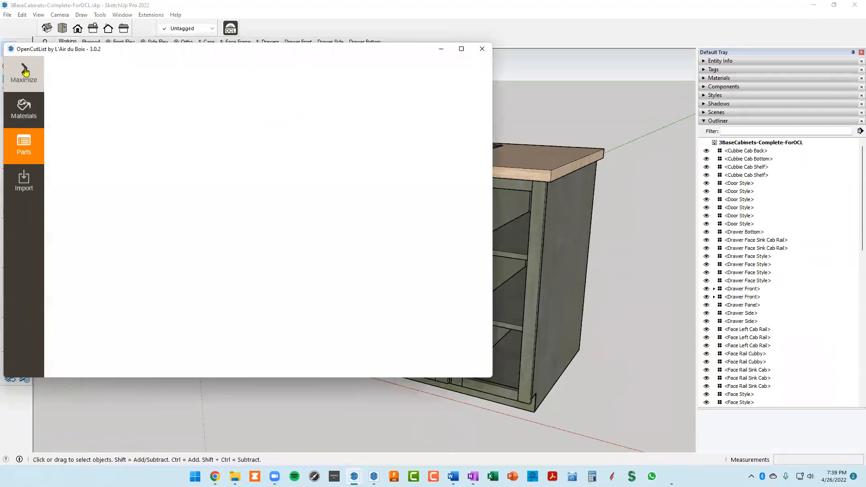
left_click(26, 112)
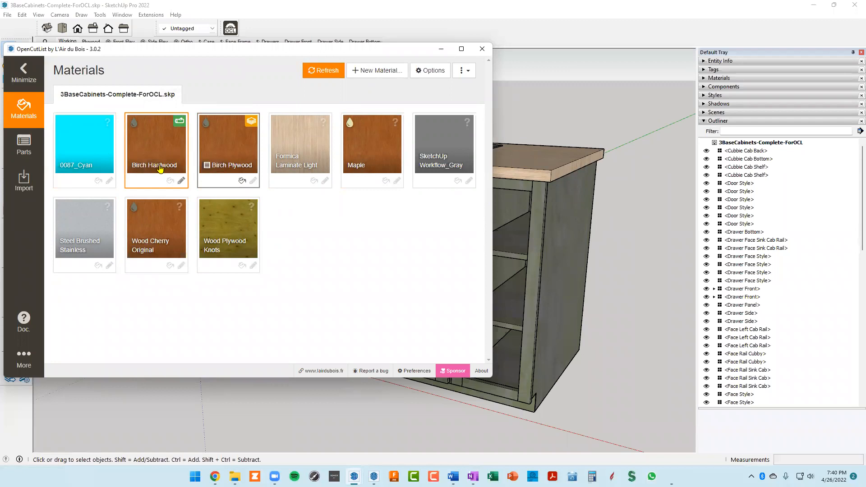
left_click(183, 181)
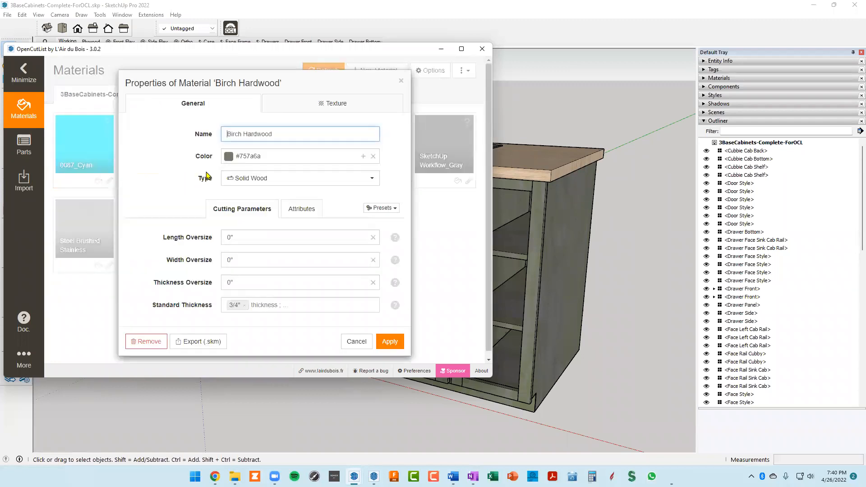
Try the Undefined type for Birch Hardwood, review the other material types, and close its properties without applying.
left_click(327, 85)
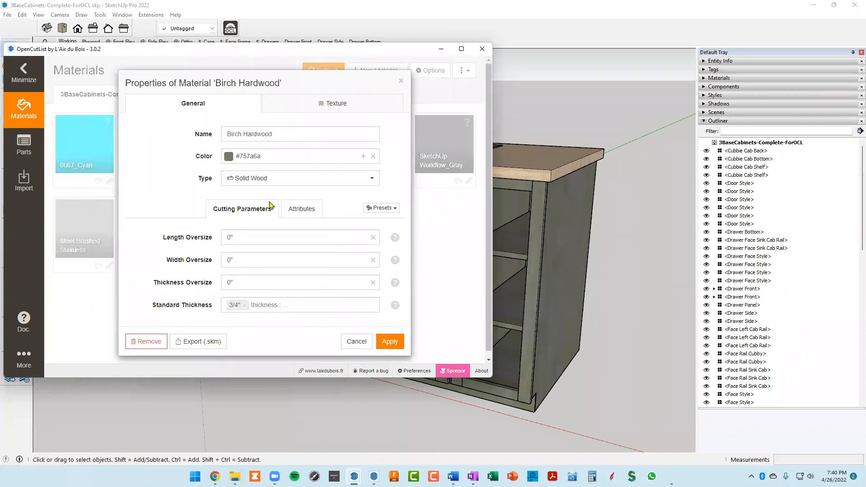
left_click(370, 179)
left_click(288, 195)
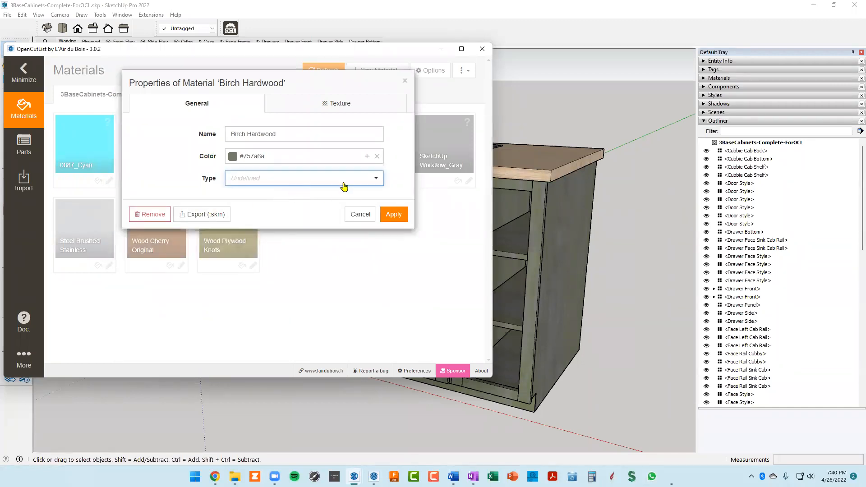
left_click(378, 181)
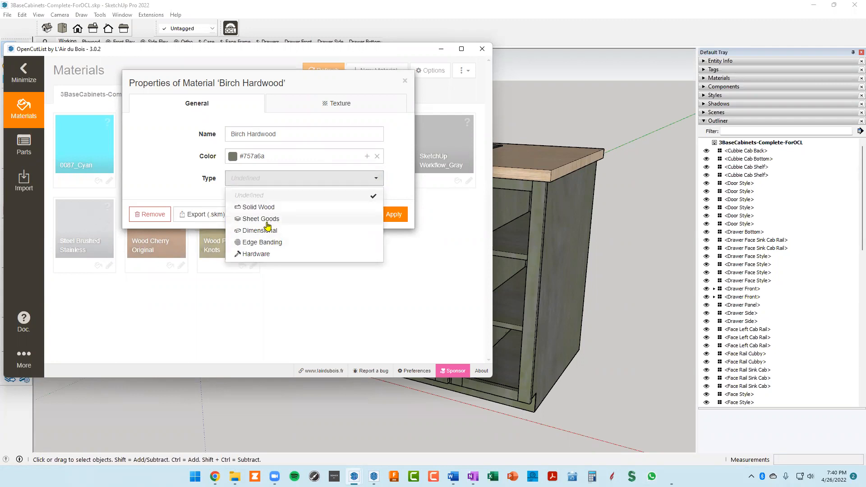
left_click(405, 82)
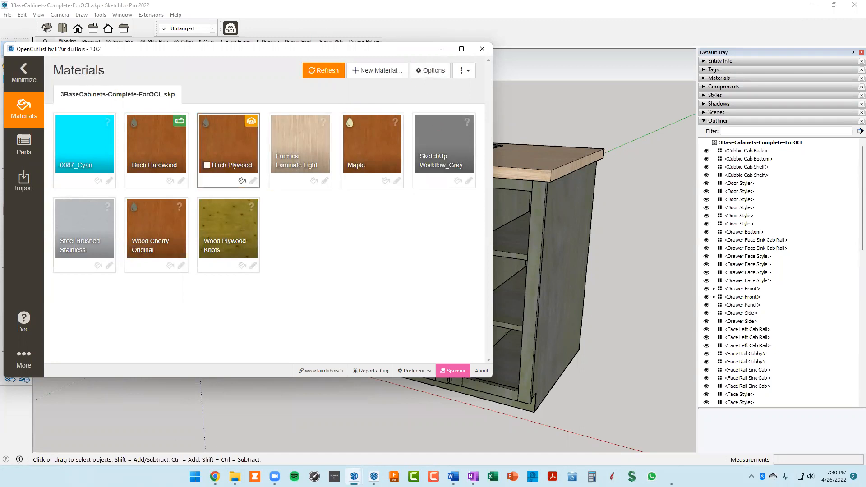
Switch to the SketchUp window containing the 3BaseCabinets-Complete.skp model.
mouse_move(215, 477)
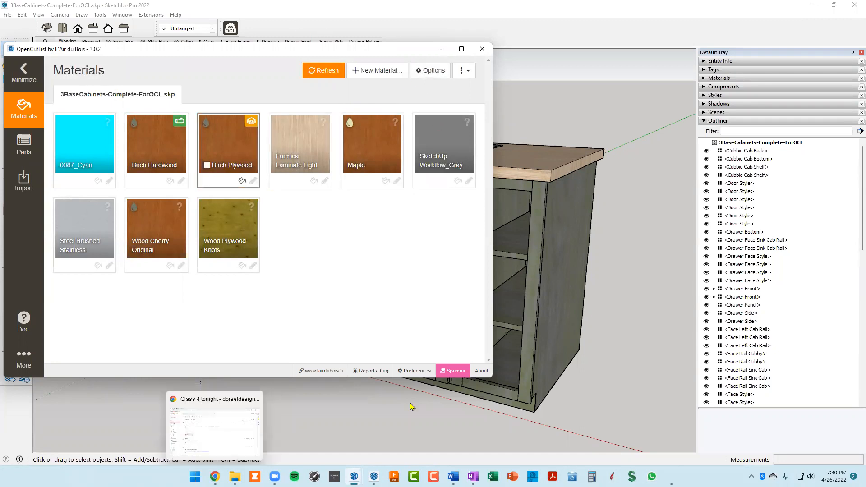
left_click(354, 476)
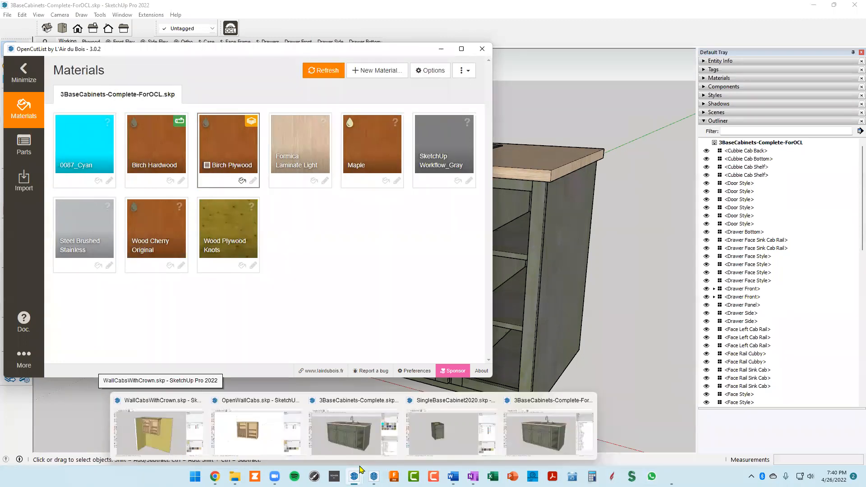
left_click(354, 432)
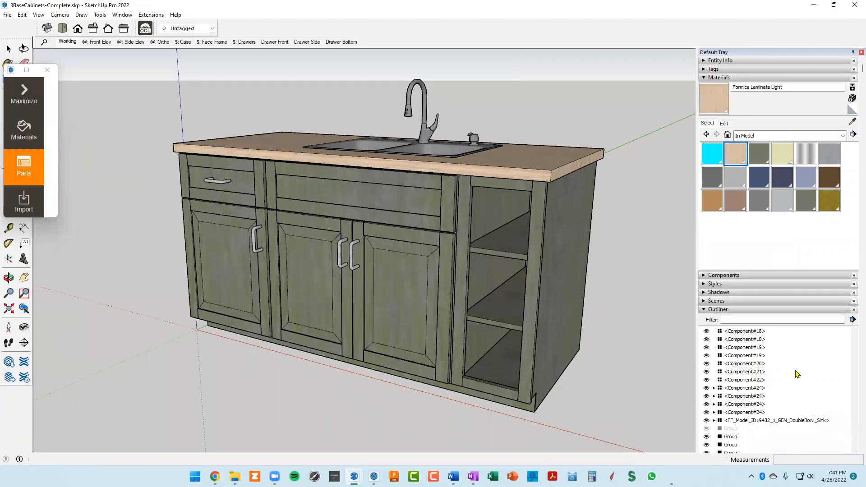
Examine the base cabinets and look through the model's outline for components and groups with generic names.
scroll(794, 373, "down", 2)
scroll(720, 306, "up", 2)
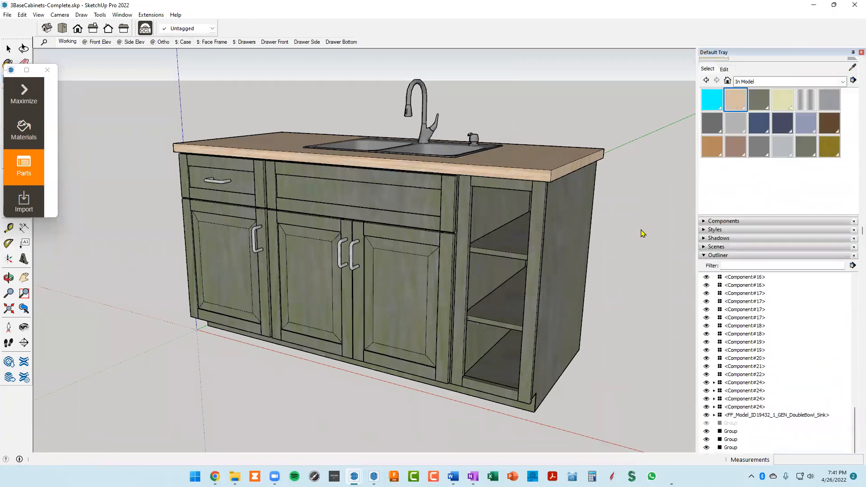
middle_click_drag(503, 212, 506, 240)
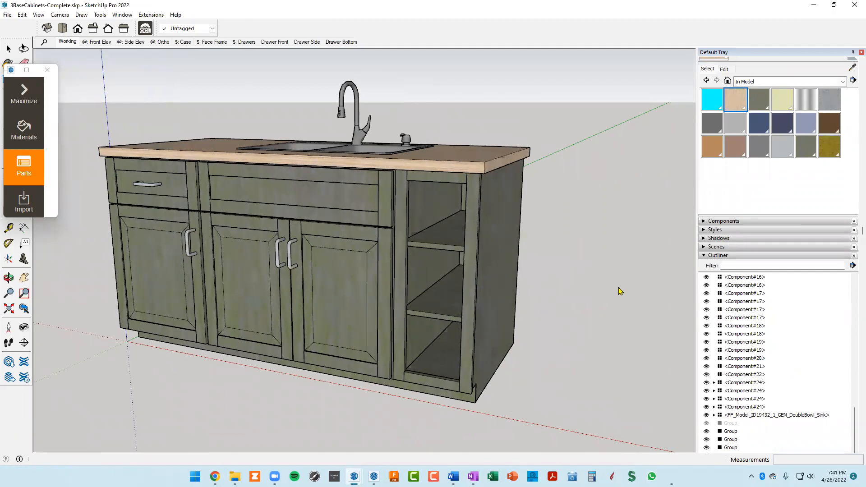
scroll(663, 320, "up", 2)
scroll(664, 320, "down", 3)
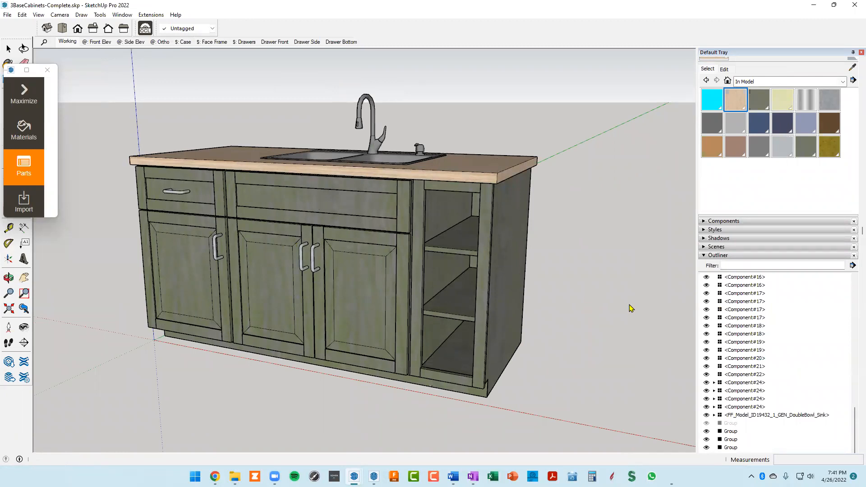
scroll(740, 364, "down", 2)
scroll(737, 382, "down", 2)
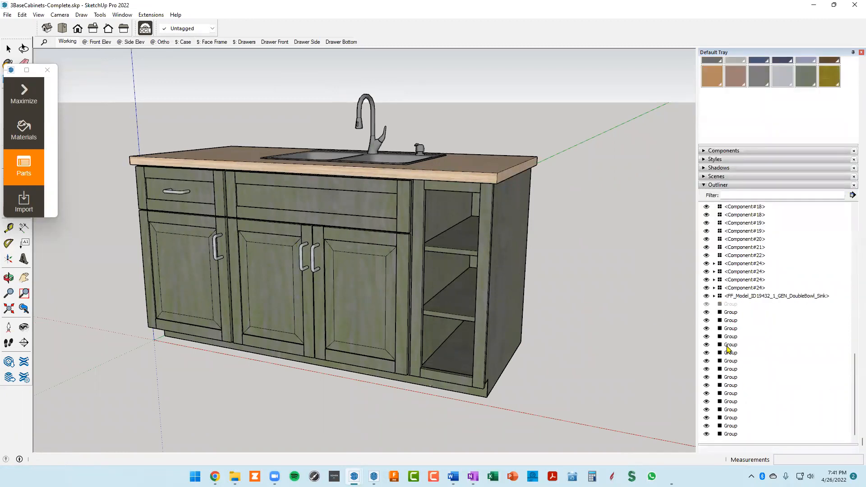
scroll(730, 346, "up", 4)
scroll(732, 346, "up", 9)
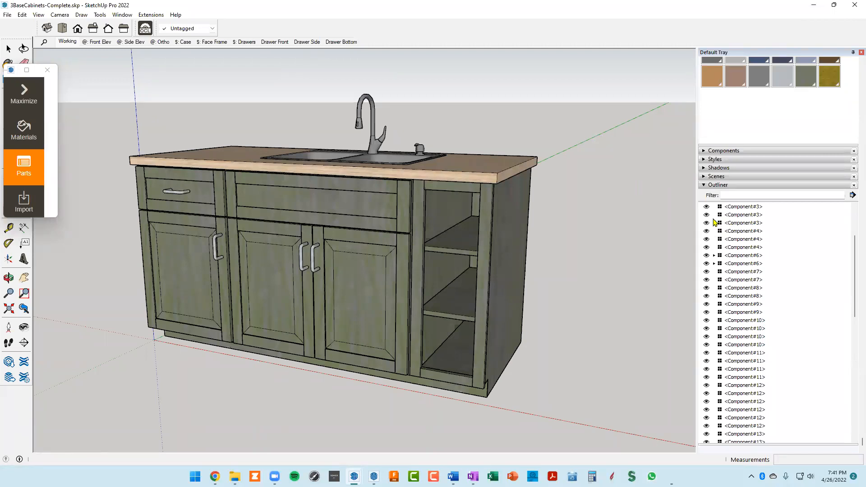
Display the Face Frame scene and check which panels are enabled in the default tray.
left_click(219, 42)
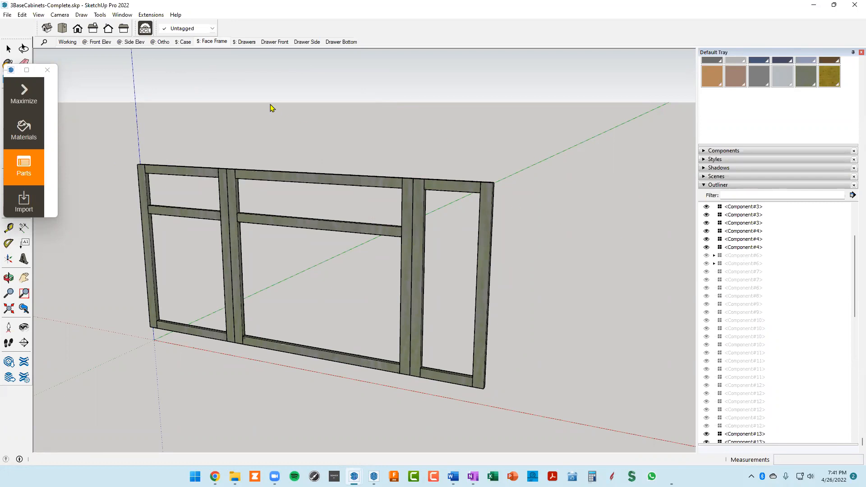
left_click(126, 15)
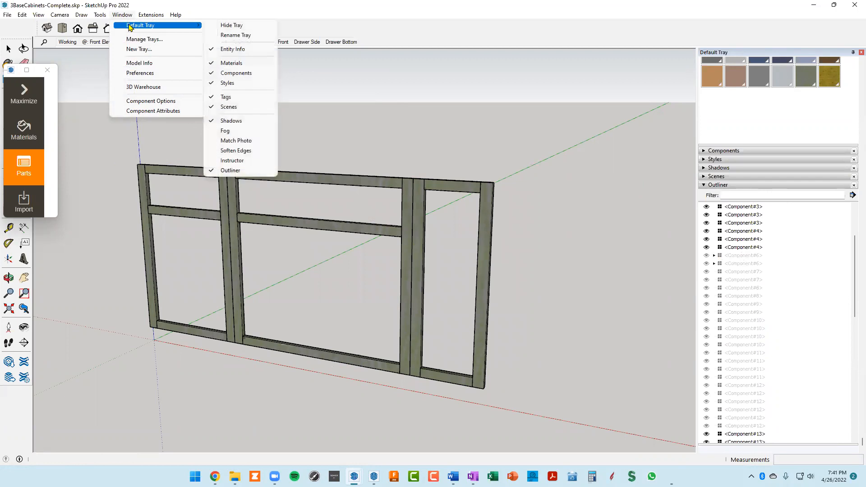
mouse_move(153, 25)
left_click(541, 122)
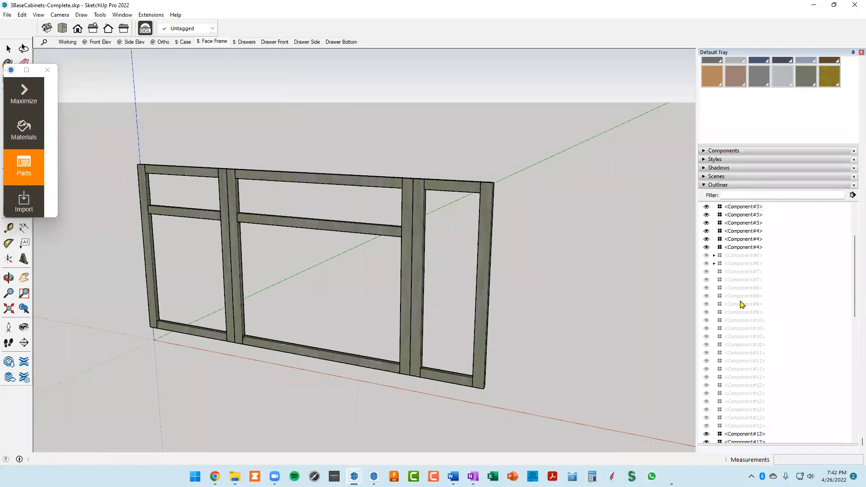
Look through the outline and select a hidden Group and a Component#24 entry to locate each in the model.
scroll(734, 287, "down", 2)
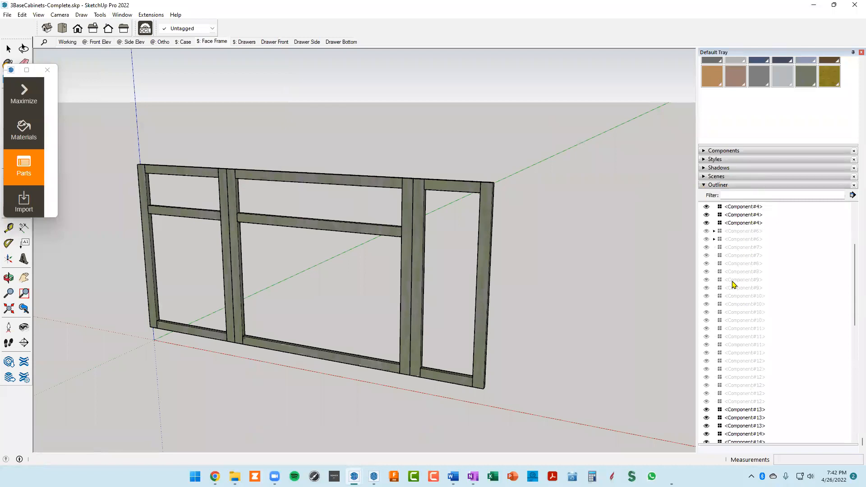
scroll(734, 284, "down", 10)
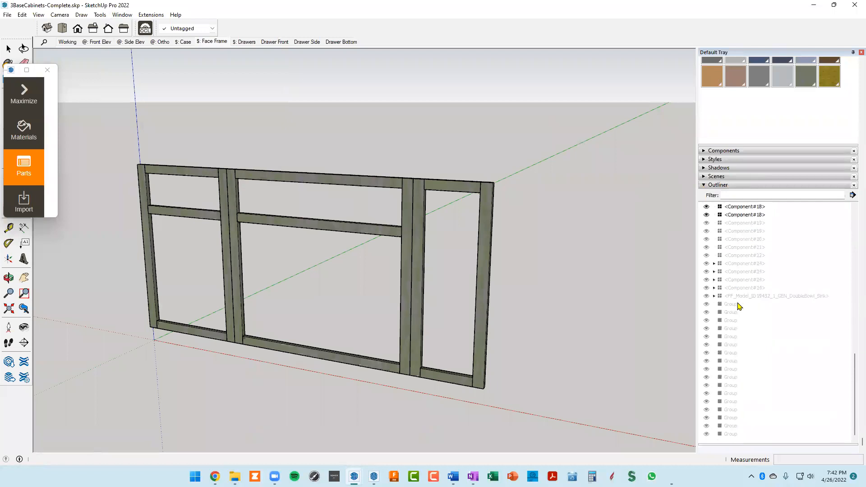
left_click(730, 304)
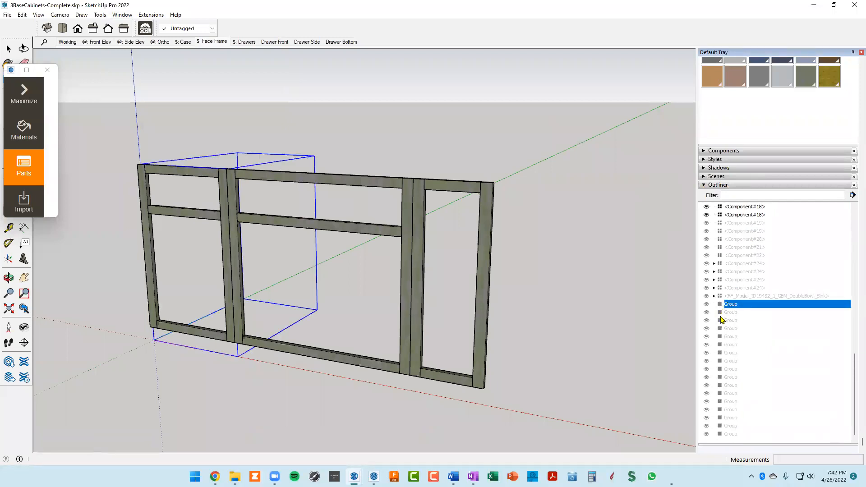
left_click(740, 264)
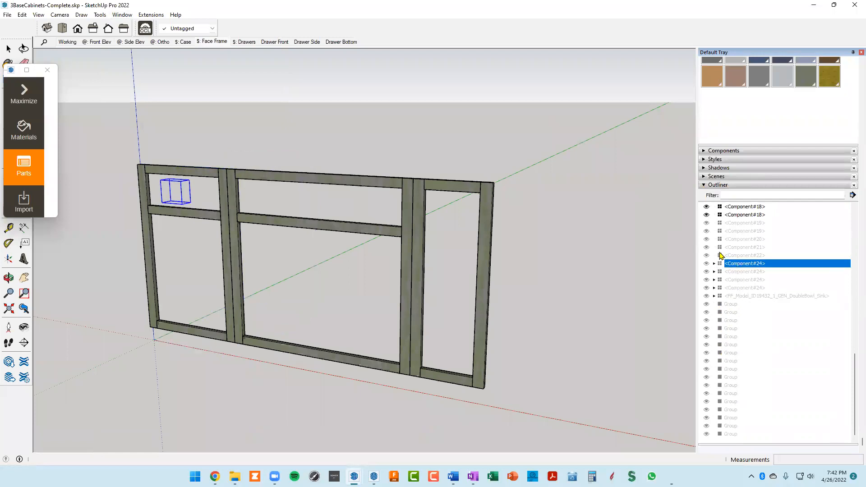
scroll(729, 264, "up", 10)
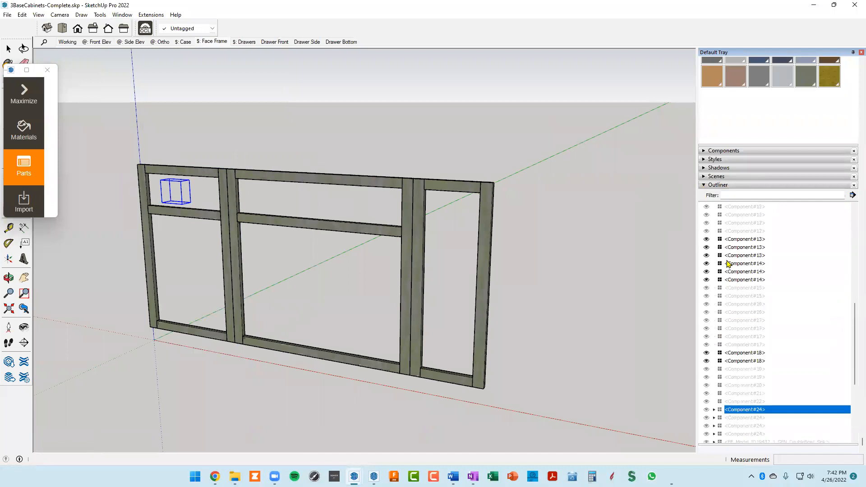
scroll(732, 283, "down", 1)
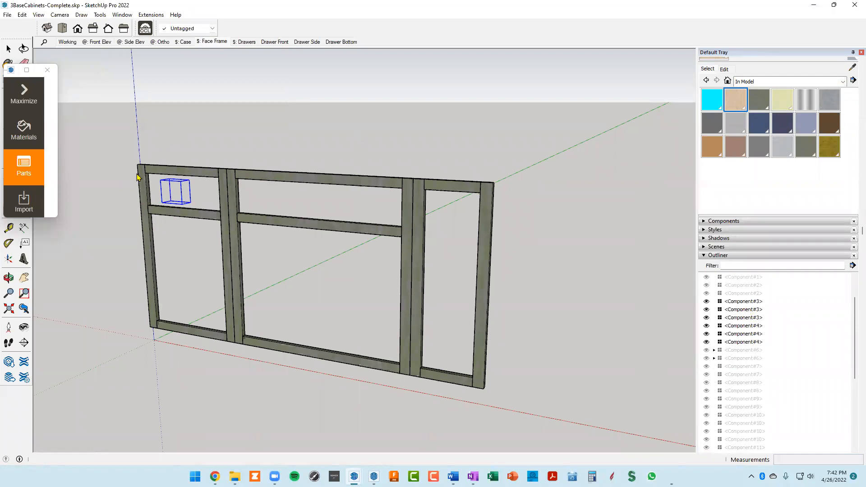
Select each Component#3 and Component#4 entry in turn to identify which face frame piece it represents.
left_click(731, 301)
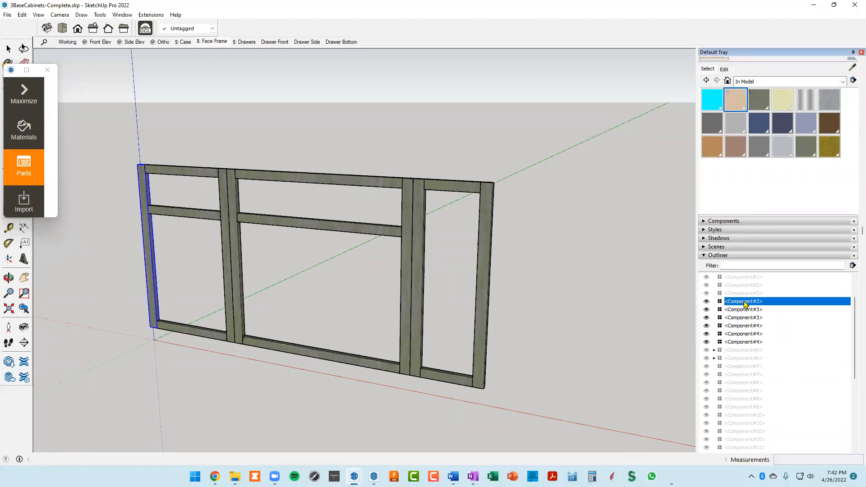
left_click(740, 310)
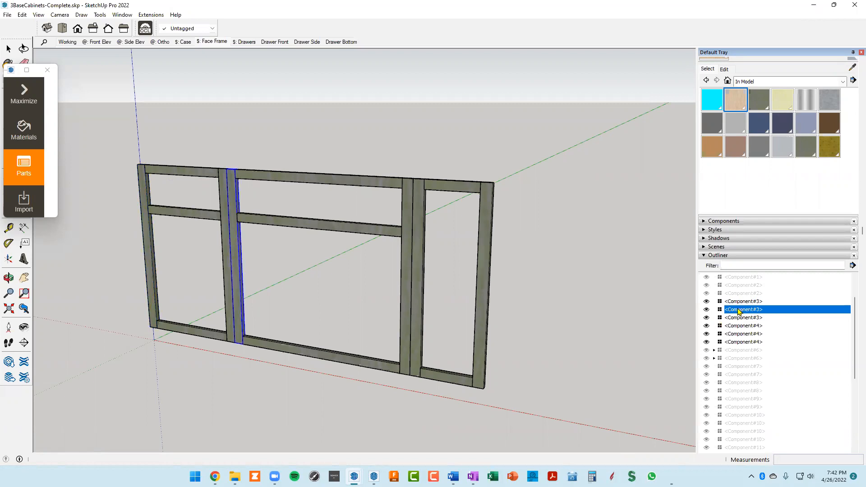
left_click(744, 318)
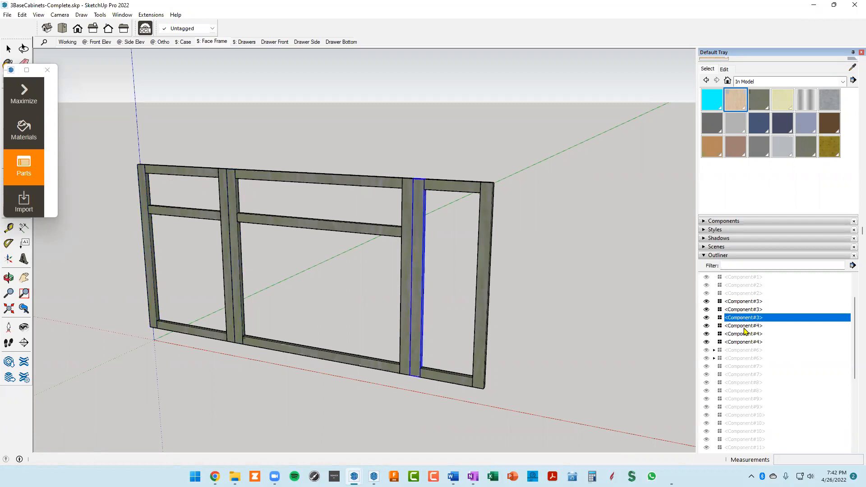
left_click(744, 327)
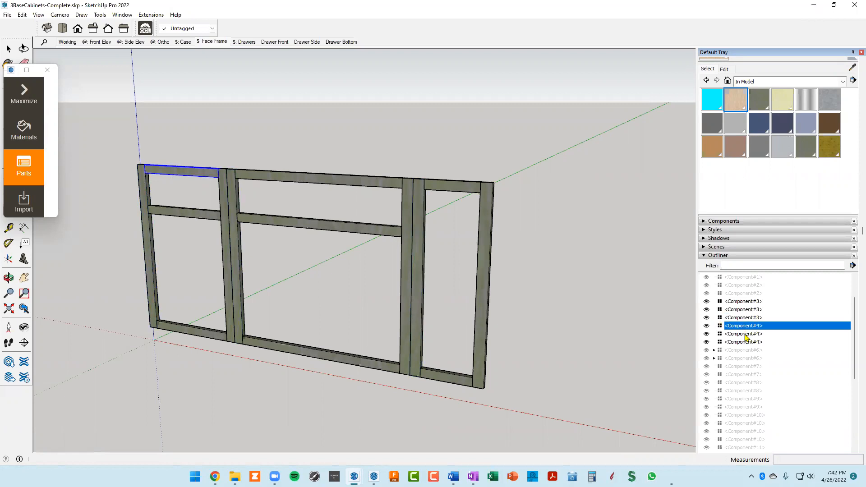
left_click(745, 335)
left_click(744, 342)
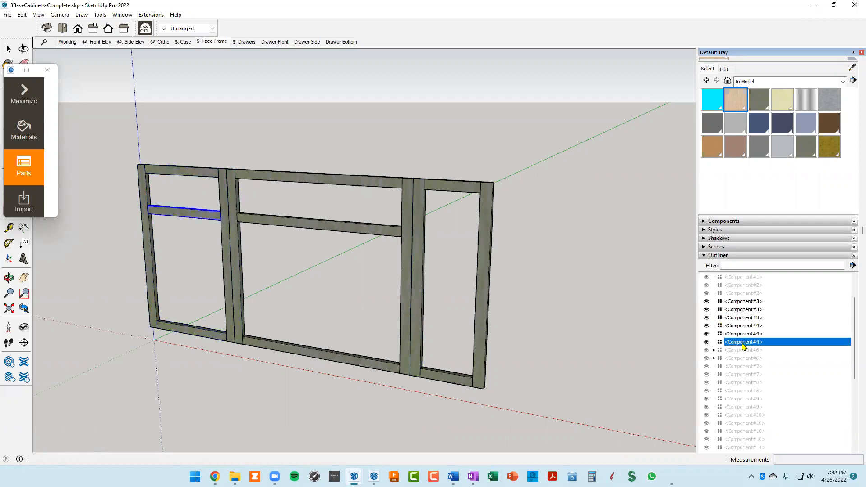
Select the first Component#3 entry, collapse the materials section, and display the component's entity information.
left_click(735, 304)
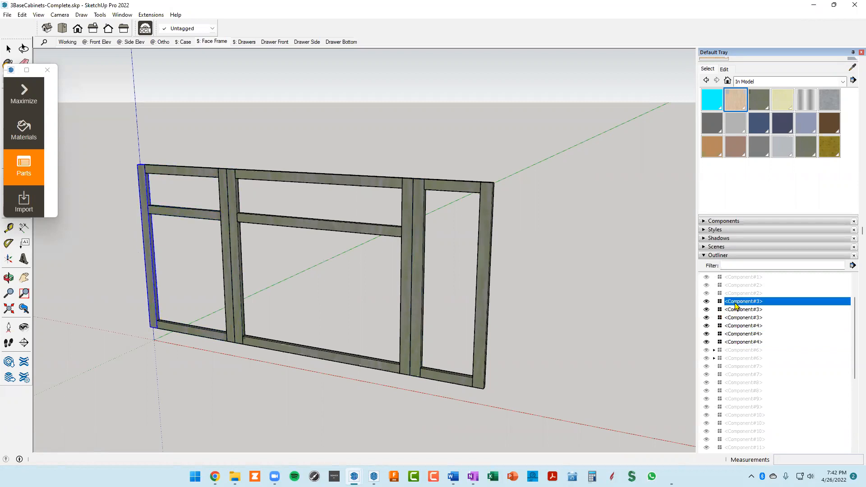
scroll(749, 124, "up", 2)
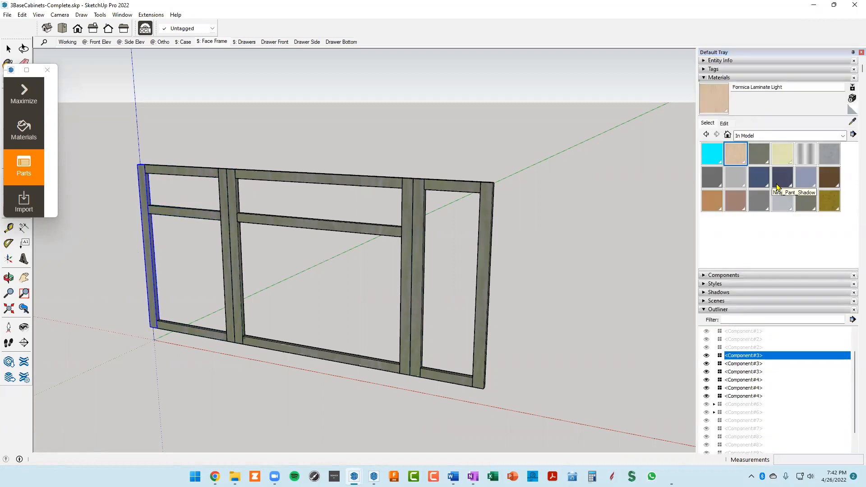
left_click(736, 79)
left_click(742, 62)
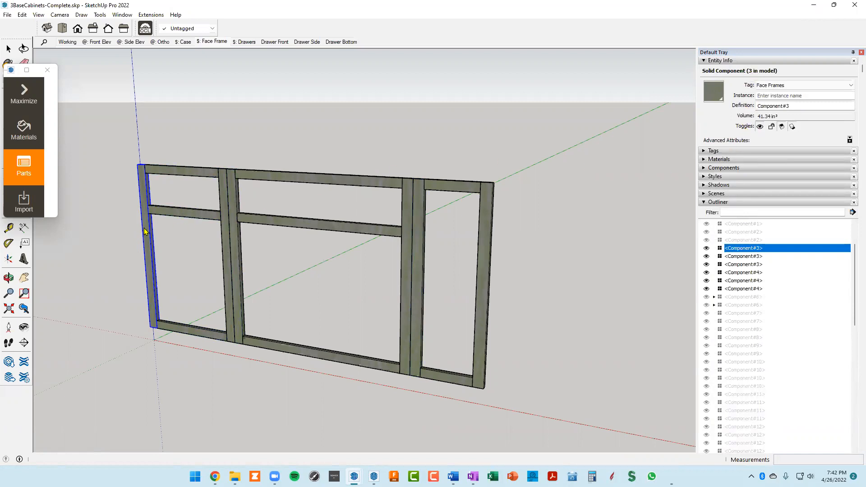
Try naming the selected Component#3 instance "Face frame Style" and undo the renaming.
double_click(736, 249)
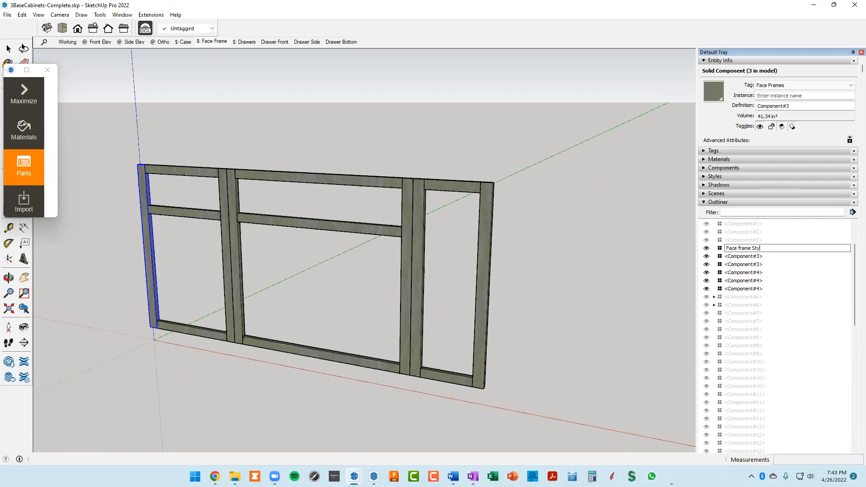
key("Return")
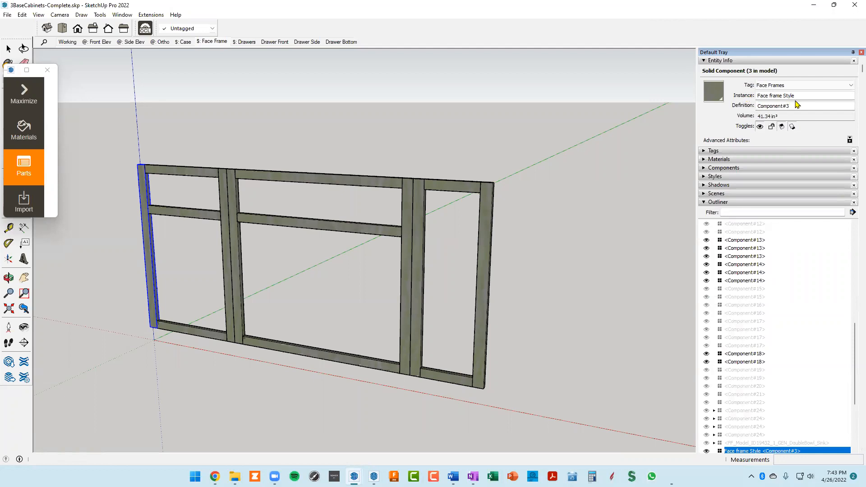
key("ctrl+z")
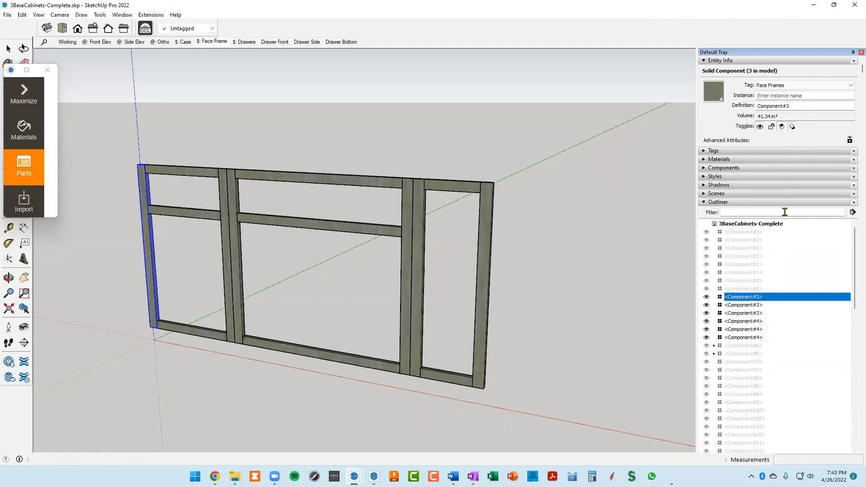
Check the definition name of the selected component and inspect the other two Component#3 instances.
left_click(813, 109)
double_click(815, 107)
left_click(741, 306)
left_click(745, 315)
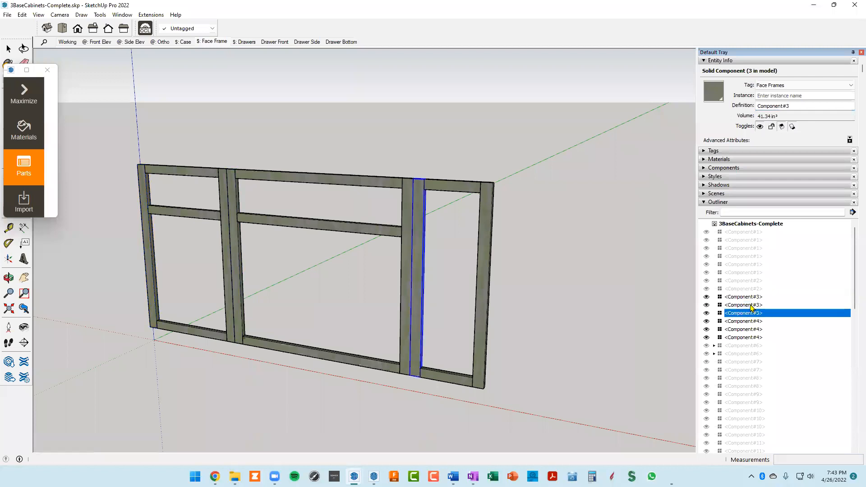
Select the first Component#3 entry and set its definition name to "style".
left_click(755, 298)
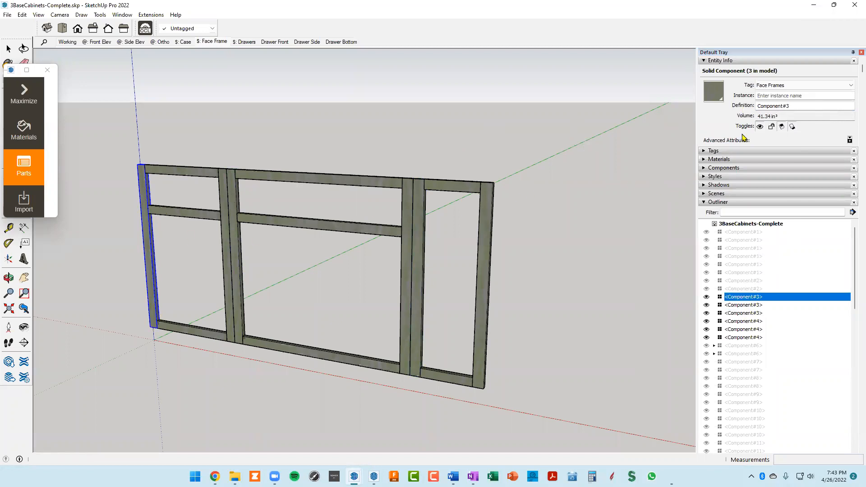
left_click(807, 104)
double_click(807, 104)
type("style")
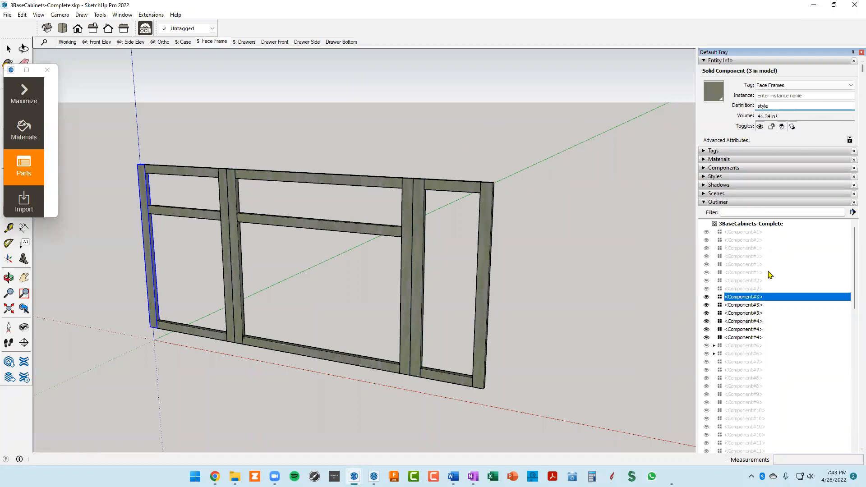
key("Tab")
Check the other two "style" instances and change their definition name to "frace frame style".
scroll(721, 320, "down", 7)
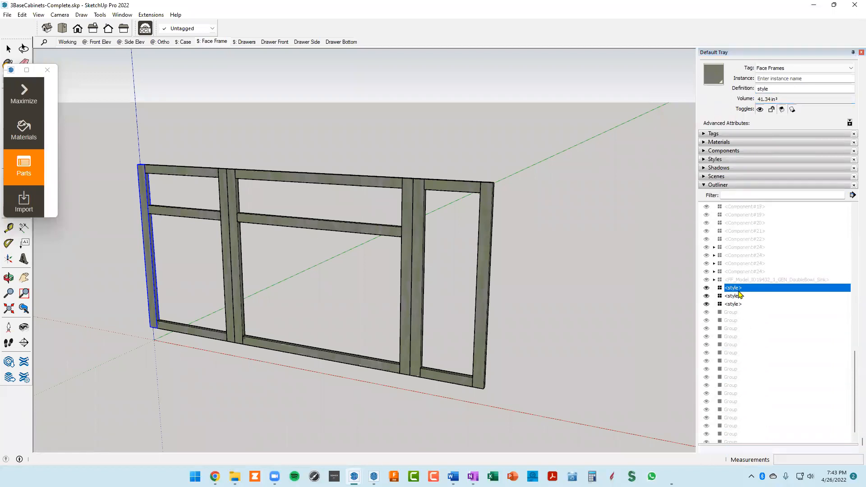
left_click(739, 297)
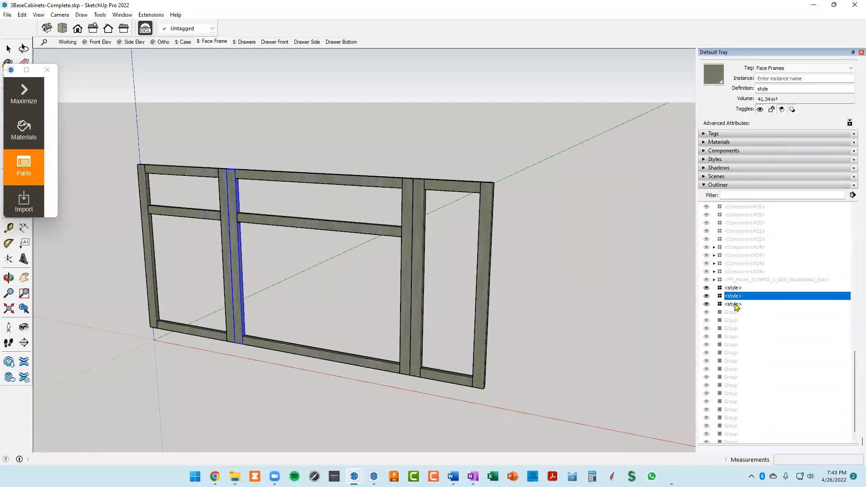
left_click(738, 305)
left_click(775, 86)
type("frace frame")
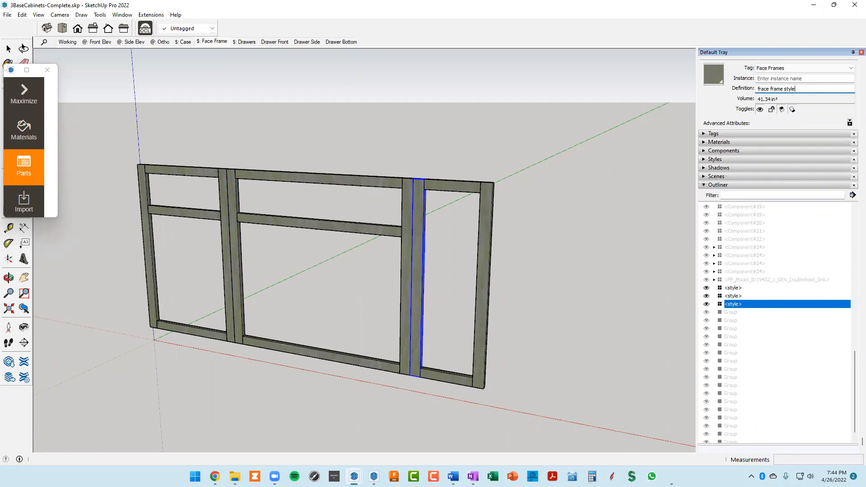
key("Return")
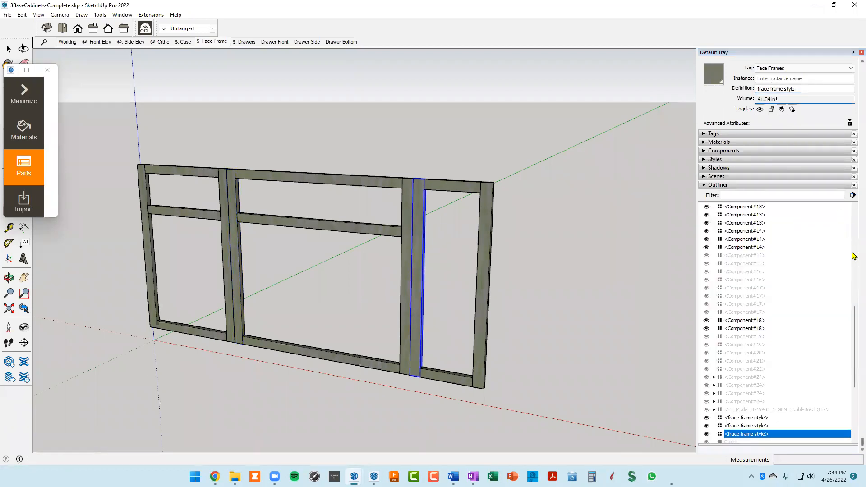
Select the first Component#13 entry to identify which face frame piece it represents.
scroll(526, 244, "down", 3)
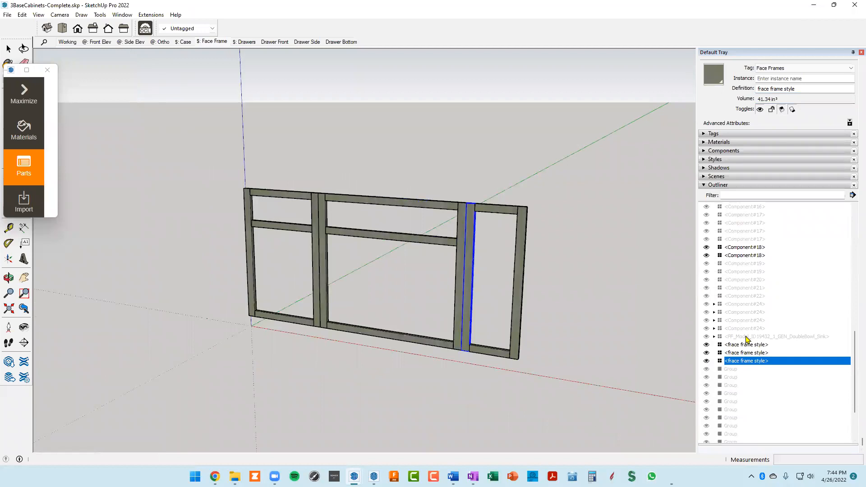
scroll(747, 338, "up", 3)
scroll(745, 339, "up", 3)
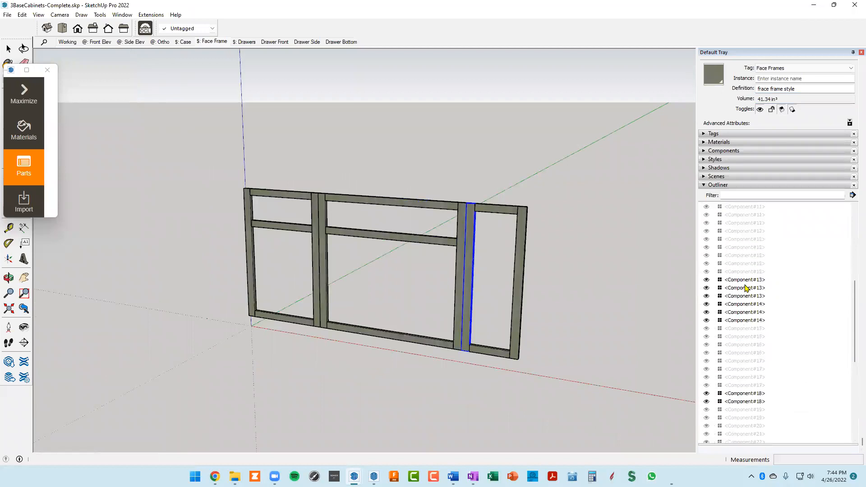
left_click(745, 280)
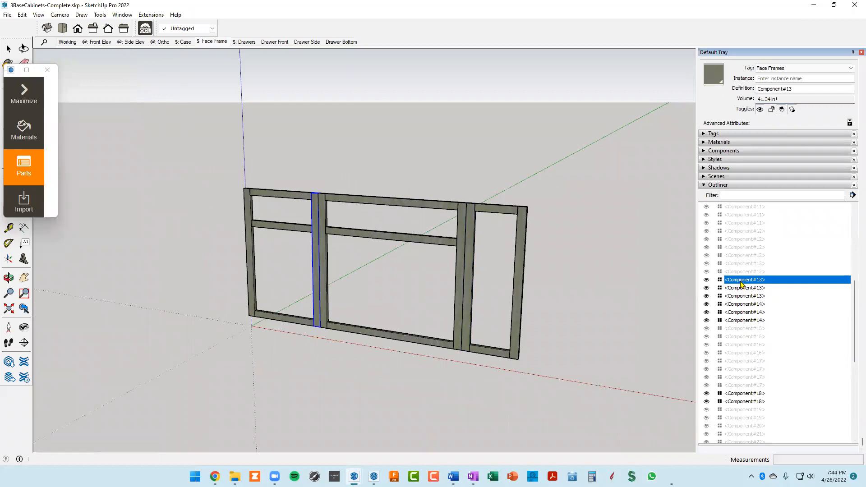
Select the first Component#14 entry and rename its definition as "frace frame rail sink cab".
left_click(741, 304)
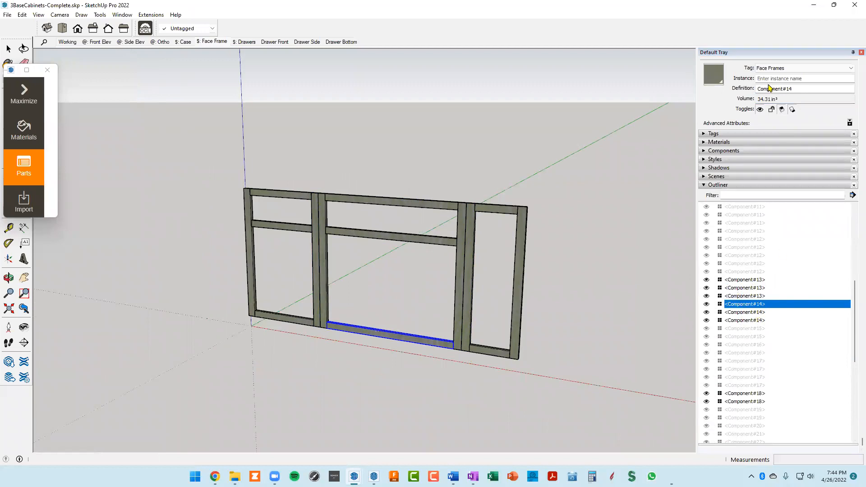
left_click(795, 89)
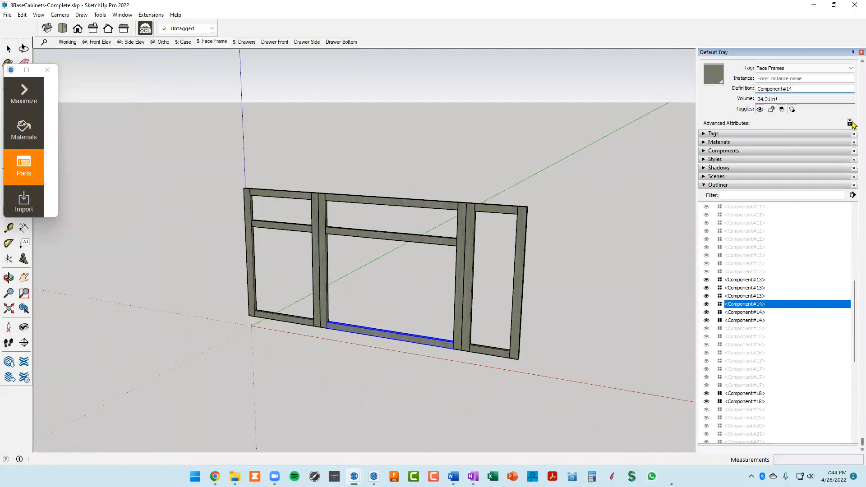
key("ctrl+a")
scroll(851, 111, "up", 1)
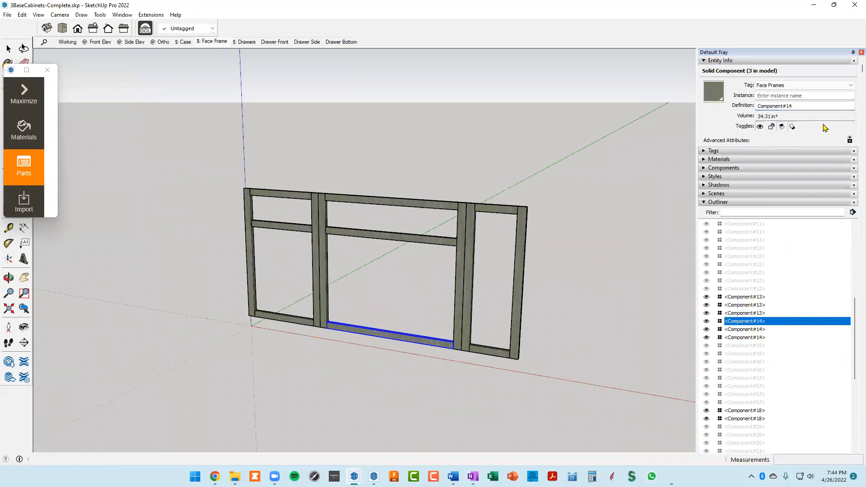
double_click(795, 106)
left_click_drag(781, 105, 723, 99)
type("frace frame rail sink cab")
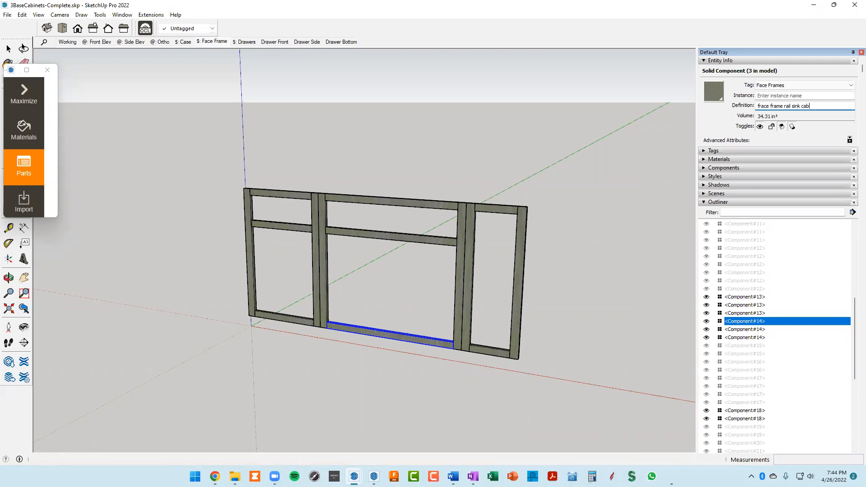
key("Tab")
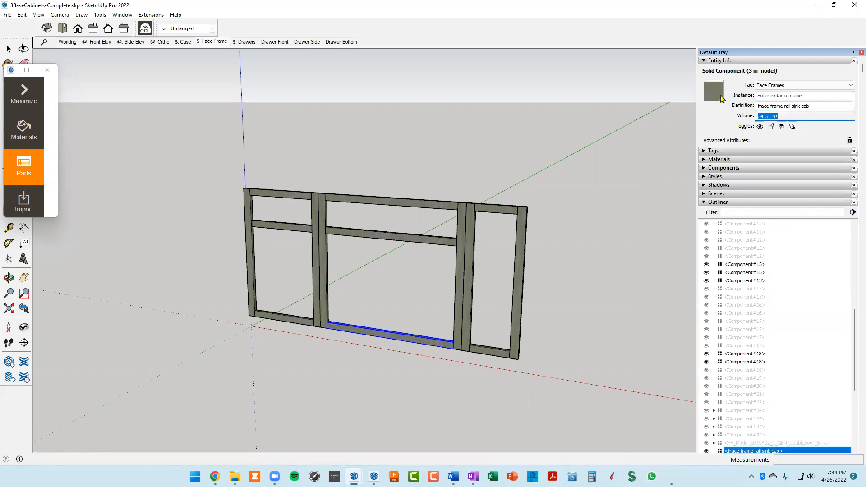
Review the renamed face frame rail and style entries in the outliner.
scroll(525, 203, "down", 1)
scroll(794, 368, "down", 2)
scroll(794, 368, "down", 5)
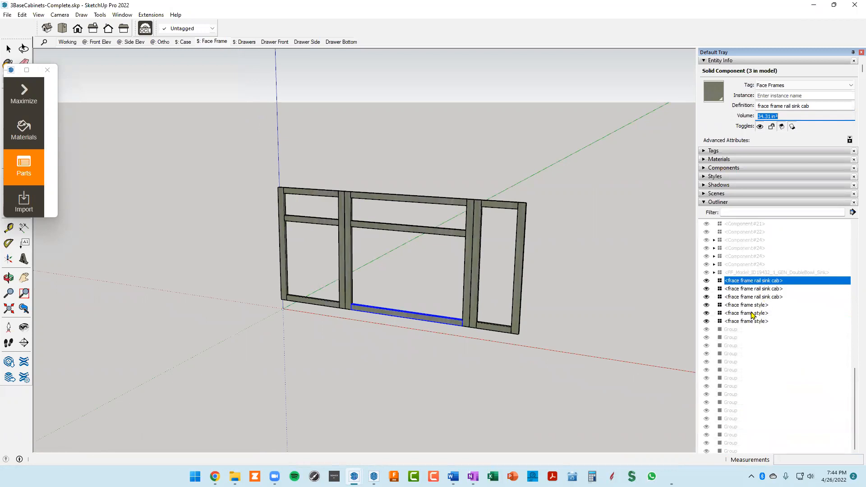
scroll(752, 314, "up", 1)
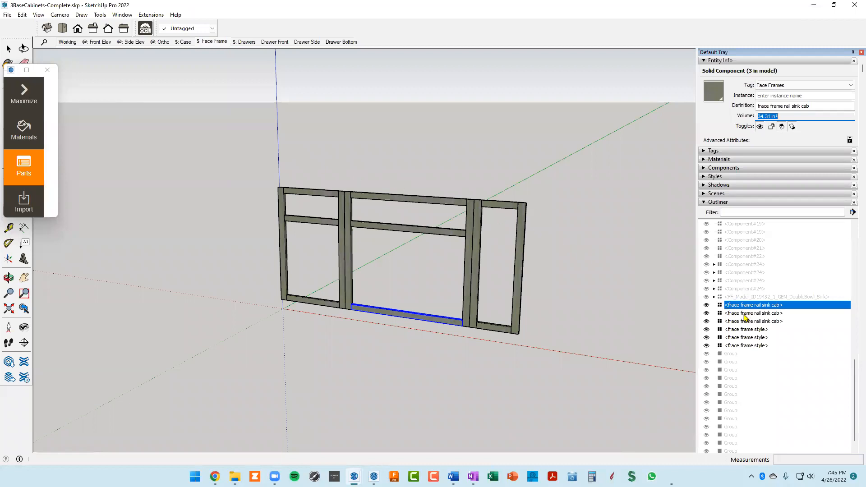
scroll(745, 318, "down", 1)
scroll(745, 318, "down", 1)
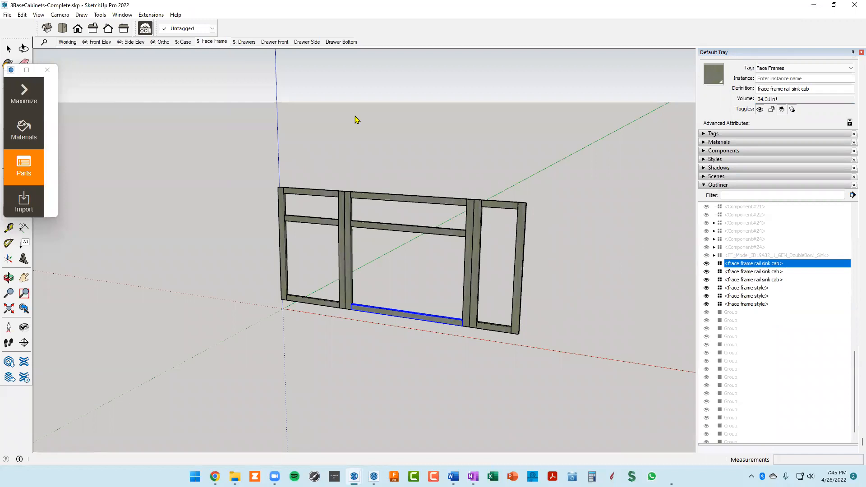
Select the first Group entry below the renamed components and examine how the neighbouring face frame pieces meet.
left_click(731, 313)
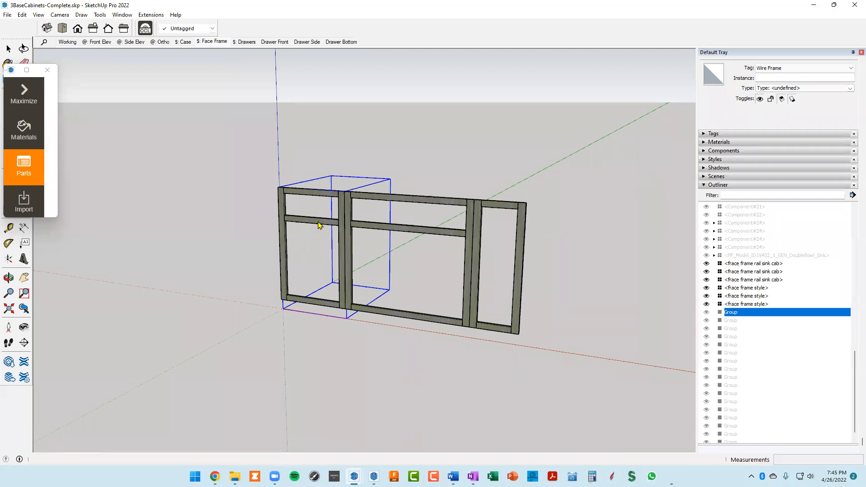
scroll(321, 218, "up", 3)
scroll(350, 193, "up", 3)
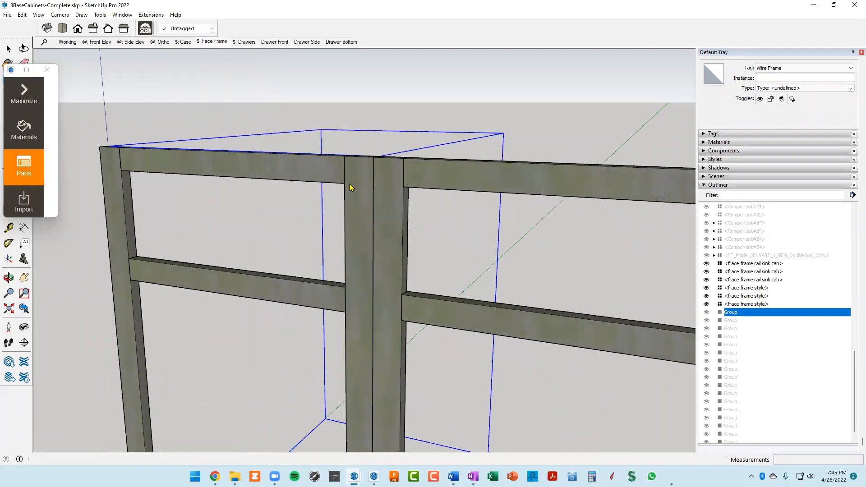
middle_click_drag(351, 169, 322, 193)
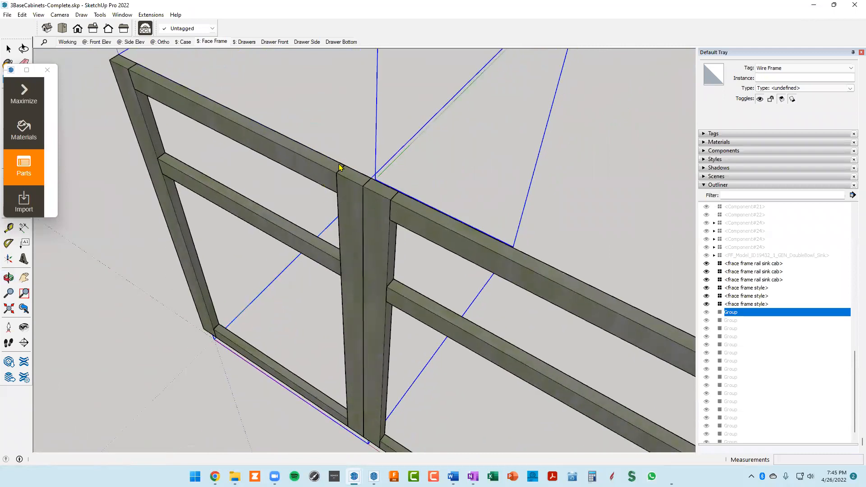
scroll(347, 161, "up", 3)
scroll(348, 159, "down", 2)
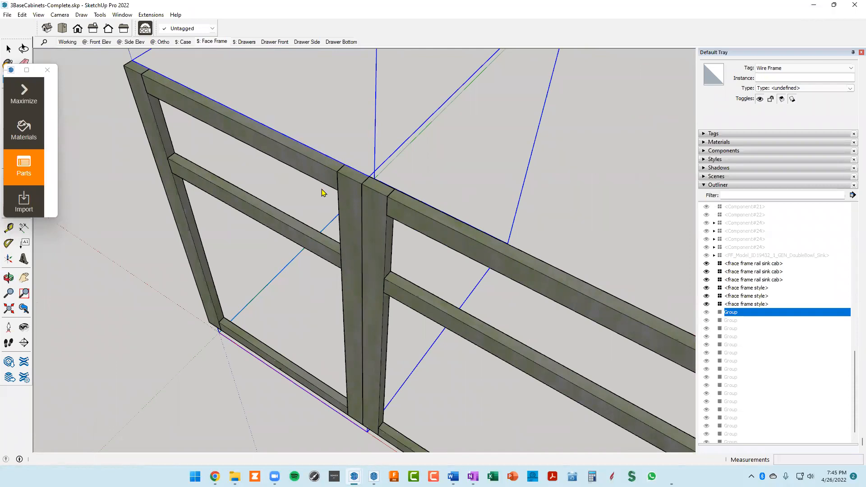
middle_click_drag(360, 244, 410, 187)
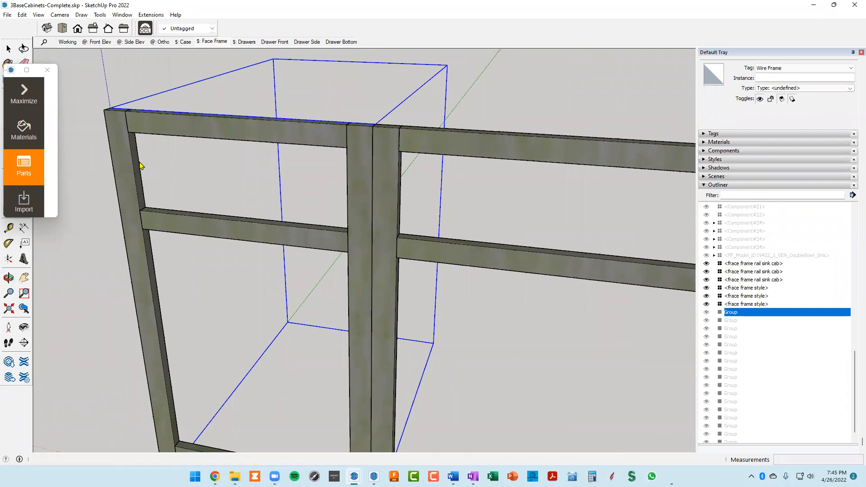
scroll(140, 166, "down", 3)
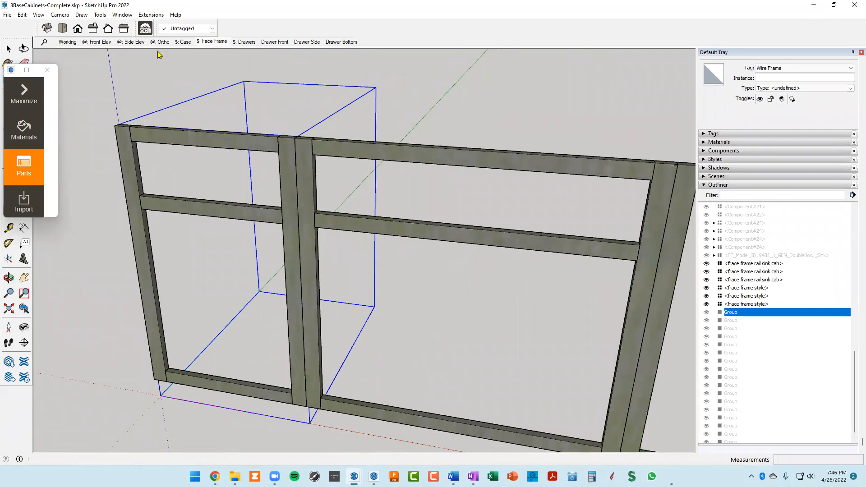
View the Drawer Front and Drawers scenes, and return to the Working scene.
left_click(278, 43)
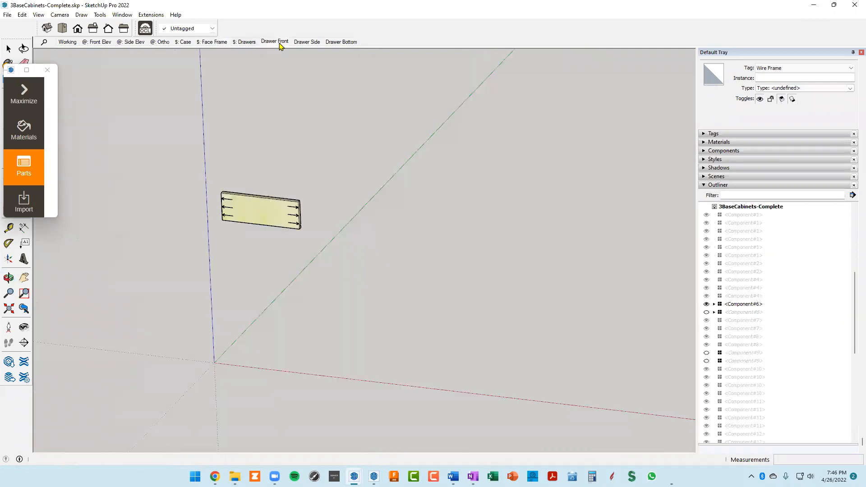
left_click(246, 42)
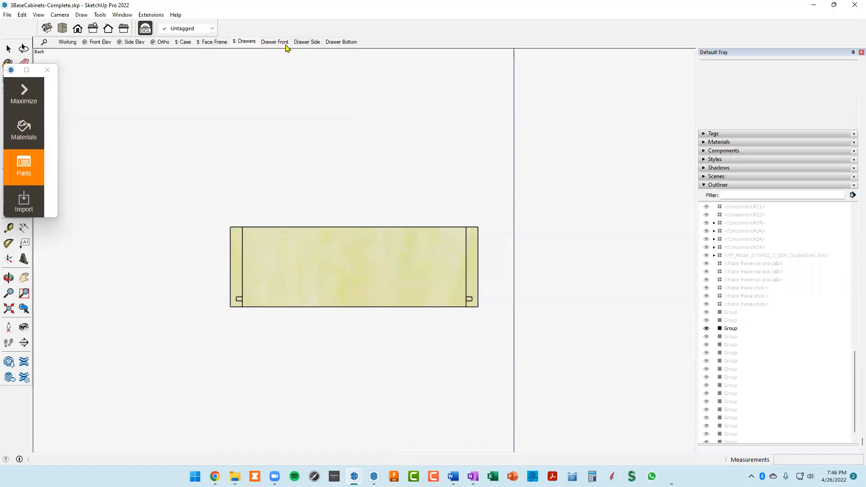
left_click(70, 42)
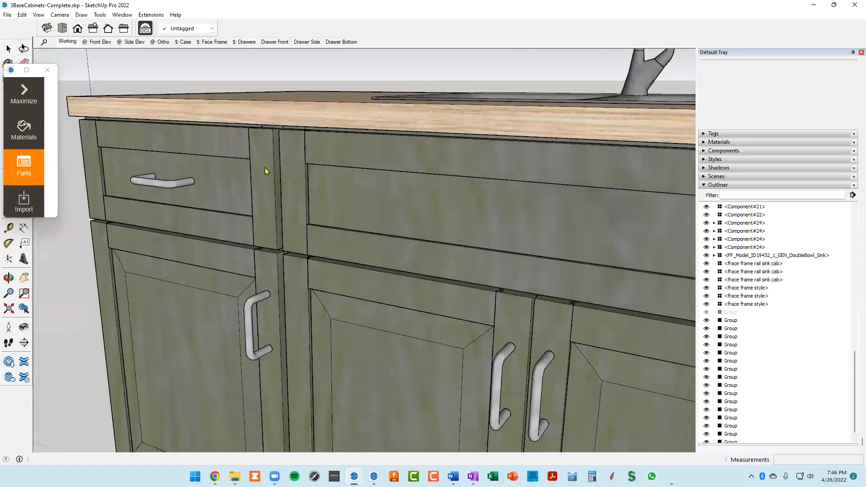
Examine the assembled cabinets from several angles, including the end panel, drawer front and doors up close.
scroll(271, 187, "down", 2)
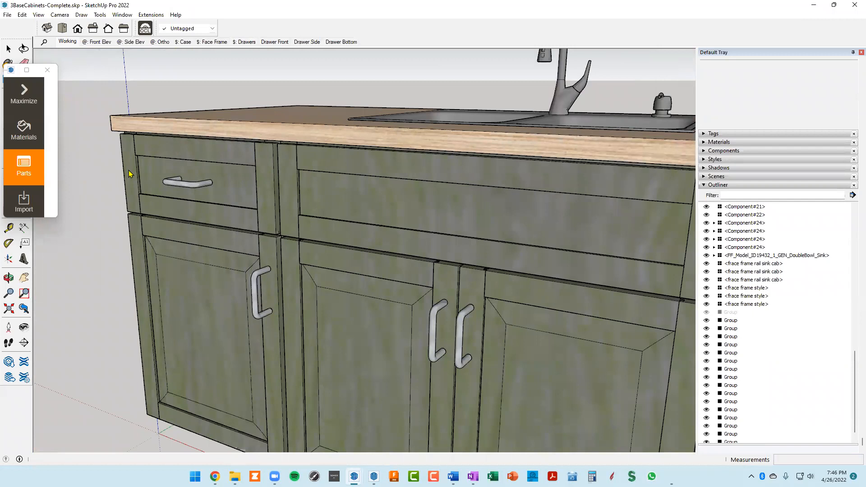
scroll(230, 163, "down", 4)
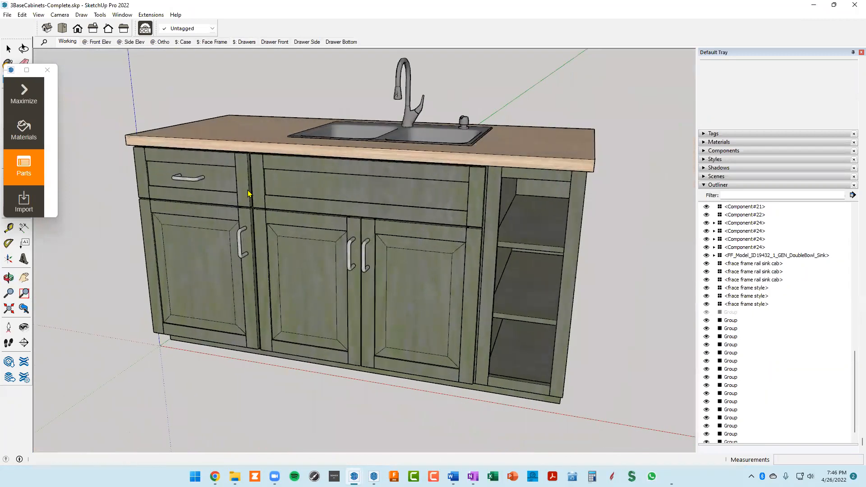
scroll(206, 196, "up", 4)
middle_click_drag(206, 194, 281, 219)
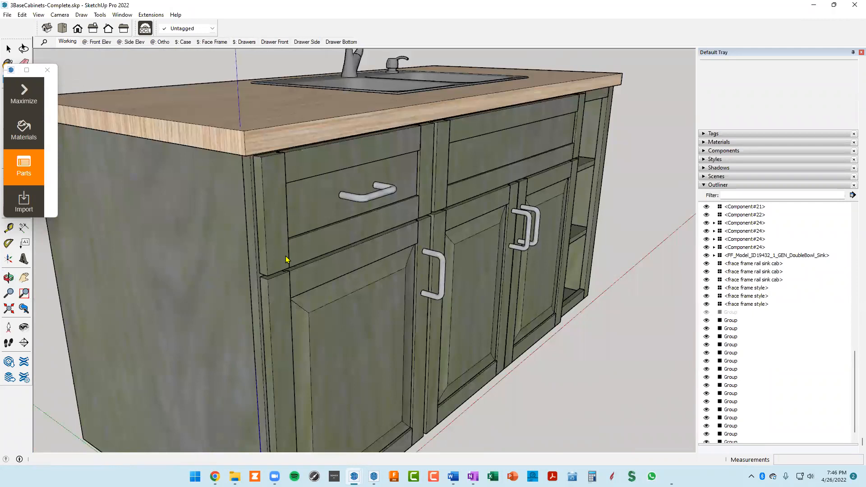
scroll(283, 271, "down", 3)
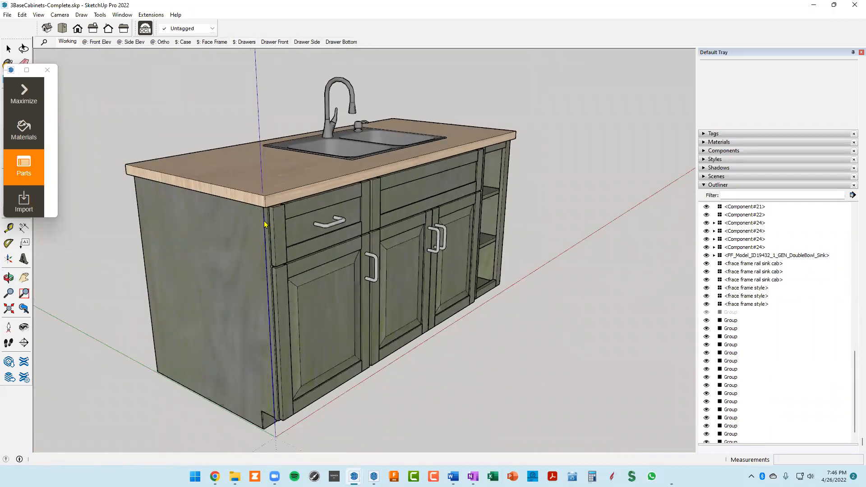
left_click(24, 89)
left_click(24, 89)
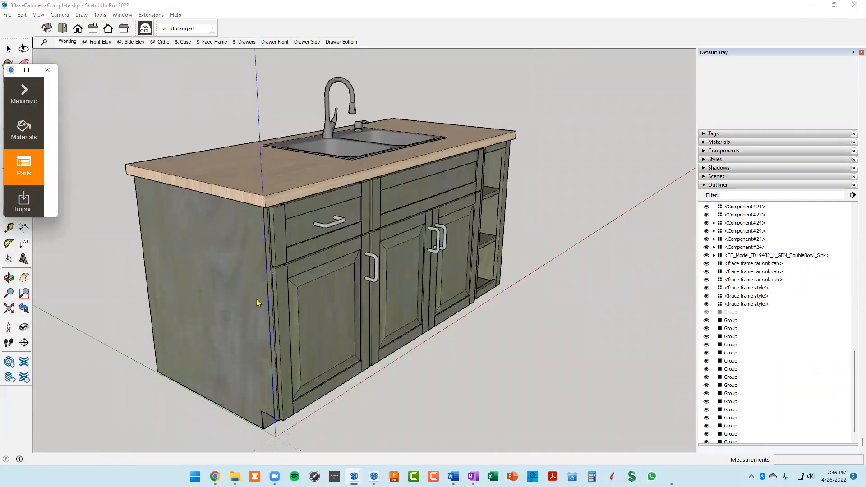
scroll(307, 220, "up", 1)
scroll(306, 219, "down", 2)
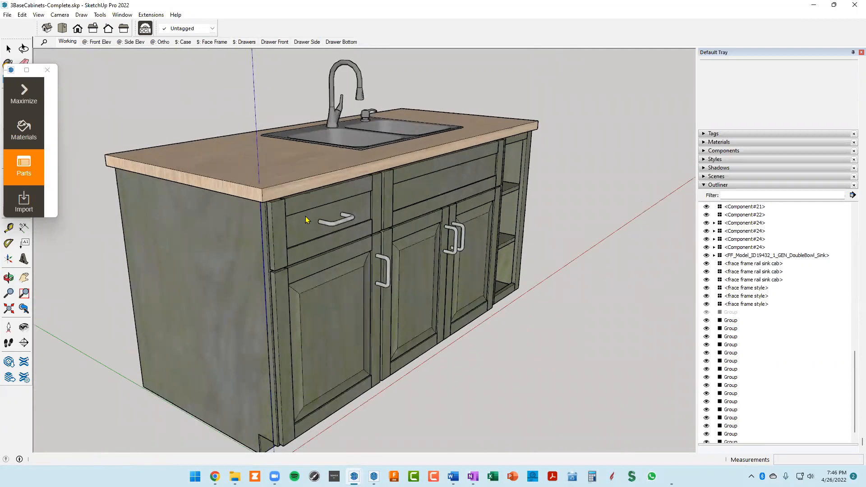
mouse_move(321, 242)
middle_mouse_down("shift")
mouse_move(324, 218)
mouse_move(248, 223)
middle_mouse_up("shift")
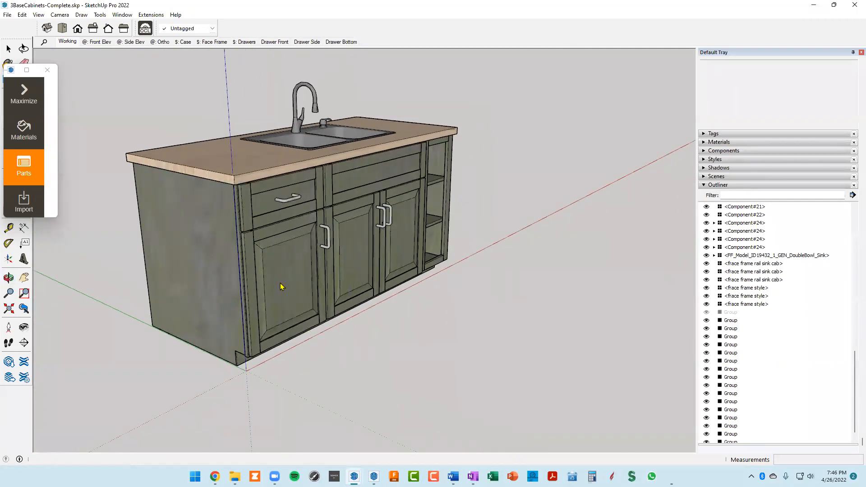
scroll(282, 287, "up", 4)
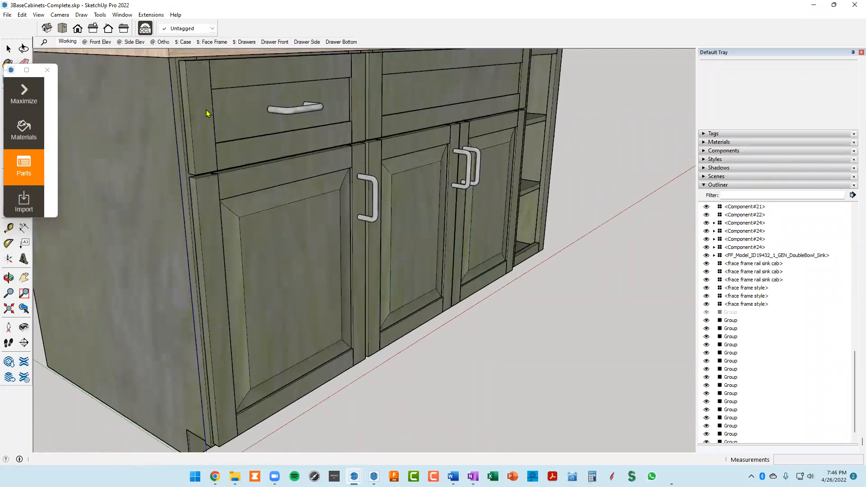
middle_click_drag(229, 123, 239, 123)
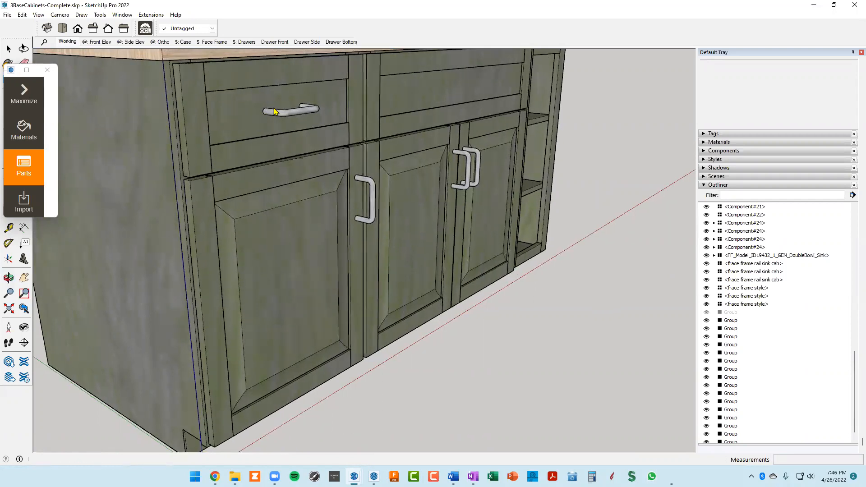
middle_click_drag(471, 92, 567, 111)
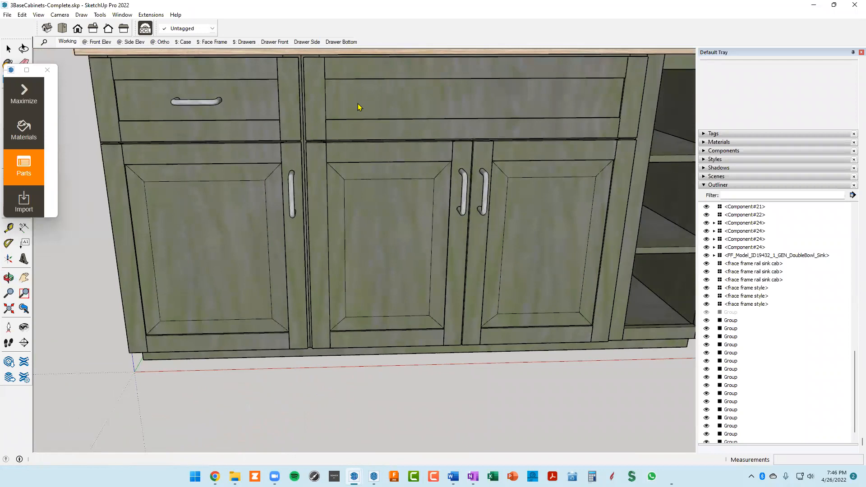
scroll(315, 106, "down", 3)
middle_click_drag(315, 106, 307, 128)
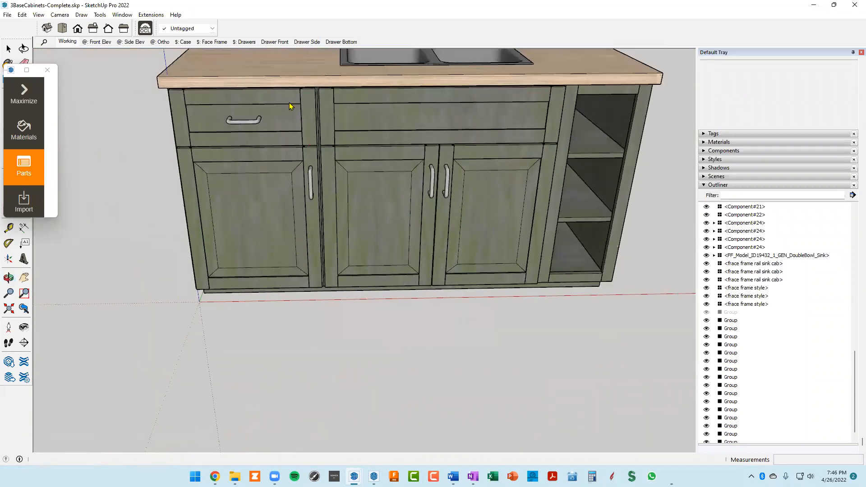
middle_click_drag(113, 125, 150, 132)
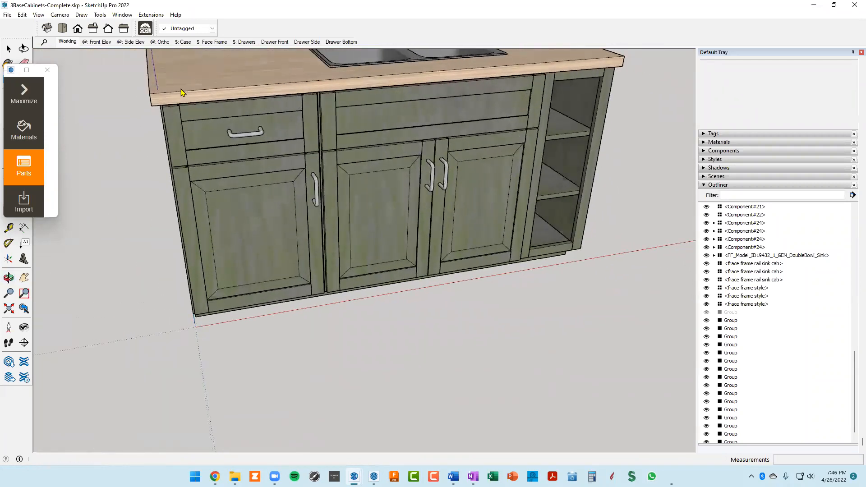
scroll(185, 90, "up", 2)
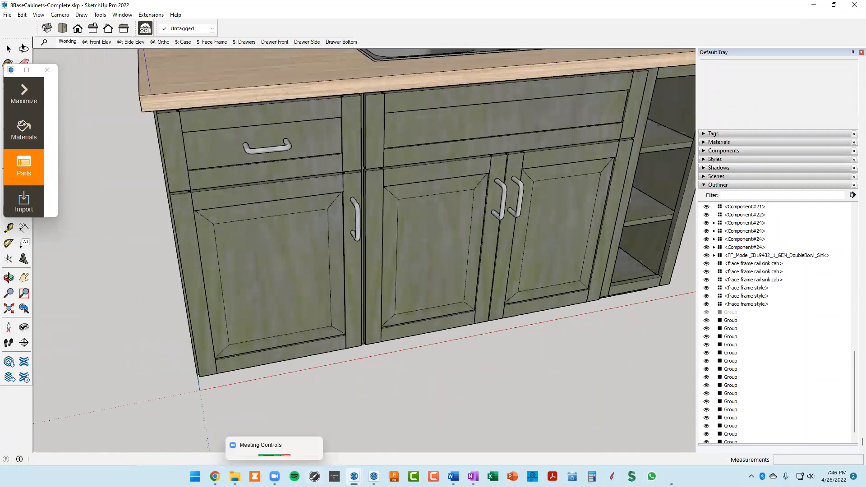
Switch to the 3BaseCabinets-Complete-ForOCL.skp model and move the OpenCutList window clear of the cabinets.
left_click(354, 477)
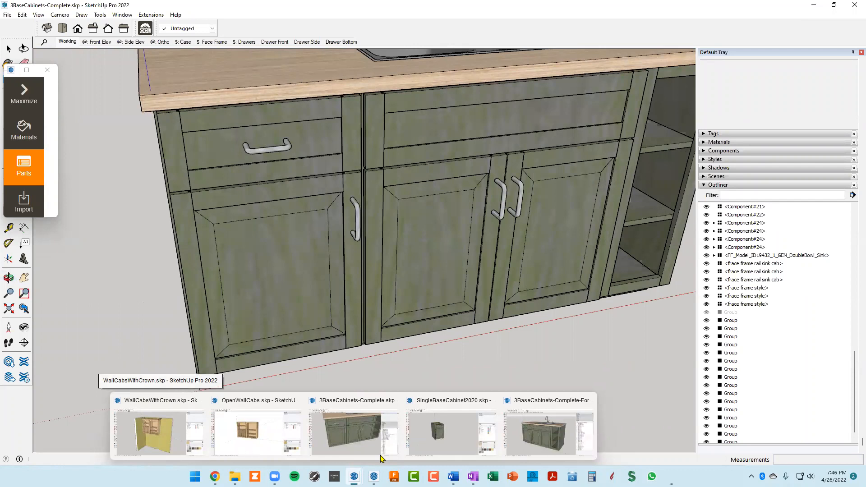
left_click(548, 431)
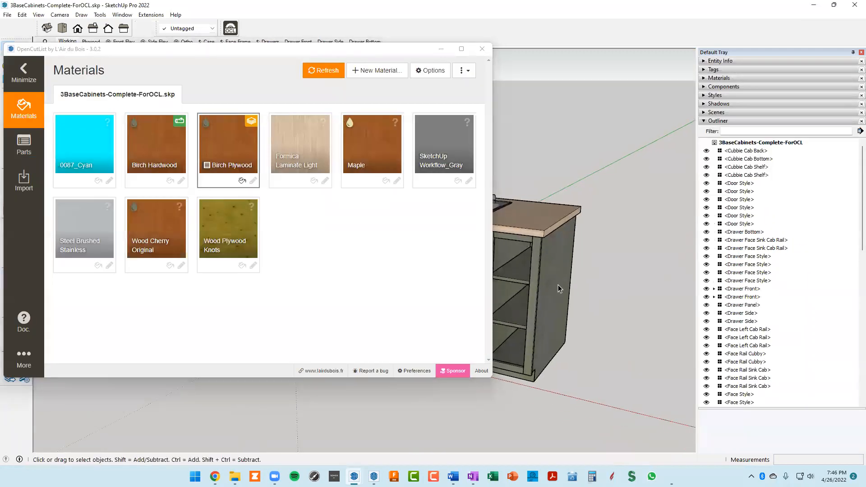
left_click(187, 57)
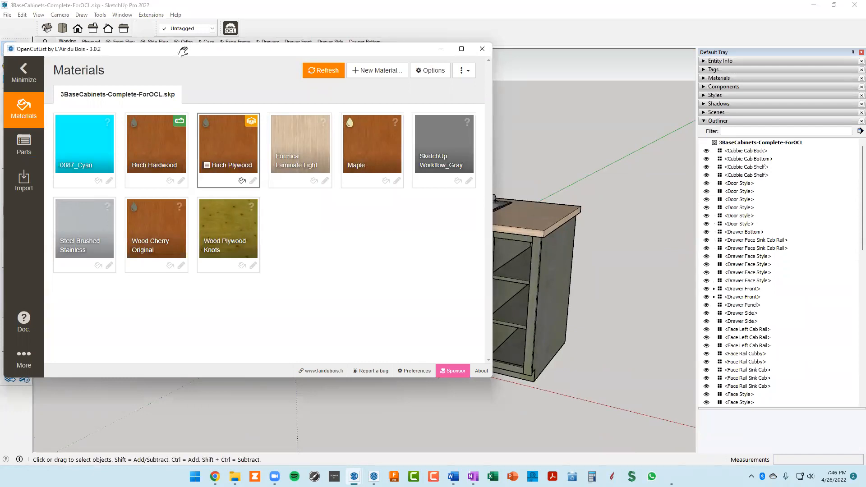
left_click_drag(183, 51, 200, 324)
Review the component definition names listed in the outliner, from the drawer parts down to the spanners and counter top.
scroll(739, 312, "down", 4)
scroll(738, 312, "down", 3)
scroll(738, 310, "up", 7)
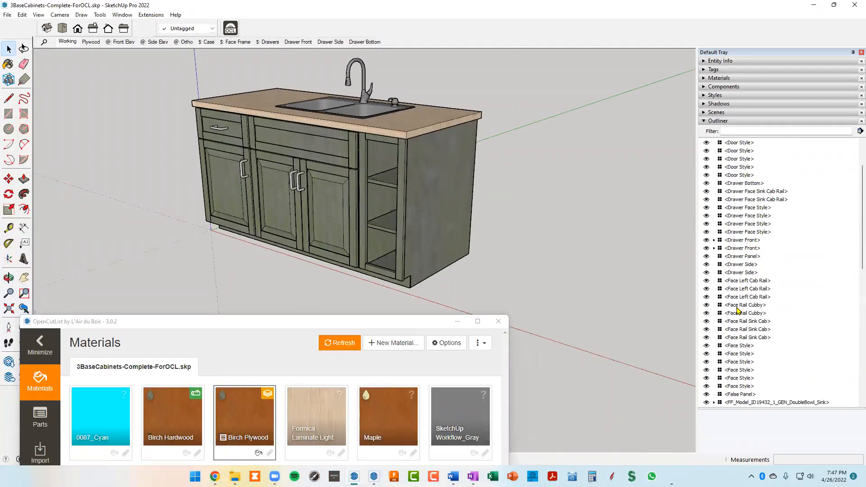
scroll(745, 228, "down", 7)
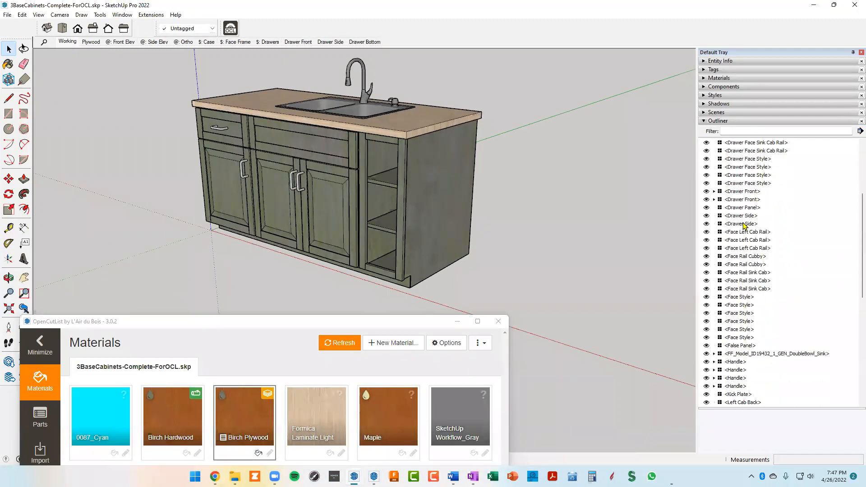
scroll(744, 226, "down", 9)
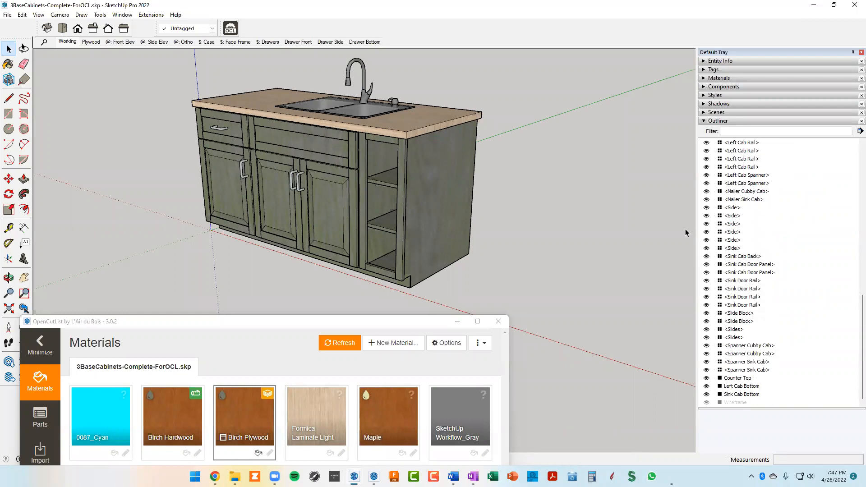
Draw a rectangle on the ground beside the cabinets and extrude it 8" upward into a box.
scroll(516, 225, "down", 2)
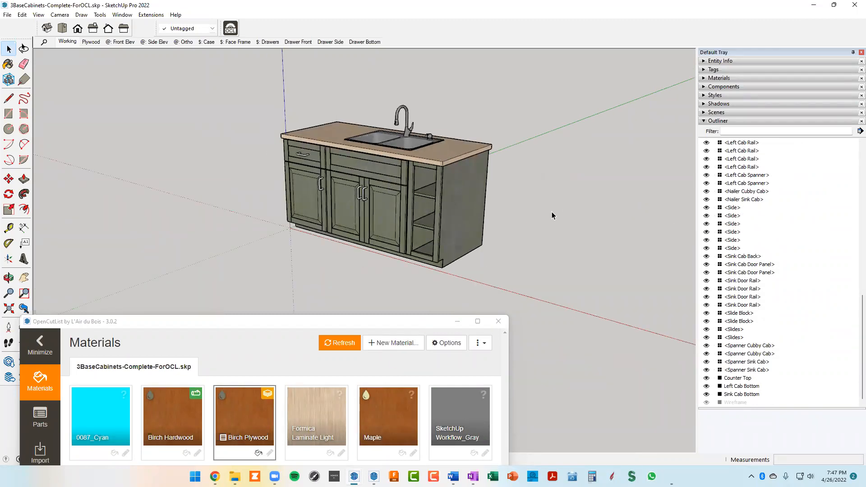
middle_click_drag(554, 201, 436, 226, "shift")
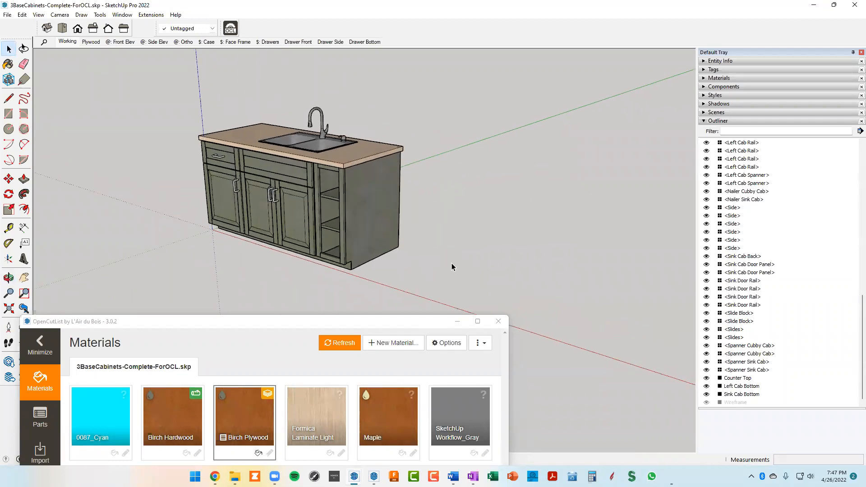
key("t")
key("r")
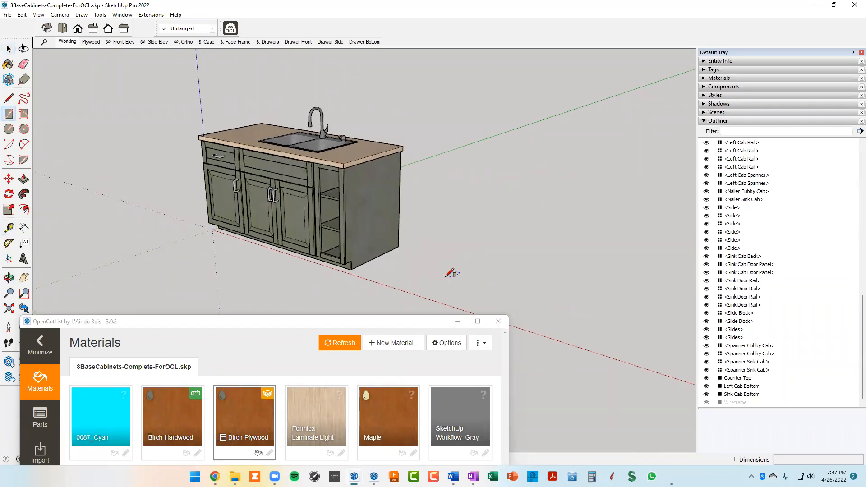
left_click(447, 286)
left_click(538, 254)
key("p")
left_click(501, 274)
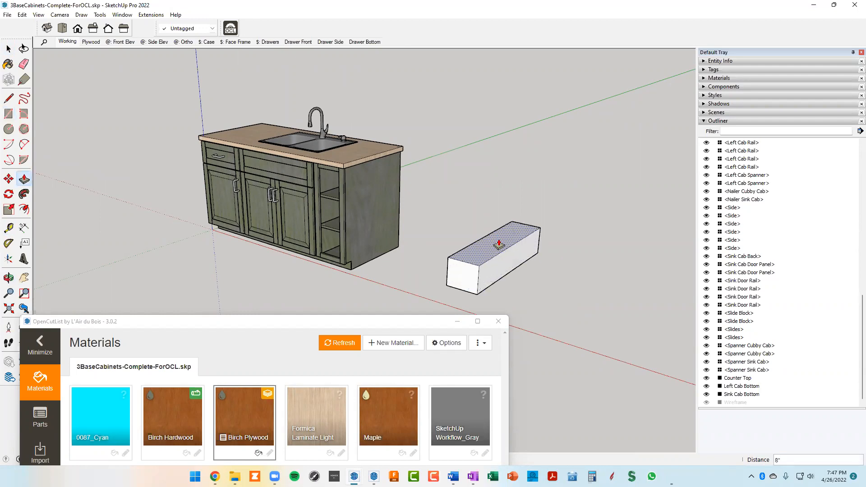
Select all the connected geometry of the box and make it a group.
key("space")
triple_click(503, 257)
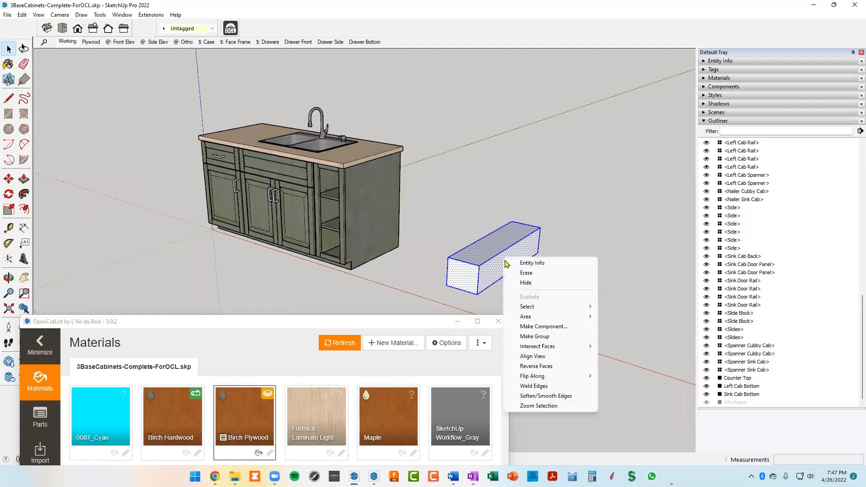
left_click(531, 339)
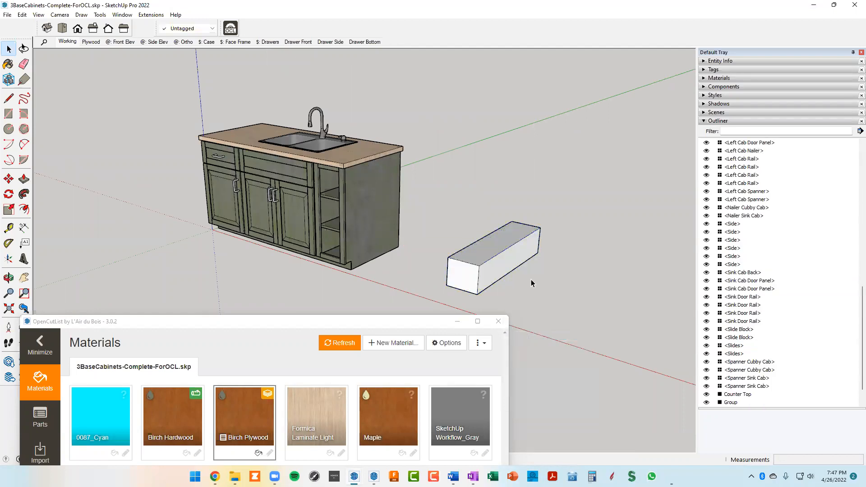
Start making a component from the box group, cancel it and delete the box.
scroll(523, 274, "up", 2)
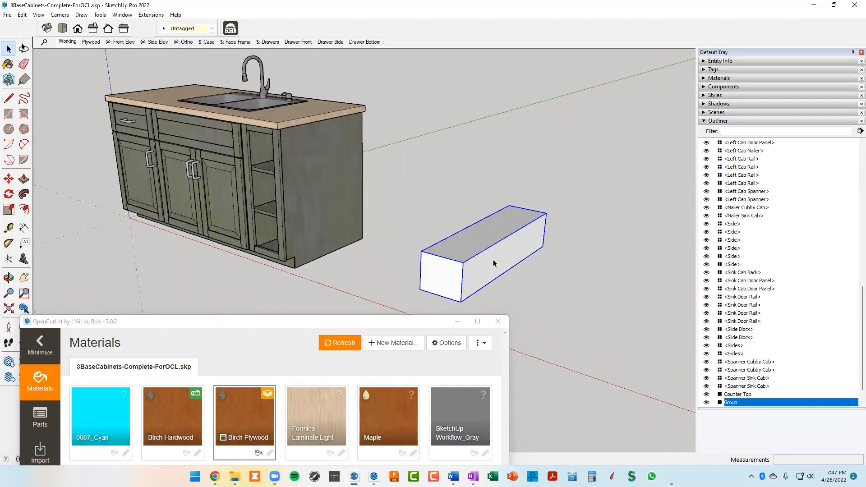
right_click(500, 260)
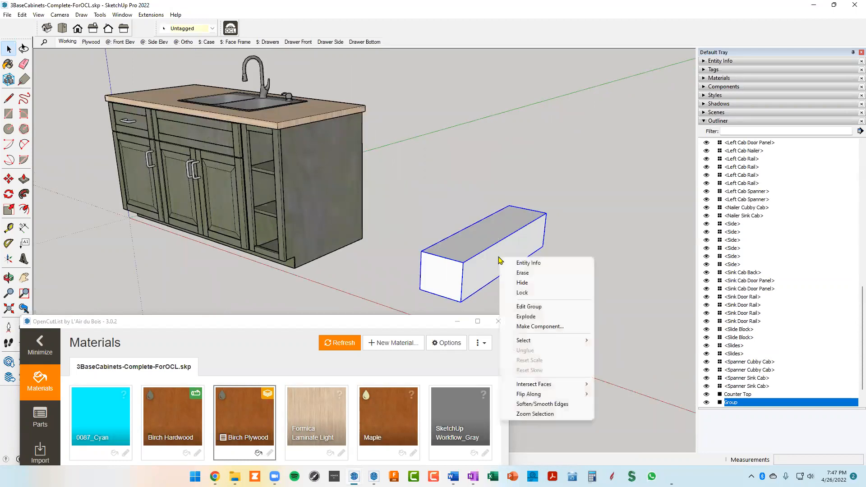
left_click(533, 327)
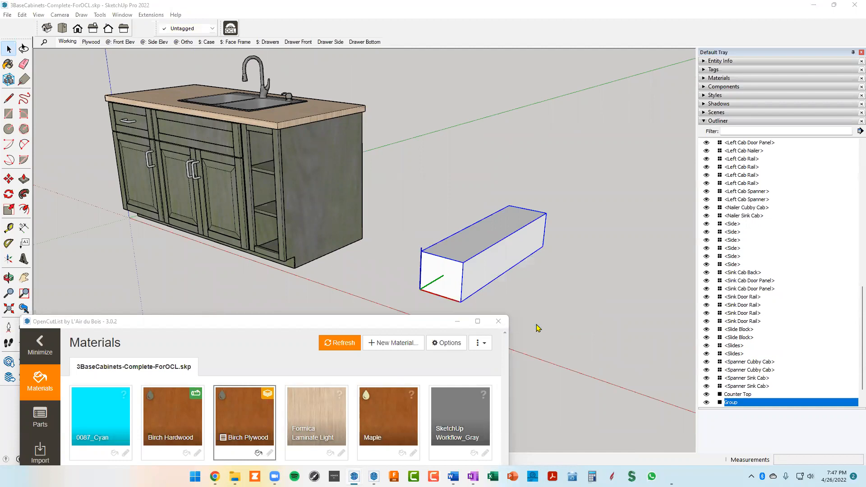
left_click(503, 269)
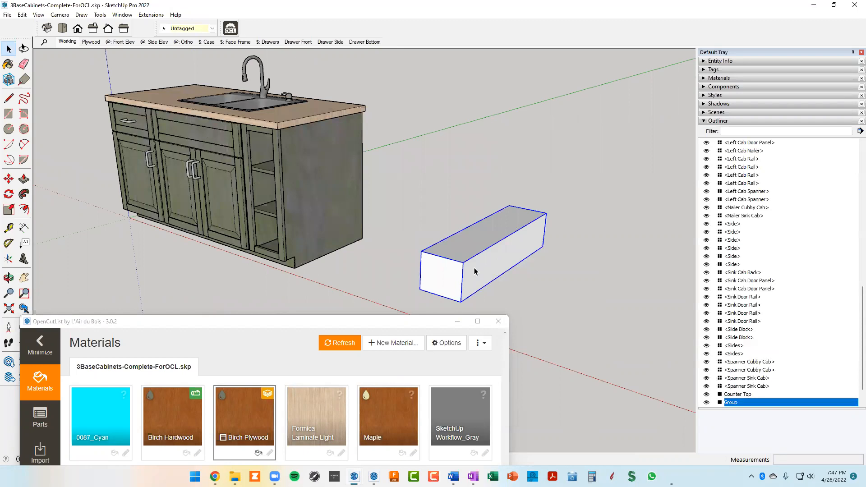
key("Delete")
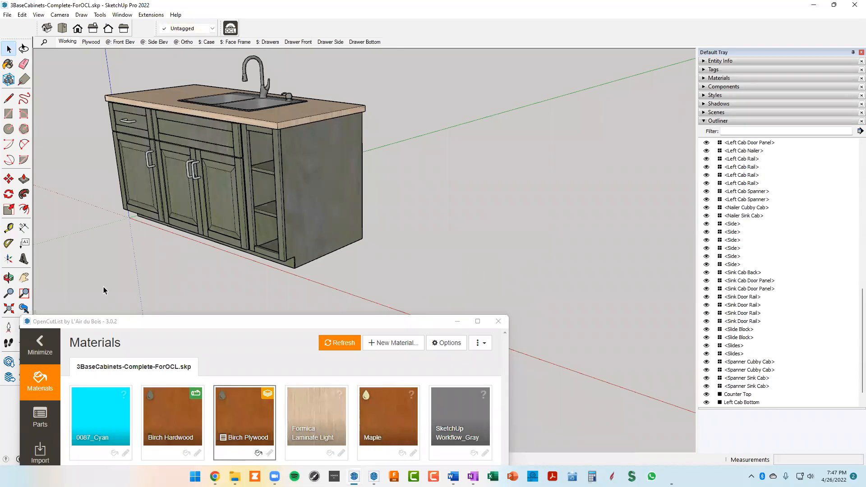
Move the OpenCutList window below the cabinets, select the exposed cabinet side panel and examine the face frame and cubby shelves.
left_click(180, 321)
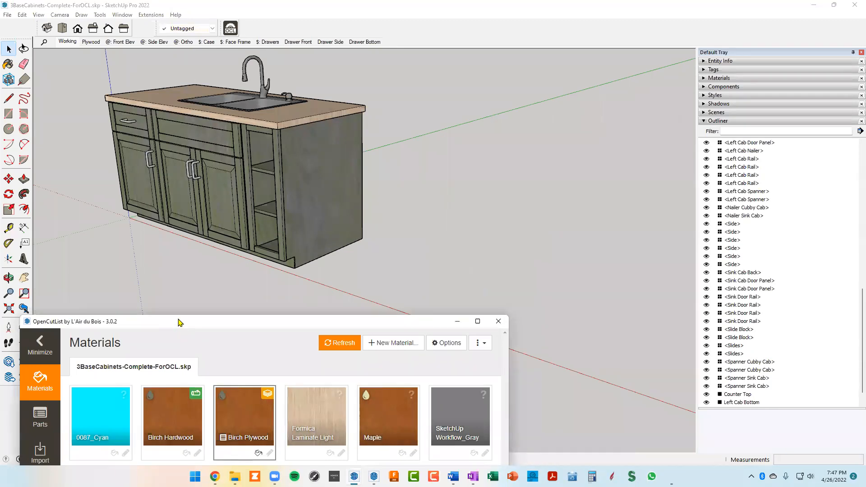
left_click_drag(192, 95, 194, 92)
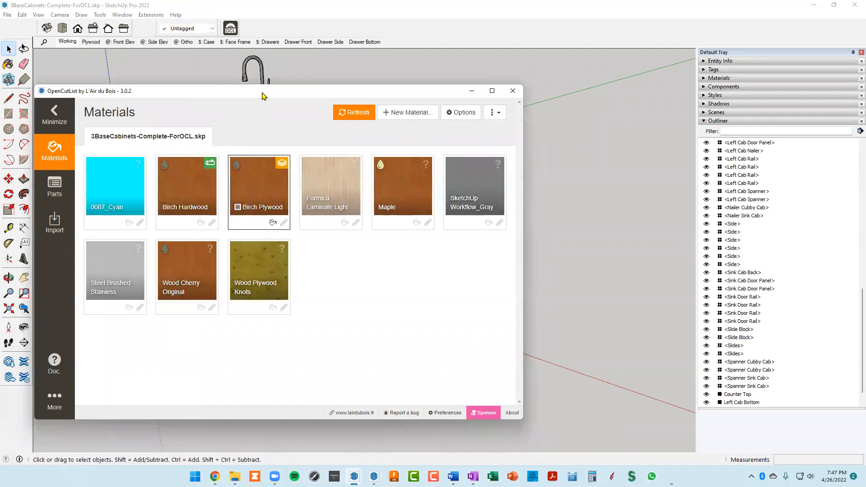
left_click_drag(263, 96, 323, 268)
left_click(296, 181)
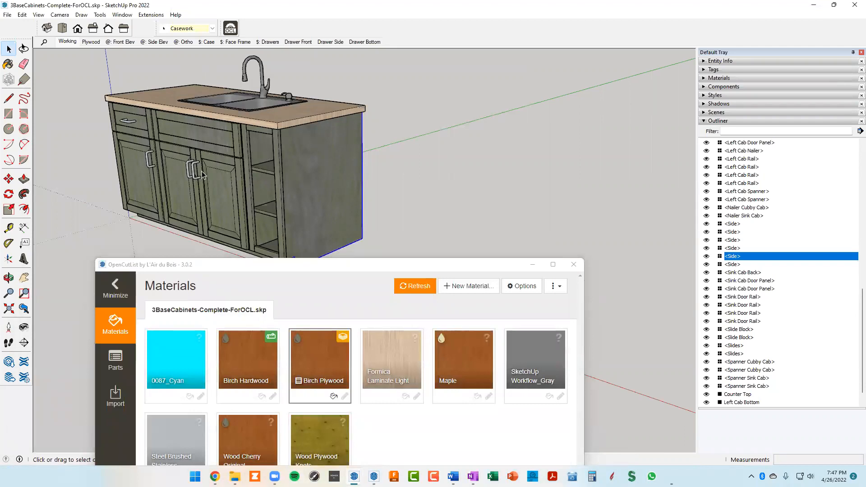
scroll(239, 184, "up", 5)
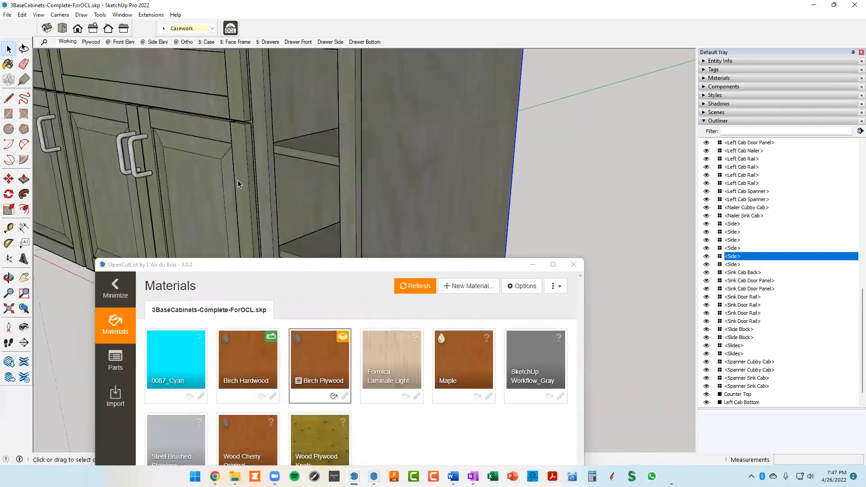
scroll(238, 182, "down", 6)
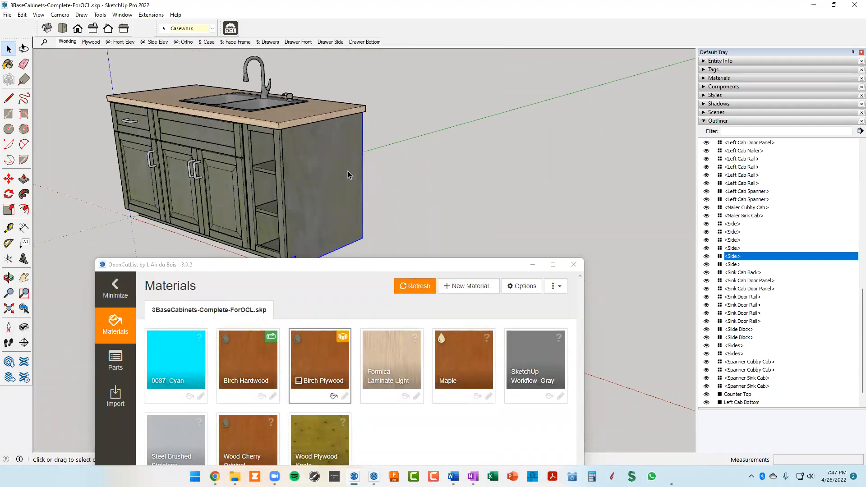
scroll(260, 144, "up", 2)
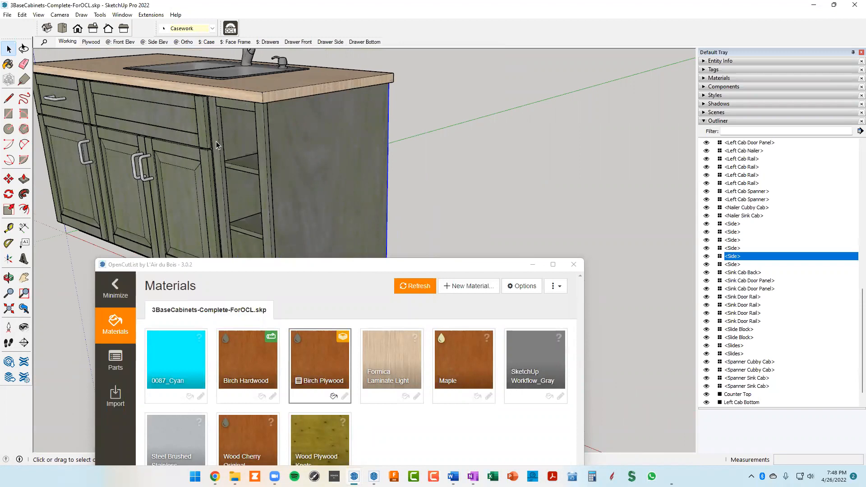
scroll(218, 141, "down", 3)
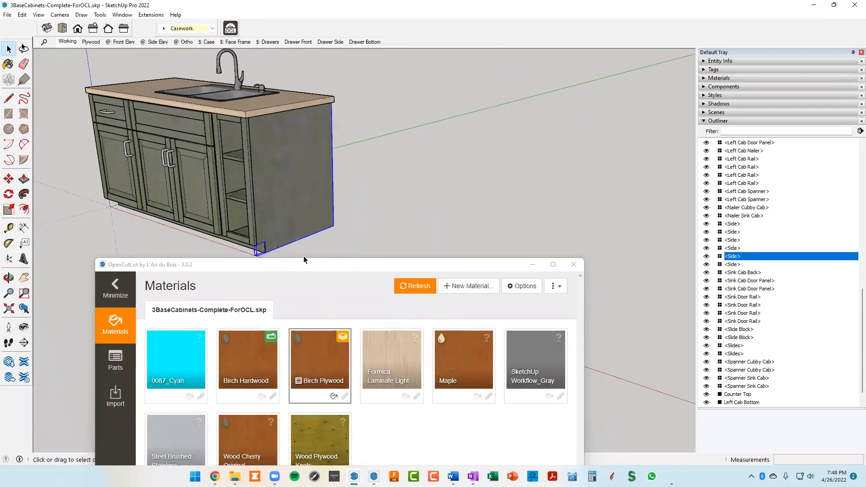
Bring the OpenCutList materials fully into view and apply the Birch Hardwood properties with its type kept as Solid Wood.
left_click_drag(305, 261, 276, 74)
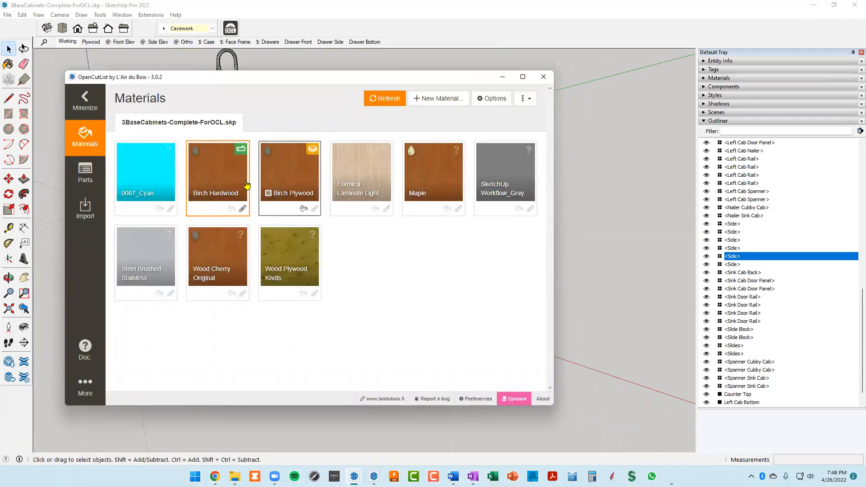
left_click(242, 209)
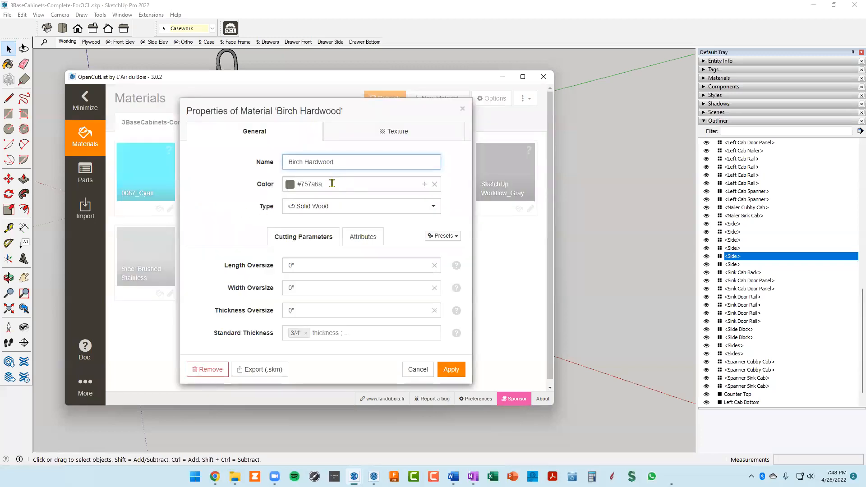
left_click(433, 207)
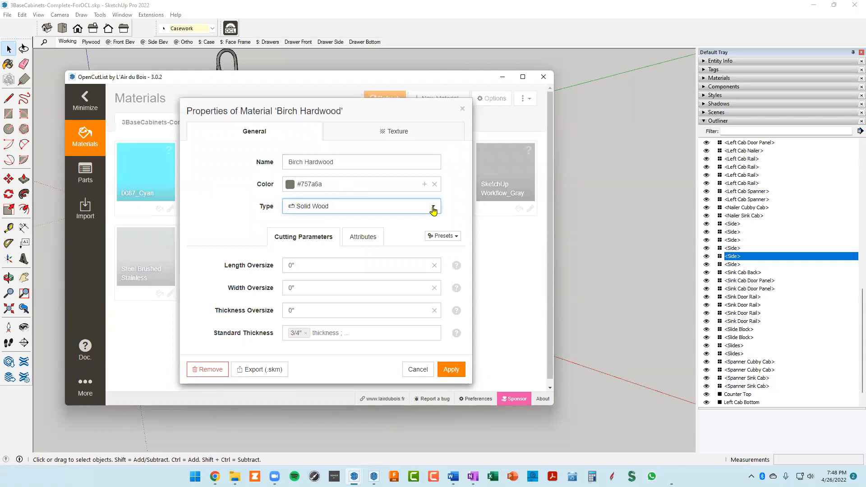
left_click(349, 237)
left_click(452, 370)
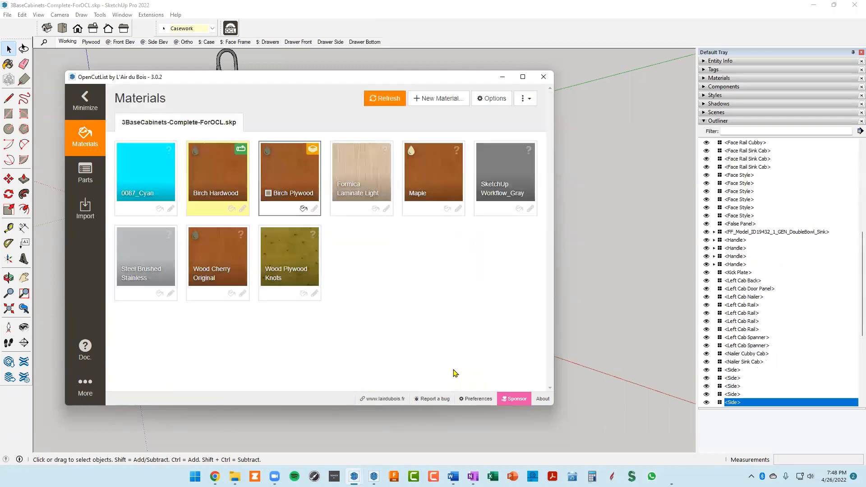
Inspect the Birch Plywood material's type and cutting parameters, and close its properties.
left_click(296, 156)
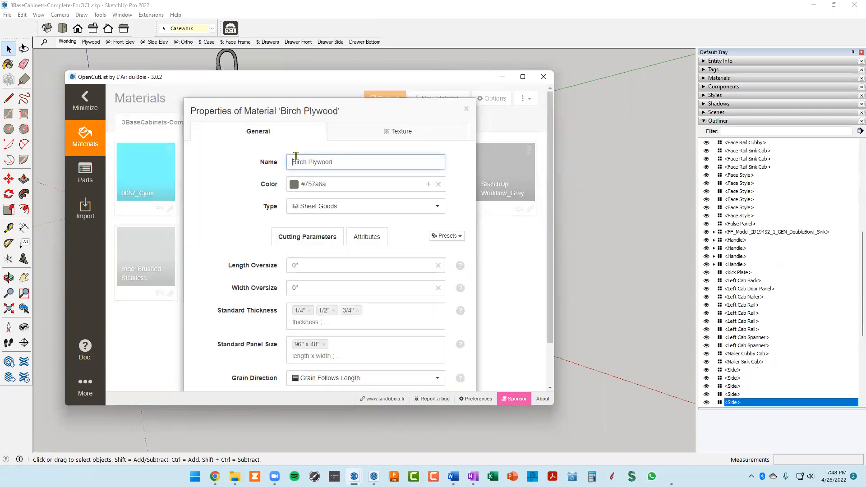
left_click(436, 207)
left_click(345, 249)
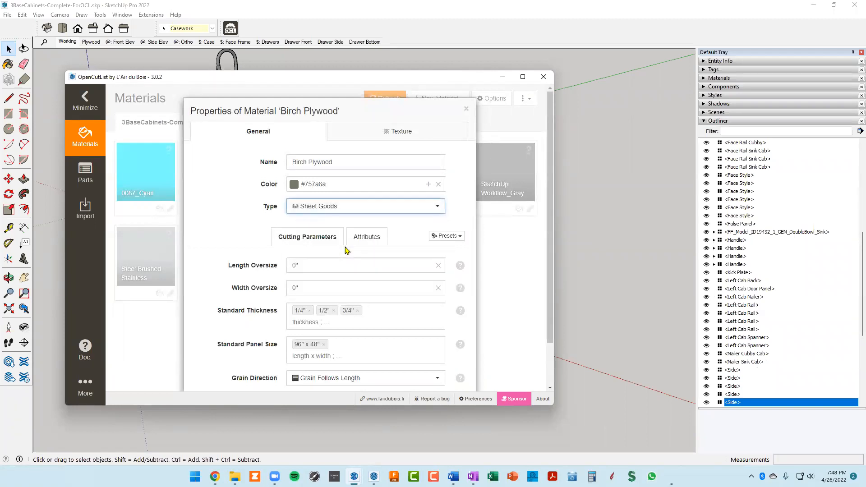
left_click(523, 330)
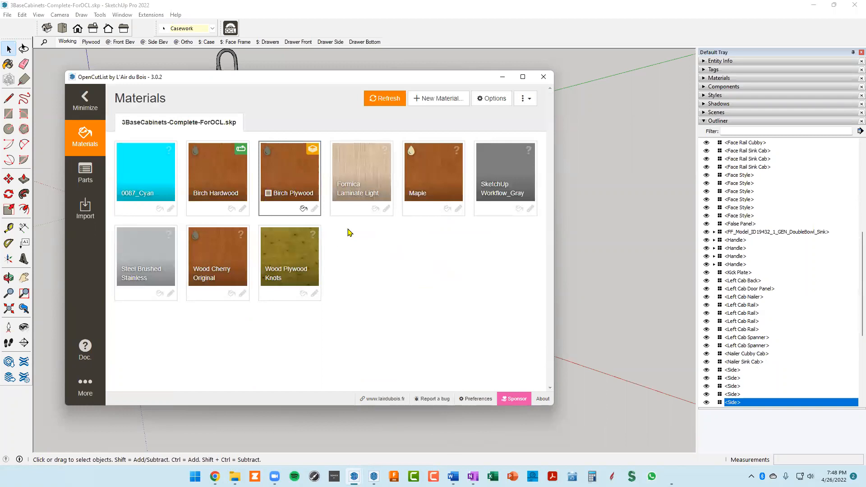
Generate the parts list for the selected side panel, clear the selection and regenerate the list for all visible components.
left_click(85, 172)
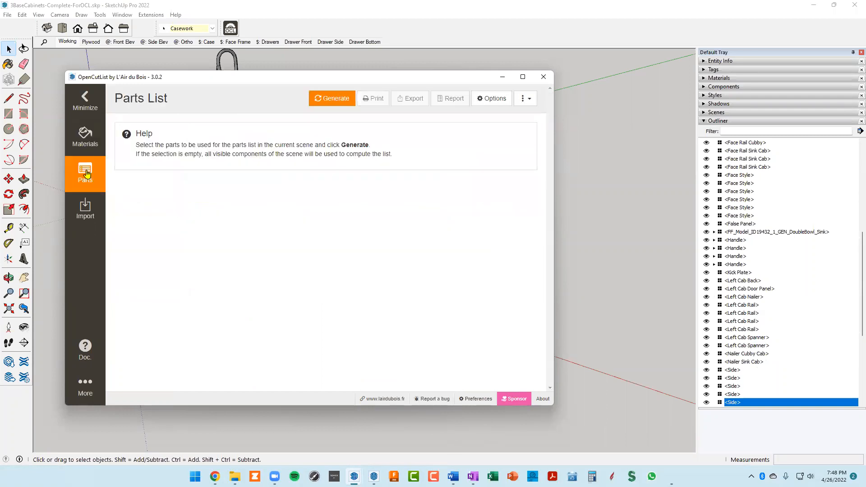
left_click(334, 99)
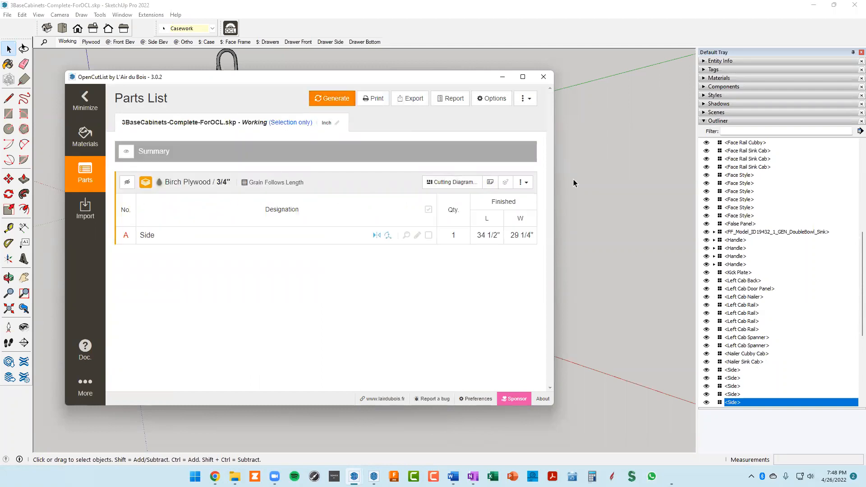
left_click(599, 172)
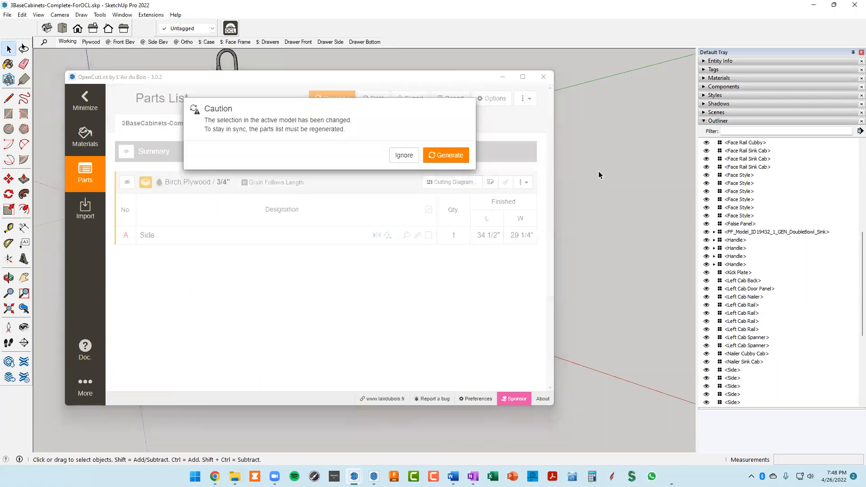
left_click(447, 156)
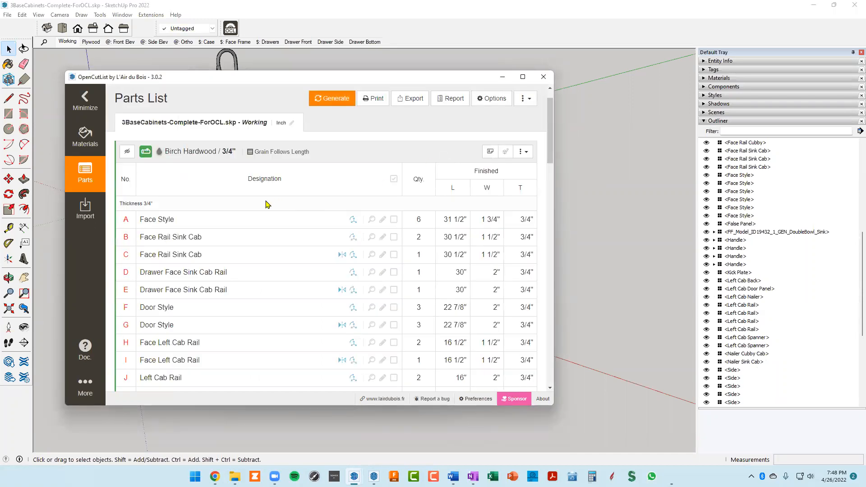
Examine the Birch Hardwood parts list, including designations, quantities and finished length, width and thickness.
scroll(209, 190, "down", 2)
scroll(209, 190, "up", 3)
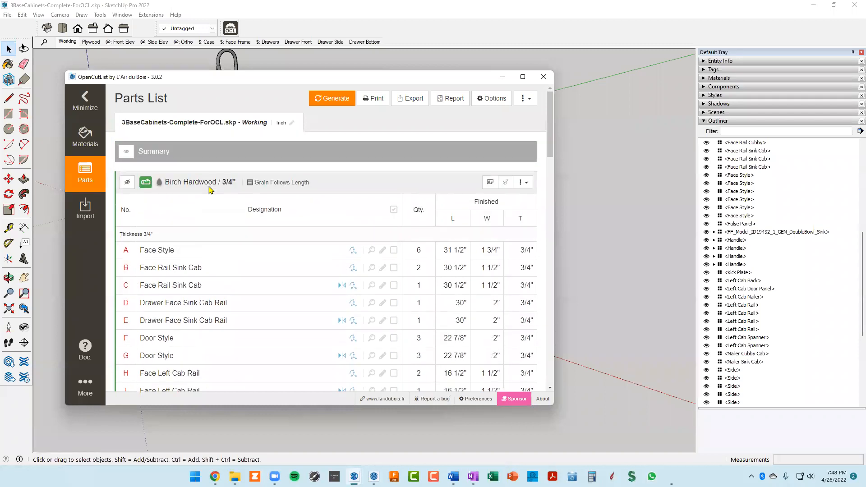
scroll(189, 244, "down", 2)
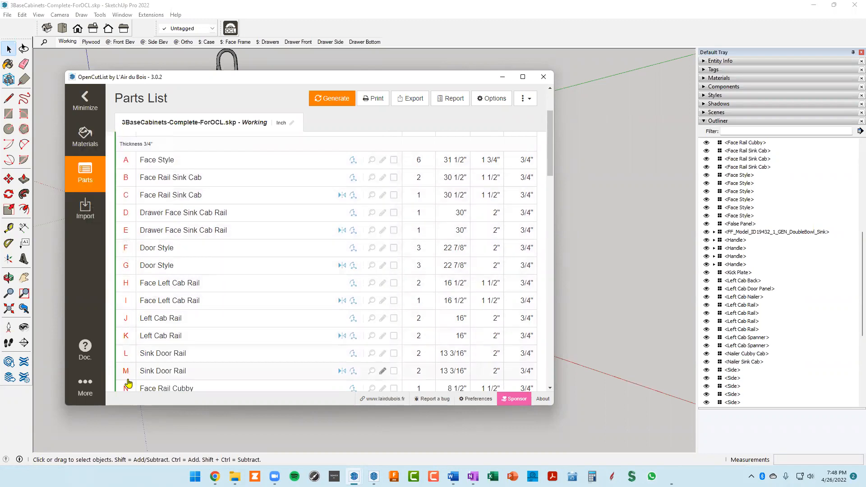
scroll(153, 293, "down", 4)
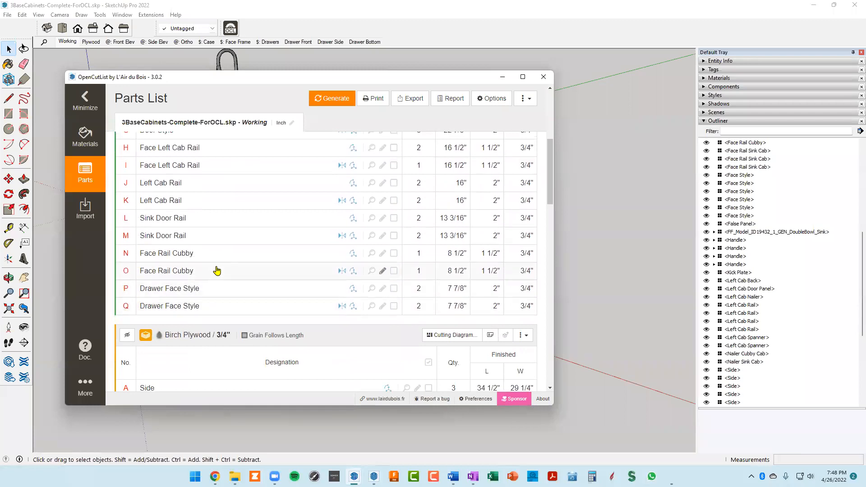
scroll(244, 269, "up", 6)
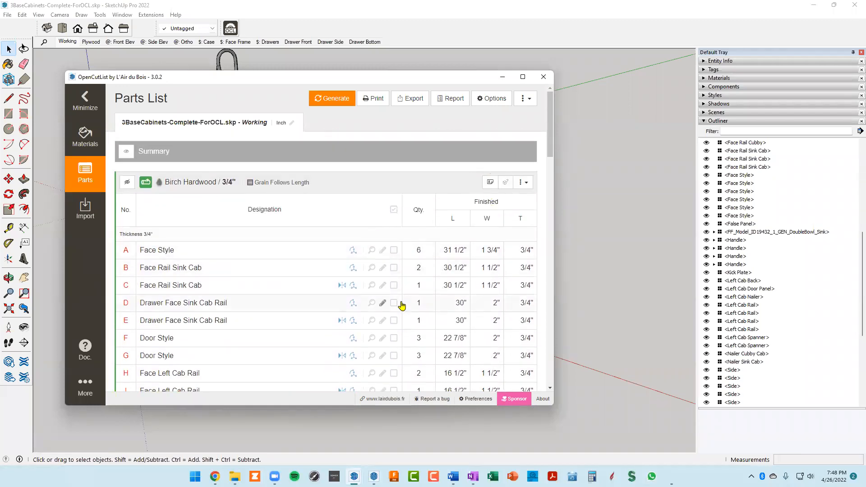
scroll(418, 275, "down", 1)
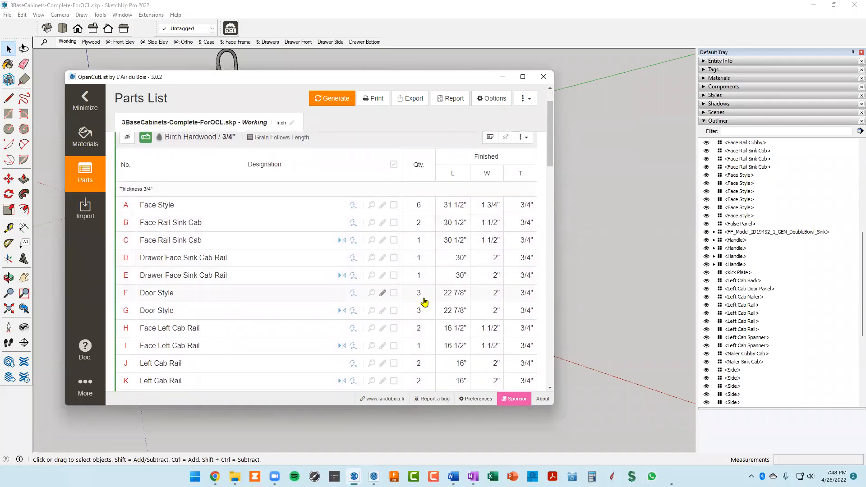
scroll(456, 212, "down", 1)
scroll(463, 185, "up", 2)
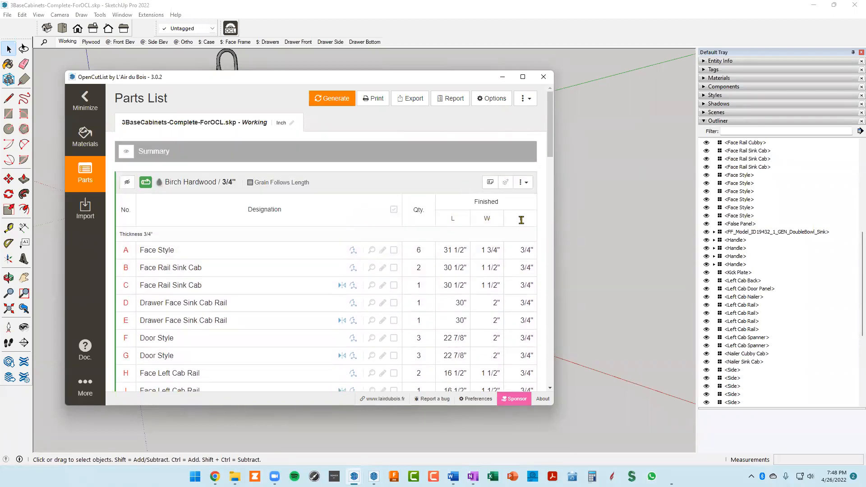
scroll(522, 220, "down", 2)
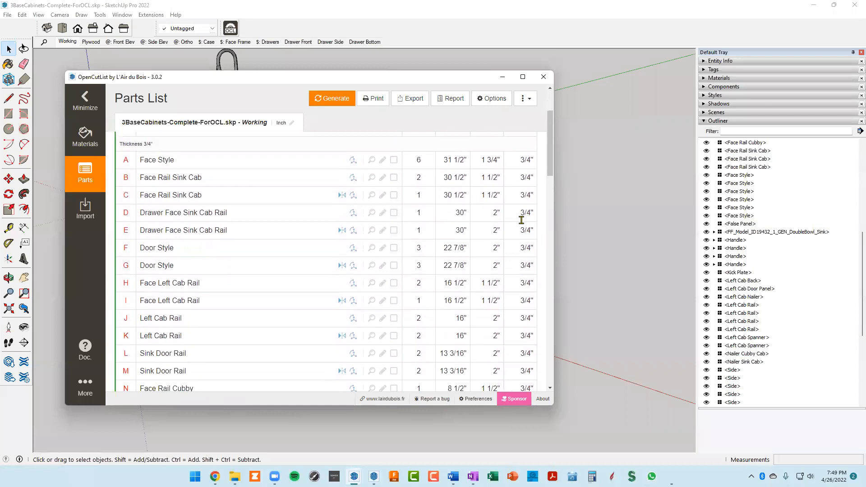
scroll(522, 224, "down", 1)
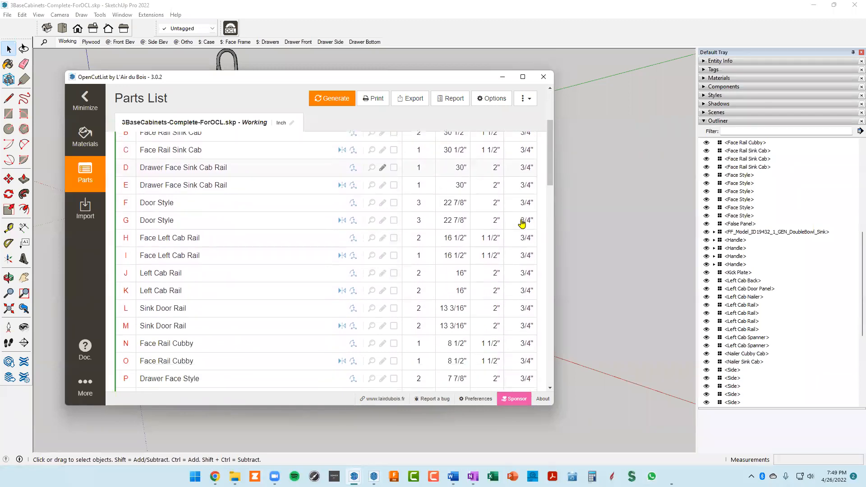
scroll(520, 220, "up", 3)
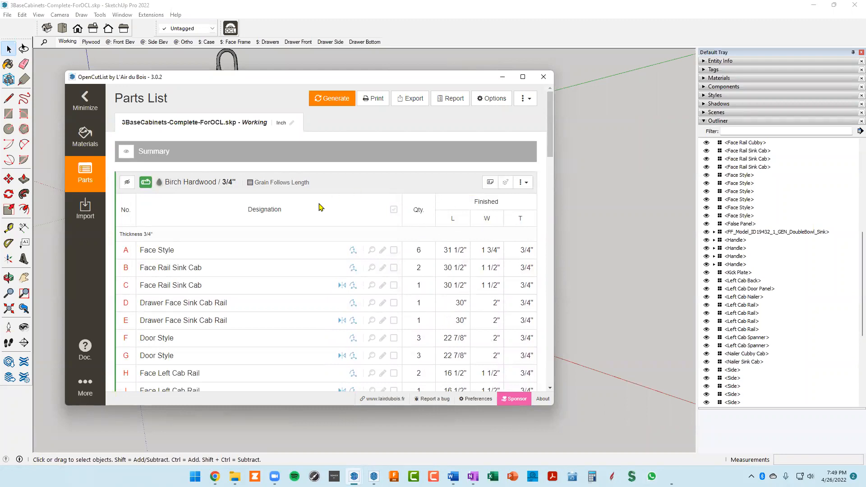
scroll(319, 207, "down", 5)
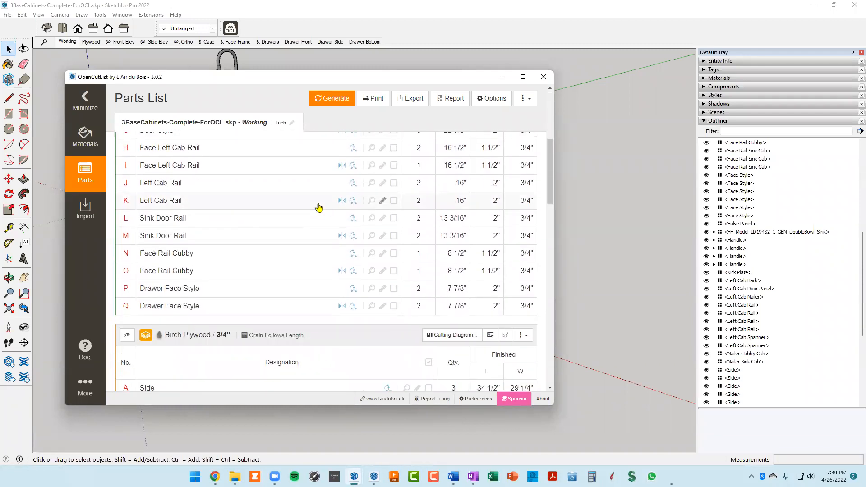
scroll(319, 207, "up", 5)
Generate the cutting diagram for the 3/4" Birch Plywood parts using the 96" x 48" standard panel and view the first layout.
scroll(320, 208, "down", 10)
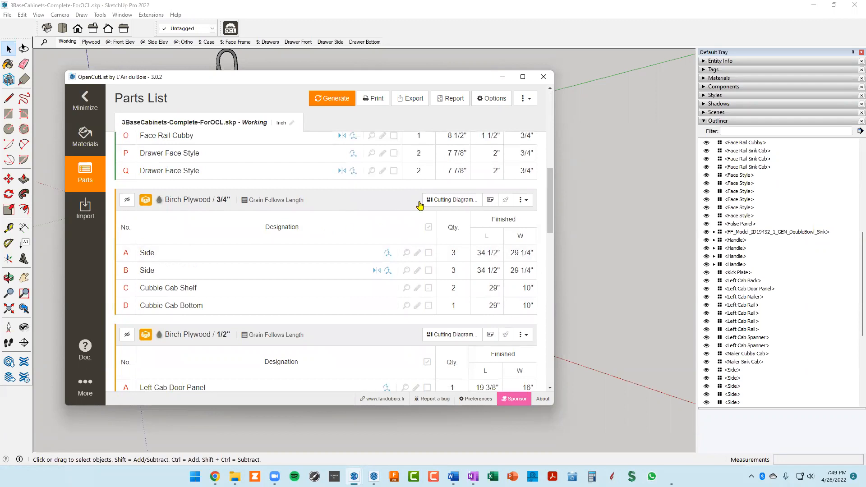
left_click(451, 203)
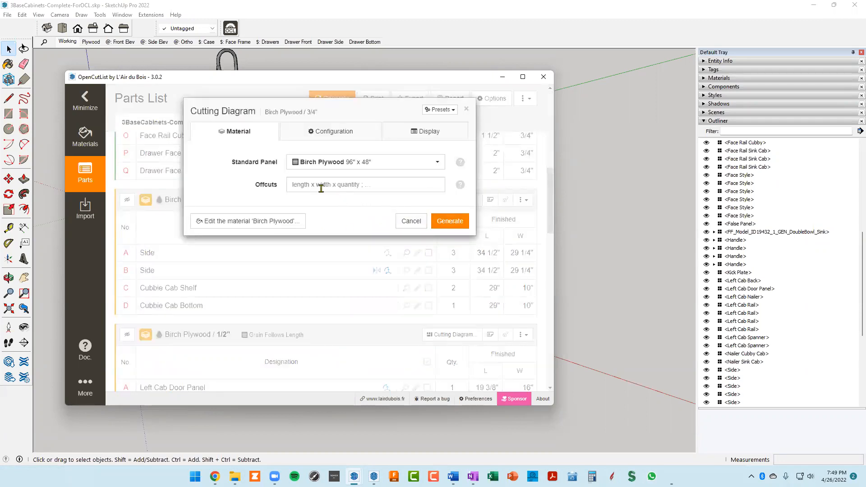
left_click(449, 224)
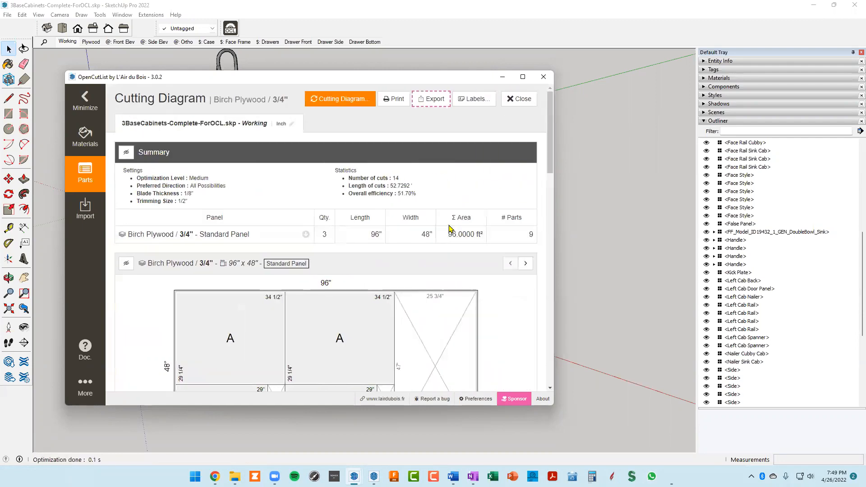
scroll(451, 233, "down", 3)
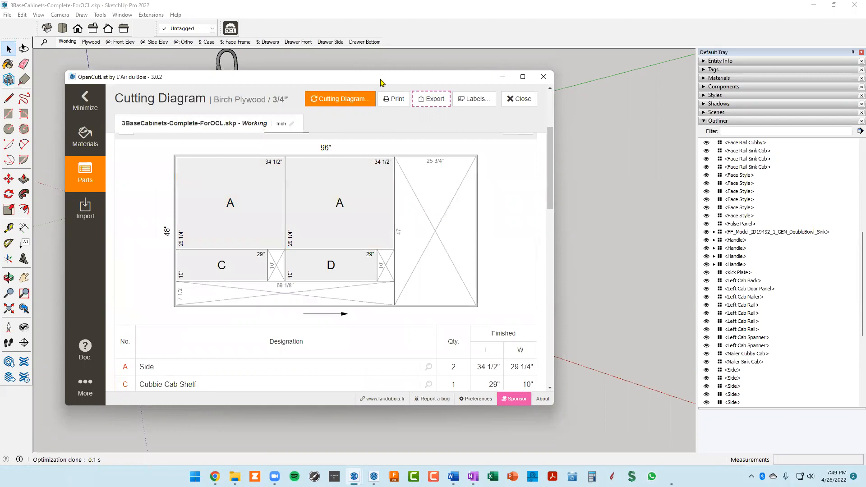
Move the OpenCutList window clear of the cabinets, highlight Side part A from the diagram in the model and end the highlight.
left_click_drag(381, 82, 665, 77)
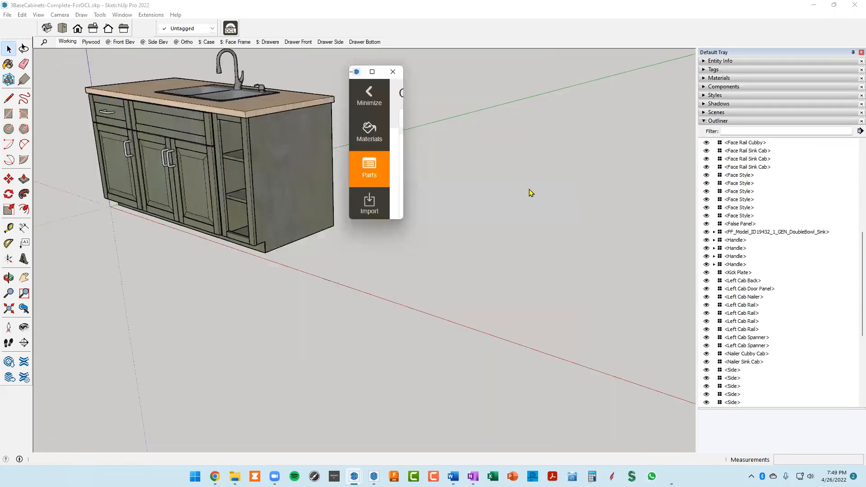
left_click(526, 189)
middle_click_drag(526, 189, 206, 172)
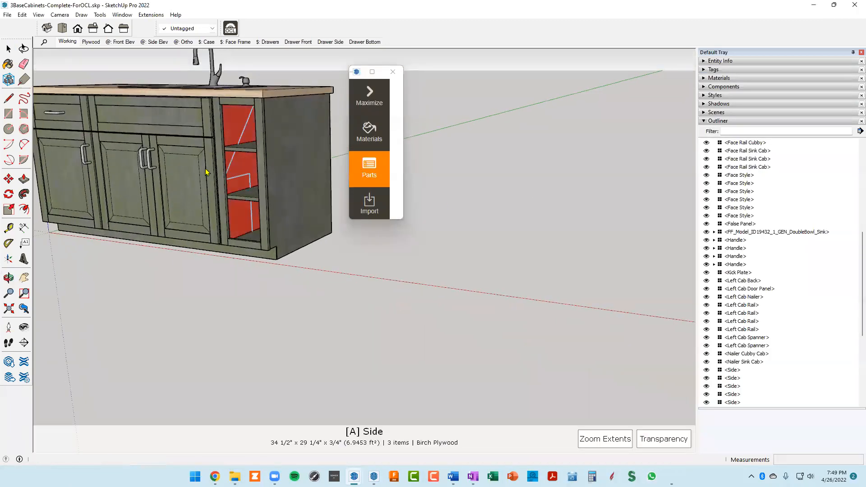
left_click(281, 332)
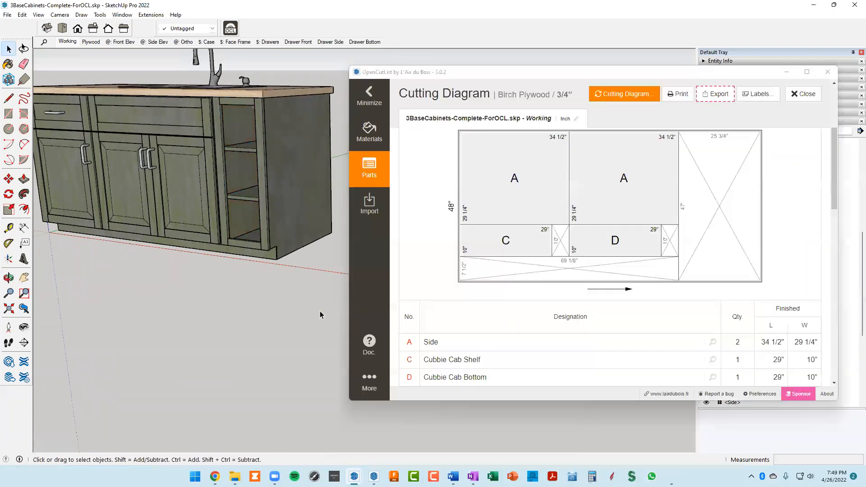
Highlight Cubbie Cab Bottom part D in the model, view it from the front and return to the cutting diagram.
left_click(615, 245)
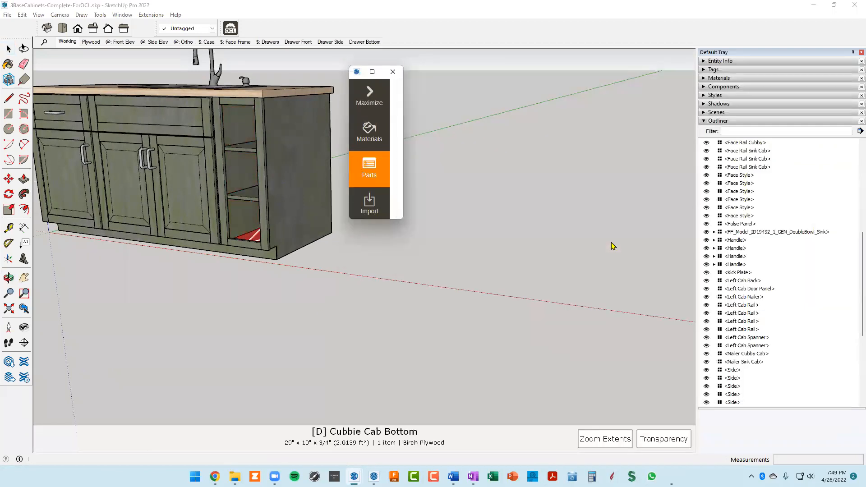
middle_click_drag(339, 261, 474, 274)
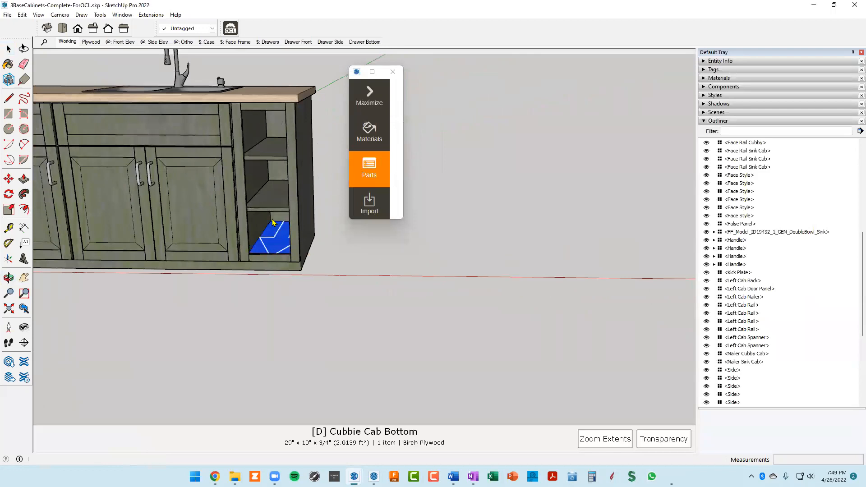
left_click(373, 174)
Review the first panel's parts table and the second panel's layout in the 3/4" Birch Plywood cutting diagram.
scroll(492, 215, "down", 4)
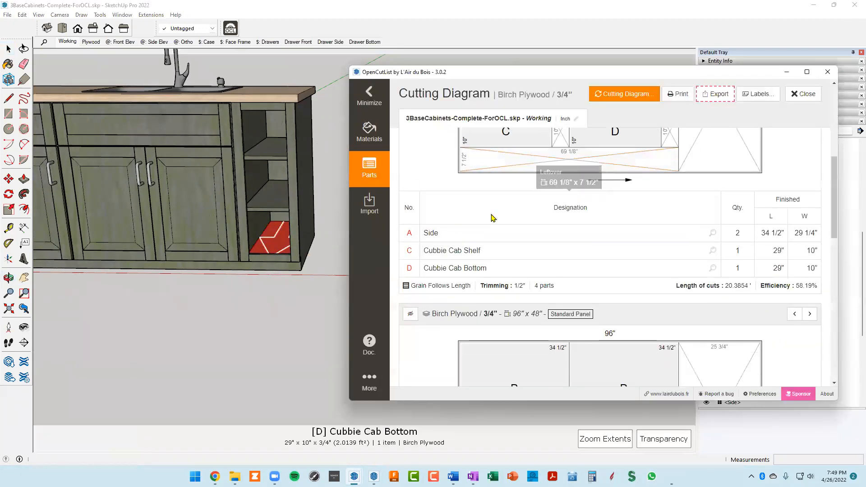
scroll(496, 234, "down", 2)
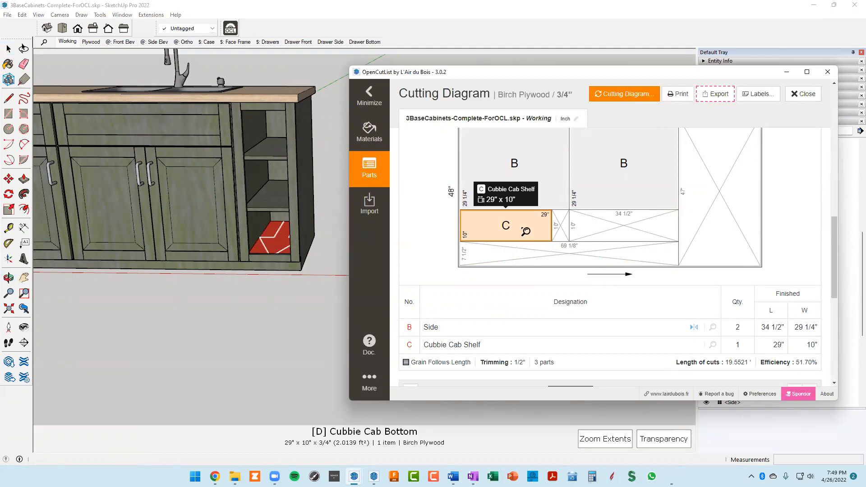
scroll(526, 232, "up", 6)
Examine the sink cabinet doors up close and end the Cubbie Cab Bottom highlight.
middle_click_drag(301, 216, 247, 219)
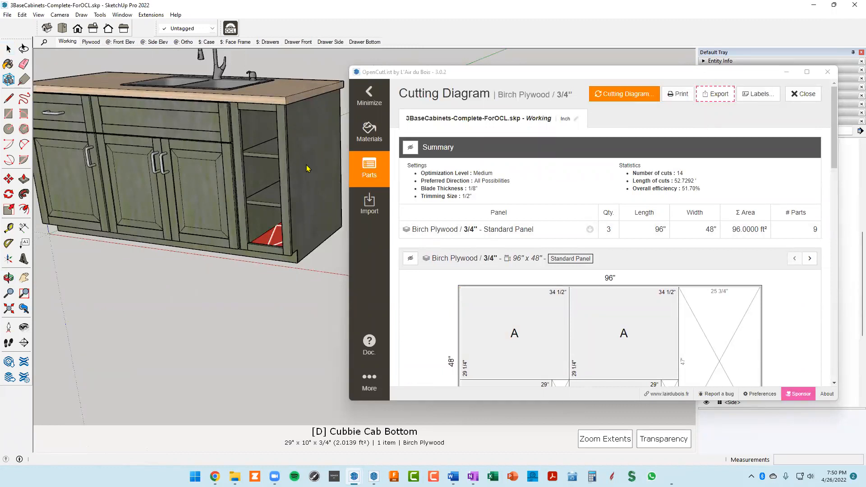
scroll(180, 150, "up", 5)
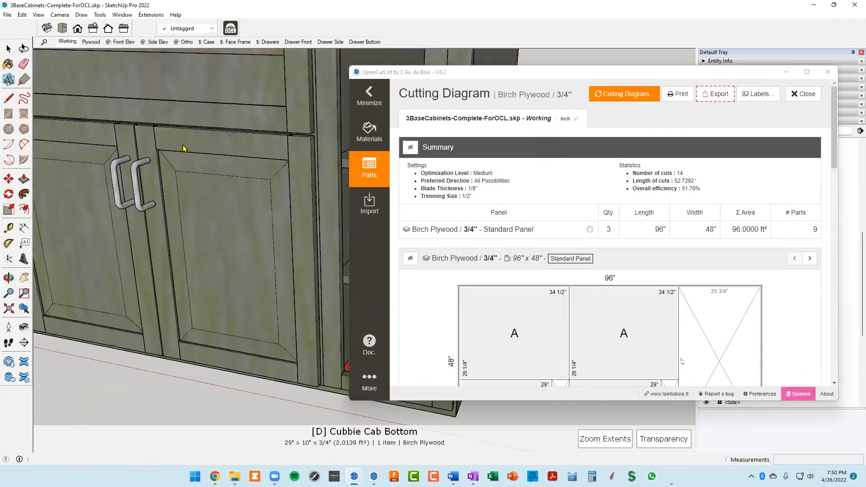
key("space")
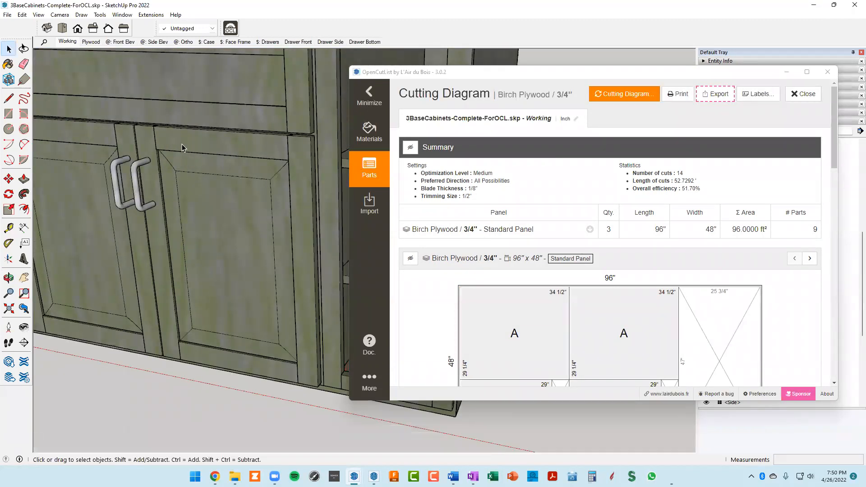
scroll(182, 147, "down", 5)
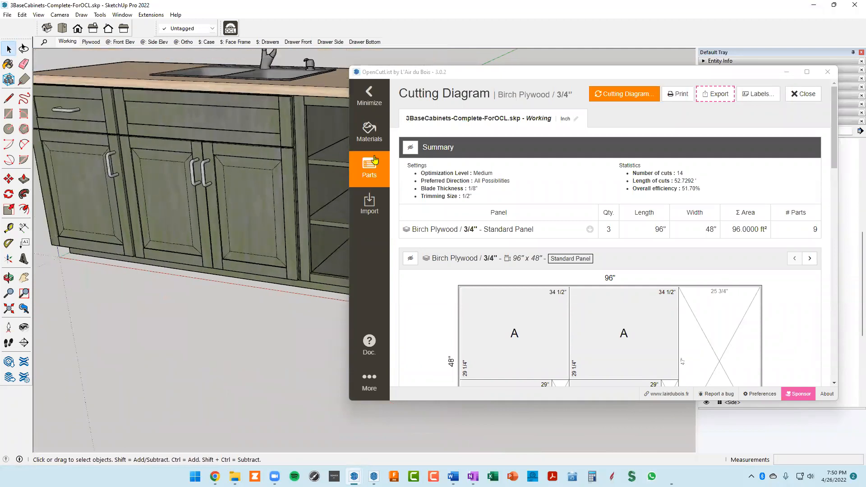
Check the Birch Hardwood and Birch Plywood entries in the materials list against the 3/4" Birch Plywood cutting diagram.
left_click(385, 134)
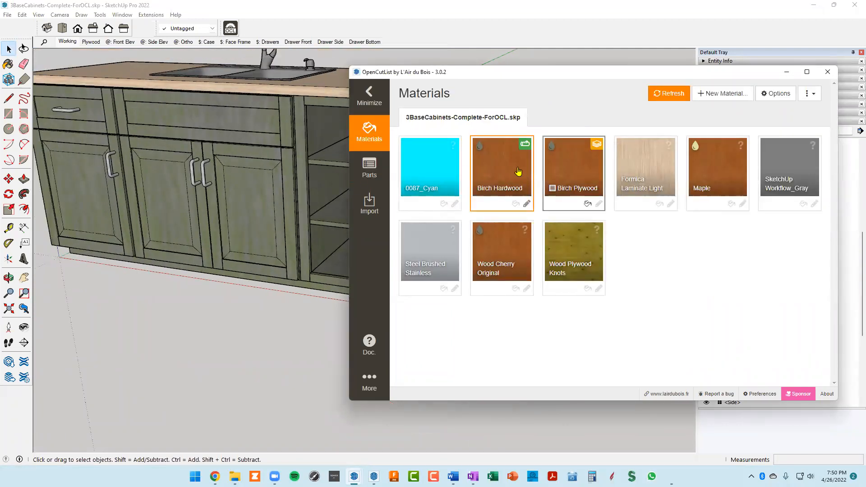
left_click(371, 170)
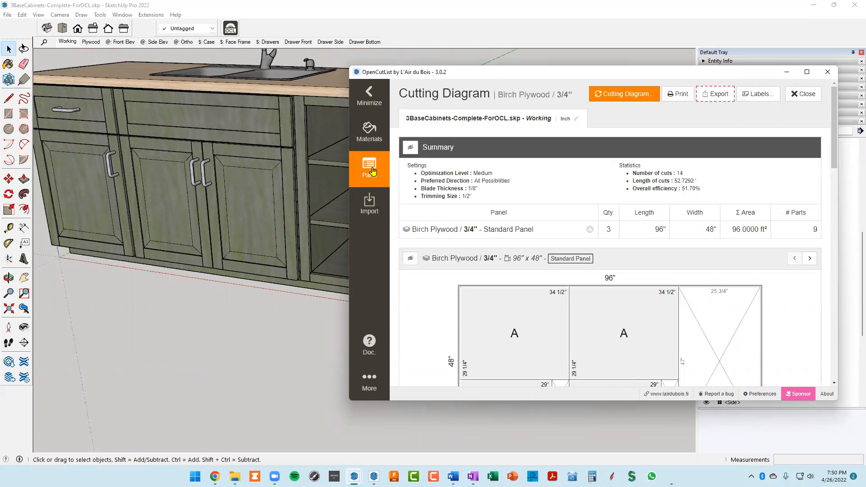
scroll(556, 255, "down", 2)
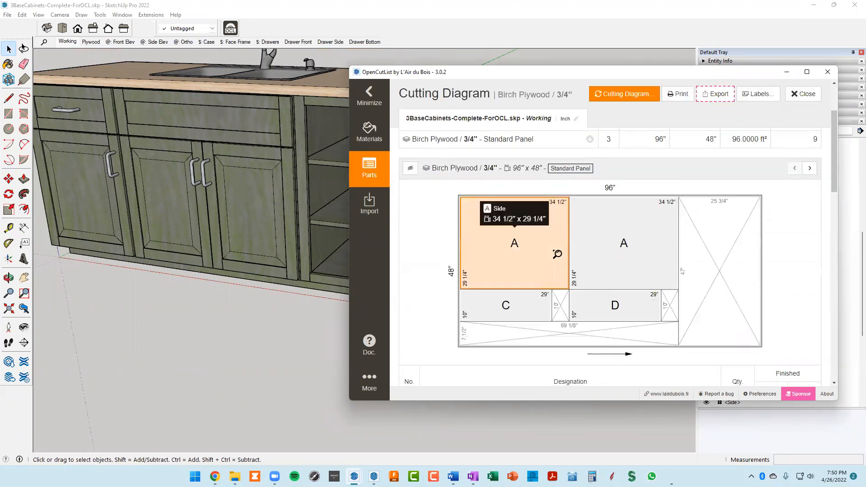
scroll(542, 246, "up", 2)
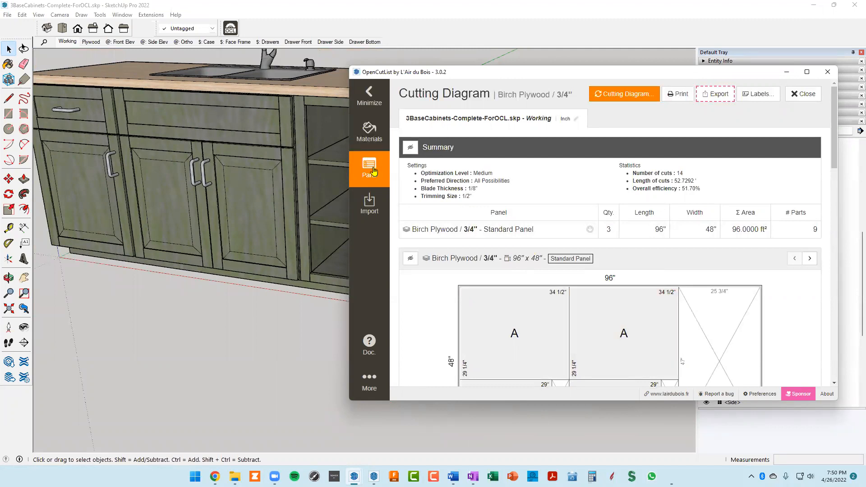
scroll(671, 151, "down", 2)
scroll(671, 152, "up", 2)
Set the Birch Plywood material's length oversize to .5" and width oversize to .5" and apply the change.
left_click(370, 131)
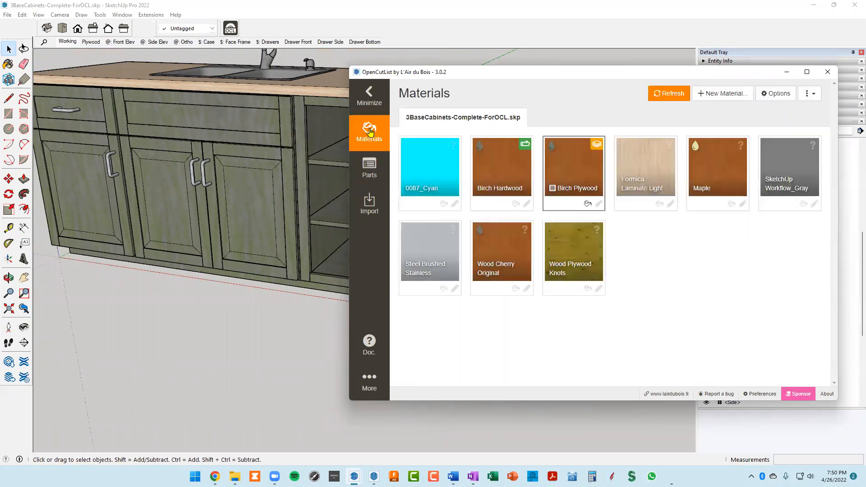
left_click(598, 204)
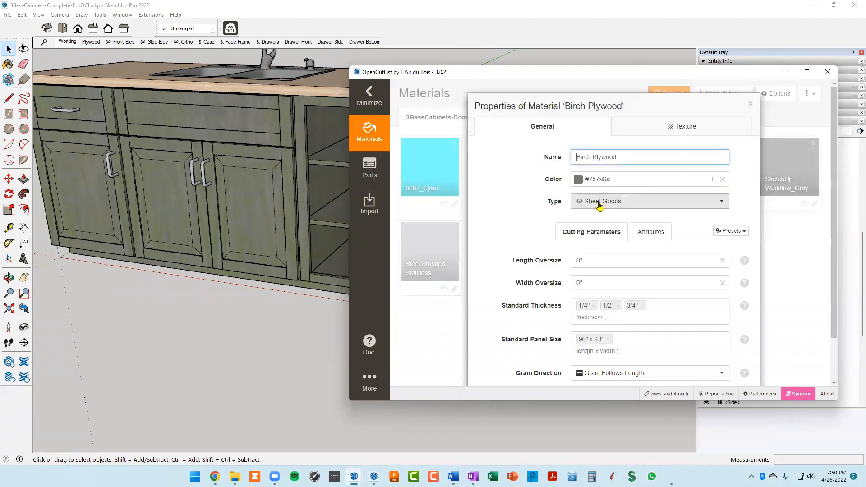
scroll(610, 249, "down", 1)
left_click(591, 220)
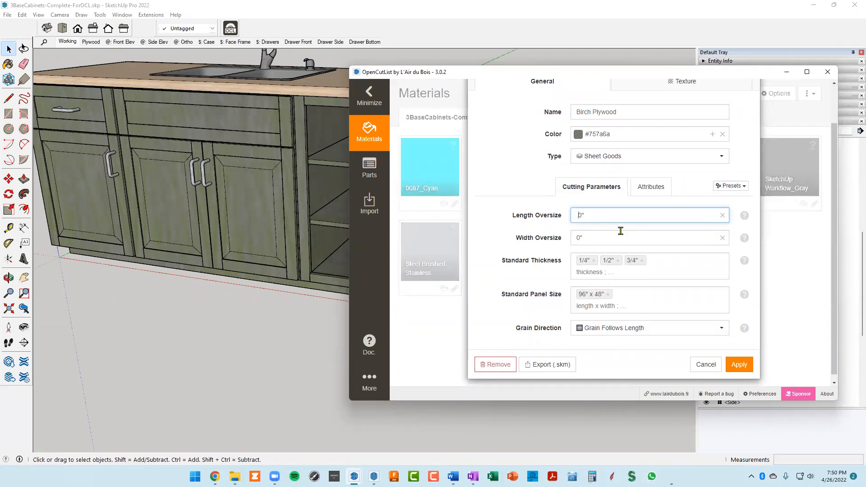
key("Tab")
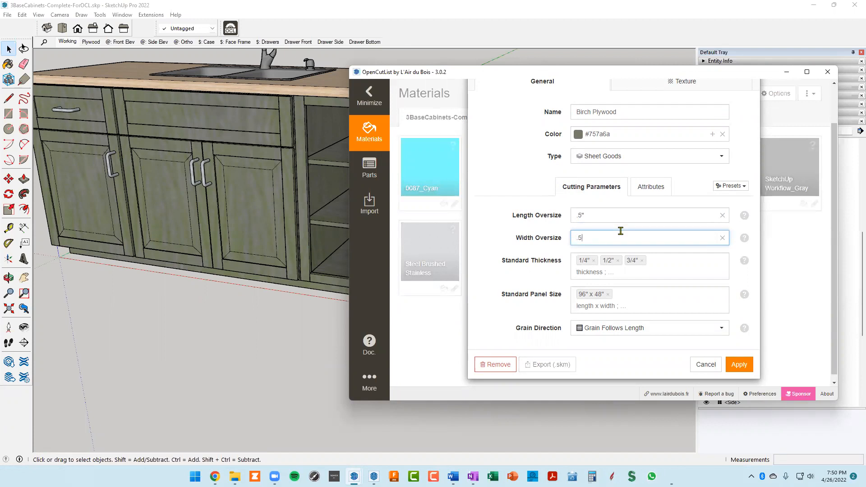
key("Tab")
left_click(592, 235)
left_click(740, 365)
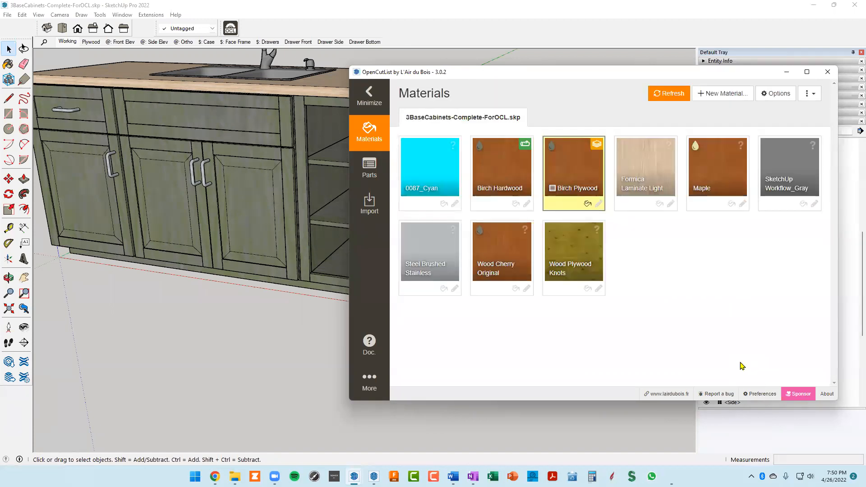
Regenerate the parts list and the cutting diagram for the 3/4" Birch Plywood group.
left_click(370, 164)
left_click(731, 153)
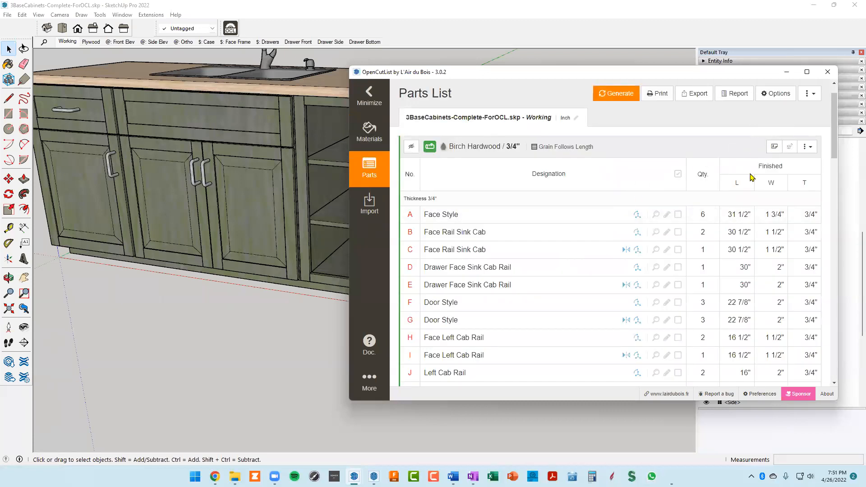
scroll(750, 176, "down", 8)
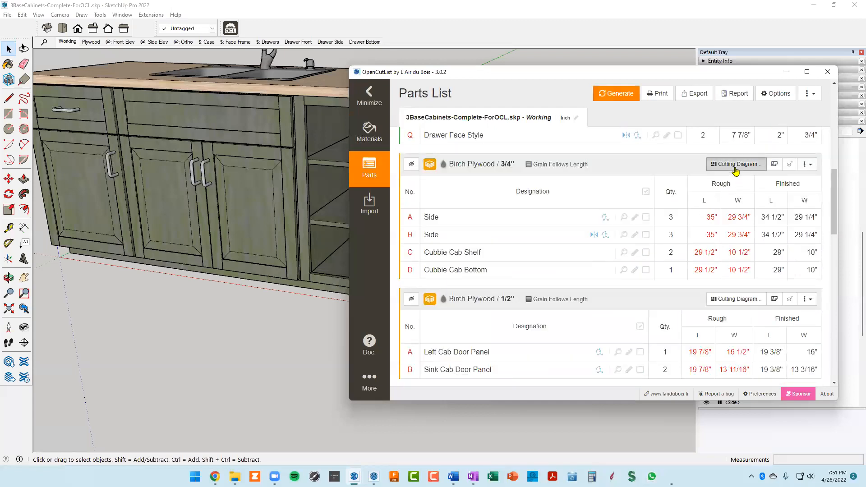
left_click(736, 165)
left_click(726, 214)
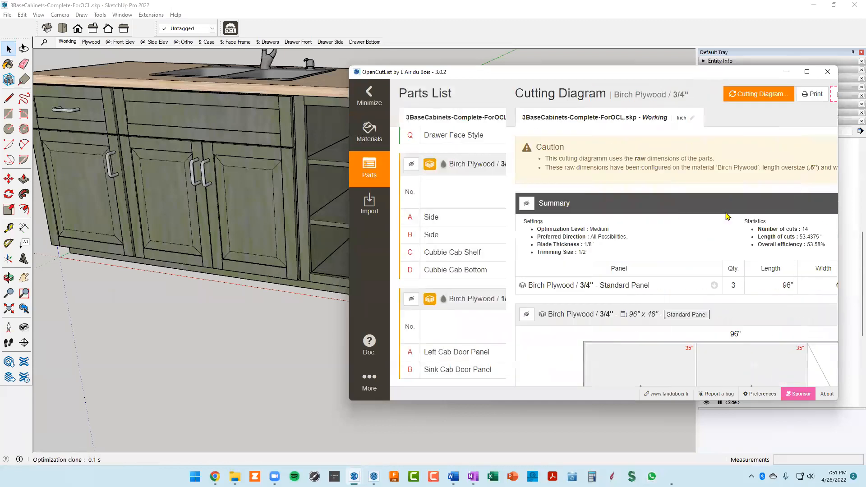
Examine the raw-dimension caution, summary, panel layouts and rough and finished part sizes in the 3/4" Birch Plywood cutting diagram.
scroll(725, 217, "down", 4)
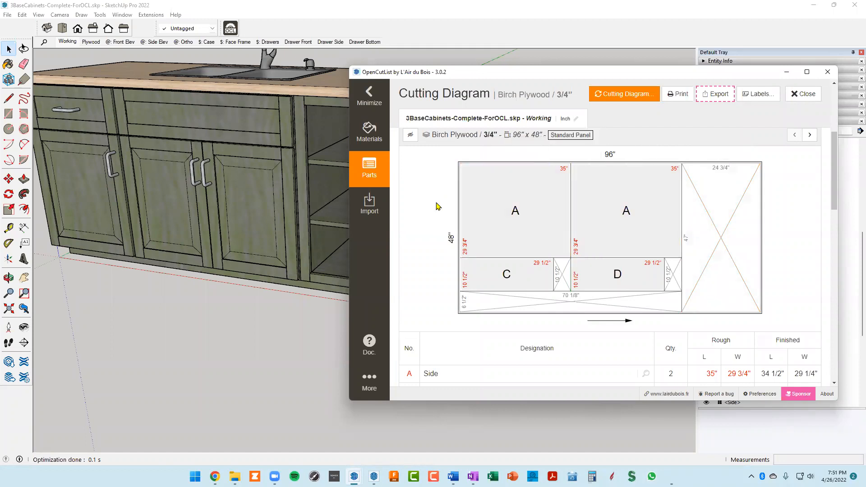
scroll(436, 206, "up", 2)
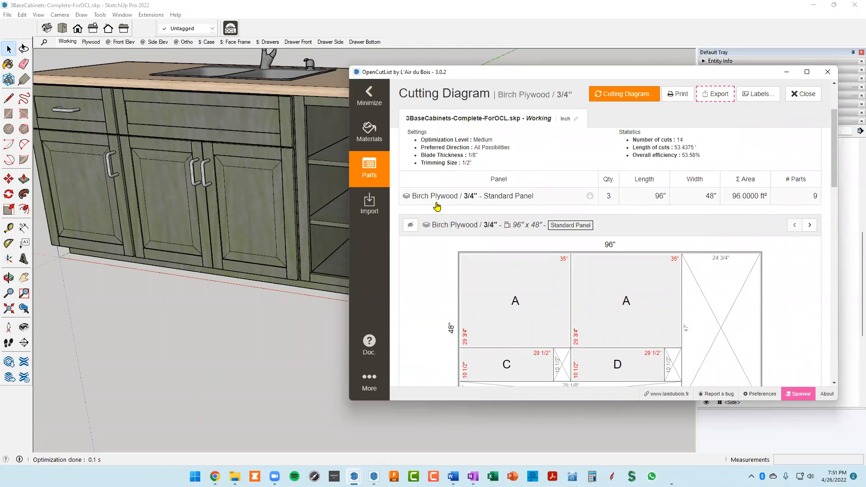
scroll(437, 206, "up", 2)
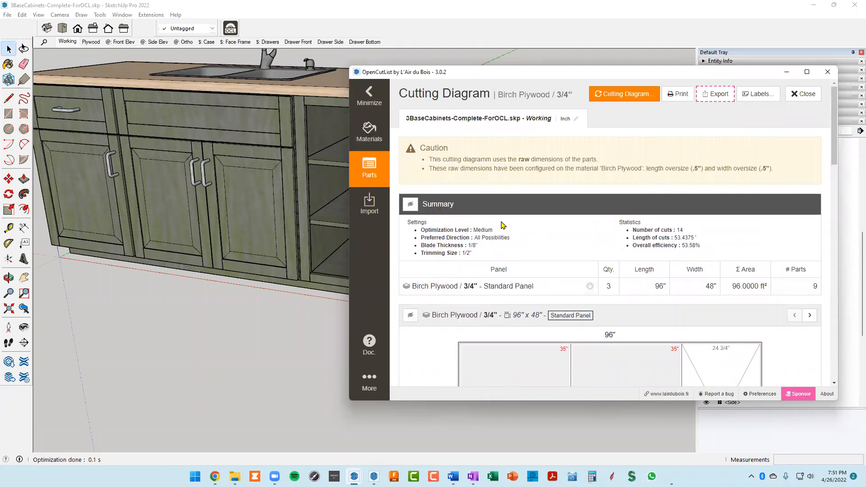
scroll(496, 245, "down", 1)
scroll(495, 246, "down", 1)
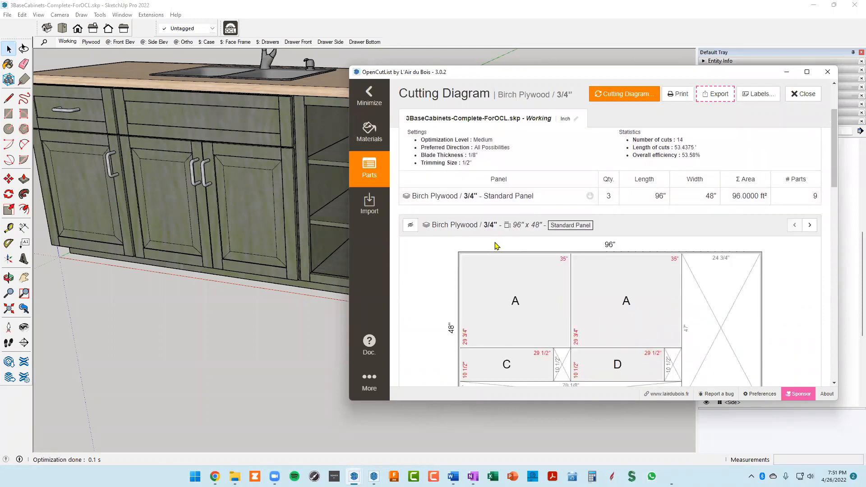
scroll(496, 246, "down", 1)
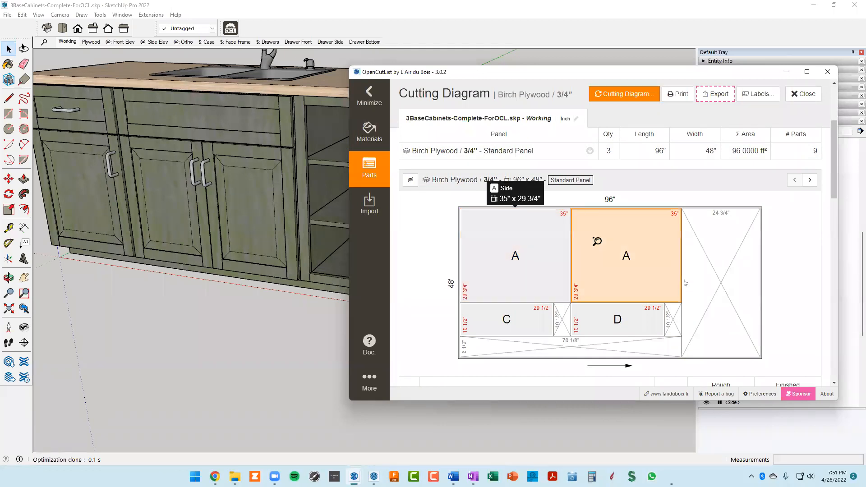
scroll(519, 199, "down", 3)
scroll(517, 246, "down", 5)
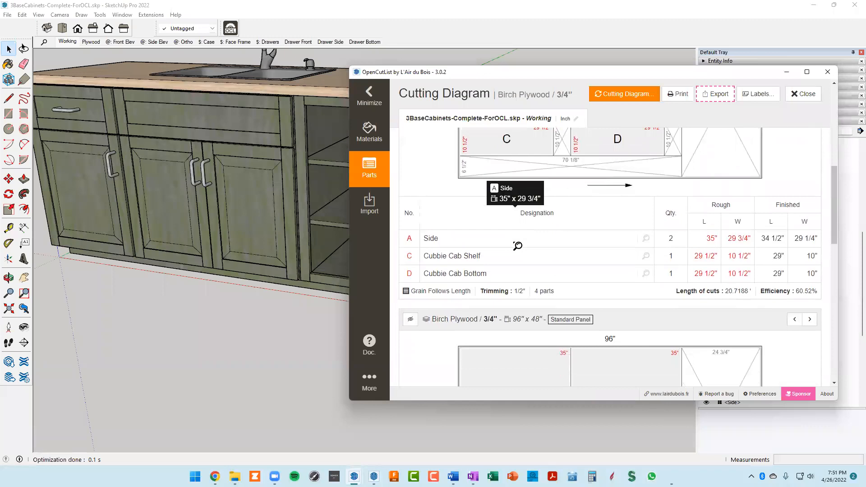
scroll(435, 270, "down", 2)
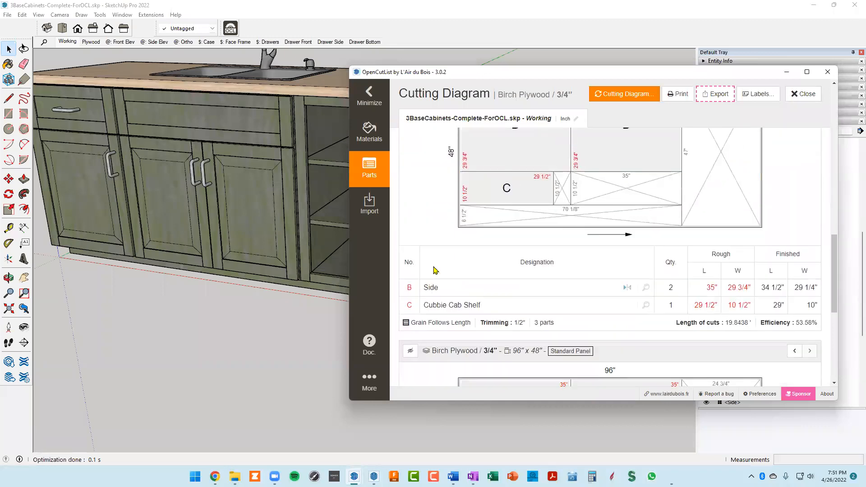
scroll(435, 270, "down", 3)
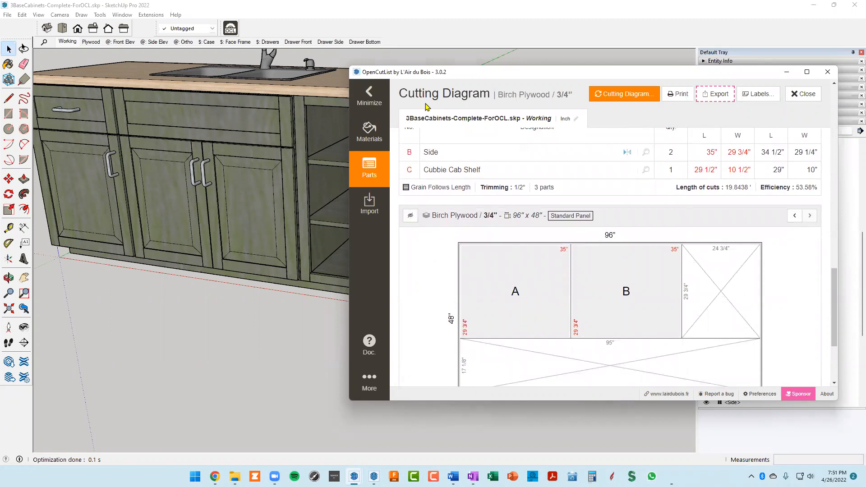
Move the OpenCutList window aside, collapse it to its sidebar and bring the whole base cabinet model into view.
left_click_drag(493, 75, 206, 74)
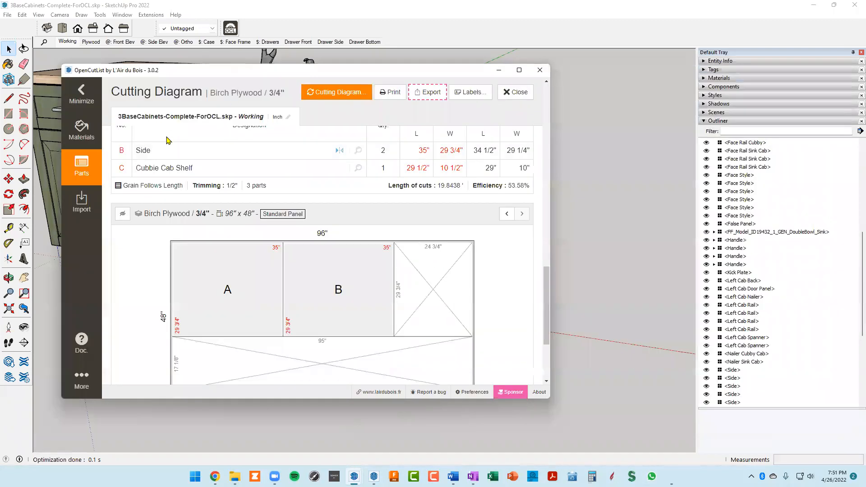
left_click(89, 100)
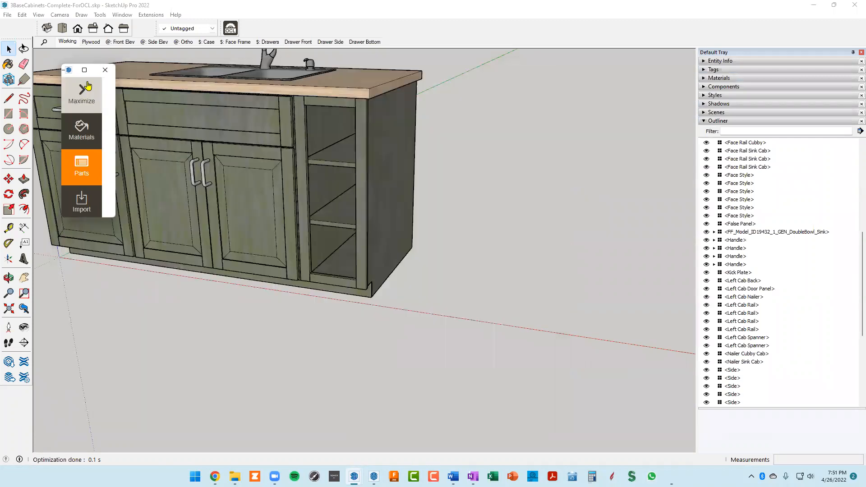
left_click(69, 70)
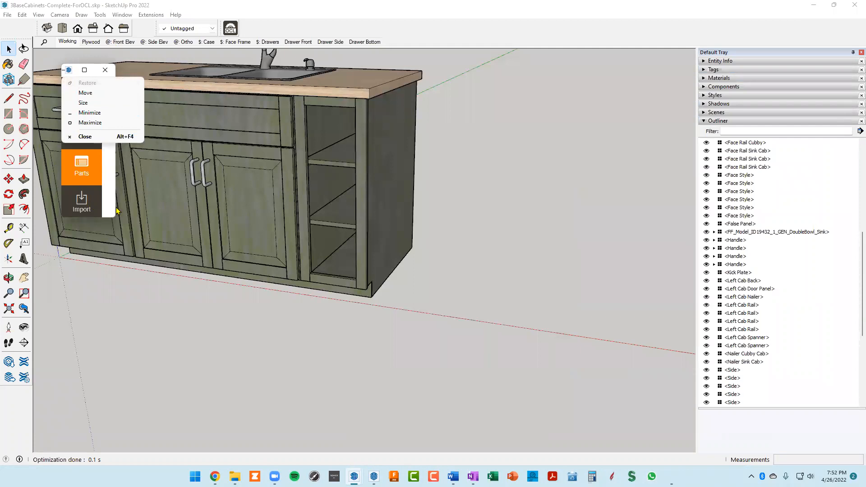
left_click(150, 336)
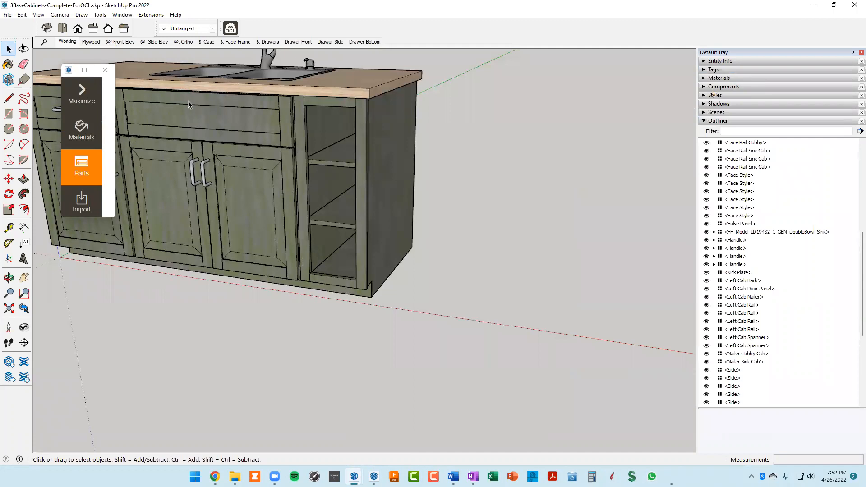
middle_click_drag(284, 215, 386, 256)
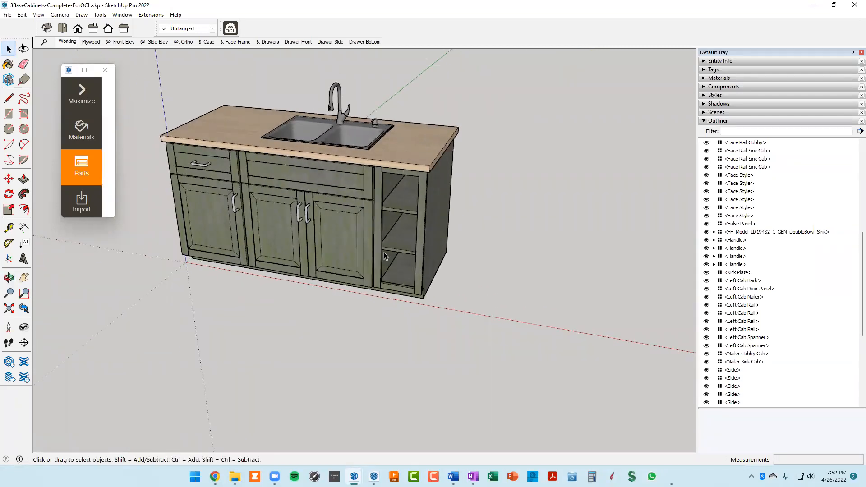
middle_click_drag(321, 240, 261, 150)
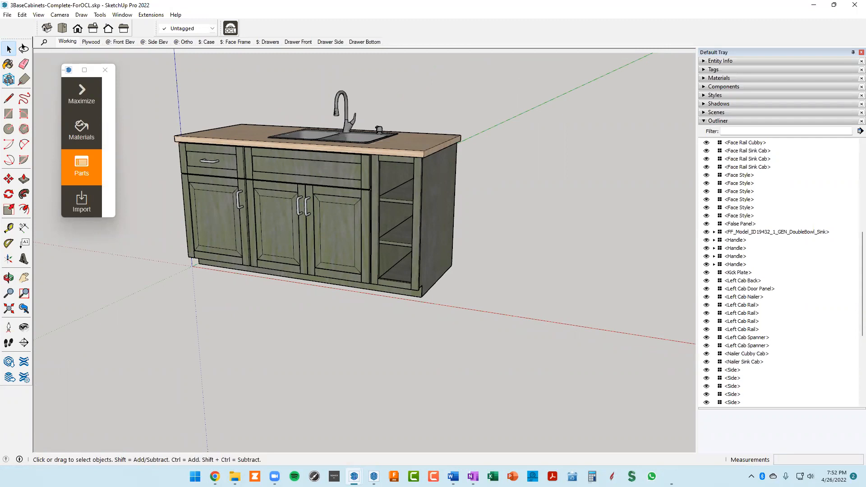
Switch to the WallCabsWithCrown.skp model and examine the wall cabinets with crown molding up close.
mouse_move(354, 477)
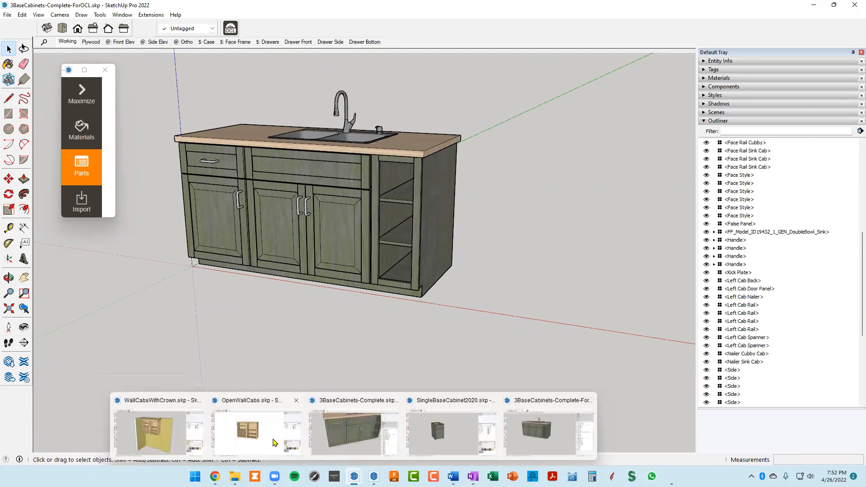
left_click(156, 424)
mouse_move(297, 280)
middle_mouse_down()
mouse_move(246, 199)
mouse_move(277, 212)
middle_mouse_up()
middle_click_drag(374, 190, 330, 139, "shift")
scroll(276, 180, "up", 2)
scroll(275, 175, "up", 3)
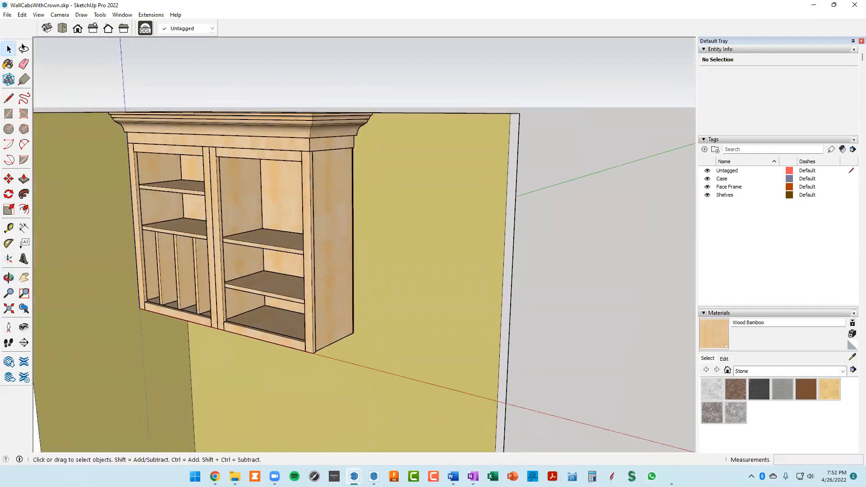
Switch to the OpenWallCabs.skp model and view both open wall cabinets from the front corner near the origin.
left_click(354, 476)
left_click(254, 445)
middle_click_drag(310, 319, 685, 314)
scroll(291, 283, "up", 5)
scroll(271, 341, "down", 4)
scroll(339, 294, "down", 4)
middle_click_drag(256, 372, 282, 401)
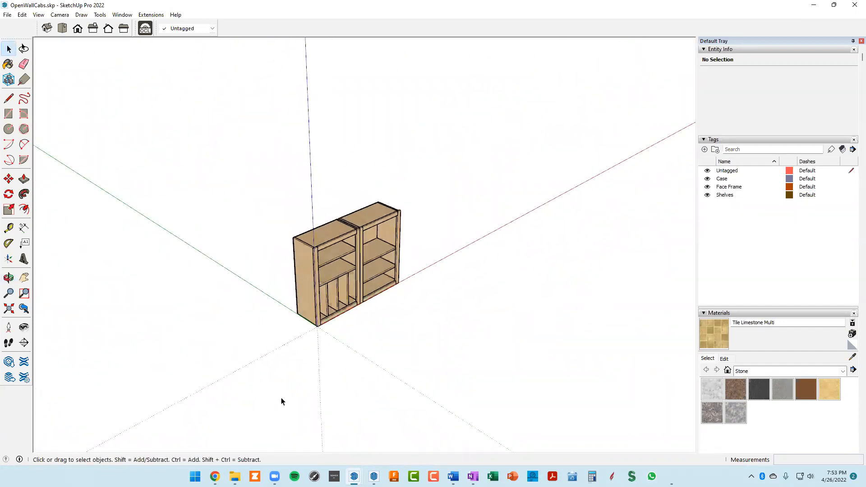
Select both wall cabinets completely and move them 6 feet straight up along the blue axis.
left_click(335, 320)
left_click_drag(239, 169, 494, 436)
key("m")
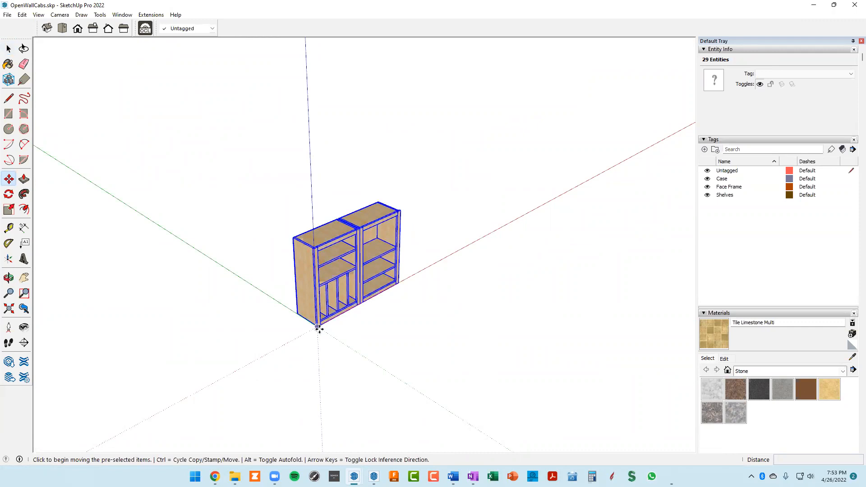
left_click(319, 328)
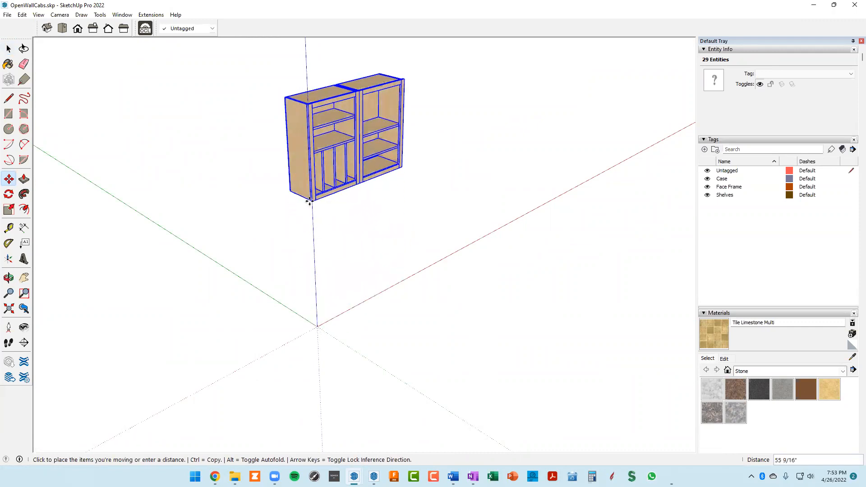
type("6")
key("Return")
Draw a large floor rectangle on the ground plane from the origin, extending beneath and behind the raised wall cabinets.
key("l")
key("r")
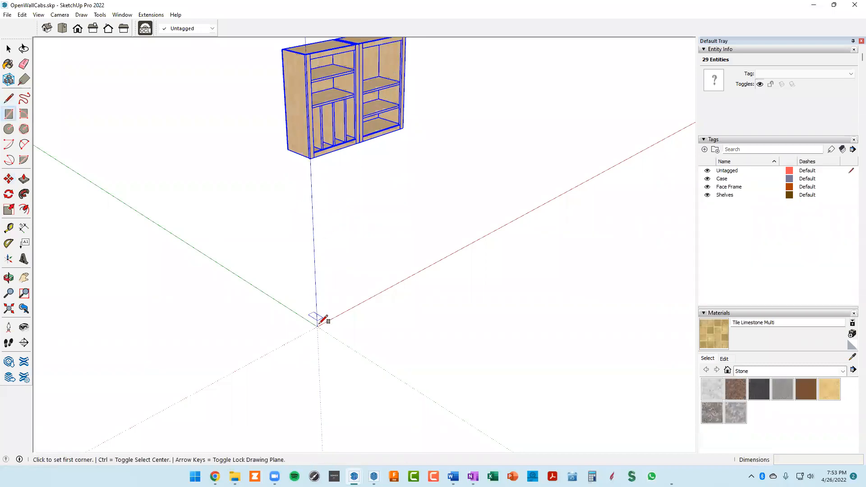
left_click(317, 326)
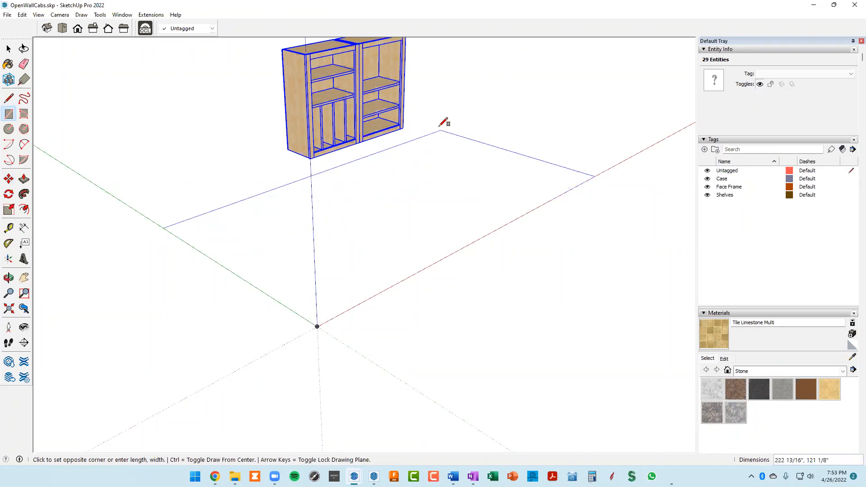
left_click(465, 88)
scroll(390, 246, "down", 3)
middle_click_drag(391, 246, 356, 257, "shift")
Push/Pull the floor rectangle 4" downward into a slab.
key("space")
double_click(358, 256)
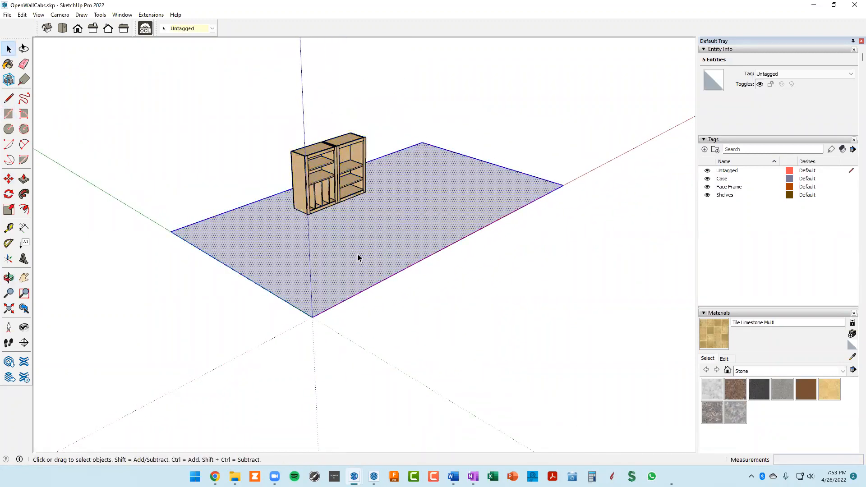
key("p")
left_click(358, 261)
left_click(359, 272)
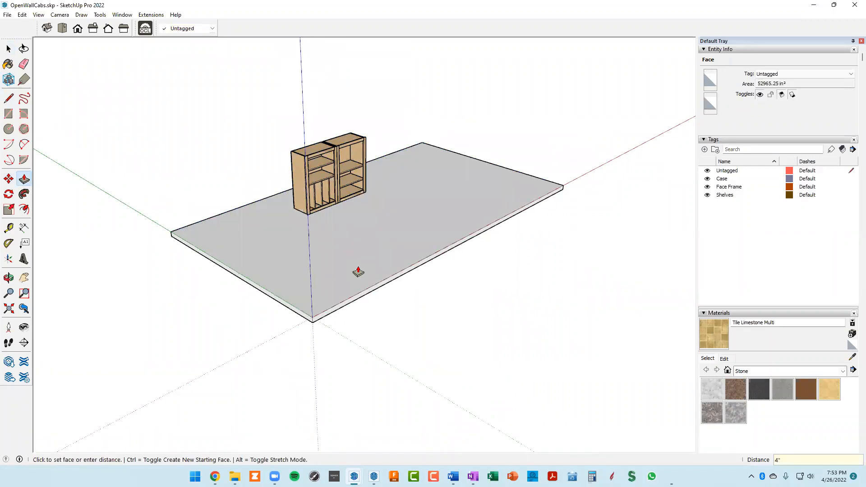
Group the floor slab's top face together with its edges.
middle_click_drag(373, 251, 339, 272, "shift")
key("space")
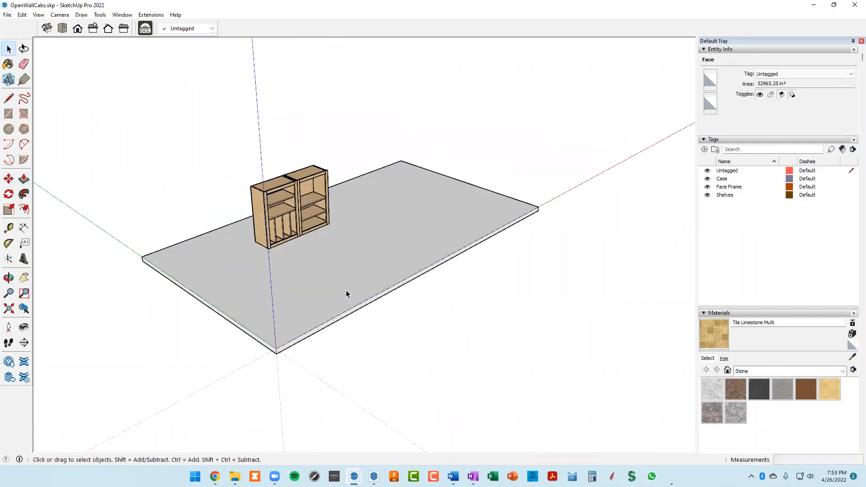
right_click(347, 293)
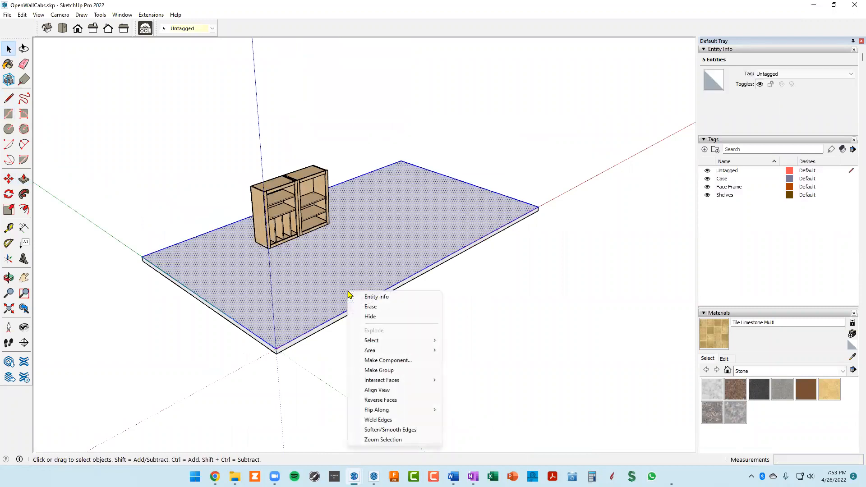
left_click(380, 369)
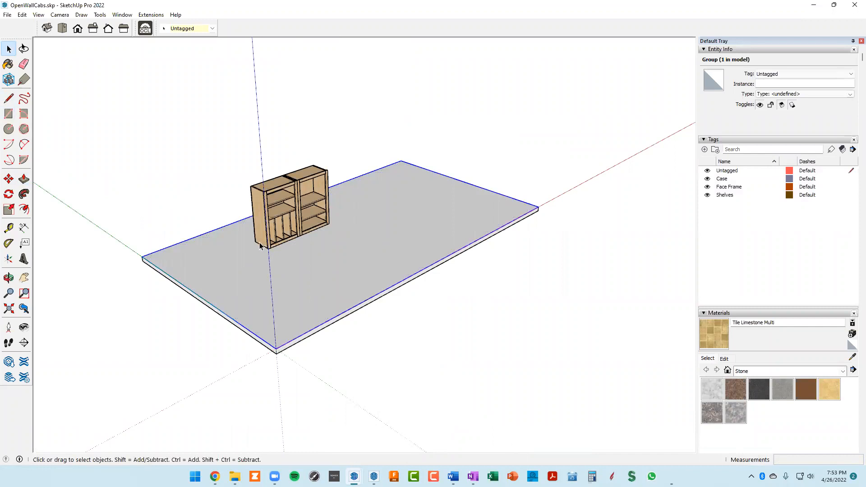
Create a vertical guide along the rear outer edge of the near wall cabinet's side panel with the Tape Measure.
key("t")
scroll(255, 222, "up", 5)
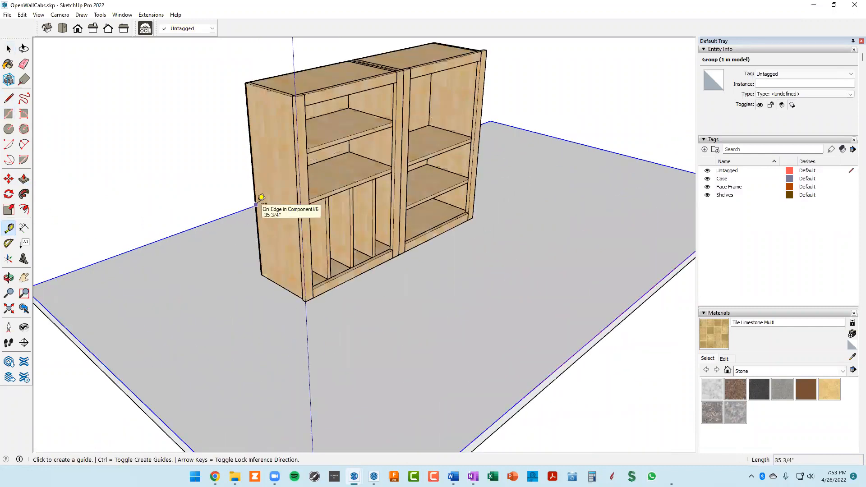
double_click(261, 197)
scroll(261, 198, "down", 3)
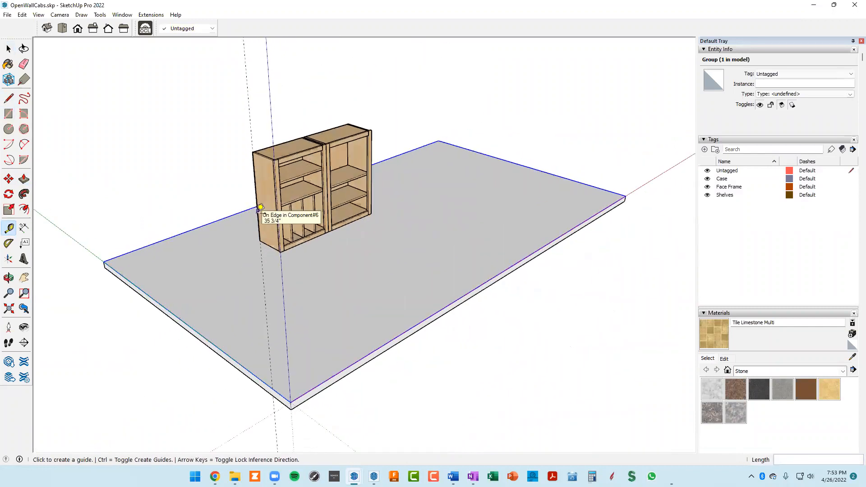
middle_click_drag(254, 299, 265, 242)
scroll(272, 213, "up", 4)
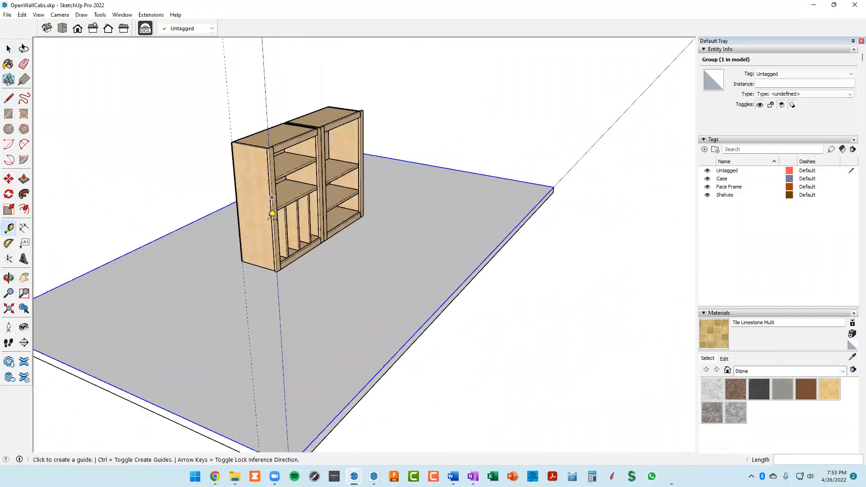
scroll(273, 312, "down", 5)
scroll(264, 332, "up", 2)
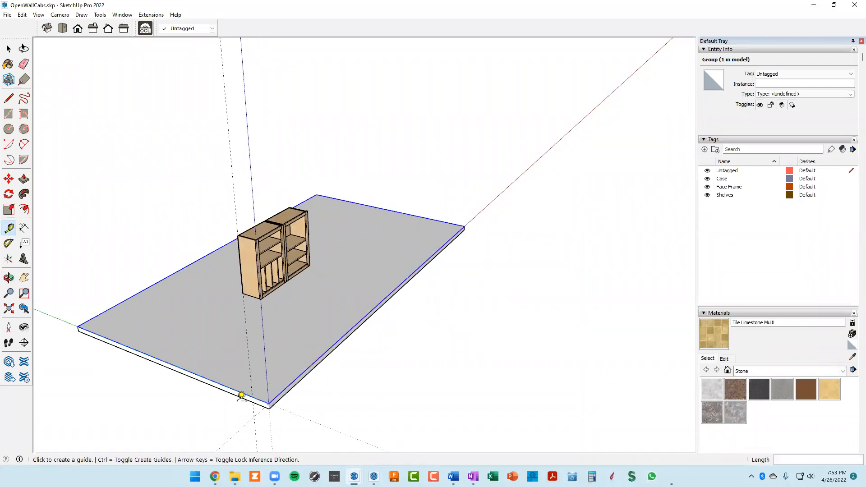
scroll(239, 399, "up", 3)
key("p")
left_click(273, 406)
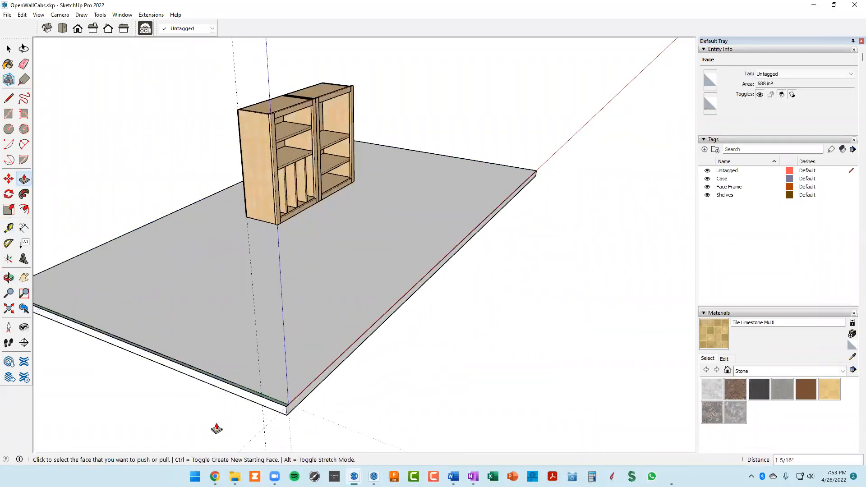
key("Escape")
key("space")
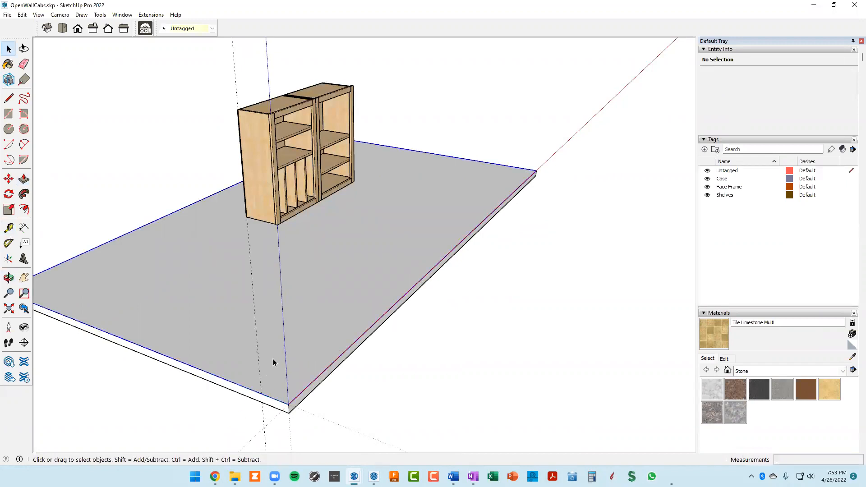
double_click(272, 360)
double_click(273, 359)
key("p")
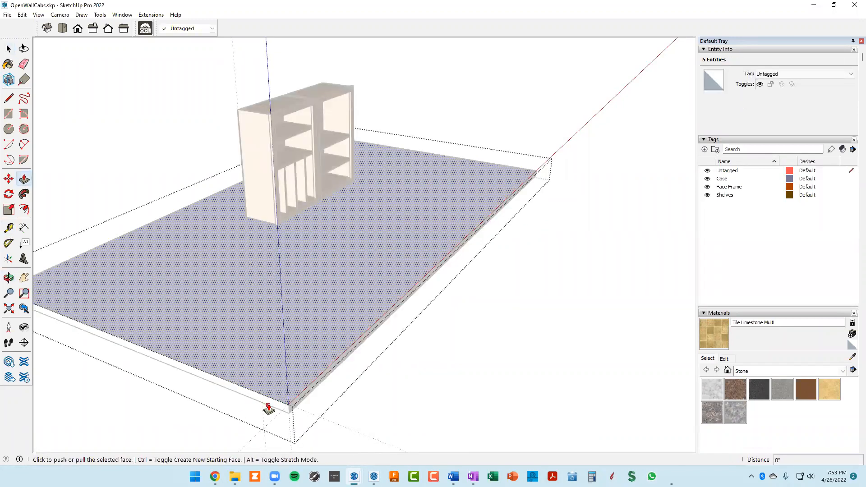
left_click(268, 409)
key("Escape")
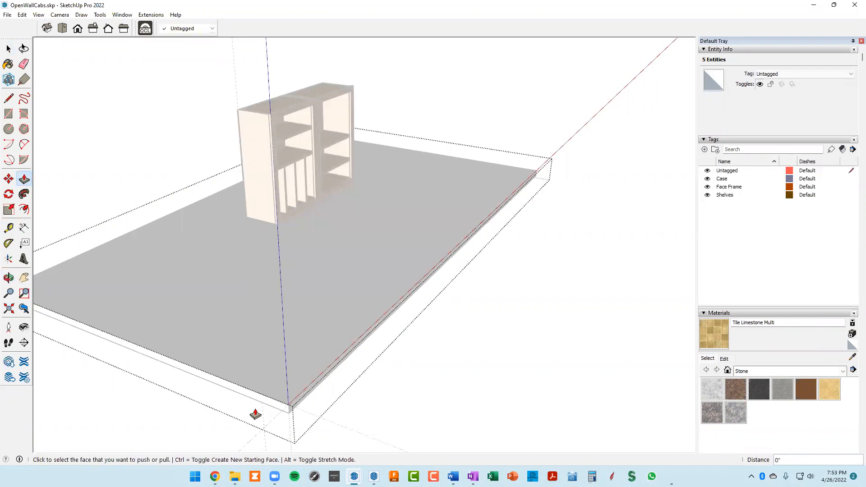
Push/Pull the slab's end face behind the cabinets outward so the floor extends past the origin.
left_click(260, 404)
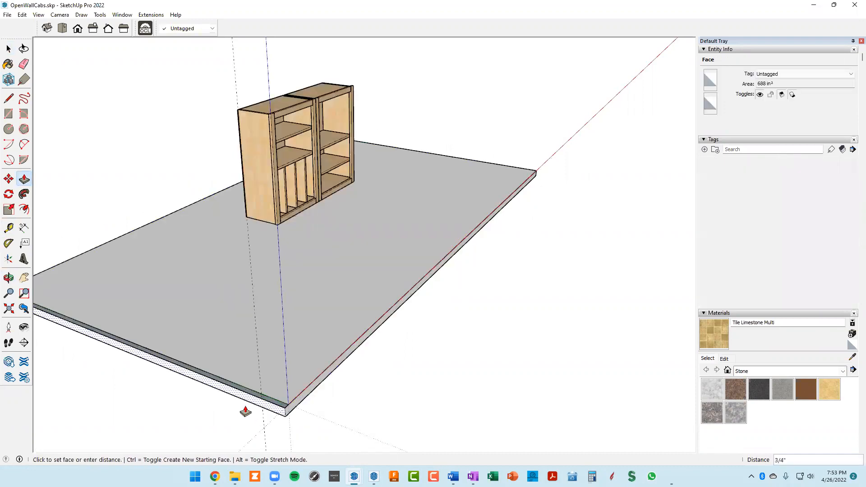
left_click(218, 425)
scroll(295, 420, "down", 3)
right_click(318, 415)
left_click(330, 419)
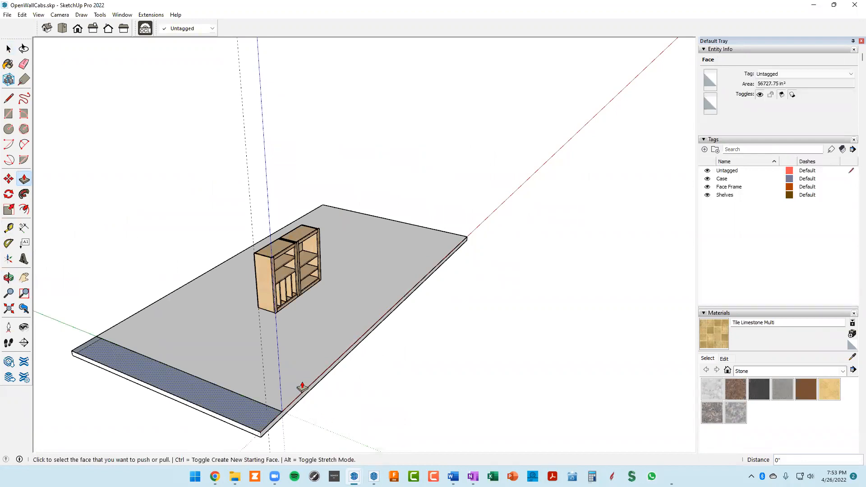
left_click(257, 413)
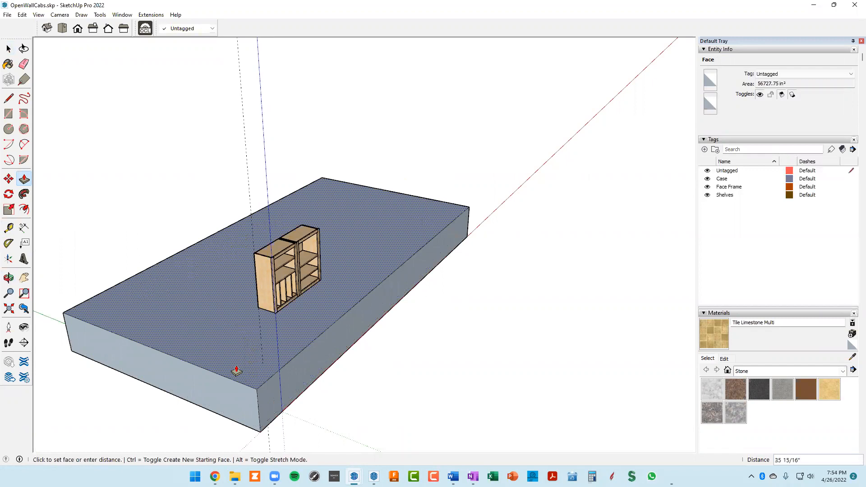
key("Escape")
scroll(244, 378, "down", 2)
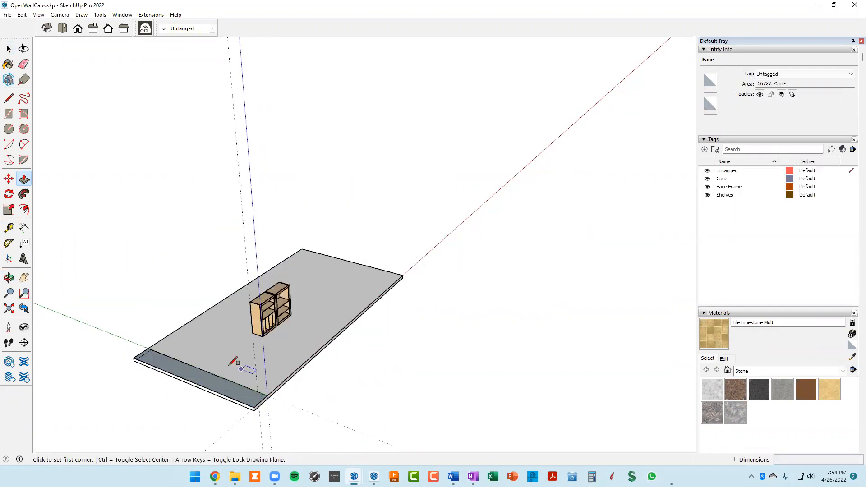
Draw a 172" by about 18 3/4" rectangle across the floor beside the added slab strip and Push/Pull it up into a wall.
key("r")
left_click(148, 349)
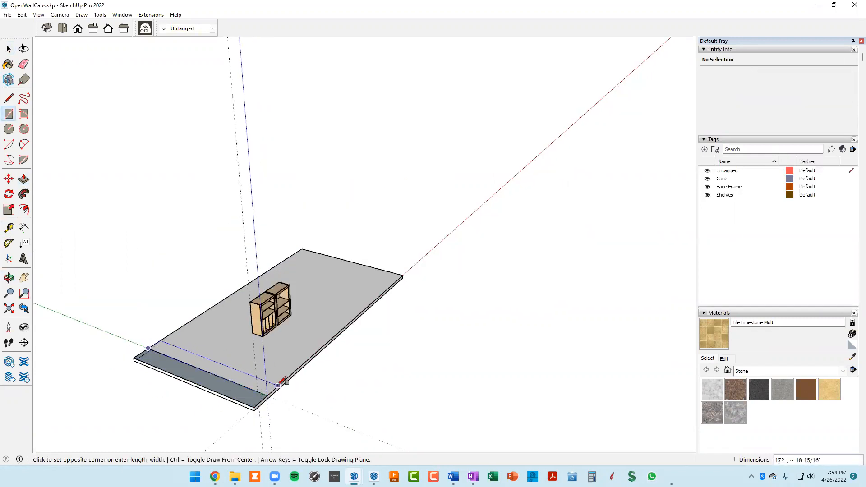
left_click(277, 387)
key("p")
left_click_drag(260, 392, 257, 383)
left_click(259, 389)
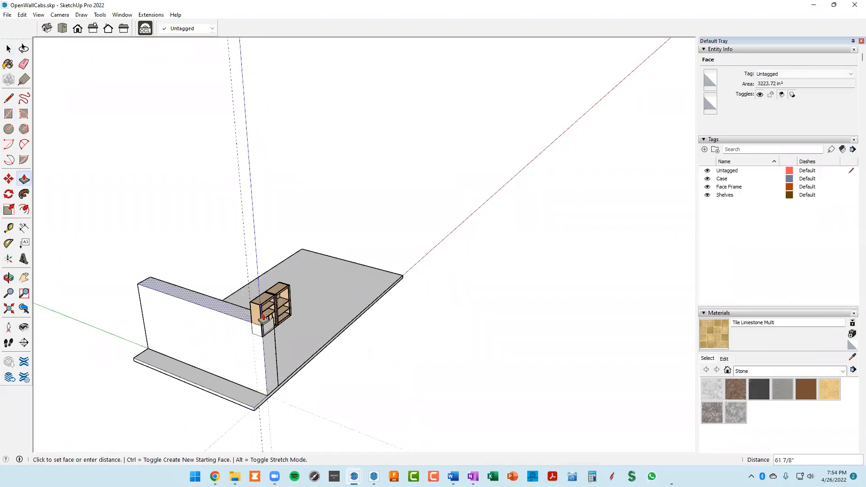
left_click(260, 312)
Select the whole connected wall and slab and move them about 18 3/4" back along the red axis to the origin.
middle_click_drag(216, 369, 120, 354)
key("space")
middle_click_drag(319, 325, 240, 323)
triple_click(243, 307)
key("m")
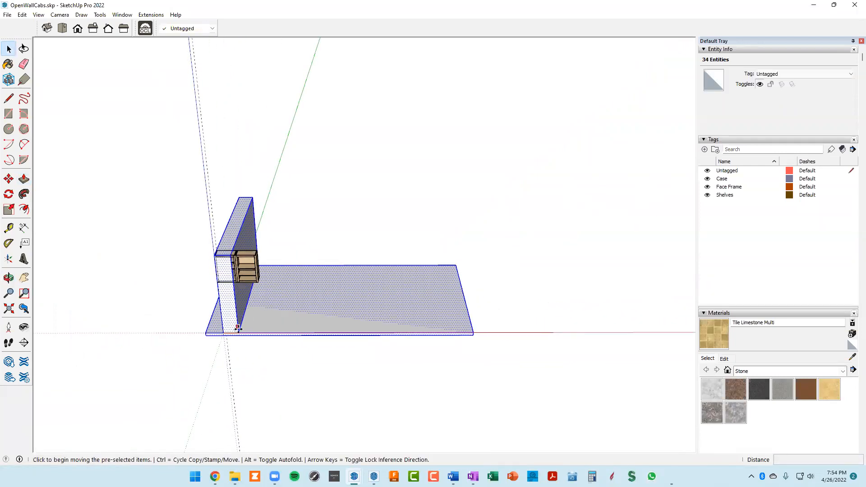
left_click(239, 332)
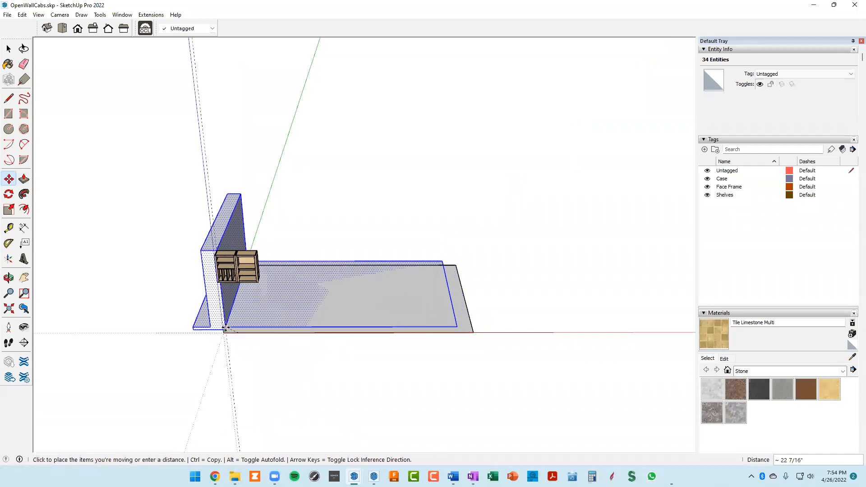
left_click(228, 341)
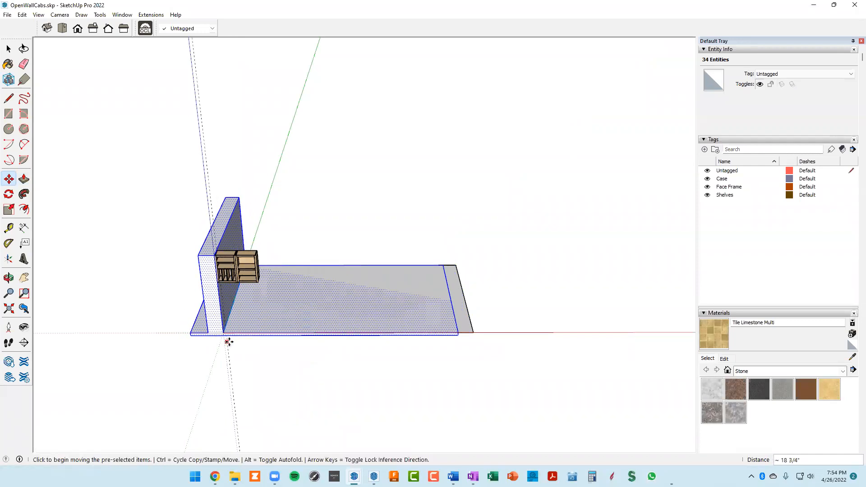
Move the wall and slab sideways along the green axis so they extend beyond the cabinets' outer side.
middle_click_drag(190, 343, 229, 306)
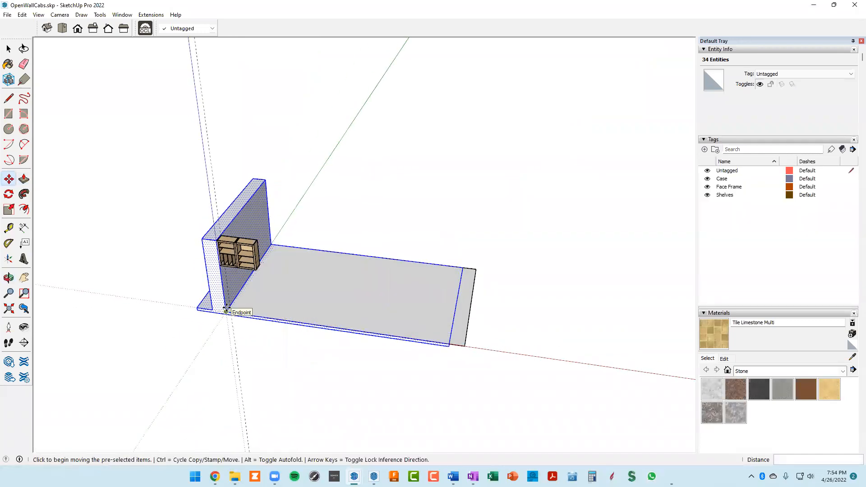
left_click(241, 311)
left_click(188, 368)
middle_click_drag(271, 334, 282, 314)
Delete the leftover grouped floor rectangle that stayed behind at the original position.
key("space")
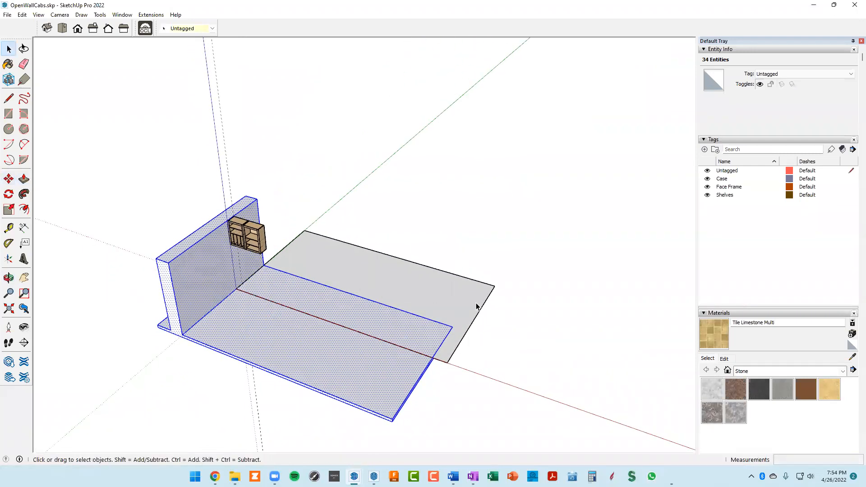
left_click(472, 300)
key("Delete")
middle_click_drag(473, 304, 326, 266)
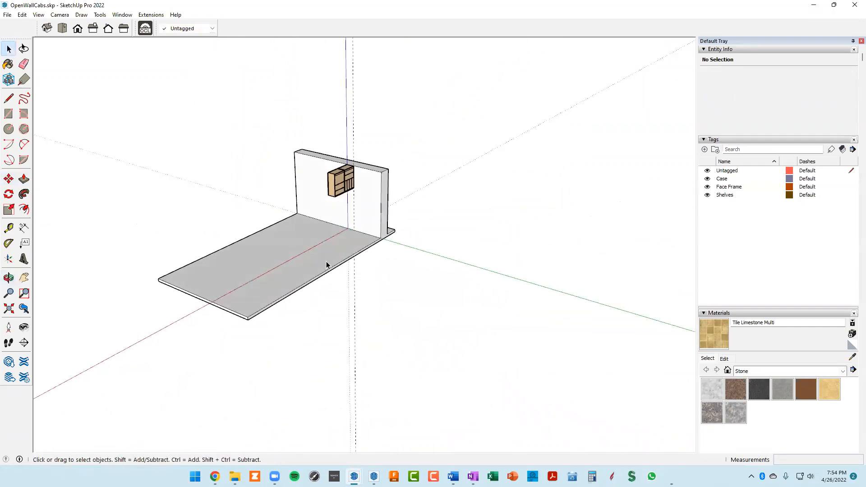
Draw a vertical line down the wall face beside the cabinets and try to Push/Pull the adjacent wall section.
key("l")
left_click(354, 166)
left_click(354, 230)
key("p")
left_click(373, 219)
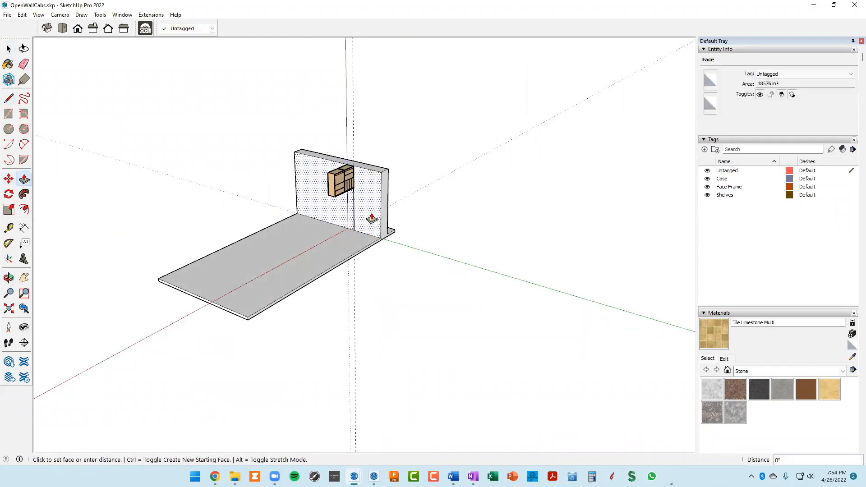
key("Escape")
scroll(369, 222, "down", 2)
key("space")
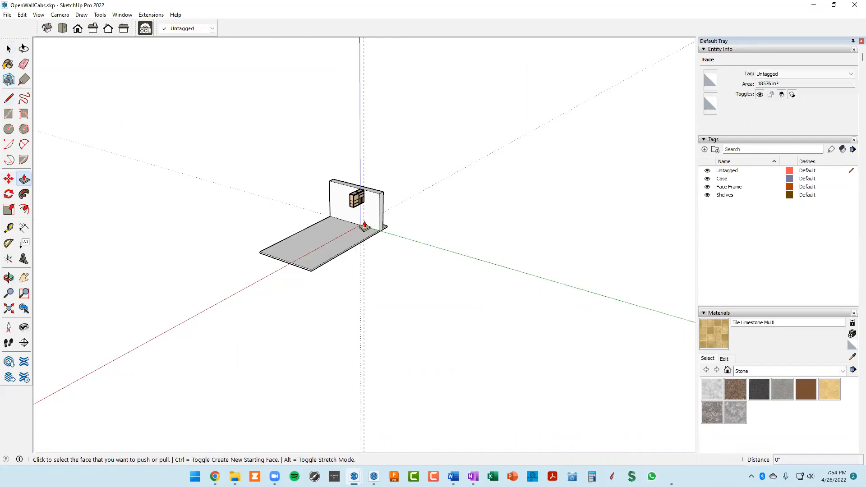
scroll(343, 235, "down", 2)
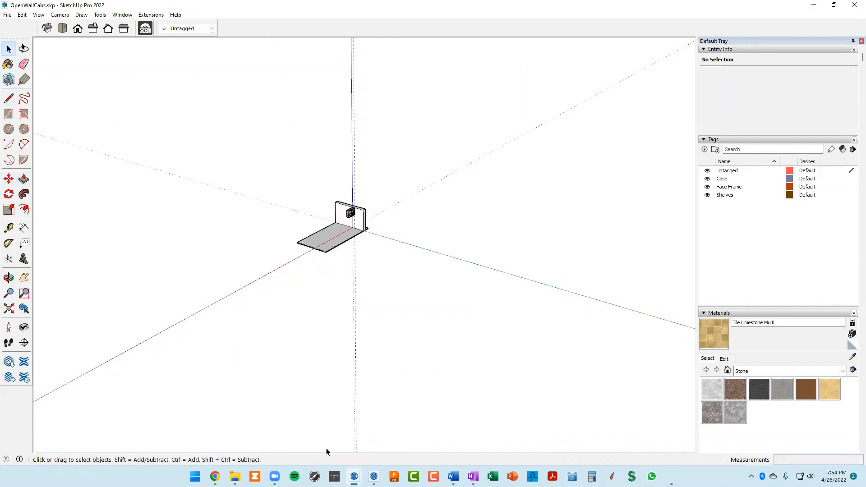
Switch to the WallCabsWithCrown.skp model and delete the crown moulding and its backing strips from above the wall cabinets.
mouse_move(354, 476)
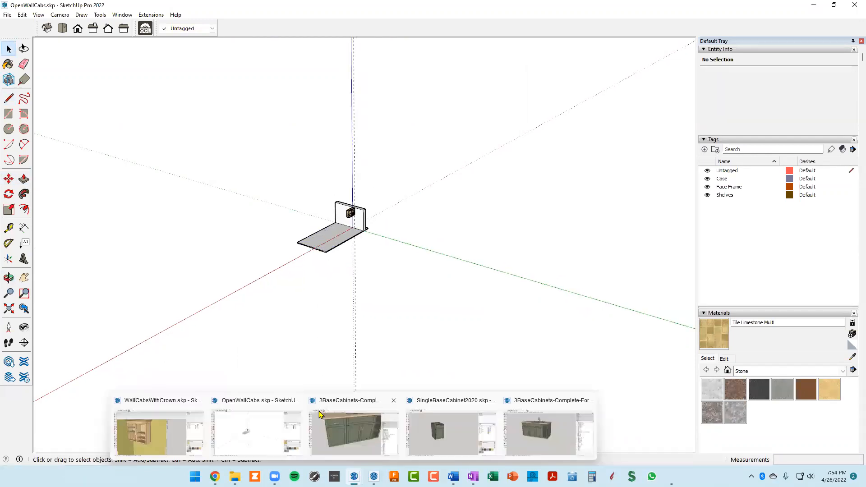
left_click(156, 433)
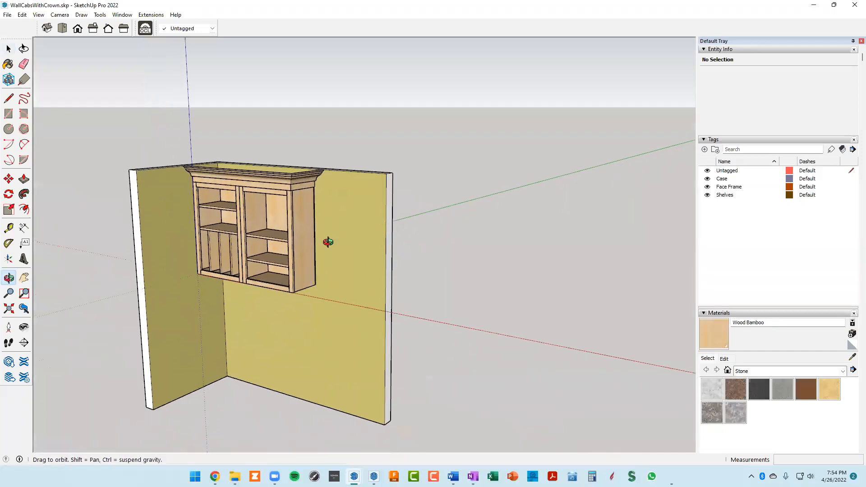
left_click(298, 184)
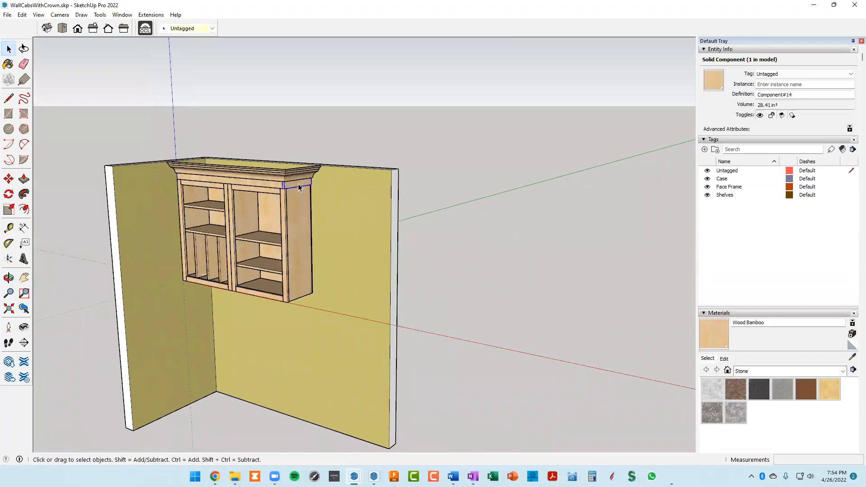
scroll(302, 180, "up", 5)
key("Delete")
left_click(271, 181)
key("Delete")
middle_click_drag(272, 185, 228, 206)
scroll(277, 208, "down", 4)
scroll(227, 206, "up", 3)
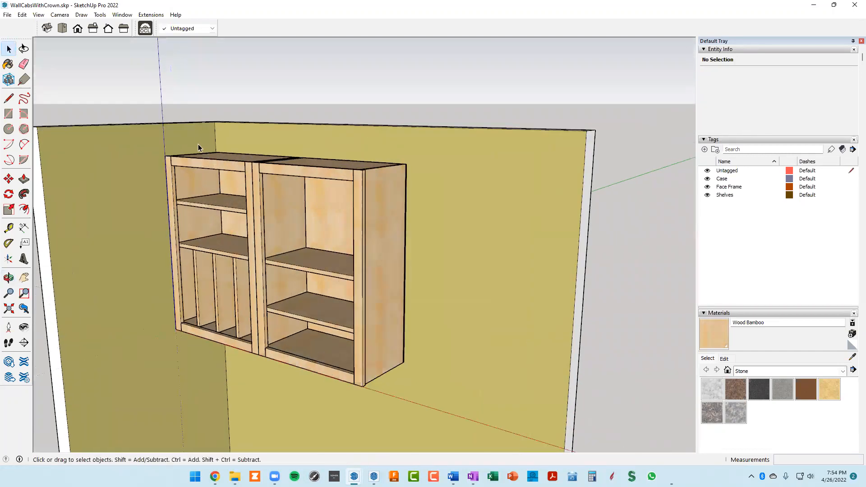
Draw a 48" by 3/4" rectangle along the top of the face frames, spanning the full front of both cabinets.
middle_click_drag(206, 154, 218, 187)
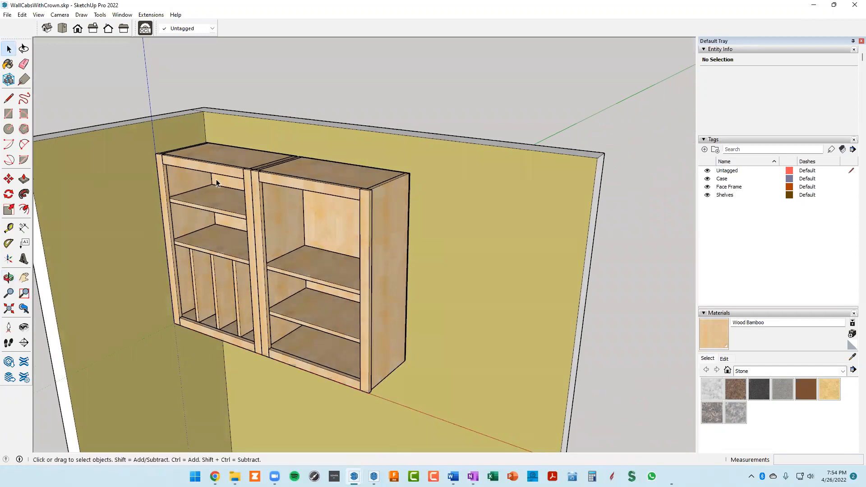
scroll(193, 164, "up", 2)
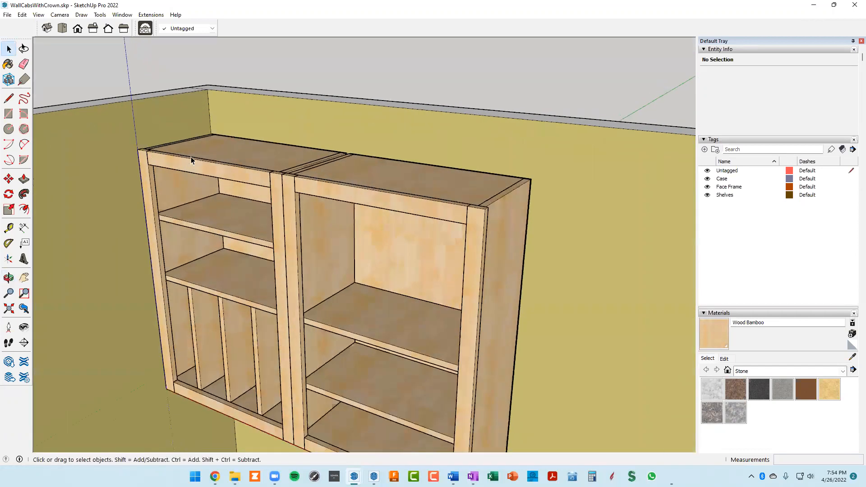
middle_click_drag(196, 156, 101, 148)
scroll(106, 161, "up", 3)
left_click(126, 165)
scroll(126, 165, "down", 3)
middle_click_drag(377, 226, 339, 248)
scroll(339, 248, "up", 3)
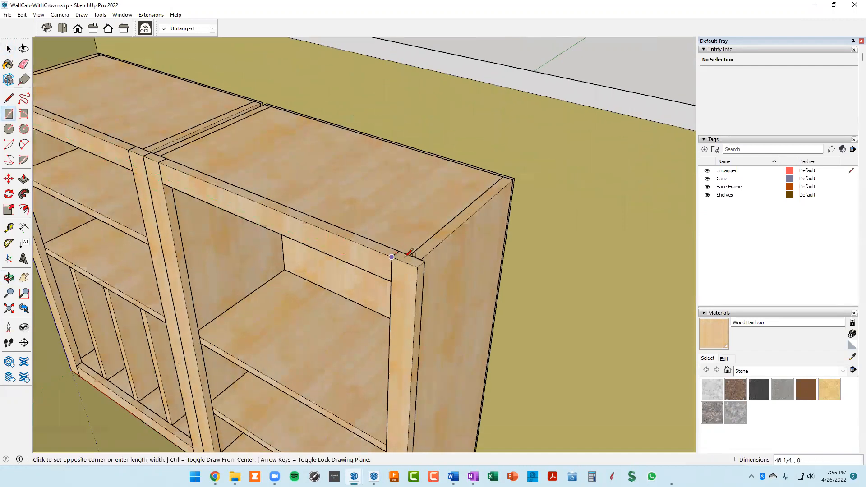
left_click(424, 261)
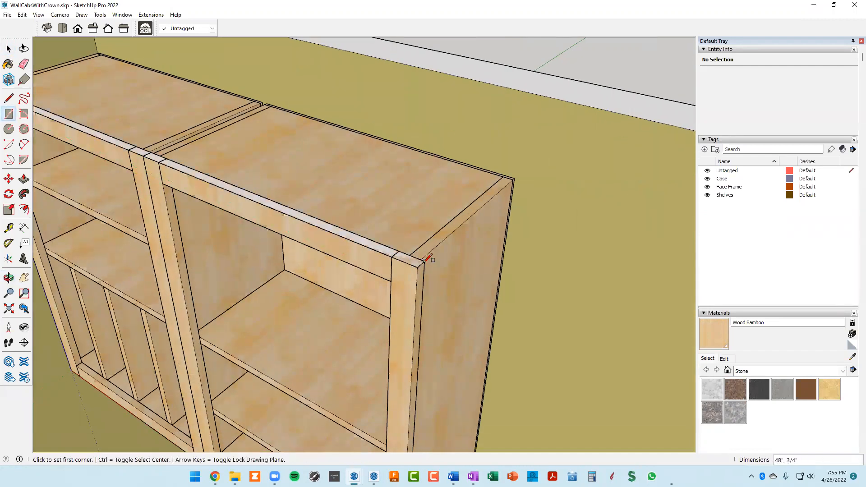
Push/Pull the narrow rectangle 3" upward into a backing strip above the face frames.
key("p")
left_click(407, 258)
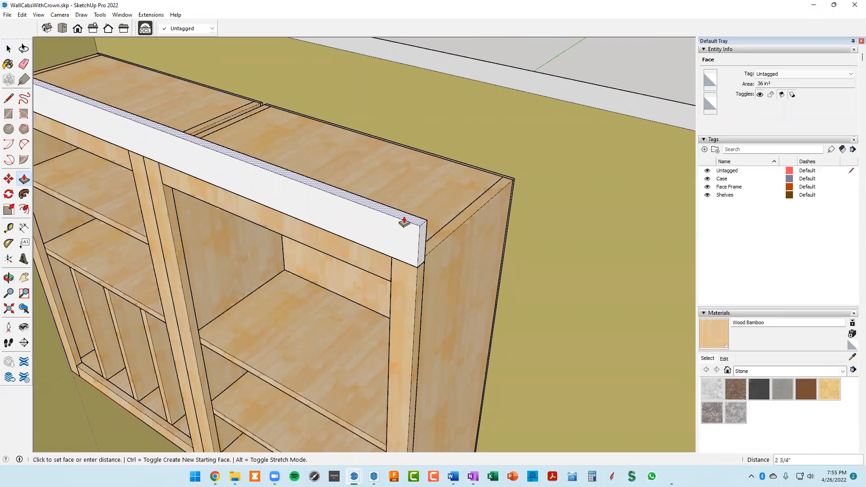
type("3")
key("Return")
Make the front backing strip above the face frames into its own component.
key("space")
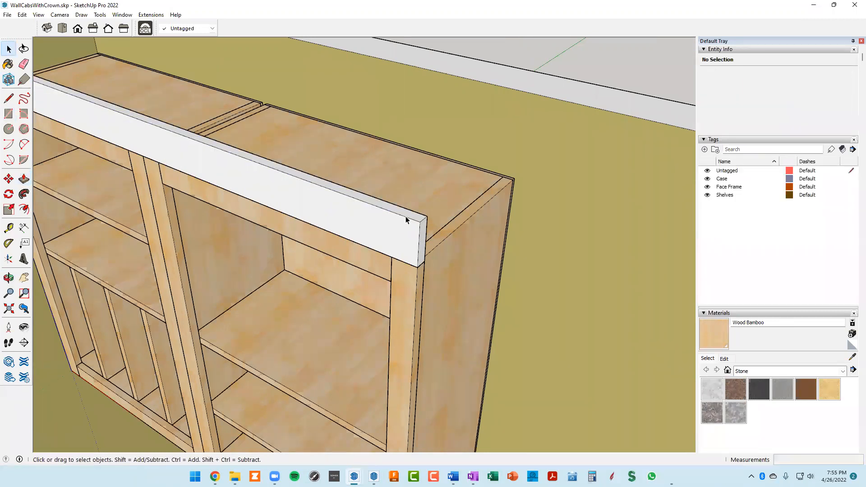
triple_click(386, 232)
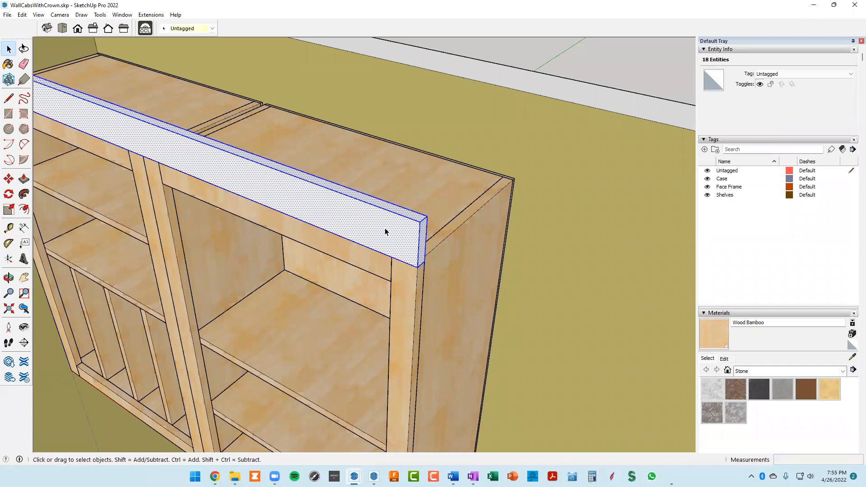
right_click(385, 232)
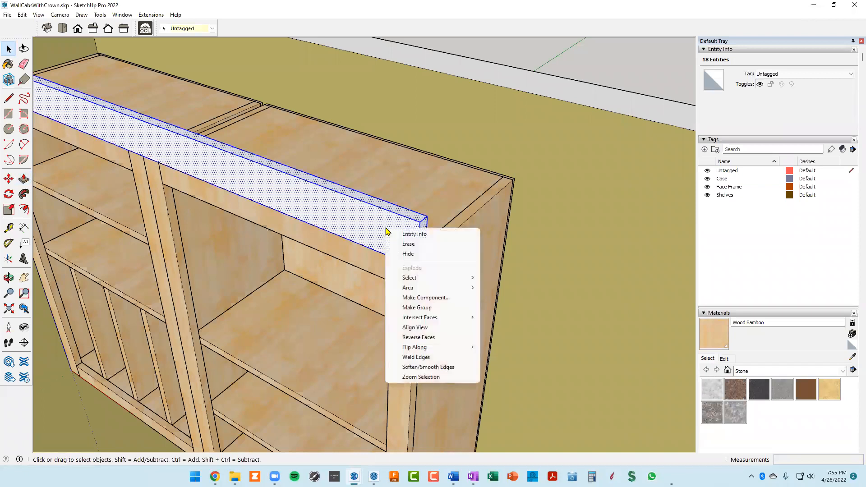
left_click(408, 302)
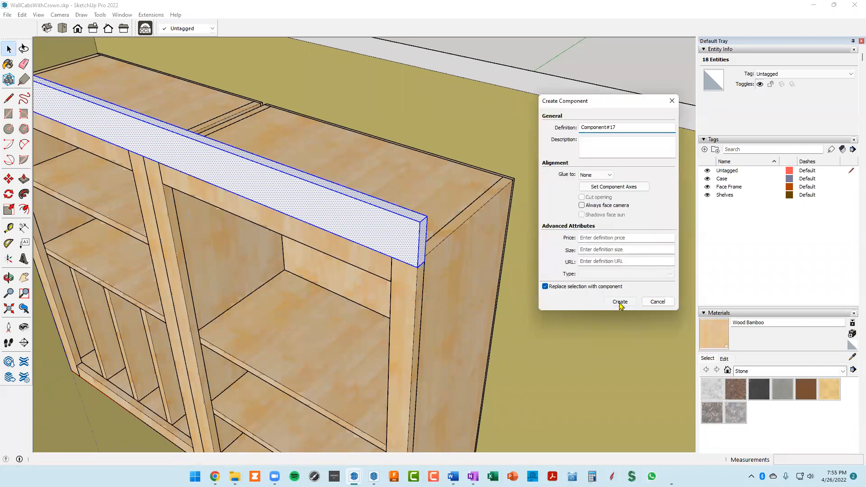
left_click(620, 302)
Draw a 3" by 3/4" rectangle on the rear face of the front backing strip, at its exposed cabinet end.
middle_click_drag(553, 295, 98, 226)
key("r")
scroll(94, 210, "up", 2)
scroll(90, 175, "up", 1)
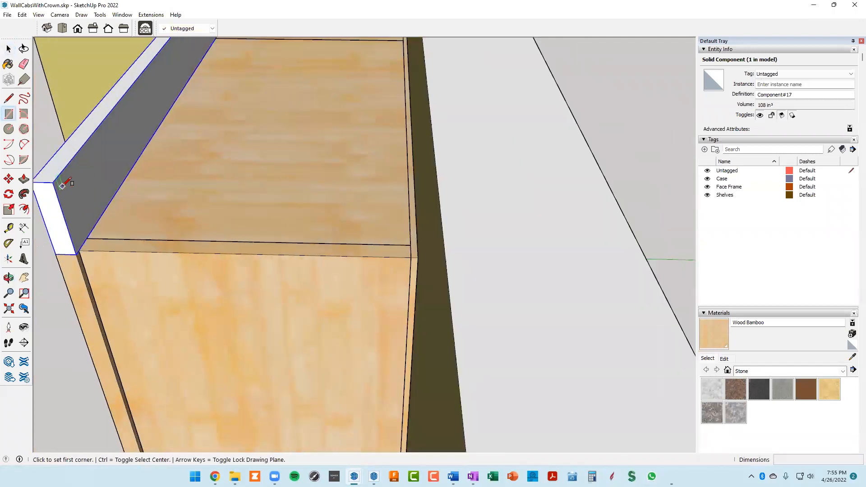
left_click(53, 183)
scroll(84, 219, "up", 1)
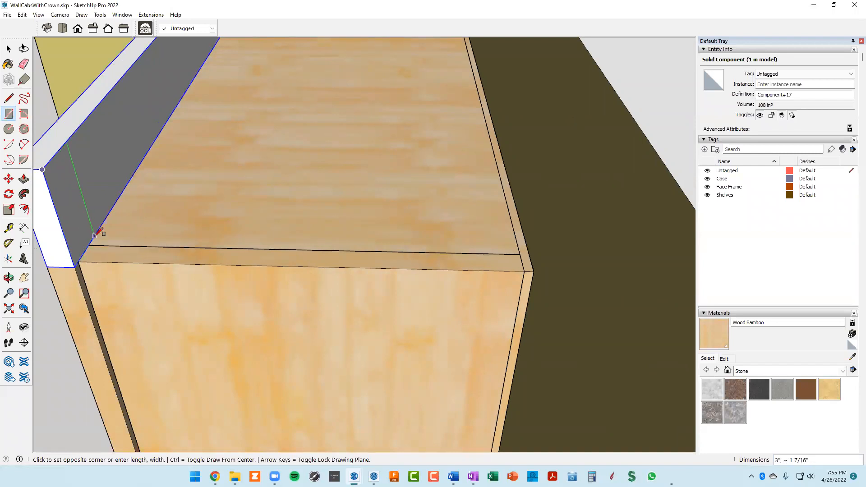
scroll(98, 230, "down", 1)
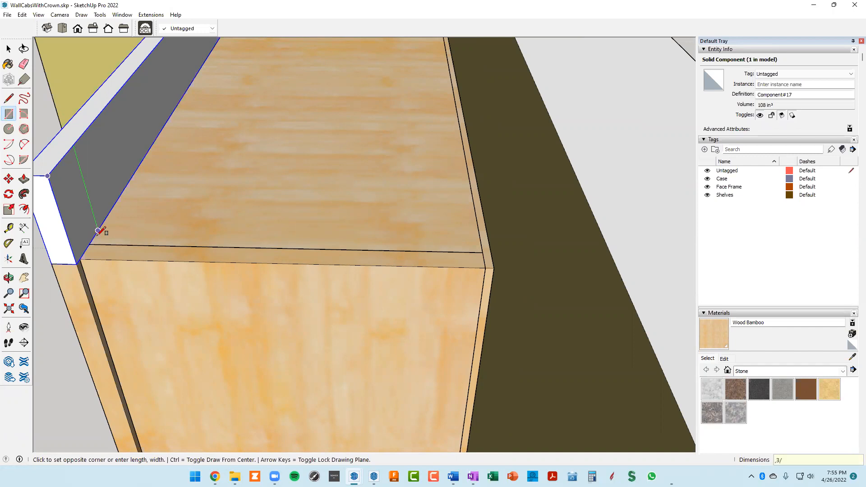
left_click(98, 231)
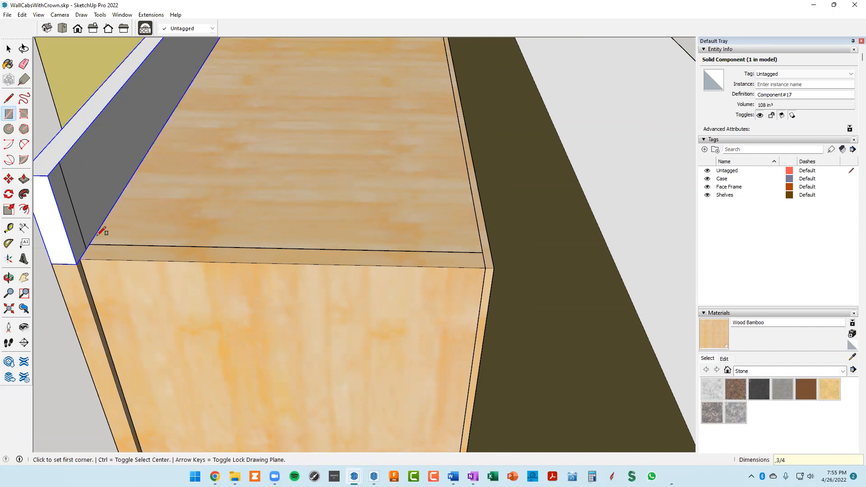
Push/Pull the small rectangle back along the cabinet side to the wall, forming the side backing strip.
key("p")
left_click(67, 216)
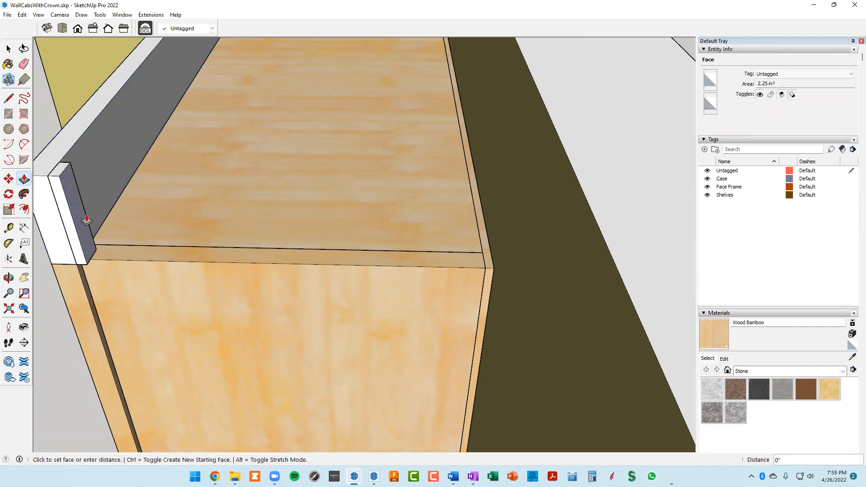
left_click(495, 281)
middle_click_drag(465, 290, 483, 298)
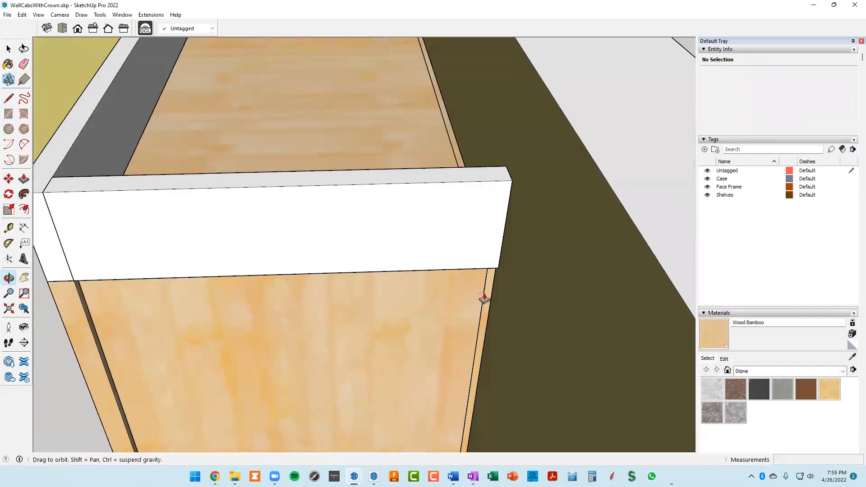
Select the whole side backing strip and make it a component.
key("space")
triple_click(365, 231)
right_click(365, 228)
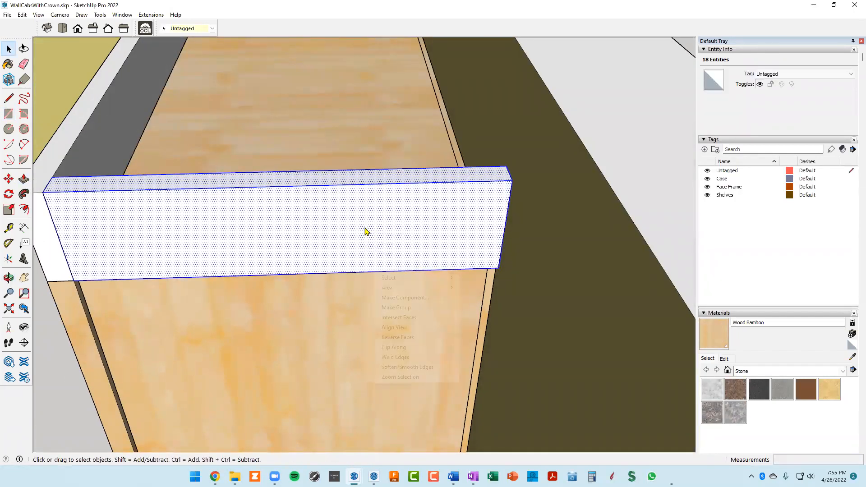
left_click(393, 298)
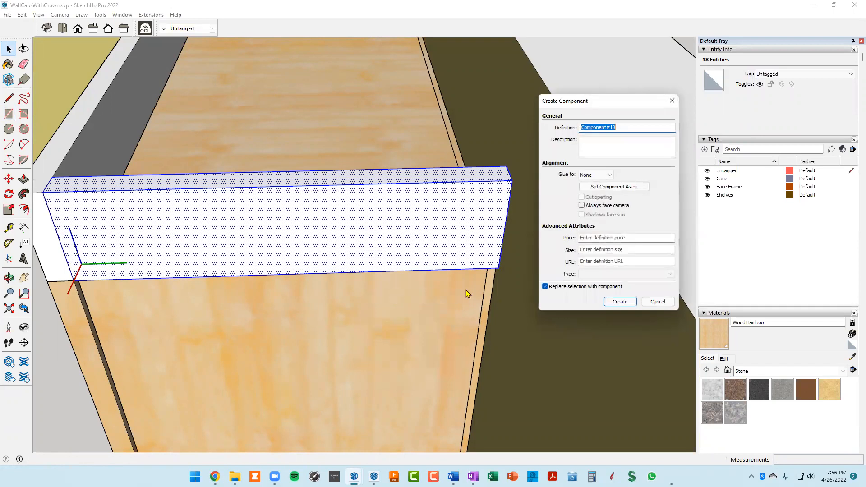
left_click(607, 303)
Edit the front backing strip and draw a diagonal mitre line across its top, from the outer front corner to the inner edge.
middle_click_drag(242, 248, 243, 296)
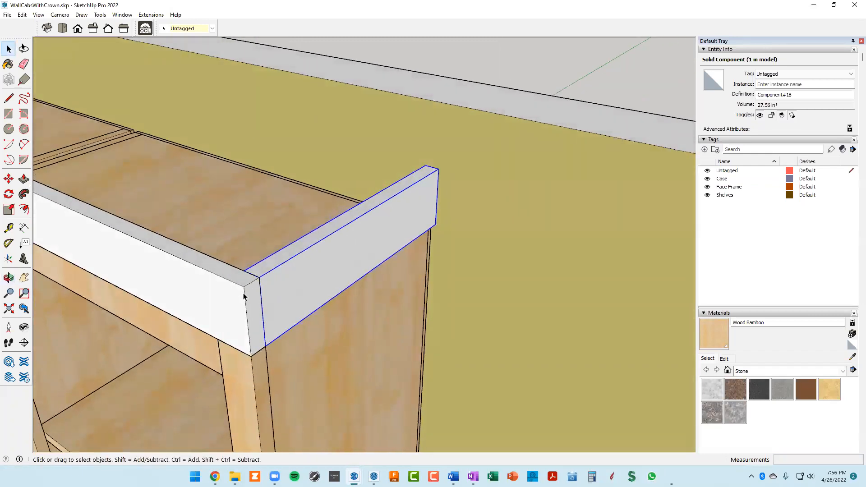
double_click(215, 270)
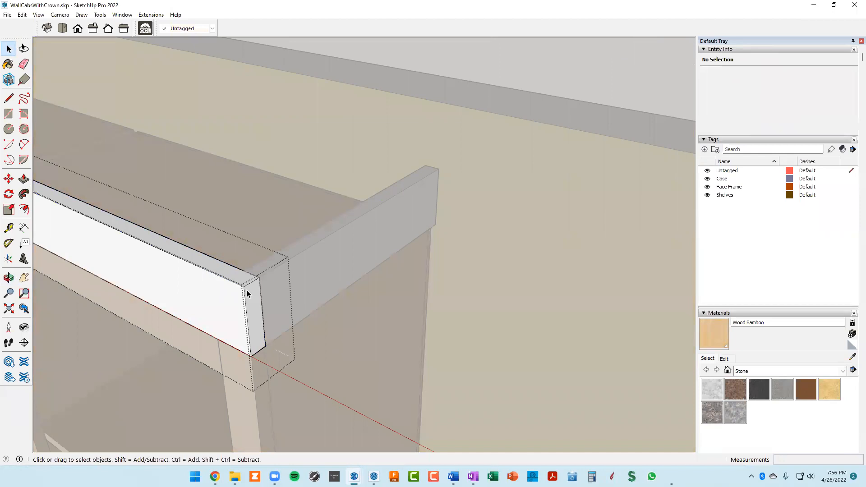
scroll(247, 291, "up", 1)
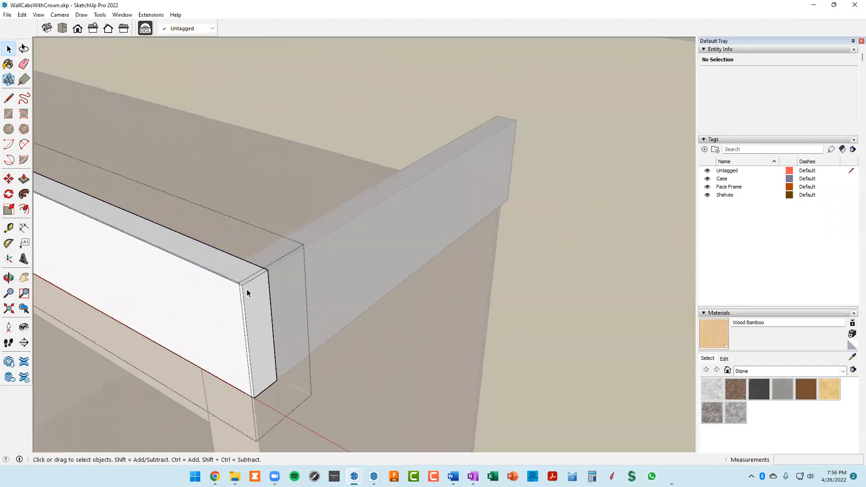
key("l")
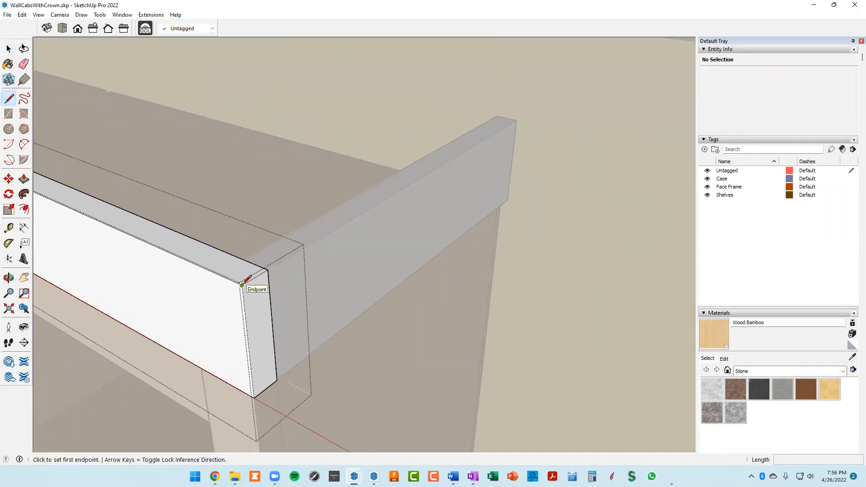
scroll(242, 286, "up", 1)
scroll(243, 285, "up", 1)
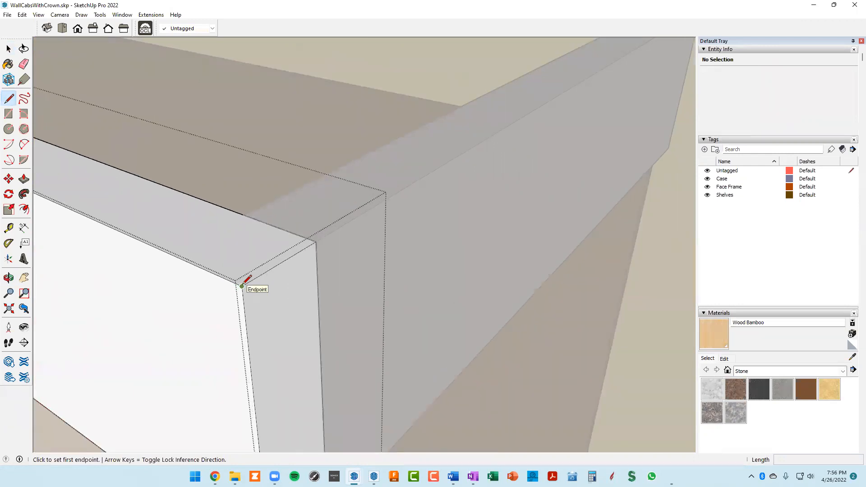
left_click(242, 286)
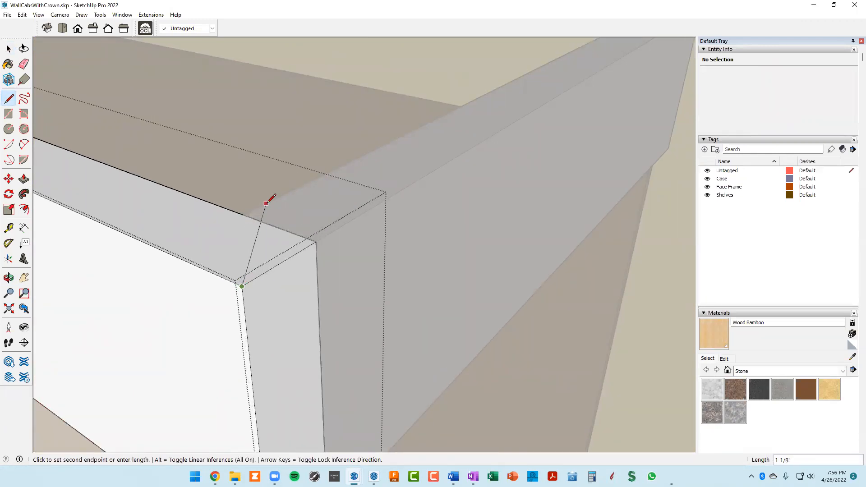
left_click(242, 215)
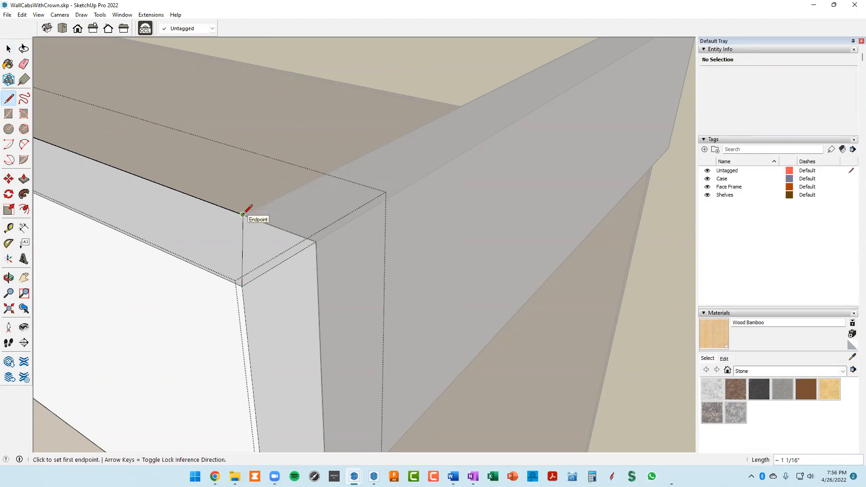
Push/Pull the triangular corner down 3" to mitre the front strip's end, and close the component.
key("p")
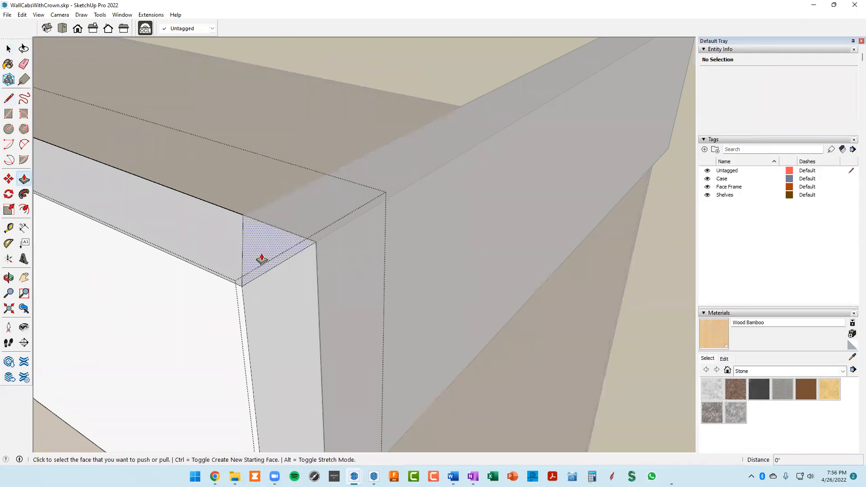
left_click(267, 257)
scroll(267, 255, "down", 3)
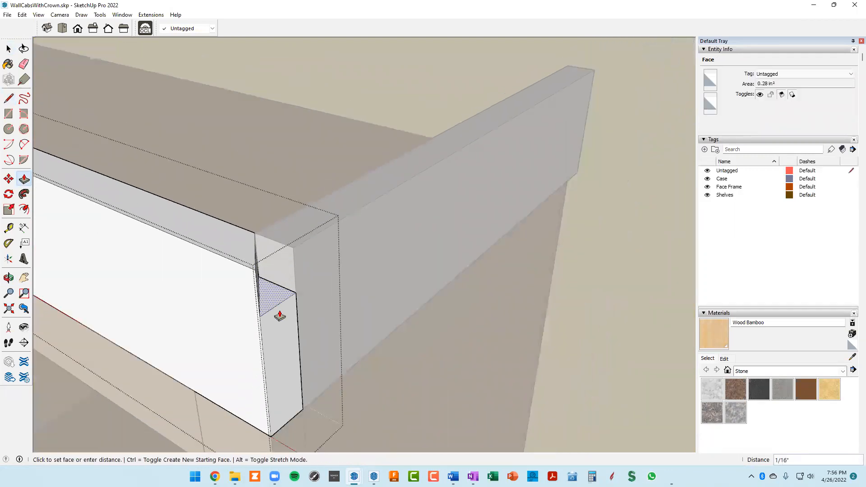
type("3")
key("Return")
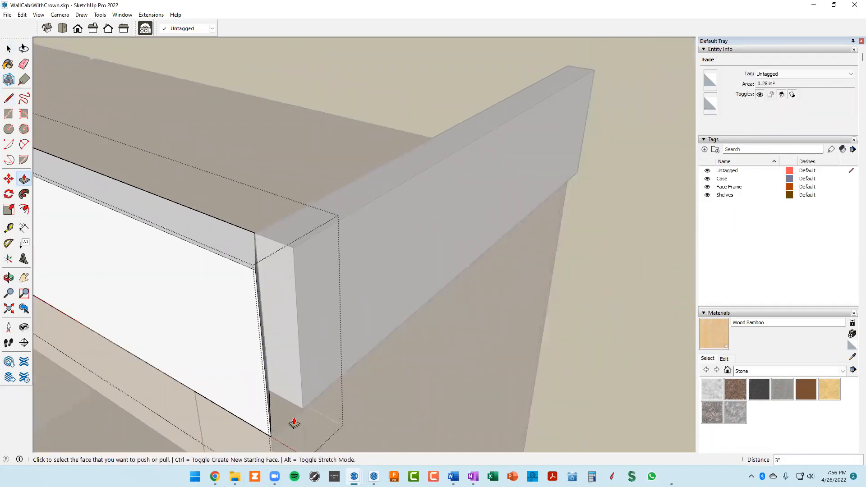
right_click(356, 98)
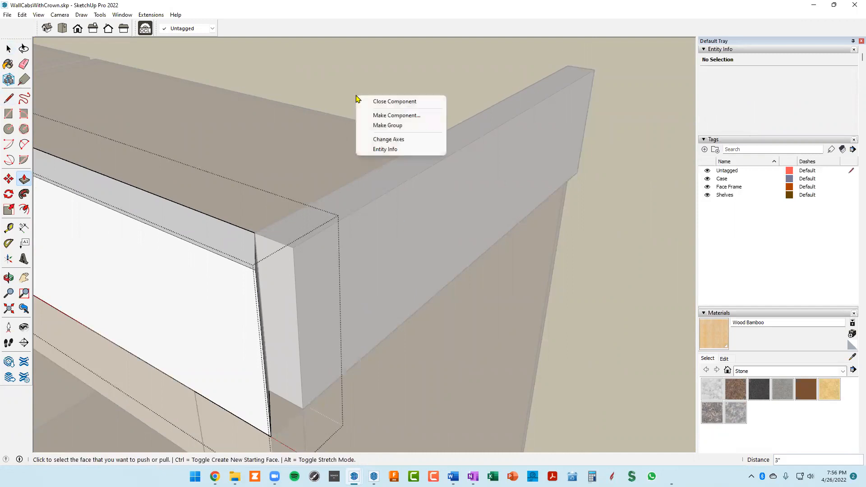
left_click(395, 101)
scroll(341, 233, "down", 2)
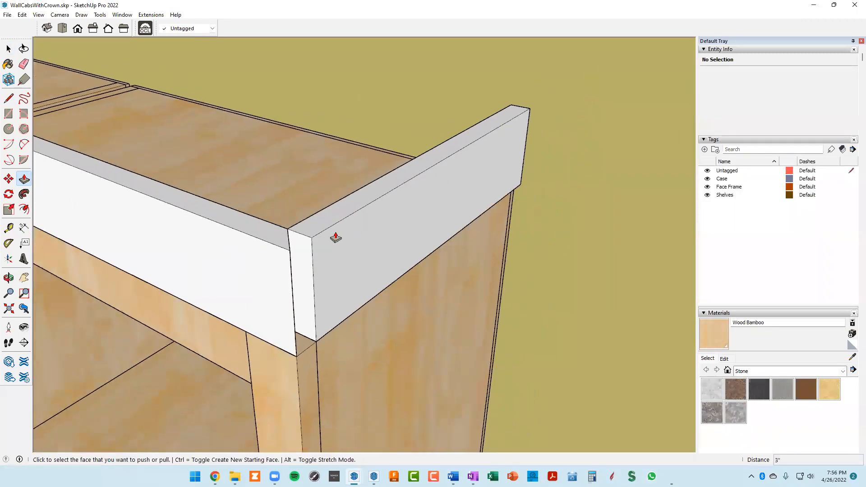
Edit the side backing strip and Push/Pull its front end forward 3/4", flush with the front strip's face.
key("space")
double_click(327, 251)
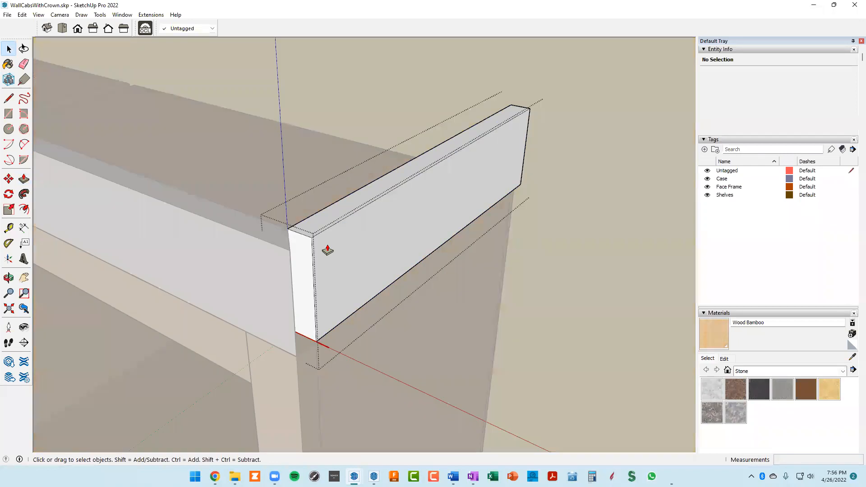
key("p")
left_click(311, 262)
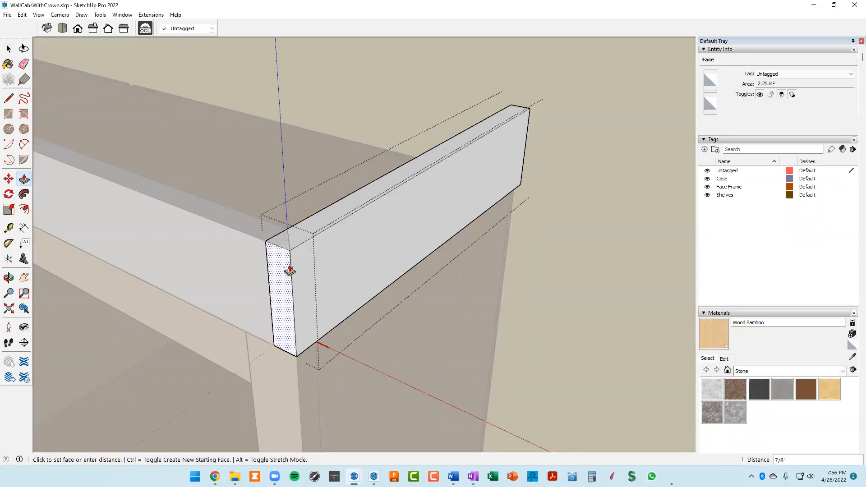
left_click(289, 256)
Draw a diagonal mitre line across the top of the side strip, from its outer front corner to the inner edge.
middle_click_drag(310, 263, 286, 290)
scroll(281, 268, "up", 5)
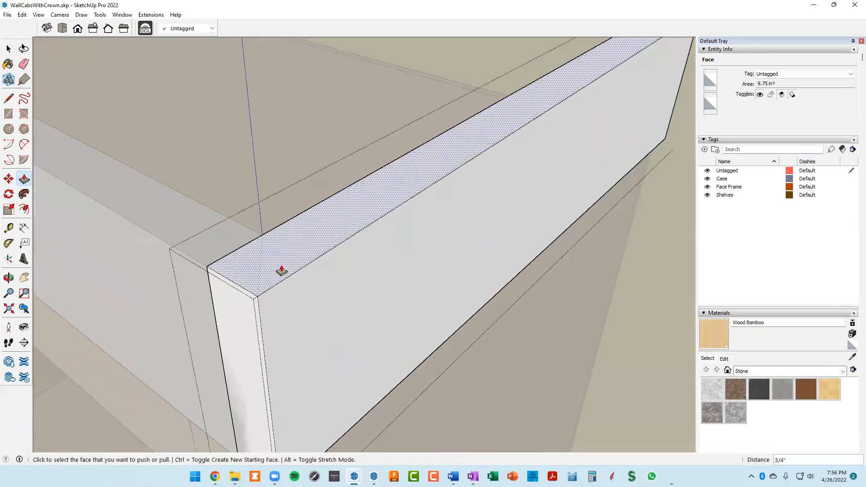
key("l")
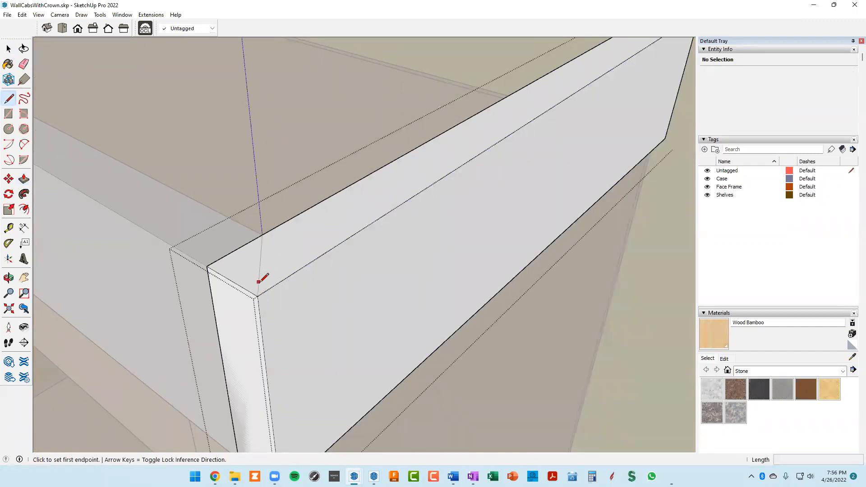
left_click(258, 296)
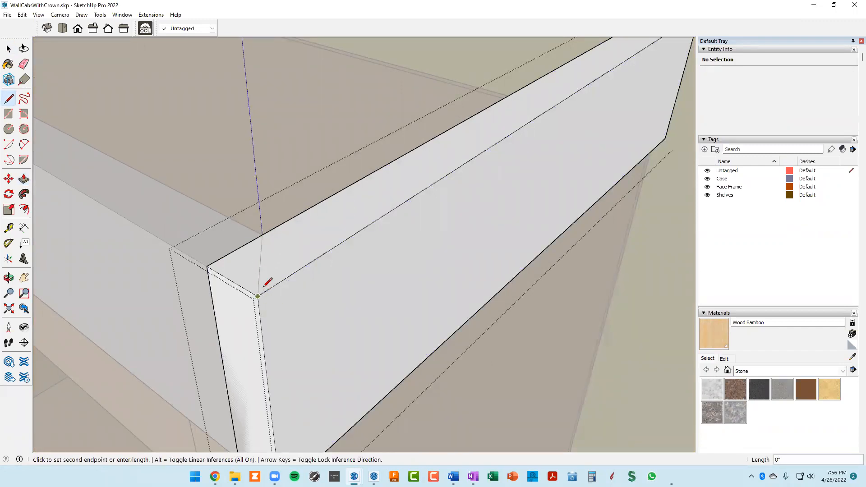
left_click(263, 234)
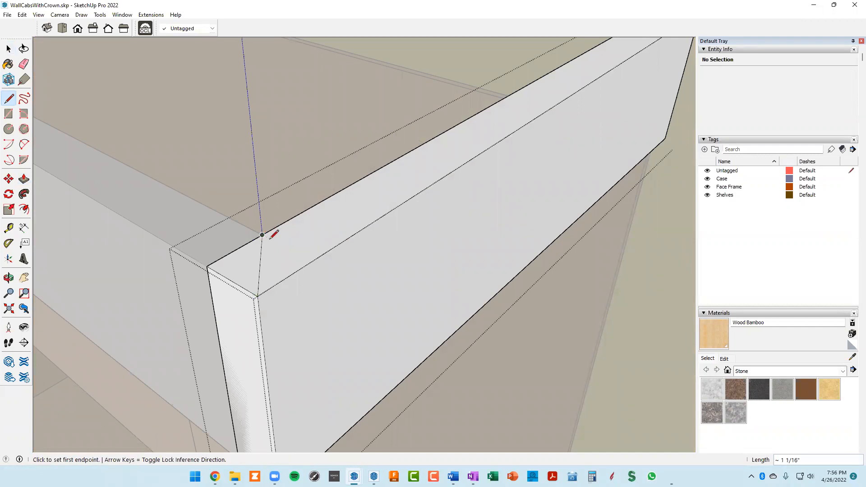
Push/Pull the side strip's triangular corner down 3" to cut the matching mitre, and close the component.
scroll(274, 234, "down", 2)
key("p")
left_click(255, 261)
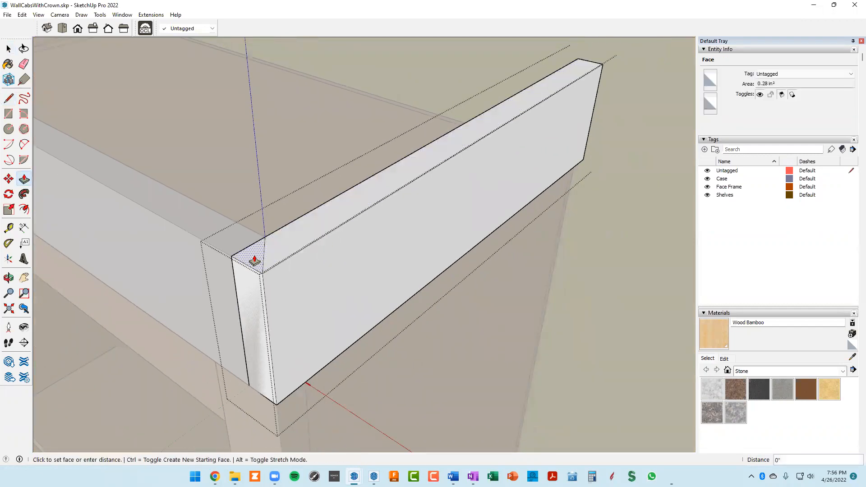
left_click(277, 408)
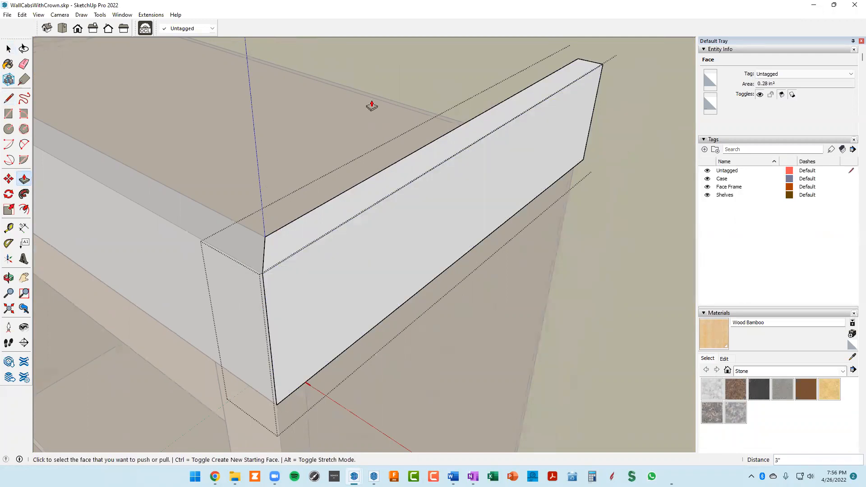
right_click(388, 72)
left_click(396, 77)
Search the 3D Warehouse component library for "crown molding profile".
middle_click_drag(391, 87, 339, 158)
scroll(380, 168, "down", 3)
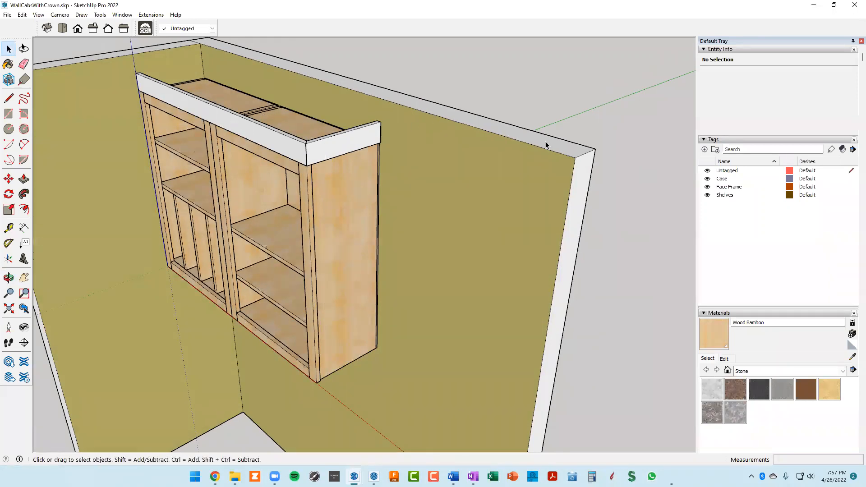
left_click(732, 141)
left_click(737, 149)
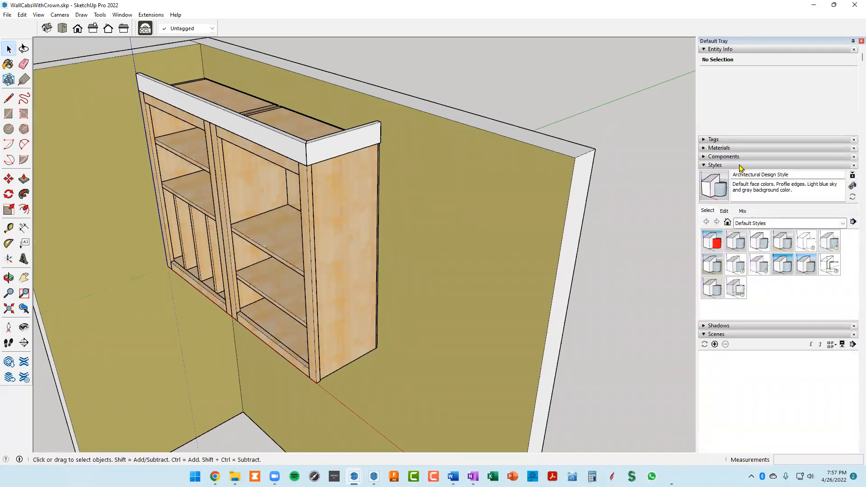
left_click(742, 166)
left_click(750, 158)
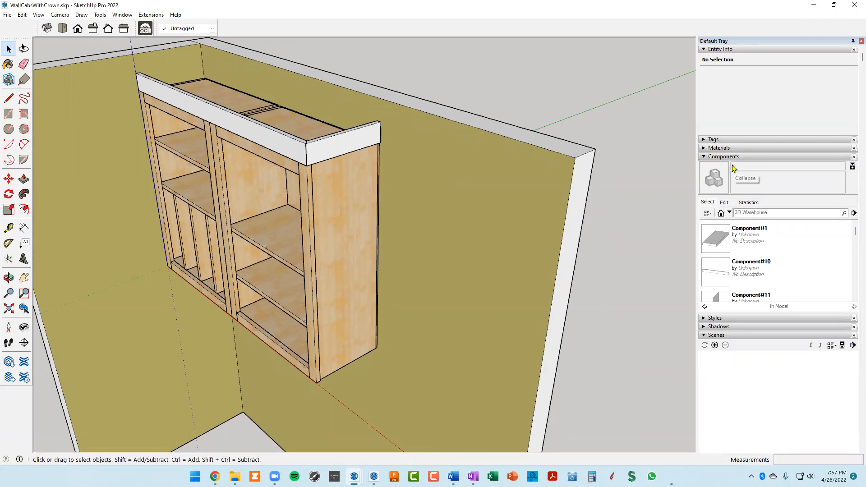
left_click(756, 213)
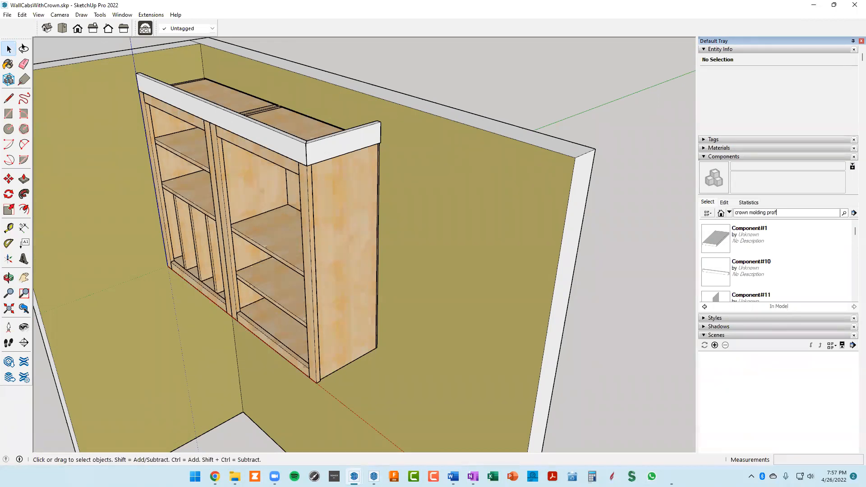
key("Return")
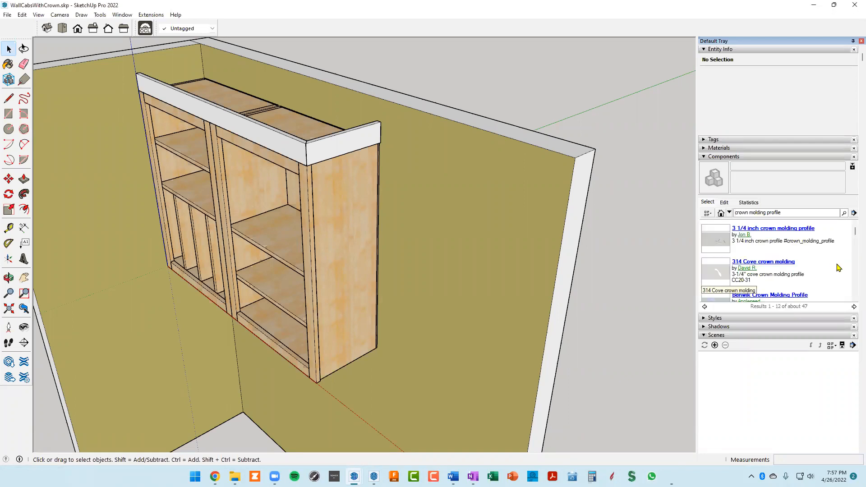
Browse the crown molding results and open the model page of the 5" crown molding profile.
scroll(793, 284, "down", 1)
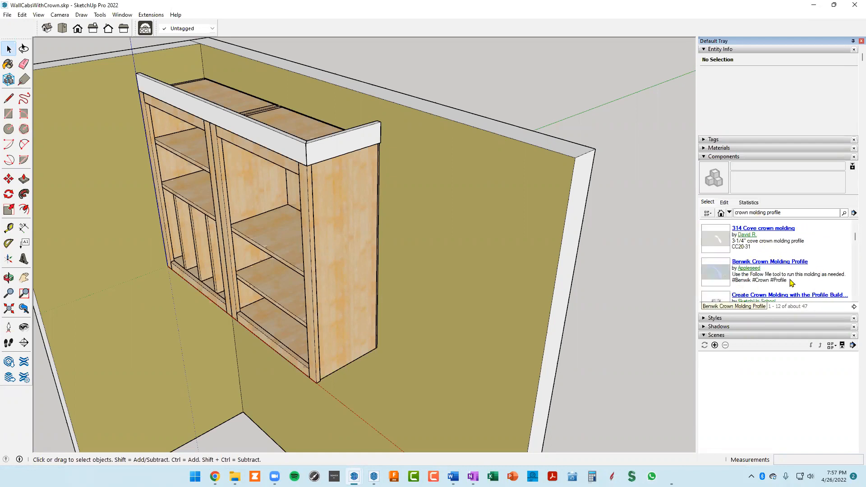
scroll(775, 246, "down", 2)
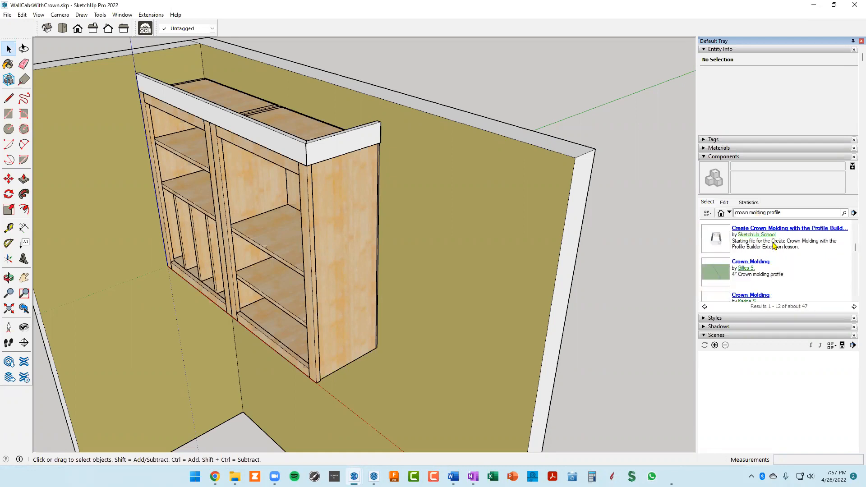
scroll(775, 246, "down", 3)
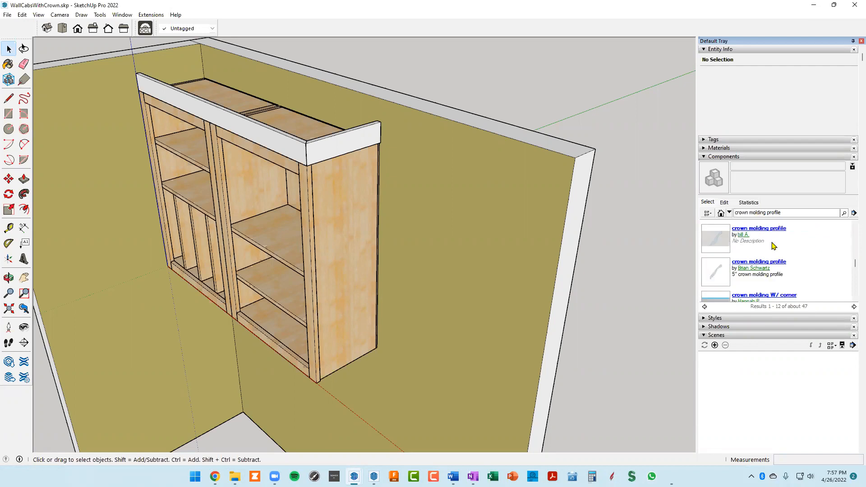
left_click(753, 264)
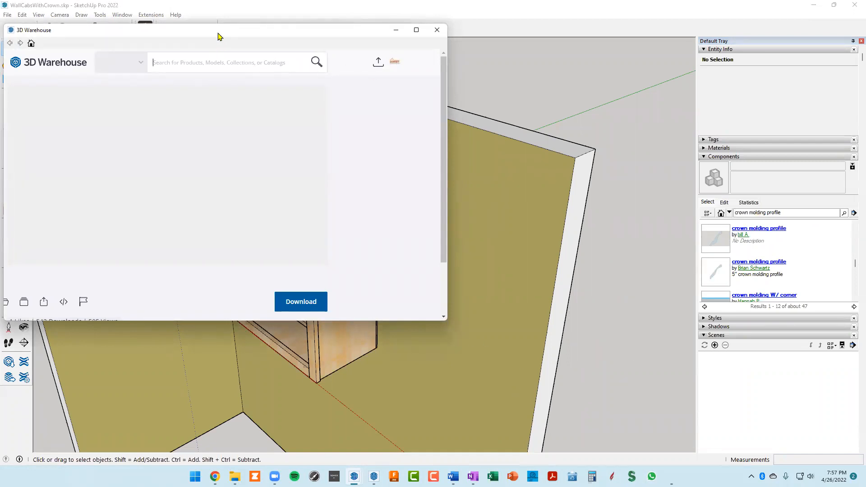
left_click_drag(220, 35, 284, 43)
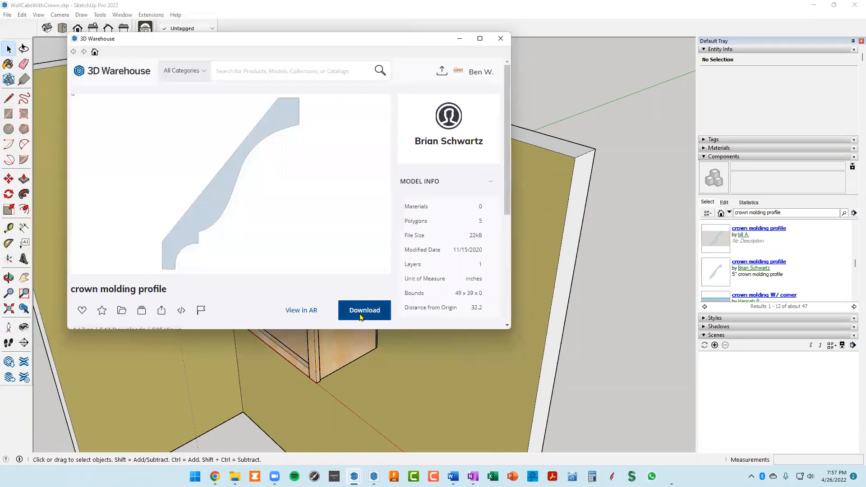
Download the 5" crown molding profile directly into the model and place it at the side wall's outer top corner.
scroll(221, 256, "down", 1)
scroll(221, 256, "down", 3)
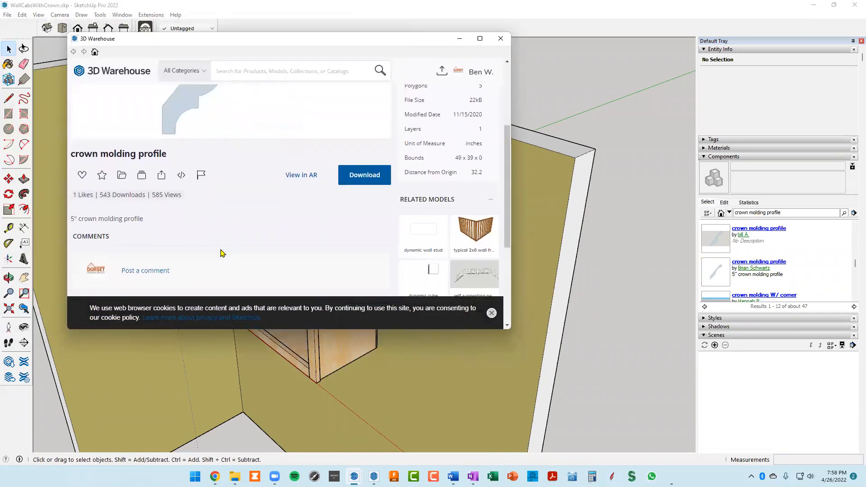
scroll(221, 254, "up", 3)
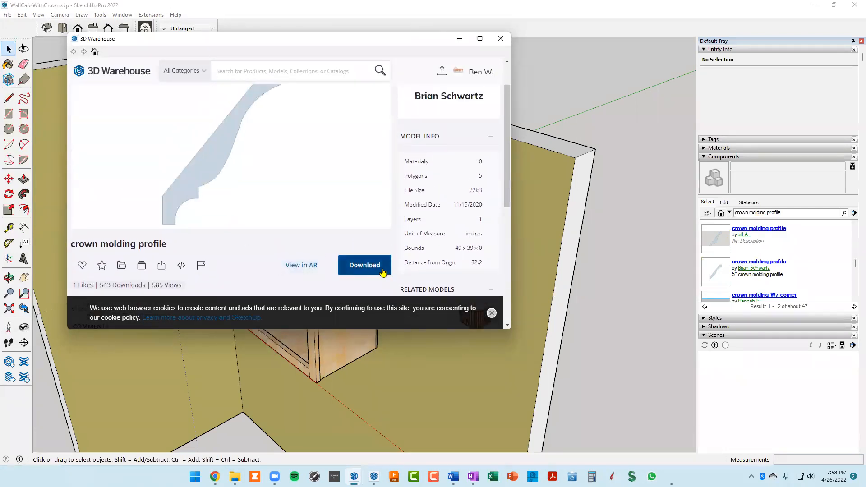
left_click(374, 267)
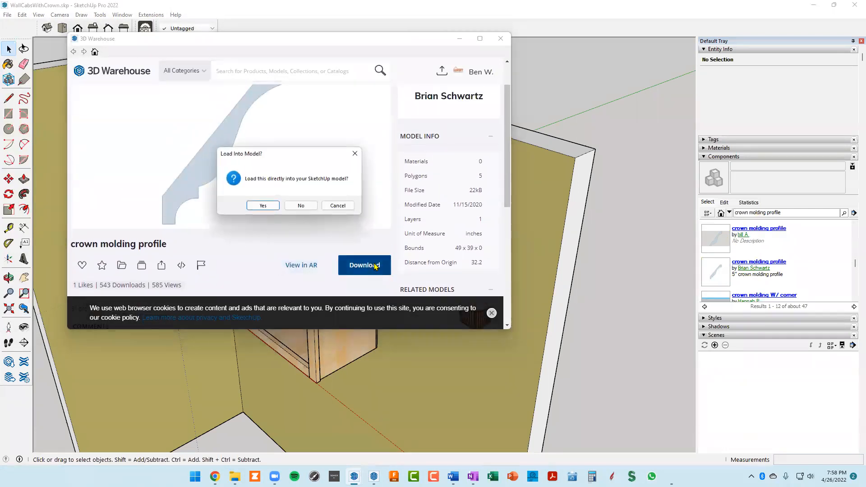
left_click(264, 207)
scroll(138, 144, "down", 4)
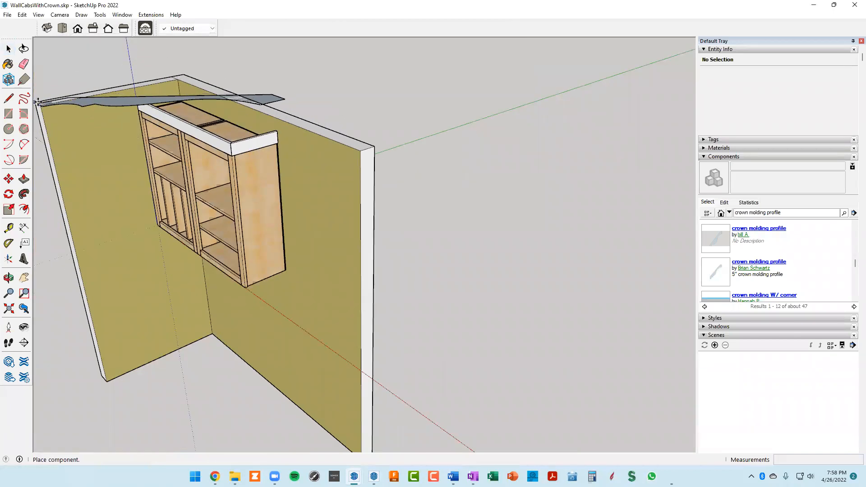
left_click(38, 102)
Rotate the crown profile 90° about the green axis from its bounding-box corner so it stands upright.
middle_click_drag(149, 136, 359, 187)
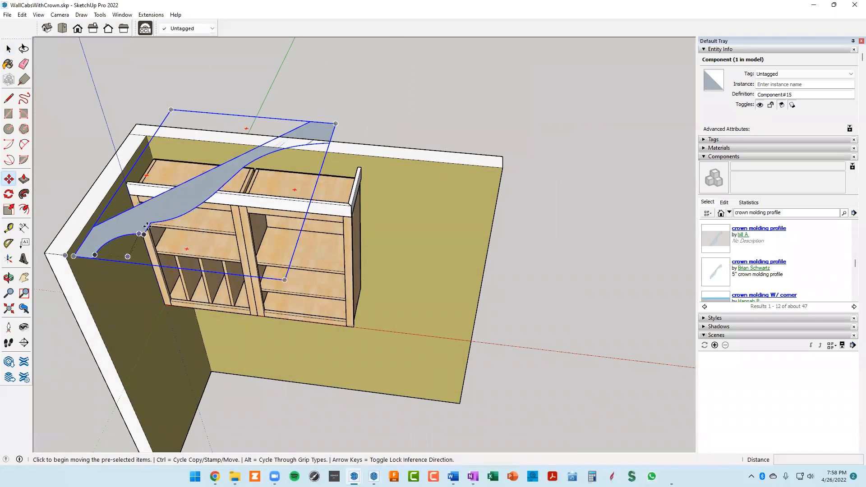
scroll(157, 222, "down", 2)
middle_click_drag(159, 221, 85, 222)
scroll(146, 199, "up", 3)
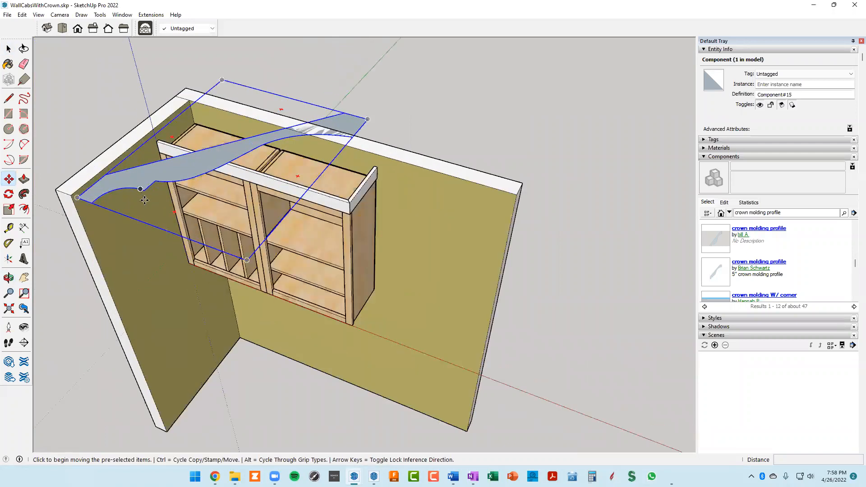
middle_click_drag(151, 204, 194, 191)
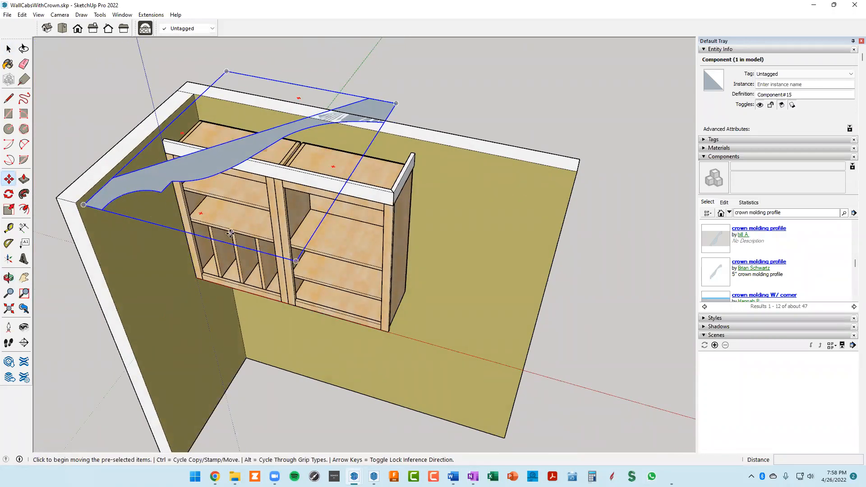
left_click(10, 195)
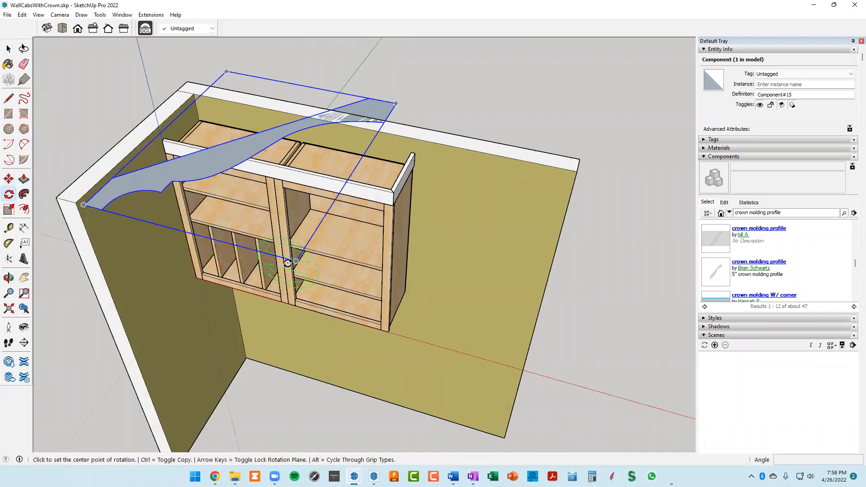
scroll(294, 260, "up", 3)
scroll(294, 261, "up", 1)
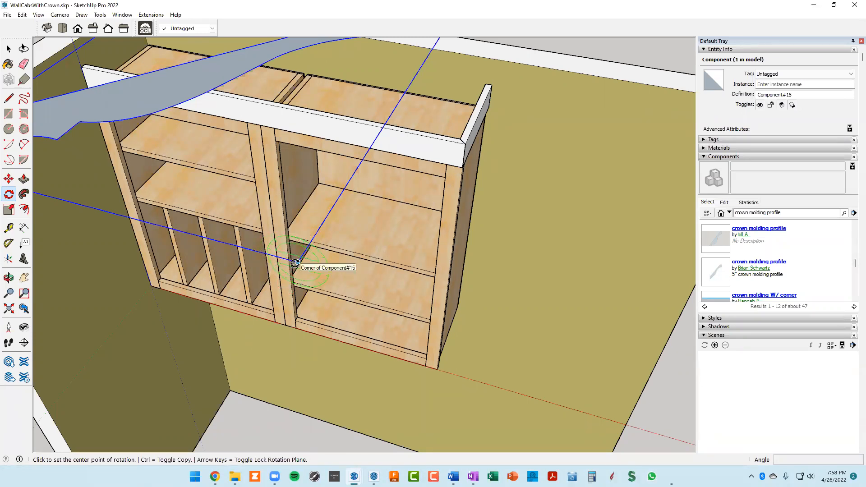
scroll(295, 263, "down", 4)
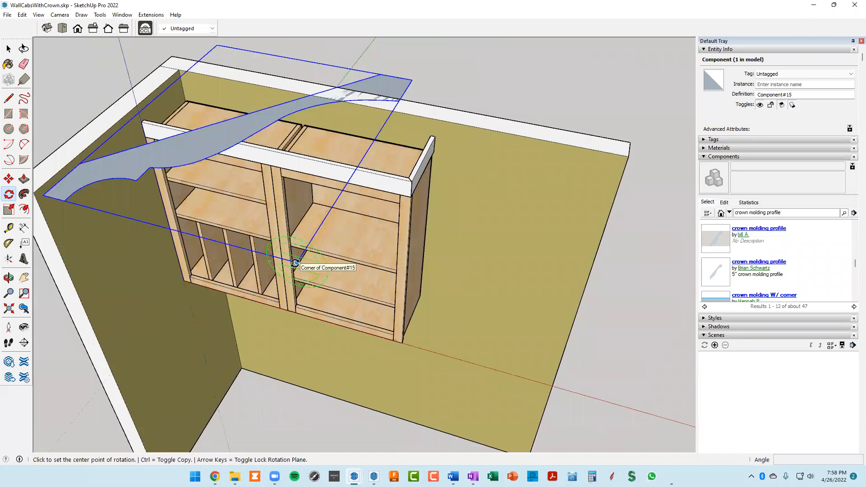
left_click(295, 263)
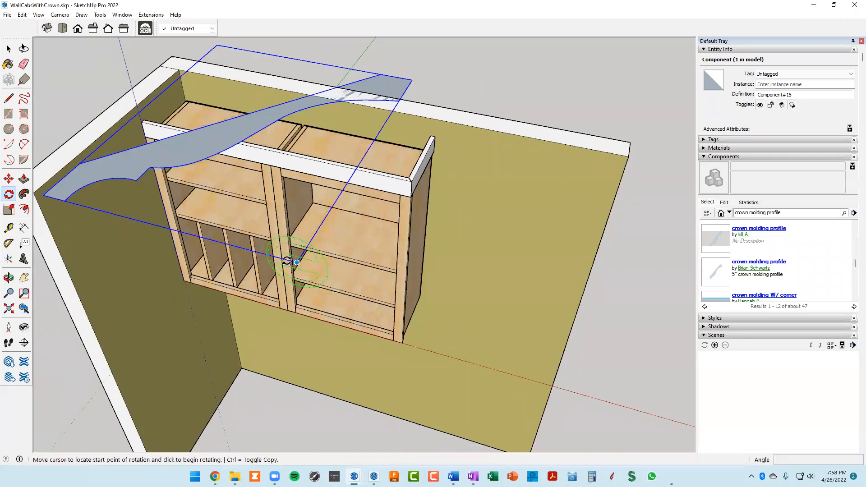
left_click(62, 200)
scroll(113, 170, "down", 5)
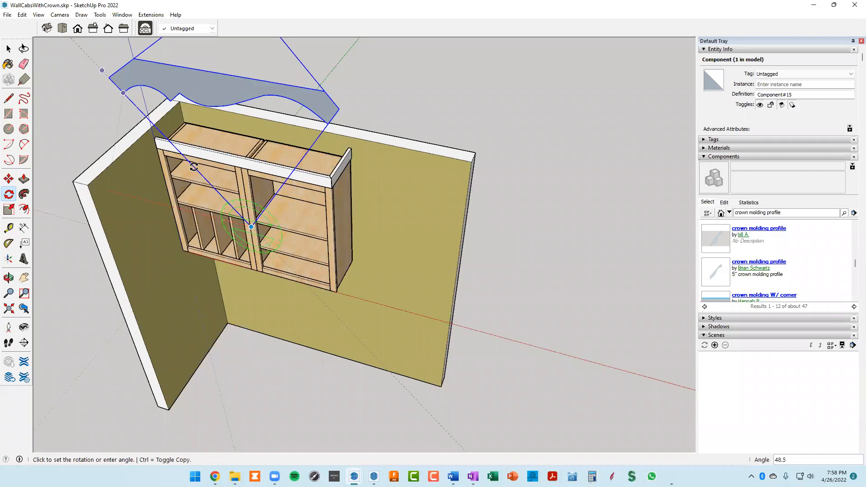
scroll(221, 174, "down", 2)
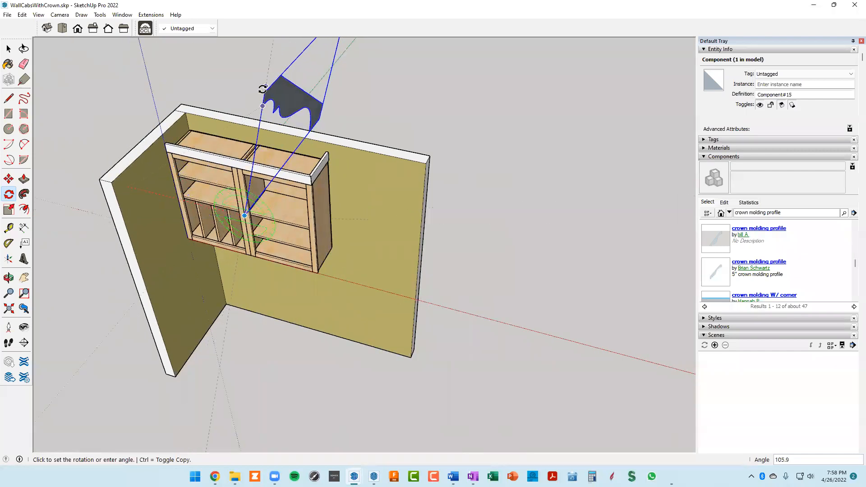
type("0")
key("Return")
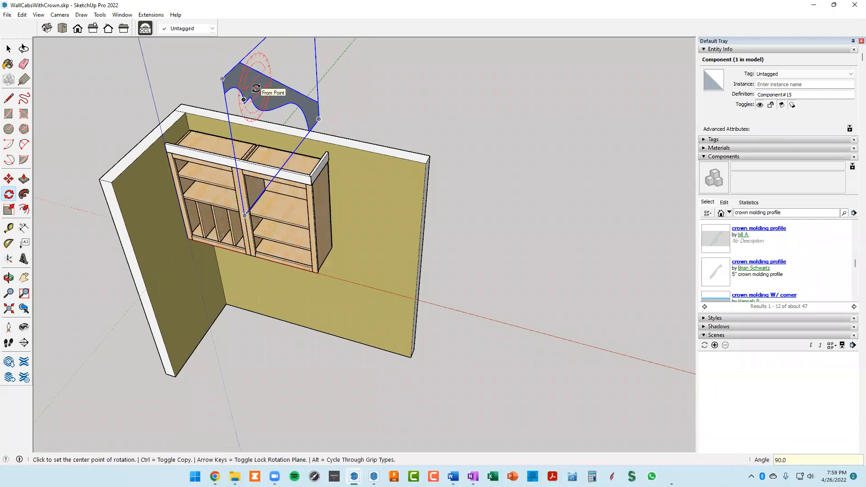
Move the upright crown profile by its lower rear corner about 48" toward the side wall end of the cabinets.
scroll(255, 88, "down", 2)
middle_click_drag(256, 91, 239, 112)
scroll(301, 117, "down", 1)
scroll(300, 117, "up", 2)
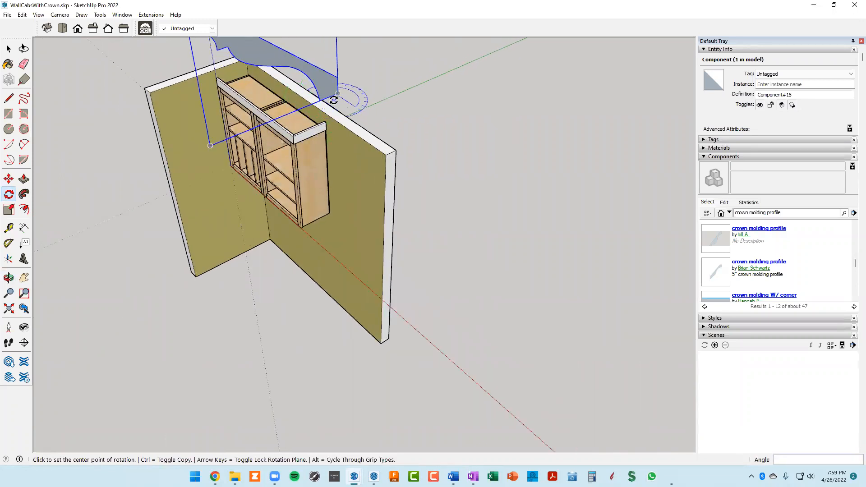
key("m")
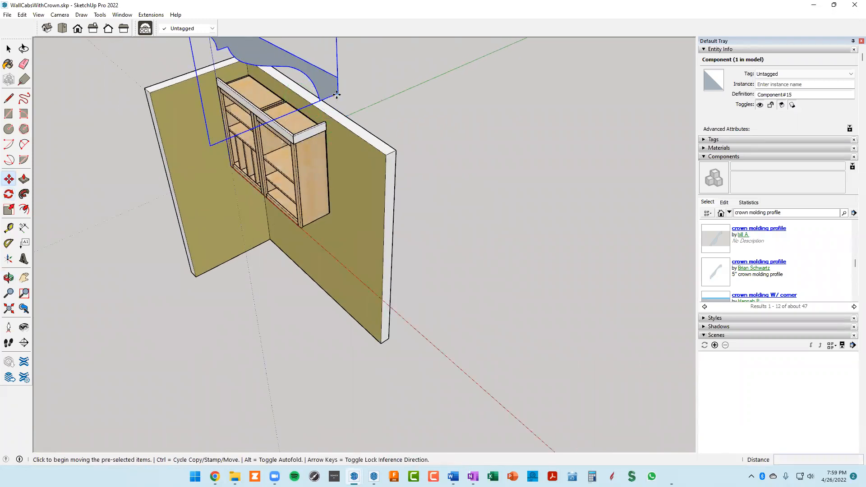
left_click(337, 94)
scroll(206, 74, "up", 2)
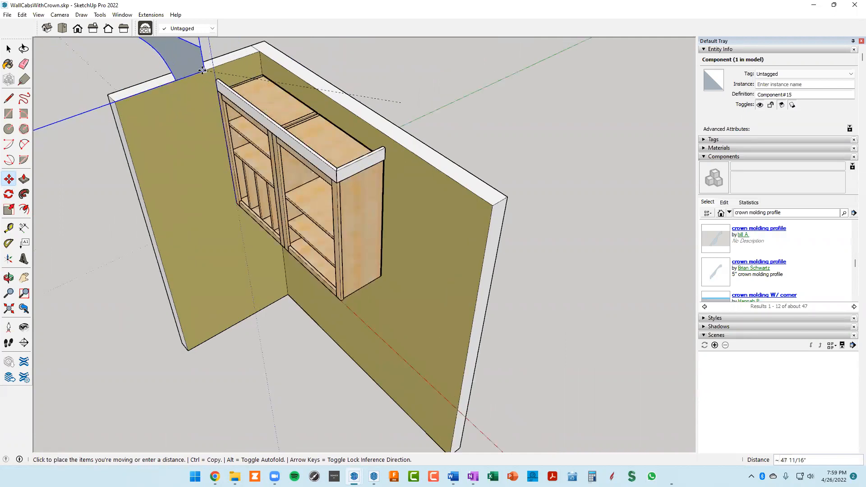
left_click(203, 72)
scroll(218, 97, "down", 5)
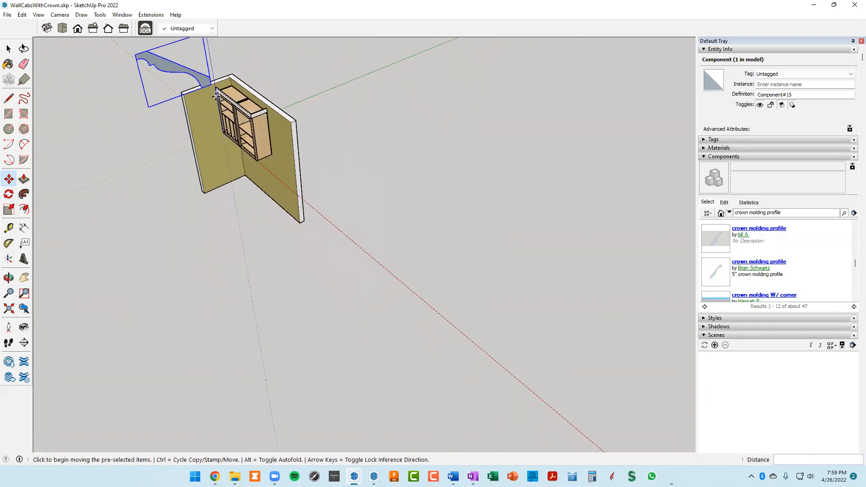
middle_click_drag(220, 101, 240, 156, "shift")
scroll(251, 133, "up", 4)
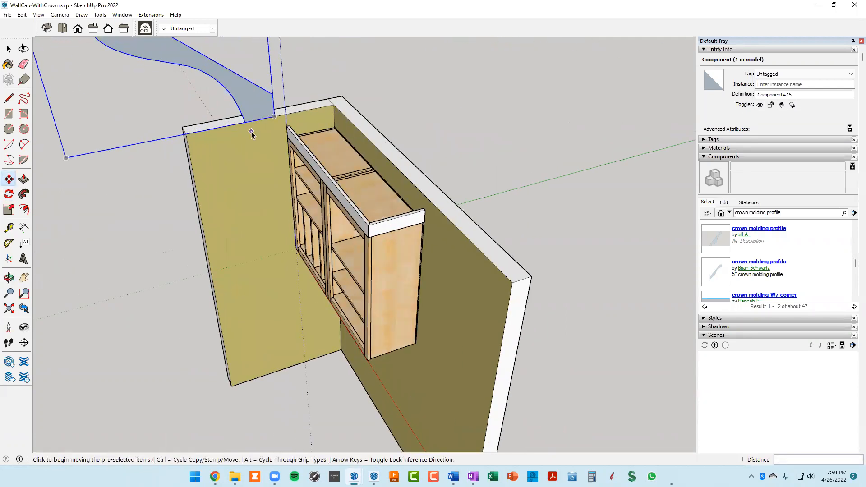
Try stretching the crown profile along the green axis by a factor of 1.11, then undo the scaling.
key("space")
scroll(251, 134, "down", 3)
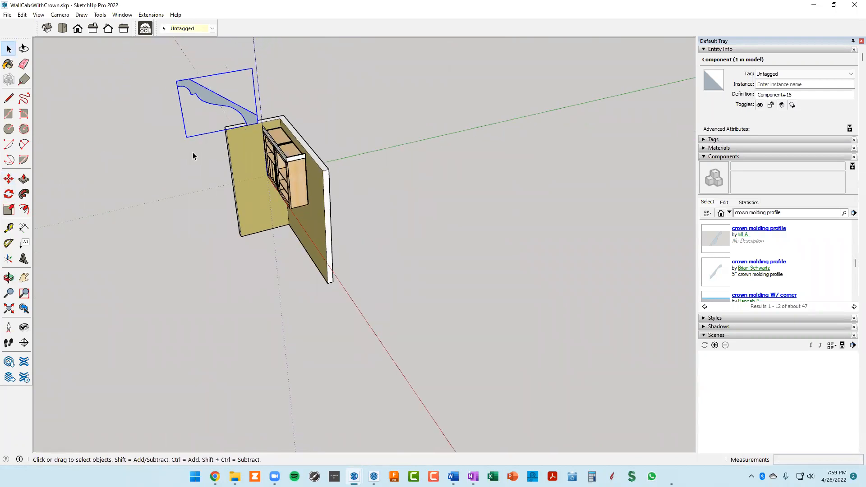
left_click(9, 210)
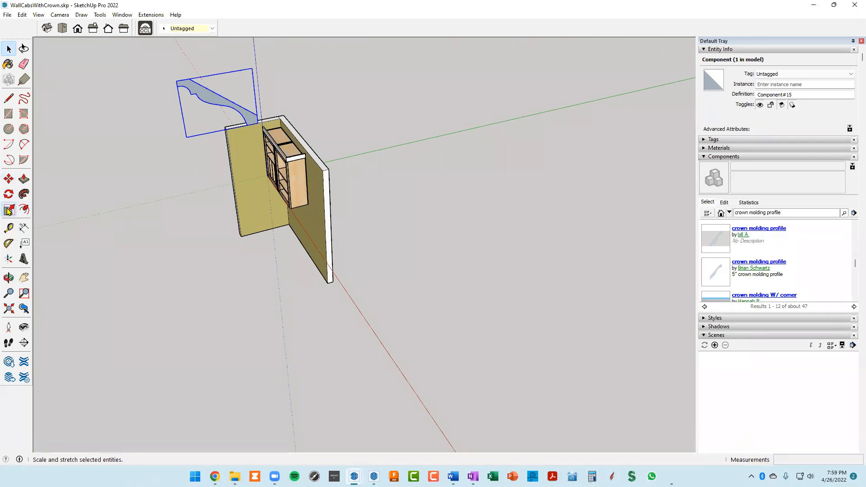
scroll(183, 98, "up", 5)
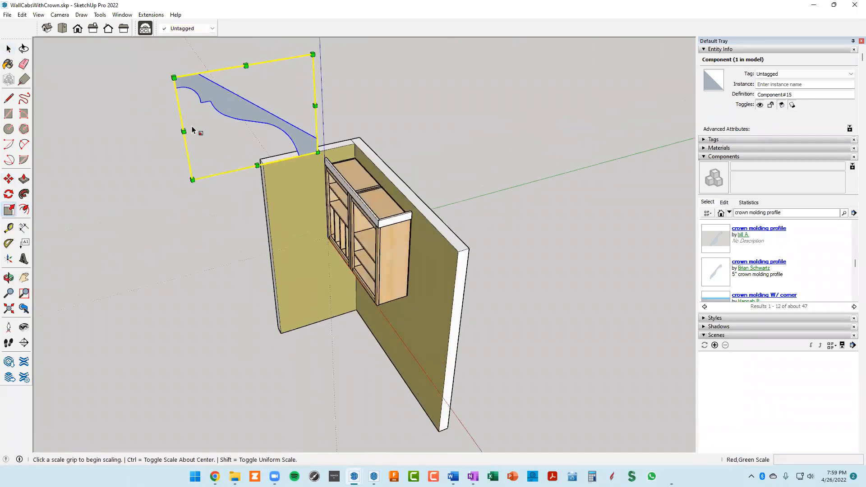
scroll(197, 135, "down", 3)
middle_click_drag(199, 136, 291, 120)
scroll(275, 122, "down", 3)
key("s")
scroll(259, 109, "up", 3)
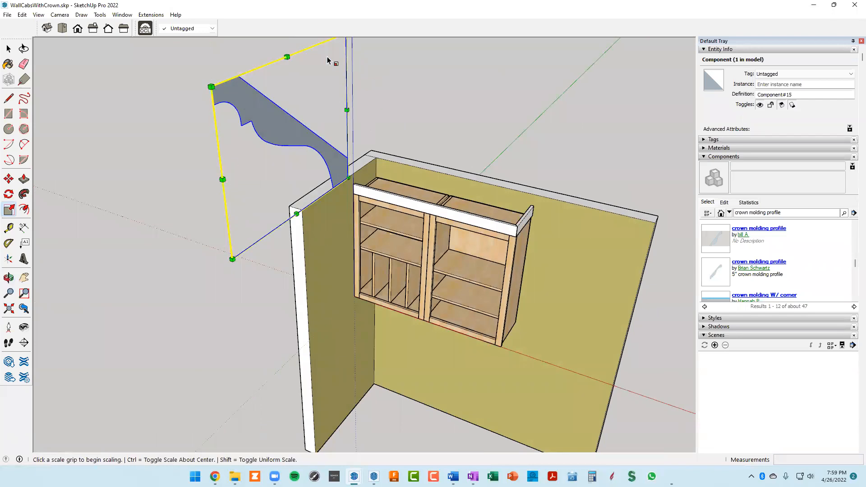
scroll(307, 74, "down", 2)
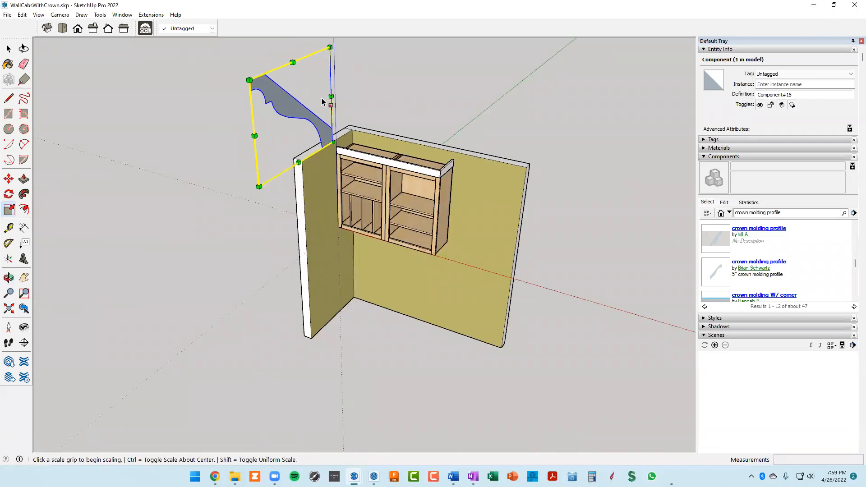
middle_click_drag(322, 99, 304, 101)
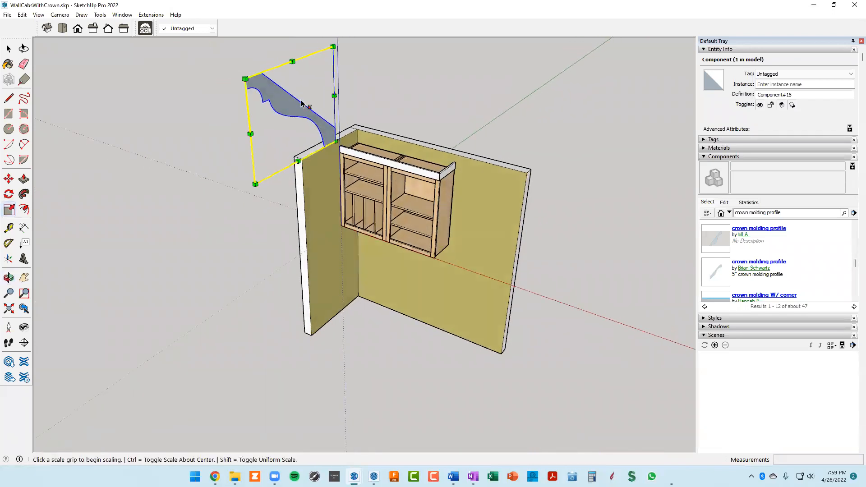
left_click(251, 134)
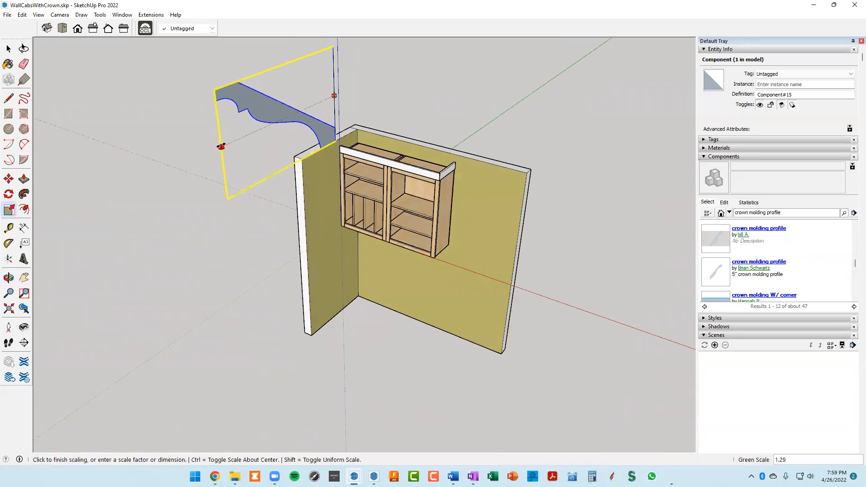
left_click(240, 136)
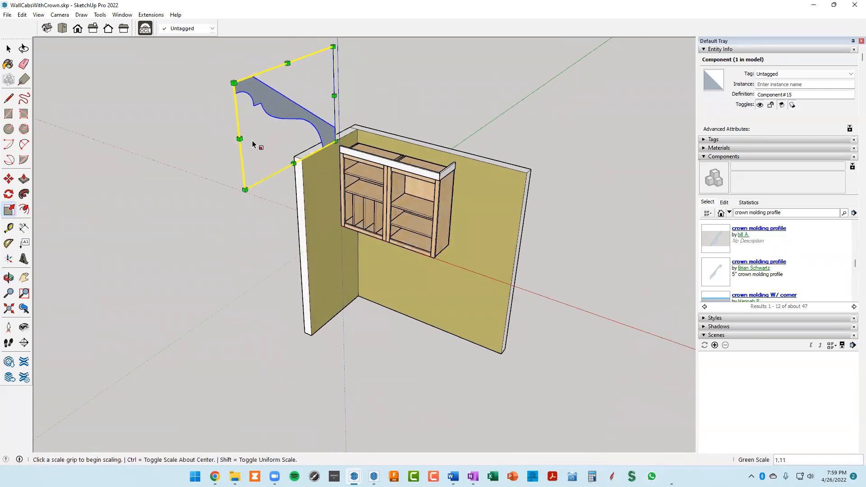
key("ctrl+z")
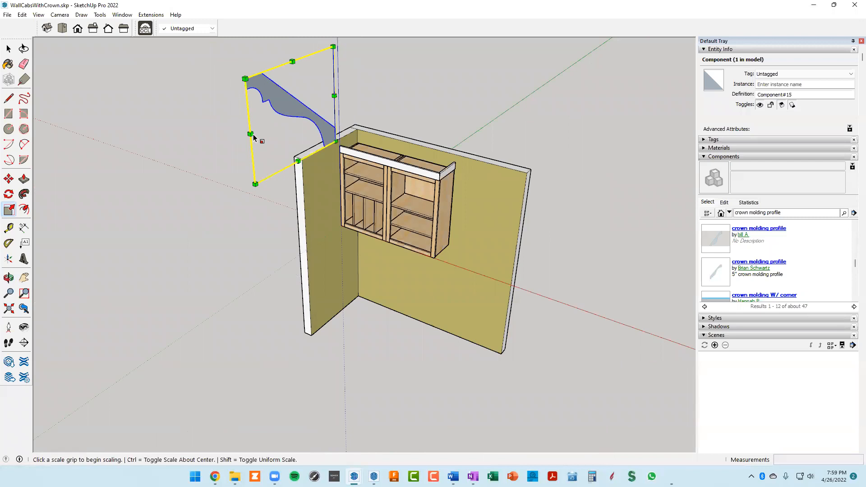
Try scaling the crown profile uniformly from its upper front corner by a factor of 0.56, then undo it.
left_click(245, 79)
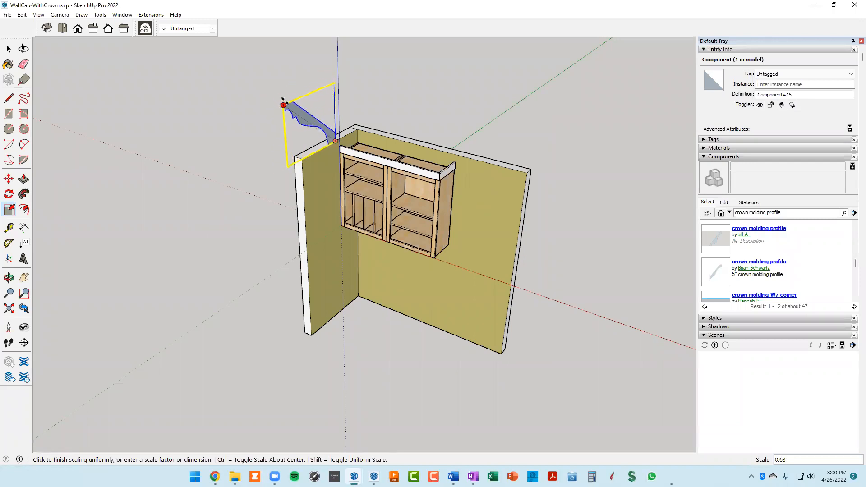
left_click(290, 107)
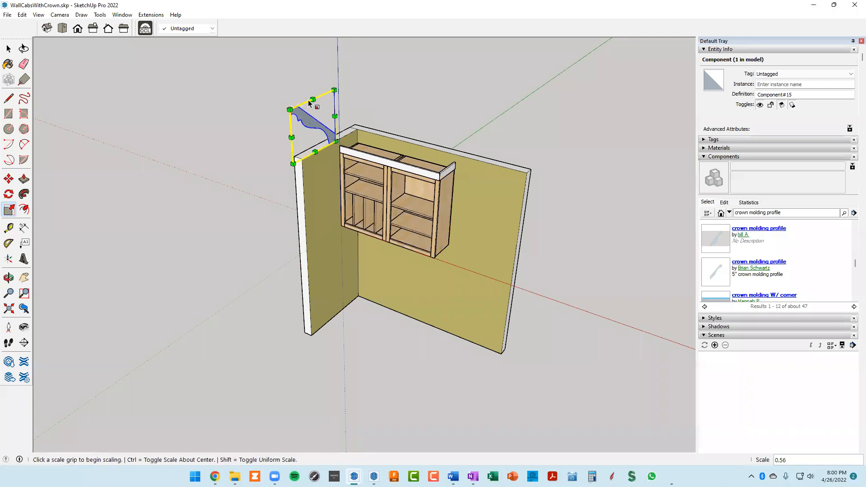
scroll(408, 123, "down", 1)
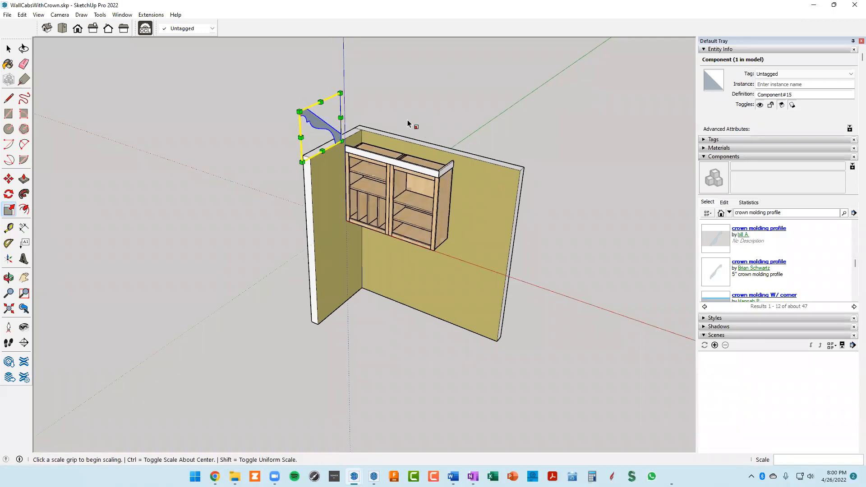
key("ctrl+z")
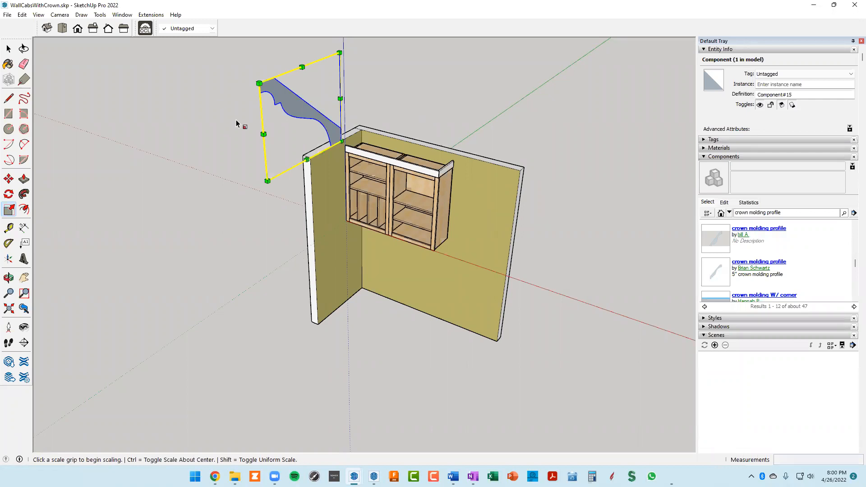
left_click(264, 134)
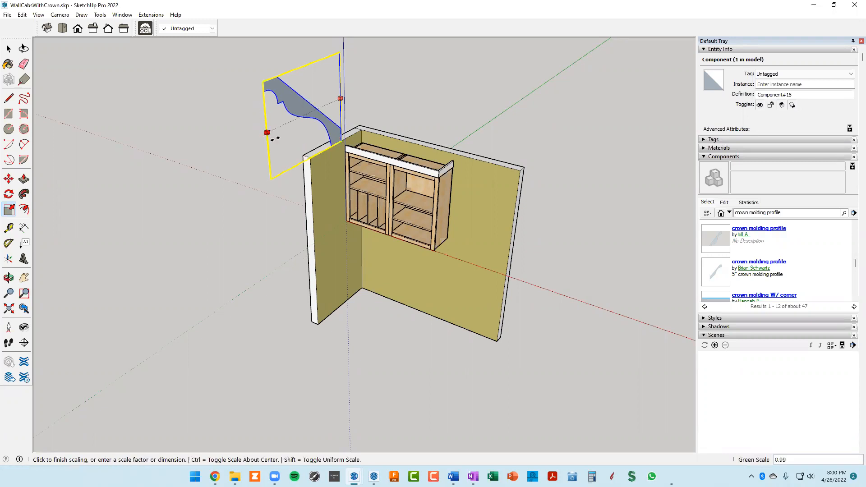
type("5")
type("\"")
key("Return")
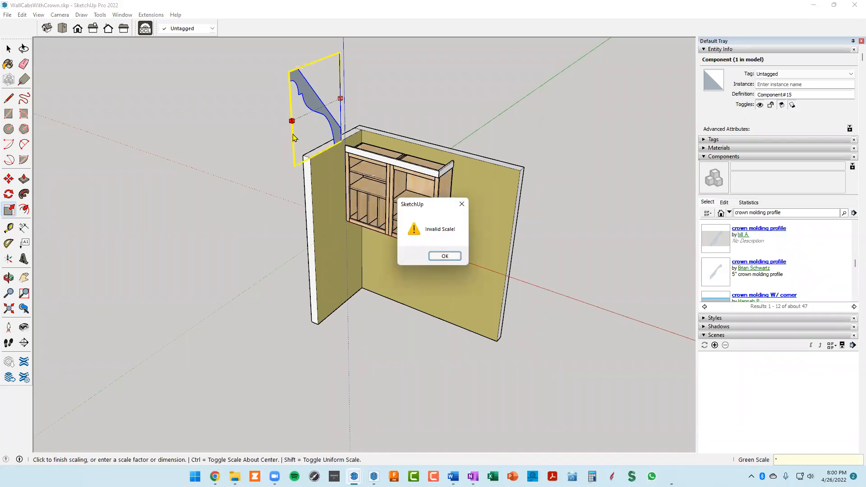
key("Return")
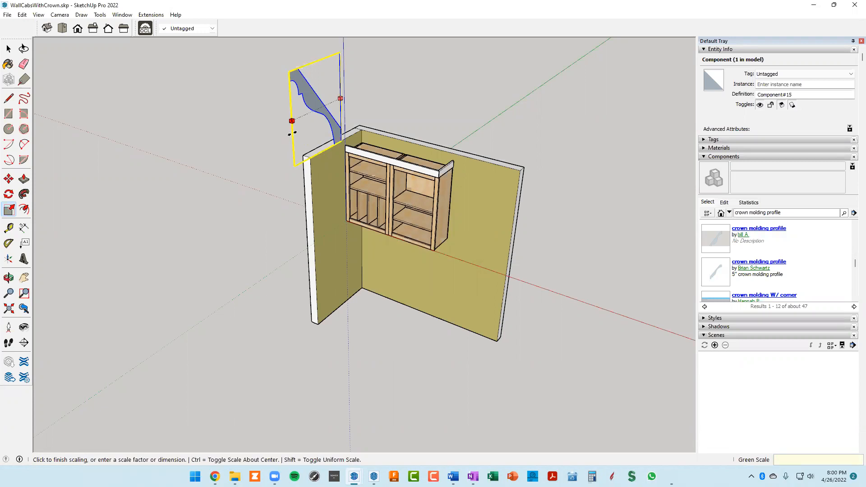
key("Return")
key("Return")
key("Escape")
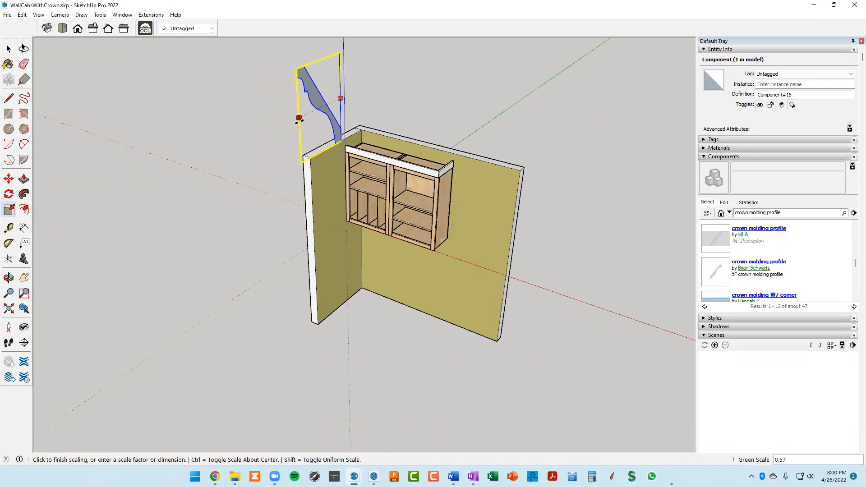
Scale the crown profile along the green axis about its opposite point to a depth of 5".
left_click(294, 121)
type("5\"")
key("Return")
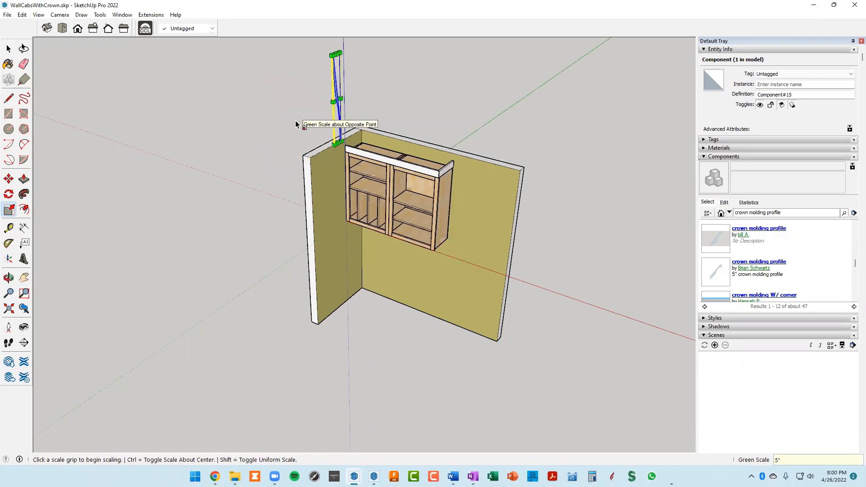
Scale the crown profile from its upper edge along its red axis to a height of 5".
scroll(304, 190, "down", 3)
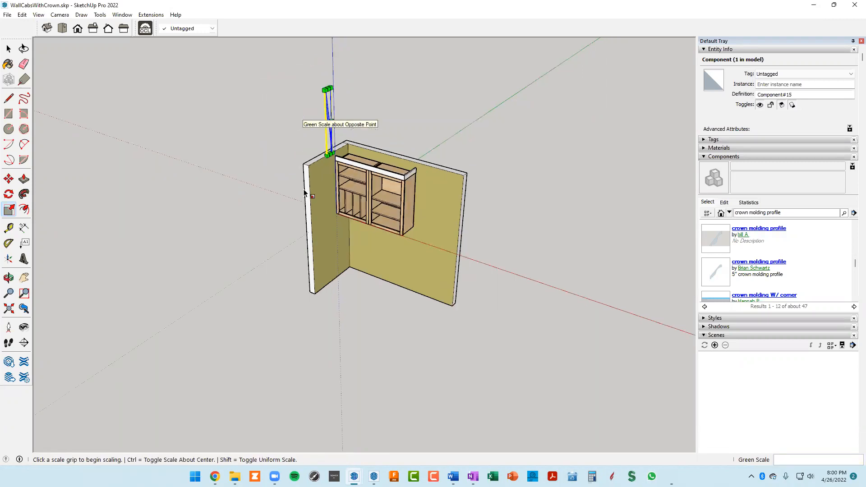
middle_click_drag(304, 185, 176, 147)
scroll(302, 140, "up", 4)
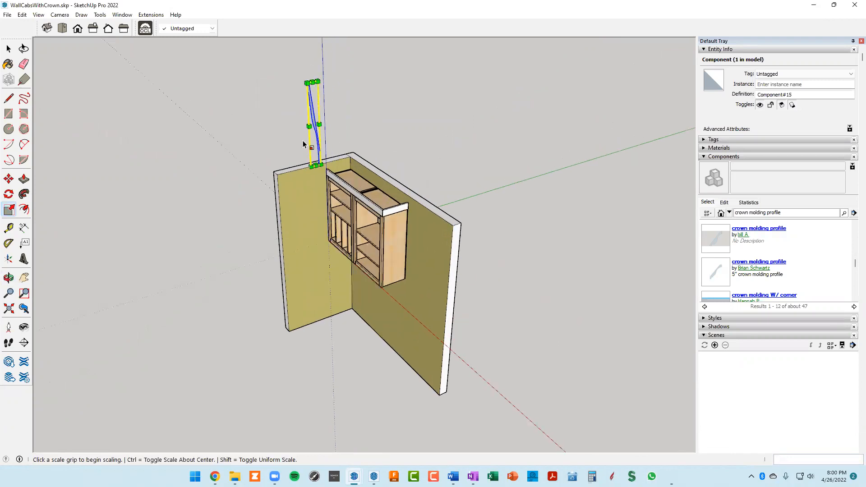
scroll(329, 107, "down", 1)
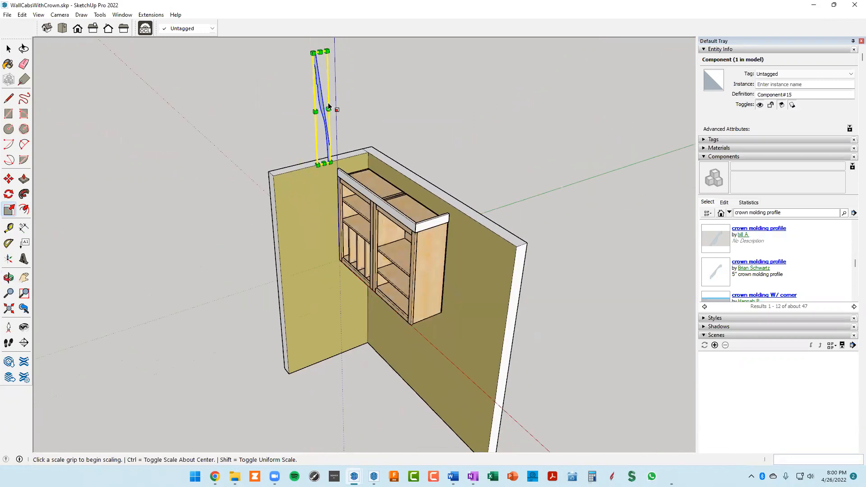
left_click(326, 51)
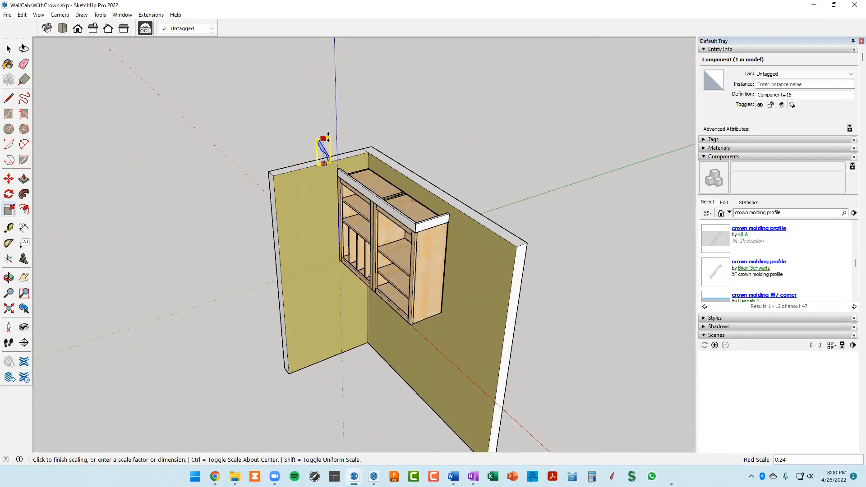
left_click(329, 135)
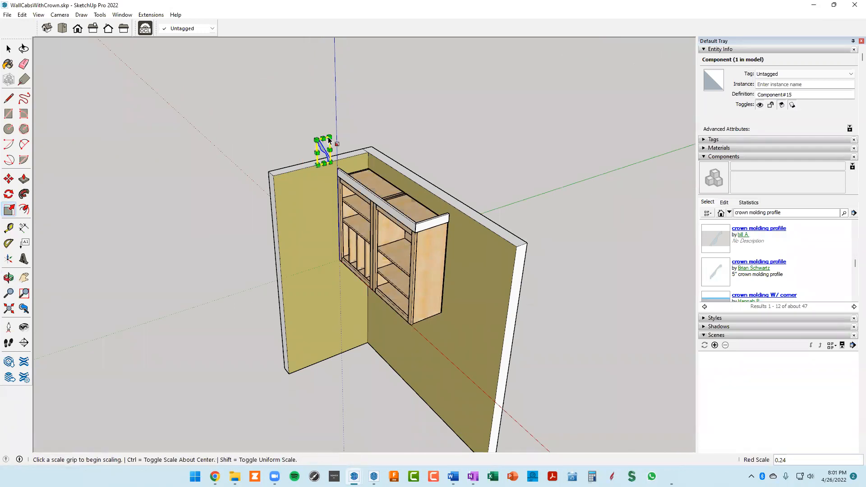
type("5\"")
key("Return")
Move the scaled crown profile by its lower rear corner onto the front edge of the crown backing at the side wall.
scroll(329, 140, "up", 10)
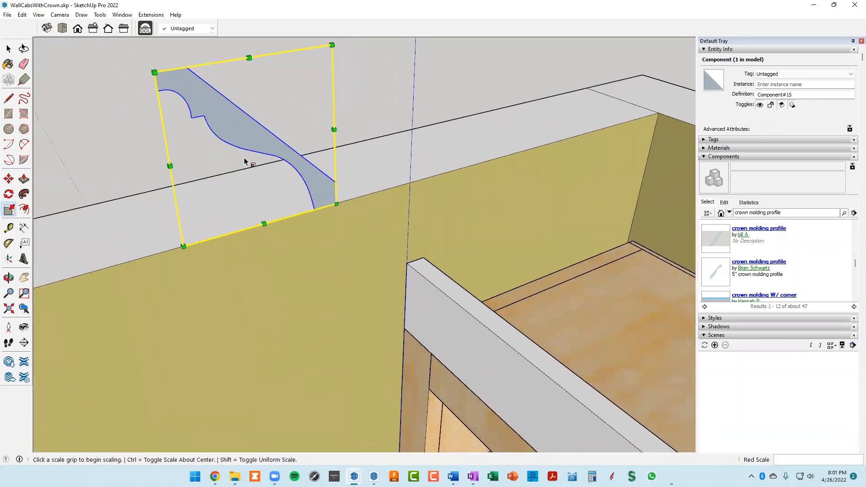
scroll(273, 161, "down", 2)
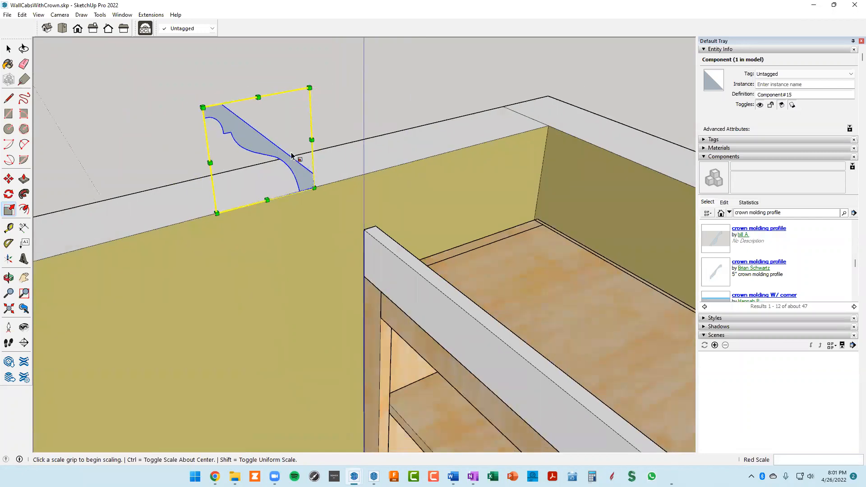
scroll(291, 153, "down", 4)
scroll(296, 157, "up", 1)
middle_click_drag(301, 149, 329, 148)
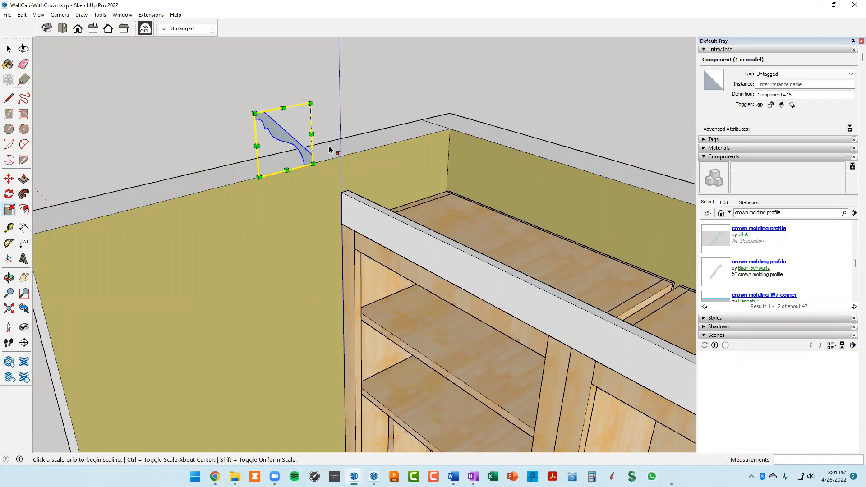
key("m")
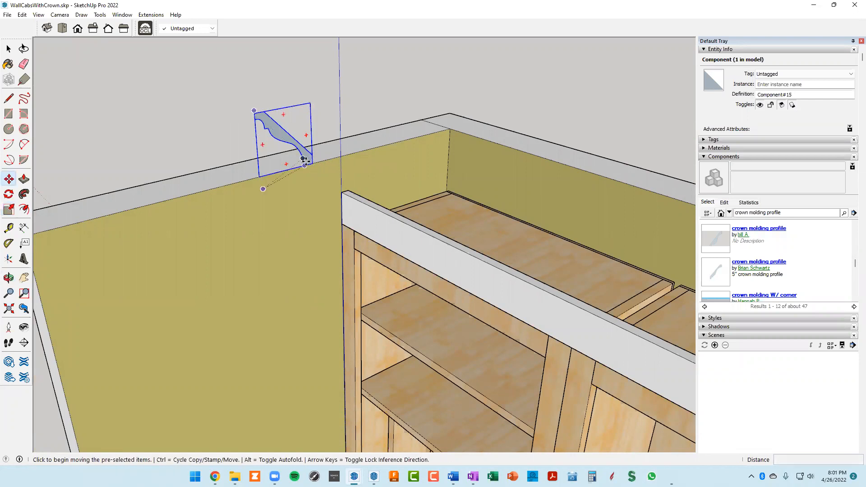
left_click(313, 165)
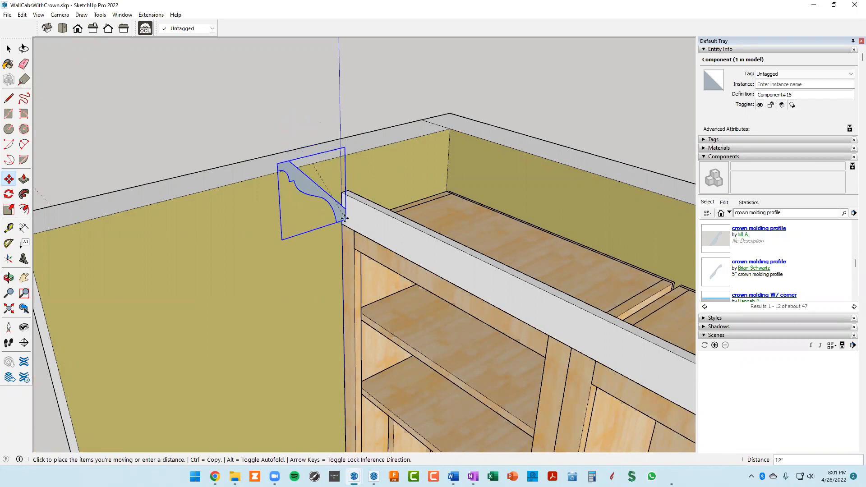
left_click(281, 170)
left_click(281, 171)
left_click(284, 229)
left_click(285, 229)
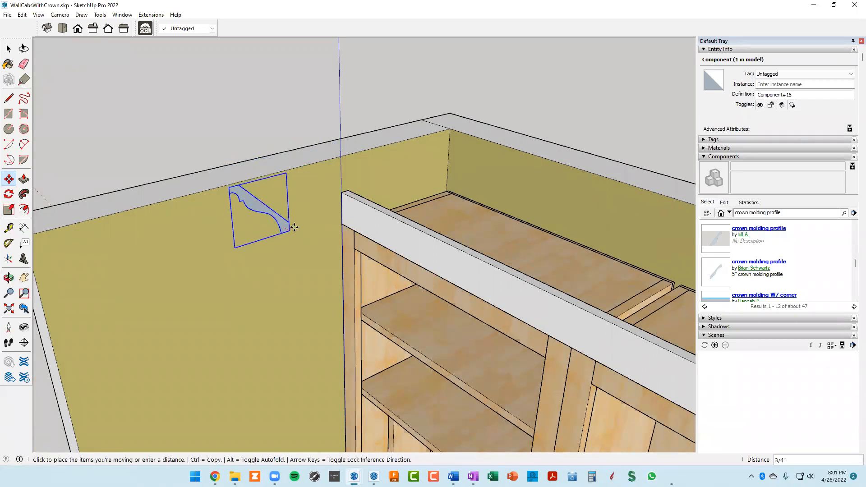
left_click(342, 212)
Move the crown profile vertically by its upper front corner to align it with the side wall's top edge.
scroll(347, 217, "up", 2)
scroll(348, 218, "down", 1)
middle_click_drag(359, 208, 271, 104)
key("space")
scroll(266, 115, "up", 2)
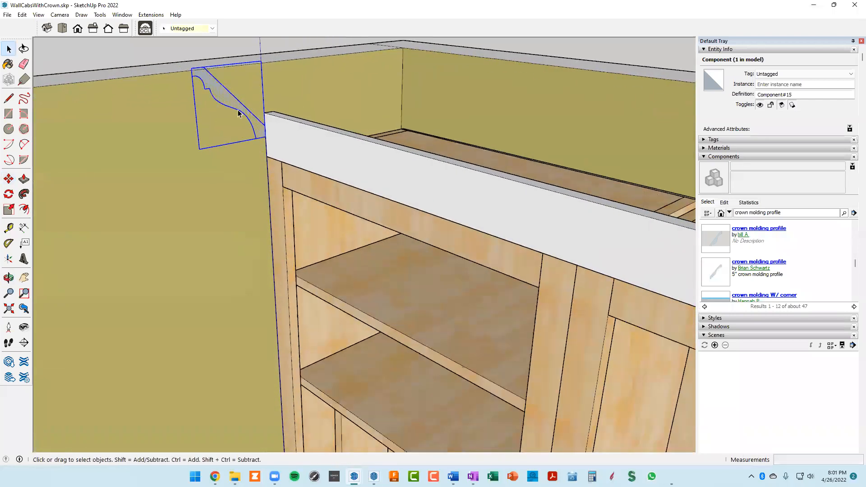
scroll(231, 104, "down", 2)
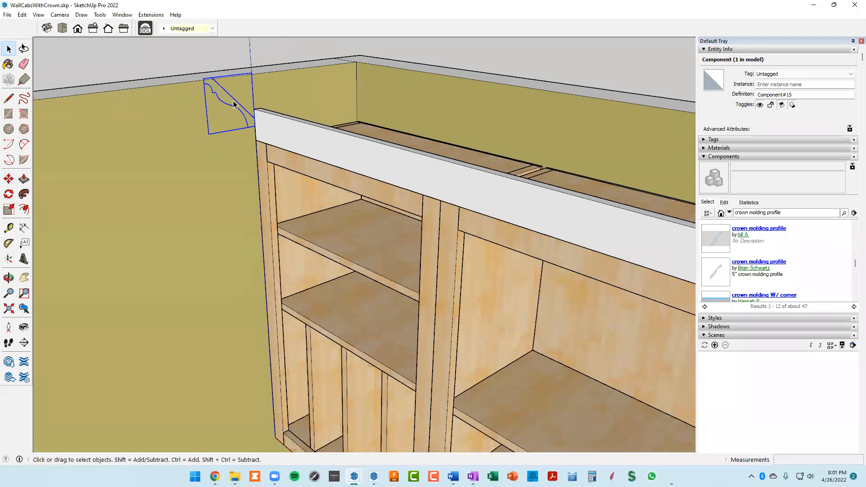
scroll(235, 103, "down", 2)
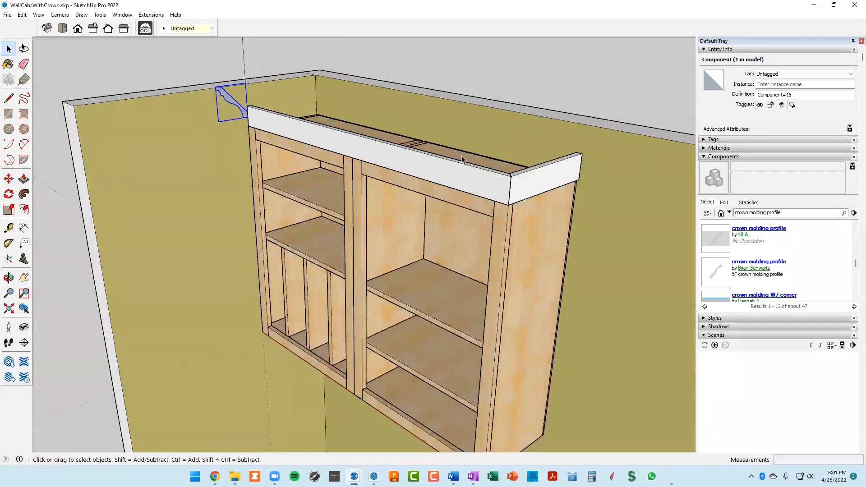
scroll(217, 123, "up", 3)
mouse_move(227, 116)
middle_mouse_down()
mouse_move(237, 120)
mouse_move(226, 115)
middle_mouse_up()
mouse_move(142, 74)
middle_mouse_down()
mouse_move(171, 105)
mouse_move(137, 84)
middle_mouse_up()
scroll(131, 83, "up", 4)
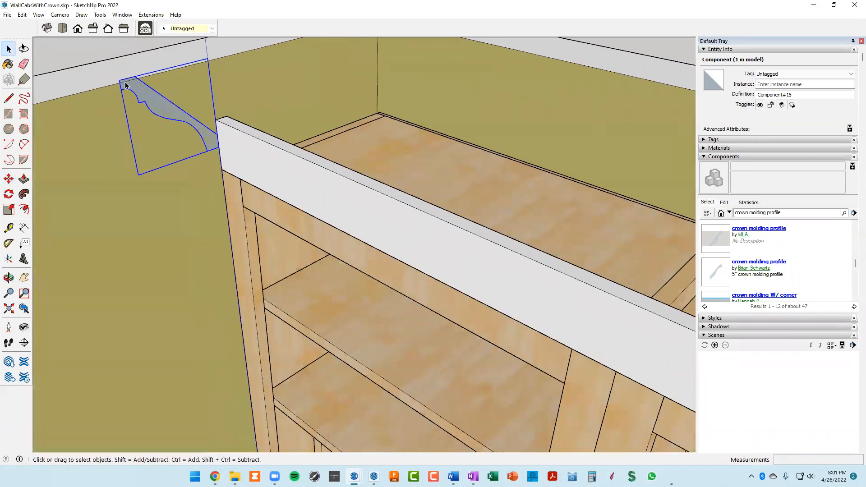
key("m")
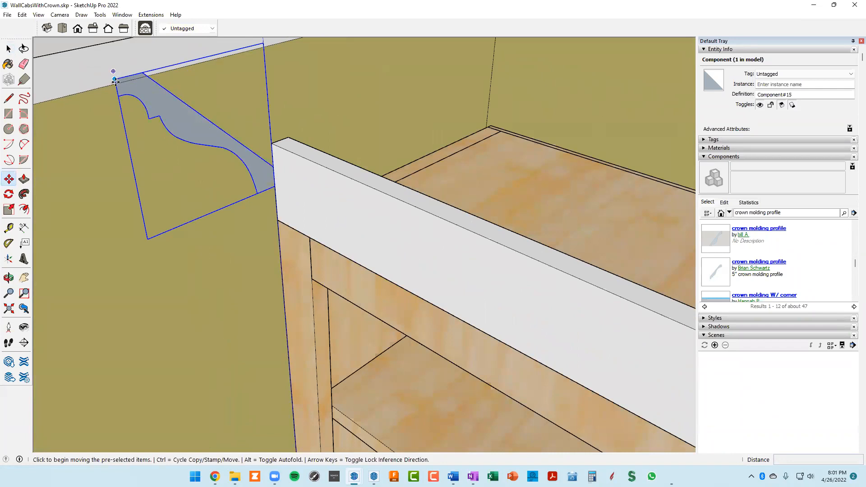
left_click(115, 79)
left_click(116, 84)
scroll(134, 97, "up", 2)
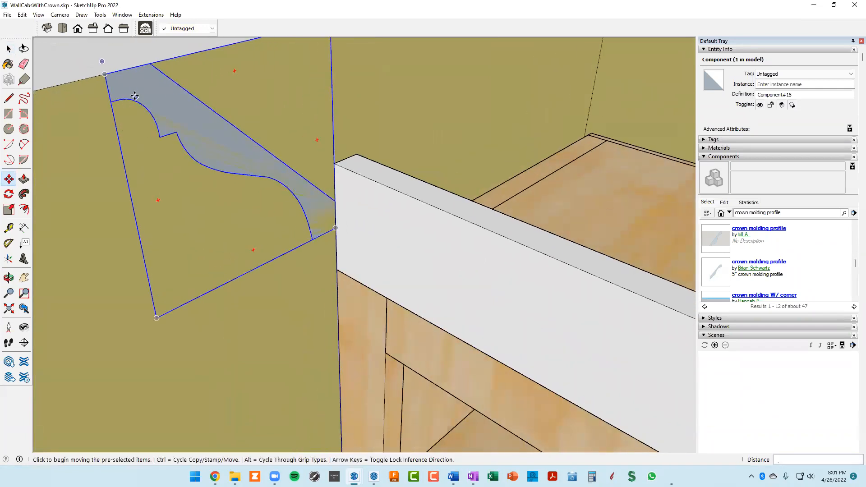
Try to draw the front path line along the crown backing's face, from the profile's lower corner at the side wall to the outer corner.
scroll(135, 82, "down", 2)
scroll(142, 81, "down", 1)
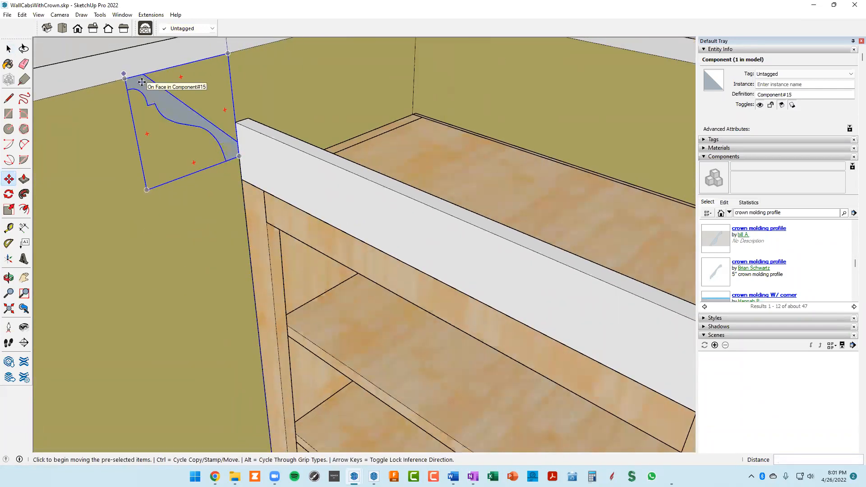
middle_click_drag(189, 129, 194, 90)
scroll(260, 137, "down", 5)
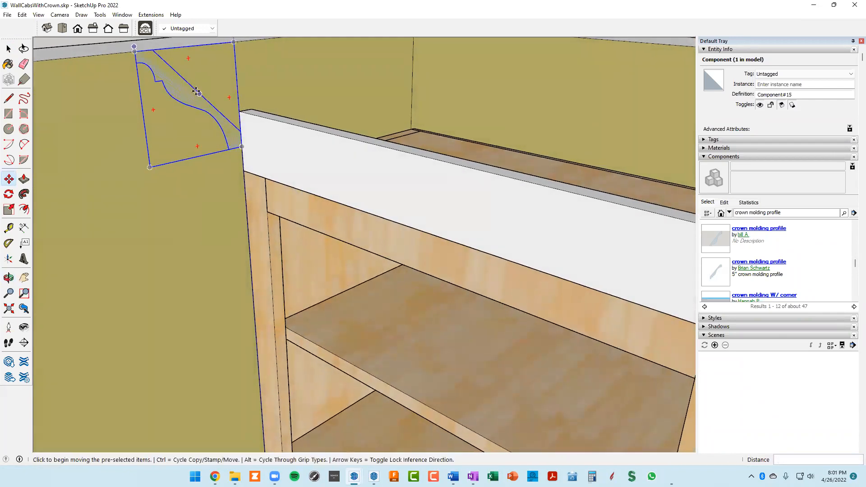
middle_click_drag(294, 138, 228, 119)
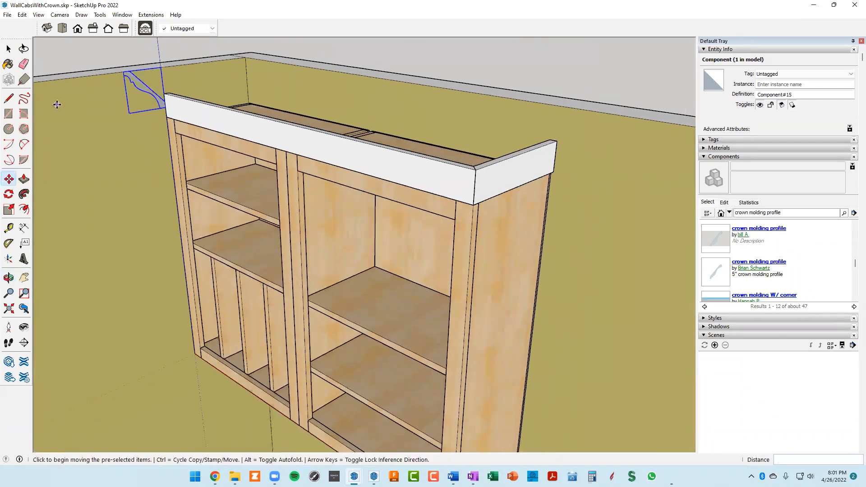
left_click(10, 100)
left_click(166, 107)
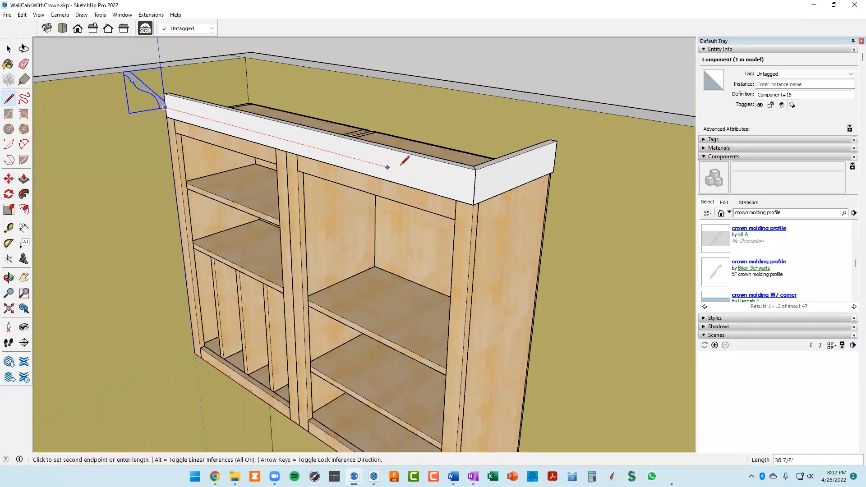
left_click(476, 188)
left_click(483, 187)
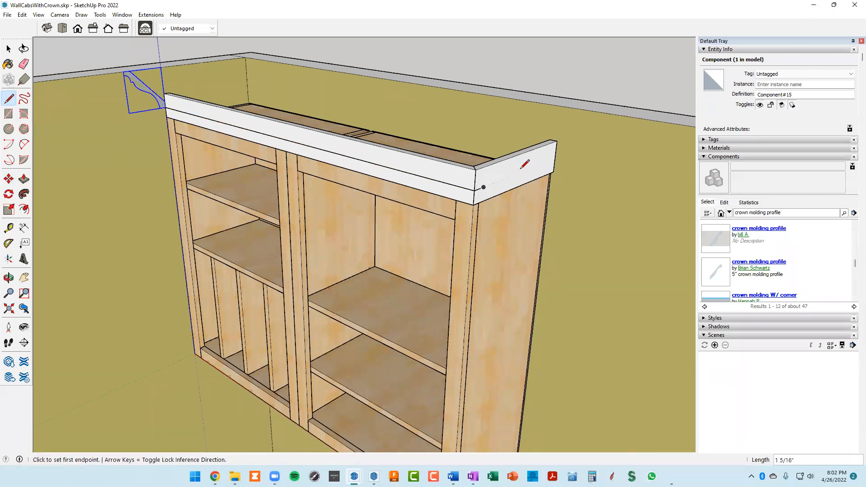
Try to draw the return path line along the crown backing's side face, from its front corner to the back wall.
left_click(475, 190)
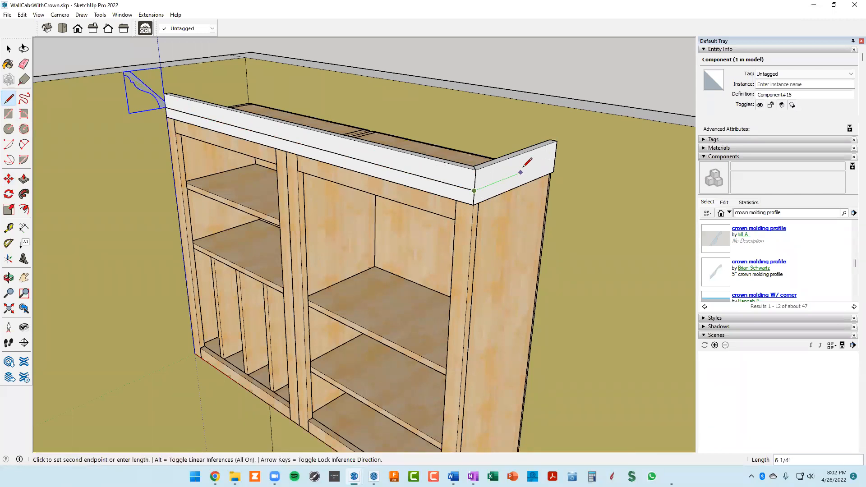
middle_click_drag(460, 195, 196, 145)
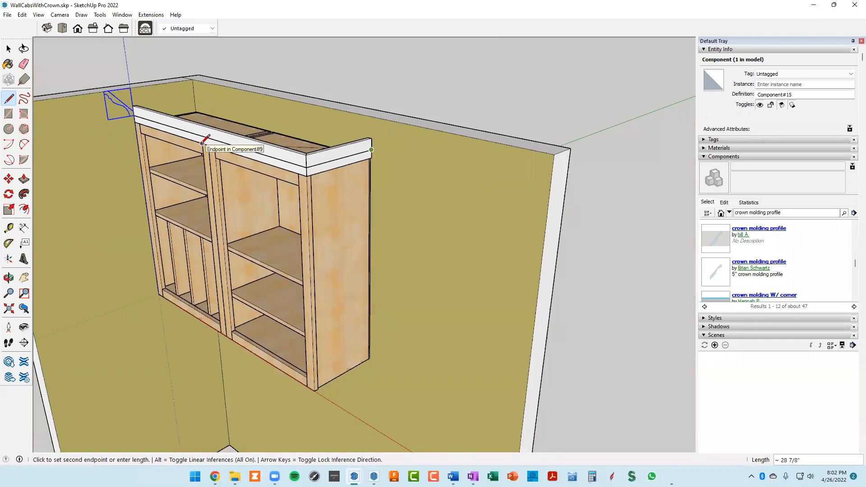
scroll(202, 143, "up", 2)
scroll(202, 142, "up", 3)
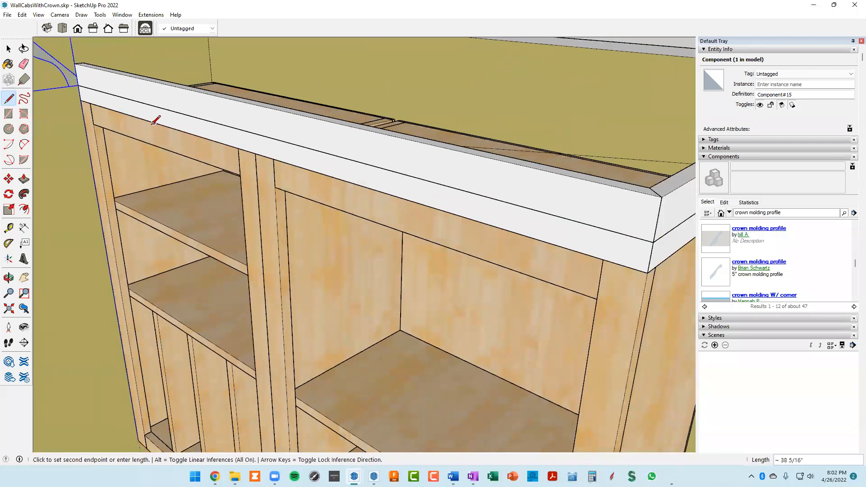
scroll(121, 95, "down", 2)
scroll(98, 93, "up", 1)
scroll(96, 92, "down", 3)
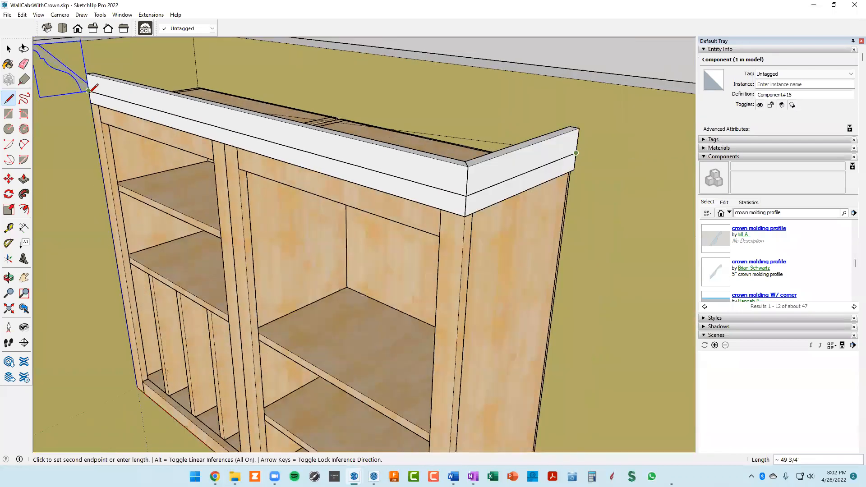
scroll(93, 92, "up", 1)
scroll(92, 93, "up", 2)
Undo the path lines drawn on the crown backing.
key("space")
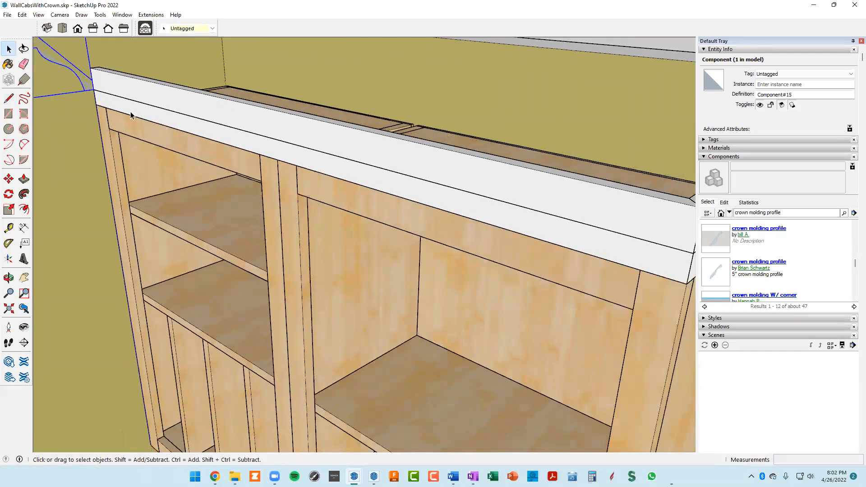
scroll(148, 119, "down", 4)
key("ctrl+z")
key("ctrl+z")
Draw the front sweep path along the red axis across the cabinets, from the side wall past the outer corner, ending with a 1 1/8" segment.
middle_click_drag(145, 114, 171, 163)
middle_click_drag(148, 224, 123, 202)
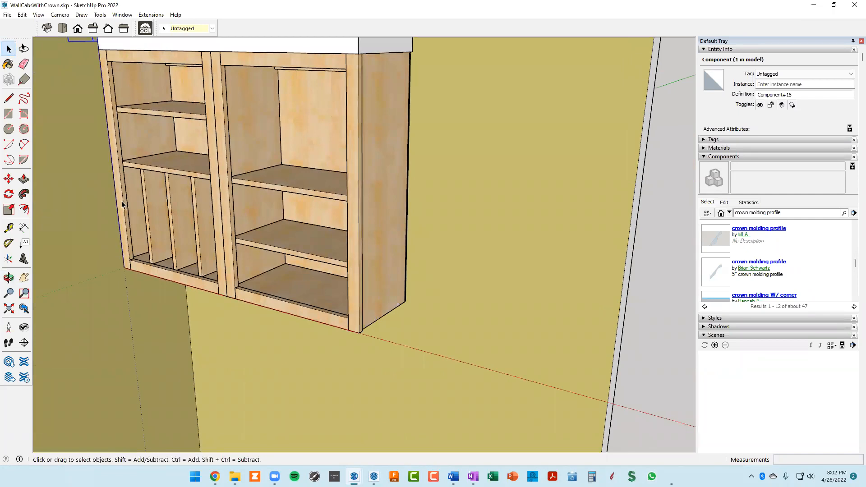
key("l")
left_click(115, 196)
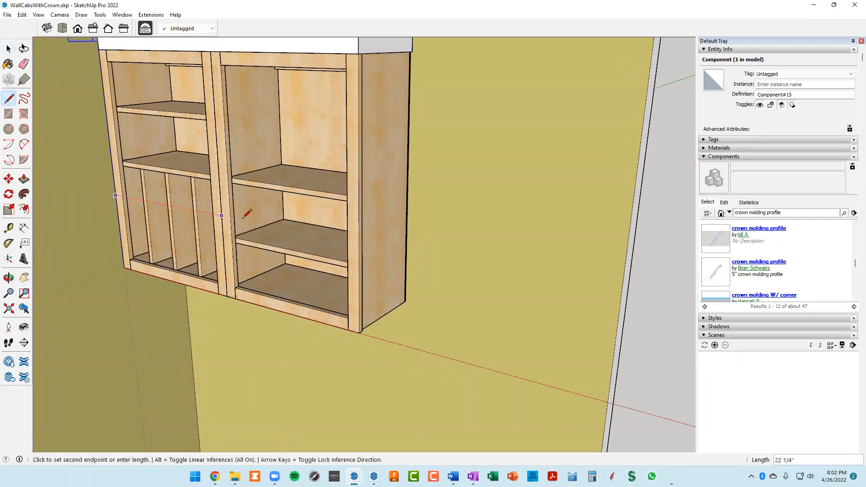
left_click(359, 242)
left_click(366, 244)
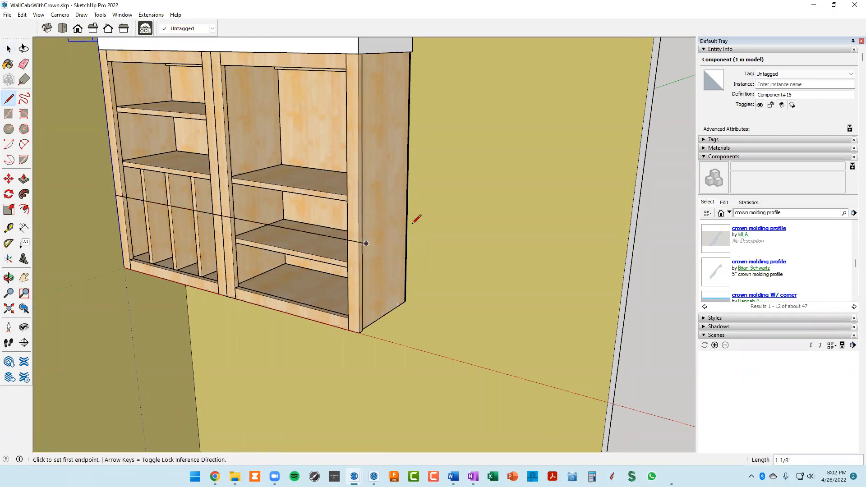
Draw the return sweep path along the green axis, 13" long, between the front path's outer end and the back wall.
scroll(412, 215, "up", 2)
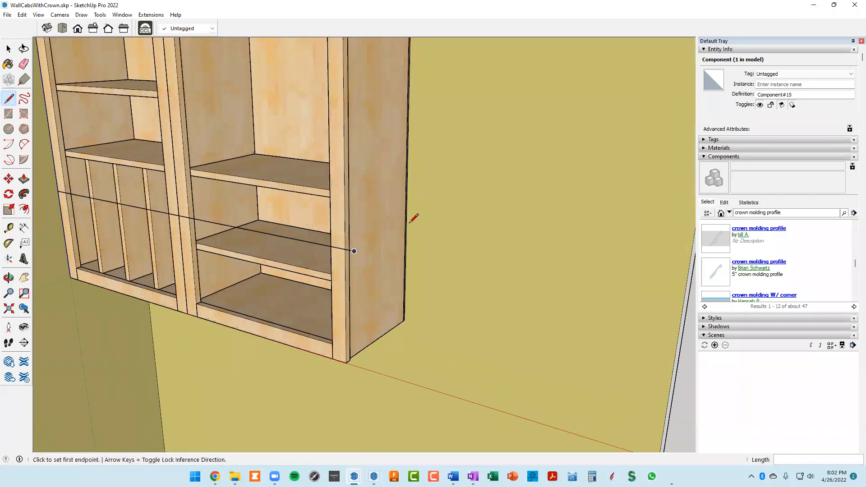
left_click(410, 225)
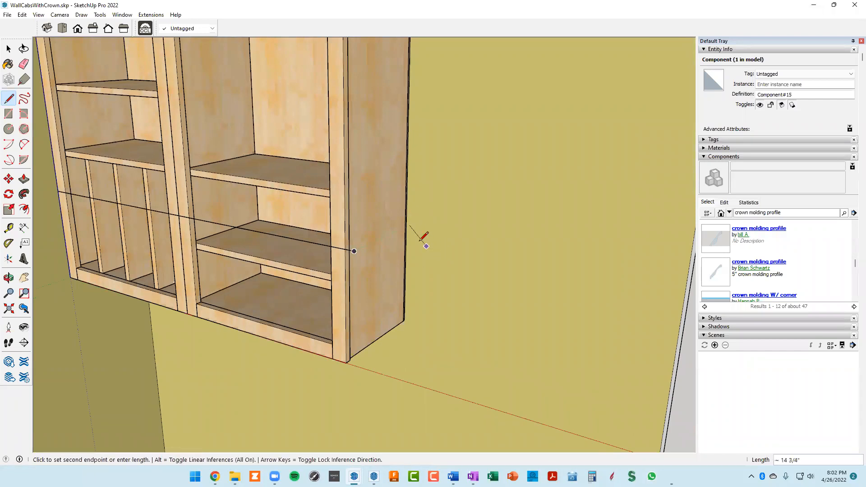
left_click(363, 254)
scroll(360, 269, "down", 3)
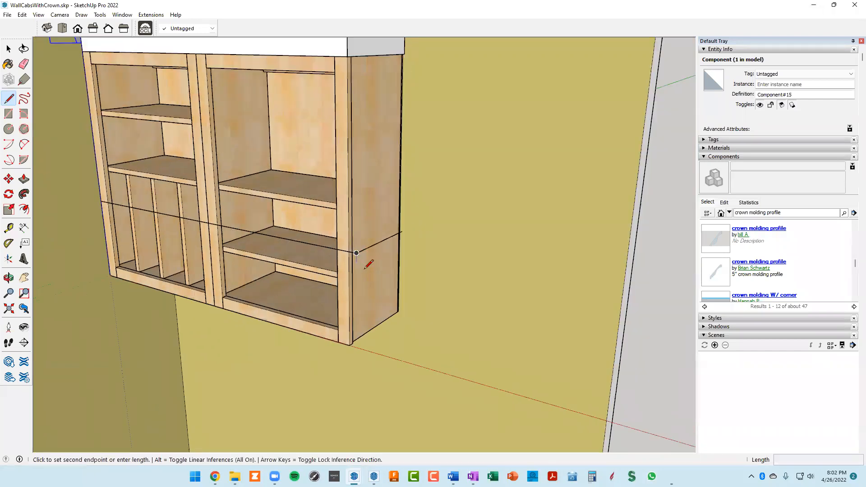
middle_click_drag(358, 280, 254, 302)
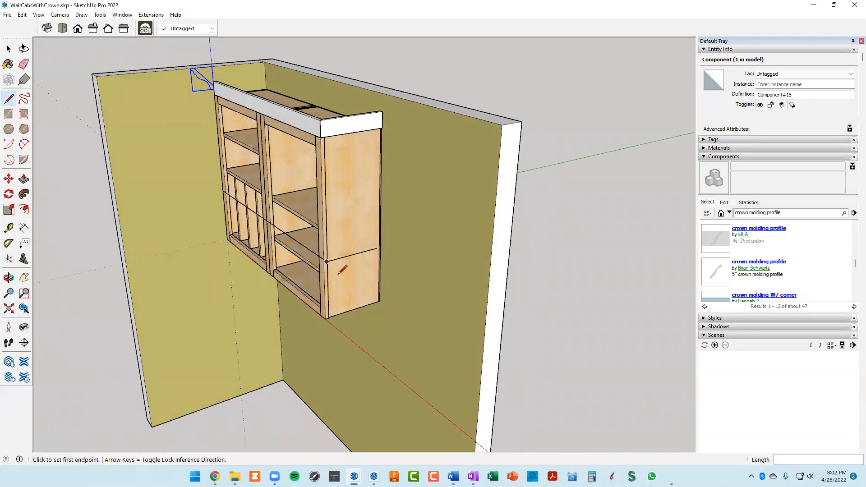
scroll(329, 262, "up", 2)
left_click(324, 258)
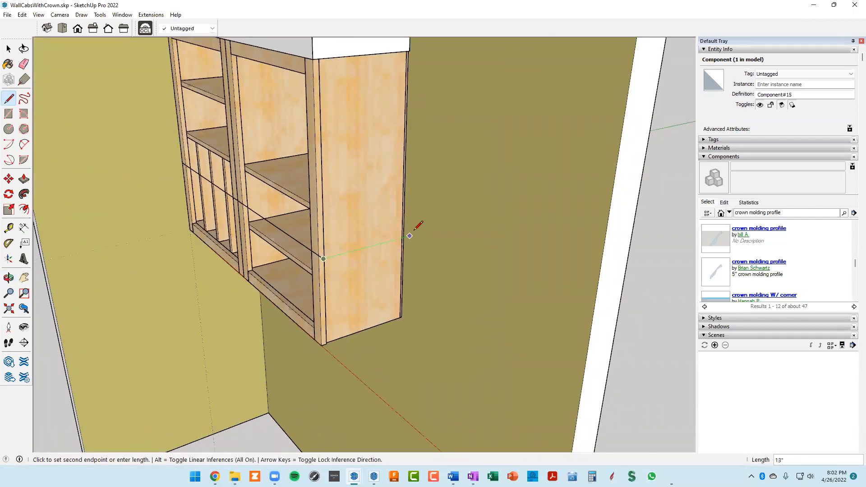
scroll(420, 235, "down", 5)
middle_click_drag(397, 253, 462, 243)
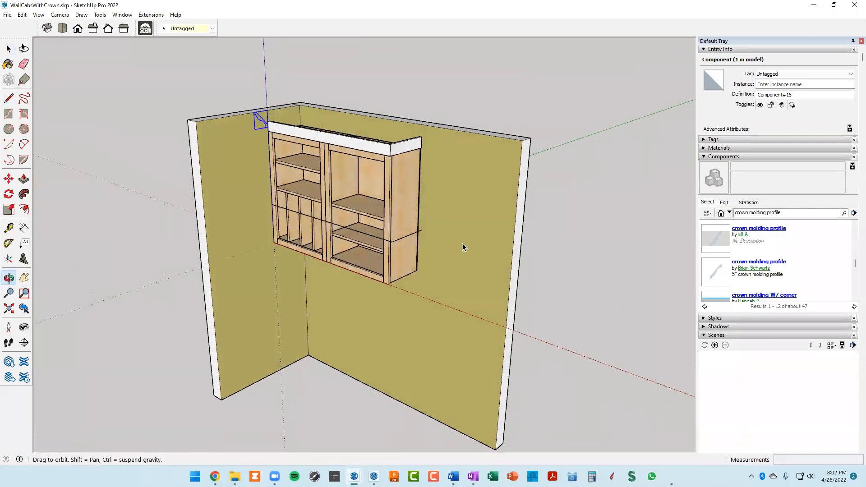
Try to sweep the crown profile along the three path edges with Follow Me.
key("space")
scroll(297, 172, "up", 5)
scroll(297, 173, "down", 3)
scroll(301, 221, "up", 3)
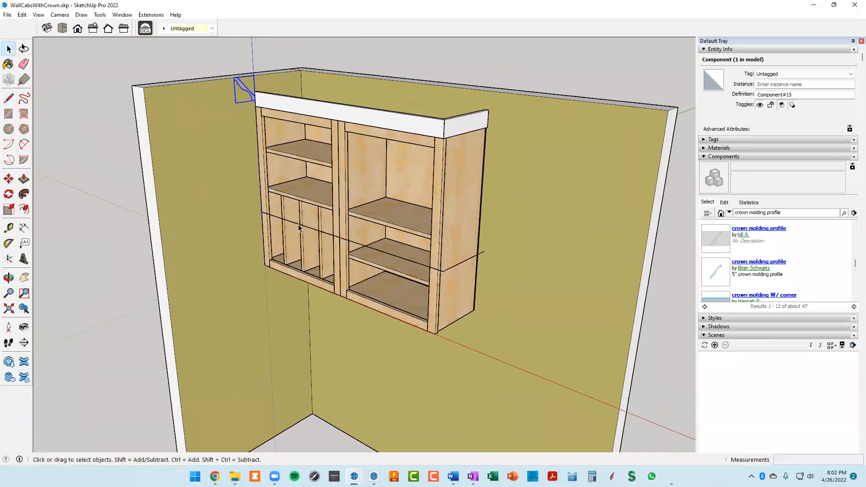
left_click(294, 223)
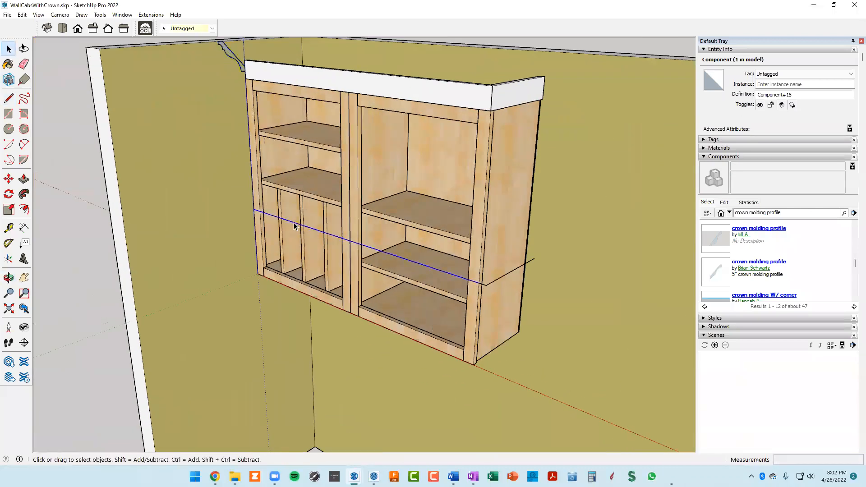
left_click(500, 279, "shift")
scroll(488, 286, "up", 6)
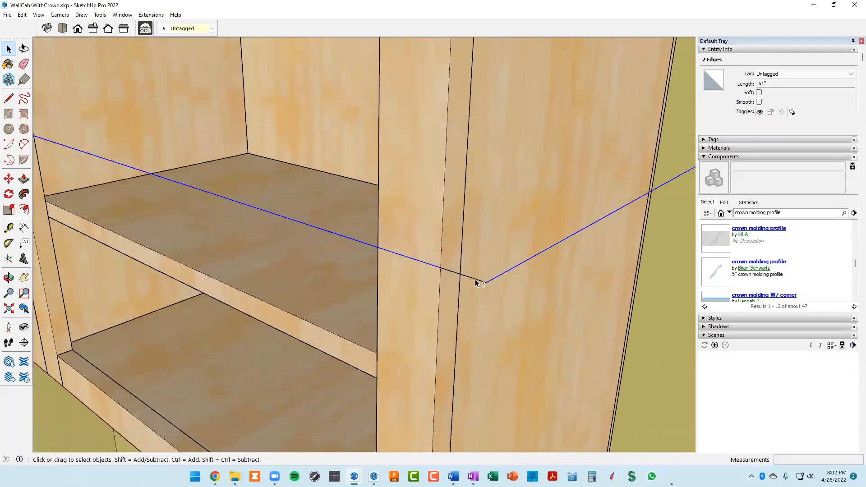
scroll(471, 283, "down", 8)
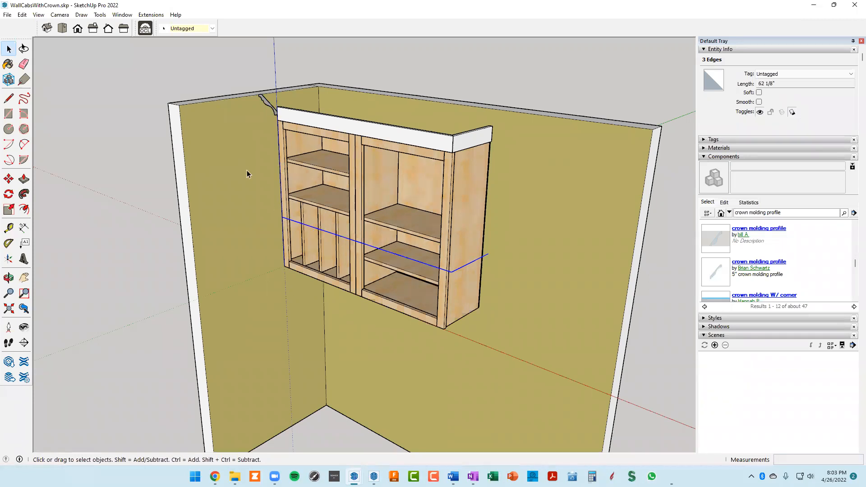
scroll(239, 121, "up", 3)
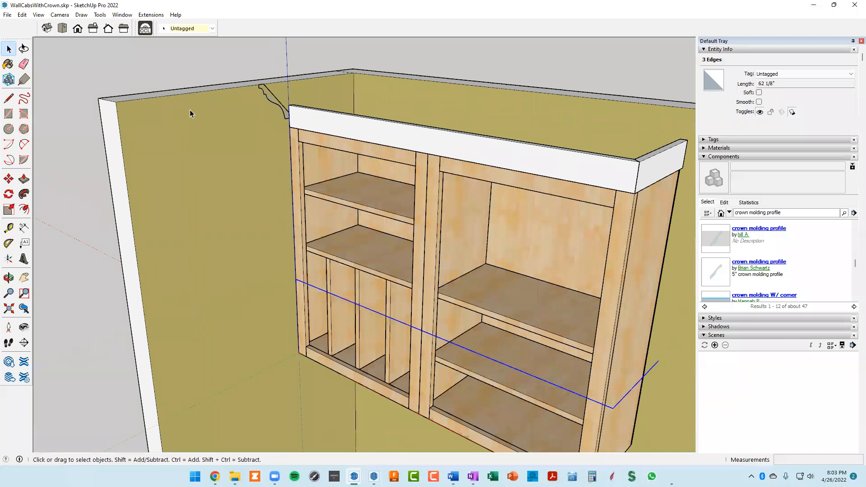
left_click(24, 194)
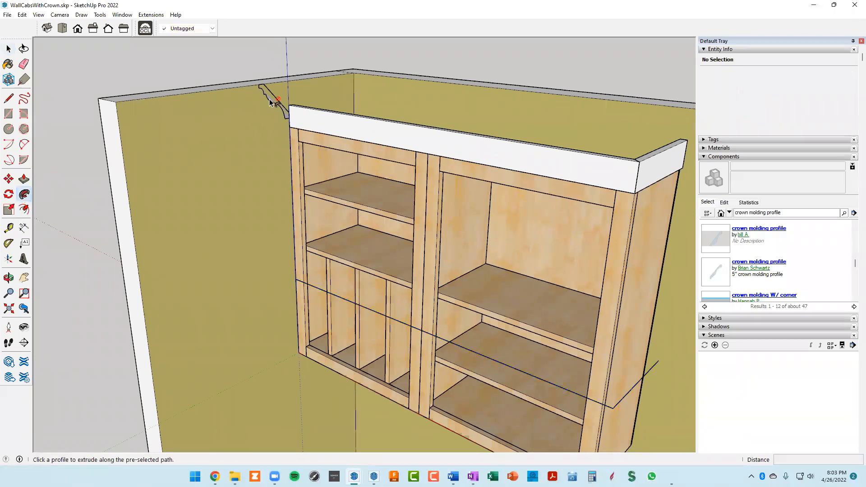
scroll(270, 102, "up", 5)
key("space")
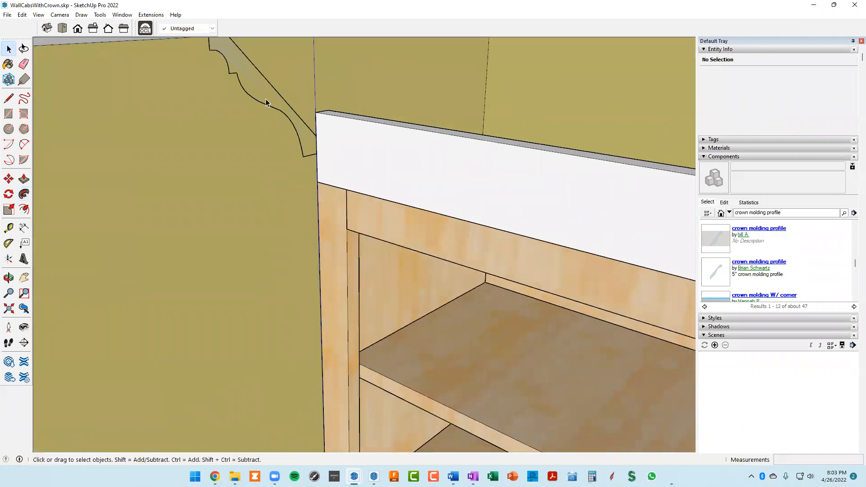
double_click(266, 102)
scroll(266, 103, "down", 4)
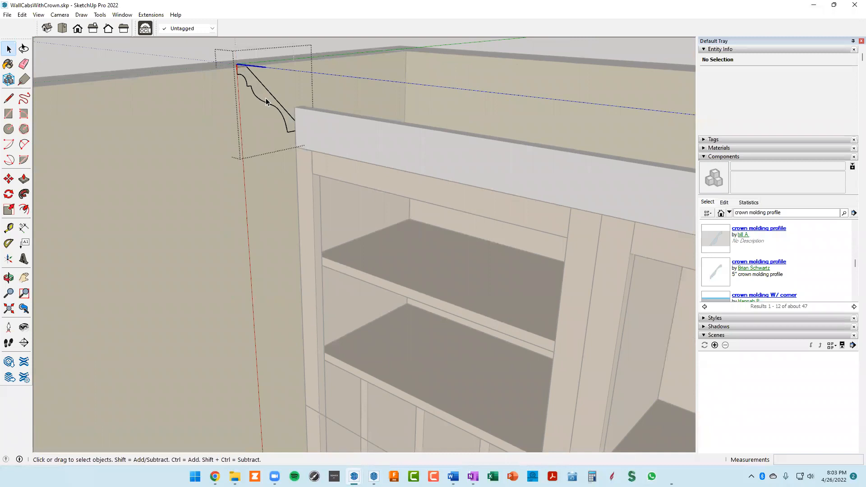
scroll(263, 96, "down", 4)
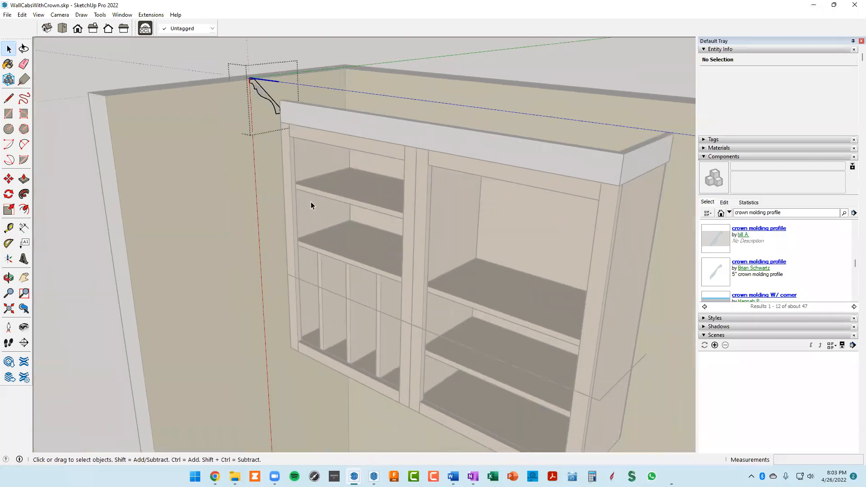
scroll(310, 202, "down", 2)
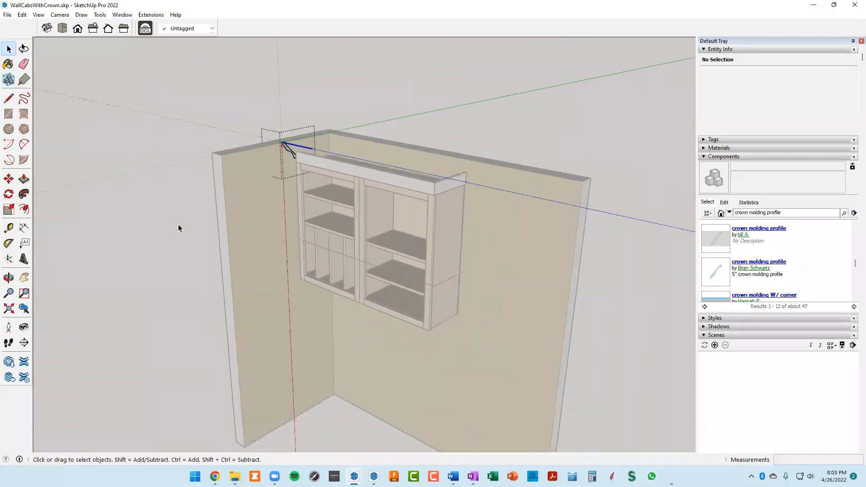
right_click(210, 128)
left_click(227, 131)
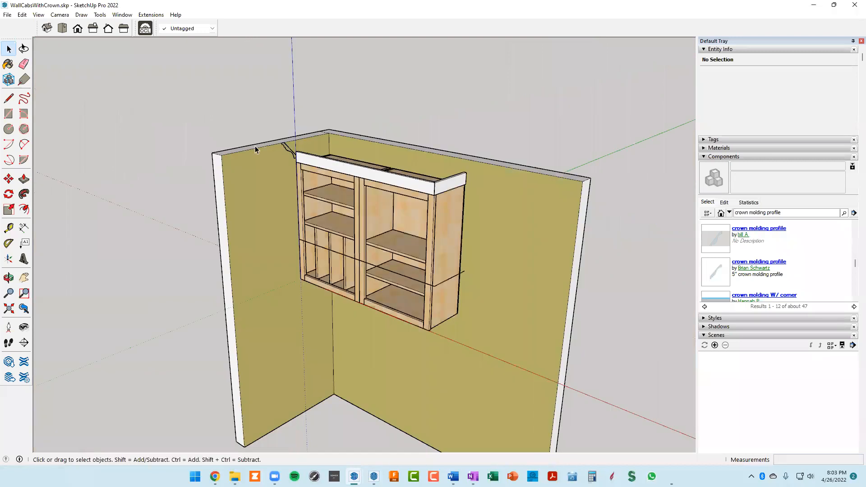
Explode the crown profile component on the side wall into loose geometry.
scroll(255, 147, "up", 5)
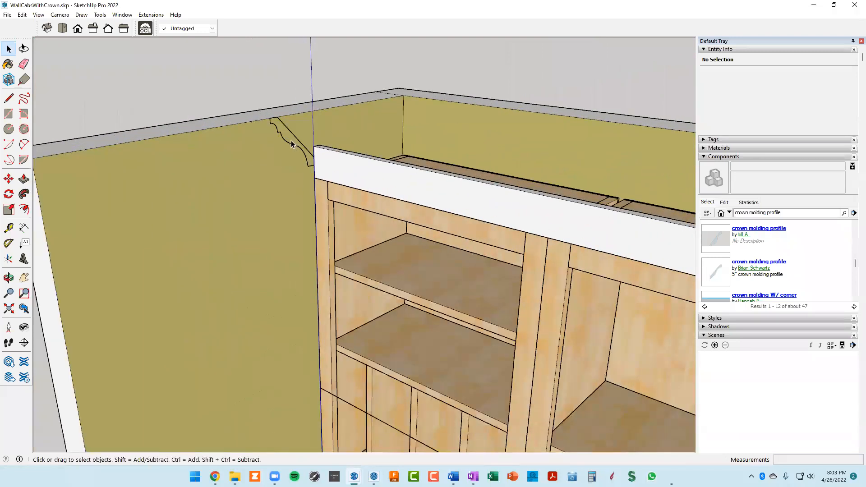
left_click(288, 145)
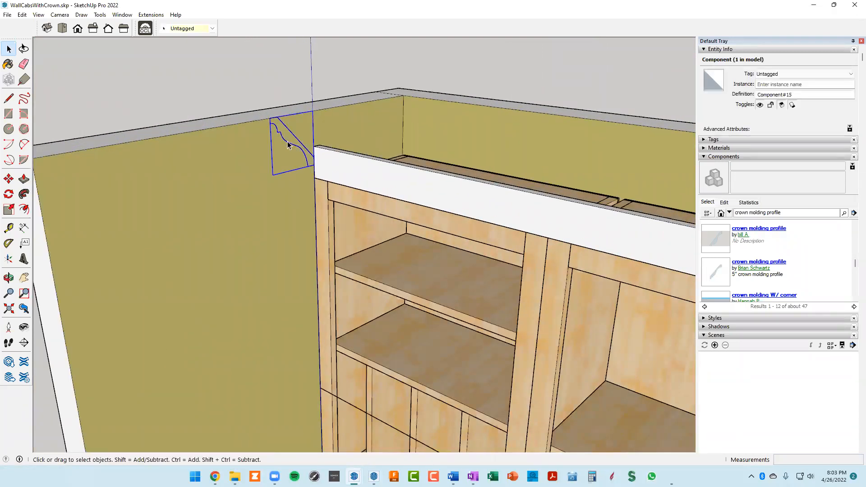
right_click(288, 145)
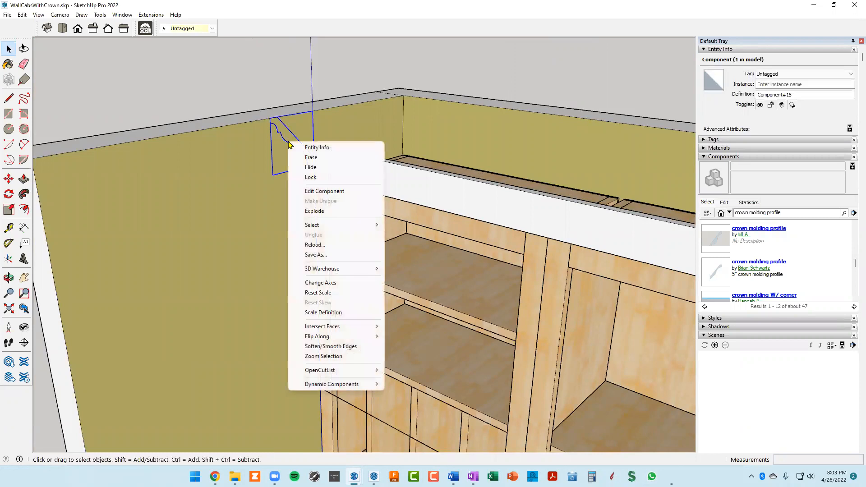
left_click(307, 212)
scroll(306, 199, "down", 3)
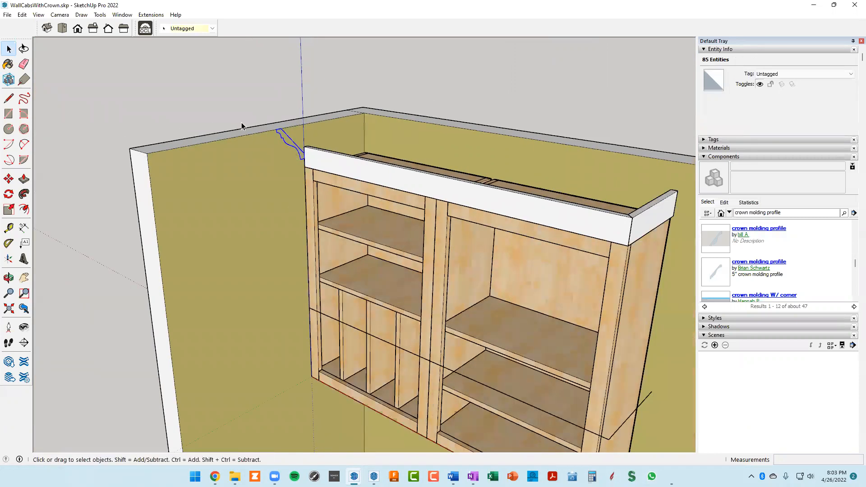
scroll(286, 180, "down", 2)
middle_click_drag(287, 180, 228, 109)
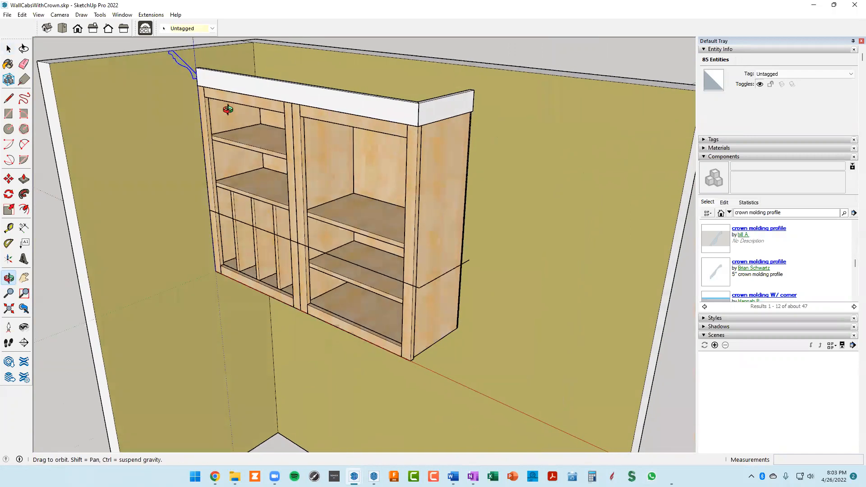
Sweep the exploded crown profile face along the three connected path edges around the cabinets with Follow Me.
left_click(270, 236)
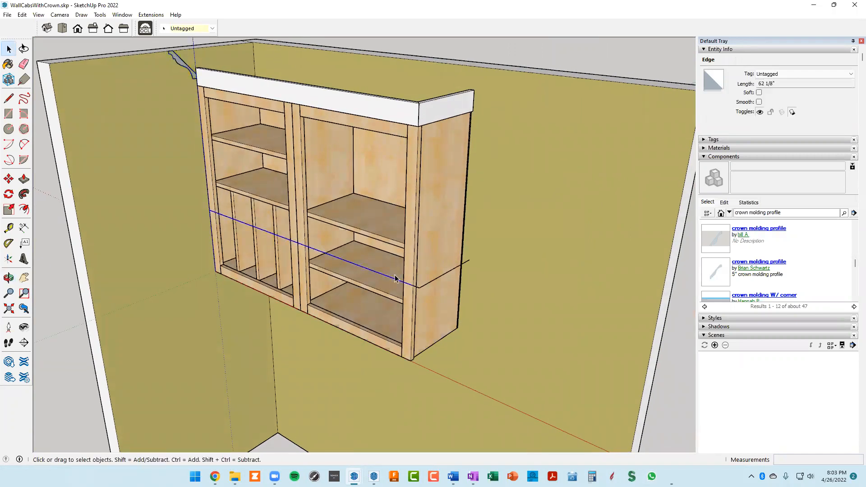
scroll(430, 304, "up", 3)
left_click(418, 292, "shift")
left_click(431, 290, "shift")
scroll(432, 288, "down", 4)
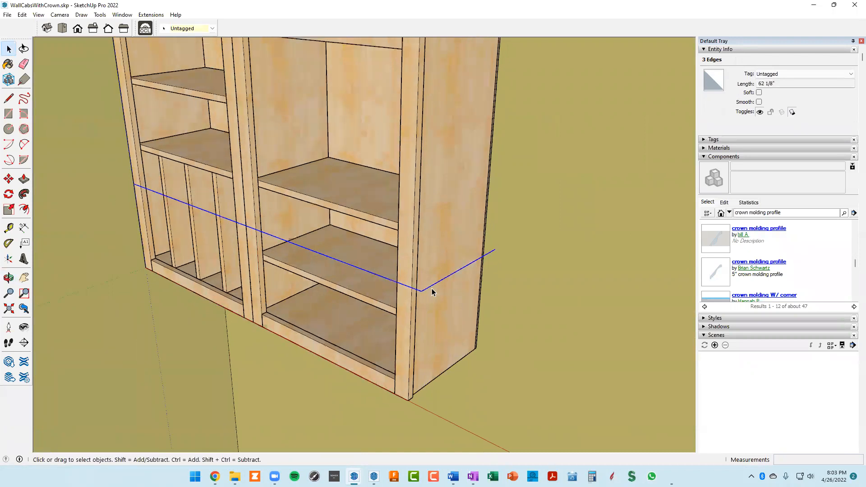
scroll(199, 115, "up", 2)
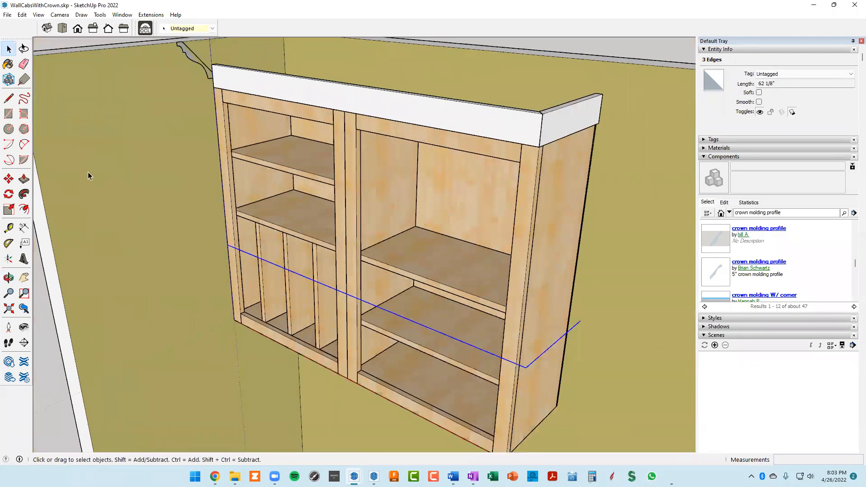
left_click(25, 195)
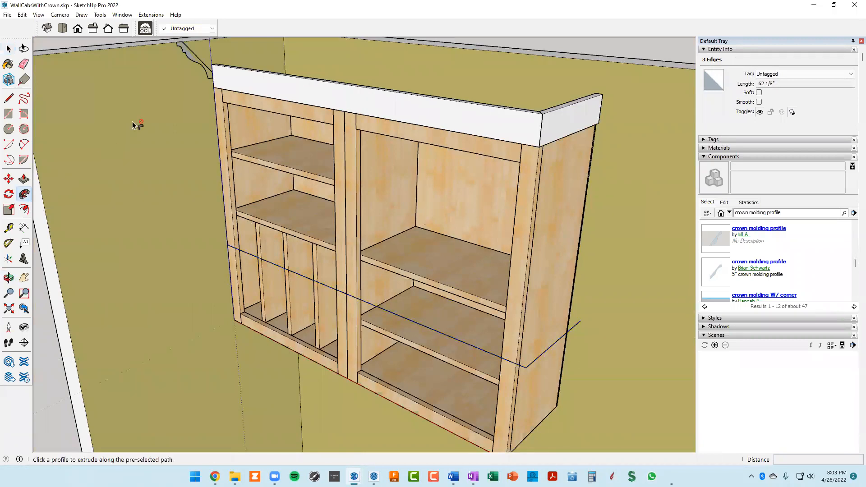
scroll(190, 75, "up", 3)
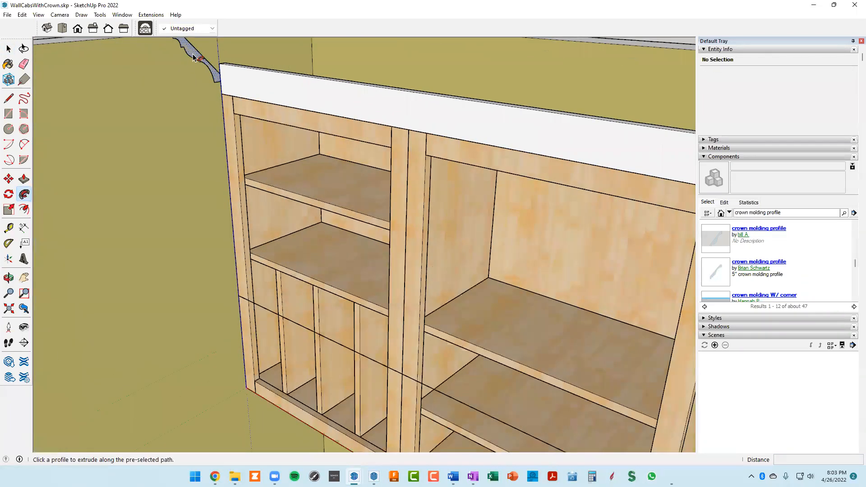
left_click(194, 58)
scroll(193, 60, "down", 8)
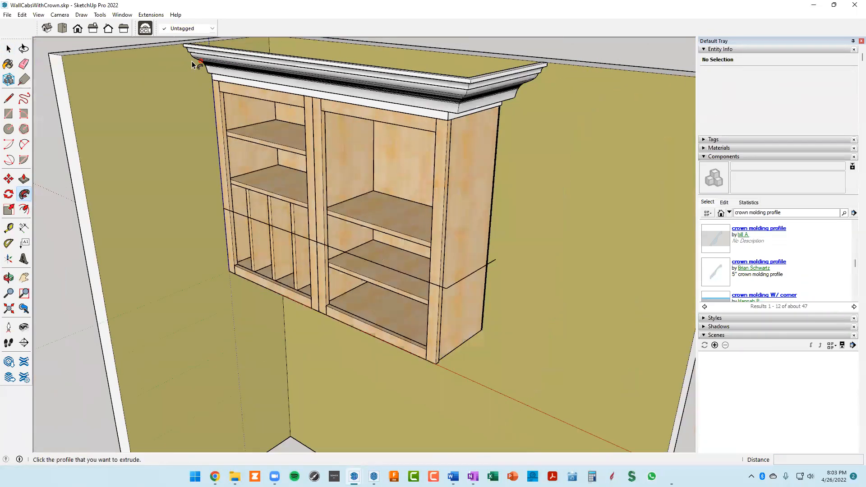
Delete the leftover sweep path edges running across the cabinet fronts and along the exposed cabinet side.
middle_click(218, 72)
middle_click_drag(218, 73, 193, 64)
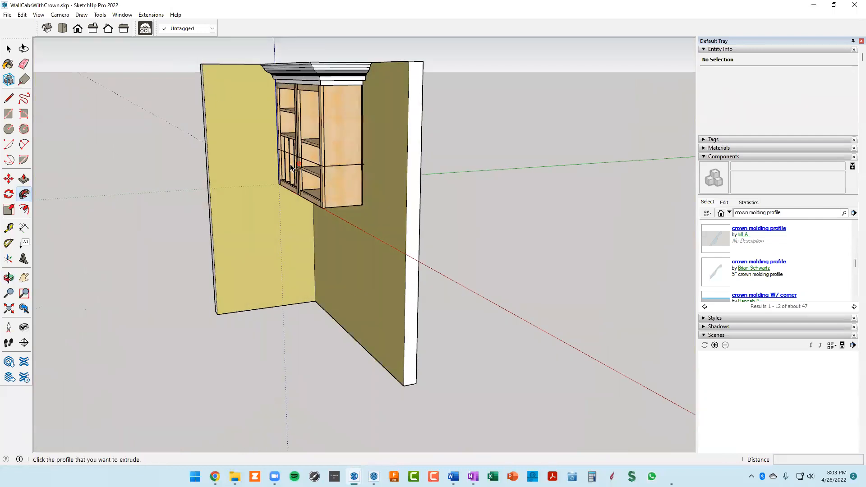
scroll(336, 161, "up", 5)
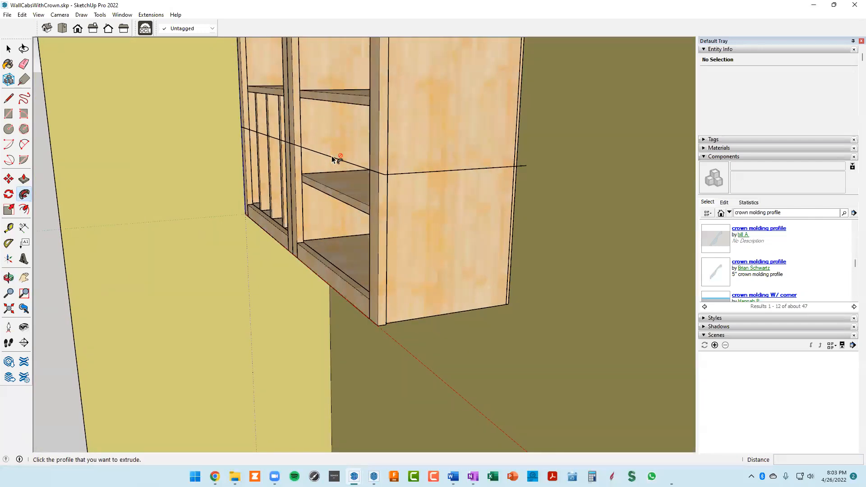
middle_click_drag(331, 155, 273, 147)
key("Escape")
key("space")
left_click(367, 305)
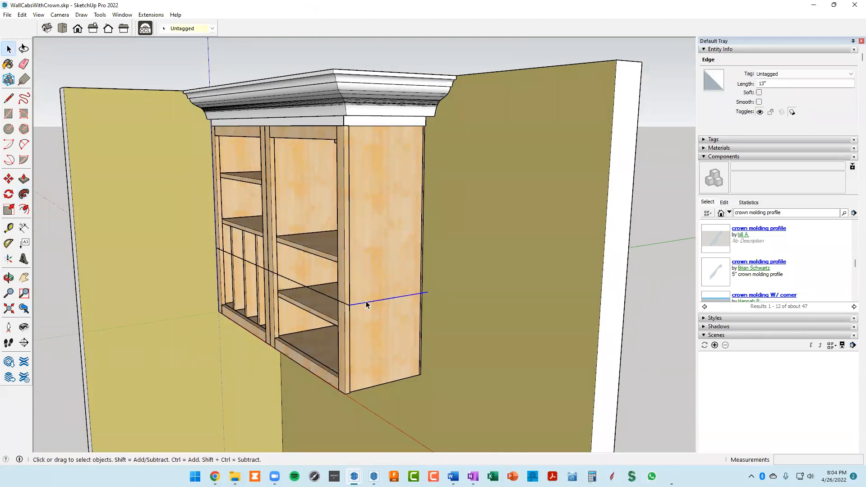
scroll(359, 299, "up", 3)
left_click(326, 302)
key("Delete")
key("Delete")
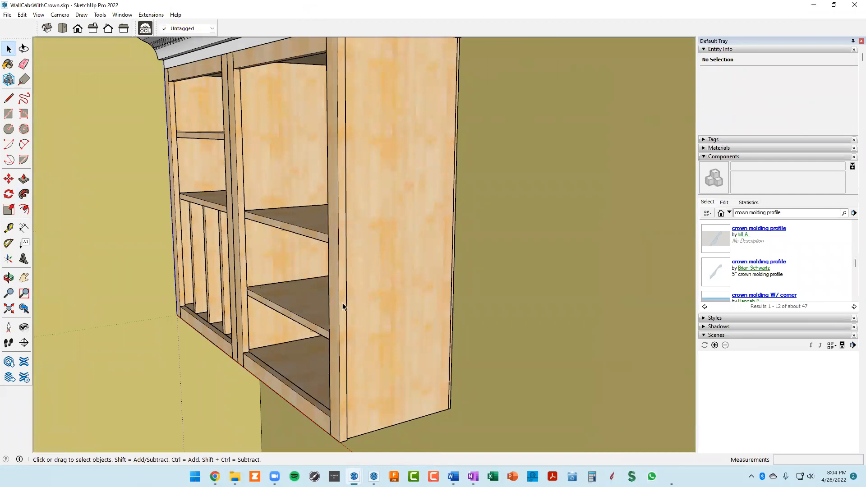
Examine the fine edge lines on the crown molding around the cabinet's outer corner.
scroll(336, 289, "down", 3)
middle_click_drag(304, 203, 354, 162)
scroll(368, 142, "up", 4)
scroll(405, 94, "down", 2)
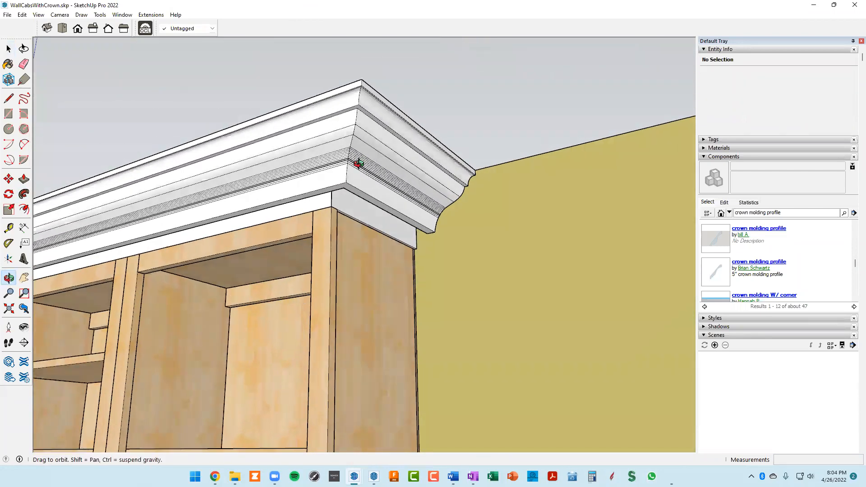
scroll(350, 155, "up", 5)
scroll(350, 164, "down", 4)
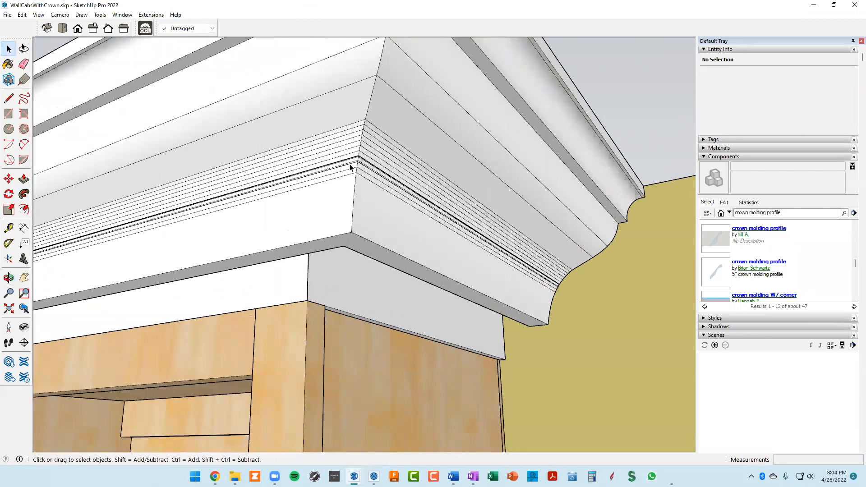
middle_click_drag(353, 144, 273, 168)
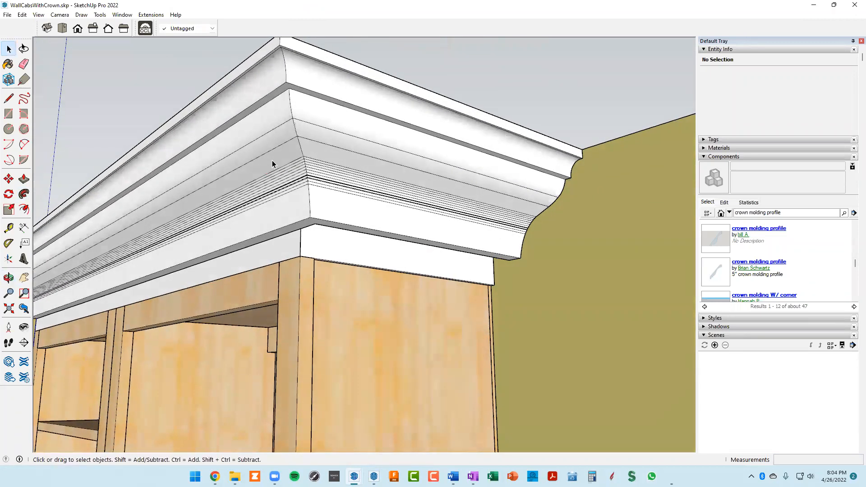
scroll(276, 167, "up", 4)
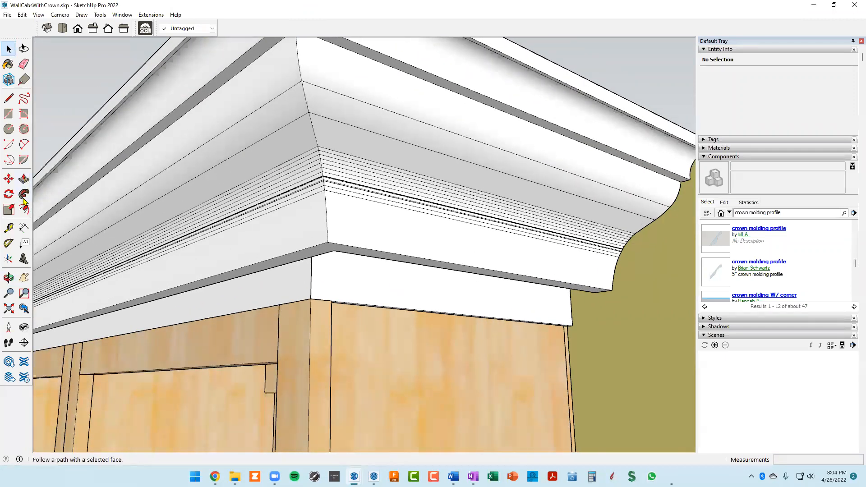
Soften and smooth the closely spaced edge lines along the crown molding's lower curve on both sides of the corner.
left_click(24, 63)
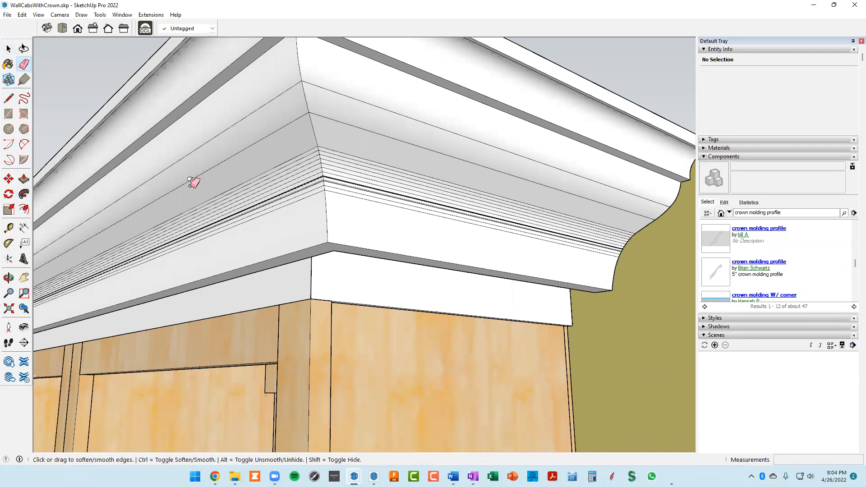
left_click_drag(232, 185, 249, 210, "ctrl")
mouse_move(283, 168)
left_mouse_down("ctrl")
mouse_move(288, 161)
mouse_move(313, 194)
left_mouse_up("ctrl")
left_click_drag(350, 155, 350, 185, "ctrl")
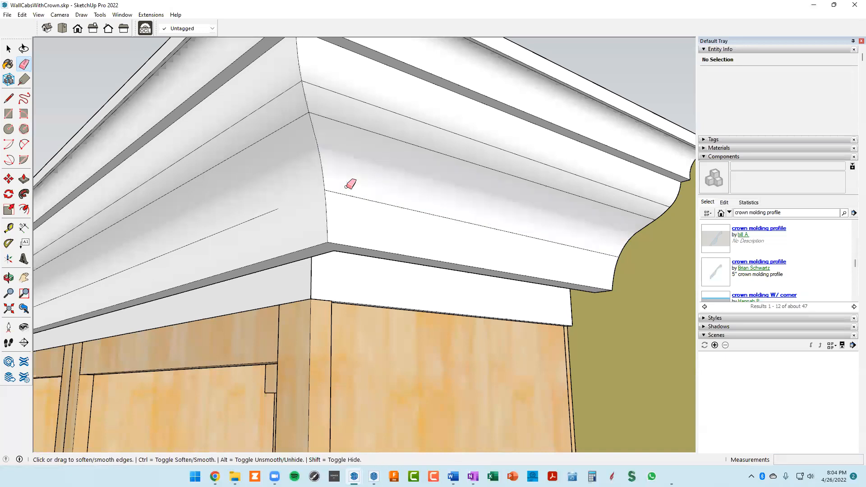
key("ctrl+z")
key("ctrl+z")
left_click_drag(298, 156, 316, 187, "ctrl")
left_click_drag(347, 149, 338, 183, "ctrl")
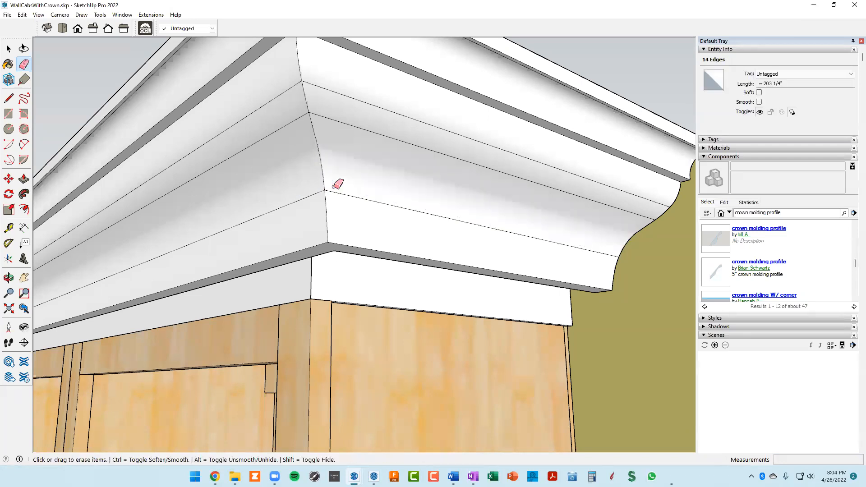
Select the entire crown molding and make it a component with the default definition name.
scroll(339, 183, "down", 3)
mouse_move(350, 174)
middle_mouse_down()
mouse_move(348, 193)
mouse_move(378, 198)
mouse_move(206, 209)
mouse_move(380, 249)
mouse_move(332, 279)
mouse_move(283, 347)
middle_mouse_up()
scroll(372, 196, "down", 4)
scroll(381, 248, "down", 4)
mouse_move(368, 295)
middle_mouse_down()
mouse_move(350, 306)
mouse_move(371, 292)
middle_mouse_up()
key("space")
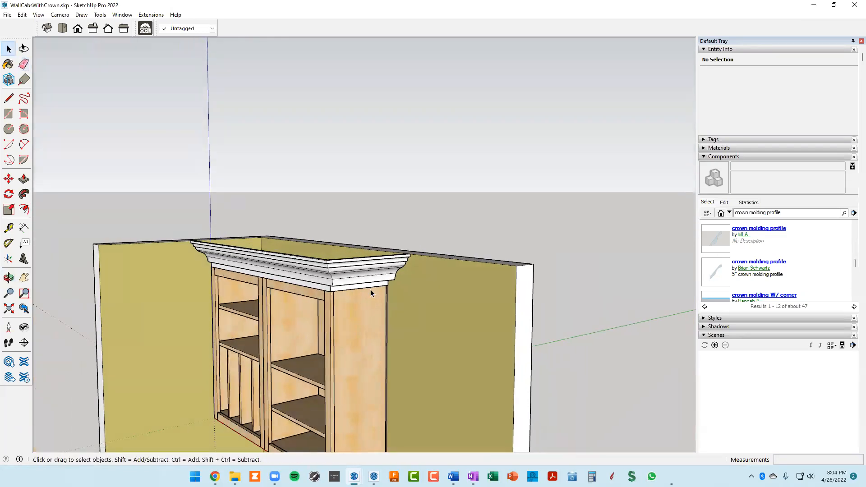
triple_click(362, 274)
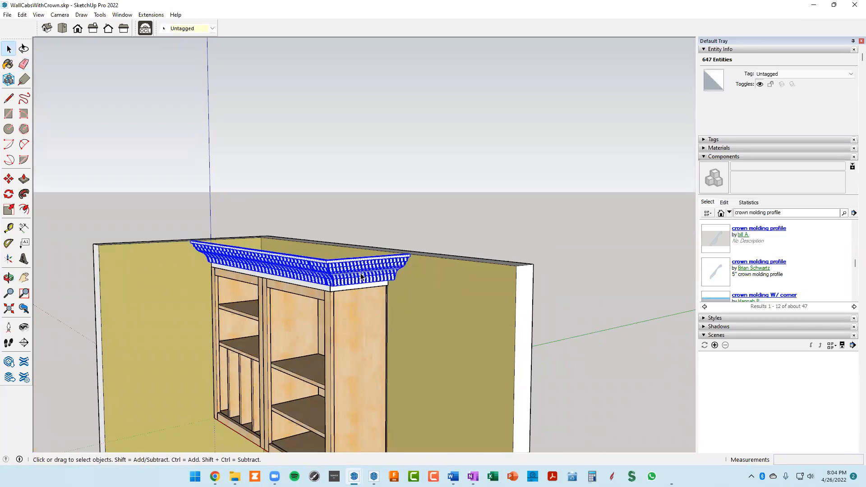
right_click(363, 269)
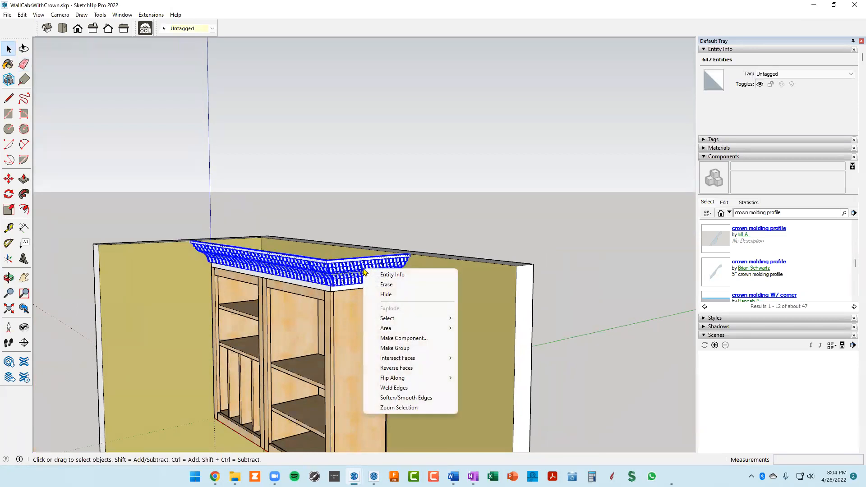
left_click(394, 343)
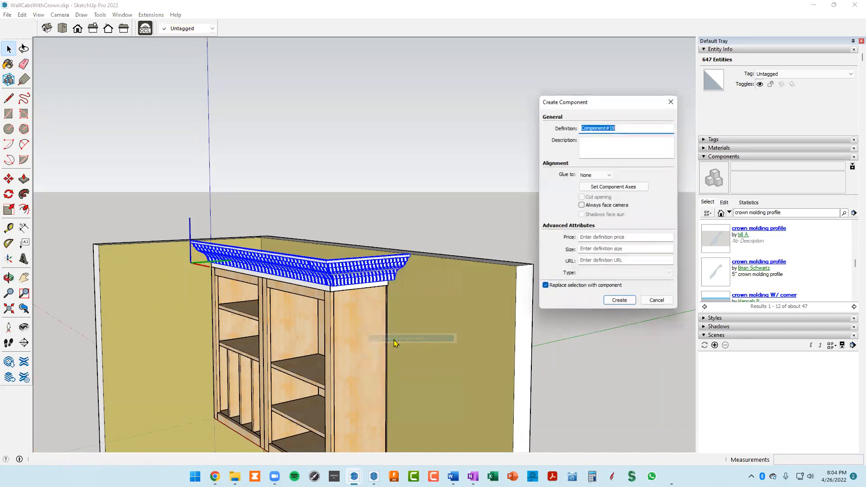
left_click(629, 299)
Edit the wall group, raise the walls' top face with Push/Pull, and close the group.
middle_click_drag(447, 287, 375, 289)
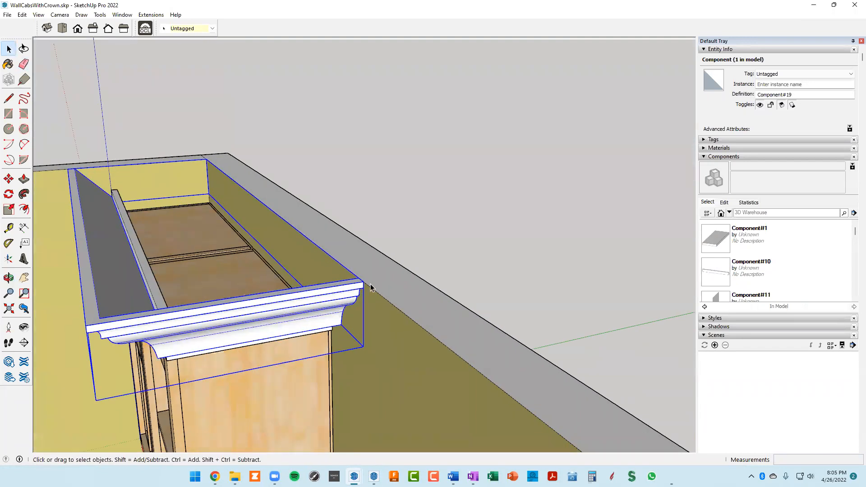
scroll(374, 288, "up", 2)
scroll(375, 285, "down", 3)
double_click(414, 299)
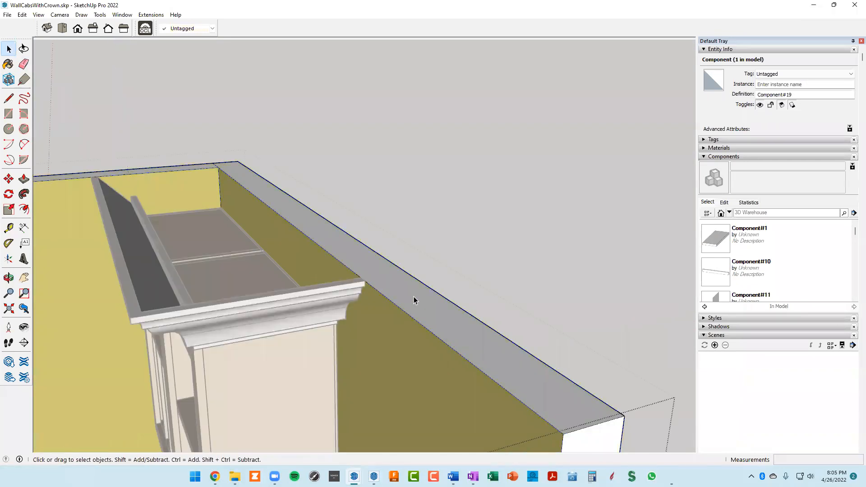
key("p")
left_click(414, 295)
left_click(412, 271)
scroll(244, 195, "up", 3)
middle_click_drag(170, 156, 288, 141)
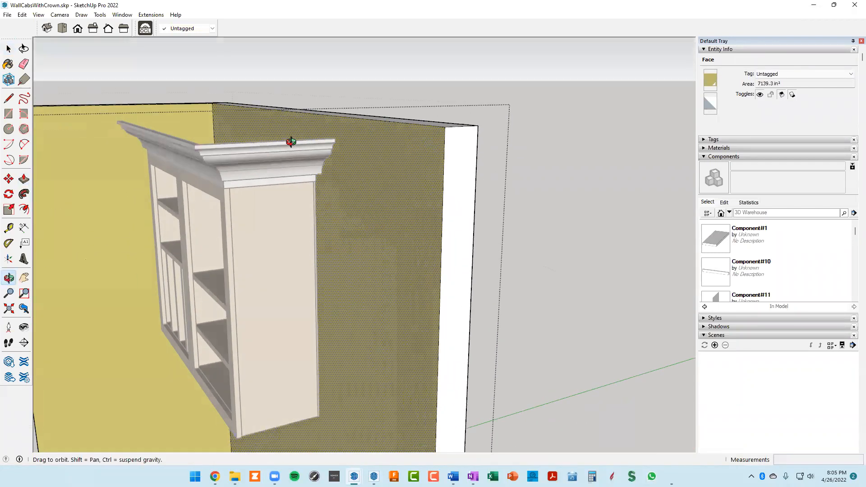
right_click(565, 189)
left_click(581, 194)
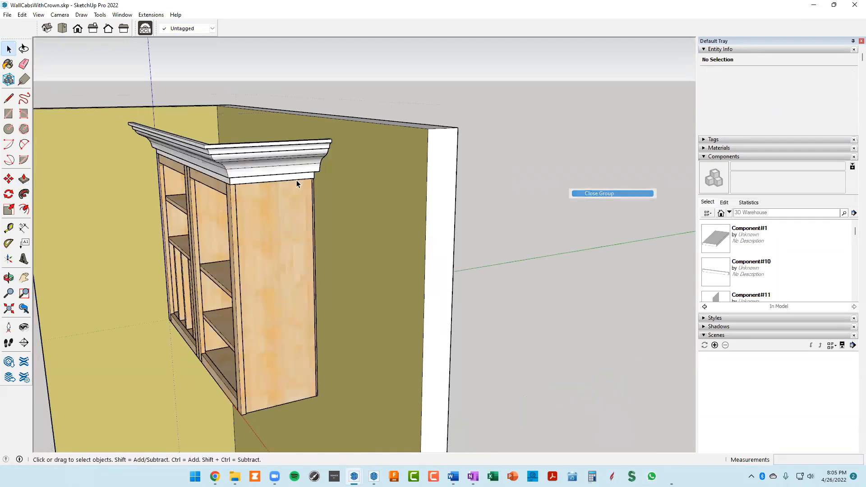
Move the crown molding component straight up from its rear top corner to the top edge of the wall.
left_click(297, 164)
scroll(325, 148, "up", 2)
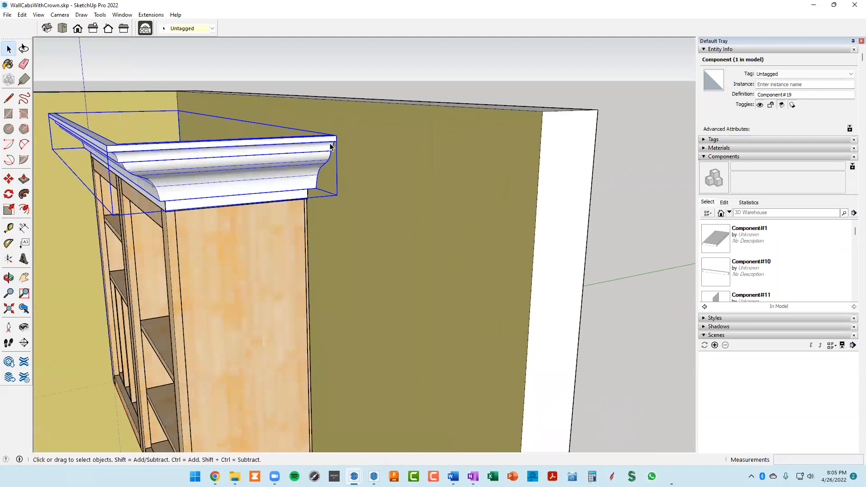
key("m")
scroll(332, 146, "up", 1)
left_click(338, 136)
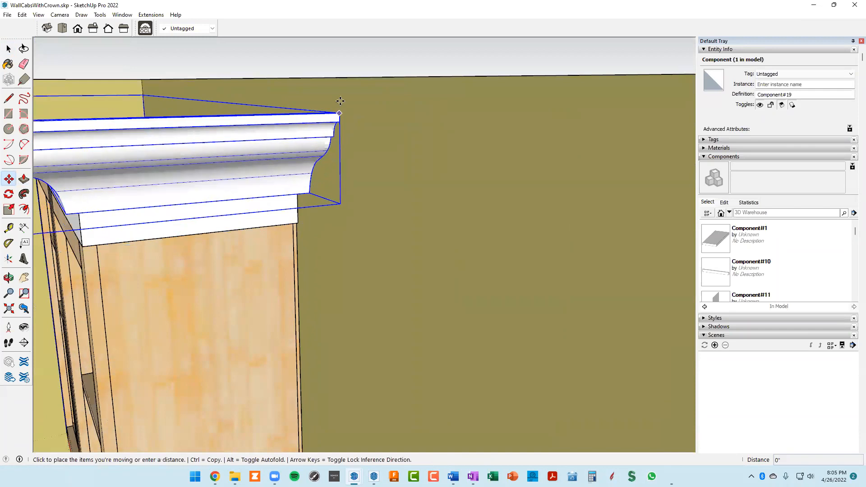
left_click(341, 79)
Open the side frieze board for editing and pull its top face up behind the raised crown molding.
middle_click_drag(272, 182, 250, 223)
key("space")
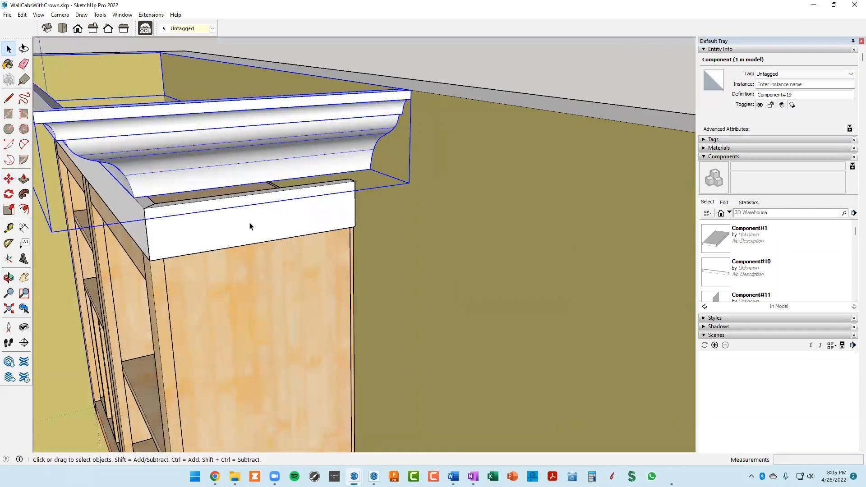
double_click(249, 221)
key("p")
scroll(249, 206, "up", 3)
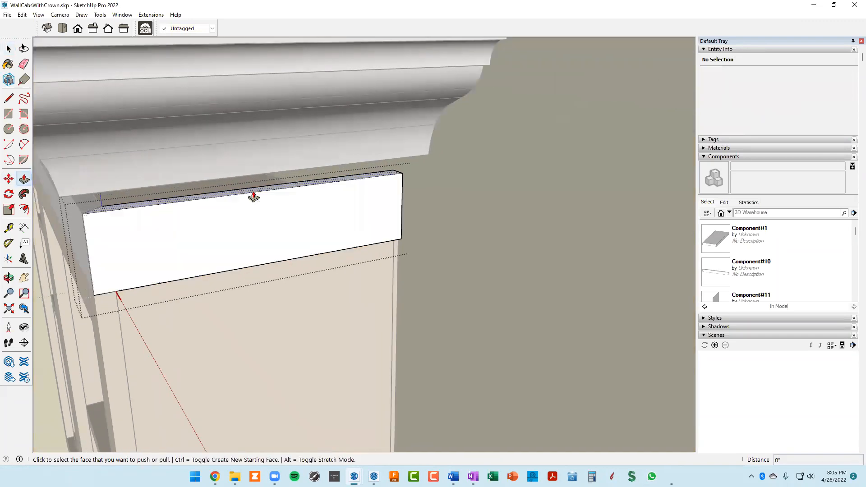
left_click(253, 196)
middle_click_drag(251, 164, 449, 220)
left_click(429, 229)
middle_click_drag(429, 267, 175, 243)
Pull the front frieze board's top face up 1 11/16" to match the side board, and close the component.
key("space")
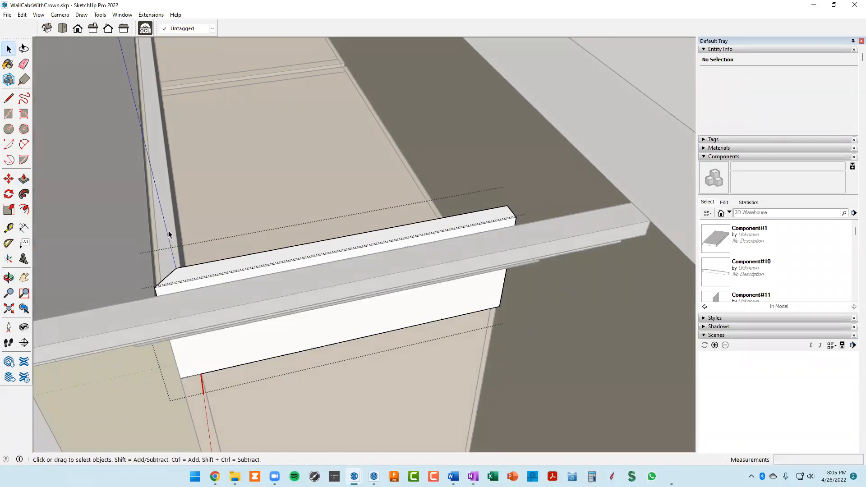
double_click(169, 232)
key("p")
left_click(170, 241)
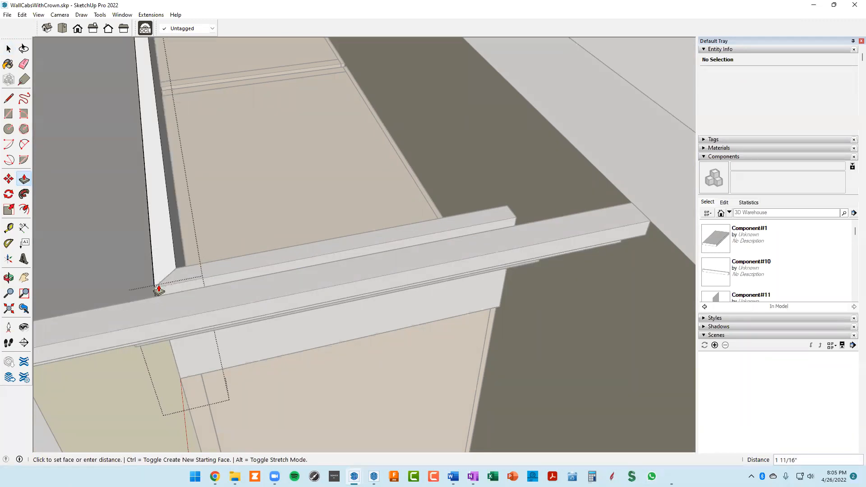
left_click(163, 287)
scroll(166, 284, "down", 2)
scroll(166, 284, "down", 3)
right_click(427, 160)
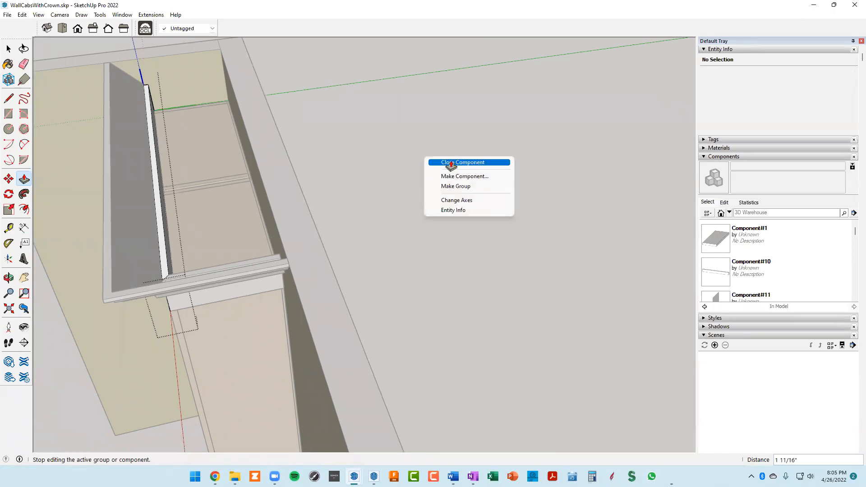
left_click(449, 163)
Sample the Wood Bamboo material from the cabinet and paint the frieze boards and crown molding with it.
middle_click_drag(303, 214, 389, 50)
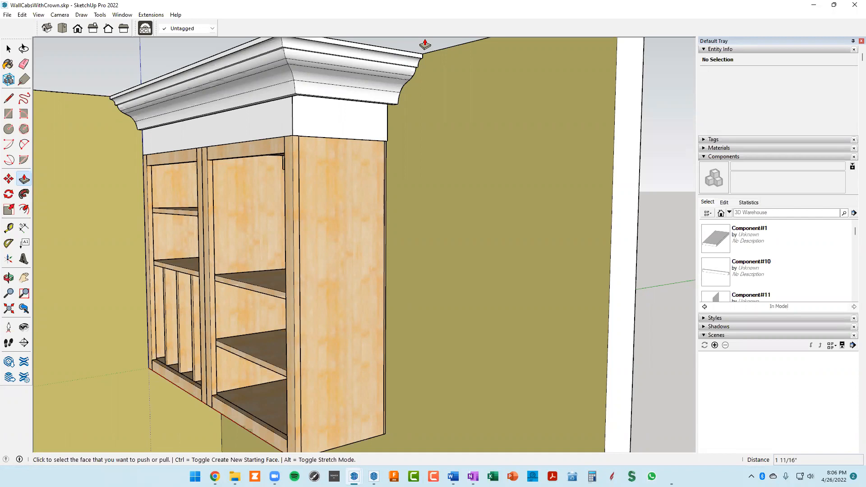
scroll(379, 93, "down", 3)
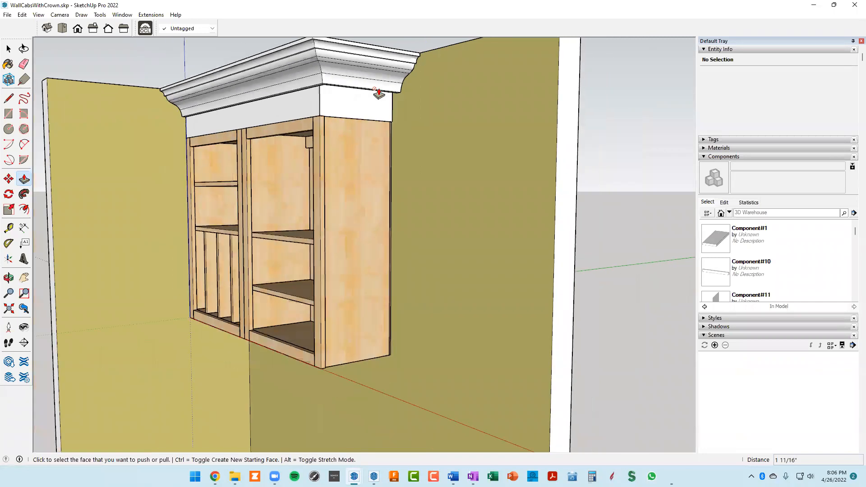
middle_click_drag(377, 119, 332, 280)
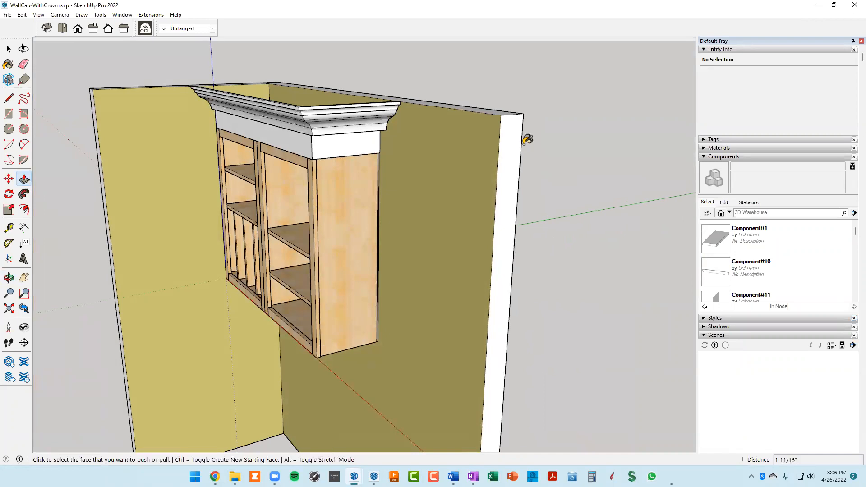
key("b")
key("alt")
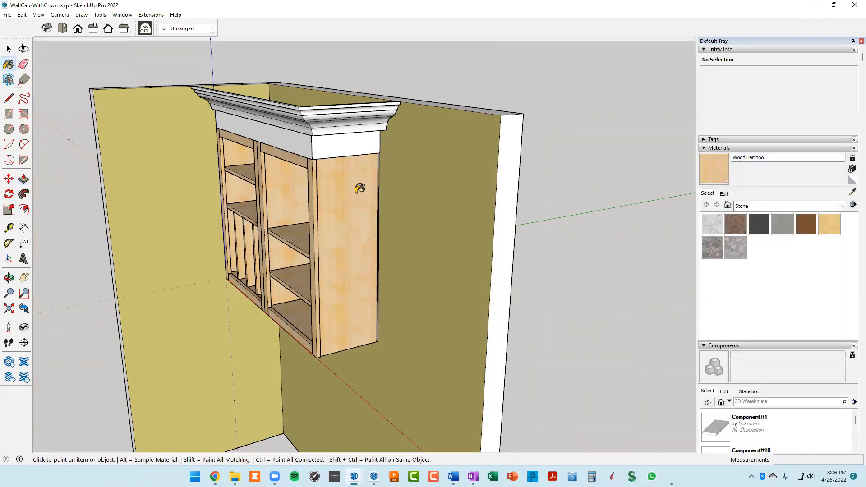
left_click(349, 144)
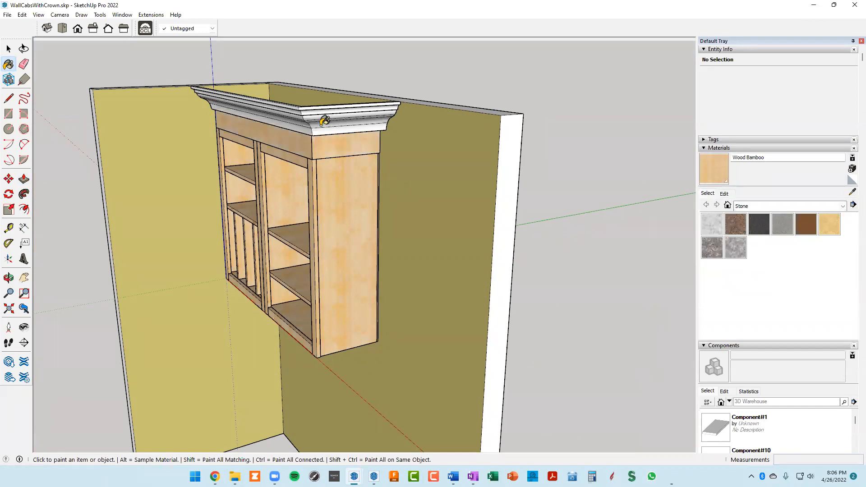
left_click(329, 120)
mouse_move(346, 136)
middle_mouse_down()
mouse_move(491, 45)
mouse_move(258, 164)
middle_mouse_up()
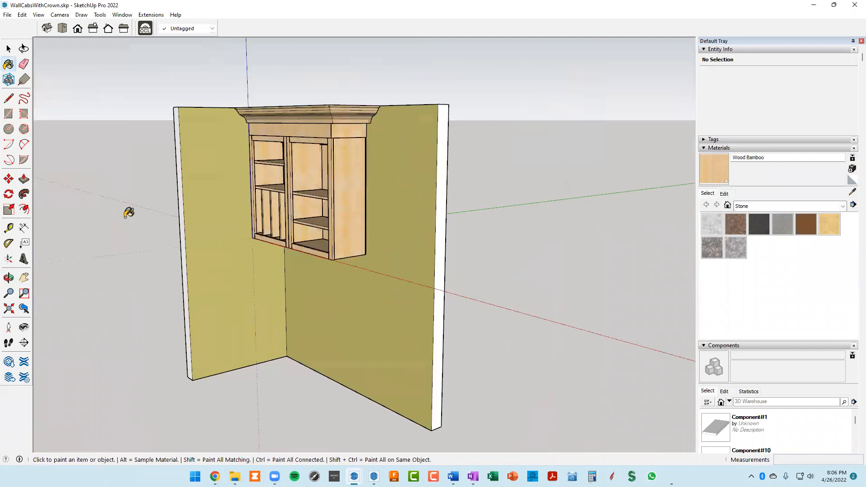
right_click(126, 219)
key("Escape")
Select the face frame stile at the cabinet's outer corner and open the Wood Bamboo material for editing.
scroll(345, 162, "up", 4)
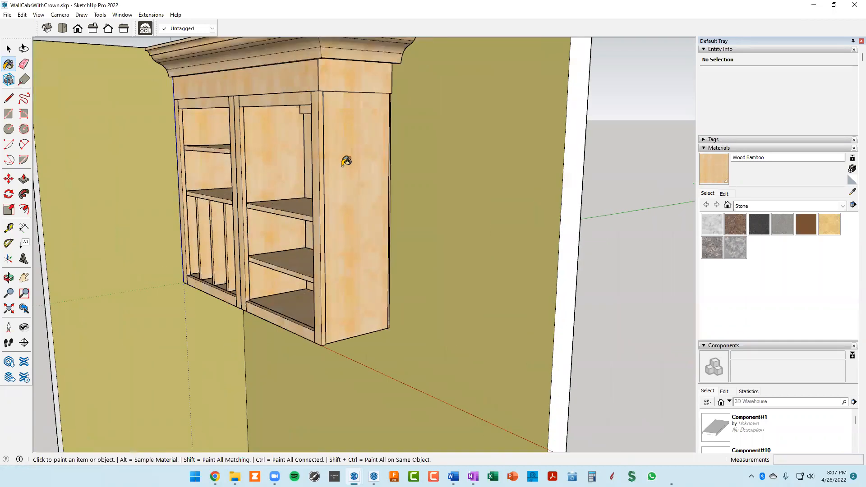
scroll(346, 162, "up", 2)
scroll(329, 206, "down", 1)
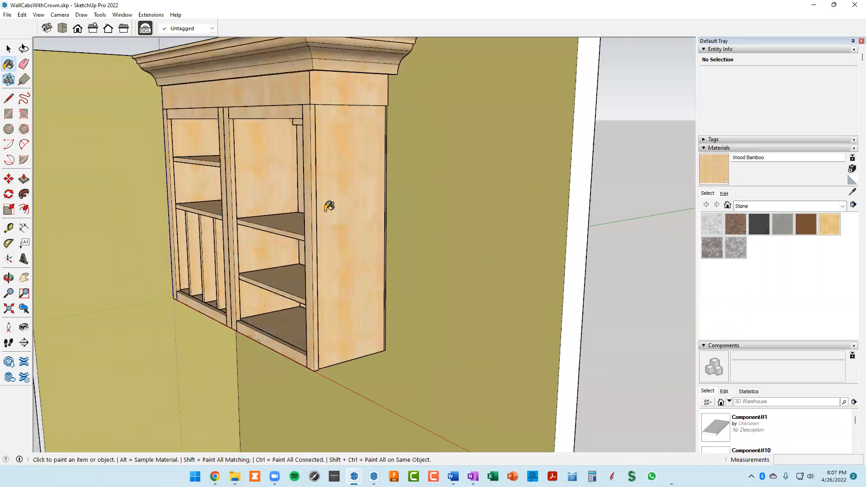
scroll(329, 207, "down", 1)
key("space")
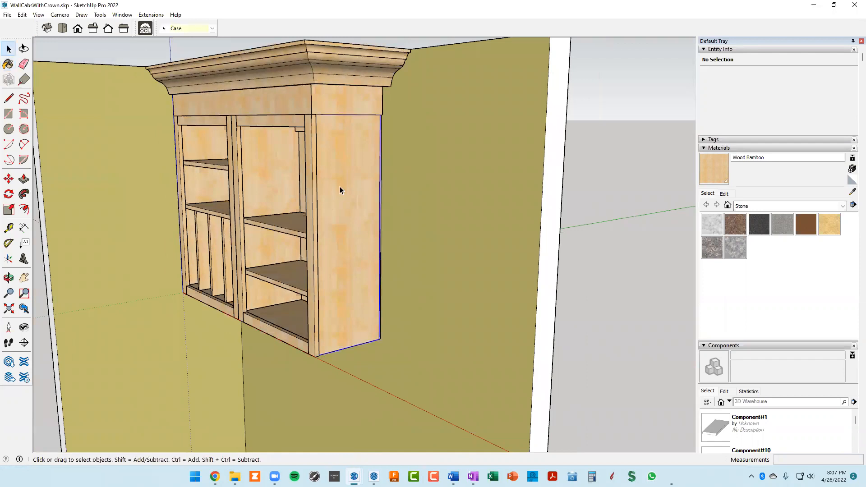
left_click(340, 189)
scroll(339, 188, "up", 2)
left_click(313, 196)
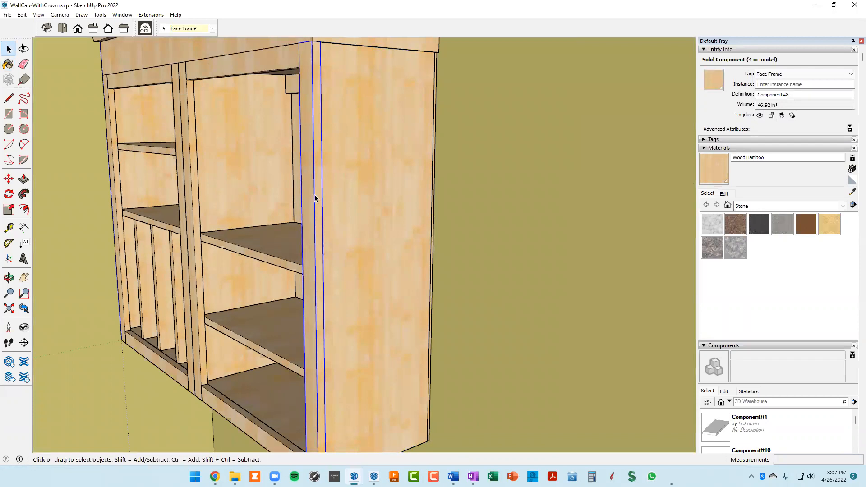
scroll(315, 197, "down", 2)
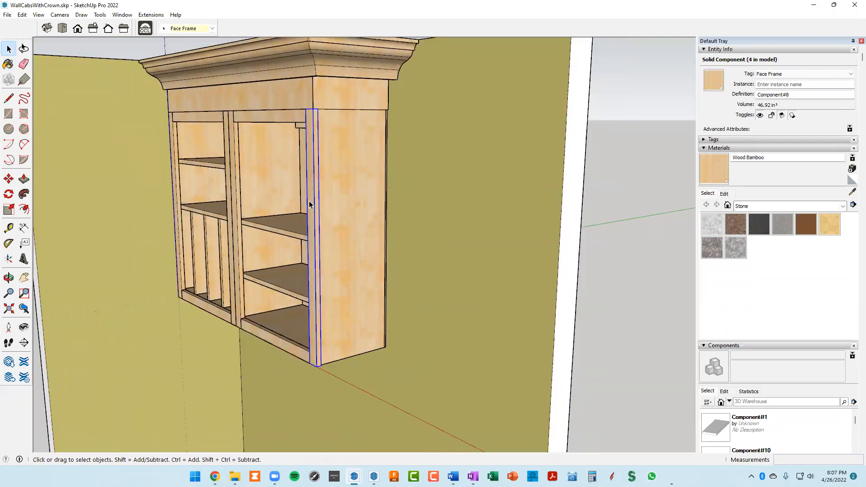
left_click(716, 177)
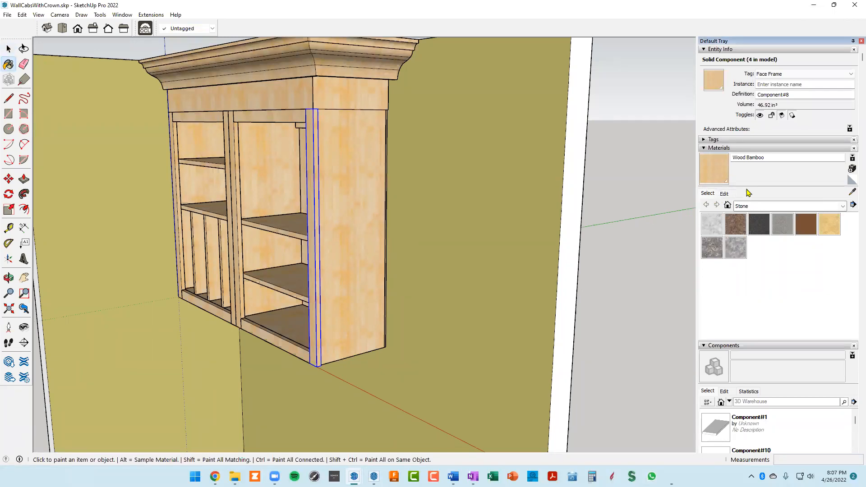
left_click(724, 194)
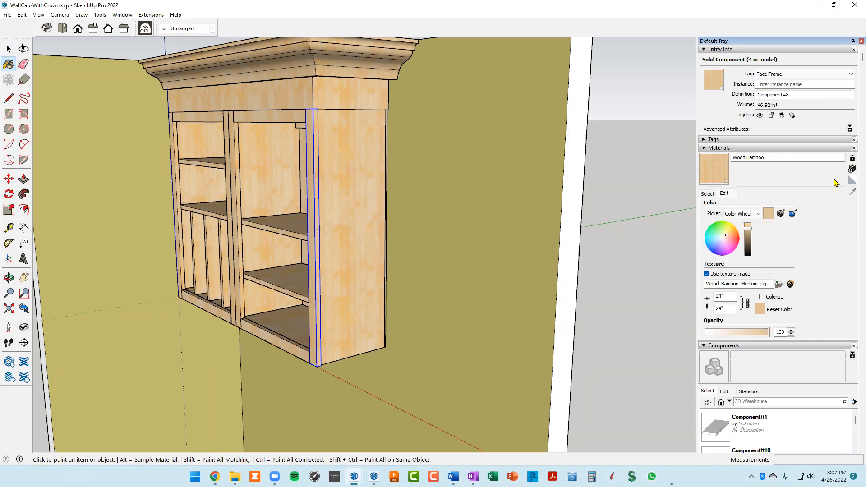
Create a new material from Wood Bamboo and name it Bamboo #2.
left_click(853, 169)
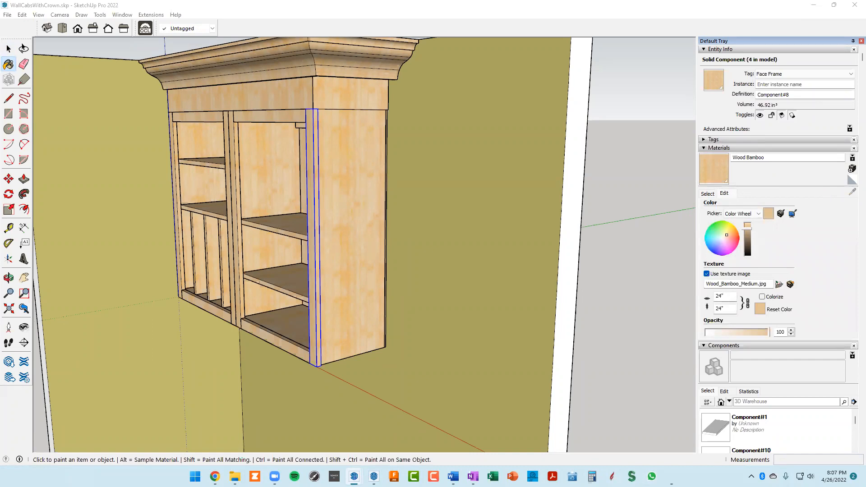
double_click(615, 135)
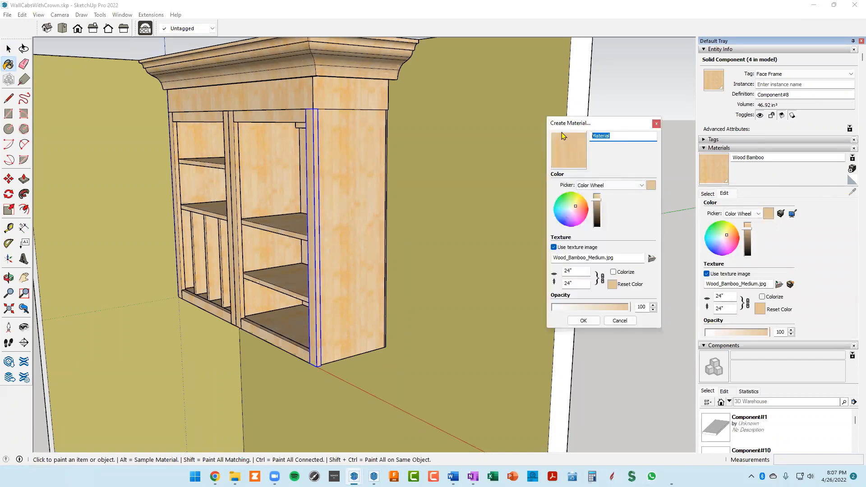
type("Bamboo #2")
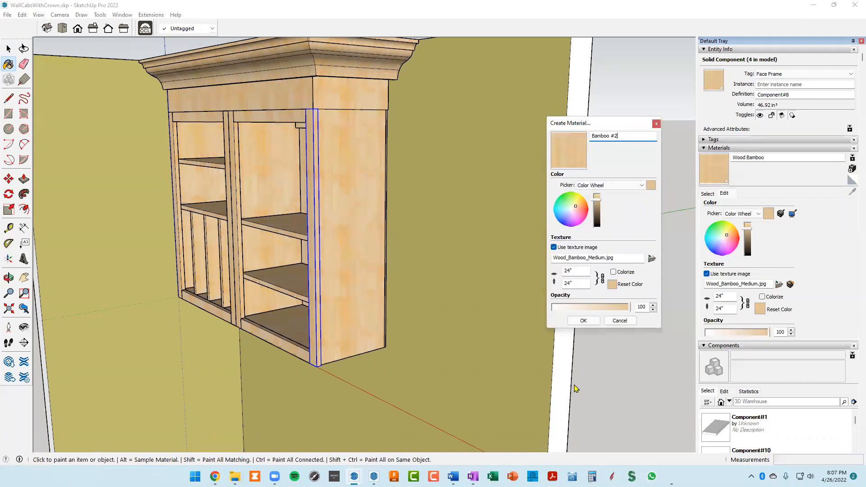
left_click(584, 321)
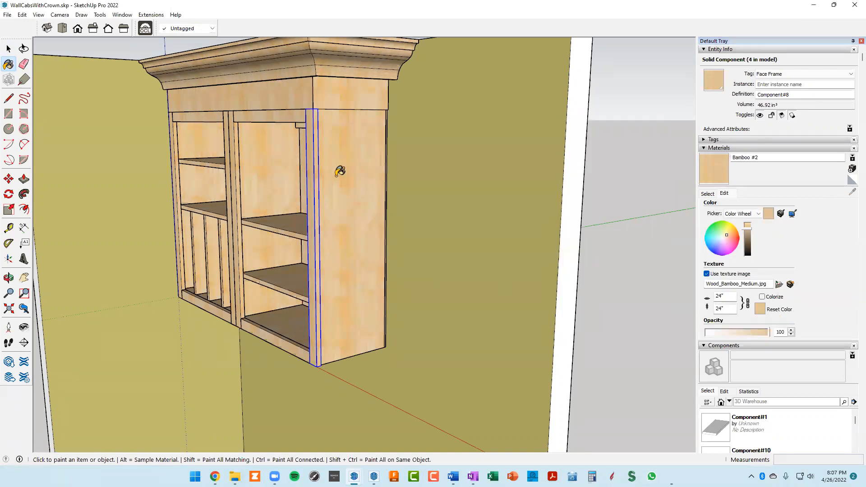
Select the case side panel on the cabinet's exposed end, next to the face frame stile.
scroll(333, 167, "up", 4)
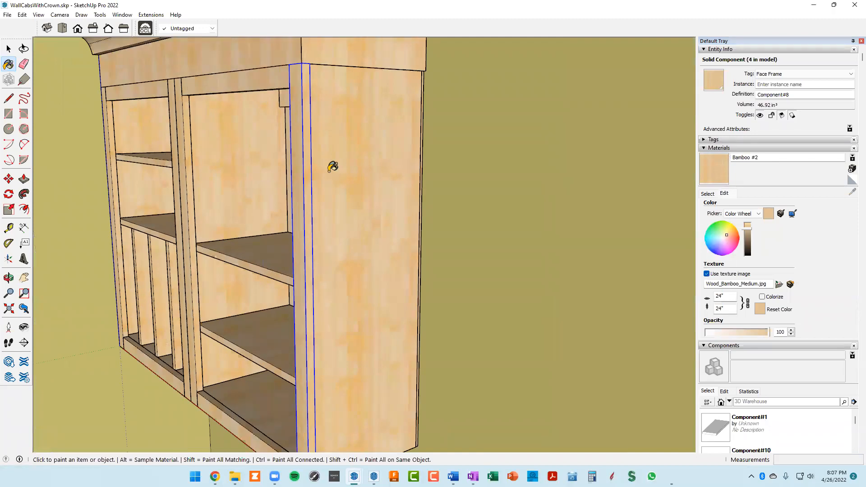
scroll(334, 167, "down", 2)
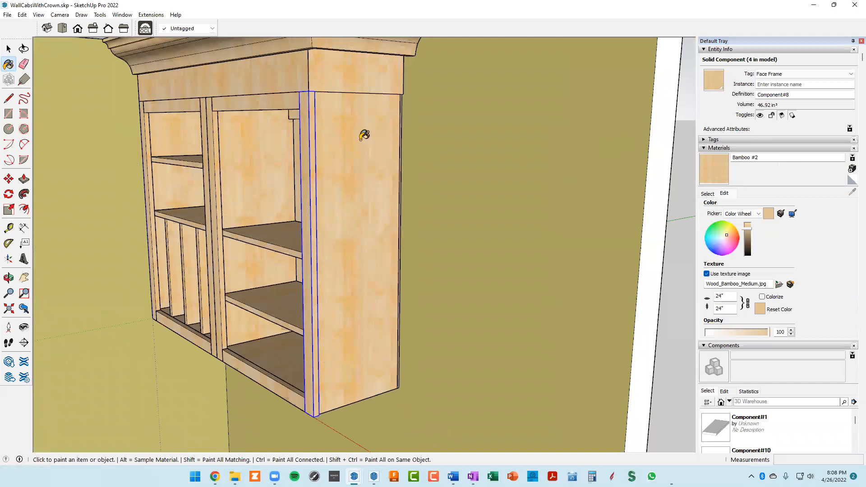
scroll(317, 126, "up", 2)
key("space")
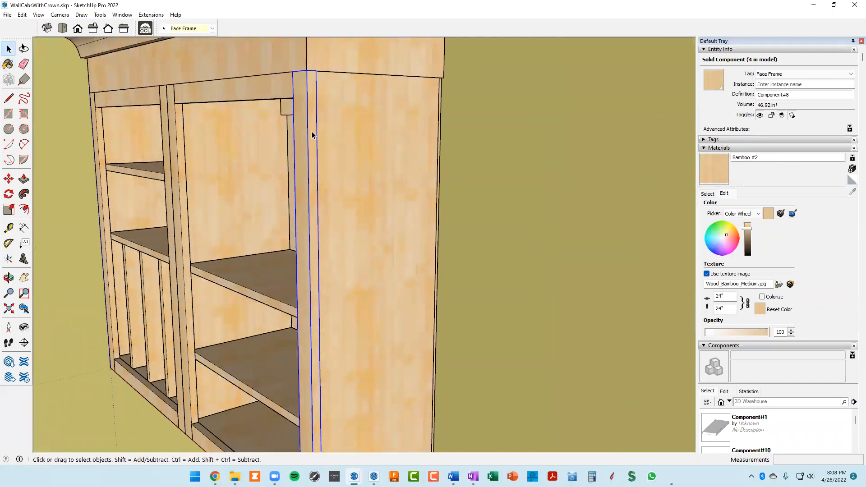
left_click(386, 148)
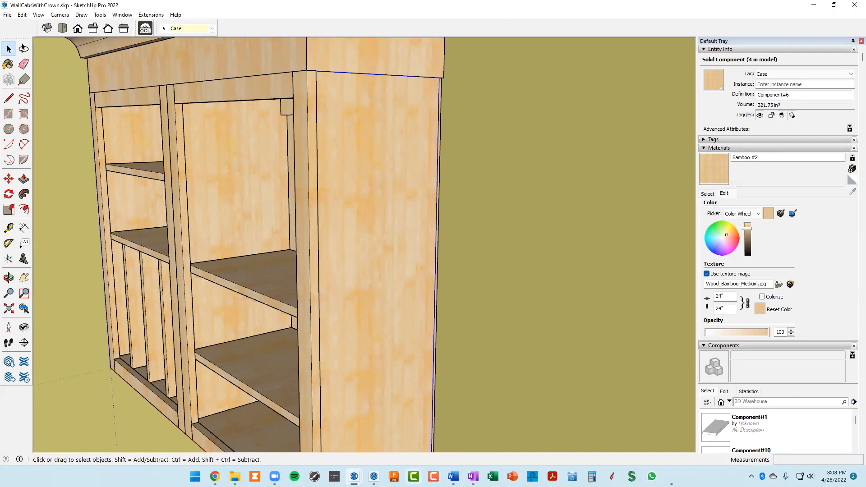
Switch to the KitchenCabinets document in LayOut and open the DRAW DETAILS page.
left_click(359, 471)
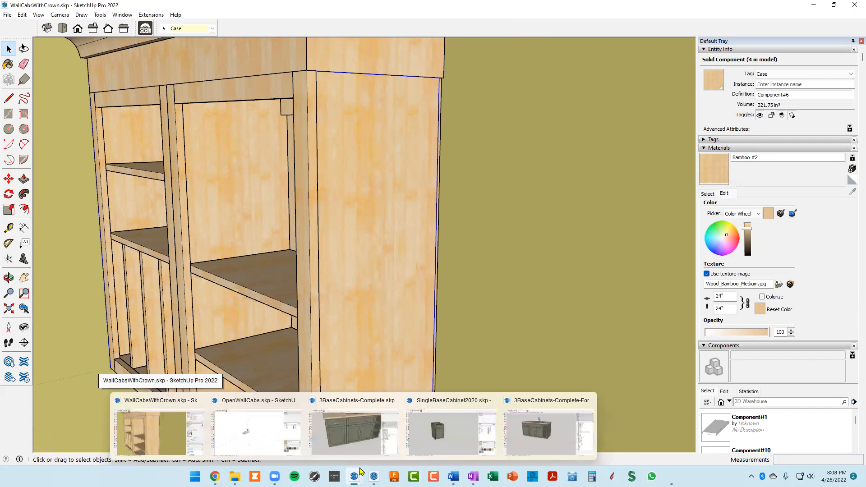
mouse_move(374, 476)
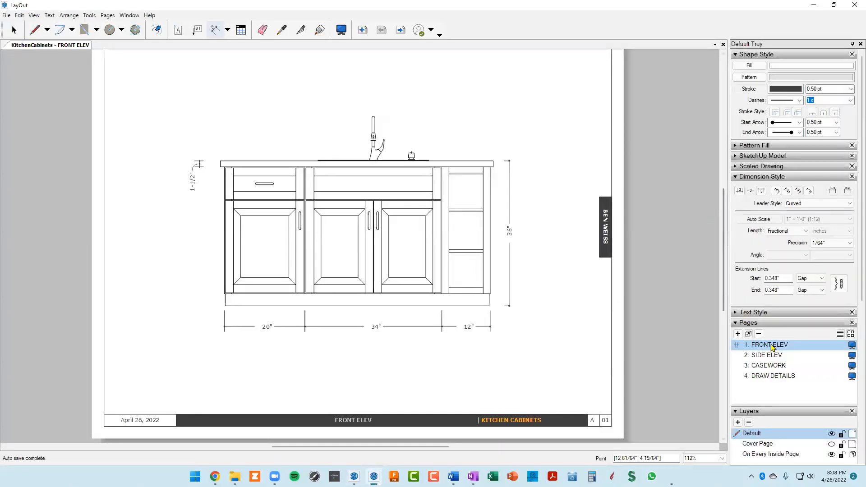
left_click(770, 376)
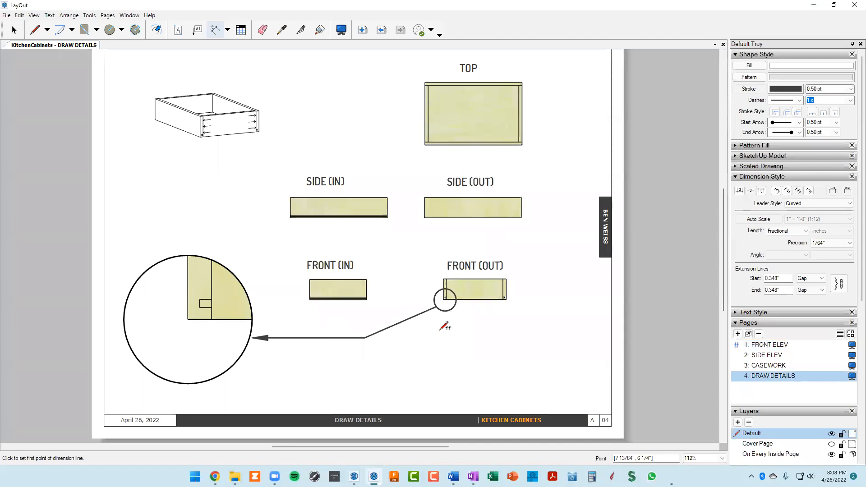
key("space")
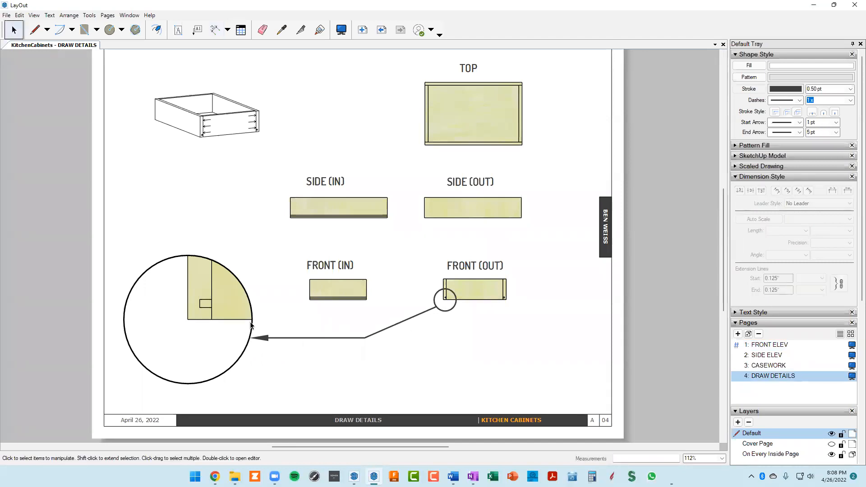
Delete the large circular joint detail, its leader arrow and the small circle on the FRONT (OUT) view.
left_click(240, 296)
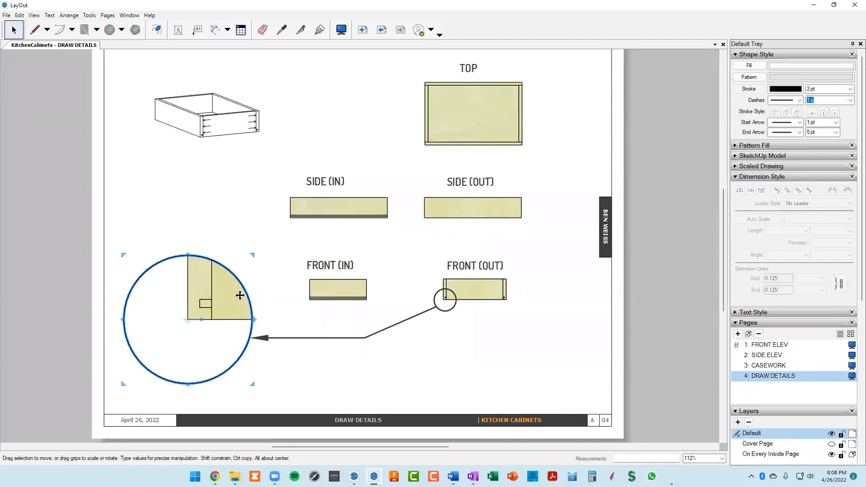
key("Delete")
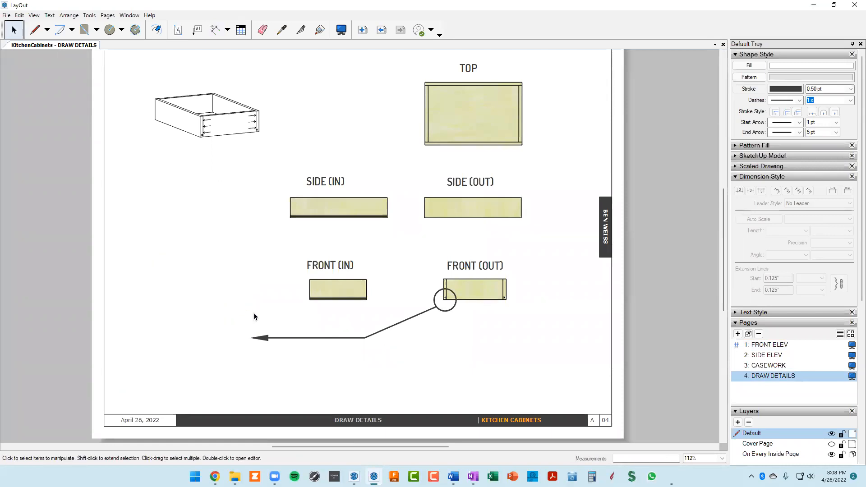
left_click(263, 339)
key("Delete")
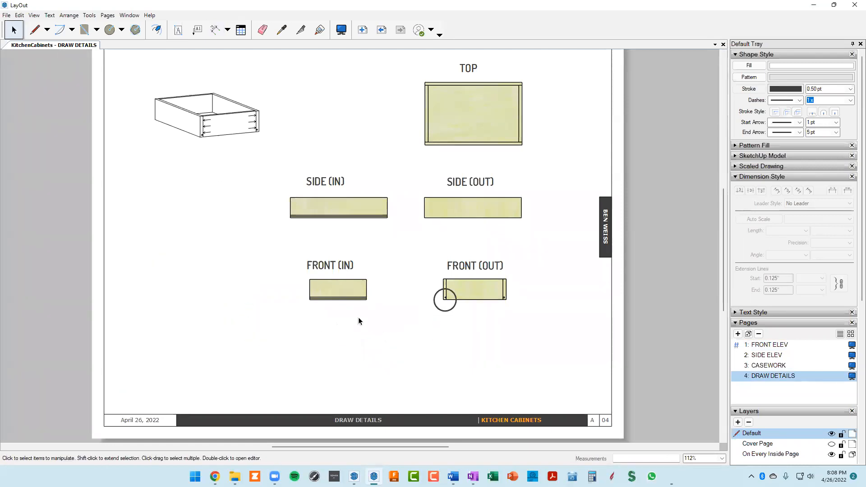
left_click(442, 311)
key("Delete")
Examine the drawer's side and front views by selecting their viewports one after another.
scroll(441, 310, "up", 2)
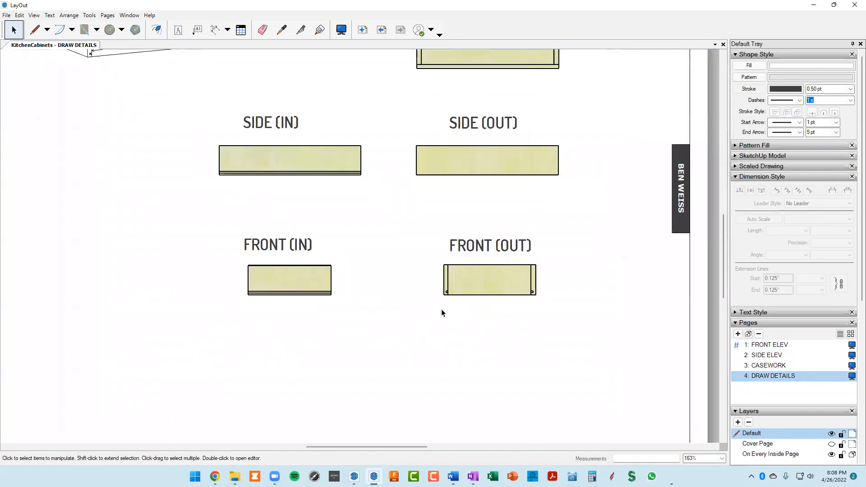
scroll(442, 309, "down", 3)
middle_click_drag(447, 305, 445, 307)
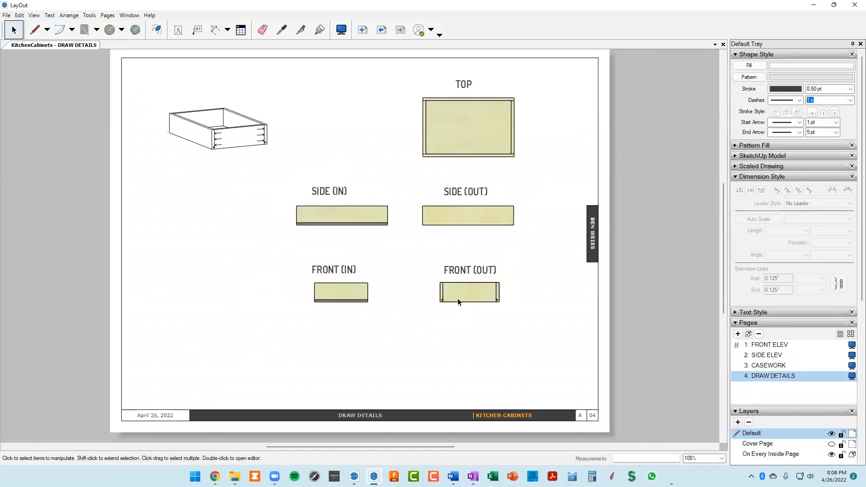
left_click(464, 292)
left_click(464, 293)
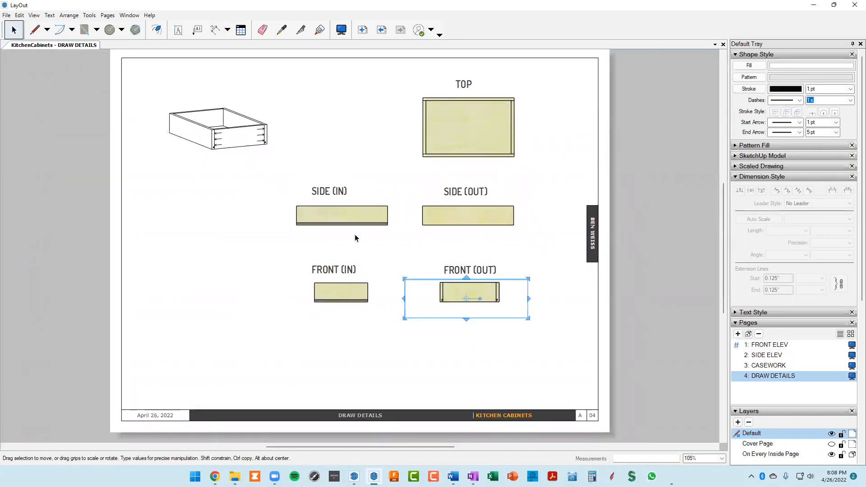
left_click(359, 218)
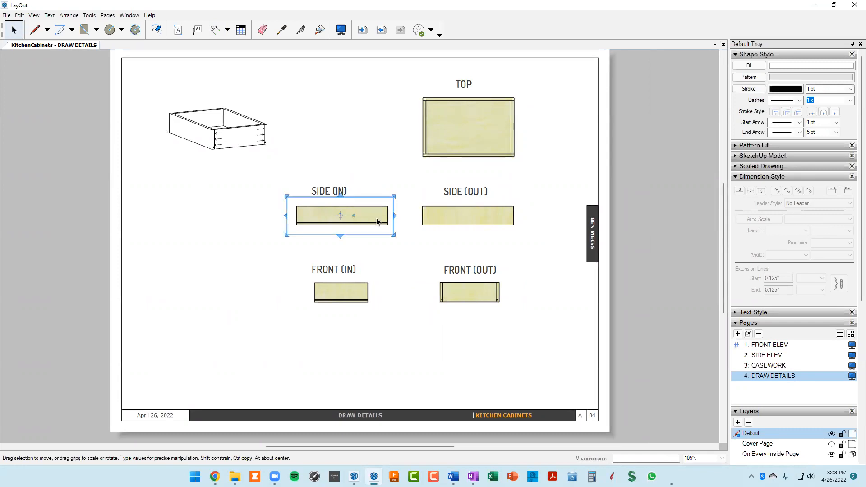
left_click(441, 218)
left_click(460, 135)
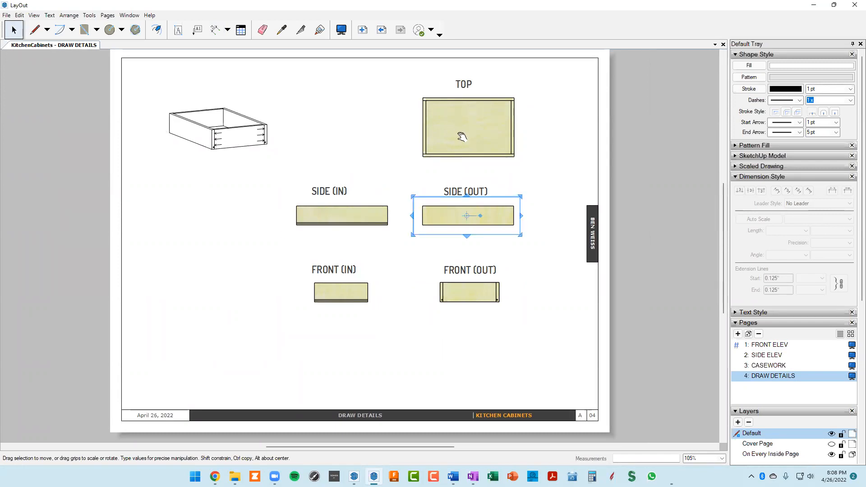
left_click(345, 287)
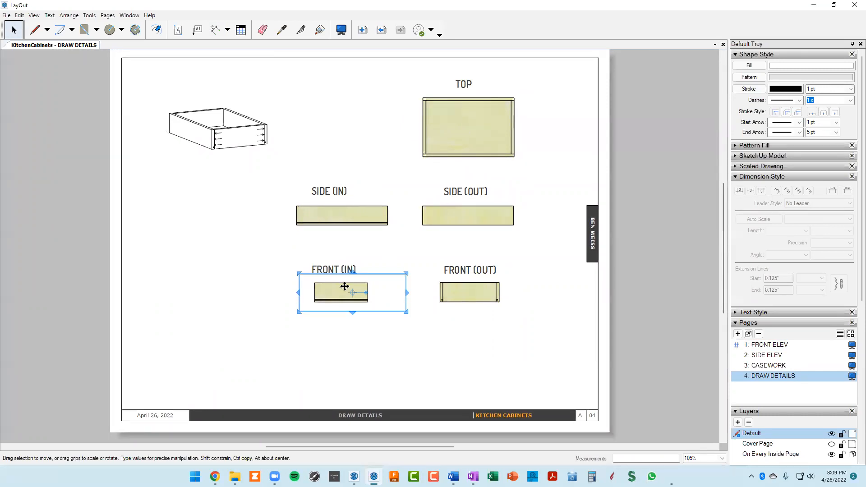
Duplicate the FRONT (OUT) viewport into the empty area beside FRONT (IN) and extend the copy's frame upward and downward.
left_click(468, 291)
scroll(467, 291, "up", 2)
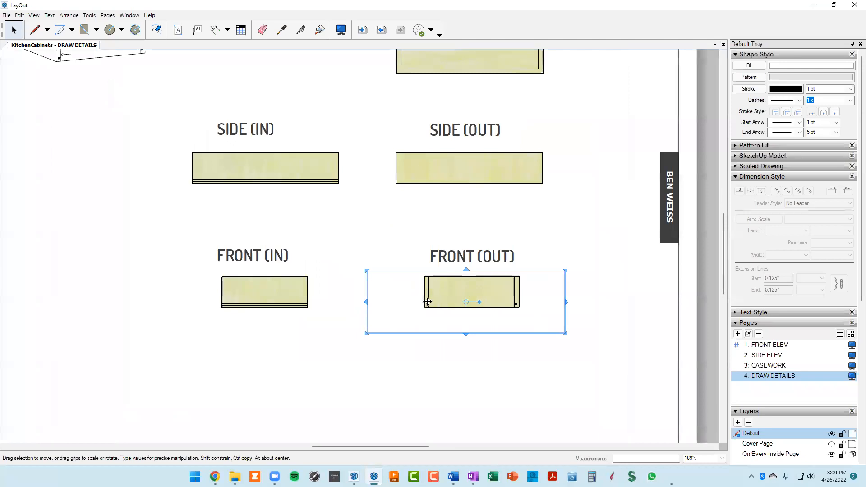
scroll(428, 302, "up", 2)
scroll(427, 301, "down", 3)
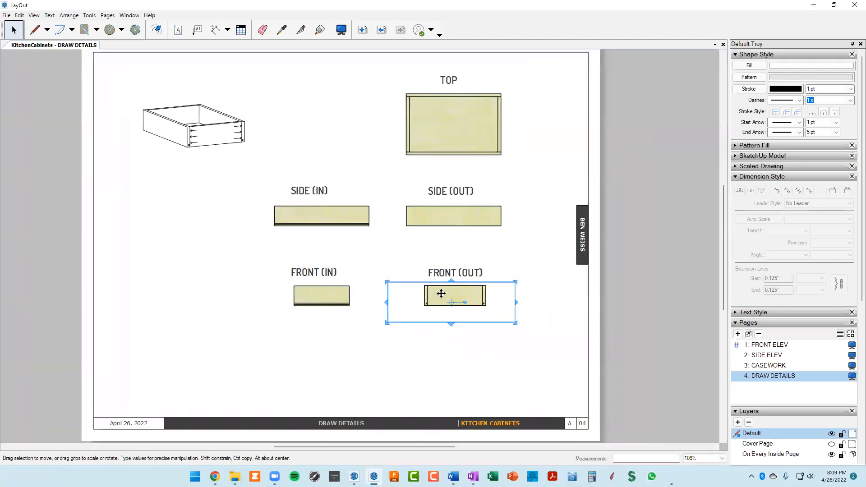
left_click_drag(442, 294, 169, 280)
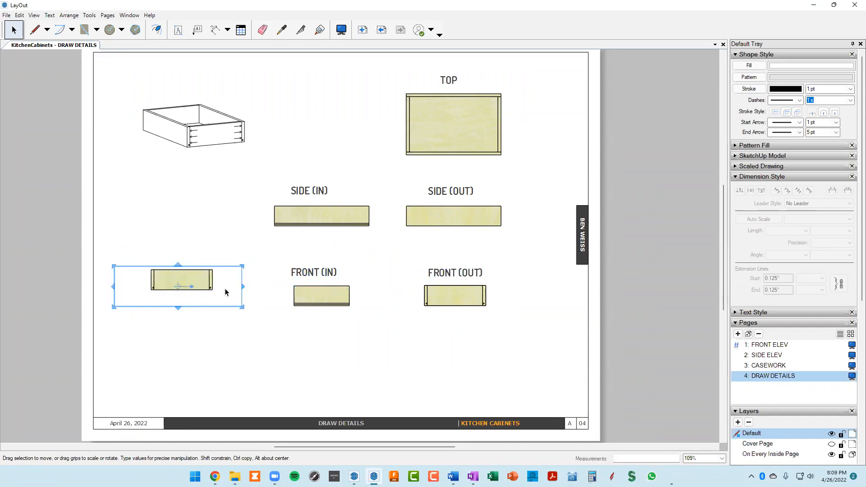
left_click_drag(179, 265, 179, 230)
left_click_drag(181, 308, 181, 336)
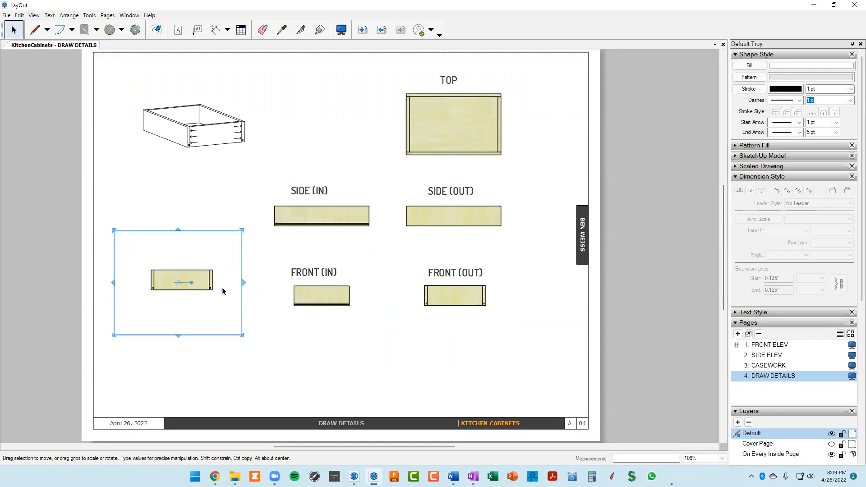
Try to enlarge the drawing in the duplicated viewport by setting its scale to 3" = 1'-0" (1:4).
scroll(182, 306, "up", 1)
scroll(183, 306, "up", 4)
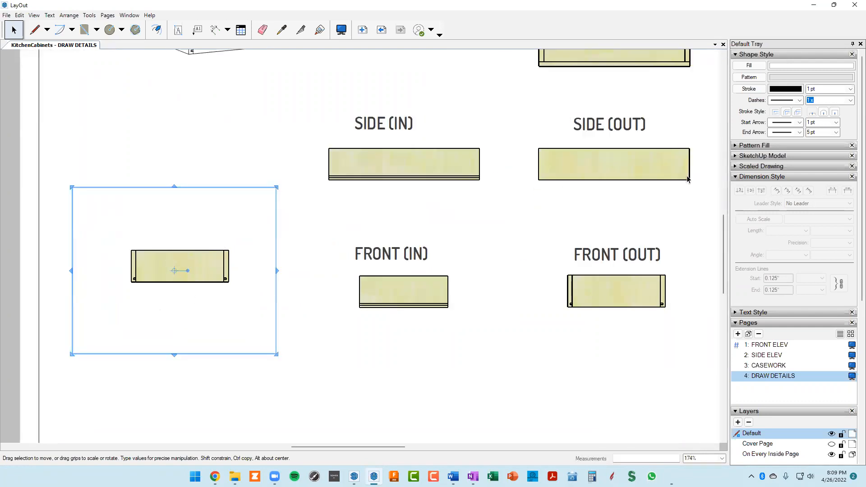
double_click(176, 272)
key("Escape")
key("Escape")
left_click(203, 262)
left_click(791, 158)
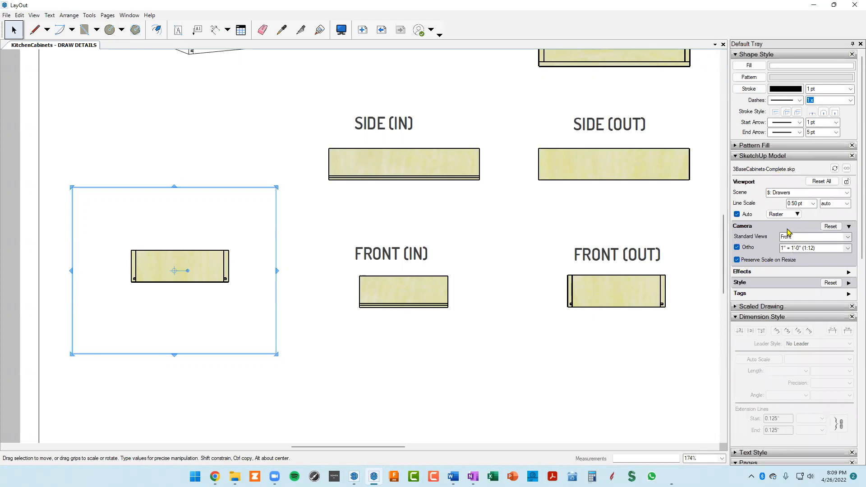
left_click(848, 249)
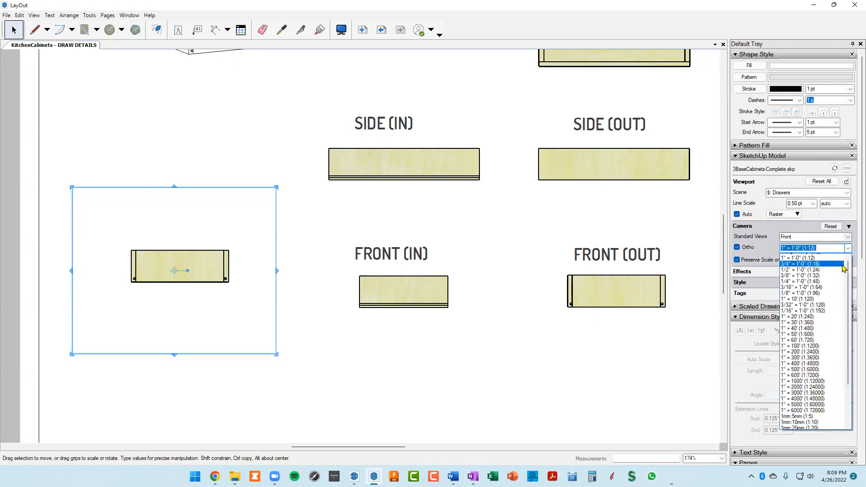
scroll(847, 271, "up", 1)
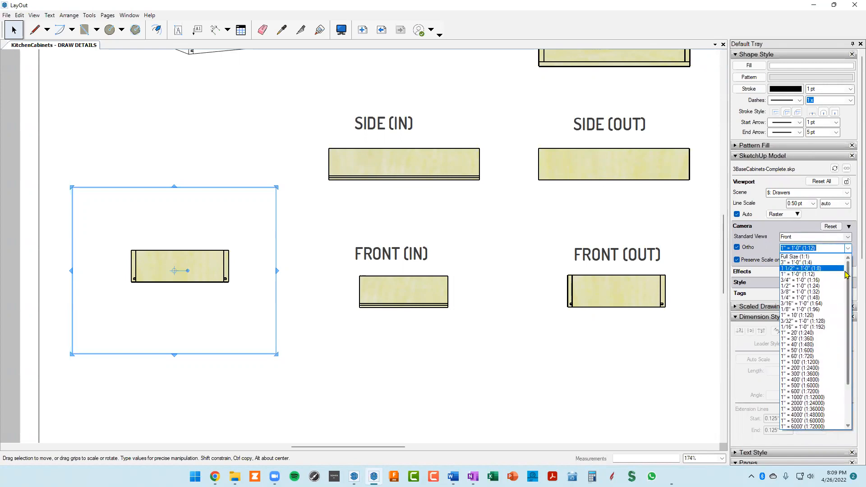
left_click(803, 263)
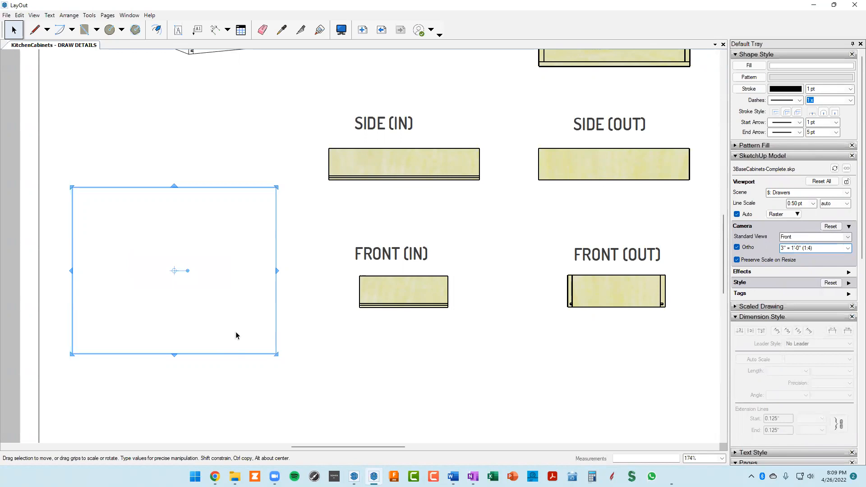
Delete the rescaled viewport and place a fresh copy of the FRONT (OUT) view in the empty area beside FRONT (IN).
scroll(192, 290, "down", 3)
key("Delete")
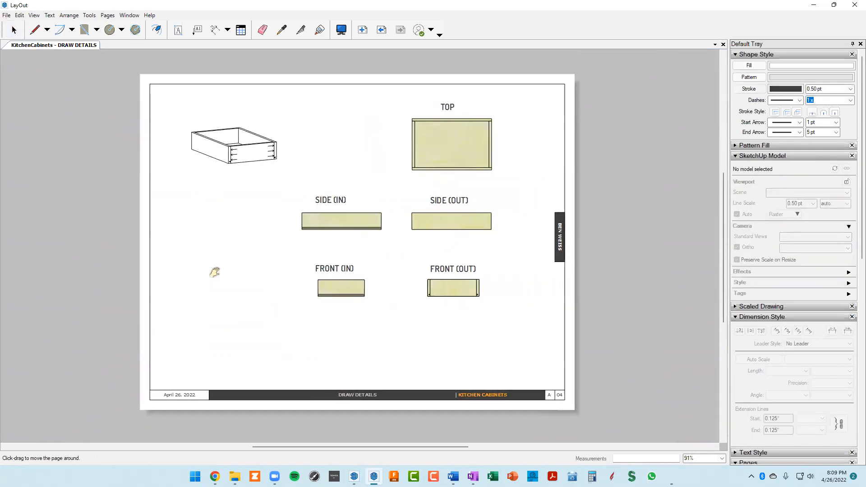
scroll(180, 276, "up", 1)
scroll(181, 272, "up", 1)
scroll(180, 272, "down", 3)
key("ctrl+v")
left_click(191, 276)
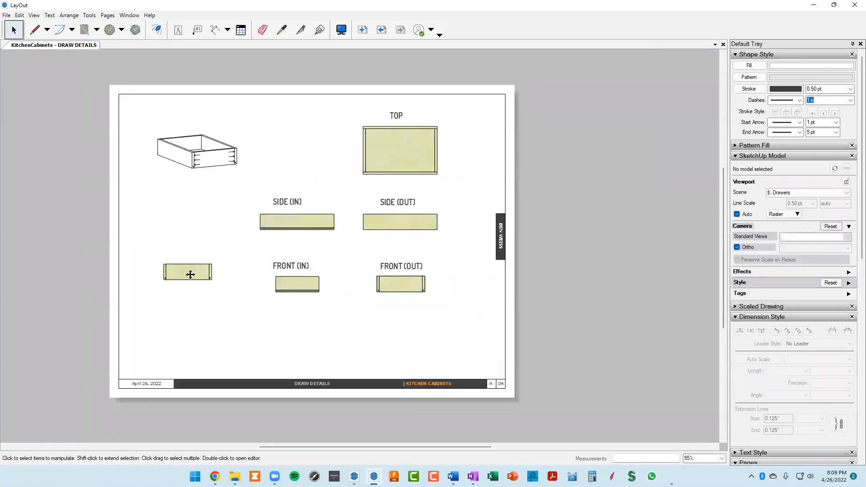
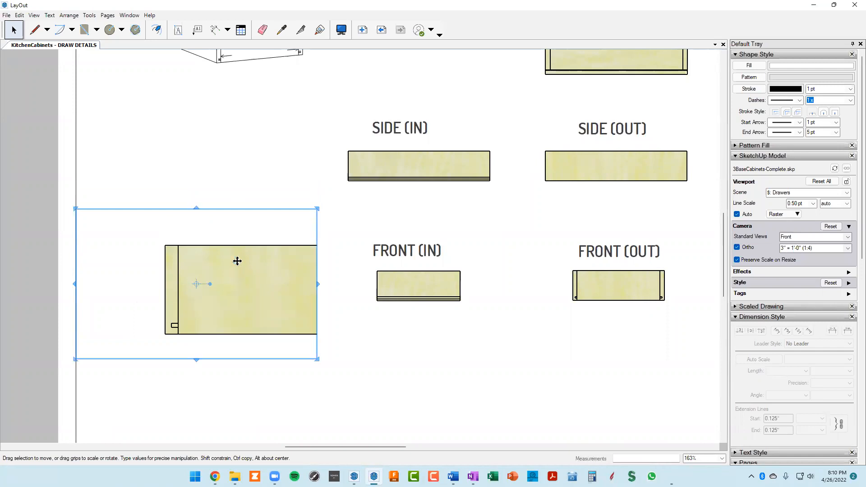
scroll(248, 226, "down", 3)
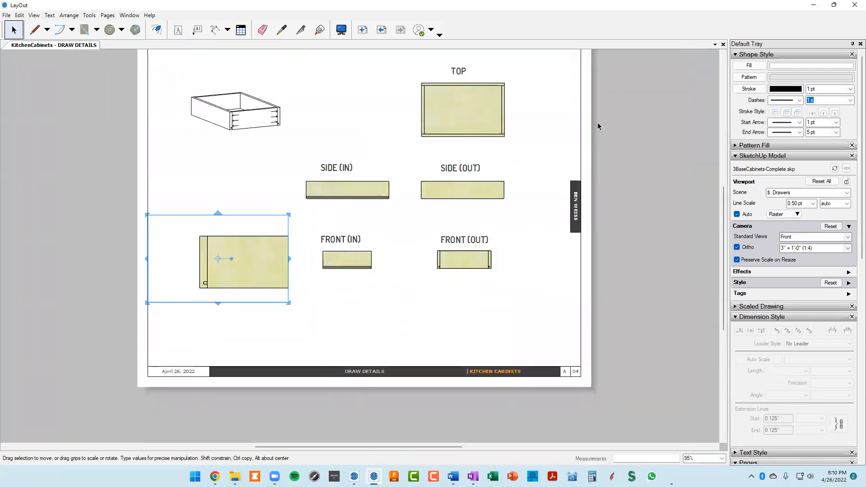
scroll(590, 93, "down", 1)
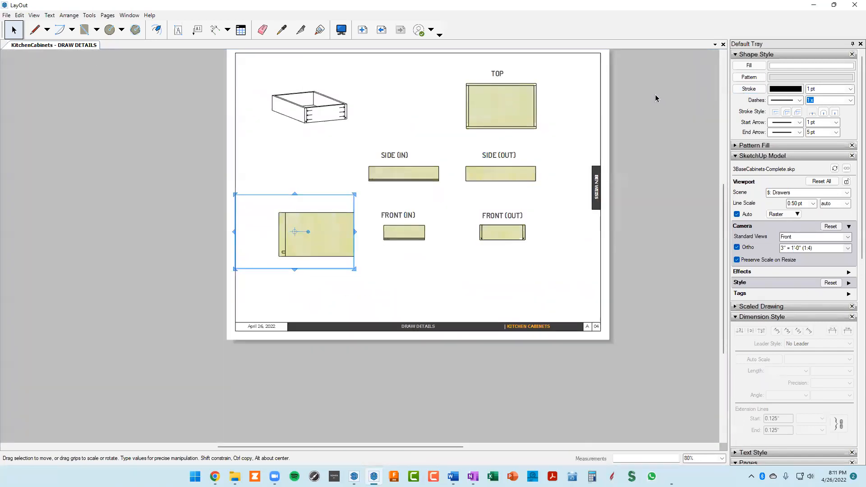
Draw a circle of about 0.9 in radius centred on the lower-left corner of the enlarged drawer front view.
left_click(110, 31)
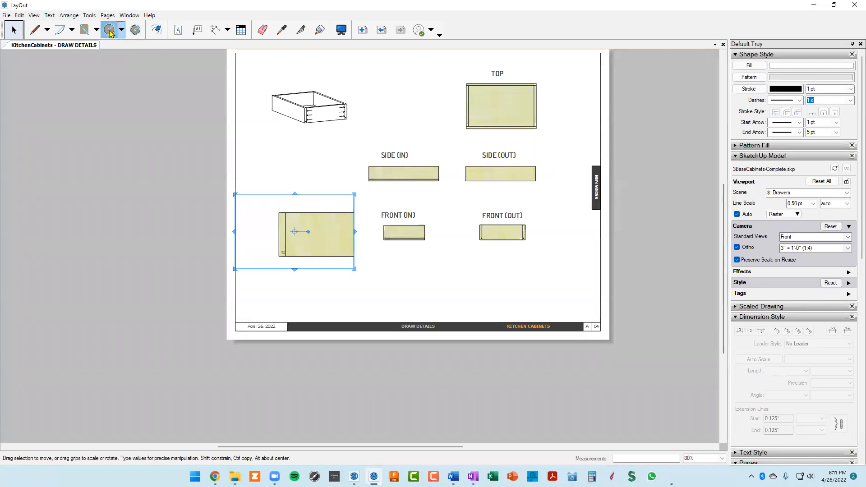
scroll(280, 259, "up", 3)
left_click(280, 257)
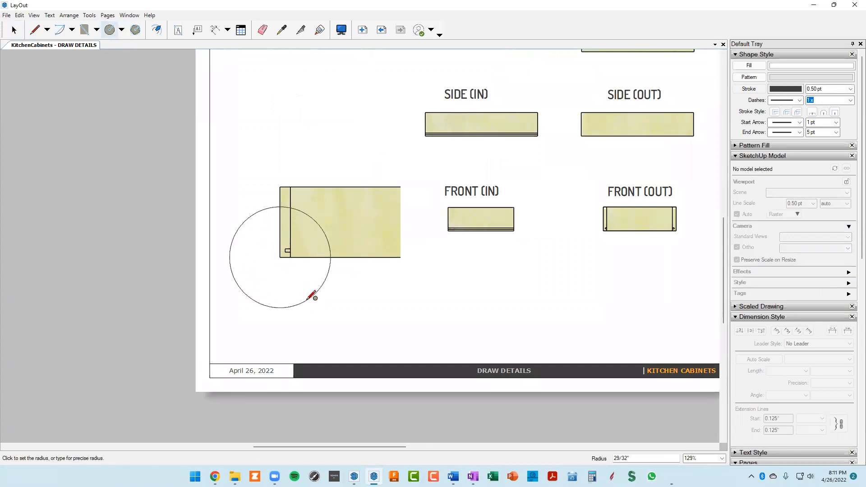
left_click(310, 300)
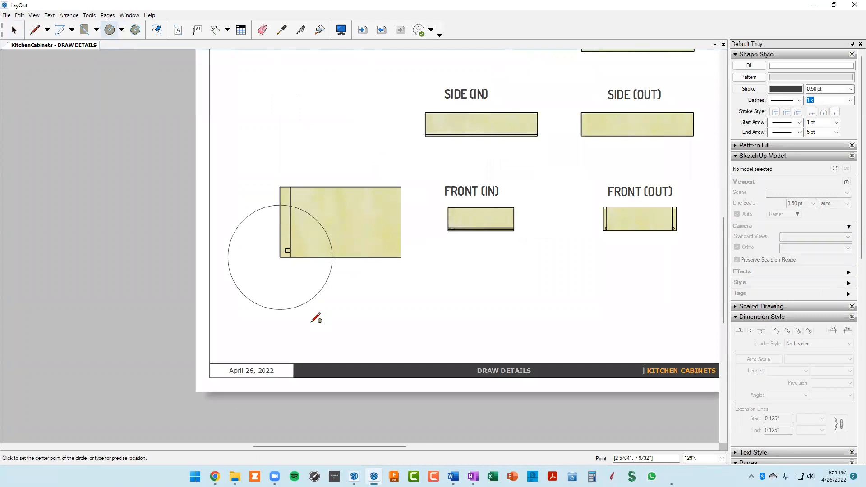
key("space")
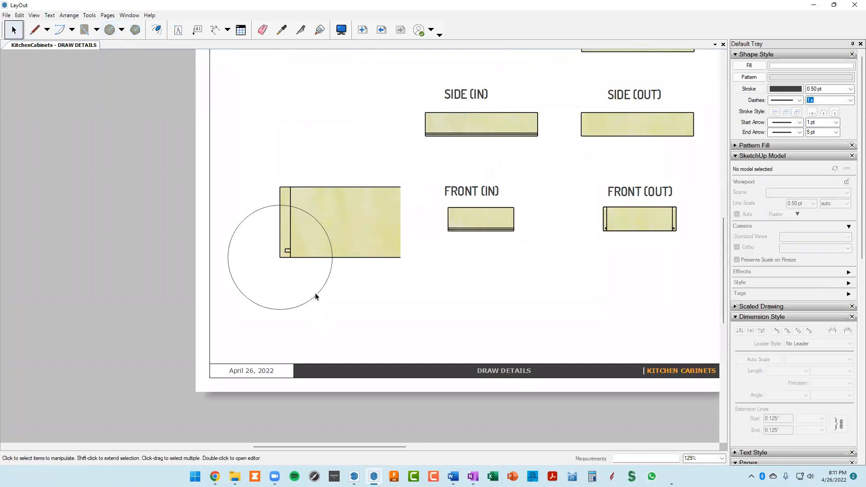
Give the large circle a white fill and toggle its outline stroke off and back on.
left_click(316, 295)
scroll(400, 207, "down", 2)
middle_click_drag(427, 223, 359, 255)
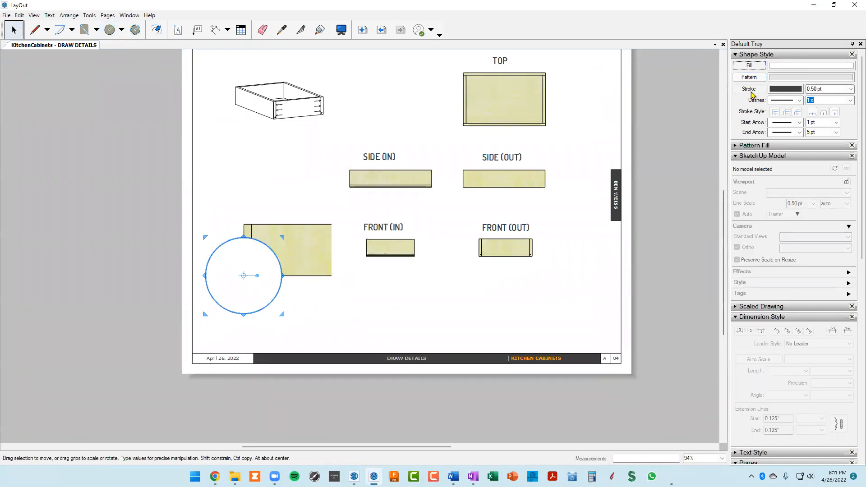
left_click(290, 323)
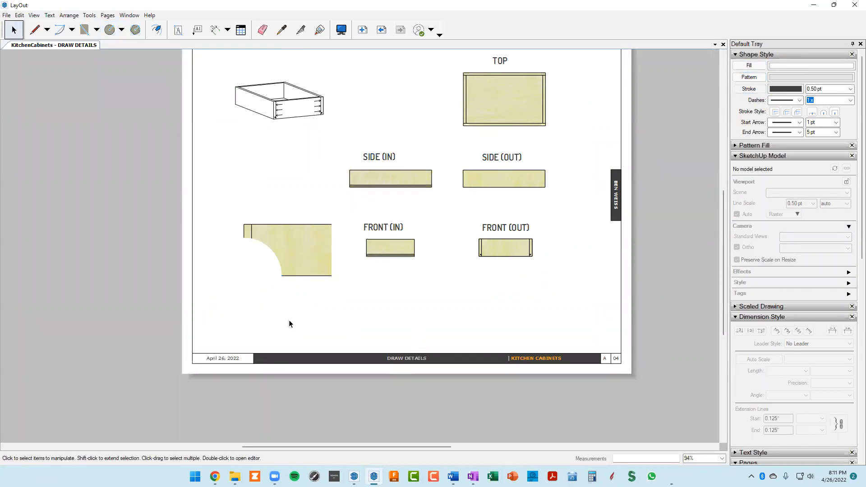
scroll(291, 324, "up", 2)
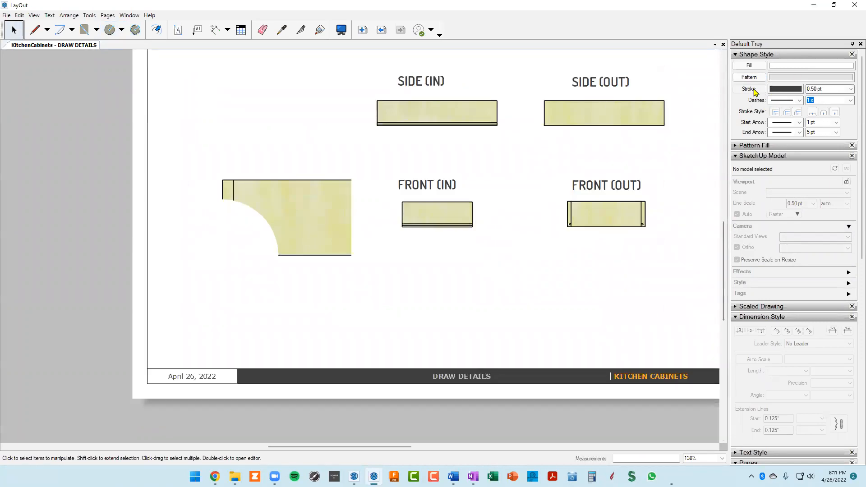
left_click(262, 292)
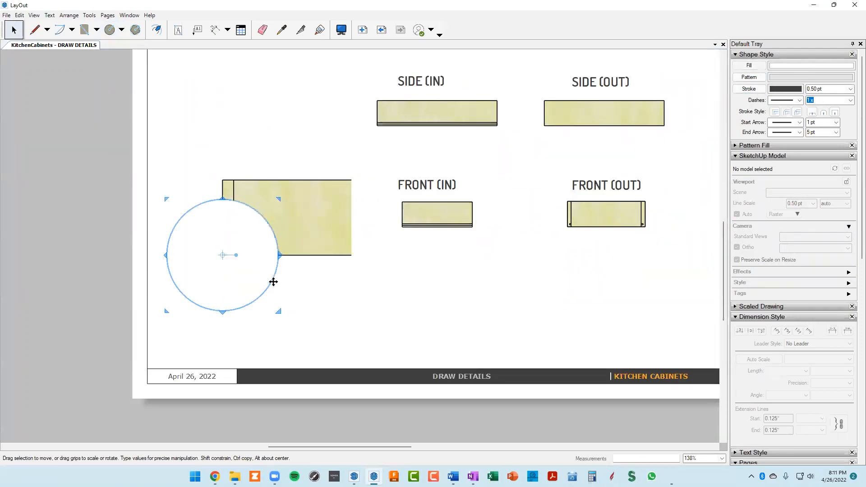
left_click(753, 90)
left_click(454, 300)
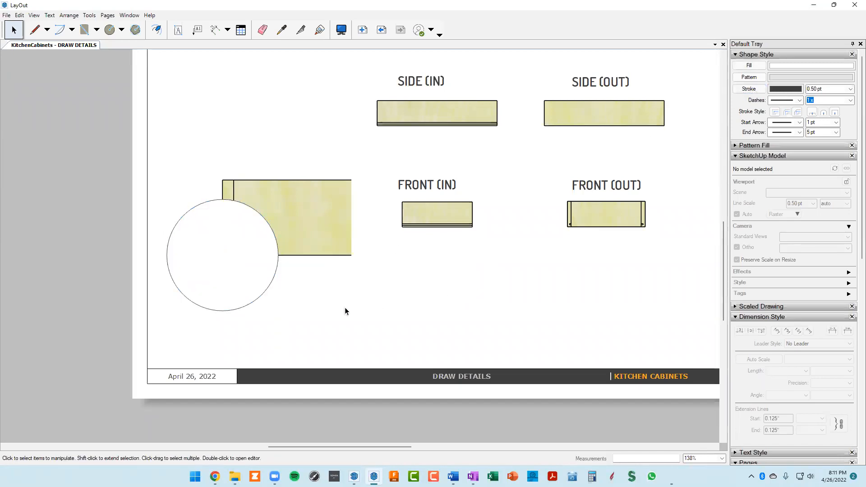
Set the large circle's outline stroke to 2 pt.
left_click(274, 277)
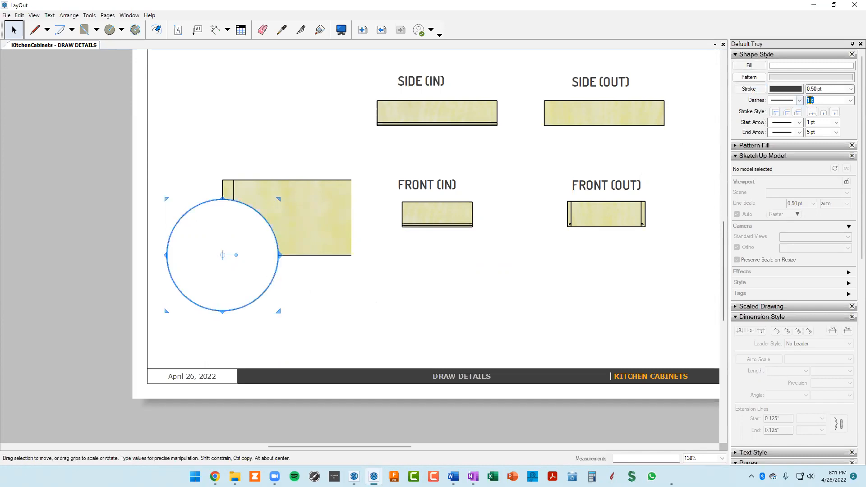
left_click(843, 89)
type("2")
key("Return")
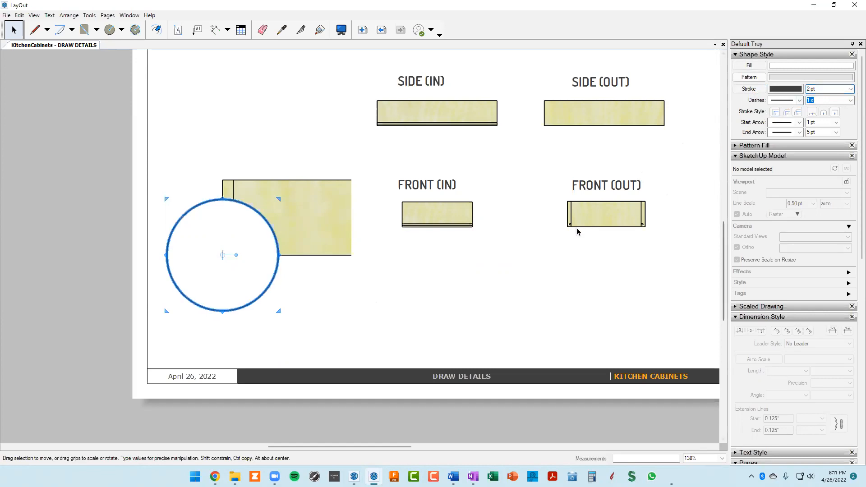
left_click(306, 312)
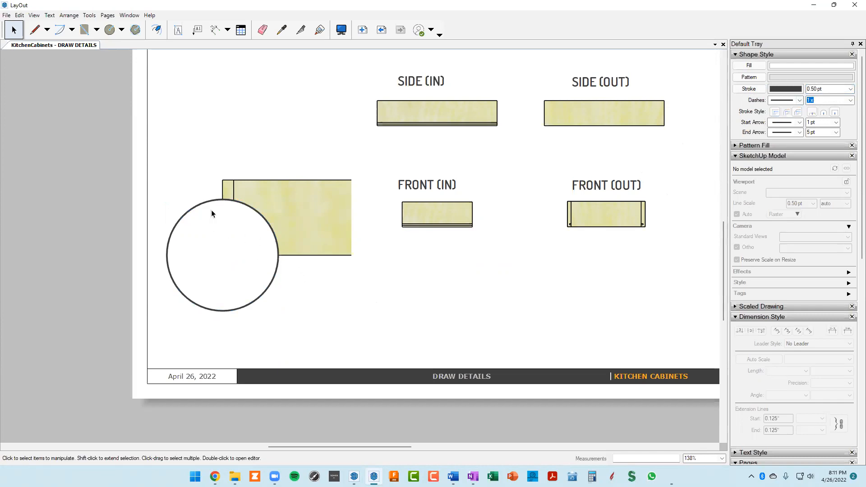
Shift the circle slightly down over the corner joint and use it as a clipping mask on the enlarged front viewport.
left_click(206, 237)
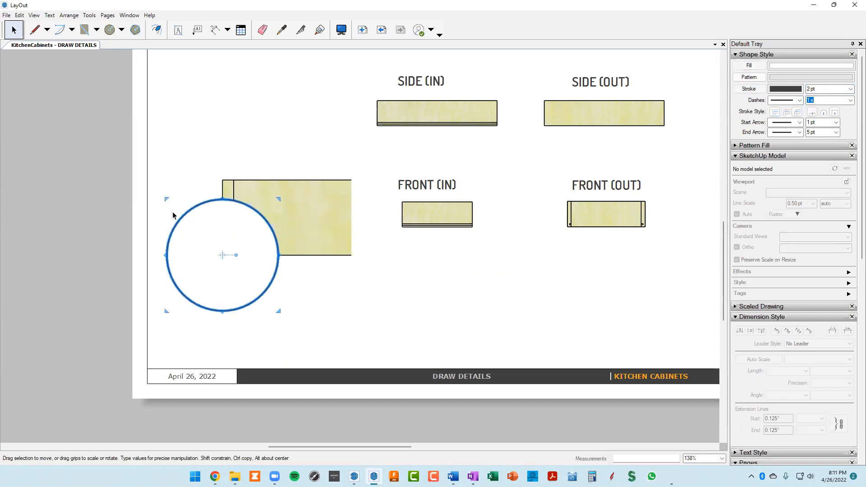
left_click_drag(194, 224, 210, 237)
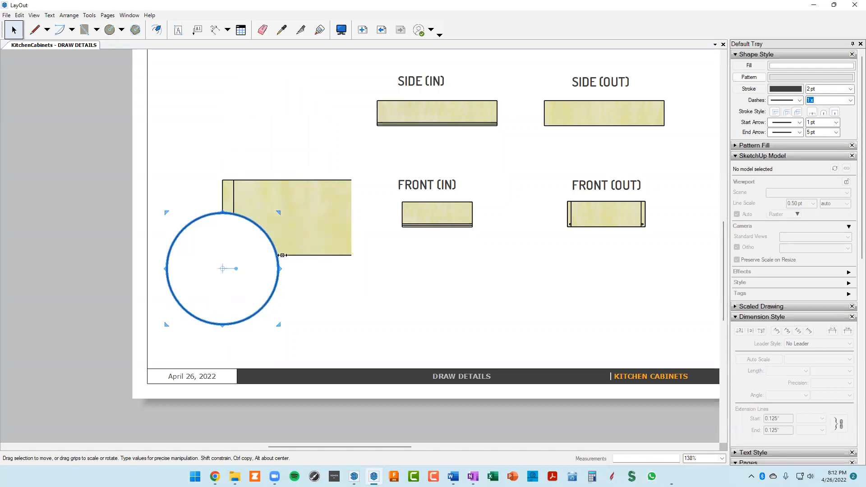
left_click(399, 324)
left_click(262, 294)
left_click(317, 227, "shift")
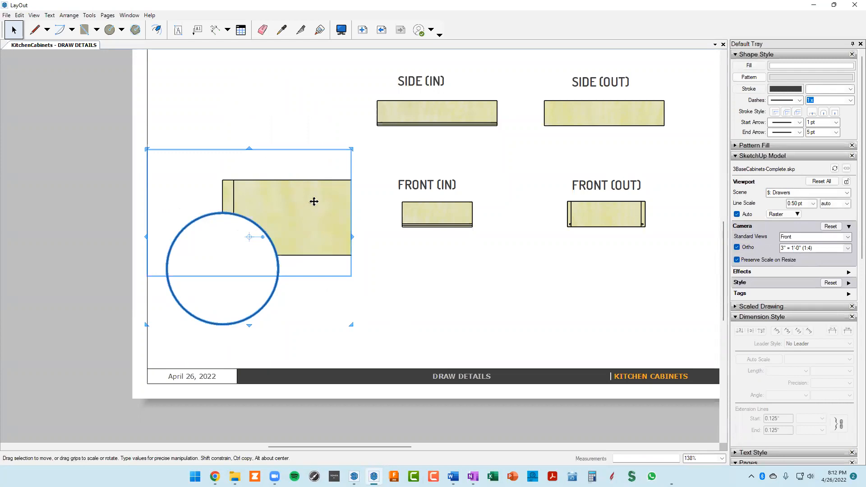
right_click(314, 202)
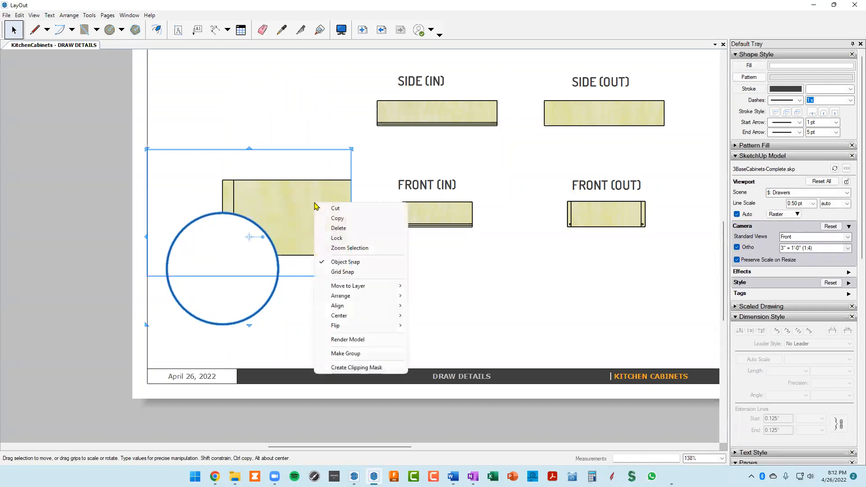
left_click(353, 368)
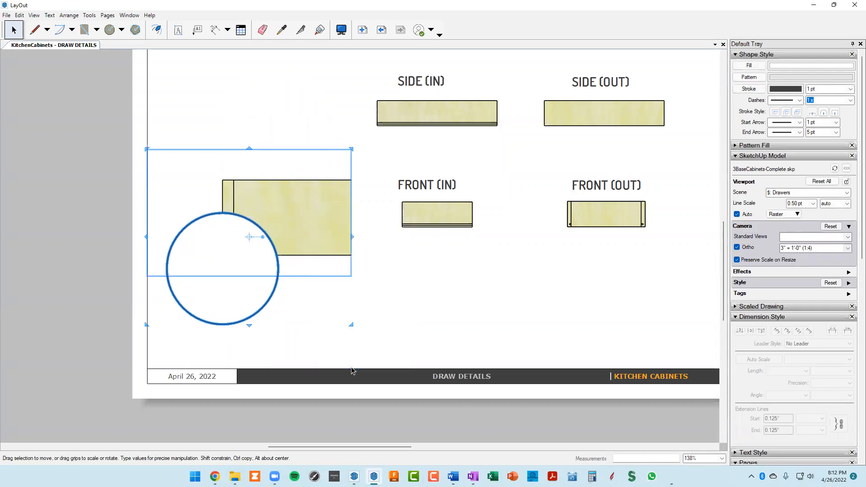
left_click(373, 318)
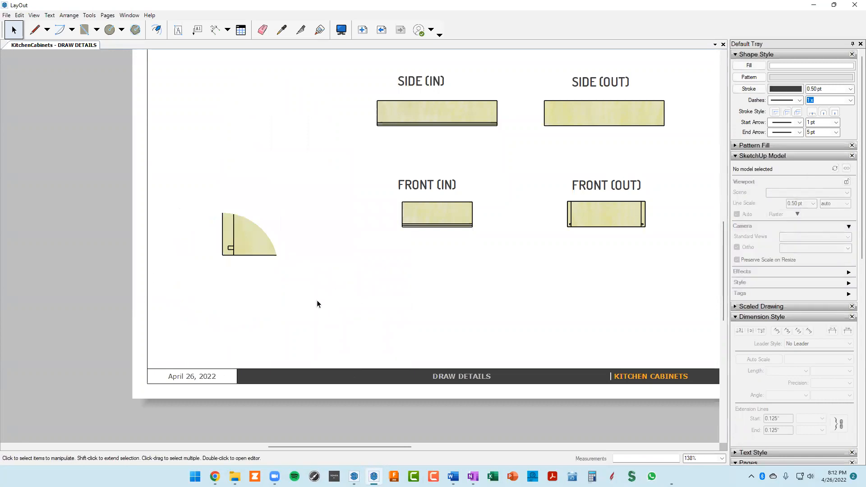
Turn on the stroke of the clipped detail viewport and set it to 2 pt.
left_click(246, 254)
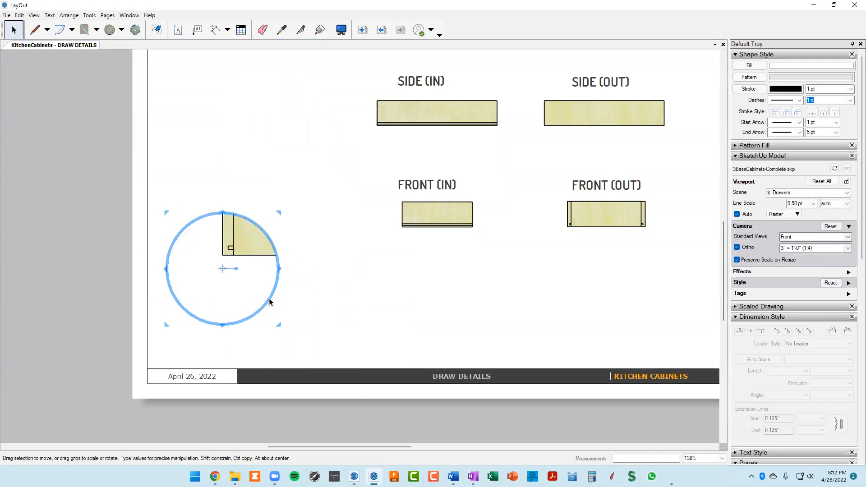
left_click(269, 301)
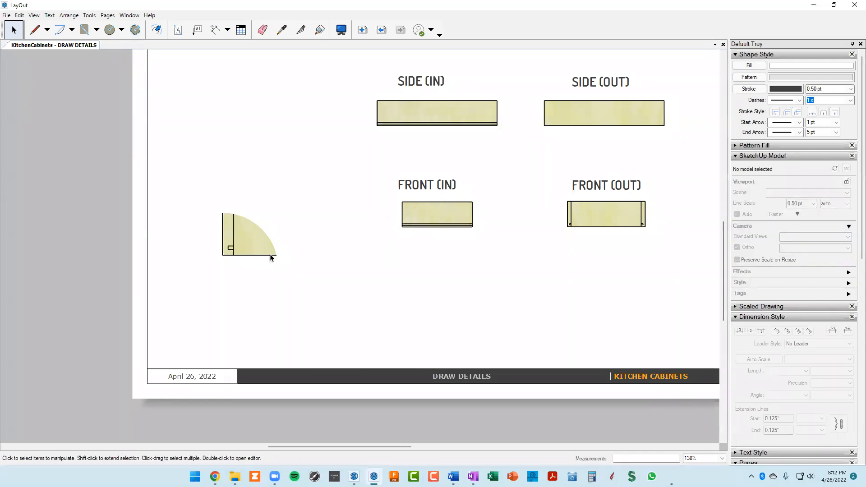
left_click(271, 255)
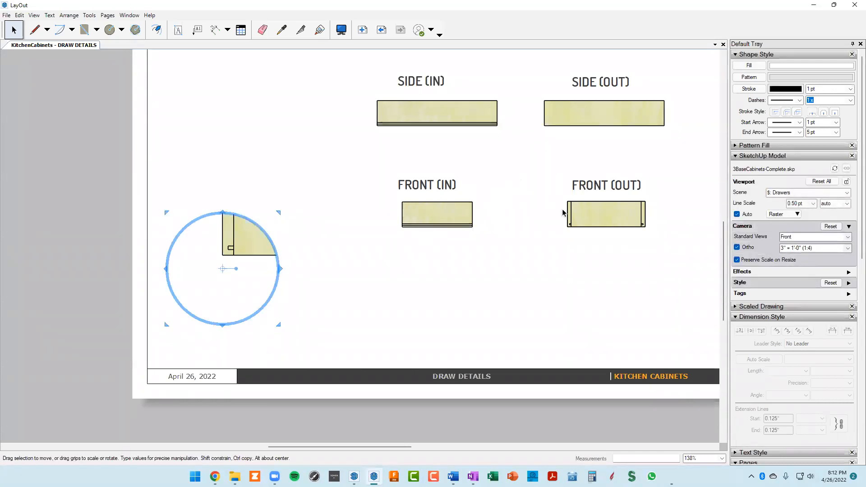
left_click(750, 89)
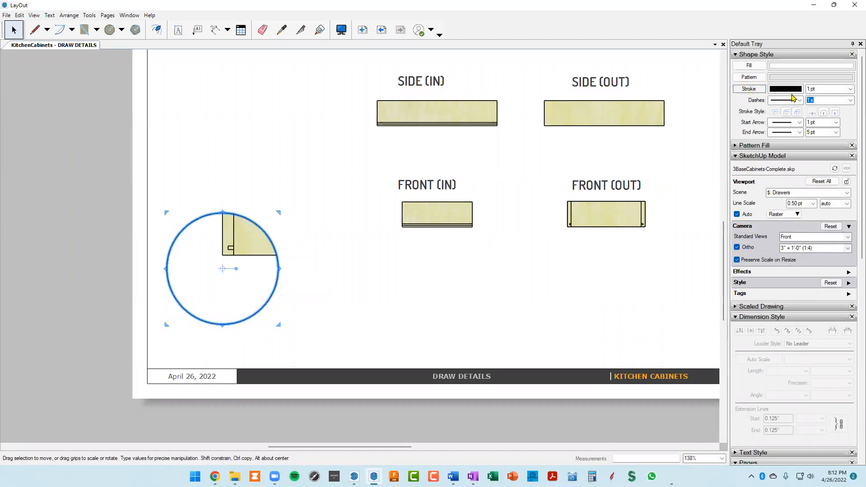
left_click(819, 89)
key("Return")
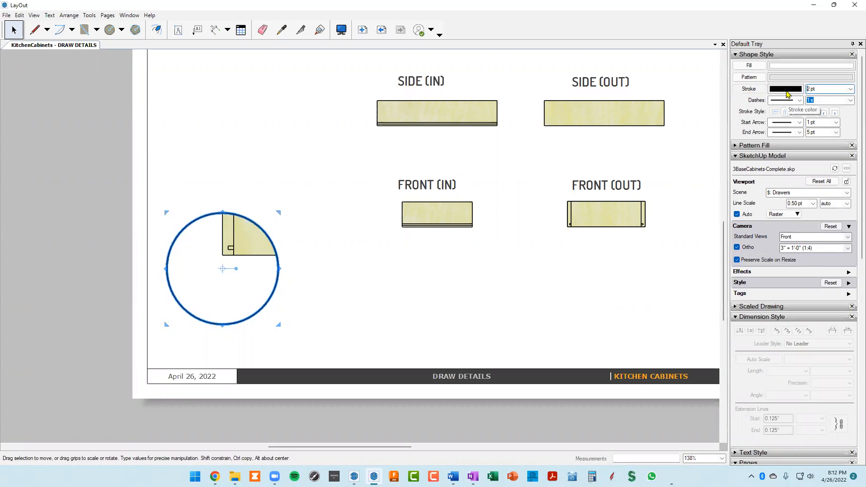
left_click(384, 306)
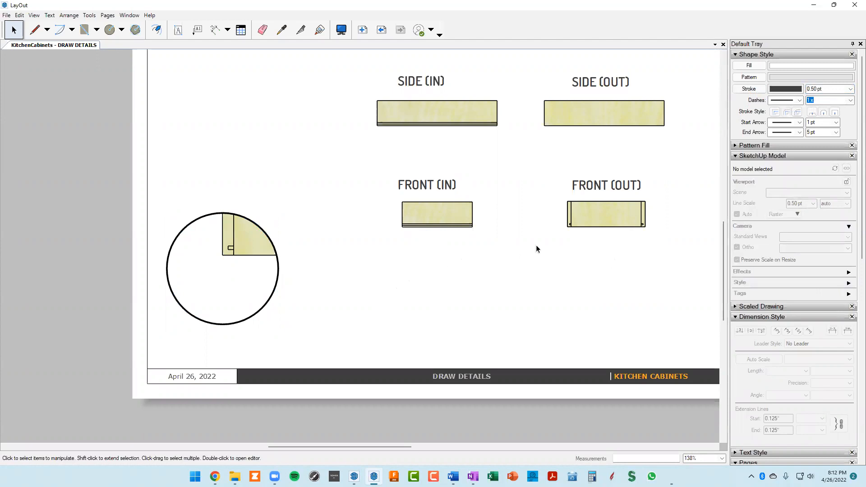
Draw a small circle of about 3/16 in radius centred on the lower-left corner of the FRONT (OUT) view.
scroll(567, 244, "down", 1)
middle_click_drag(567, 244, 444, 238)
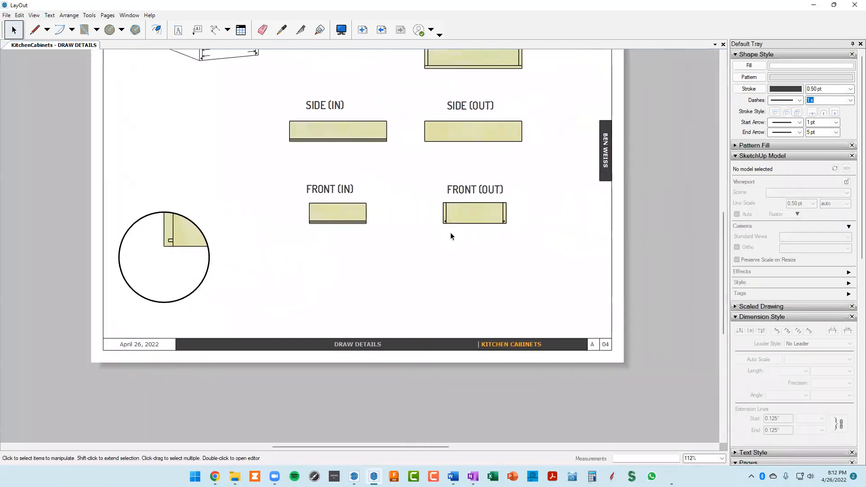
scroll(449, 229, "up", 2)
scroll(448, 229, "up", 1)
key("c")
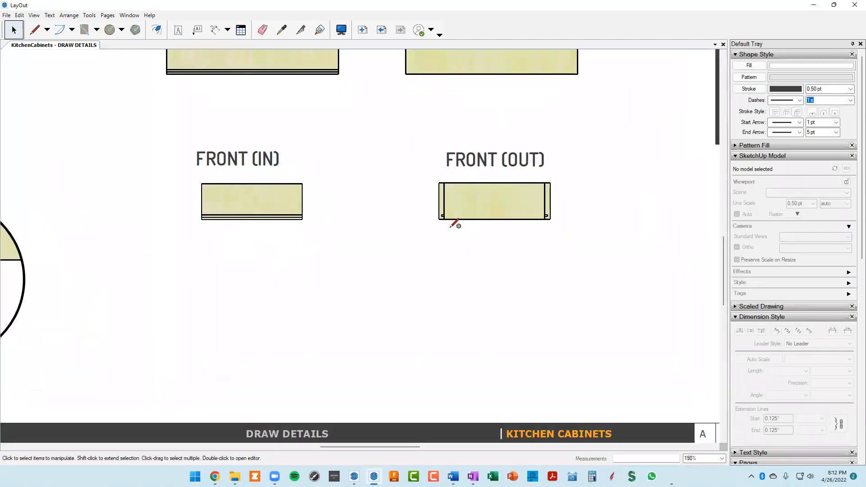
scroll(446, 218, "up", 2)
left_click(433, 216)
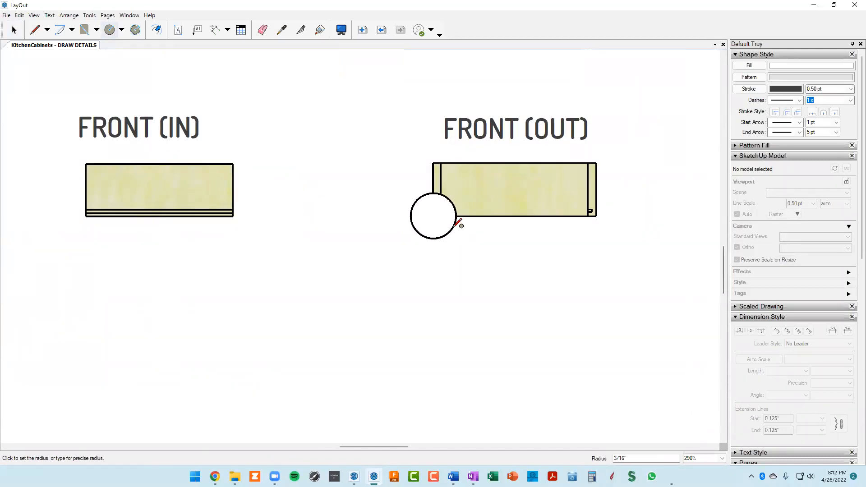
left_click(455, 224)
scroll(456, 225, "down", 3)
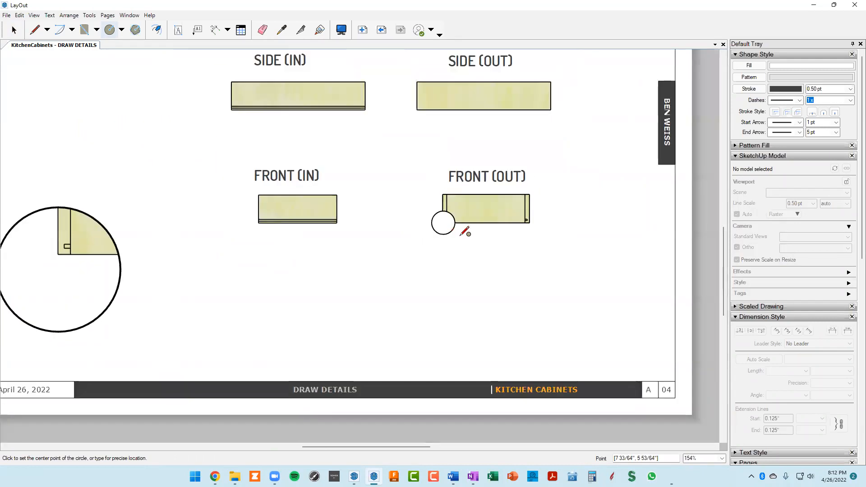
Remove the fill from the small circle on the FRONT (OUT) view's corner.
scroll(465, 232, "up", 5)
key("space")
left_click(435, 225)
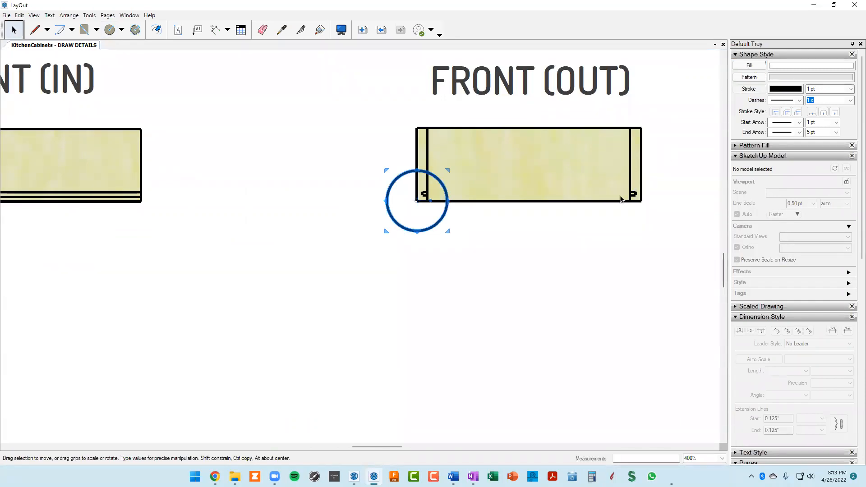
Draw an L-shaped line from the small circle's lowest point, about 17/32 in down, then horizontally to the large detail circle's right edge.
scroll(602, 202, "down", 6)
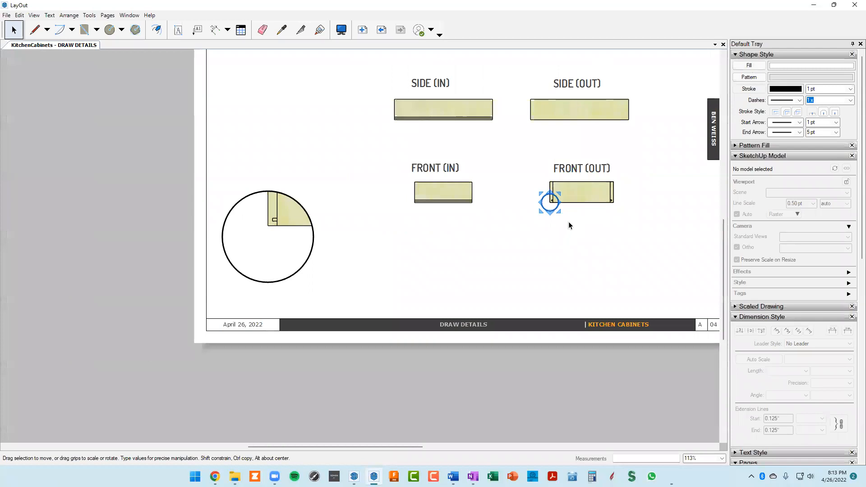
scroll(570, 221, "up", 4)
scroll(569, 221, "down", 4)
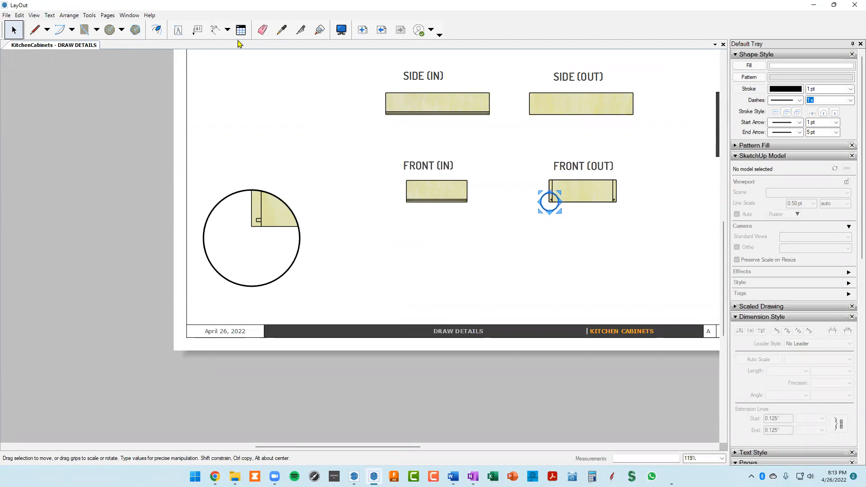
left_click(36, 33)
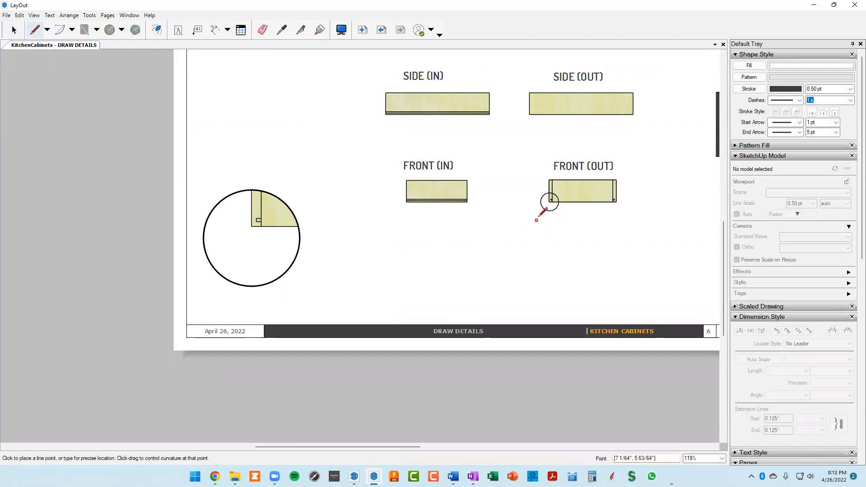
left_click(550, 211)
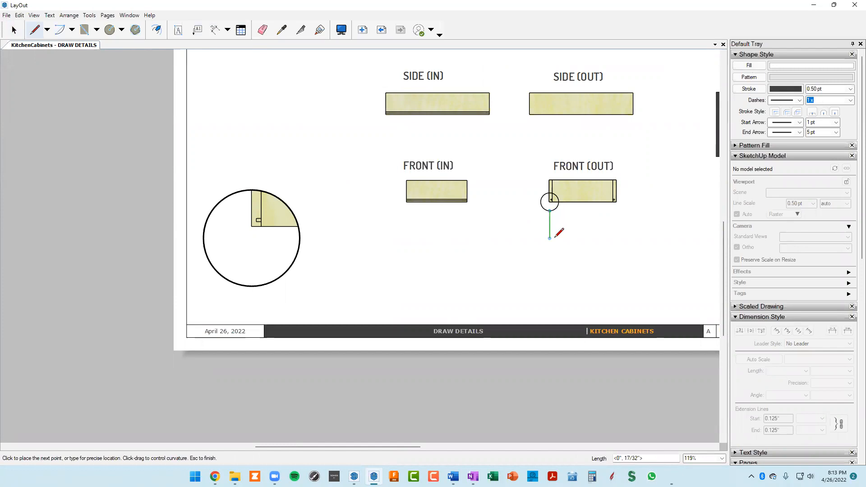
left_click(487, 234)
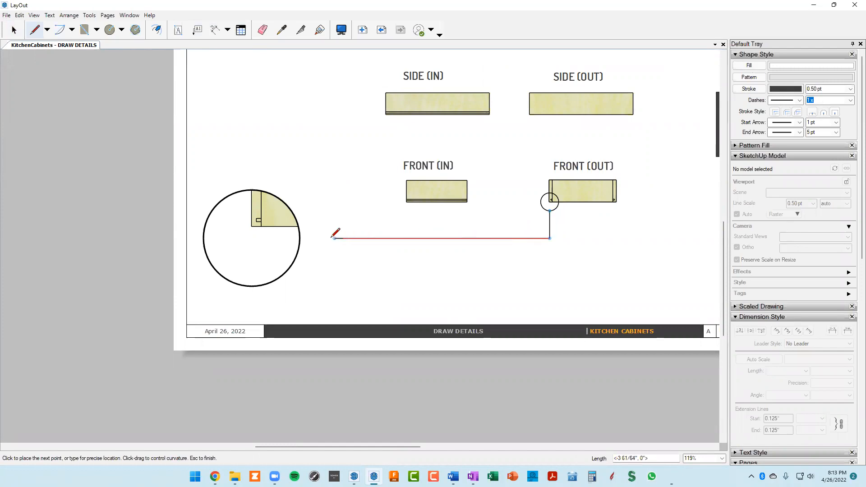
left_click(300, 238)
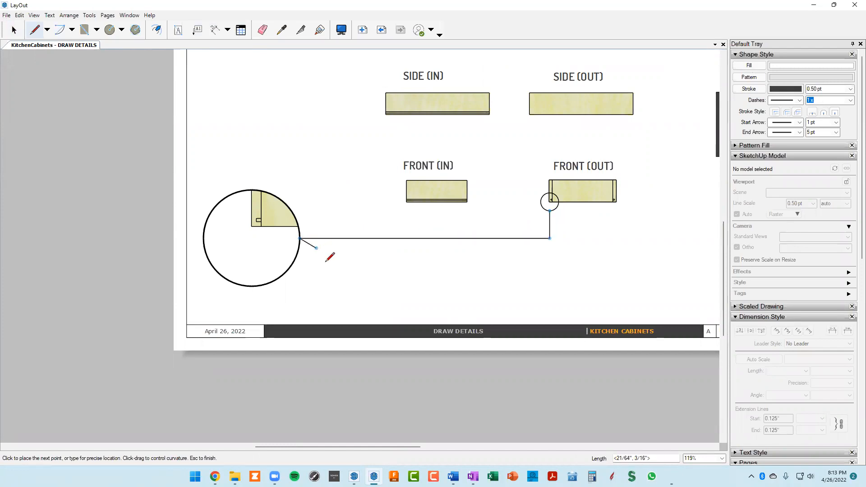
key("Escape")
key("space")
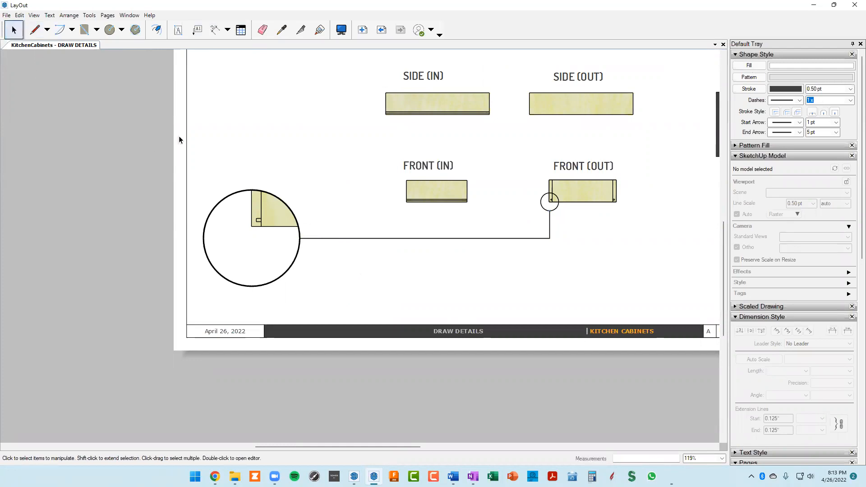
Add a solid narrow arrowhead to the end of the connecting line where it meets the large detail circle.
left_click(363, 238)
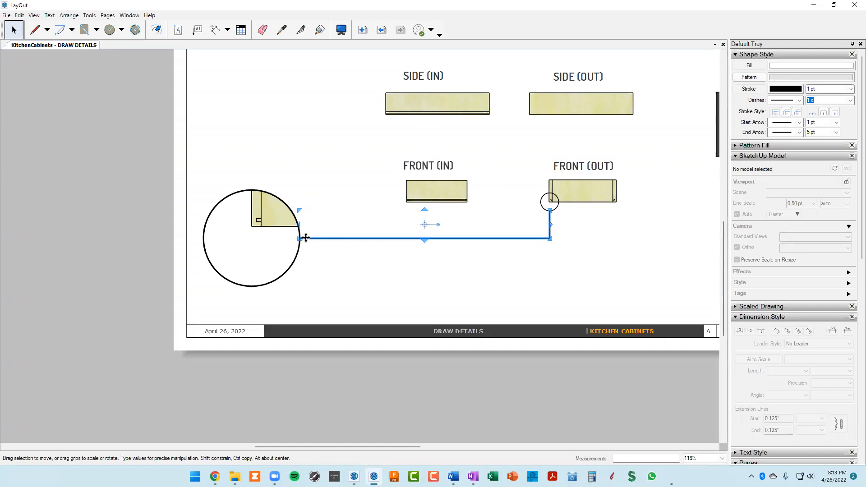
left_click(800, 133)
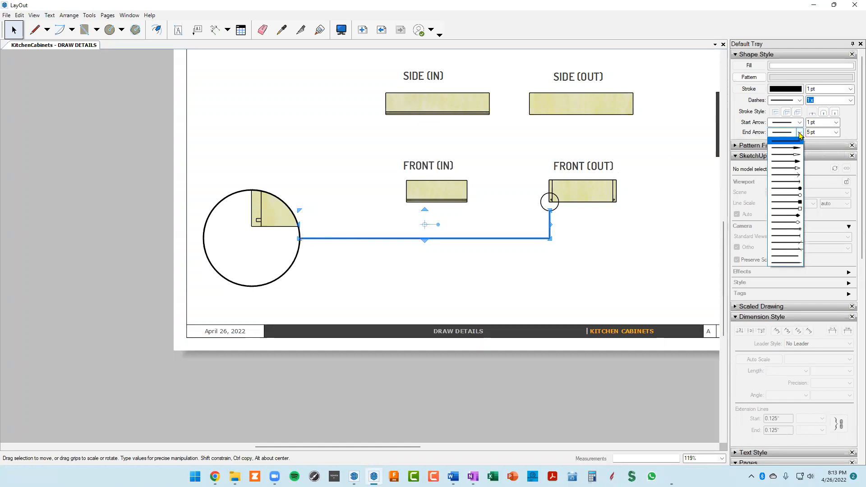
left_click(792, 148)
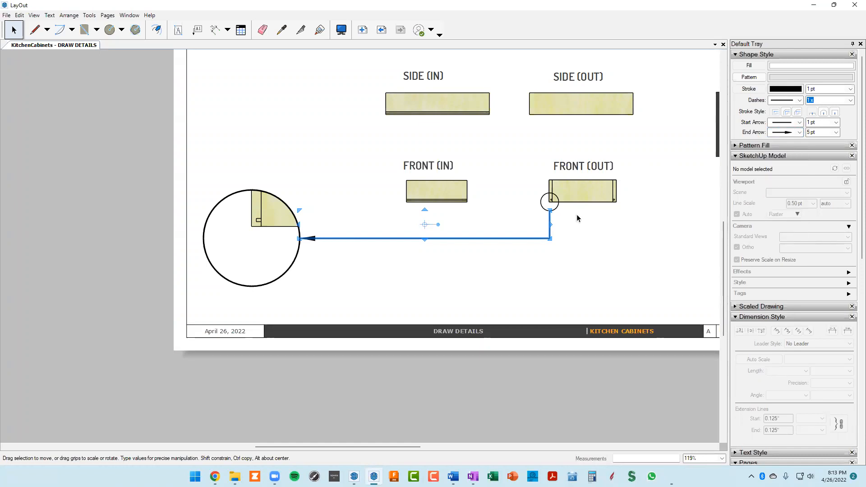
scroll(321, 251, "up", 5)
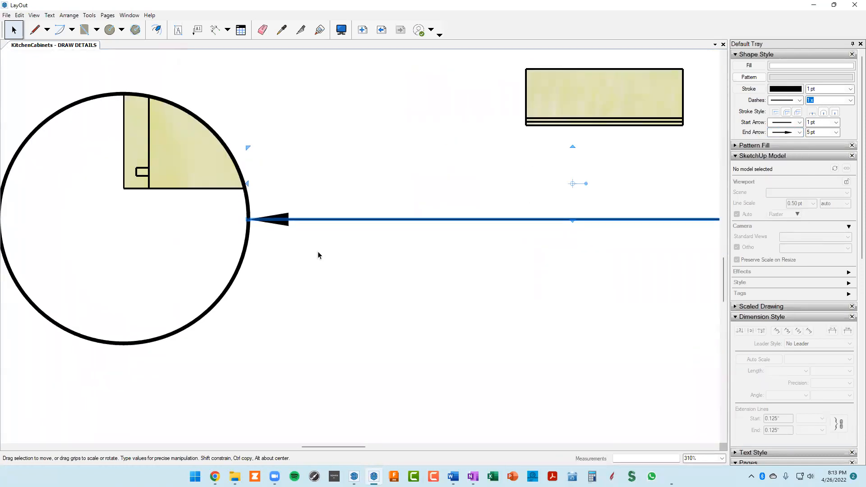
left_click(320, 251)
scroll(317, 251, "down", 4)
scroll(318, 251, "down", 3)
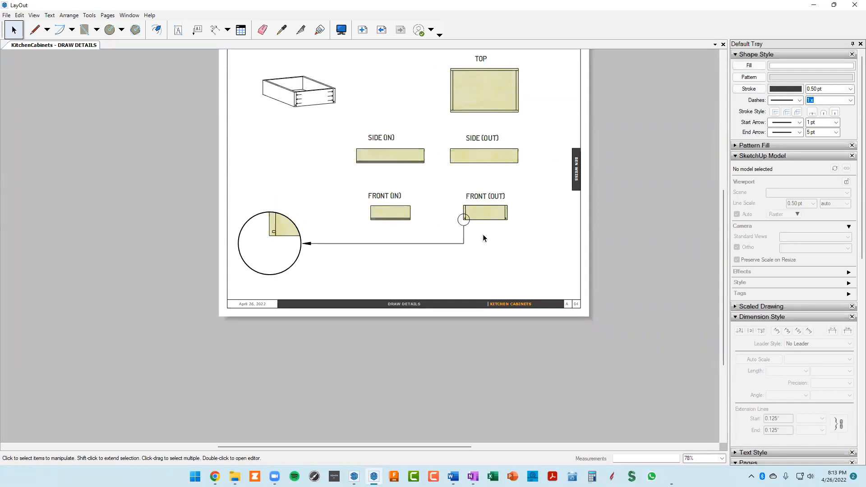
scroll(450, 229, "up", 1)
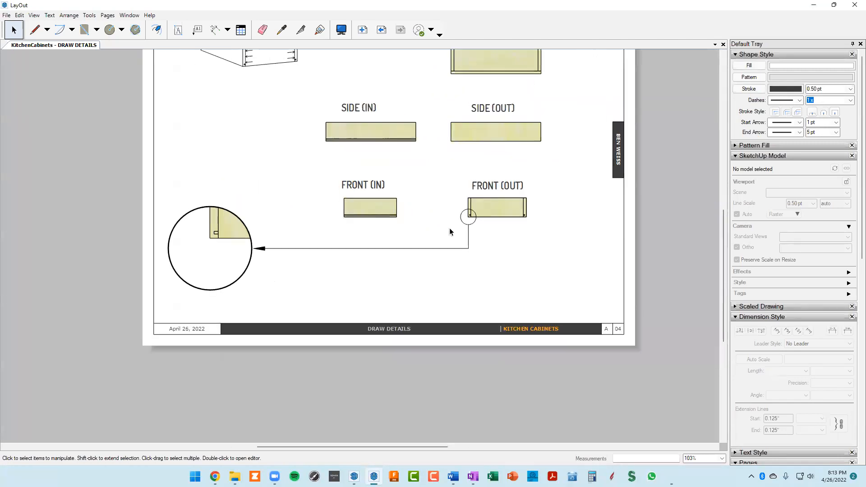
scroll(461, 224, "up", 2)
scroll(463, 224, "down", 1)
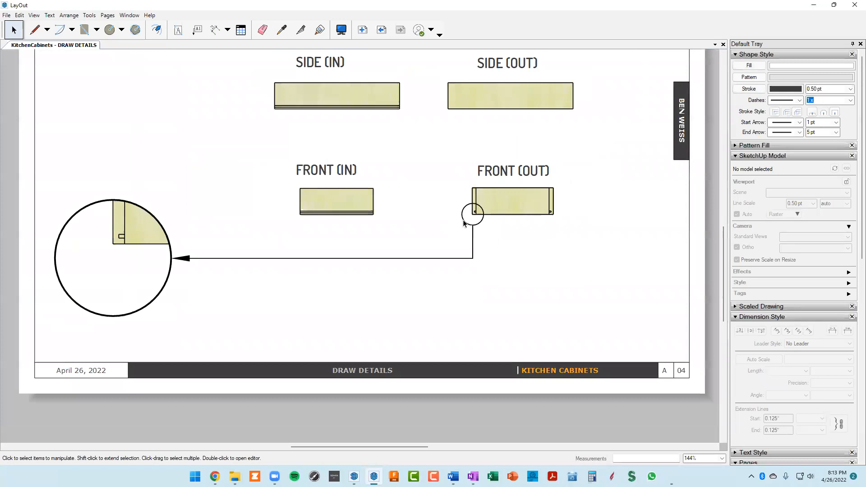
scroll(463, 223, "down", 1)
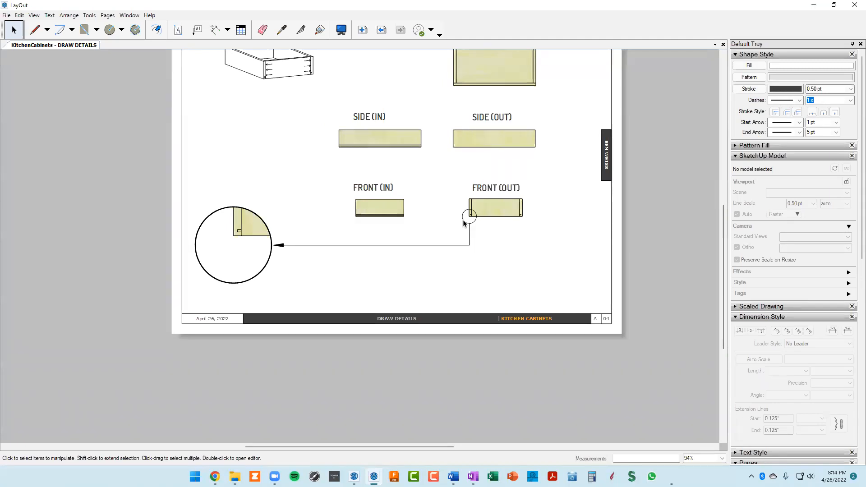
Release the clipping mask from the enlarged circular drawer joint detail.
left_click(246, 233)
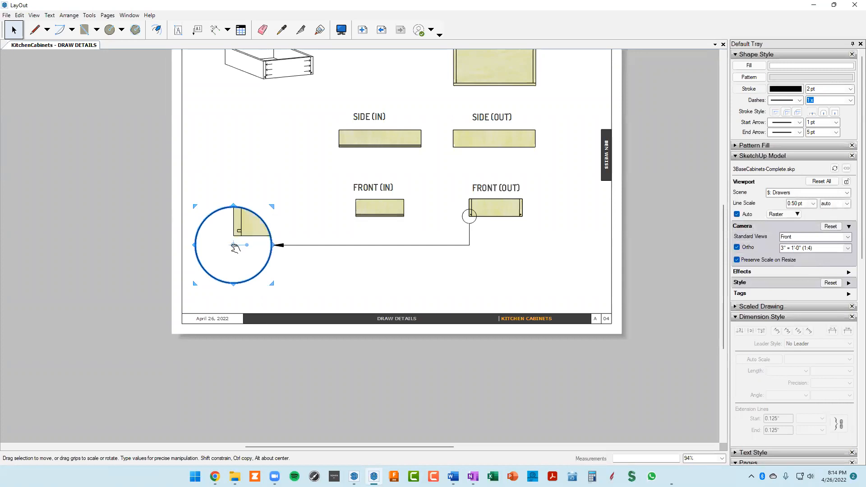
mouse_move(258, 226)
left_mouse_down()
mouse_move(297, 195)
mouse_move(276, 147)
mouse_move(251, 178)
mouse_move(256, 276)
mouse_move(286, 177)
mouse_move(261, 227)
left_mouse_up()
left_click(314, 282)
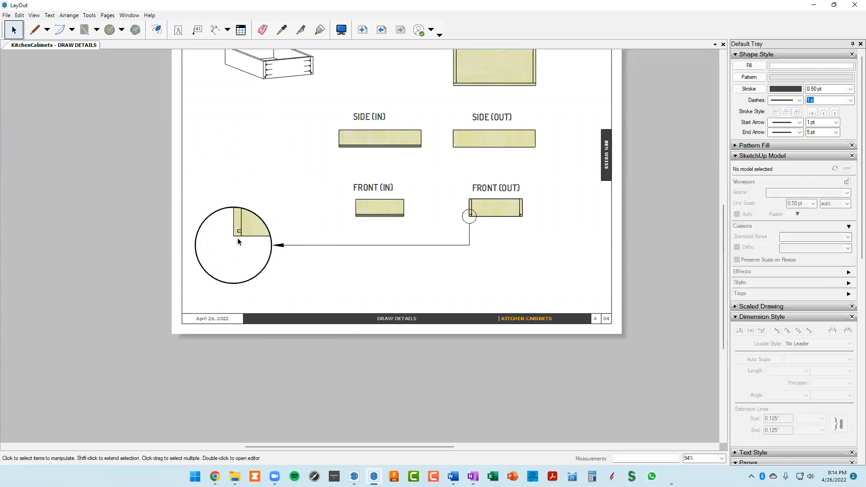
right_click(251, 230)
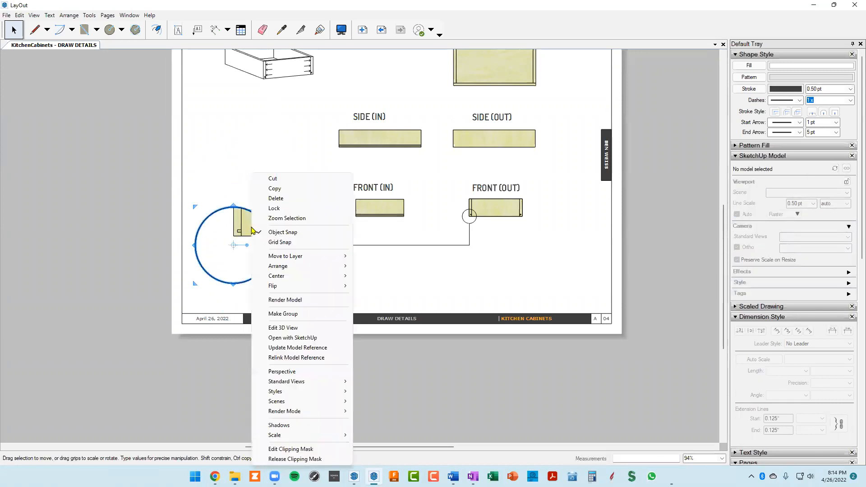
left_click(301, 460)
left_click(358, 262)
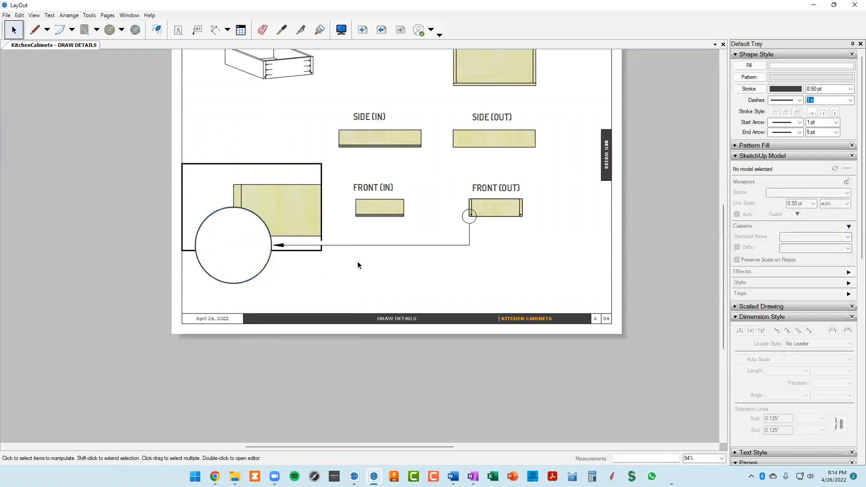
Select the large circle together with the enlarged front viewport and create the clipping mask again.
left_click(259, 276)
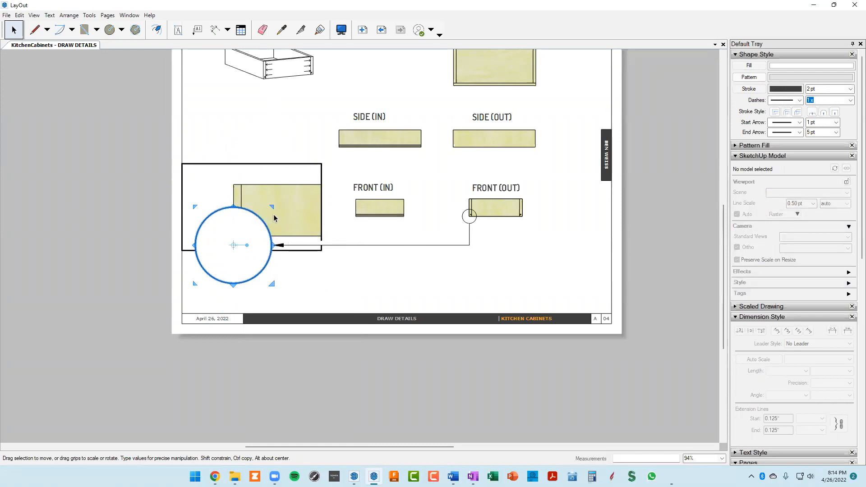
right_click(249, 232)
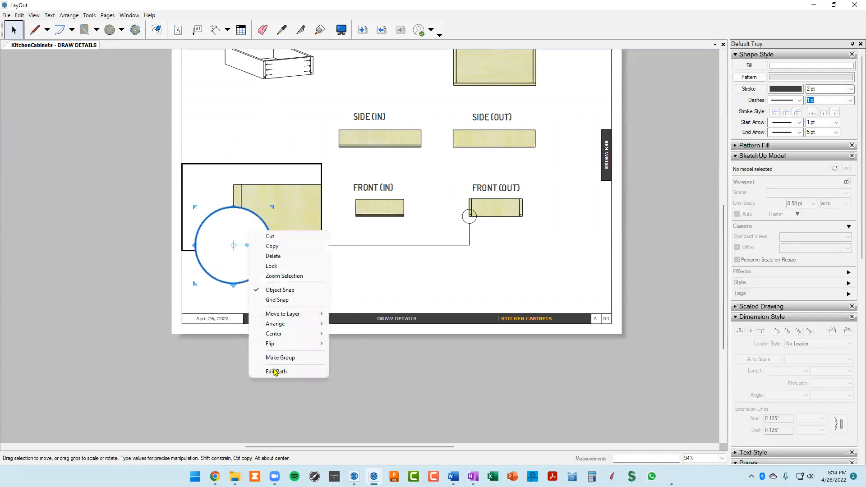
left_click(403, 280)
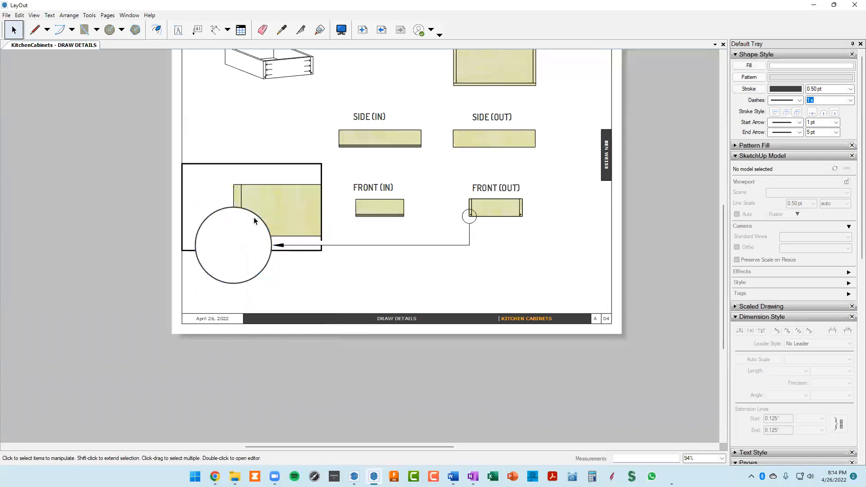
left_click(217, 209)
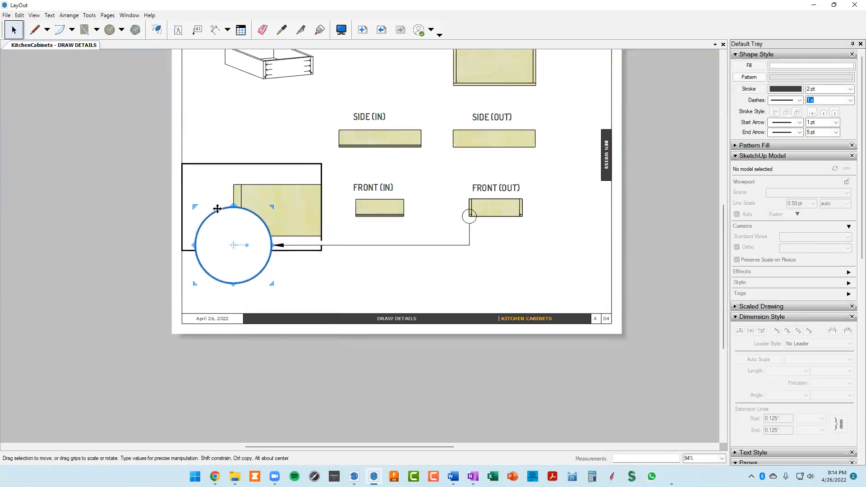
left_click(302, 202, "shift")
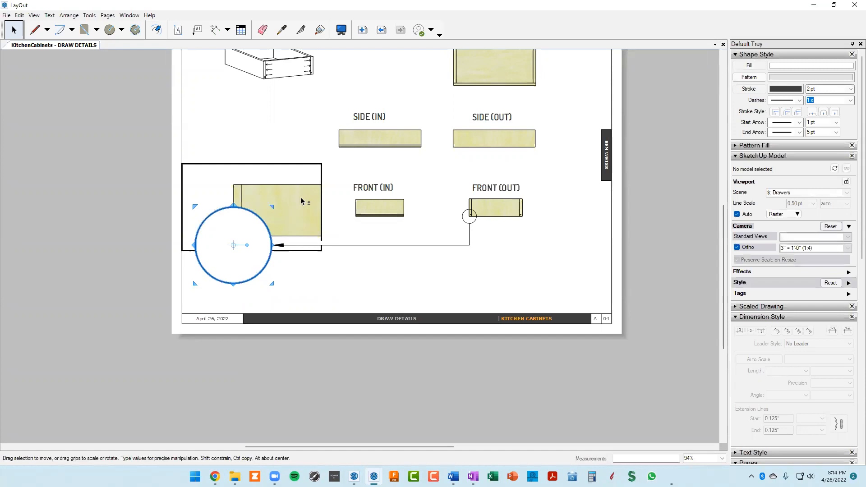
left_click(301, 202, "shift")
right_click(298, 198)
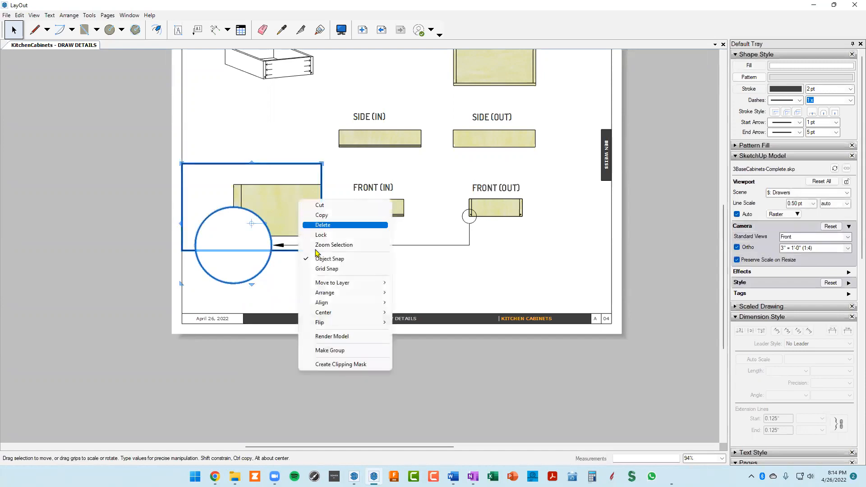
left_click(357, 365)
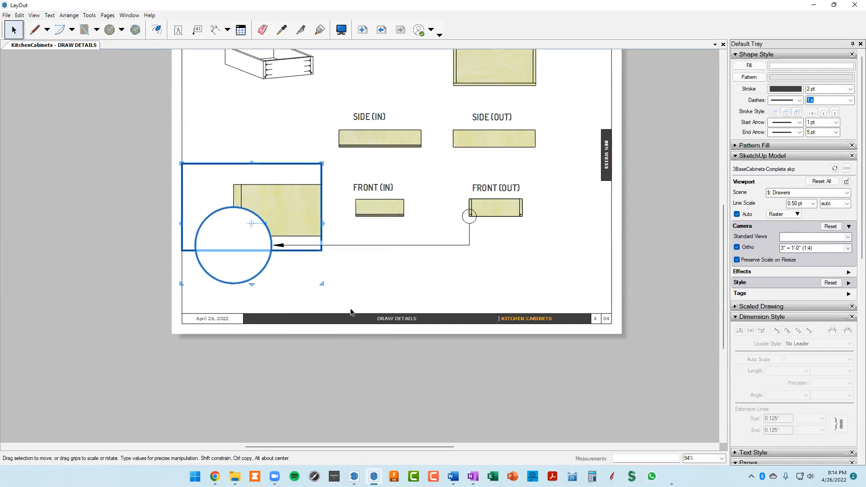
left_click(350, 273)
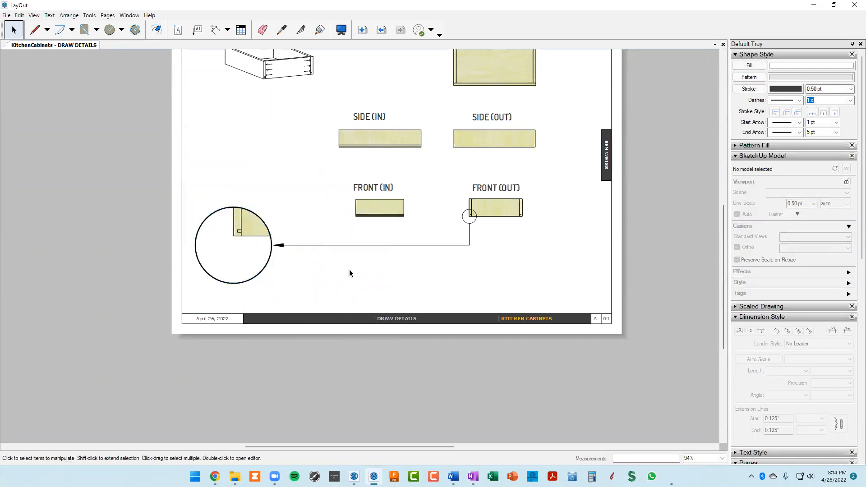
scroll(350, 273, "down", 4)
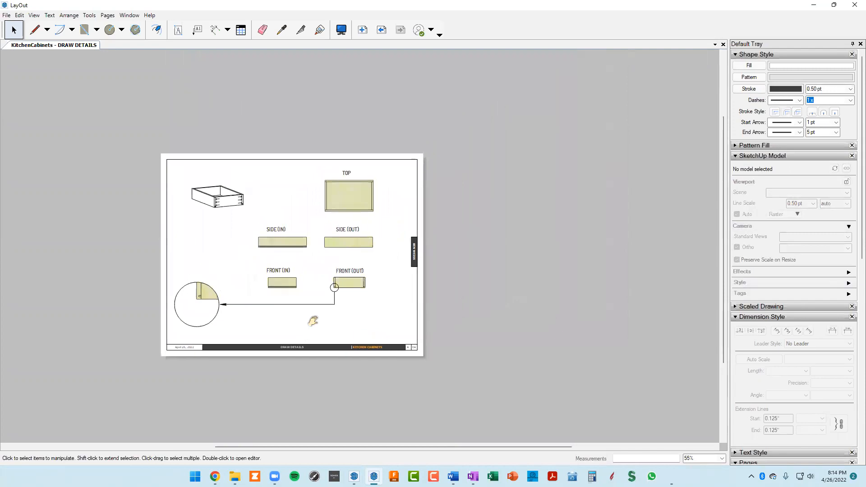
scroll(318, 321, "up", 6)
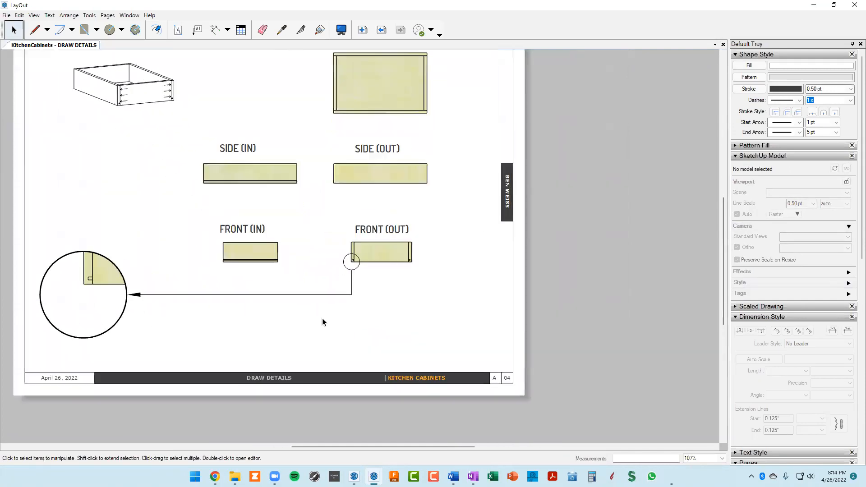
middle_click_drag(357, 309, 424, 342)
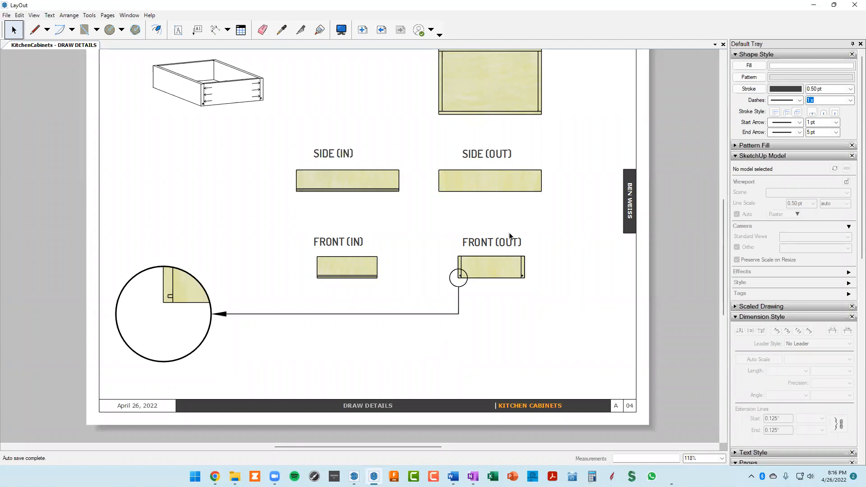
scroll(509, 232, "down", 1)
scroll(372, 192, "up", 2)
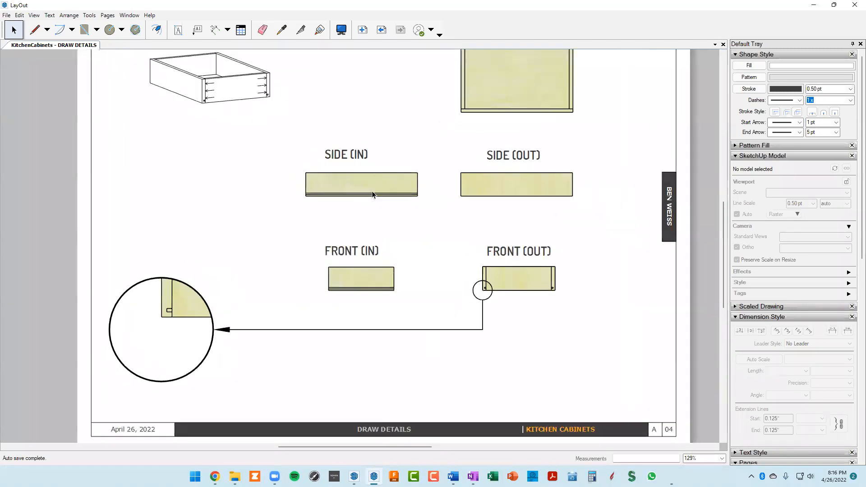
Rotate the SIDE (IN) viewport a quarter turn counterclockwise so that it stands vertically.
scroll(379, 186, "down", 4)
left_click(381, 186)
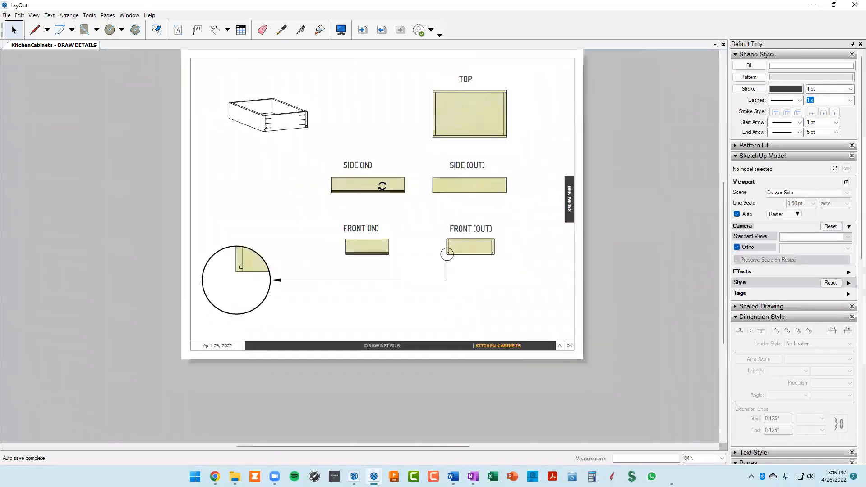
scroll(384, 186, "up", 3)
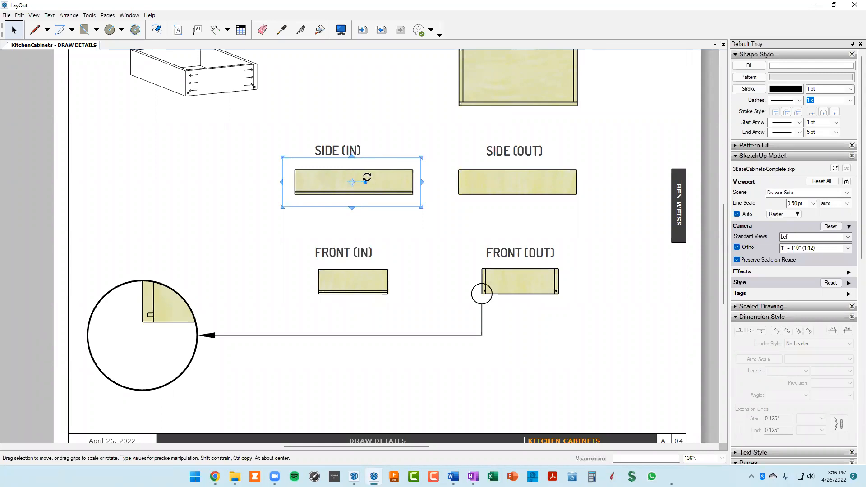
left_click_drag(364, 180, 352, 154)
left_click(404, 134)
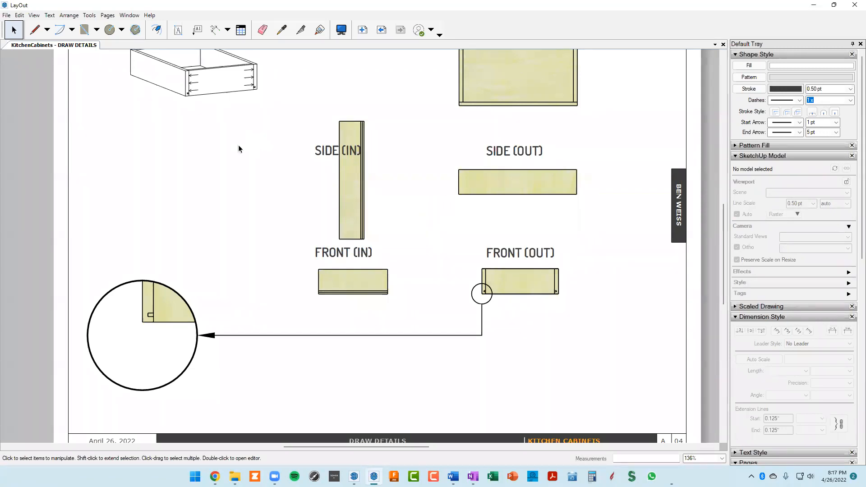
scroll(258, 128, "down", 4)
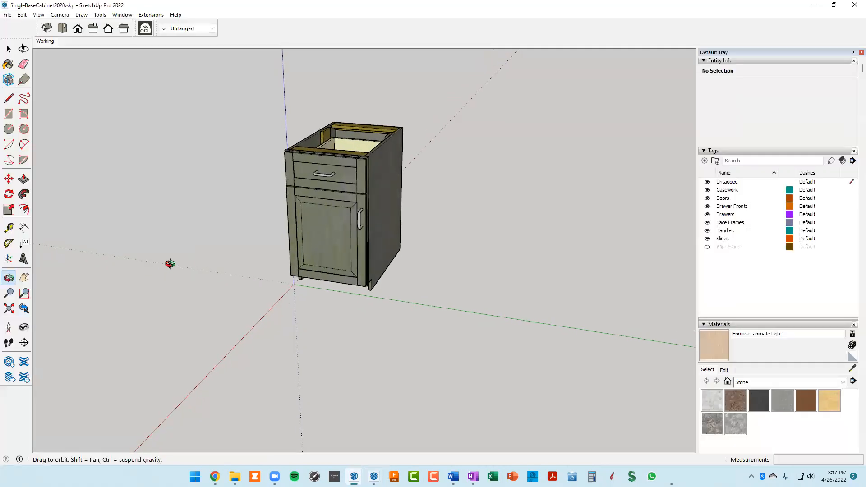
Draw a rectangle across the cabinet's underside from the rear corner to the opposite front corner, about 26 1/4" by 19 1/4".
left_click_drag(170, 263, 393, 256)
key("space")
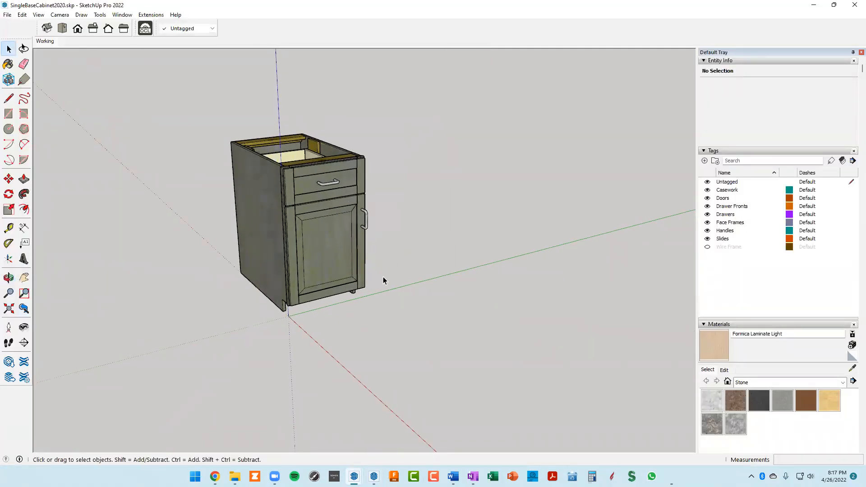
middle_click_drag(294, 320, 257, 278)
scroll(237, 302, "up", 6)
scroll(226, 310, "down", 2)
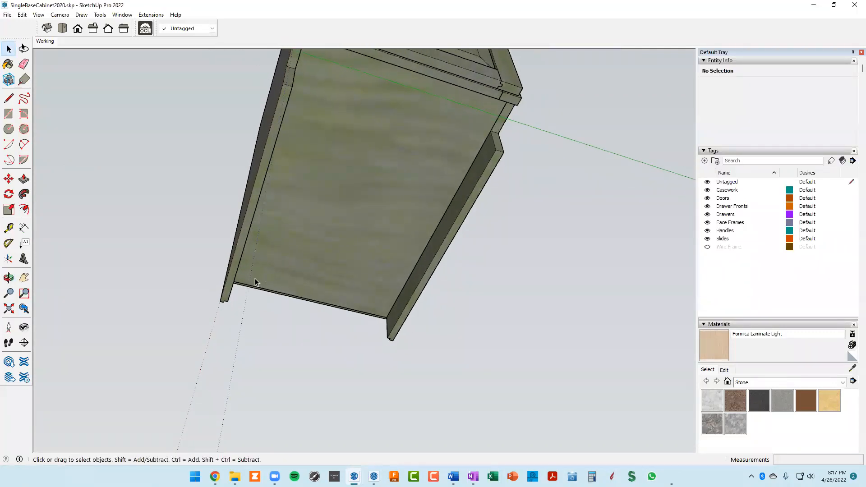
key("r")
left_click(221, 301)
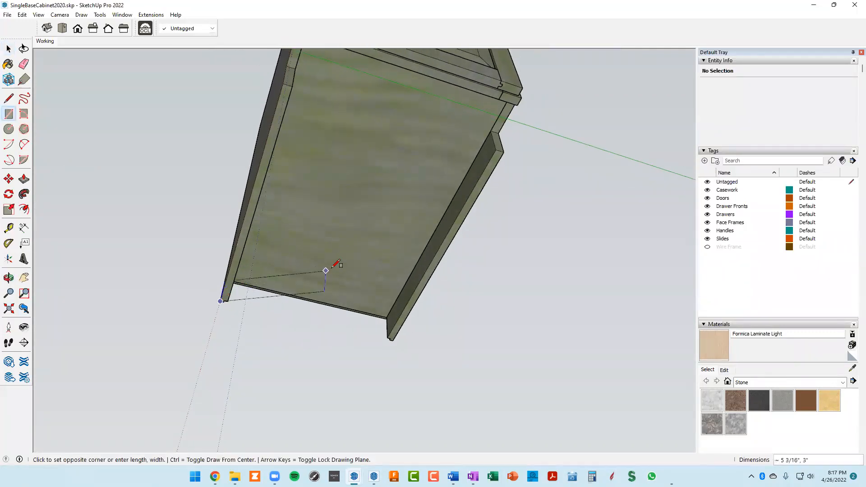
left_click(506, 150)
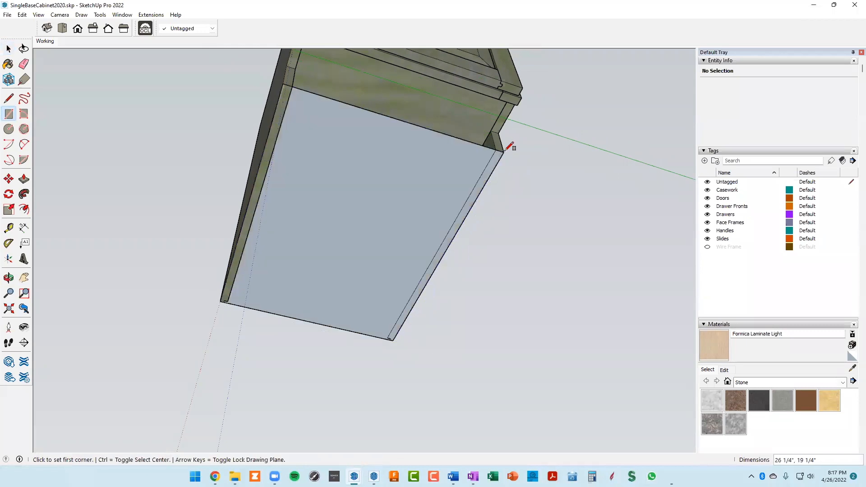
Extrude the rectangle 4" downward to form a floor slab beneath the cabinet.
middle_click_drag(446, 195, 469, 284)
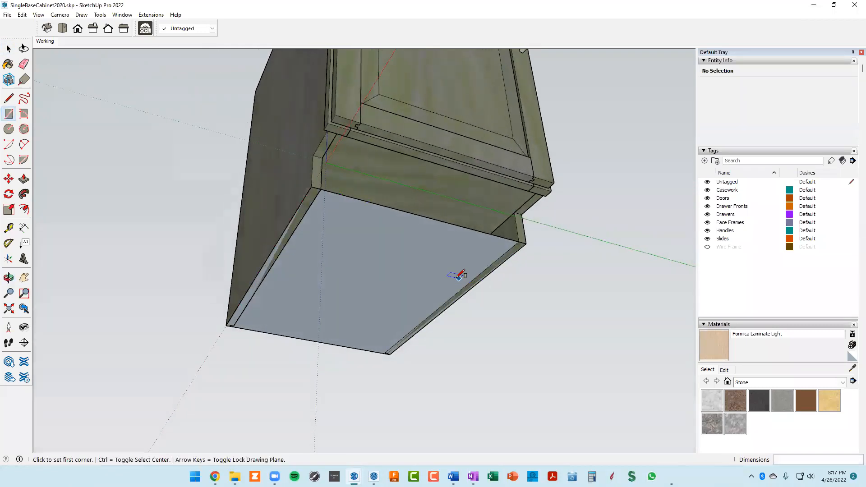
key("p")
left_click(405, 248)
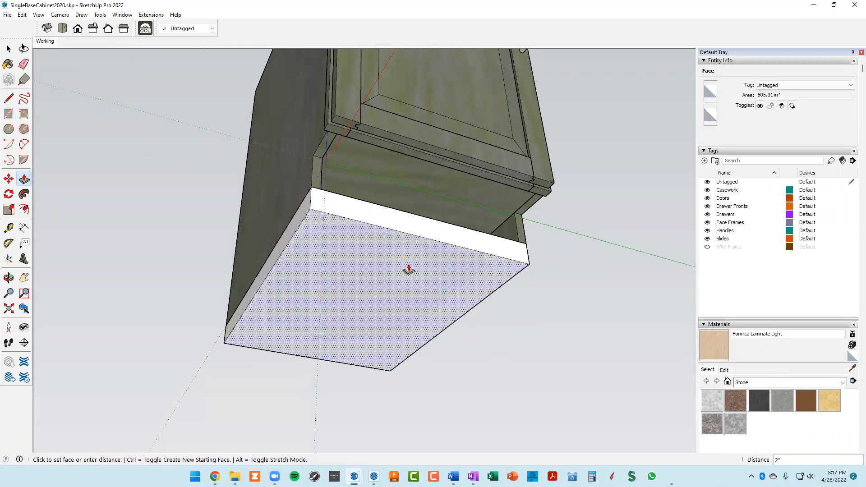
type("4")
key("Return")
Pull the slab's long side face outward so the floor extends past the cabinet's side.
middle_click_drag(409, 270, 370, 377)
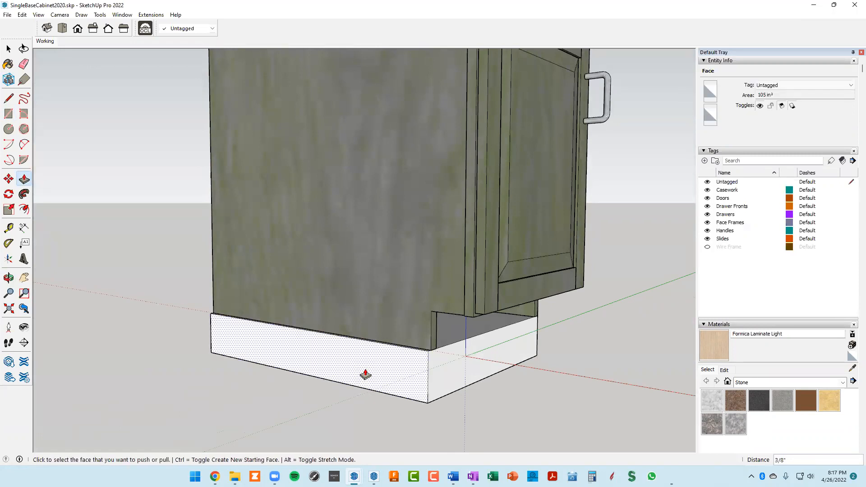
left_click(360, 381)
left_click(261, 409)
Pull the slab's front face about 91 1/4" forward, away from the cabinet.
left_click_drag(442, 393, 478, 387)
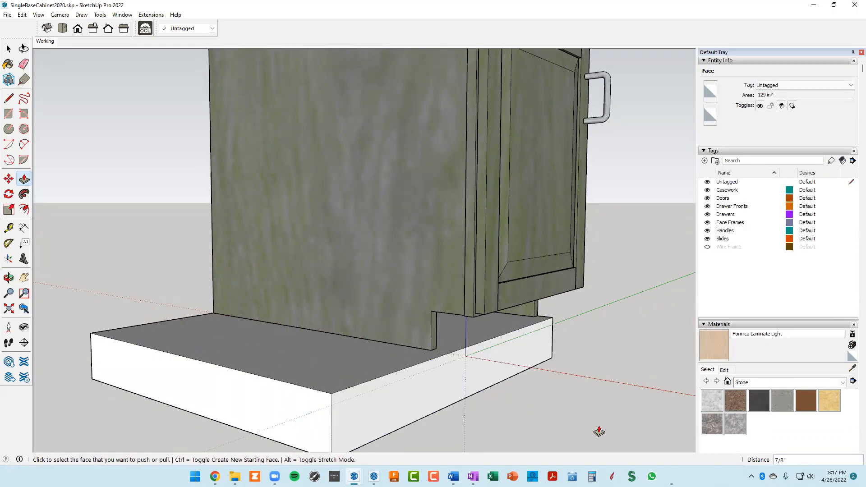
left_click(472, 373)
scroll(566, 411, "down", 4)
middle_click_drag(571, 411, 234, 286, "shift")
left_click(553, 408)
Pull the slab's opposite long side face about 58" outward to widen the floor.
mouse_move(532, 396)
middle_mouse_down()
mouse_move(476, 364)
mouse_move(244, 365)
mouse_move(272, 312)
middle_mouse_up()
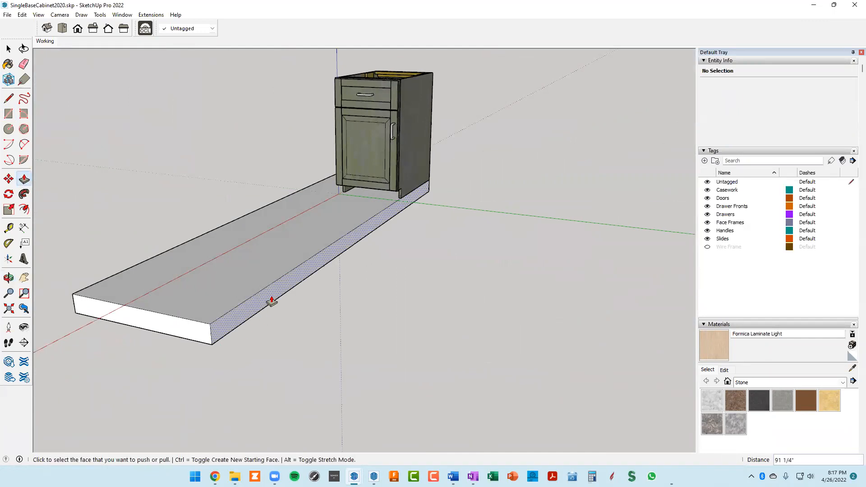
left_click(274, 301)
left_click(542, 352)
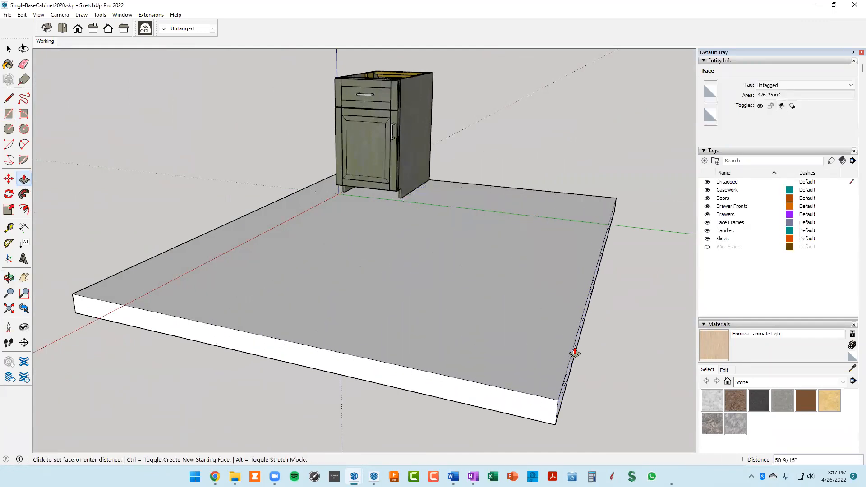
Select all faces and edges of the floor slab and make them a group.
mouse_move(573, 354)
middle_mouse_down()
mouse_move(509, 354)
mouse_move(476, 339)
mouse_move(534, 362)
mouse_move(321, 292)
middle_mouse_up()
key("space")
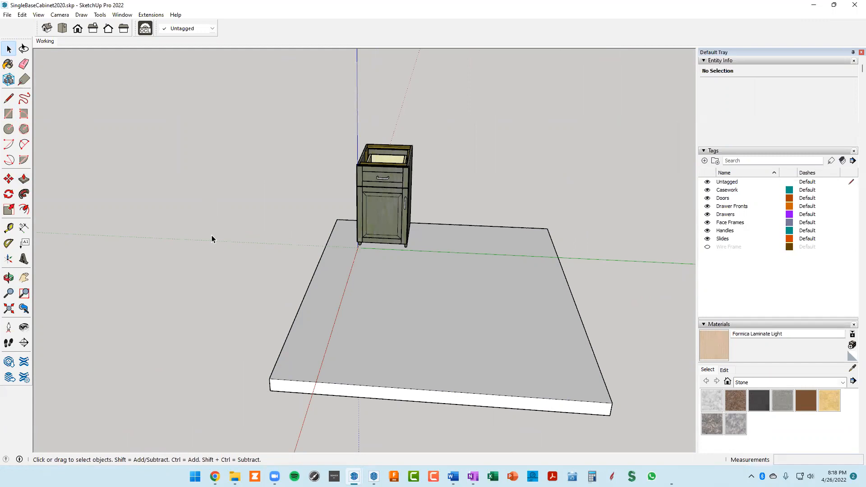
triple_click(400, 331)
right_click(400, 332)
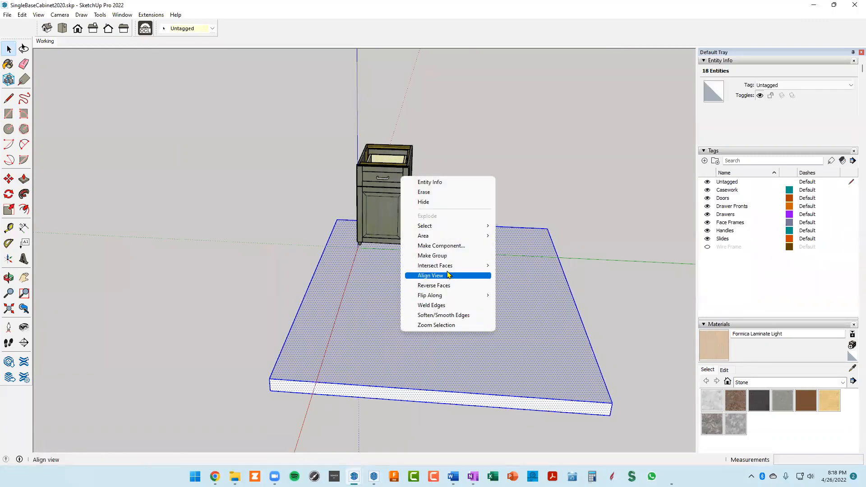
left_click(440, 256)
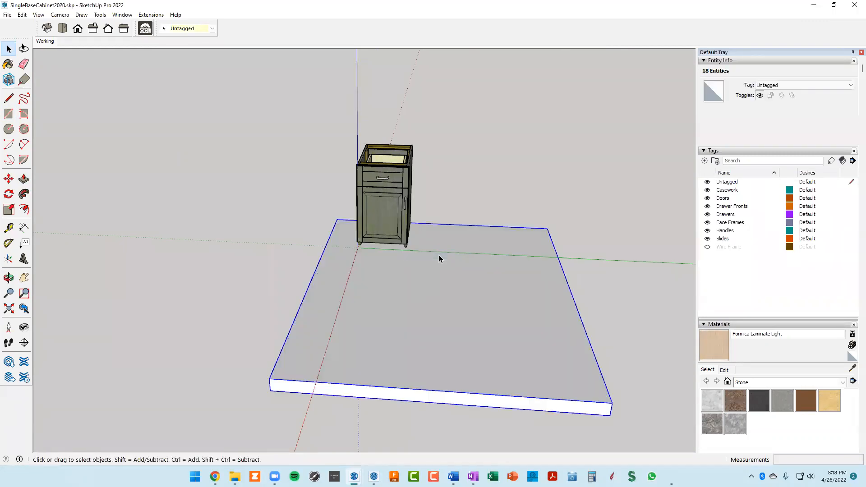
Select all of the cabinet's parts without the floor slab and make them a single group.
middle_click_drag(387, 239, 375, 201)
scroll(379, 203, "up", 7)
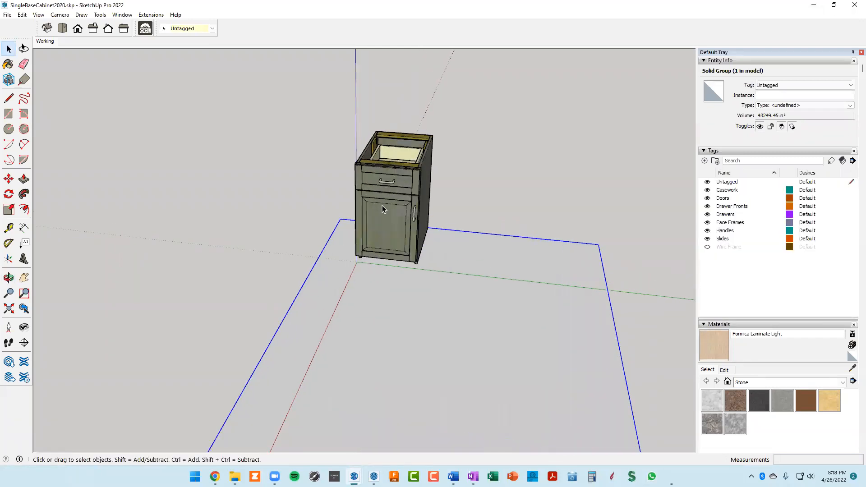
scroll(394, 182, "down", 3)
middle_click_drag(426, 231, 387, 143)
middle_click_drag(408, 204, 252, 211)
left_click(262, 209)
scroll(293, 204, "down", 2)
middle_click_drag(313, 195, 347, 158)
left_click_drag(340, 125, 439, 243)
middle_click_drag(437, 256, 666, 291)
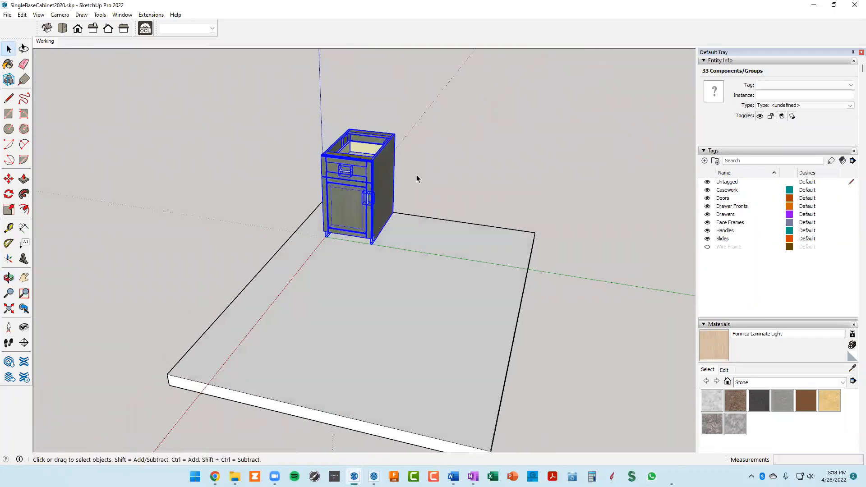
scroll(397, 175, "up", 8)
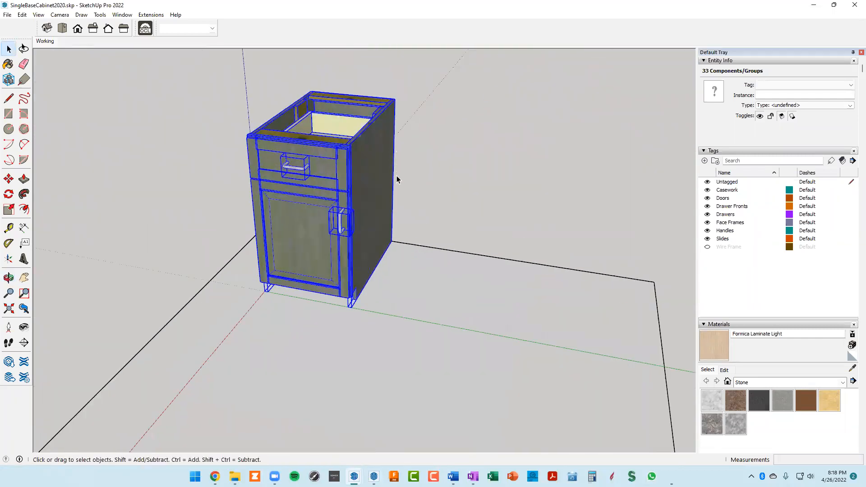
right_click(362, 165)
left_click(387, 255)
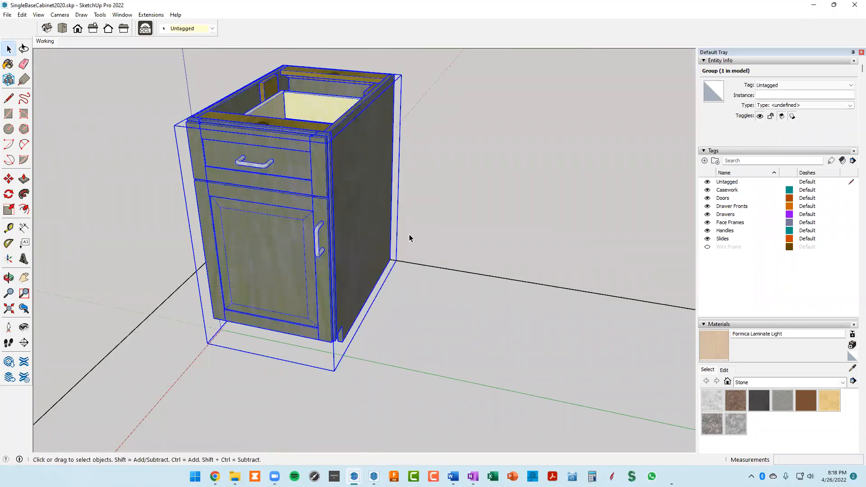
Check the corner cabinet dimensions on page 1 of CornerCab.pdf in Adobe Acrobat, then return to the SketchUp model.
scroll(410, 235, "down", 2)
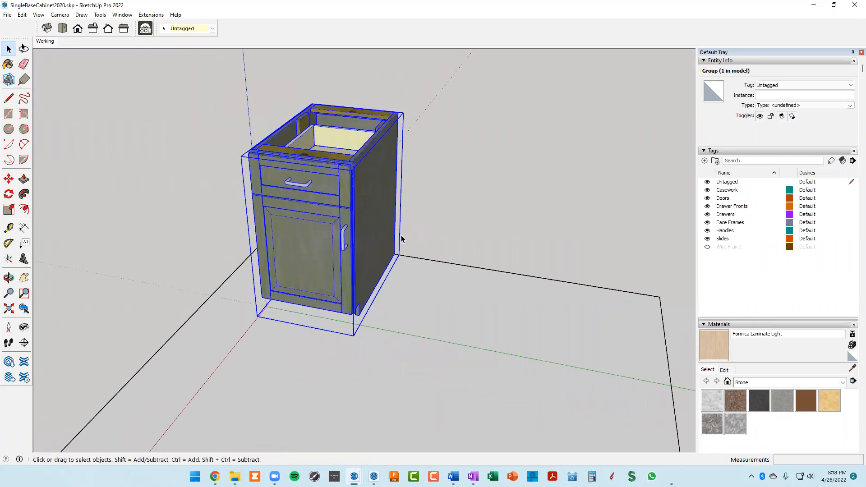
middle_click_drag(396, 232, 375, 264)
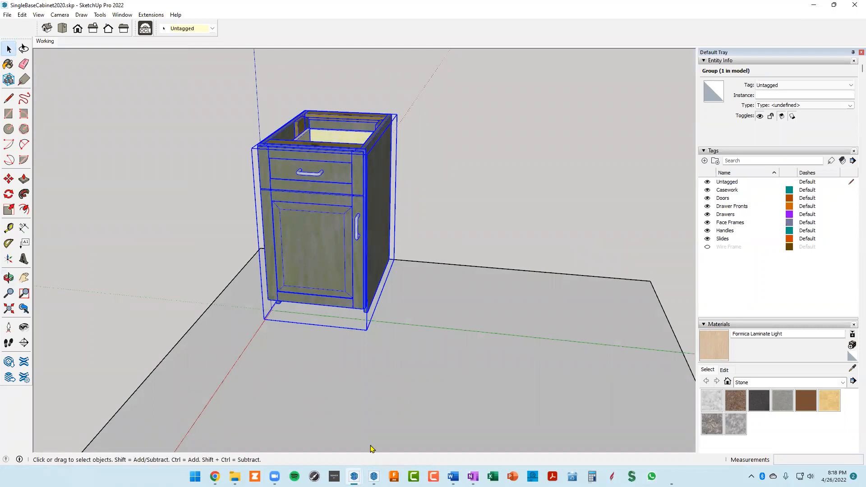
left_click(553, 476)
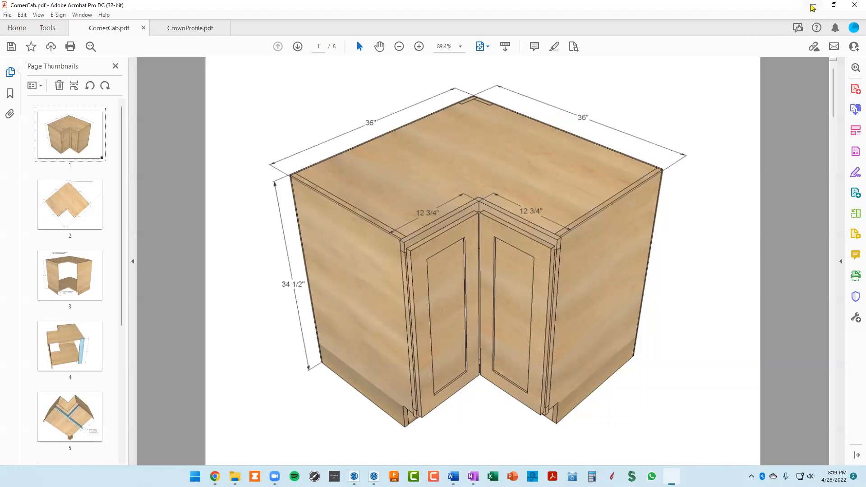
left_click(813, 5)
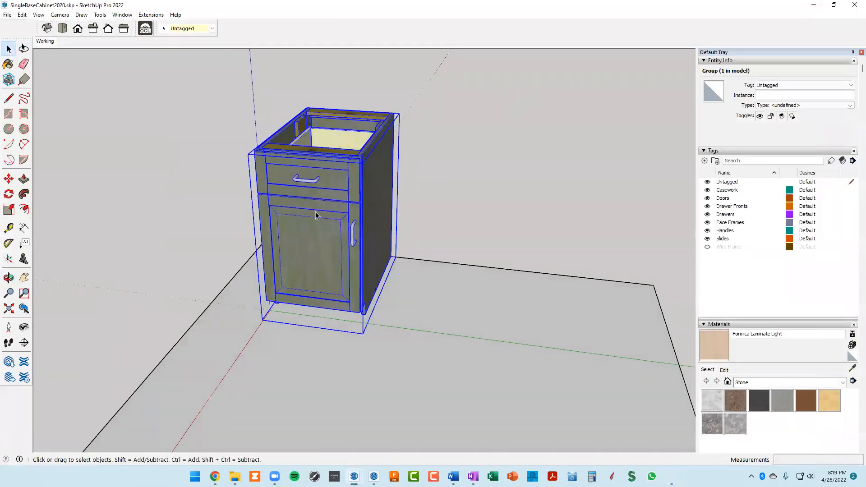
Copy the cabinet group along the green axis and place the copy directly against the original's side.
middle_click_drag(381, 195, 505, 180)
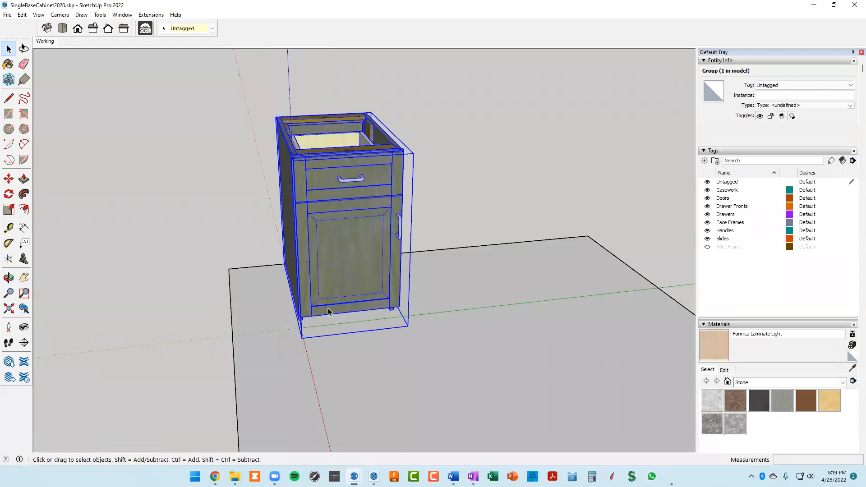
key("m")
scroll(301, 190, "up", 5)
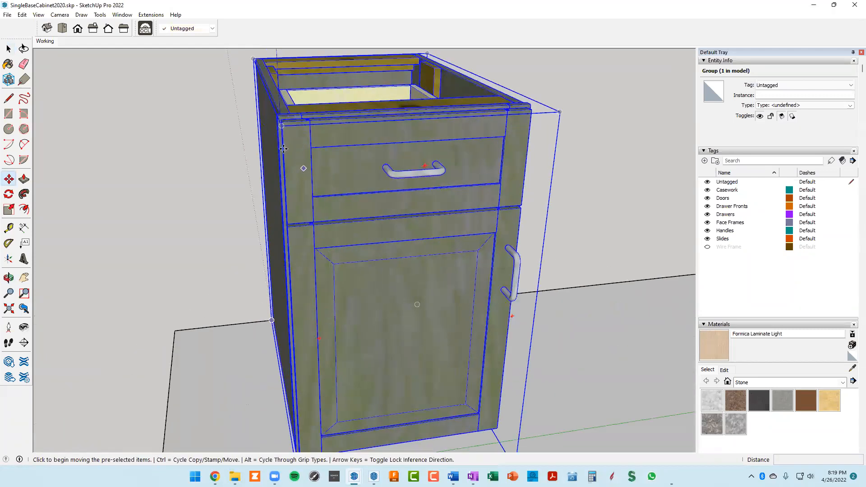
scroll(284, 130, "up", 2)
key("ctrl")
middle_click_drag(337, 144, 270, 224)
scroll(270, 224, "up", 4)
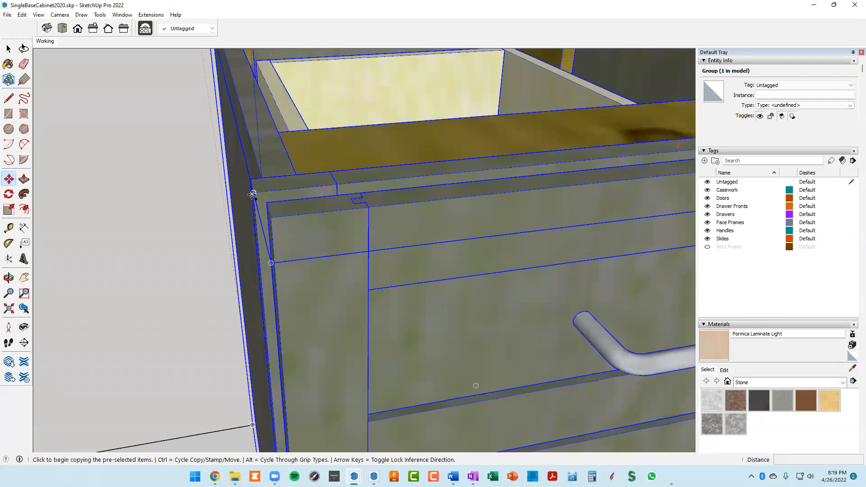
left_click(252, 193)
middle_click_drag(253, 190, 16, 232)
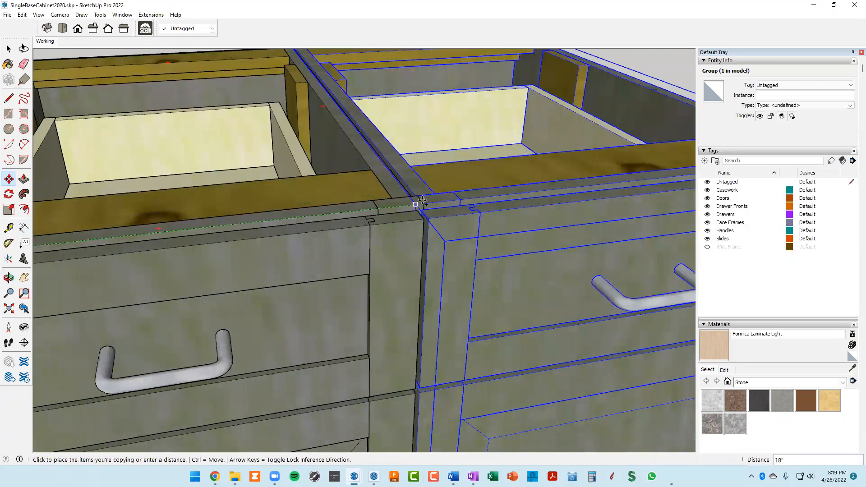
scroll(422, 202, "up", 2)
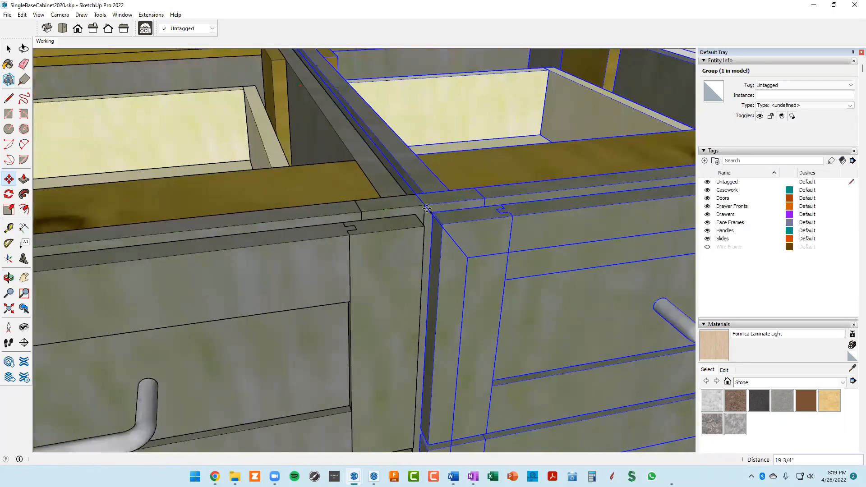
left_click(424, 204)
Move the copied cabinet 12 3/4" along the green axis, away from the original.
scroll(451, 244, "down", 2)
scroll(452, 244, "down", 3)
middle_click_drag(452, 244, 379, 244)
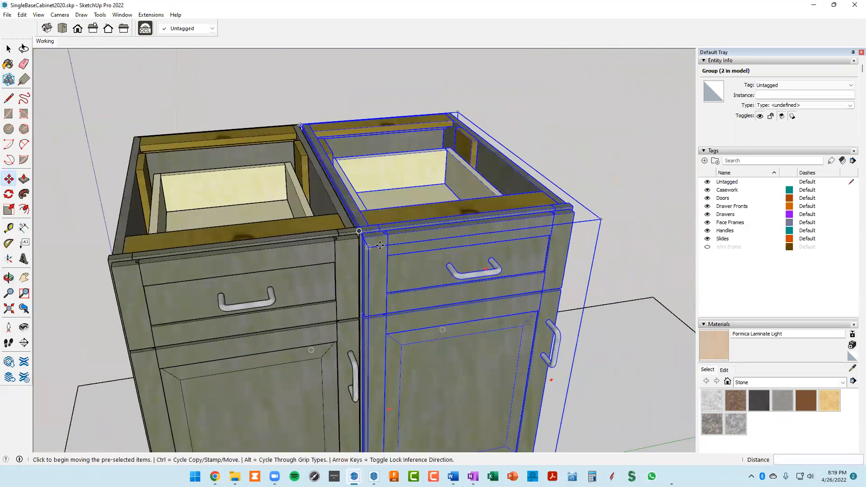
scroll(377, 243, "up", 3)
scroll(377, 242, "up", 2)
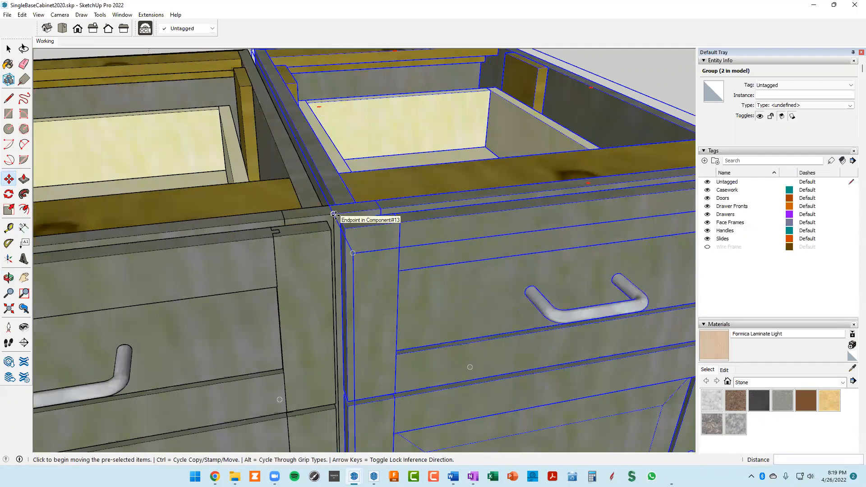
left_click(343, 215)
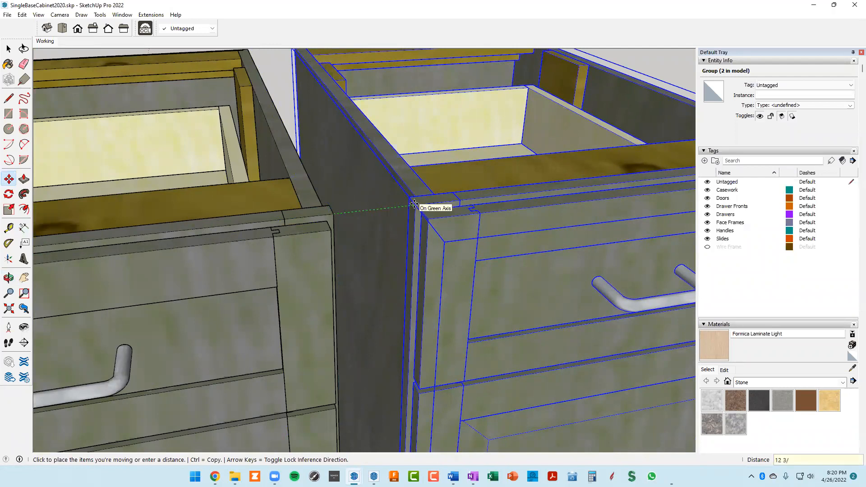
key("Return")
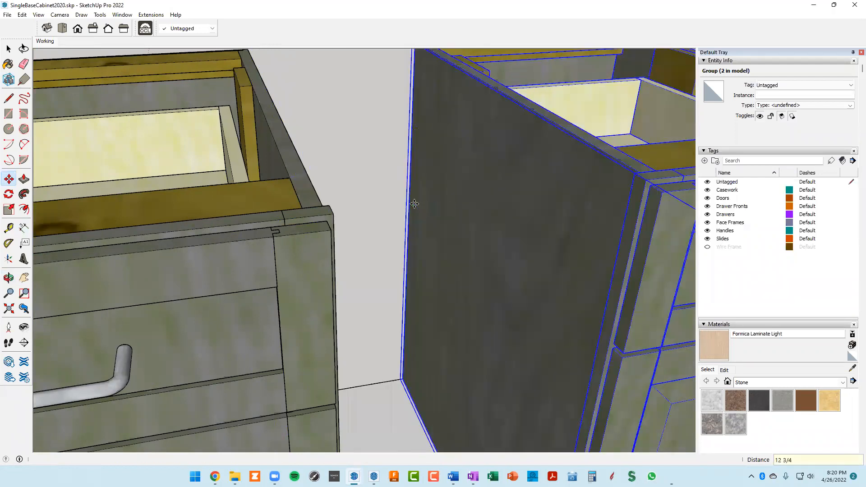
Examine the moved cabinet copy's upper front corner on the side facing the original cabinet.
scroll(414, 208, "down", 6)
middle_click_drag(415, 212, 449, 238)
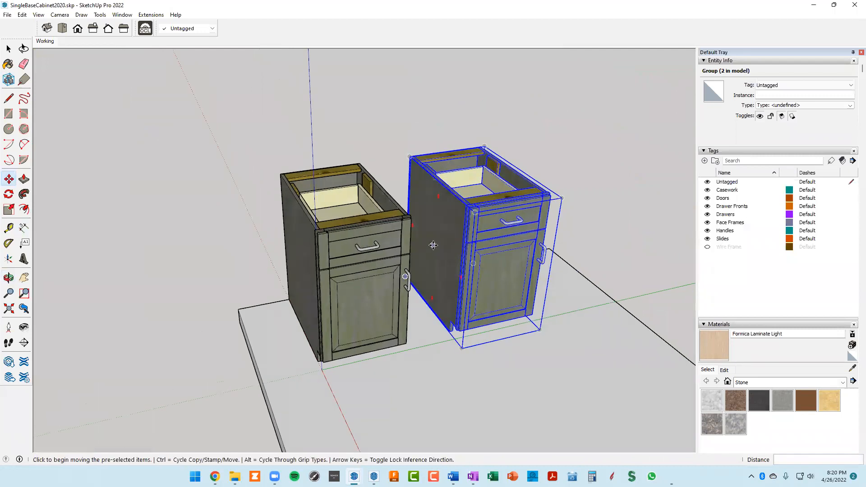
scroll(482, 226, "up", 5)
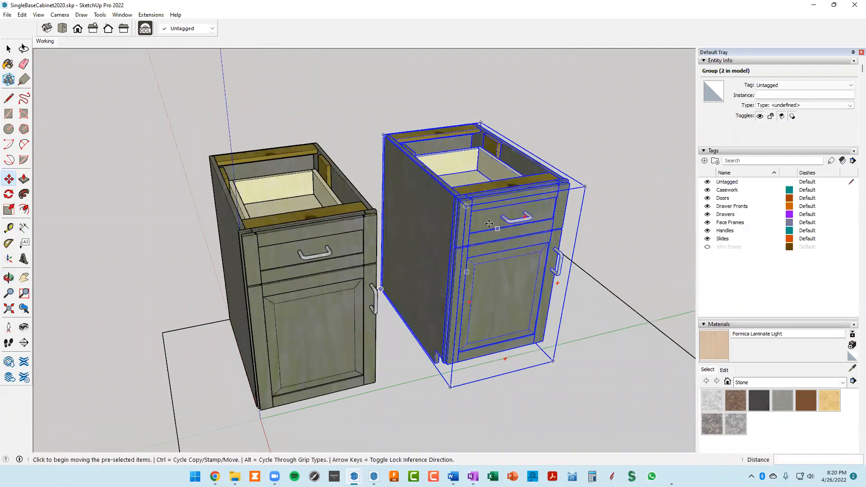
middle_click_drag(456, 206, 453, 217)
scroll(452, 217, "up", 5)
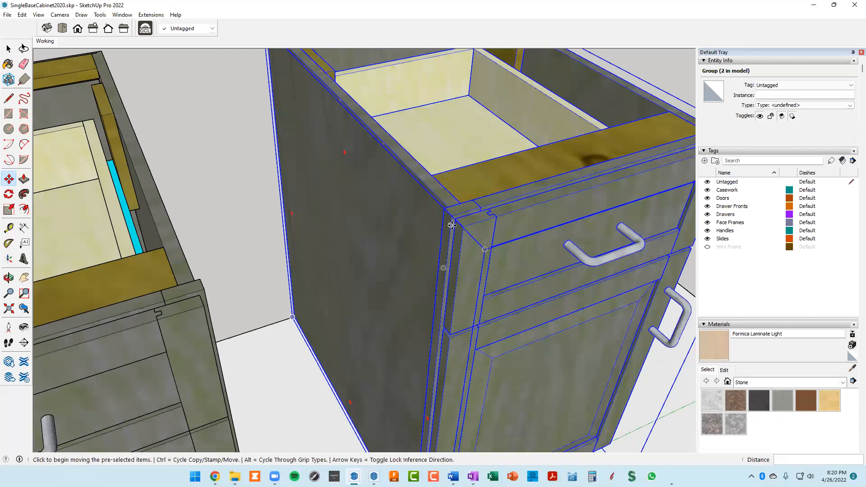
scroll(456, 225, "down", 4)
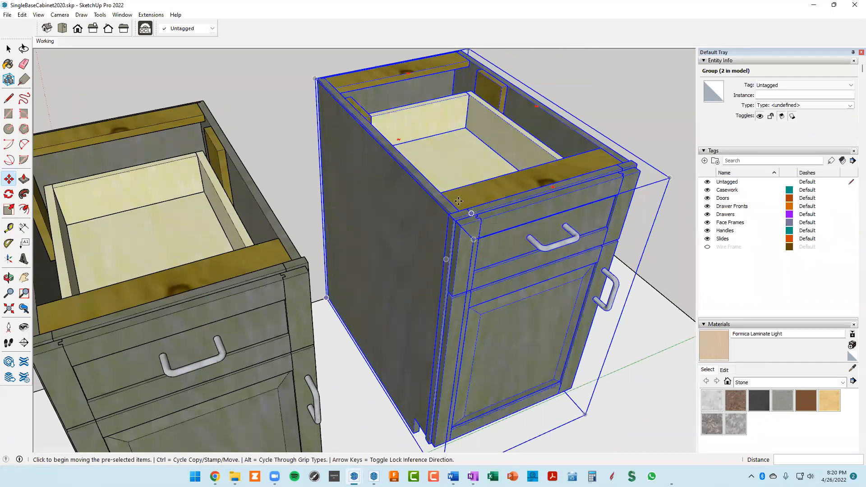
scroll(428, 197, "up", 2)
scroll(428, 197, "down", 2)
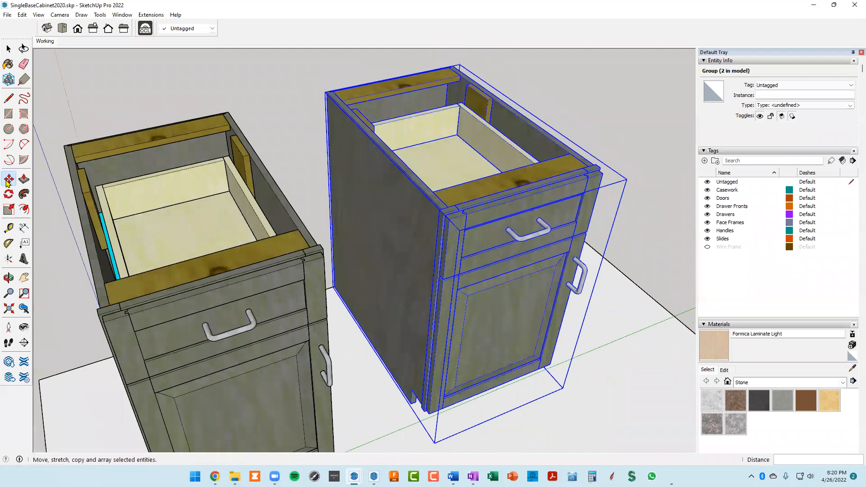
Rotate the cabinet copy 90 degrees horizontally about the upper front corner of its face frame nearest the original.
left_click(8, 194)
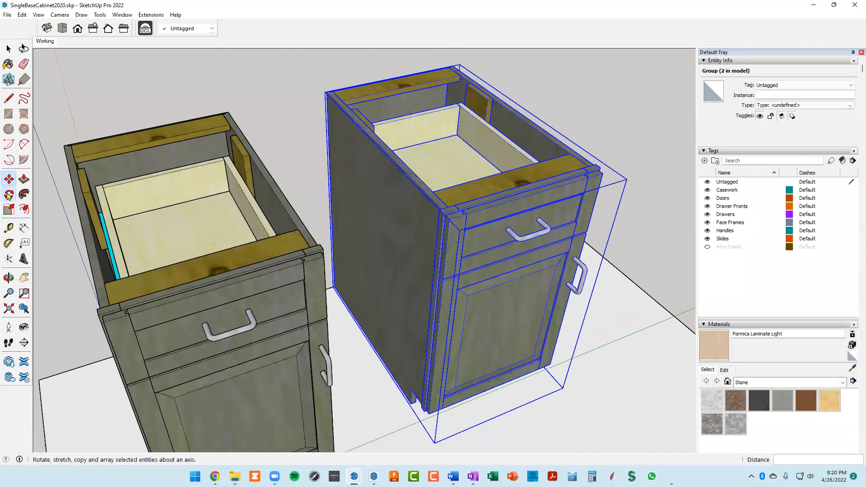
scroll(456, 227, "up", 2)
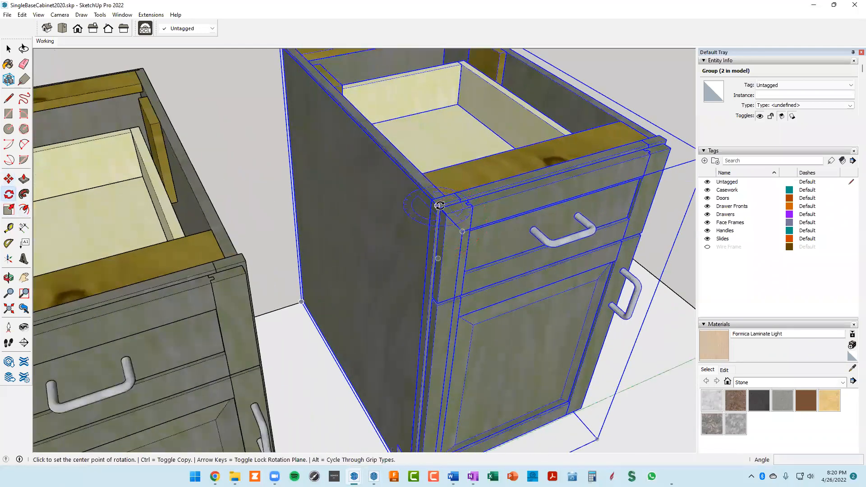
scroll(438, 208, "up", 3)
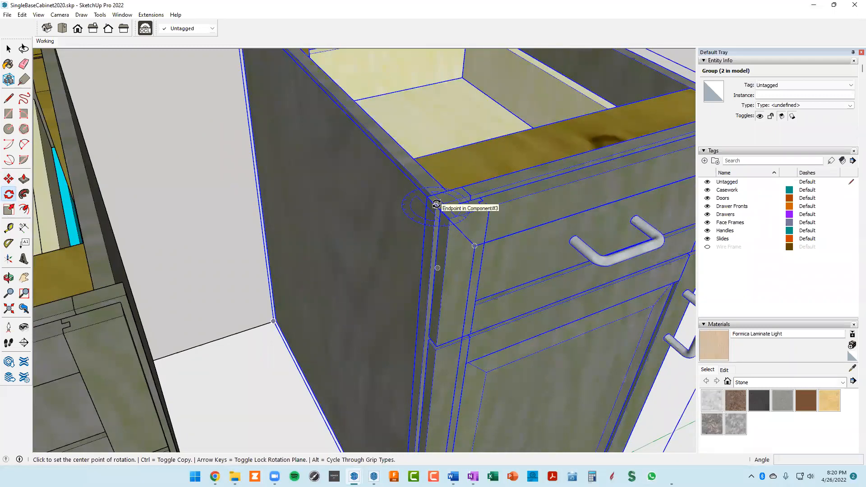
scroll(437, 205, "up", 5)
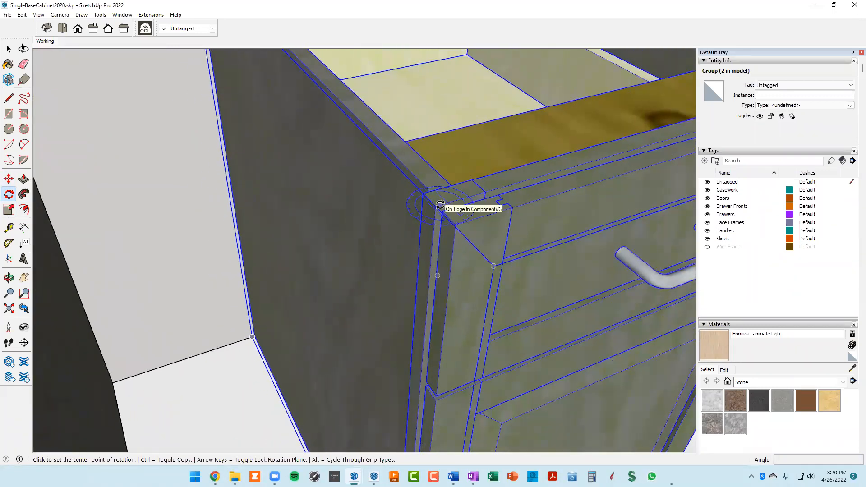
scroll(440, 204, "up", 3)
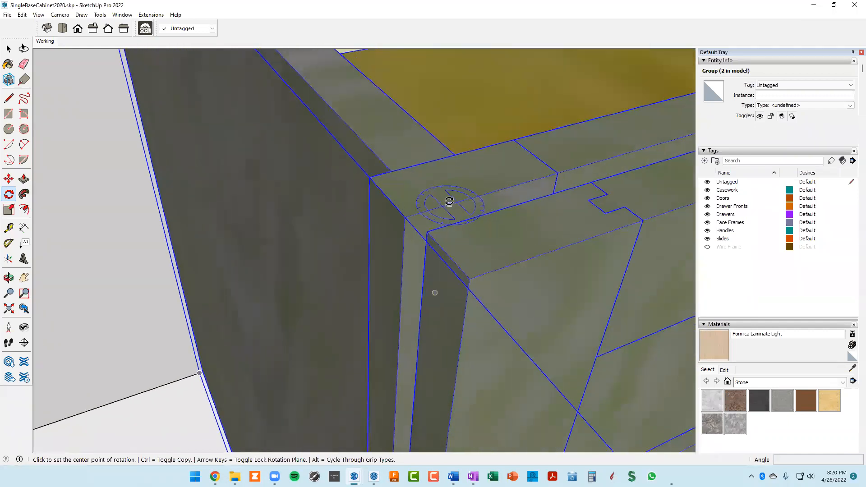
scroll(449, 202, "up", 3)
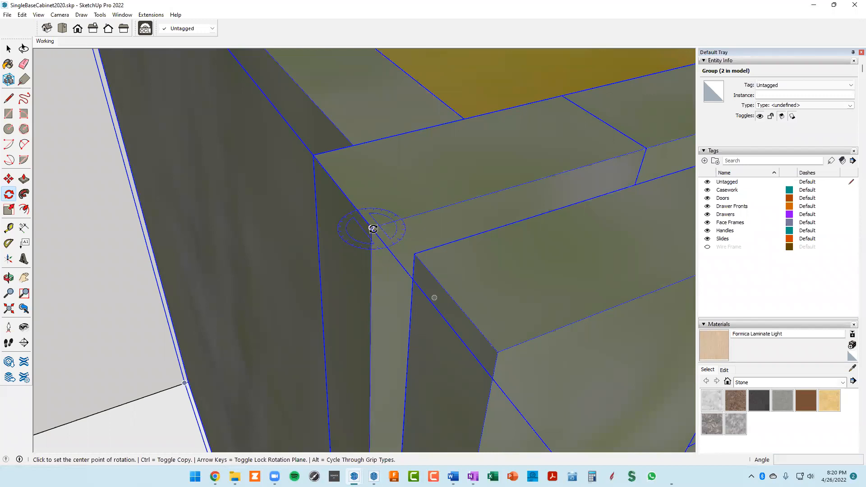
left_click(371, 228)
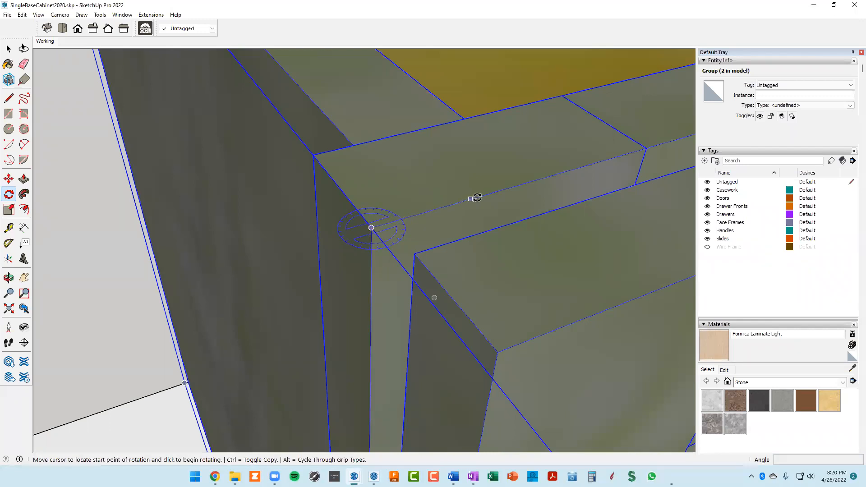
left_click(551, 177)
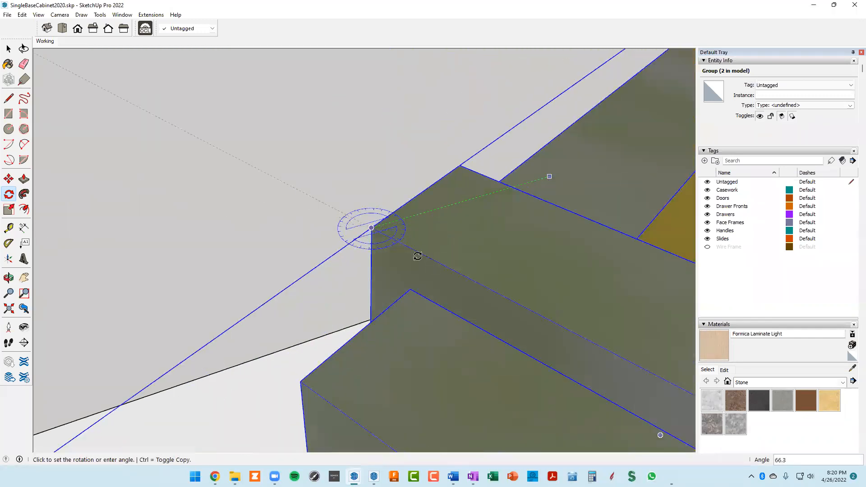
left_click(394, 250)
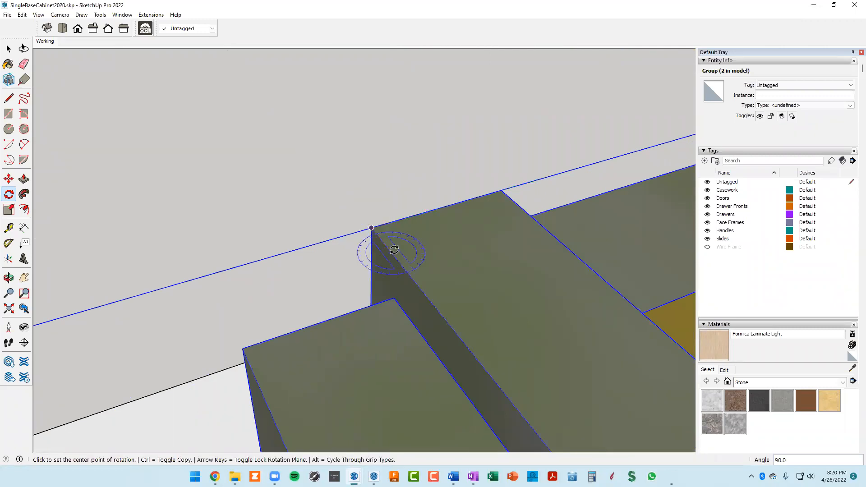
Place a guide line along the upper front edge of the original cabinet's face frame, extending toward the rotated copy.
scroll(406, 253, "down", 4)
scroll(384, 226, "down", 3)
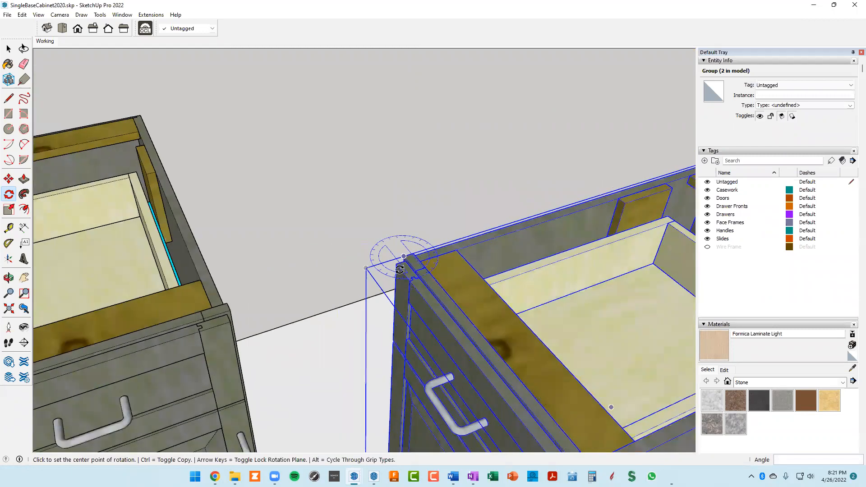
scroll(284, 336, "up", 3)
scroll(291, 332, "down", 3)
middle_click_drag(297, 327, 333, 261, "shift")
key("t")
left_click(308, 240)
scroll(308, 240, "up", 4)
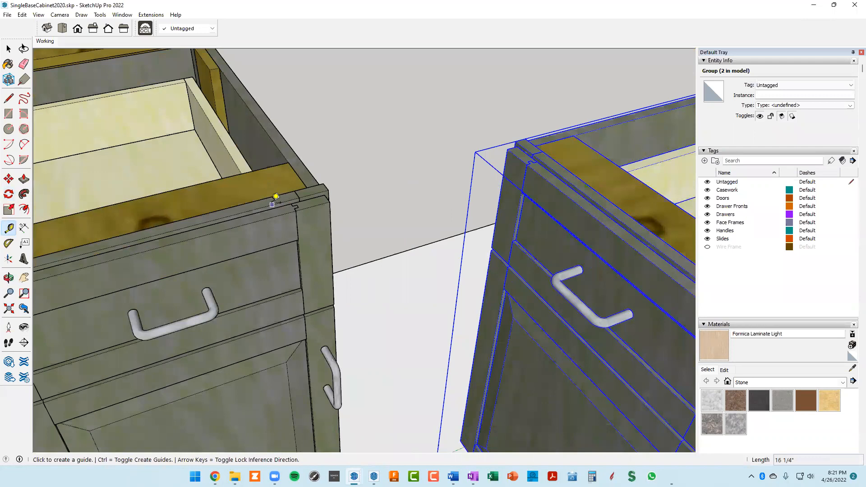
left_click(271, 198)
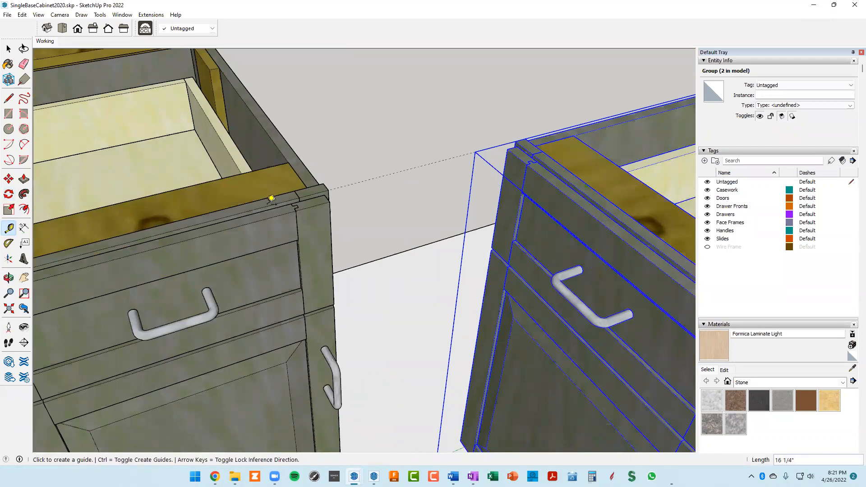
Examine how the rotated copy's upper face-frame corner lines up with the guide from the original cabinet.
scroll(348, 228, "up", 3)
middle_click_drag(345, 192, 344, 157, "shift")
scroll(343, 157, "up", 2)
scroll(343, 156, "down", 4)
middle_click_drag(423, 161, 330, 212, "shift")
middle_click_drag(331, 212, 365, 271)
scroll(402, 212, "up", 6)
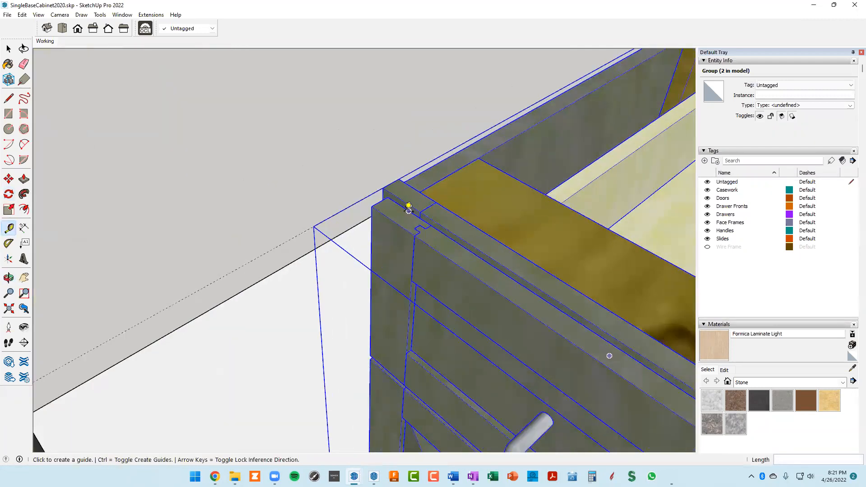
scroll(400, 189, "down", 5)
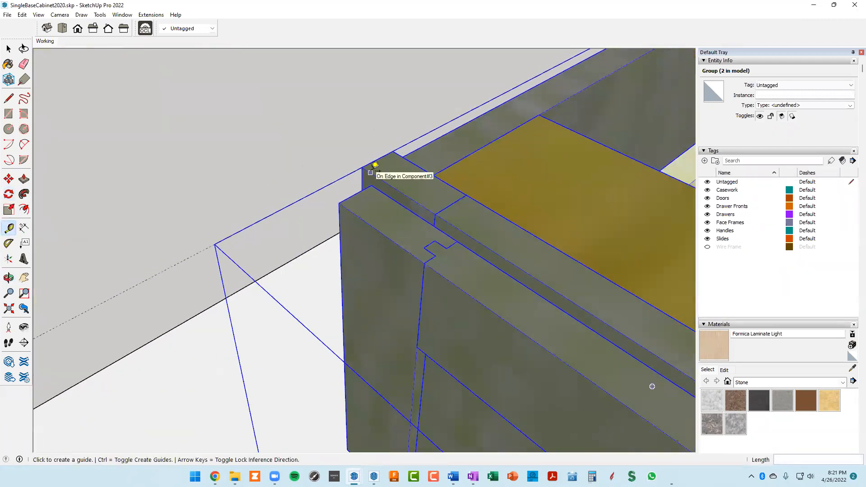
middle_click_drag(406, 271, 404, 302)
Move the rotated copy 12 3/4" along the red axis from its face-frame corner, away from the guide line, and deselect it.
scroll(514, 326, "down", 6)
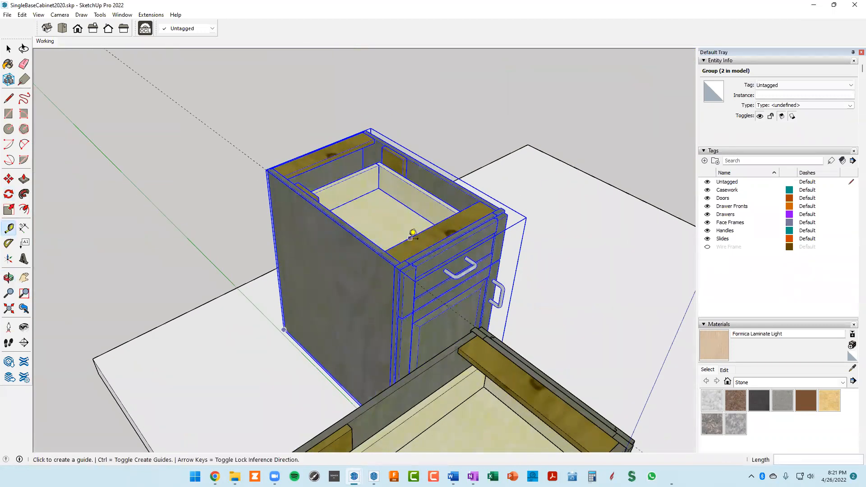
scroll(420, 238, "up", 5)
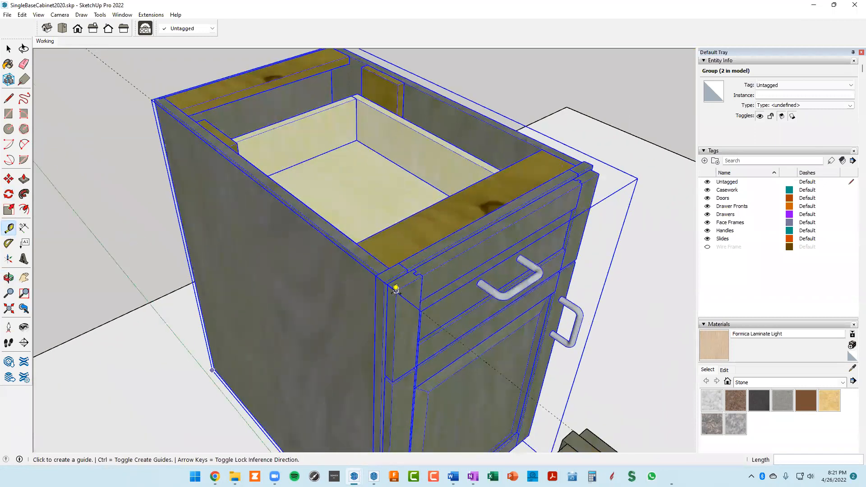
key("m")
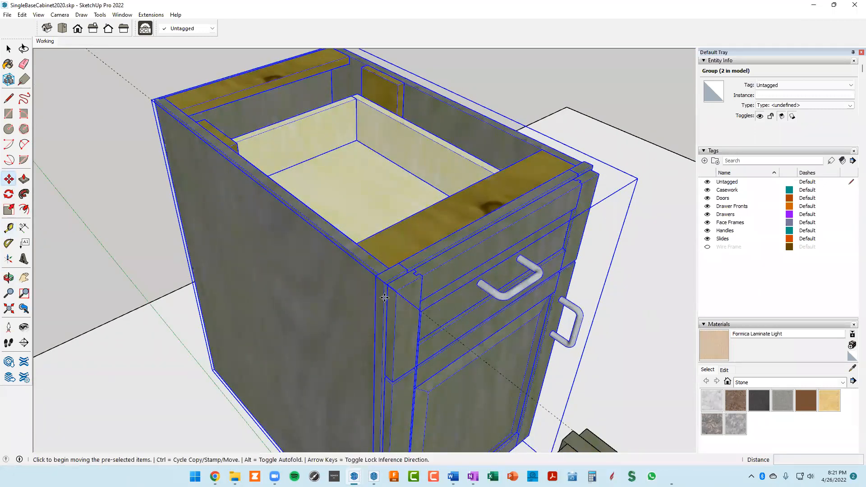
scroll(391, 285, "up", 2)
scroll(390, 285, "up", 1)
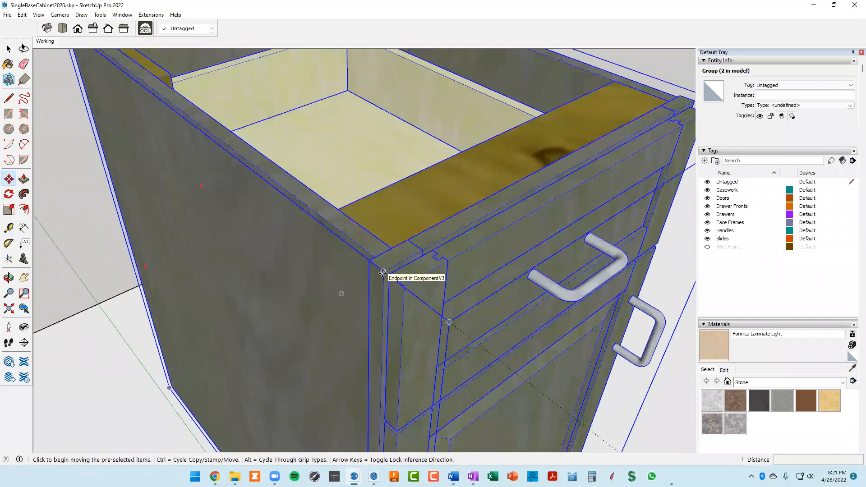
left_click(382, 273)
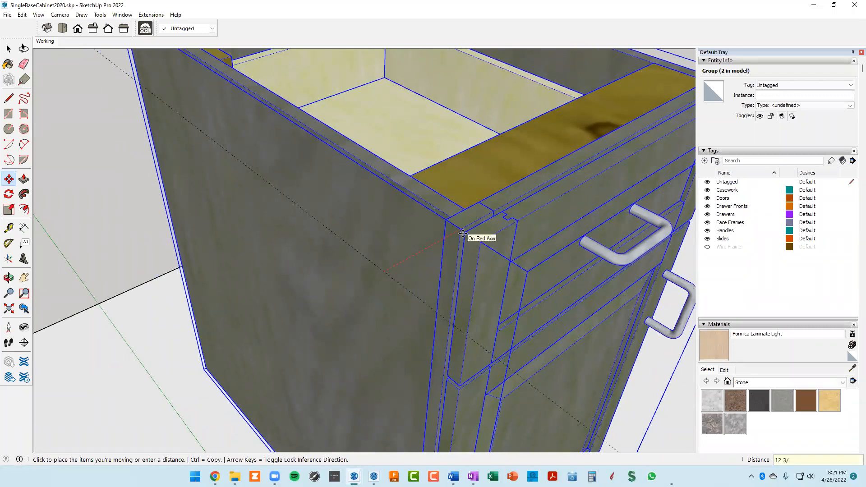
scroll(463, 234, "down", 2)
left_click(409, 235)
scroll(420, 226, "down", 5)
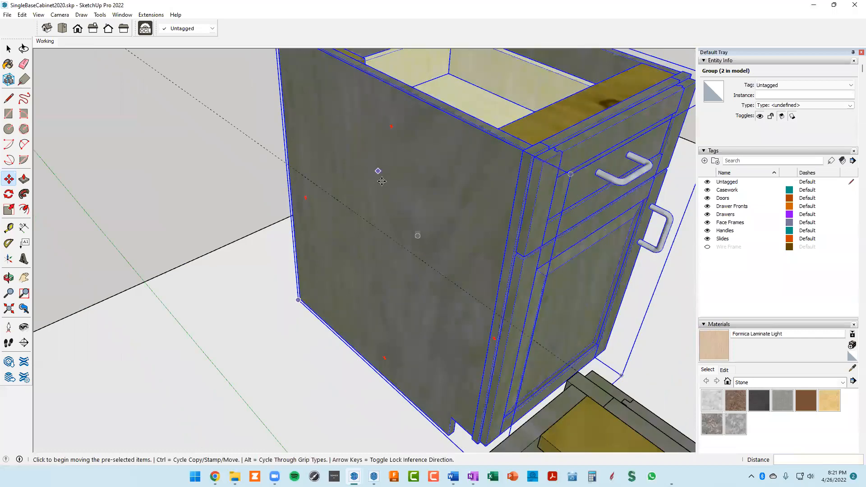
middle_click_drag(434, 217, 365, 219)
middle_click_drag(419, 266, 455, 263)
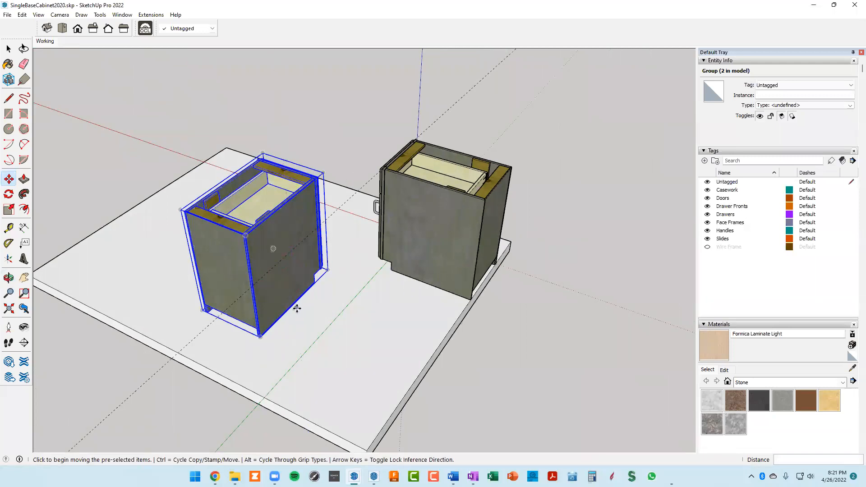
key("space")
left_click(473, 356)
Draw a rectangle on the slab from the moved copy's rear bottom corner to the original cabinet's rear bottom corner.
scroll(271, 344, "up", 4)
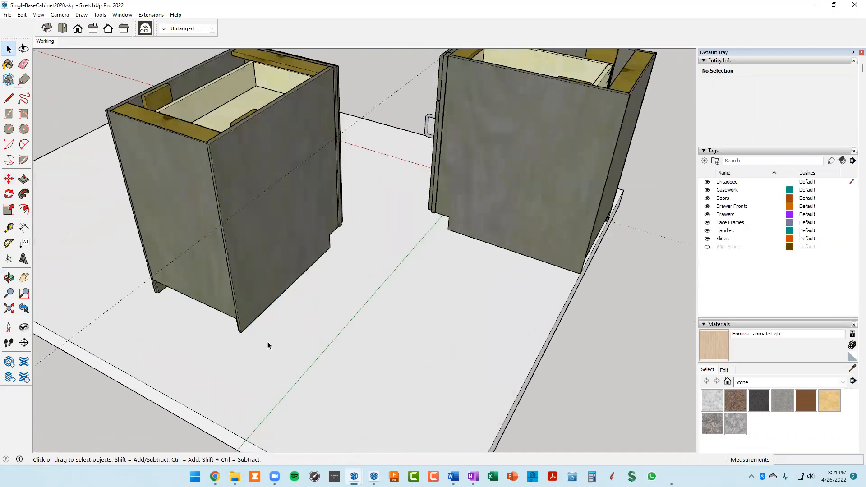
scroll(253, 339, "up", 3)
key("r")
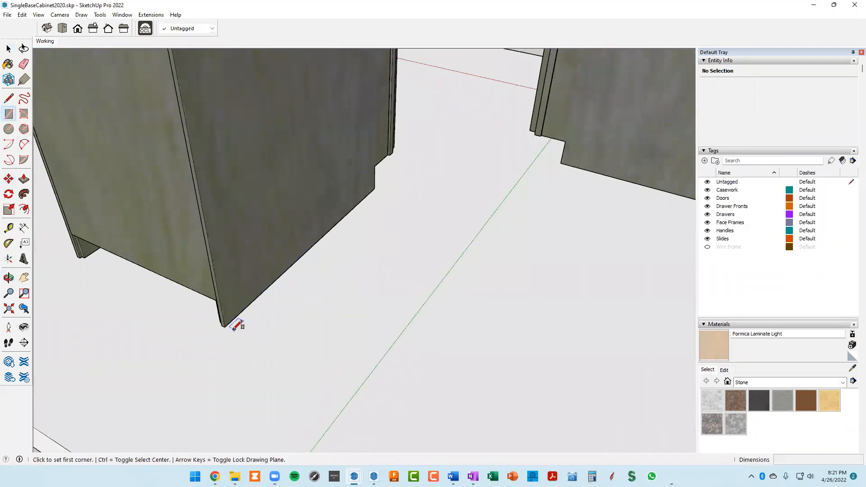
left_click(225, 327)
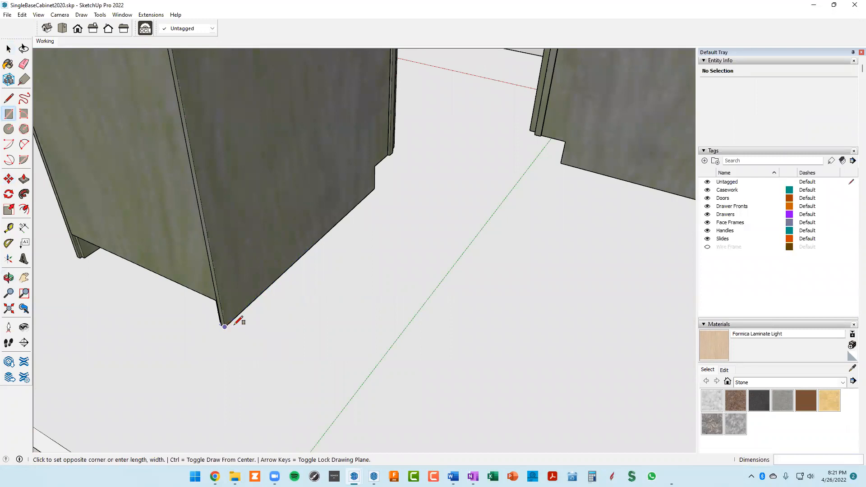
scroll(283, 323, "down", 4)
middle_click_drag(506, 291, 378, 296, "shift")
scroll(458, 276, "up", 3)
left_click(465, 269)
scroll(470, 271, "down", 3)
middle_click_drag(425, 310, 401, 290)
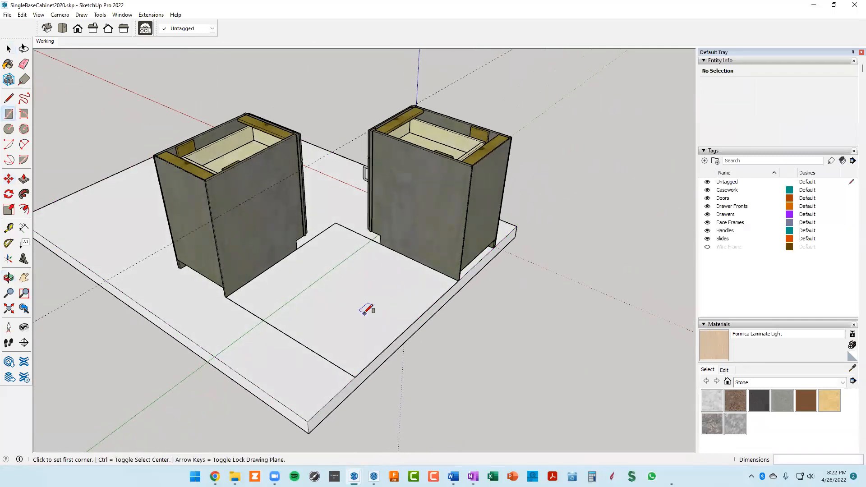
Measure across the rectangle between the cabinets, from its outer edge to the original's side and from the copy's side.
key("t")
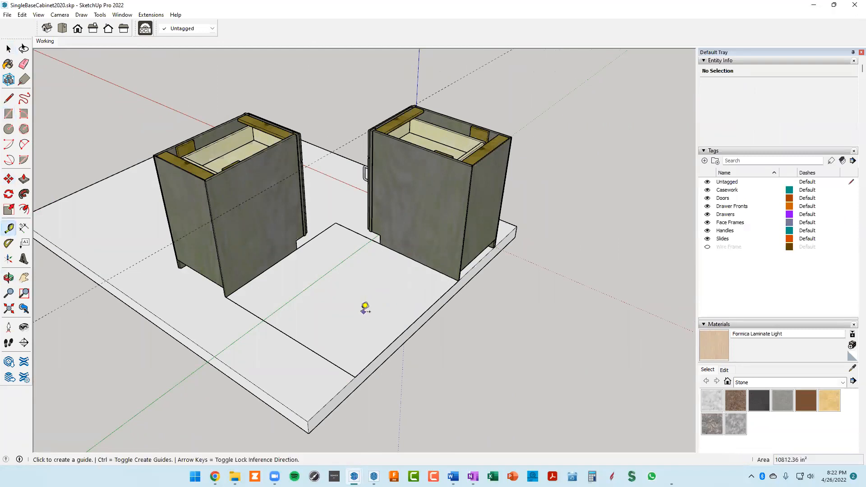
left_click(300, 344)
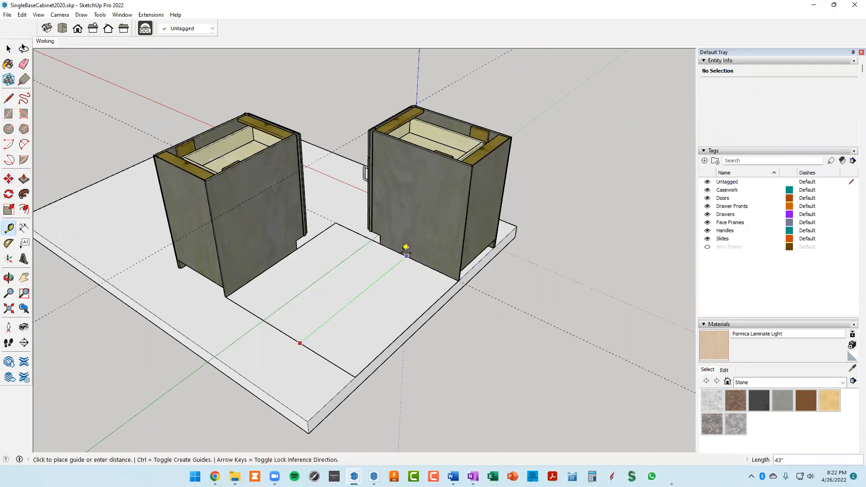
key("Escape")
left_click(324, 232)
key("Escape")
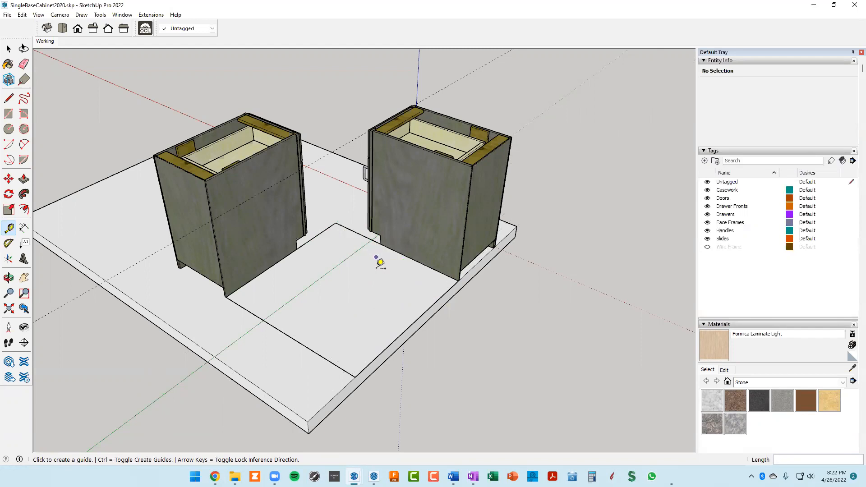
Delete the temporary rectangle from the slab and the guide line running past the two cabinets.
key("space")
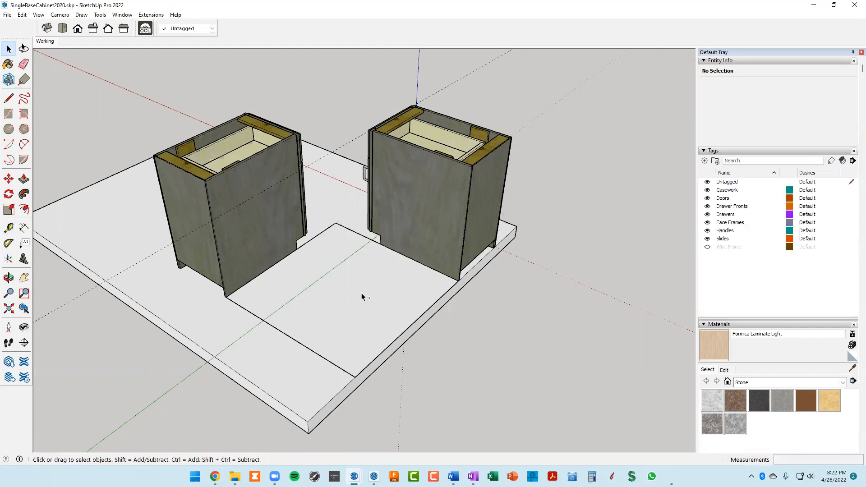
middle_click_drag(373, 294, 382, 278)
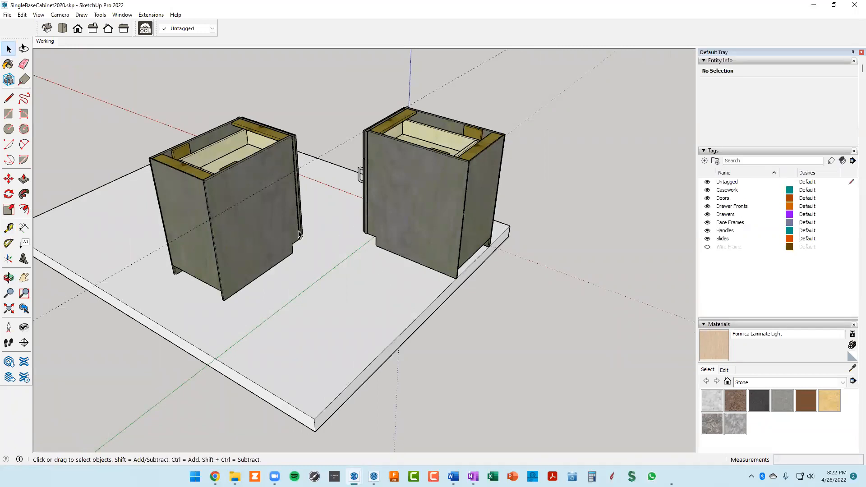
scroll(374, 172, "up", 4)
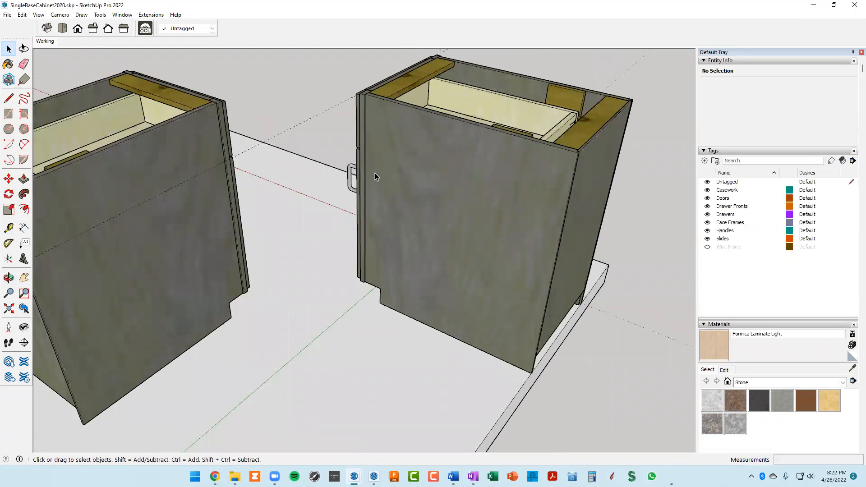
scroll(376, 172, "down", 3)
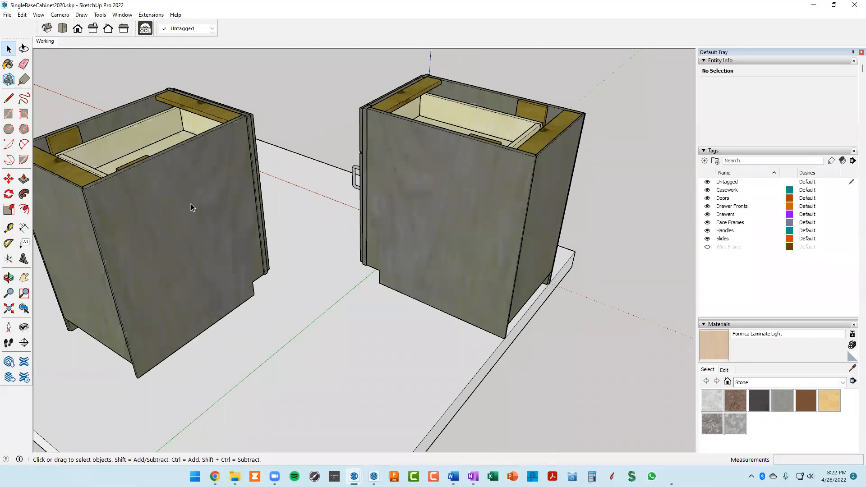
Examine the rotated copy's upper rear corners where the back panel meets the side panels.
scroll(216, 204, "down", 1)
middle_click_drag(185, 216, 412, 201)
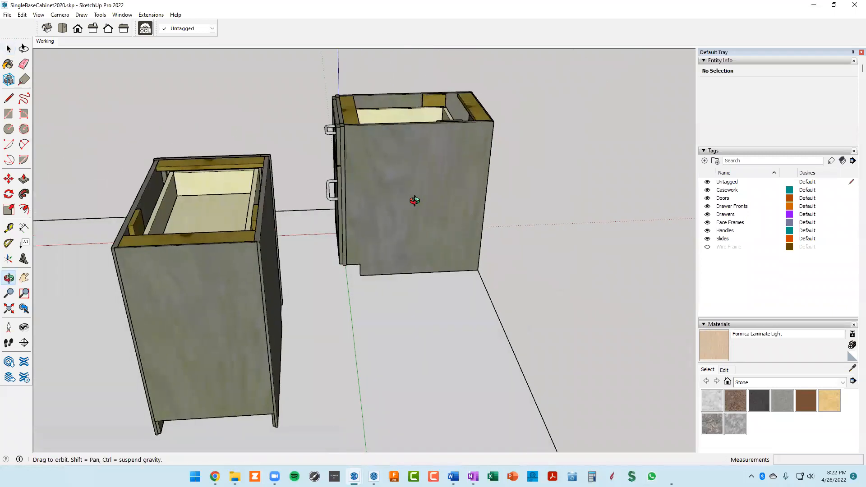
scroll(427, 230, "up", 2)
scroll(353, 264, "up", 4)
scroll(353, 263, "down", 3)
middle_click_drag(418, 237, 464, 228)
scroll(464, 229, "up", 2)
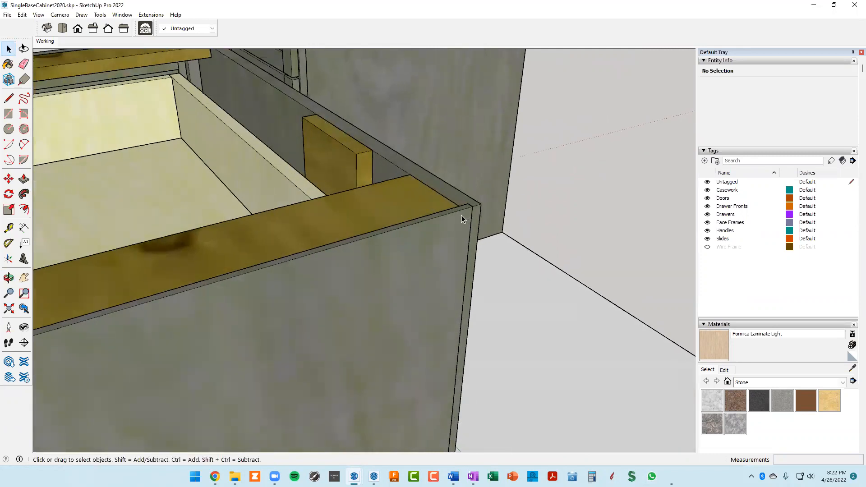
scroll(464, 209, "down", 3)
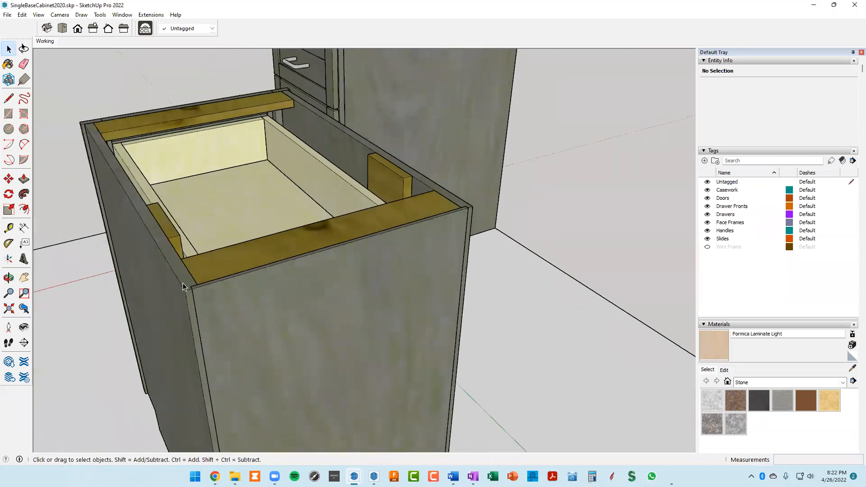
Examine the rotated copy and the original cabinet from several angles, selecting each in turn to compare their side panels.
middle_click_drag(184, 286, 156, 284)
middle_click_drag(416, 264, 261, 261)
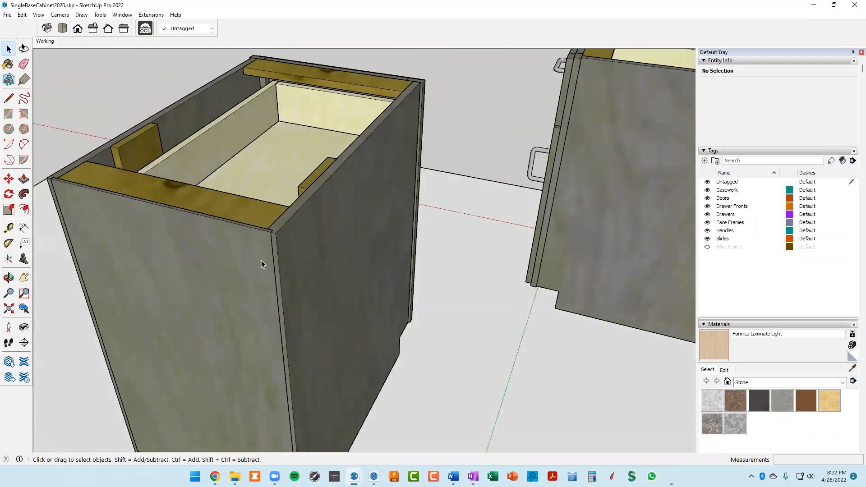
scroll(261, 260, "down", 4)
left_click(295, 248)
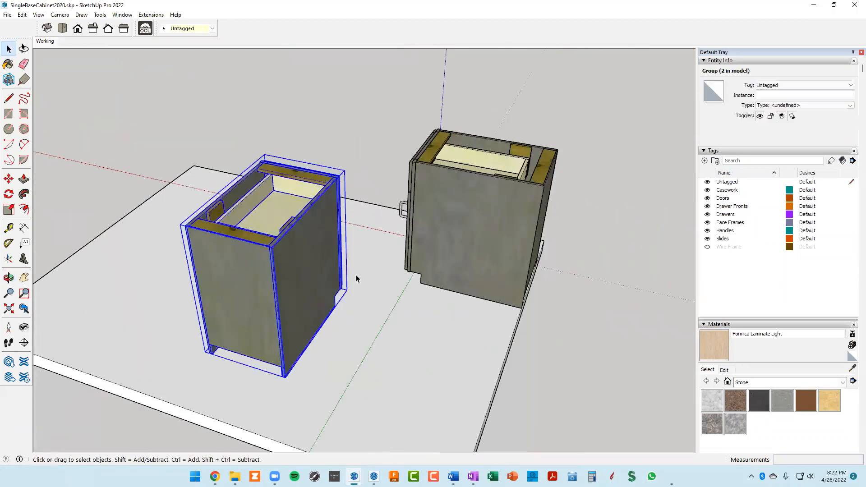
scroll(186, 229, "up", 3)
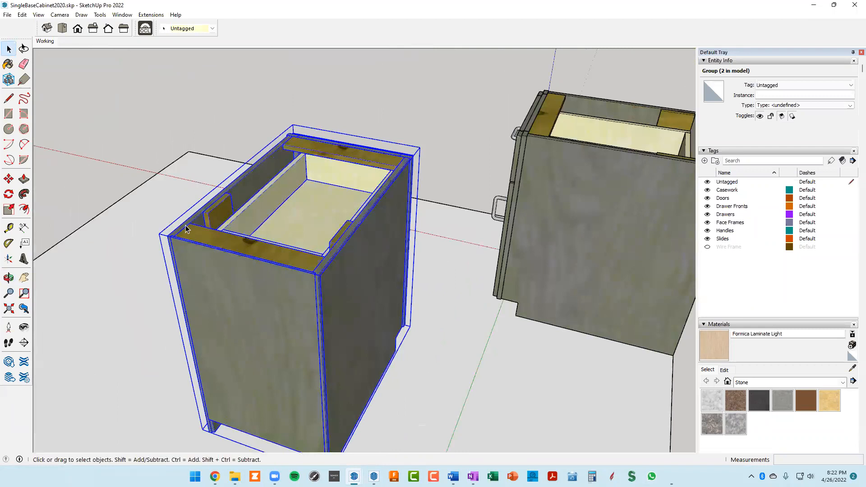
scroll(186, 229, "down", 4)
middle_click_drag(305, 253, 398, 217)
scroll(400, 215, "up", 3)
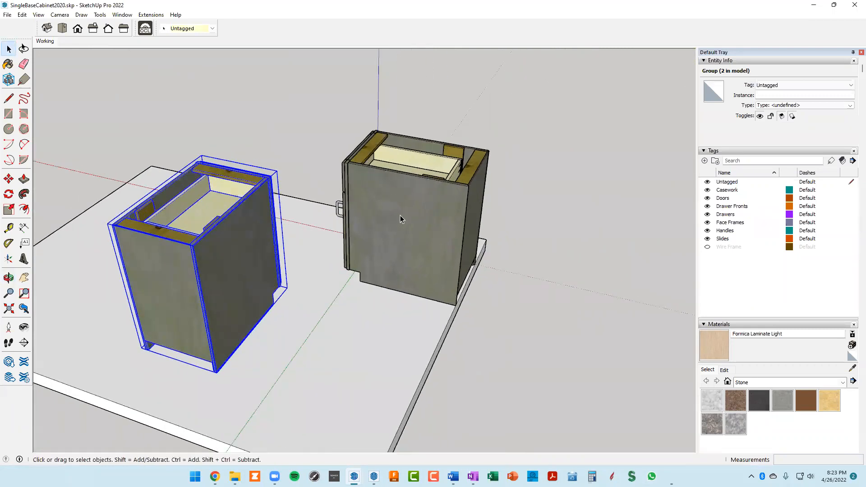
left_click(393, 201)
left_click(244, 254)
left_click(423, 220)
left_click(255, 265)
scroll(223, 259, "up", 2)
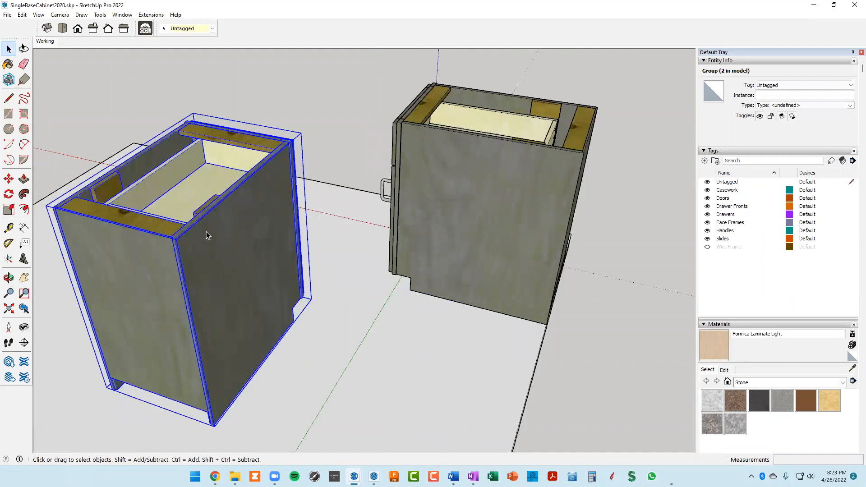
Open the rotated copy's group to inspect its corner-facing side panel component, and close the group.
double_click(221, 244)
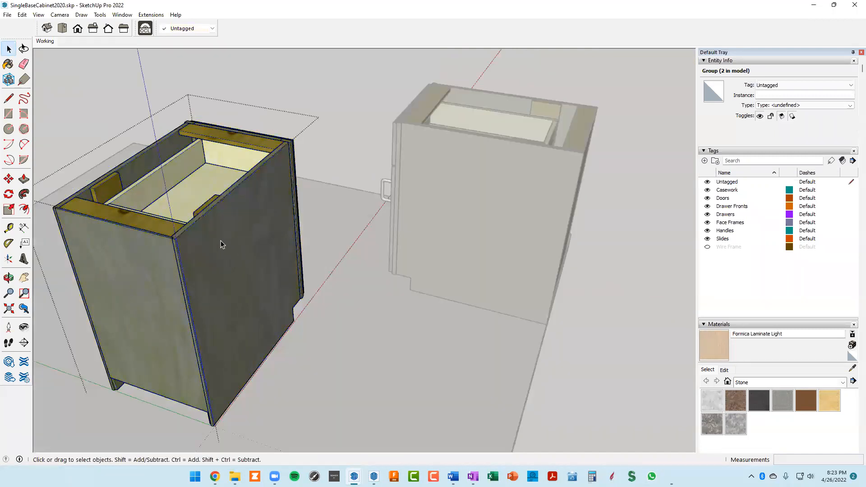
left_click(248, 215)
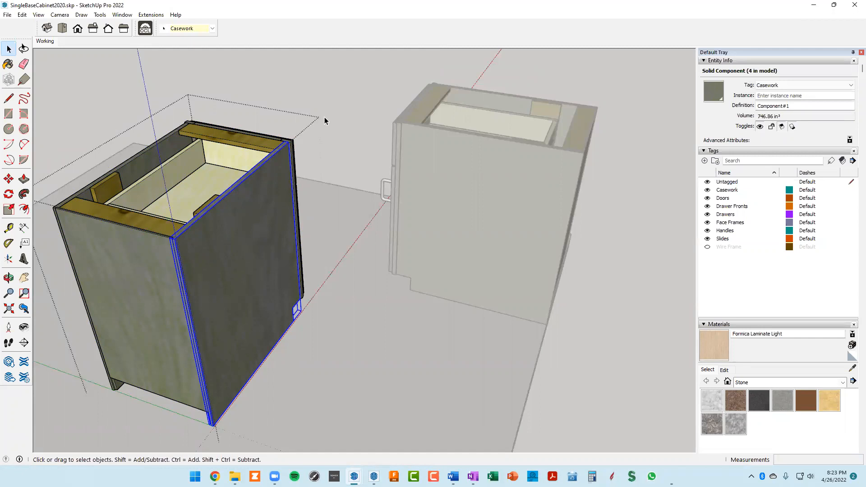
left_click(349, 105)
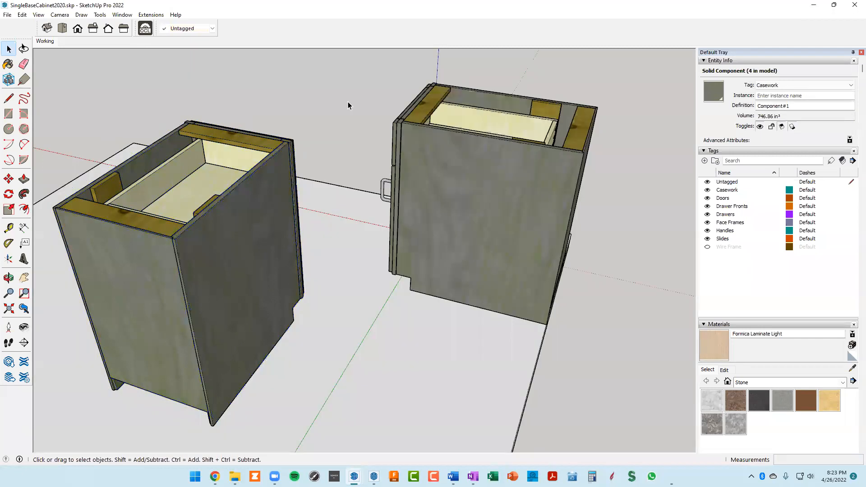
Explode the rotated copy's cabinet group so its side panels can be selected individually.
left_click(259, 185)
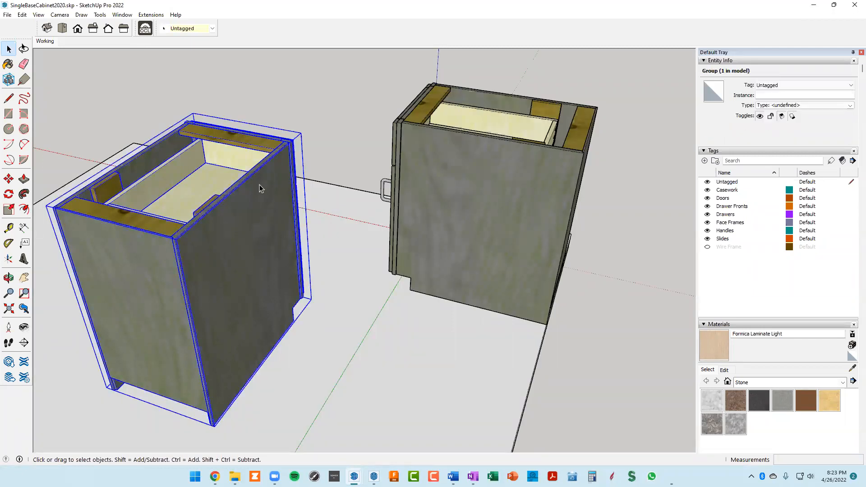
right_click(259, 185)
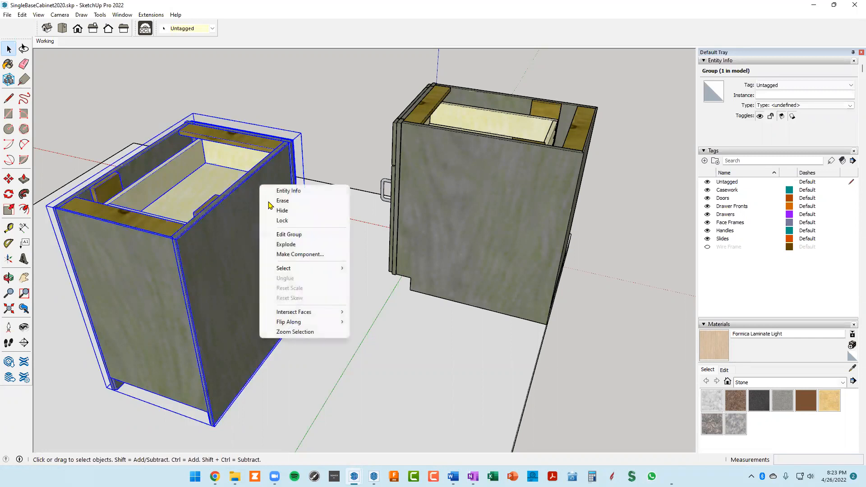
left_click(278, 245)
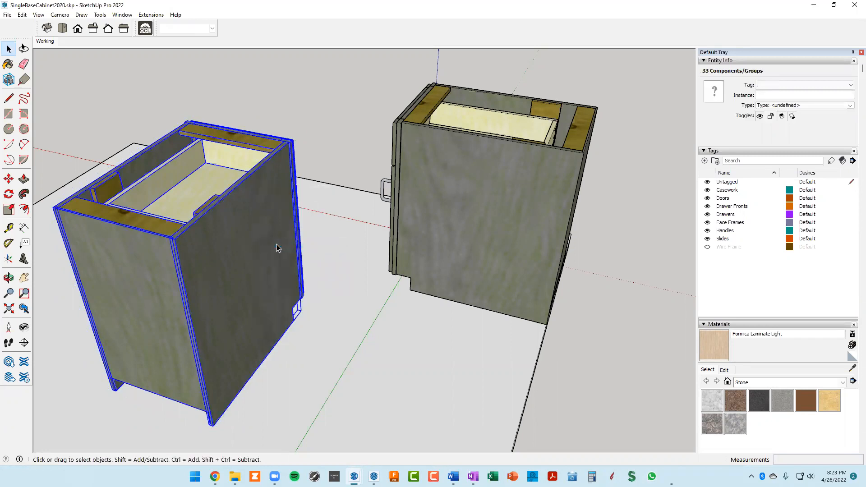
left_click(301, 129)
scroll(207, 244, "up", 2)
left_click(192, 239)
scroll(196, 228, "down", 3)
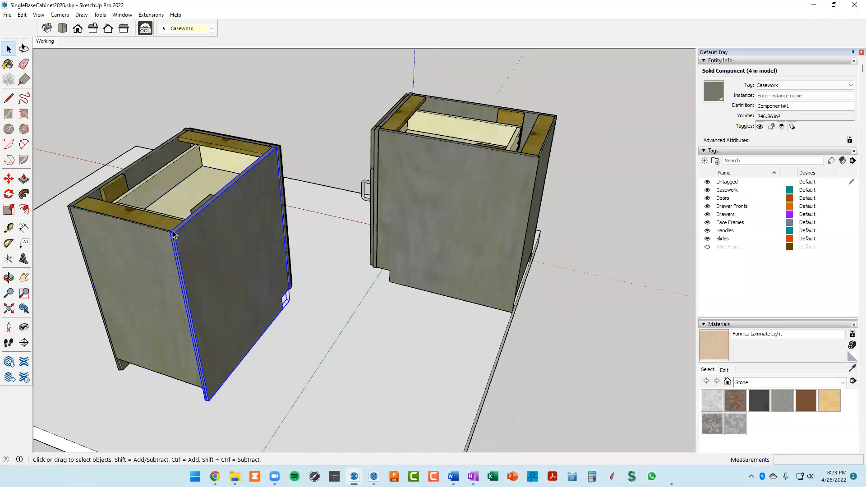
Explode the original cabinet's group into its separate components.
left_click(437, 161)
right_click(437, 177)
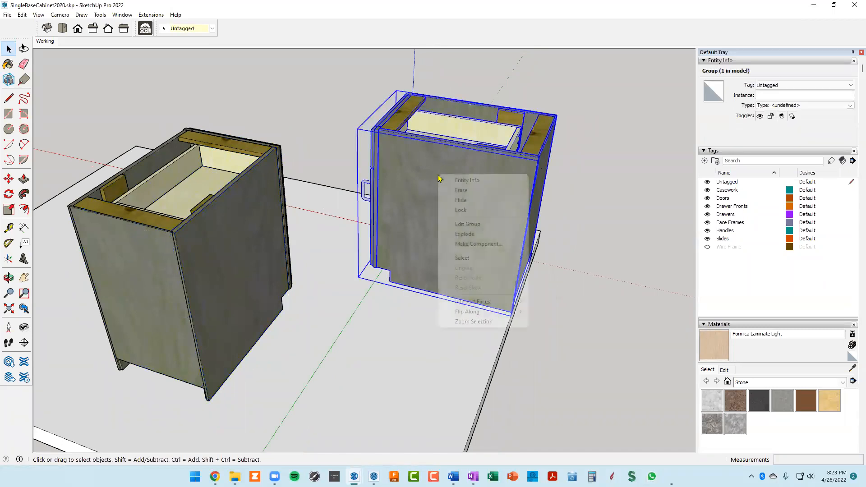
left_click(465, 235)
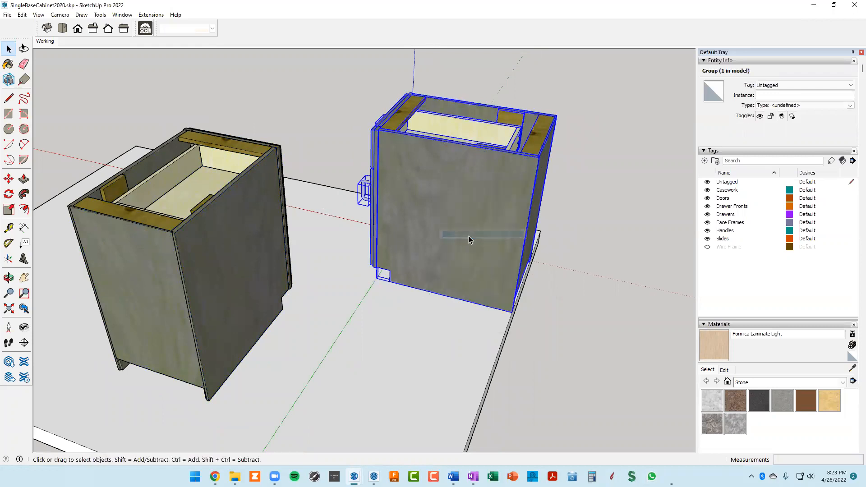
left_click(588, 223)
scroll(362, 257, "down", 3)
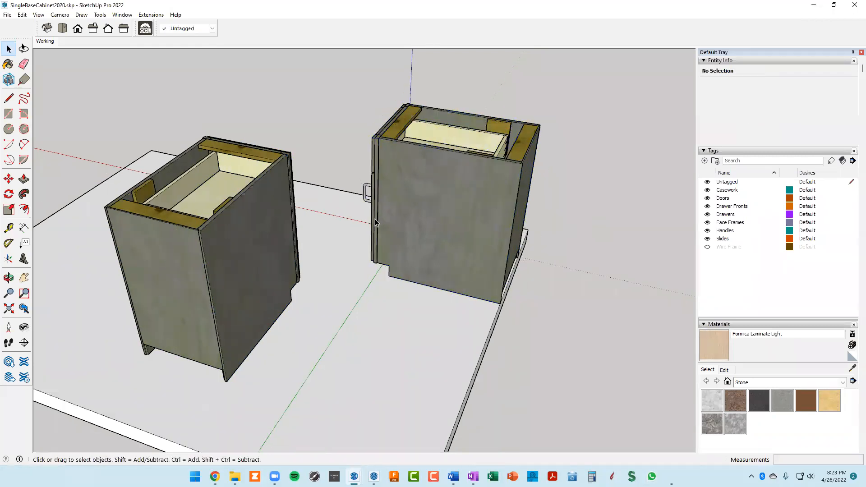
Copy the rotated cabinet's far side panel across to its corner-facing side, snapping it to the face frame's outer edge.
middle_click_drag(317, 270, 551, 251)
middle_click_drag(478, 251, 272, 191)
middle_click_drag(304, 223, 328, 200)
scroll(328, 200, "up", 4)
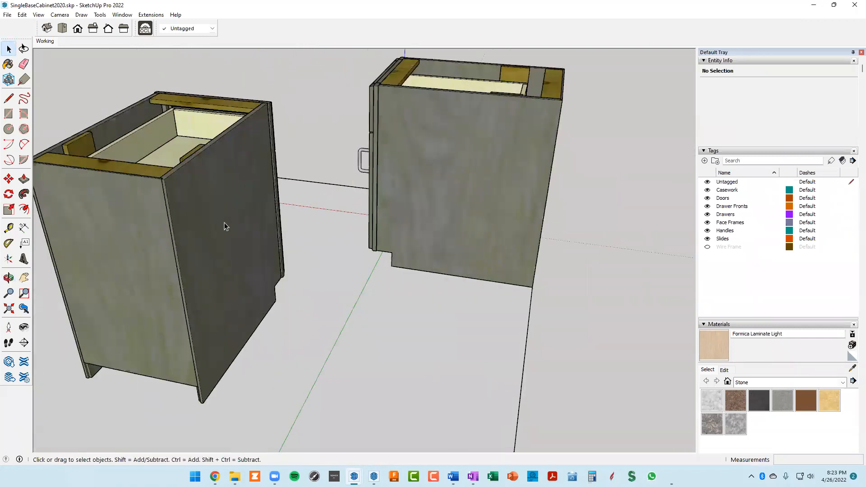
left_click(207, 220)
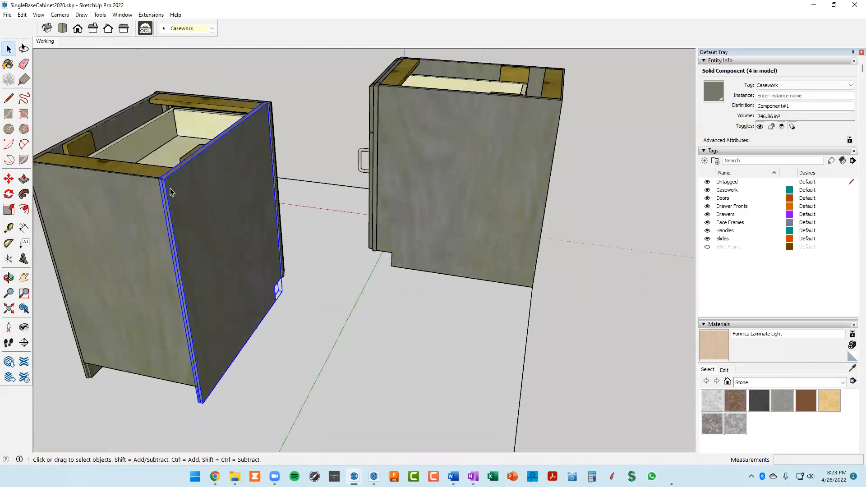
middle_click_drag(172, 188, 269, 259)
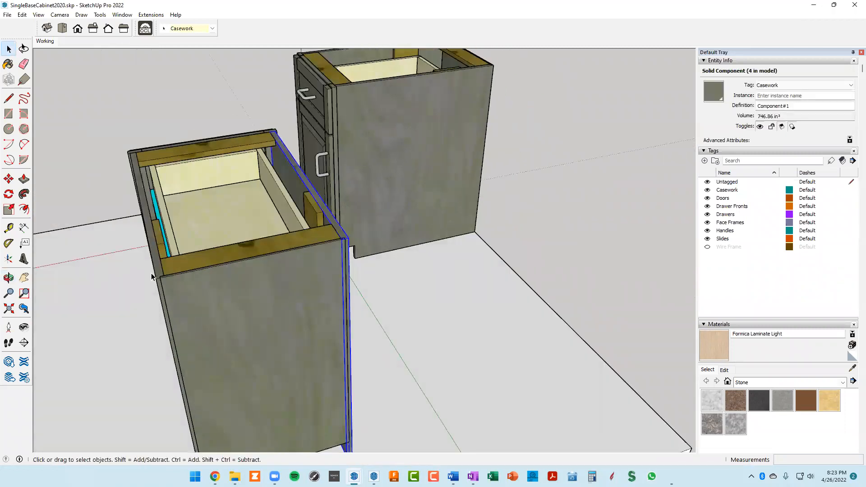
left_click(151, 256)
scroll(162, 291, "up", 2)
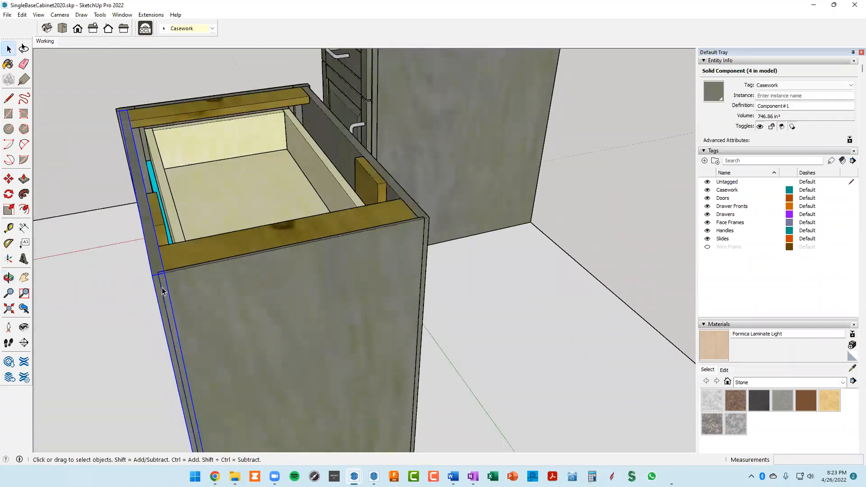
middle_click_drag(161, 276, 213, 278)
key("m")
scroll(174, 256, "up", 4)
key("ctrl")
left_click(126, 212)
scroll(300, 180, "down", 2)
middle_click_drag(299, 179, 330, 140)
scroll(332, 135, "up", 6)
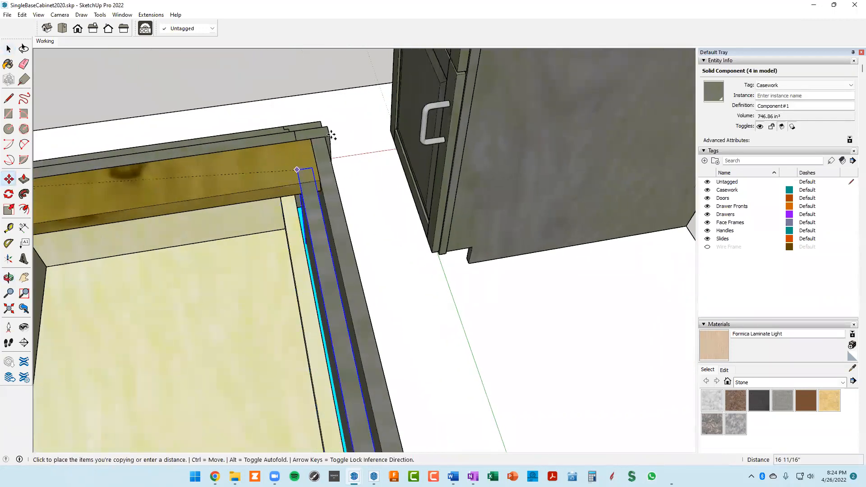
scroll(332, 136, "down", 3)
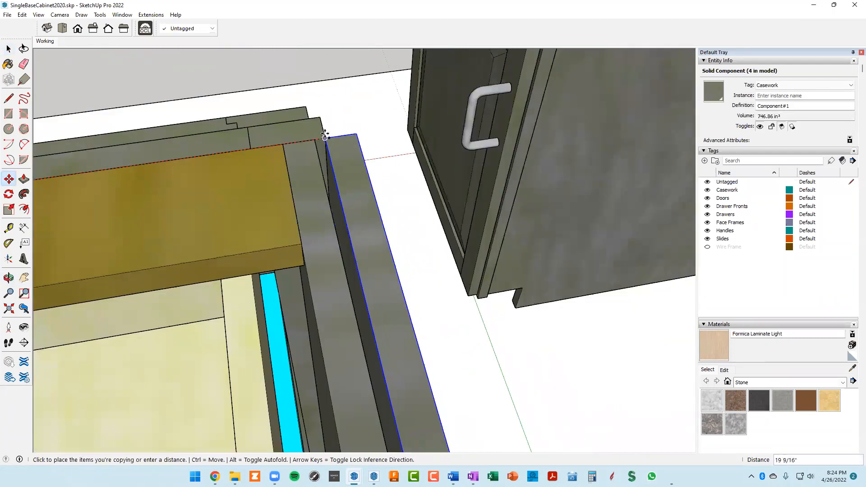
left_click(324, 135)
Move the copied side panel 1/4" outward along the red axis from the rotated cabinet's face frame.
middle_click_drag(343, 183, 268, 201)
scroll(322, 141, "up", 1)
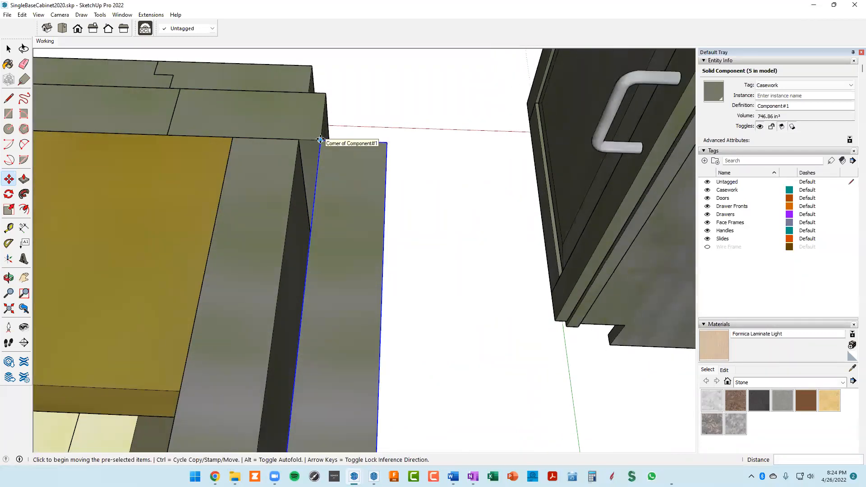
left_click(320, 140)
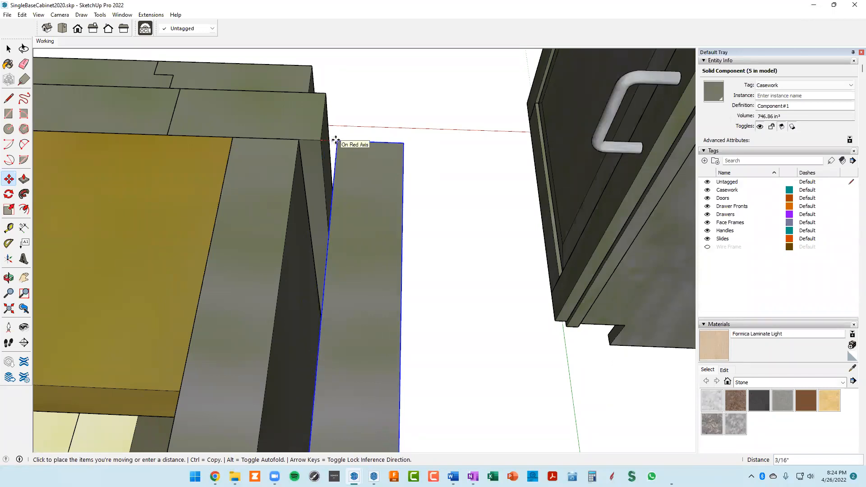
type("1/4")
key("Return")
scroll(323, 138, "down", 3)
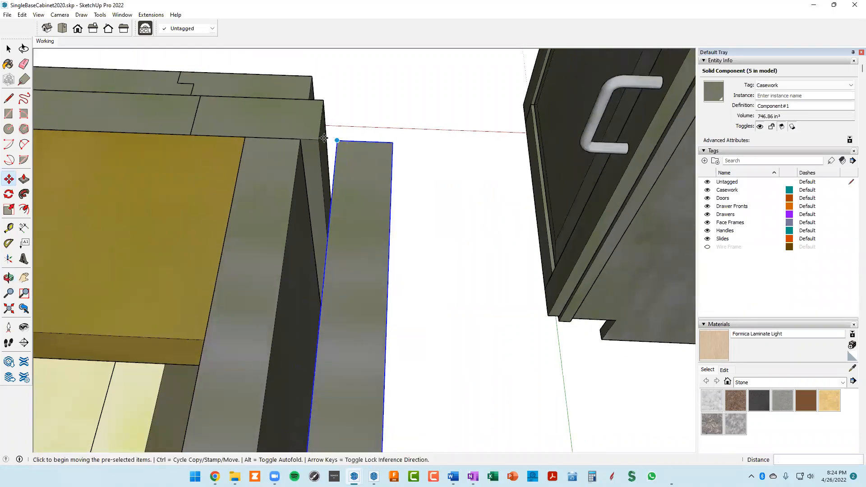
scroll(338, 141, "down", 5)
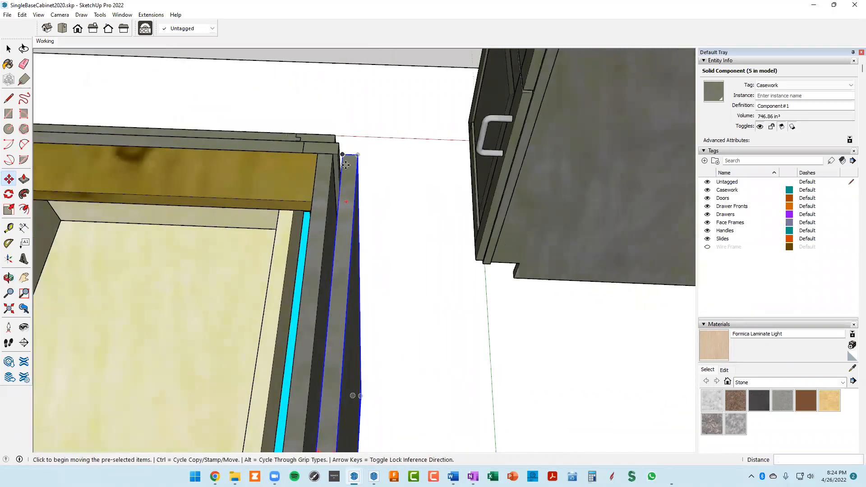
scroll(345, 168, "down", 3)
middle_click_drag(335, 293, 300, 428)
key("space")
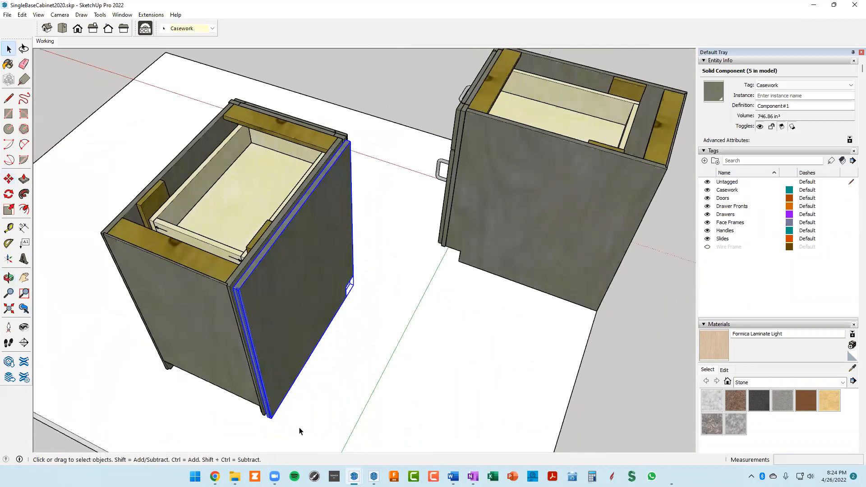
scroll(218, 294, "up", 3)
left_click(218, 294)
scroll(191, 255, "up", 2)
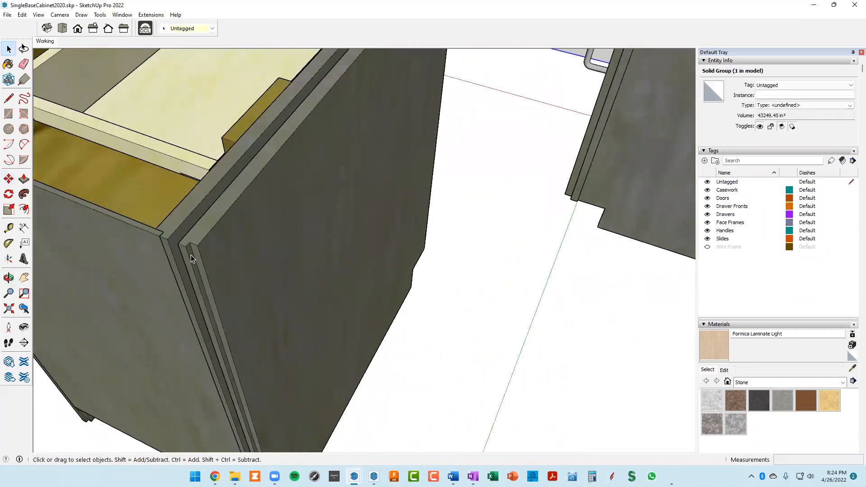
left_click(191, 255)
scroll(192, 253, "down", 1)
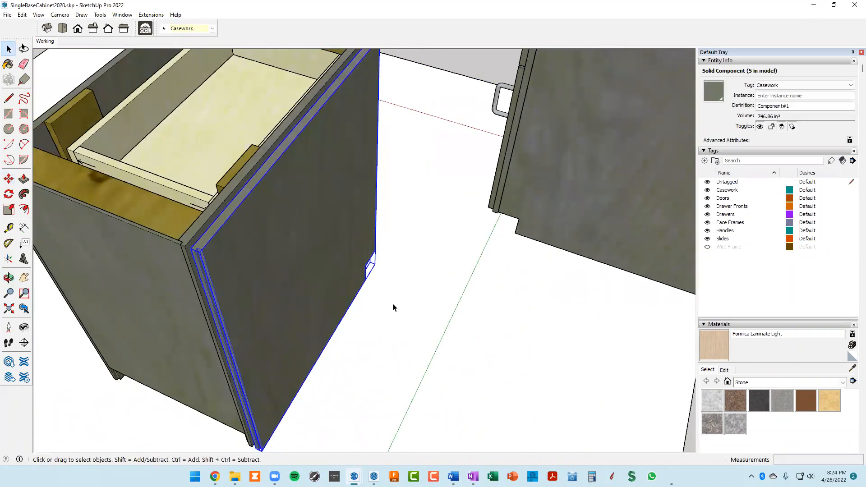
Copy the original cabinet's far side panel 19 1/4" across, placing it flush against the outside of its corner-facing side.
scroll(393, 308, "down", 4)
left_click(442, 269)
middle_click_drag(445, 257, 592, 357)
left_click(415, 334)
key("m")
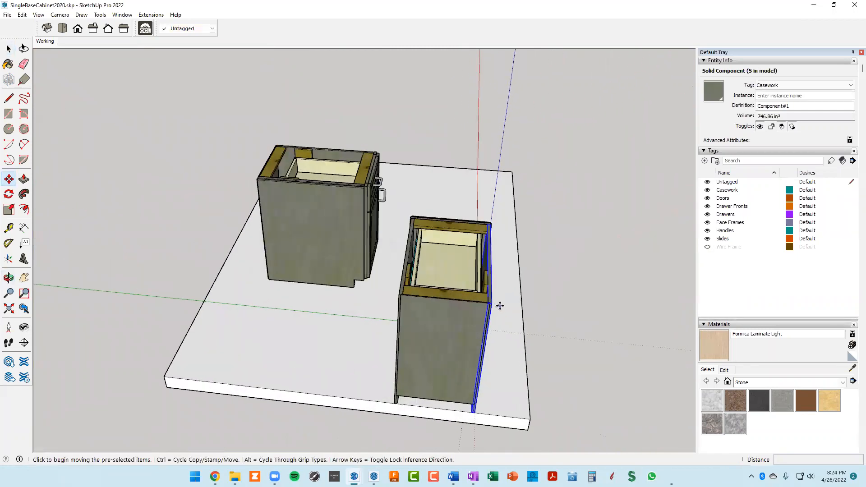
scroll(500, 306, "up", 5)
key("ctrl")
left_click(471, 299)
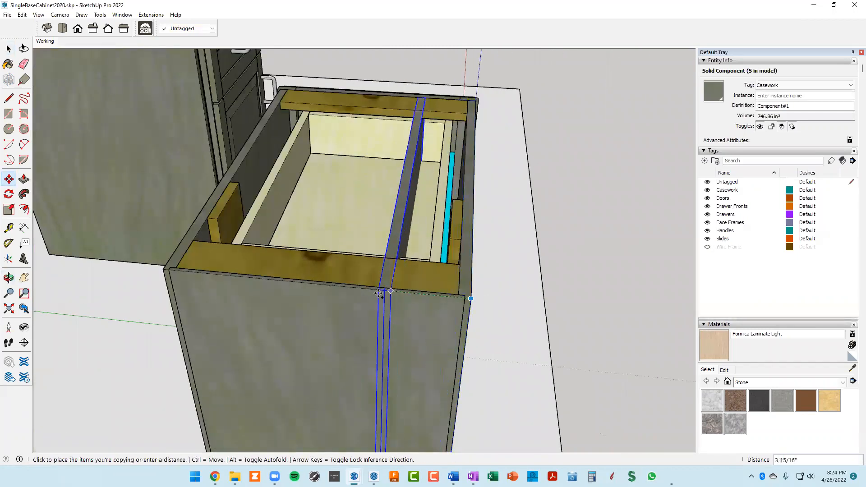
middle_click_drag(296, 283, 501, 311)
scroll(311, 323, "up", 3)
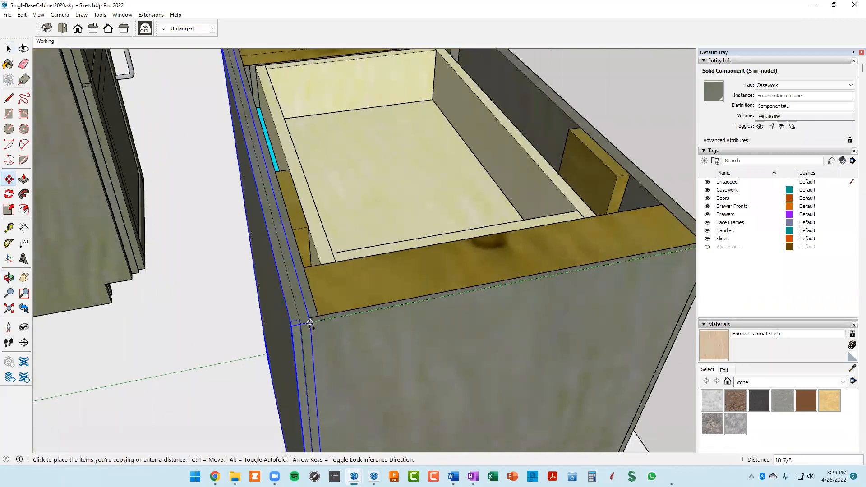
scroll(310, 323, "up", 1)
left_click(298, 325)
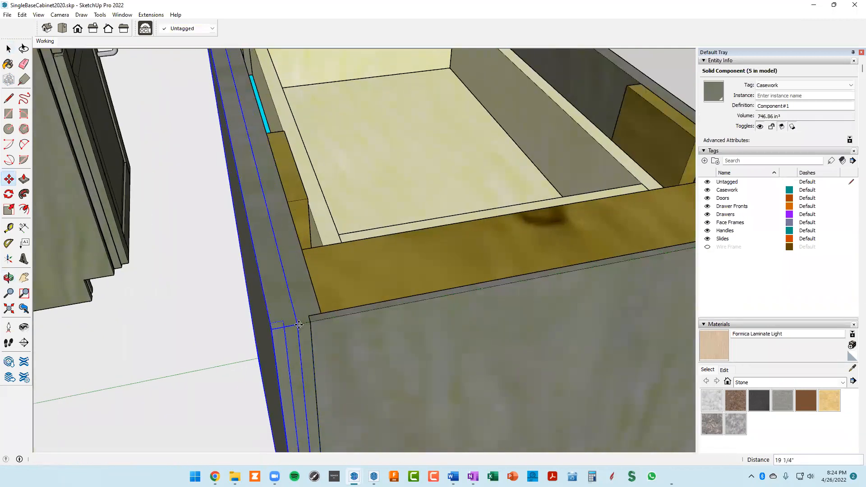
Move the original cabinet's copied side panel 1/4" outward so it lines up with the face frame's outer edge.
scroll(303, 334, "down", 4)
middle_click_drag(303, 333, 428, 220)
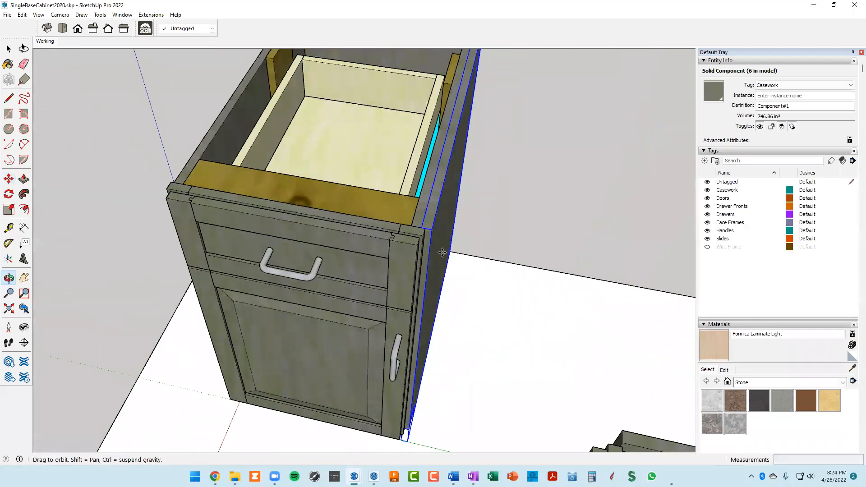
scroll(428, 220, "up", 4)
left_click(395, 167)
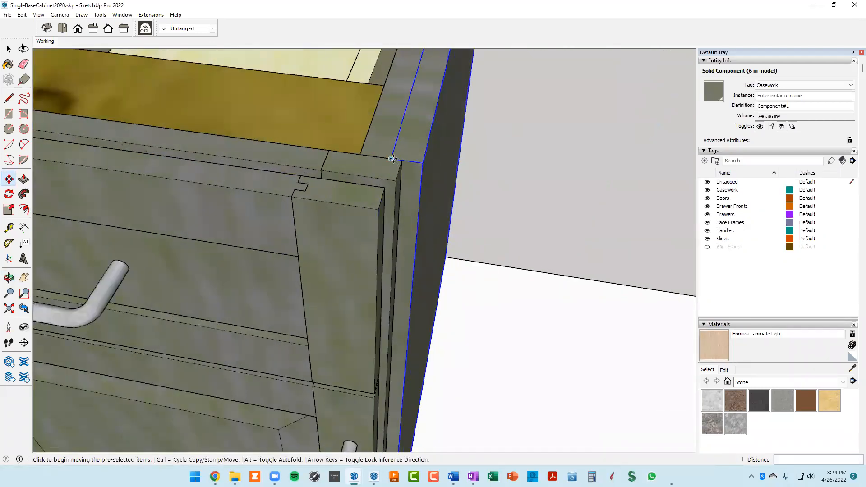
left_click(400, 160)
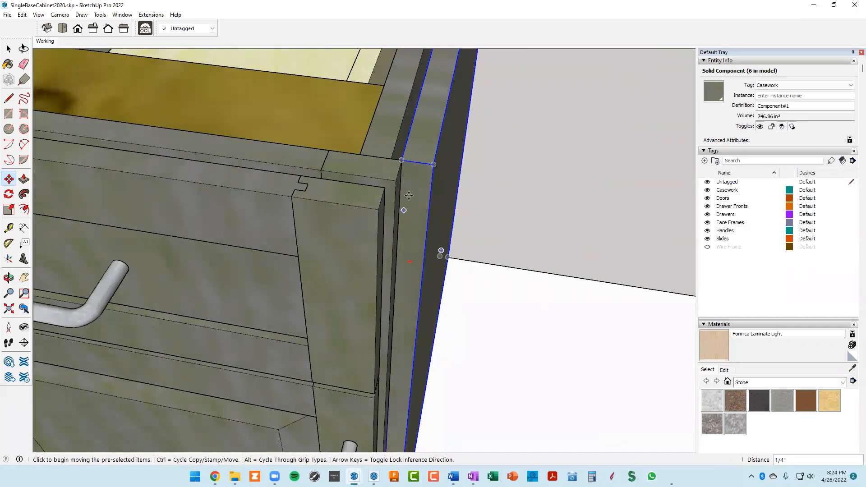
Shift the original cabinet's copied side panel another 1/4" away from the cabinet along the green axis.
left_click(403, 160)
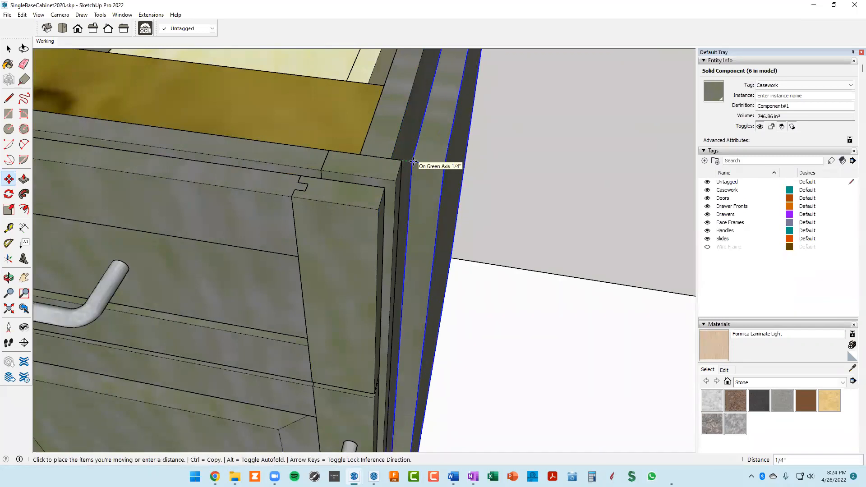
left_click(413, 161)
scroll(433, 172, "down", 5)
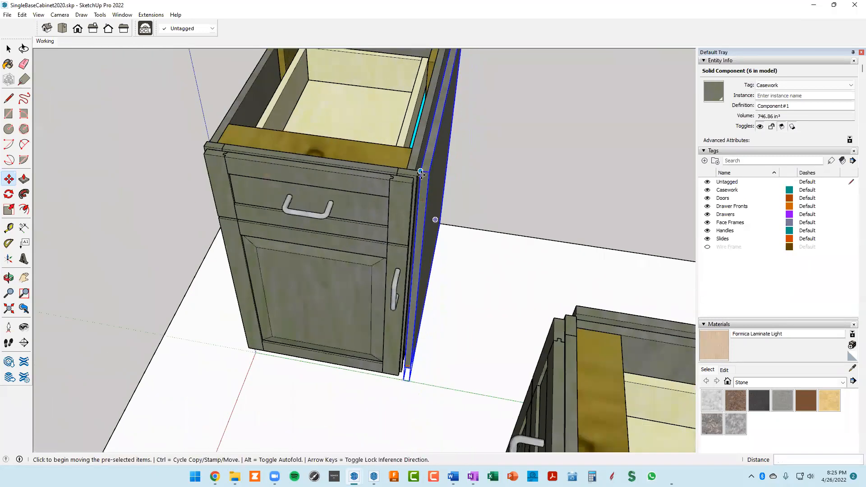
middle_click_drag(456, 179, 92, 160)
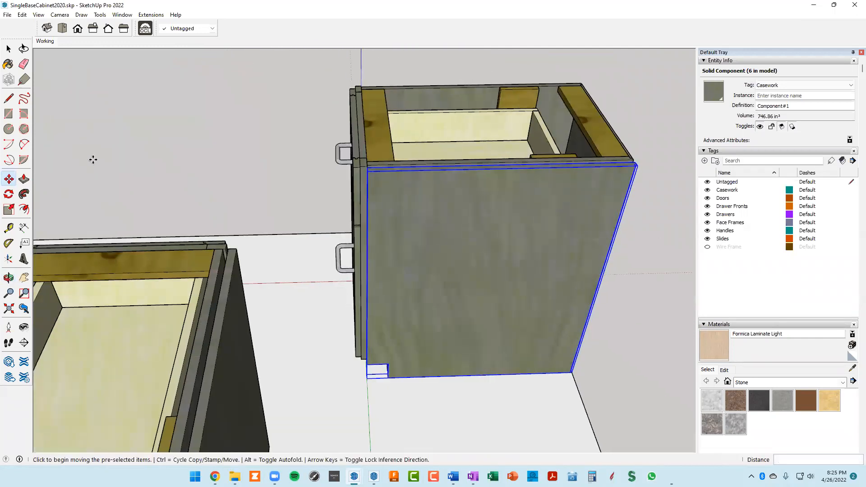
scroll(92, 160, "down", 3)
middle_click_drag(361, 256, 213, 190)
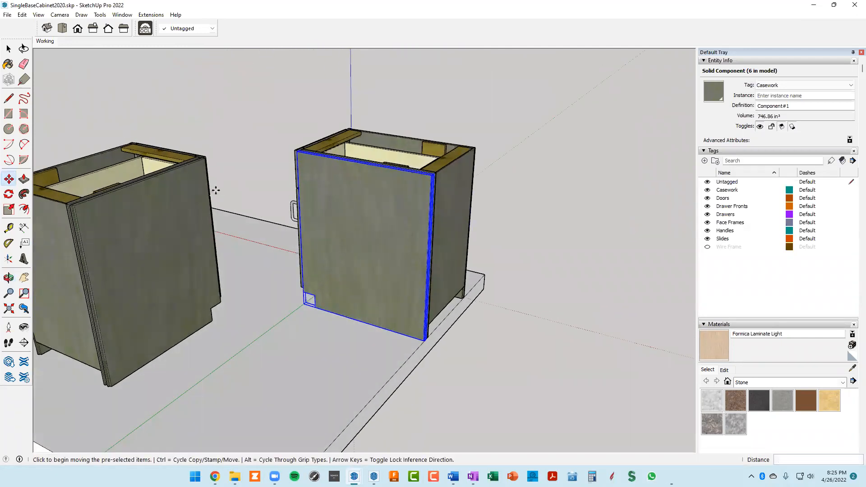
scroll(235, 245, "down", 3)
key("space")
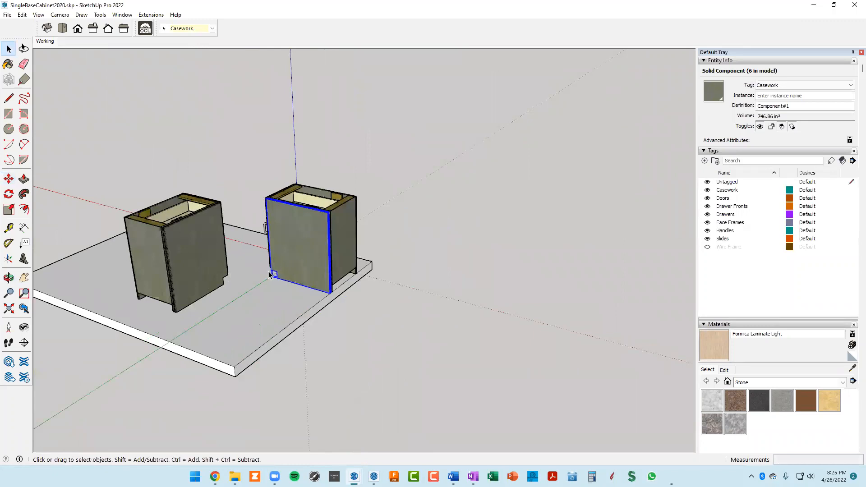
Draw a 3/4"-high rectangle on the rotated cabinet's copied side panel, level with the toe-kick notch, spanning from its front to back edge.
scroll(207, 292, "up", 2)
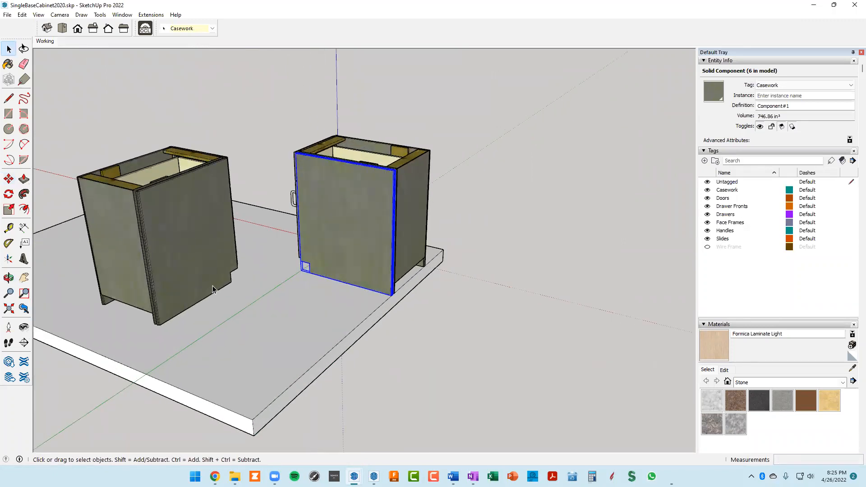
middle_click_drag(201, 307, 180, 274)
scroll(179, 274, "up", 4)
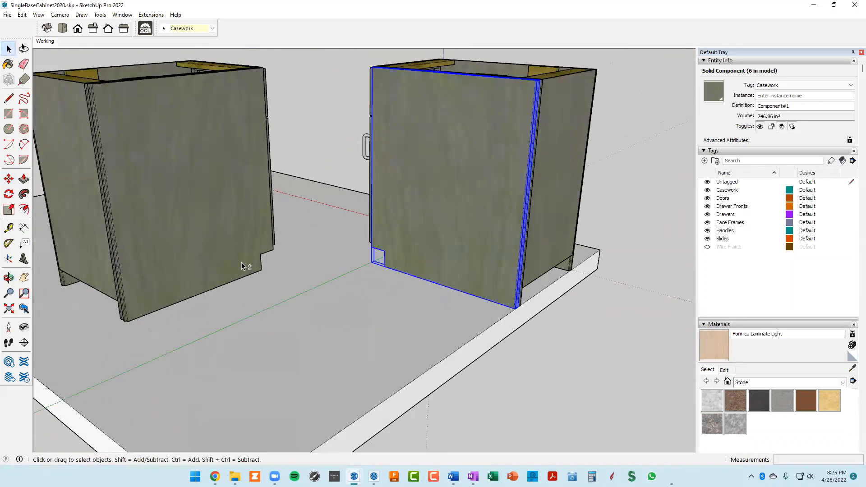
middle_click_drag(163, 233, 143, 230)
scroll(289, 252, "up", 5)
middle_click_drag(282, 242, 234, 251)
scroll(266, 213, "down", 2)
middle_click_drag(266, 213, 318, 256)
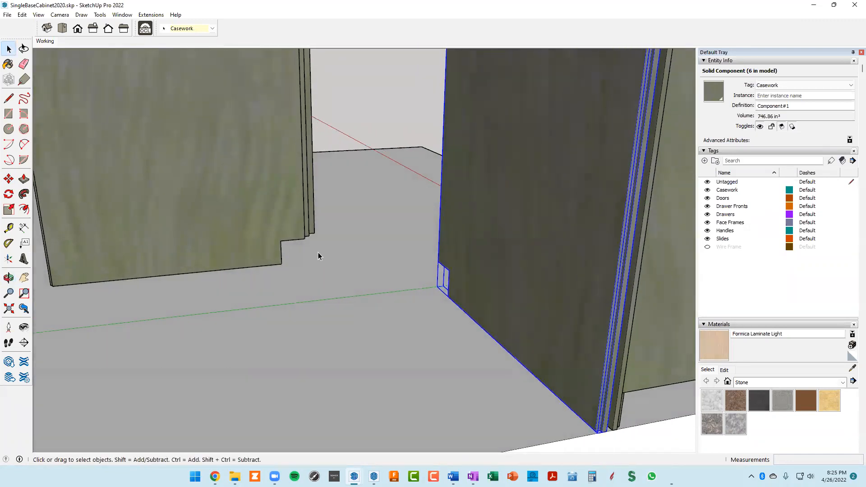
key("r")
scroll(313, 242, "up", 4)
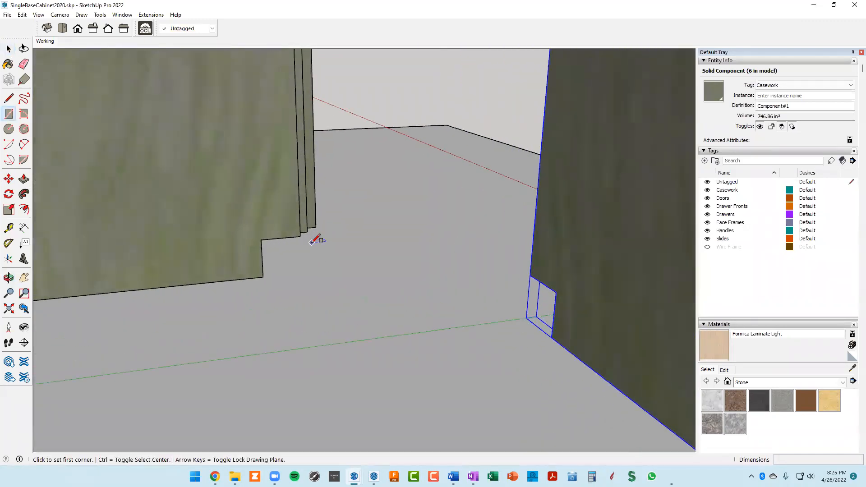
left_click(297, 234)
middle_click_drag(300, 233, 410, 232)
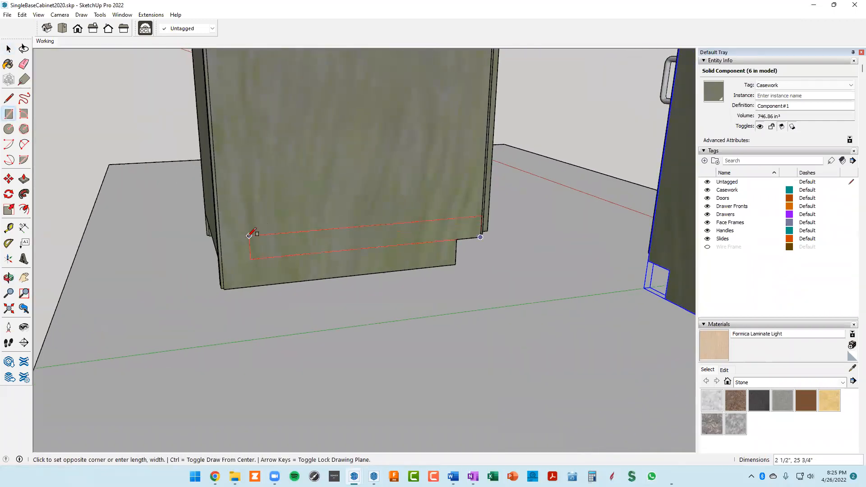
middle_click_drag(206, 231, 280, 246)
scroll(269, 258, "up", 1)
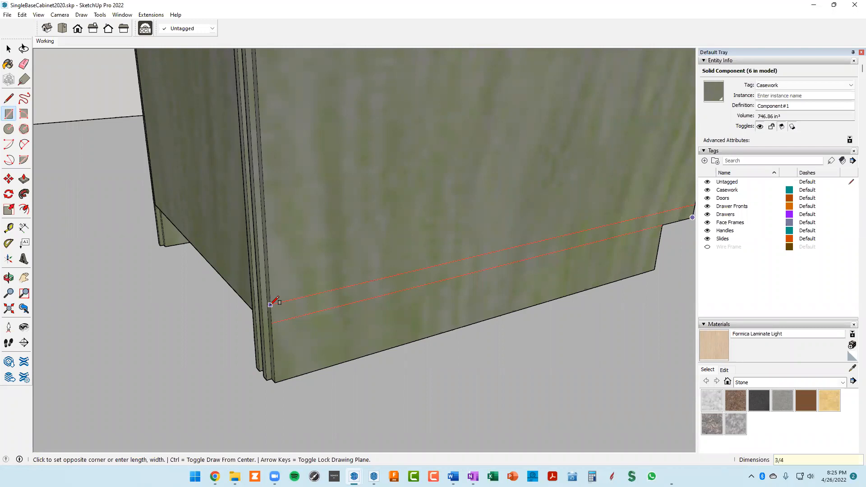
key("Return")
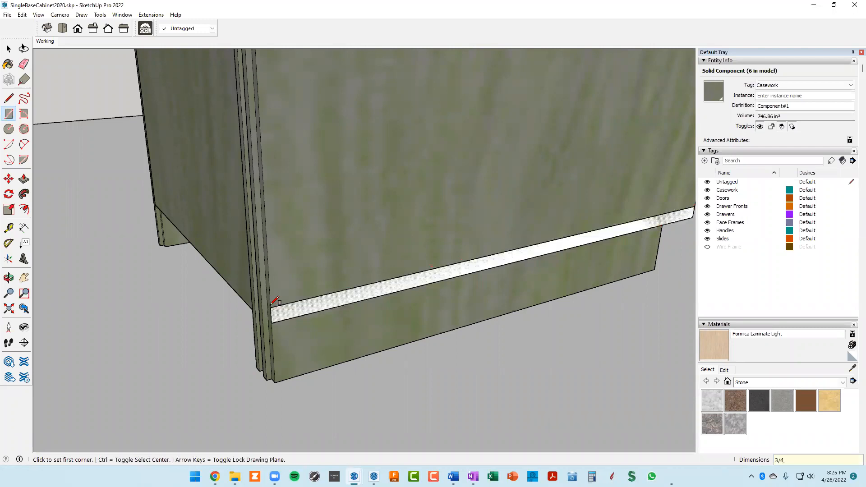
Push/Pull the 3/4" strip 41 1/2" across the corner space to the original cabinet's copied side panel at its back edge.
scroll(275, 301, "down", 5)
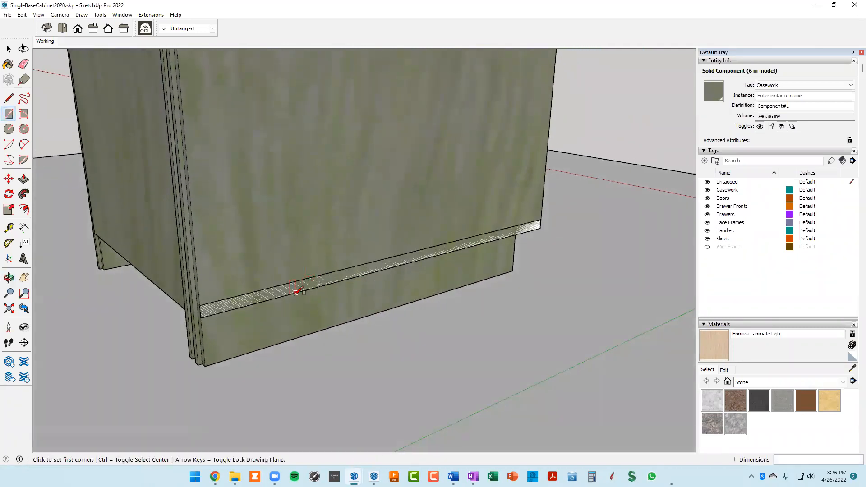
middle_click_drag(288, 300, 307, 299)
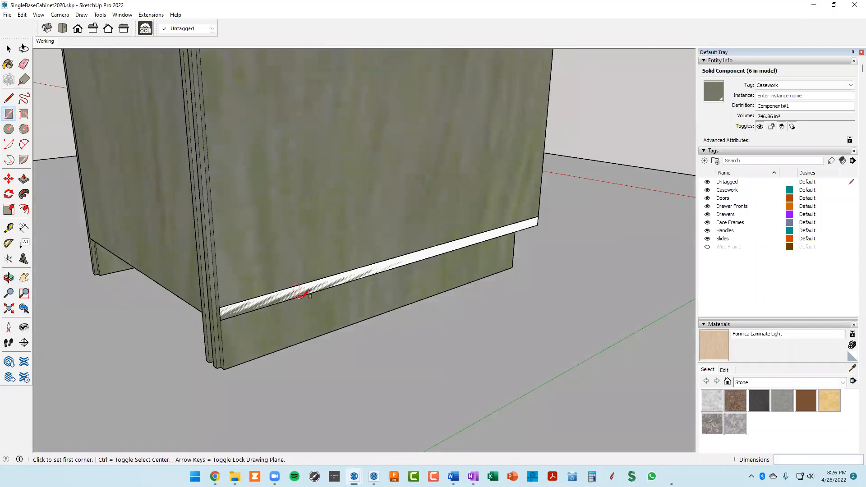
key("p")
left_click(296, 302)
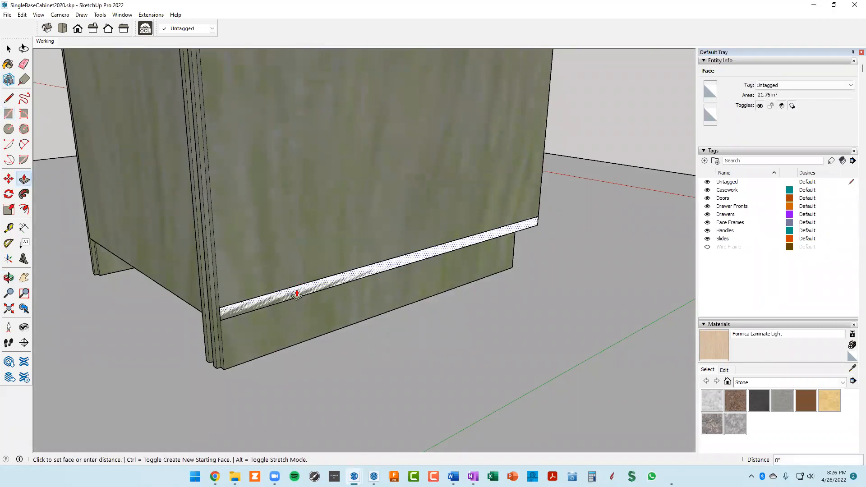
scroll(307, 302, "down", 2)
scroll(315, 306, "down", 5)
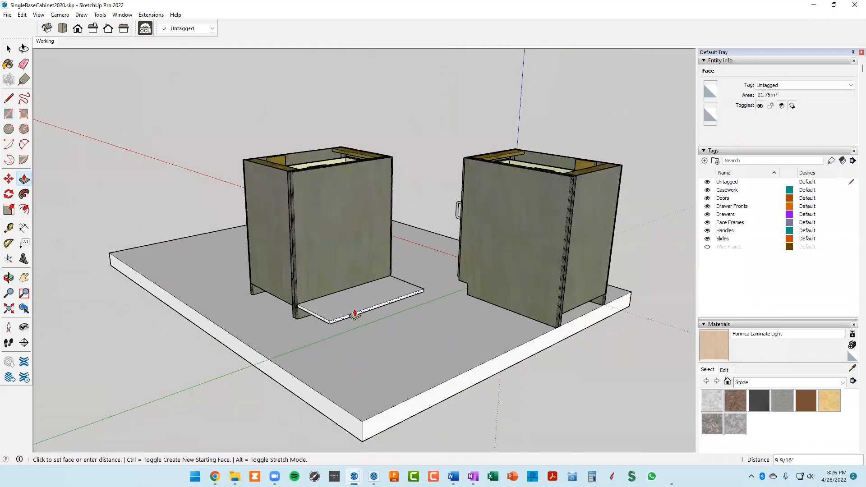
scroll(451, 316, "up", 8)
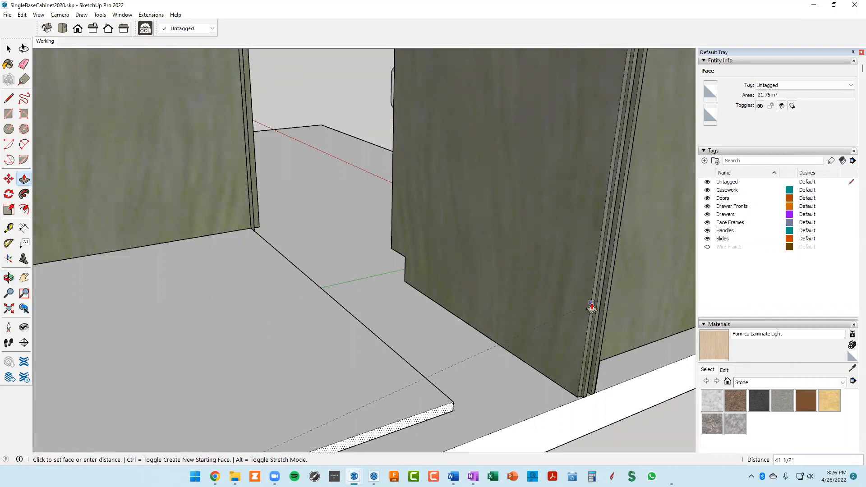
left_click(591, 307)
Create a guide line from the bottom edge of the original cabinet's face frame across to the new bottom panel.
scroll(555, 352, "down", 3)
middle_click_drag(544, 356, 1, 326)
middle_click_drag(389, 296, 174, 253)
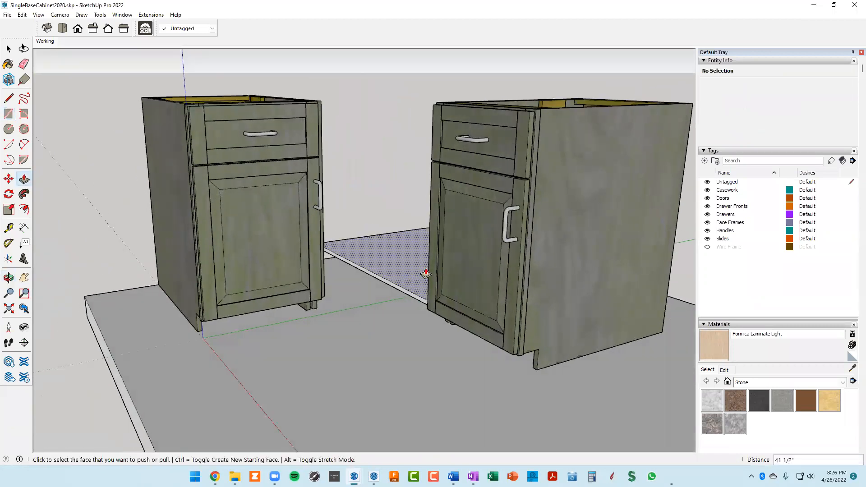
scroll(426, 273, "up", 5)
double_click(368, 292)
double_click(367, 293)
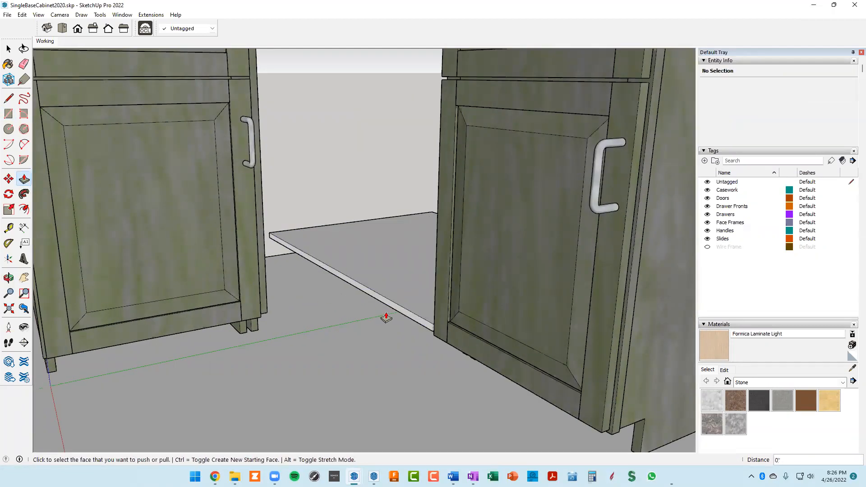
scroll(386, 317, "down", 5)
scroll(388, 311, "down", 1)
middle_click_drag(376, 306, 406, 159)
scroll(332, 290, "up", 6)
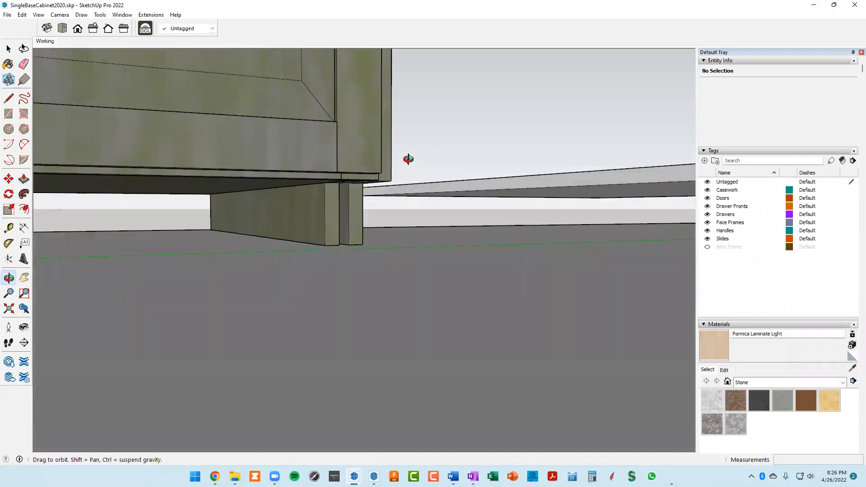
key("t")
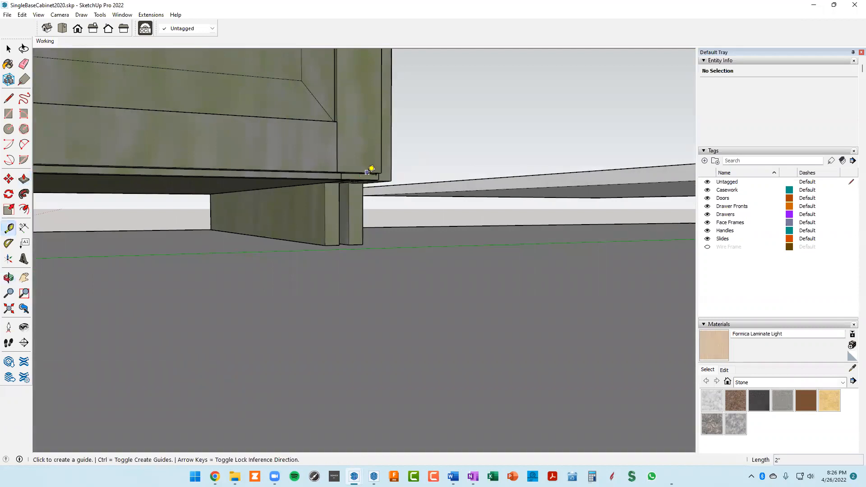
scroll(368, 177, "up", 3)
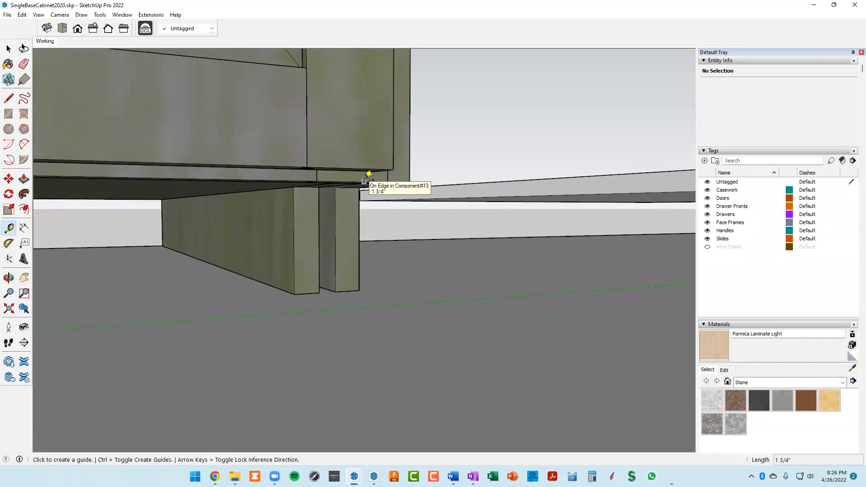
left_click(369, 175)
Split the bottom panel's front edge face with a 3/4" vertical line where the guide meets it.
scroll(388, 181, "down", 5)
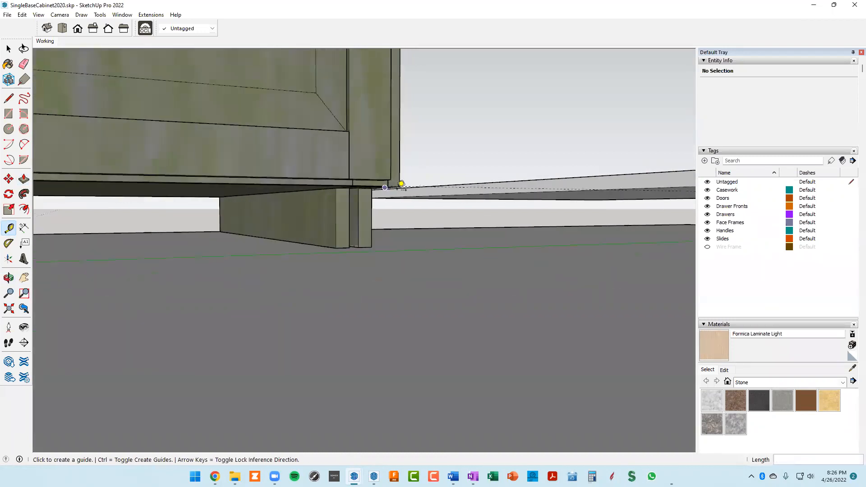
middle_click_drag(441, 199, 508, 219)
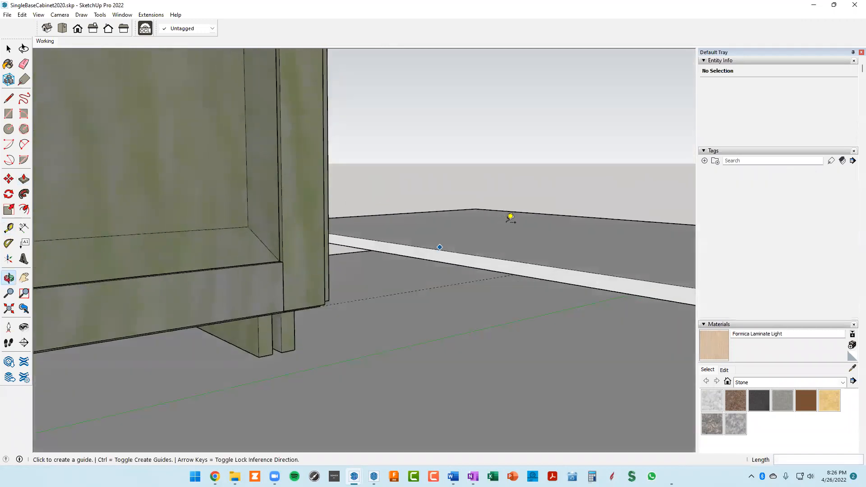
scroll(526, 240, "down", 2)
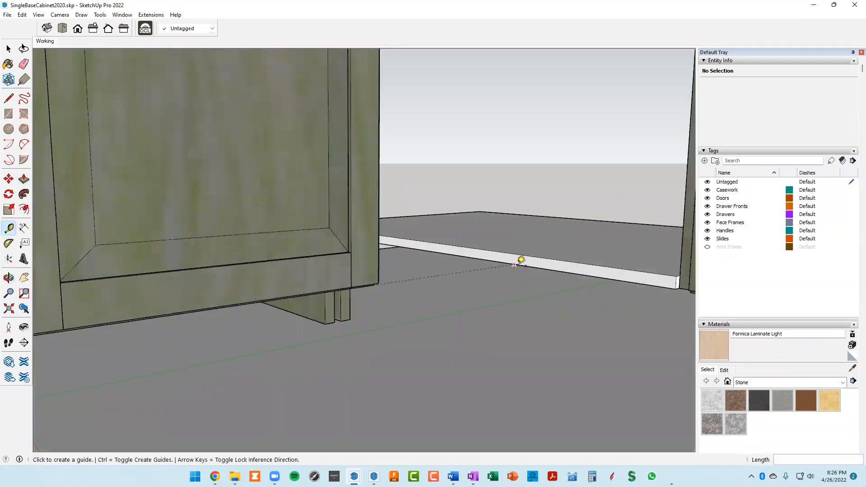
key("space")
left_click(535, 235)
scroll(533, 258, "up", 1)
left_click(527, 257)
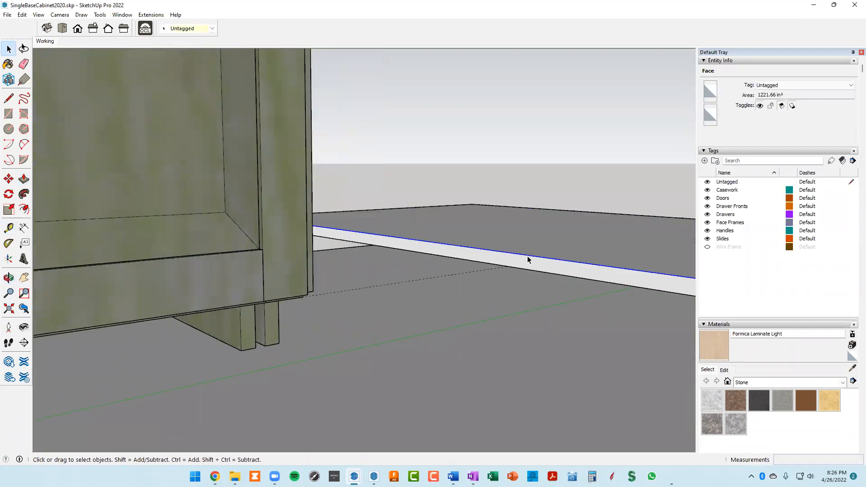
left_click(535, 238)
left_click(524, 266)
key("l")
scroll(509, 266, "up", 2)
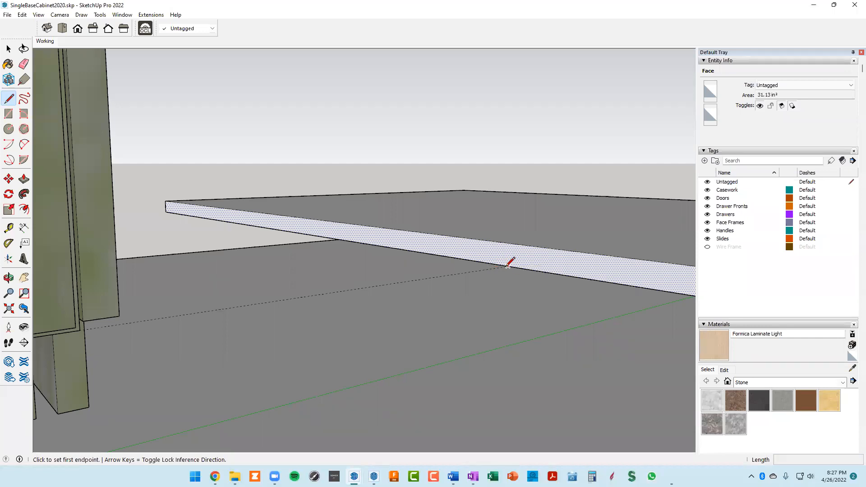
left_click(509, 267)
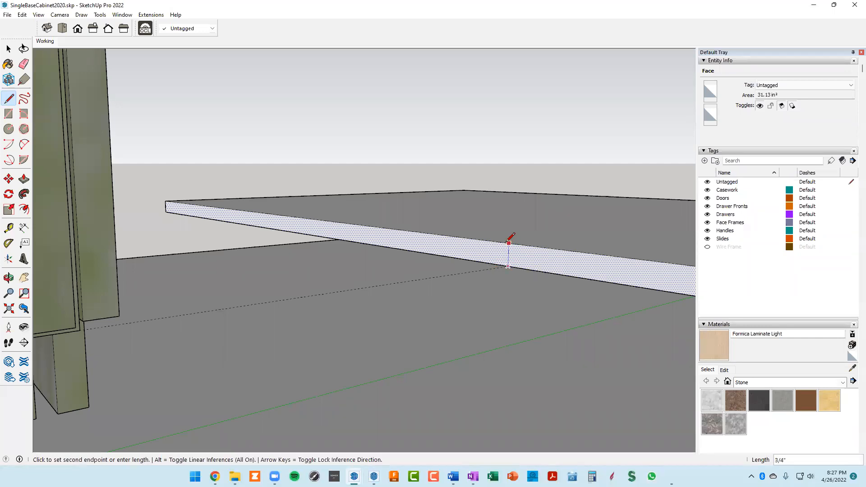
left_click(509, 243)
Push/Pull the edge section nearer the original cabinet forward to its copied side panel's front edge, and select the resulting end face.
scroll(497, 262, "up", 1)
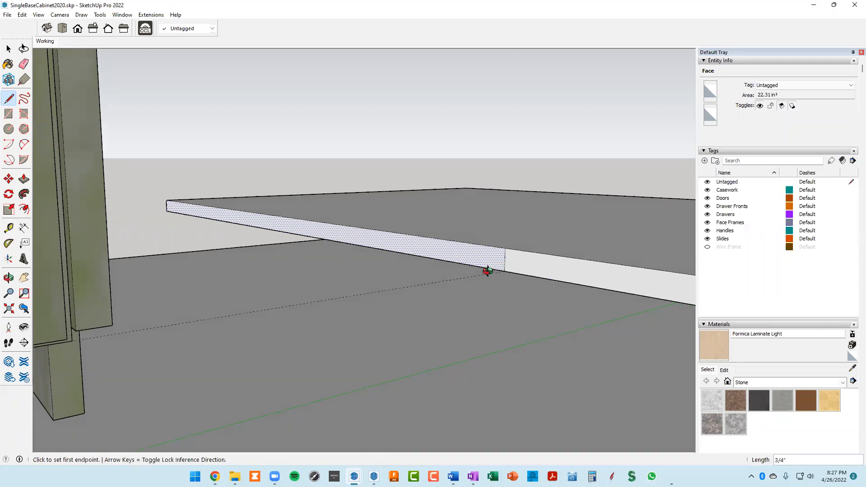
key("p")
left_click(478, 258)
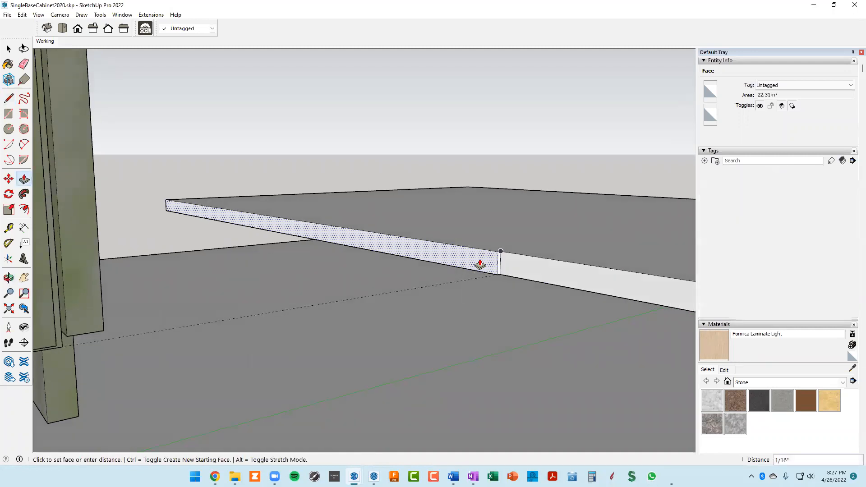
left_click(438, 264)
left_click(458, 259)
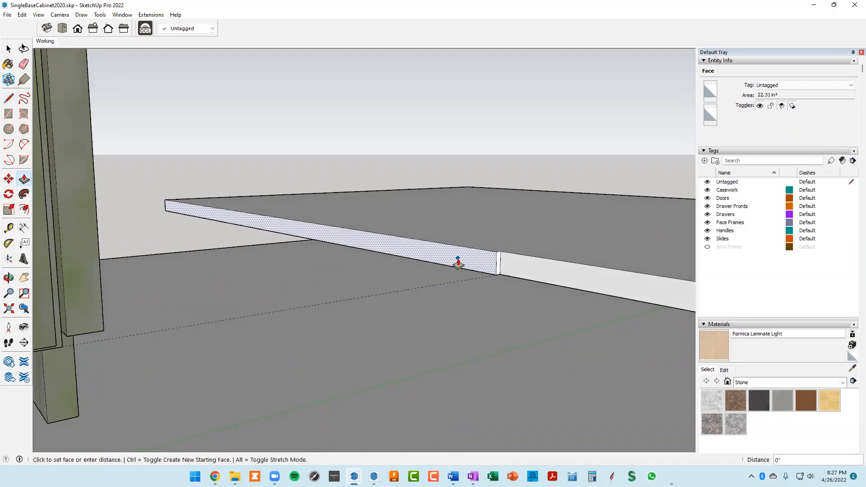
scroll(405, 275, "down", 3)
middle_click_drag(367, 279, 251, 275)
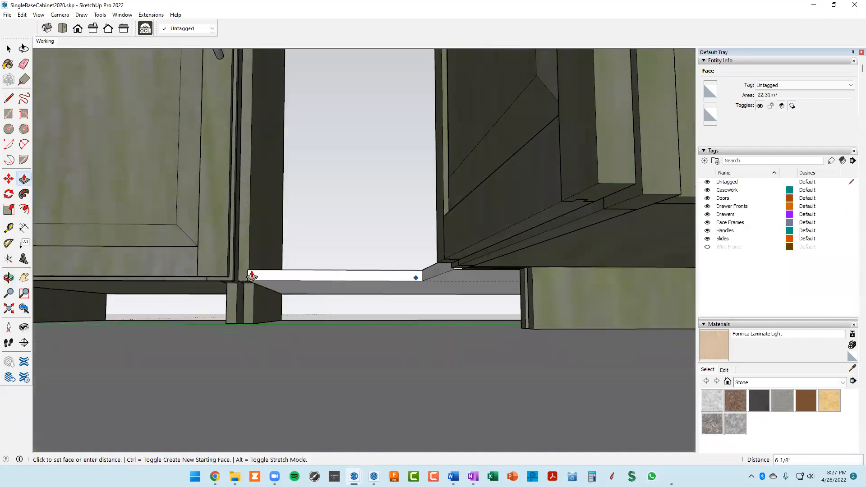
scroll(262, 289, "up", 3)
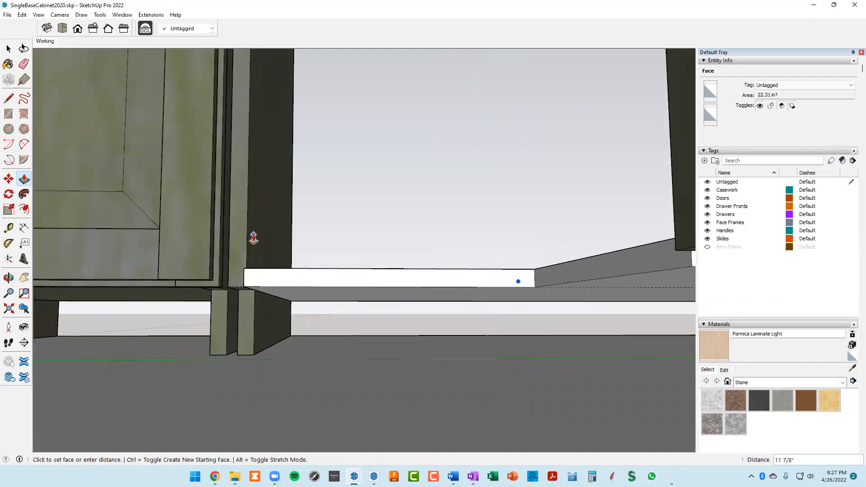
middle_click_drag(257, 247, 246, 316)
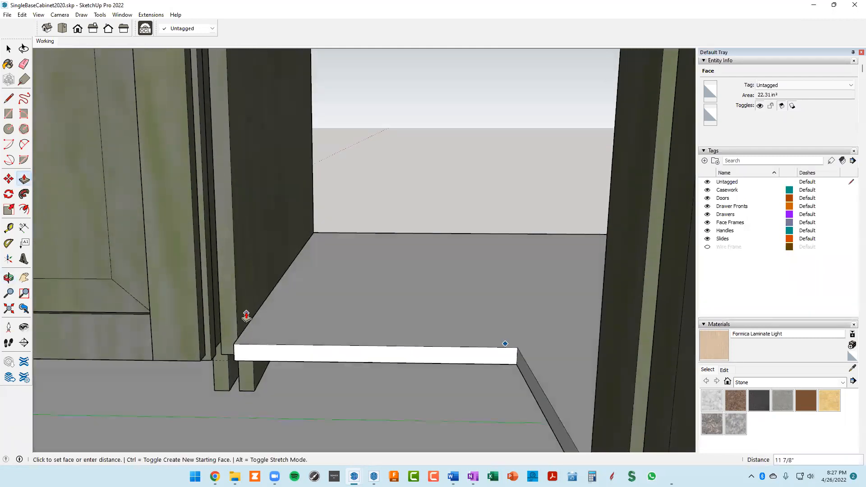
left_click(242, 295)
middle_click_drag(293, 348, 280, 365)
key("space")
scroll(271, 364, "up", 1)
left_click(271, 363)
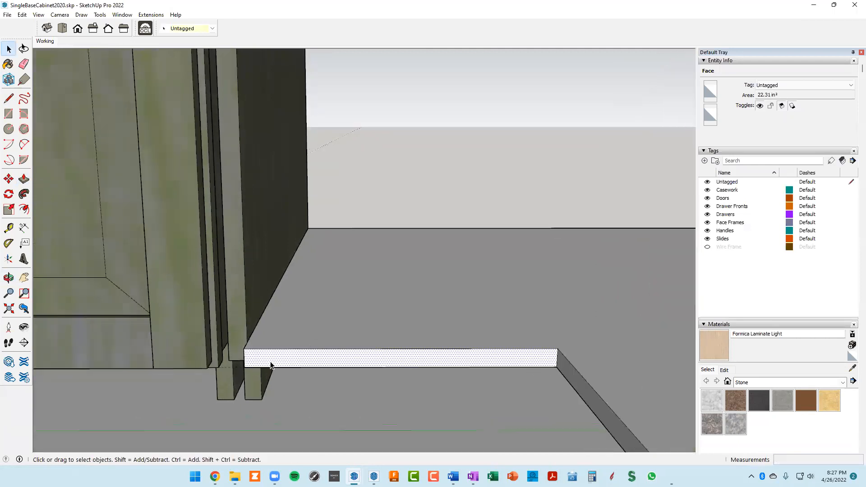
Push/Pull the selected inner front edge face of the bottom panel flush with the original cabinet's copied side panel.
key("p")
left_click(271, 364)
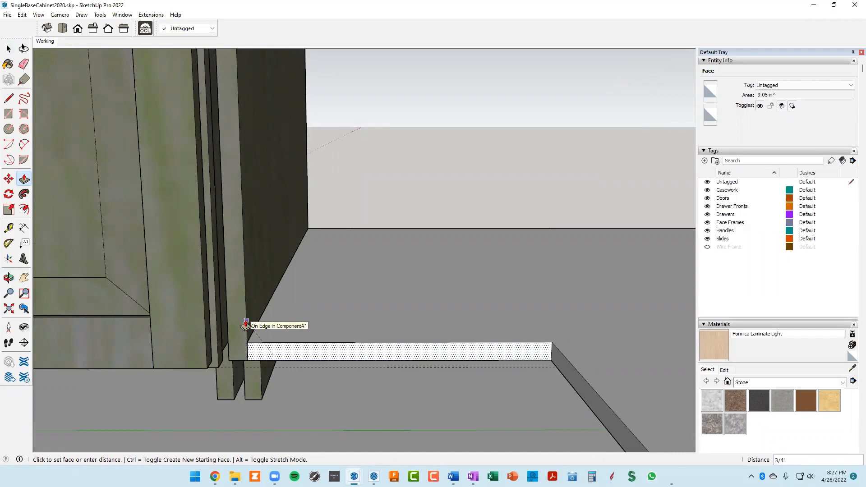
left_click(245, 324)
middle_click_drag(265, 337, 450, 310)
scroll(450, 310, "up", 4)
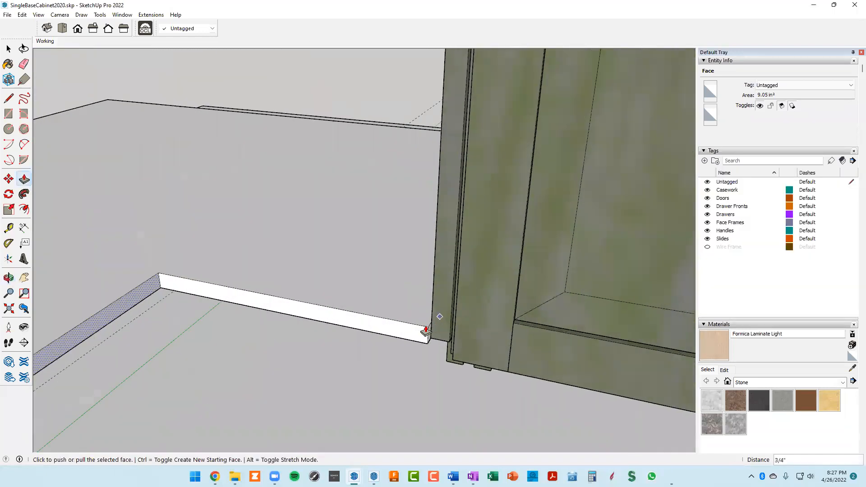
Push/Pull the bottom panel's other inner front edge face 7/16" to the front edge of the second cabinet's copied side panel.
middle_click_drag(406, 344, 544, 266)
key("space")
left_click(431, 321)
key("p")
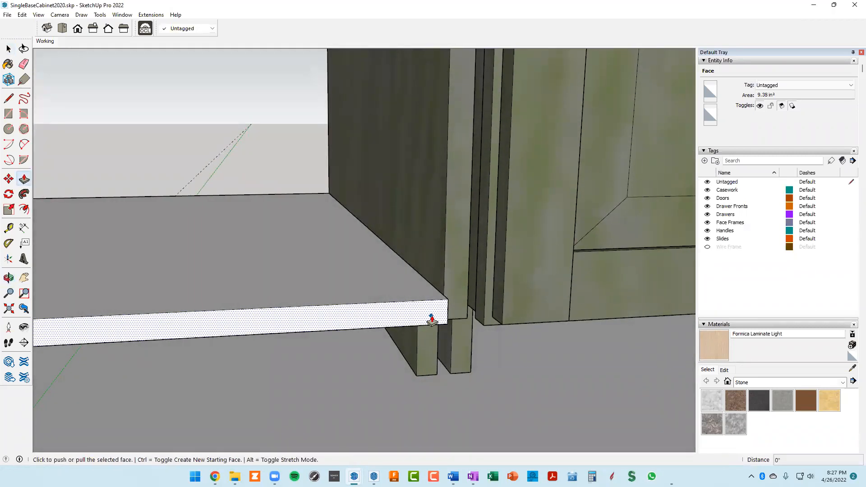
left_click(430, 319)
left_click(451, 286)
scroll(460, 286, "down", 2)
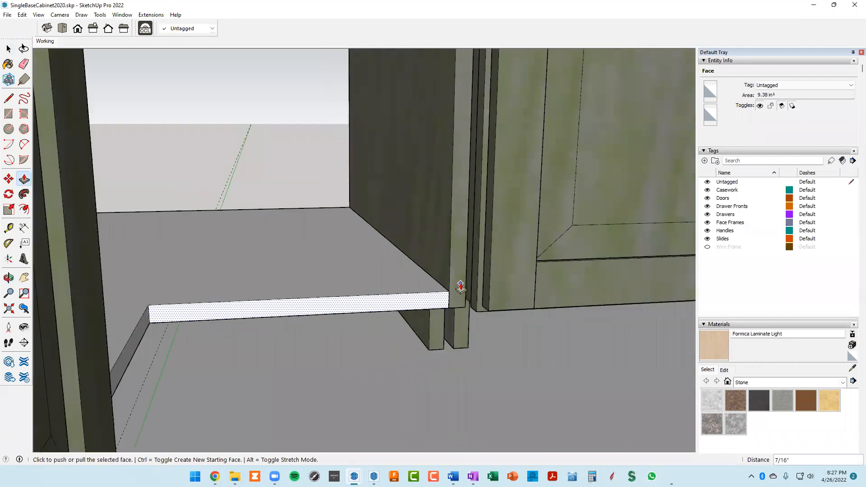
middle_click_drag(452, 287, 176, 300)
Measure the lengths of the bottom panel's two inner front edges with the Tape Measure.
key("space")
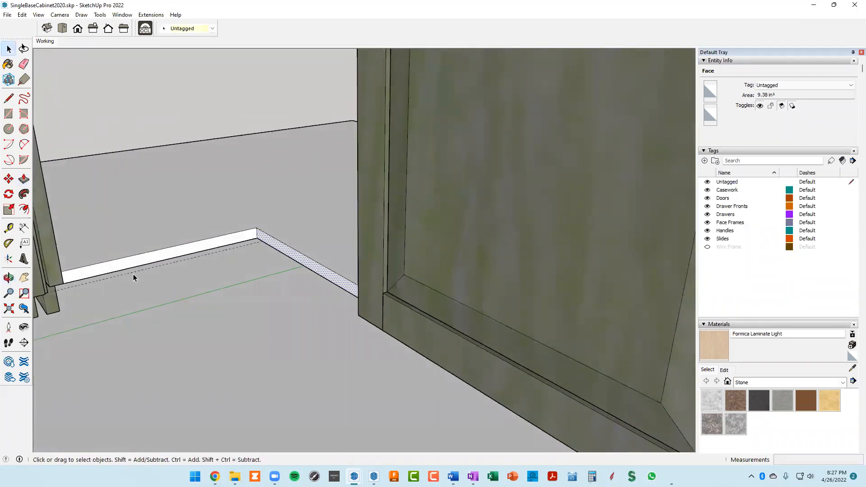
key("r")
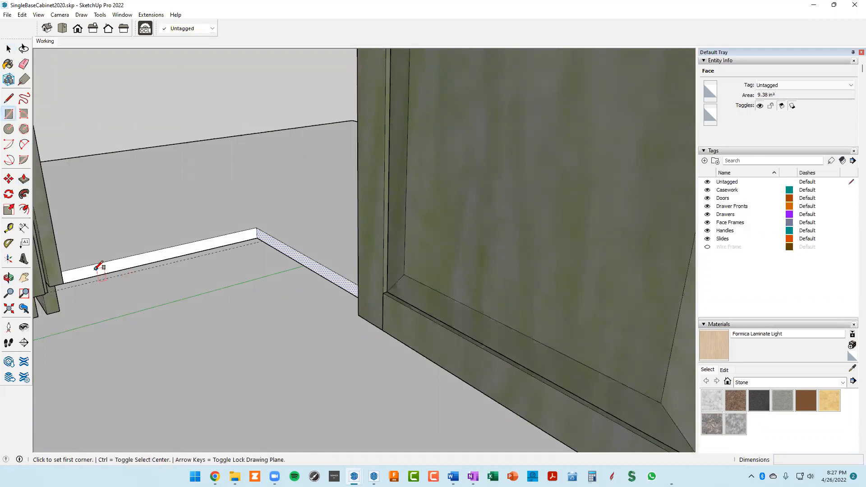
scroll(90, 277, "up", 1)
key("t")
scroll(63, 272, "up", 1)
left_click(54, 279)
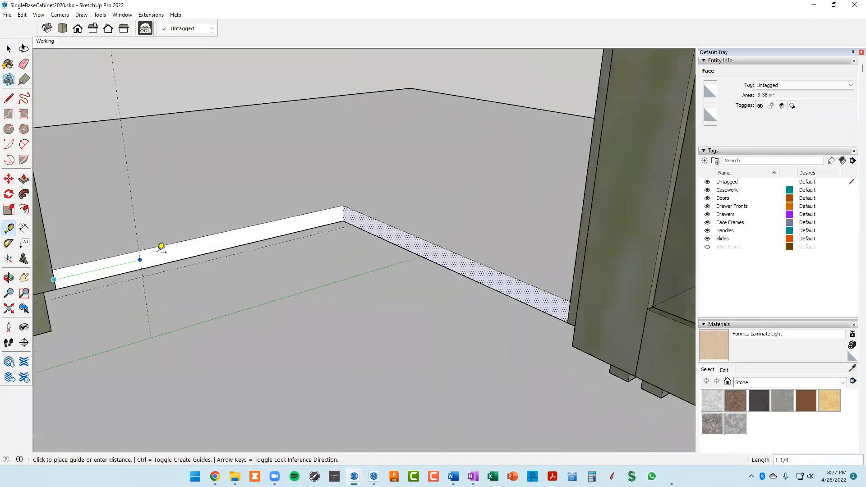
left_click(346, 205)
middle_click_drag(340, 236, 496, 240)
left_click(494, 242)
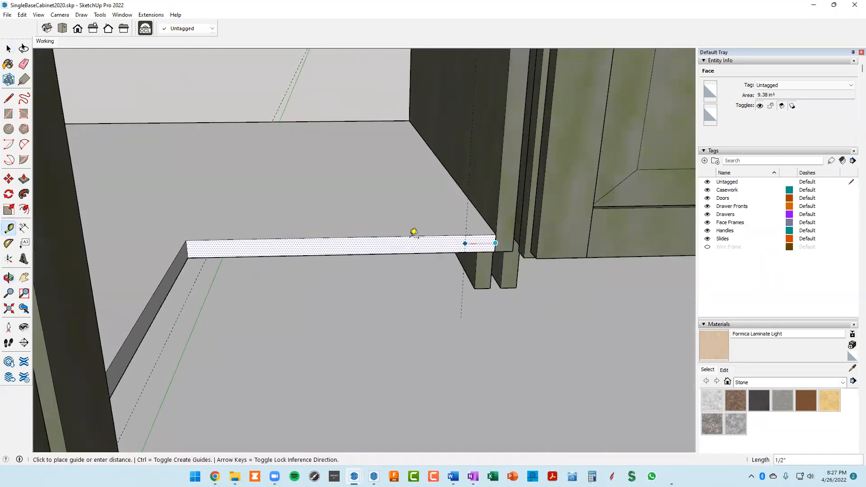
middle_click_drag(284, 242, 202, 232)
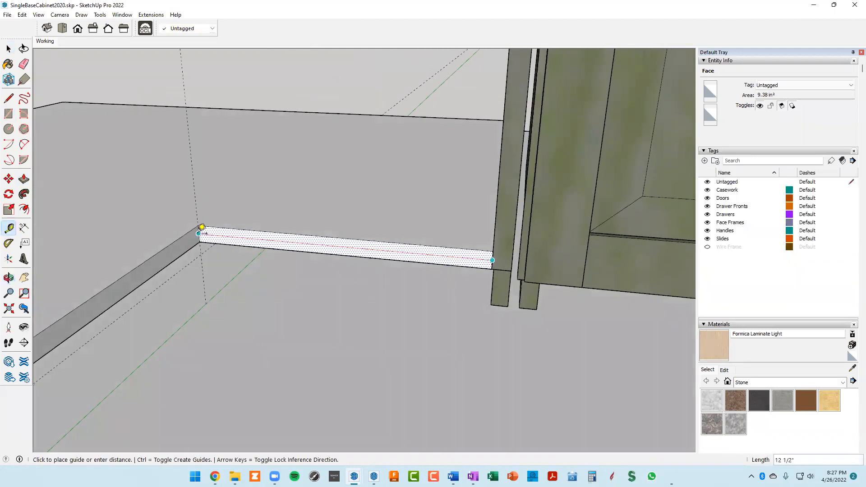
scroll(202, 227, "up", 2)
Make the whole L-shaped bottom panel a component named Corner Shelf.
scroll(202, 228, "down", 4)
middle_click_drag(218, 231, 188, 236)
scroll(218, 286, "down", 3)
middle_click_drag(218, 286, 387, 234)
key("space")
triple_click(383, 232)
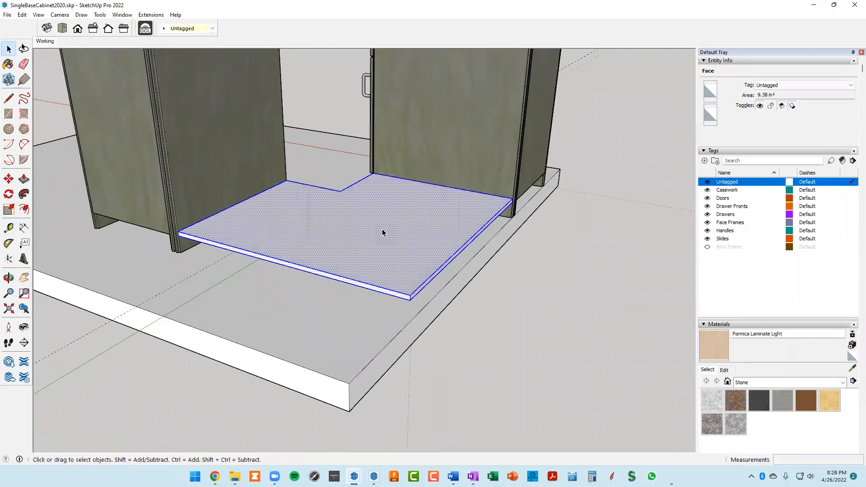
right_click(383, 233)
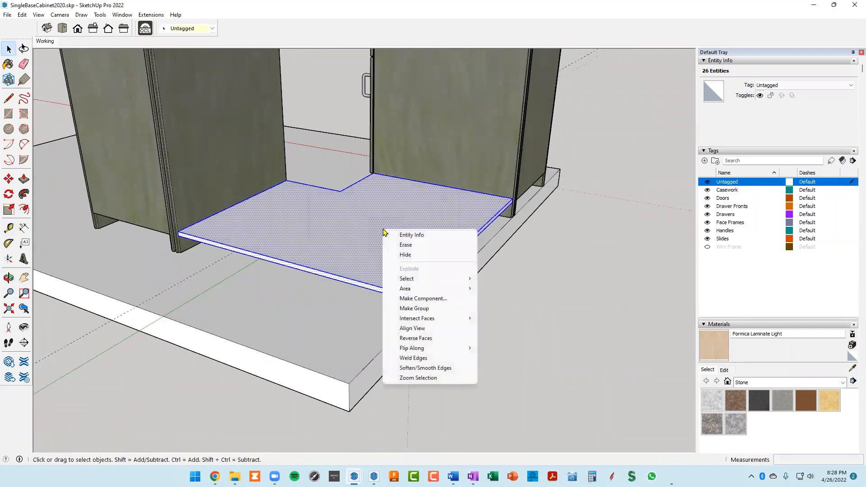
left_click(423, 299)
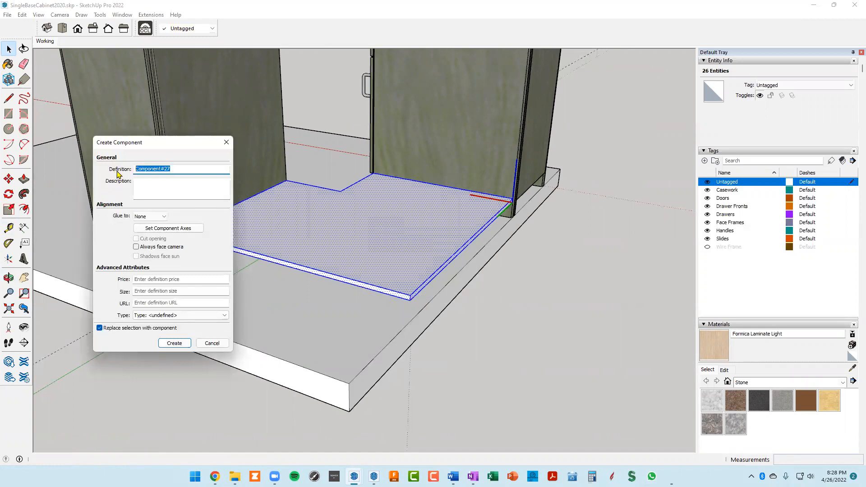
type("cO")
key("Return")
middle_click_drag(261, 264, 262, 354)
scroll(272, 338, "down", 2)
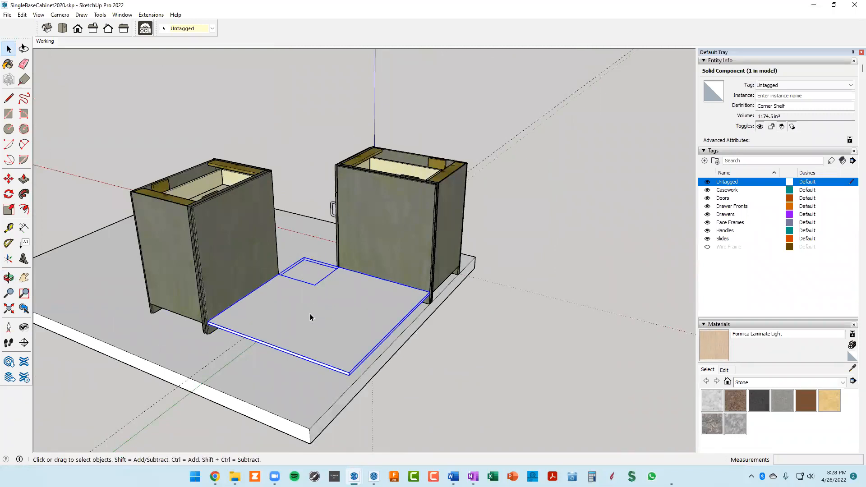
left_click(516, 373)
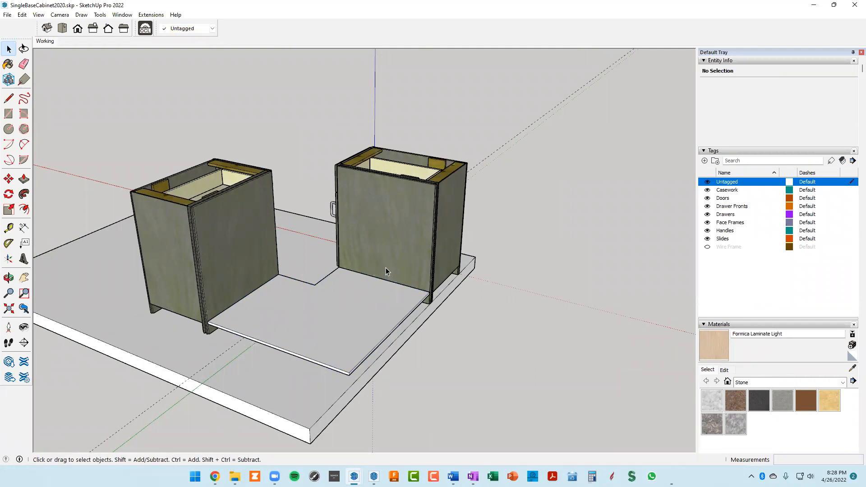
Sample the Wood Cherry Original material from the cabinet's side panel and paint the corner shelf with it.
key("b")
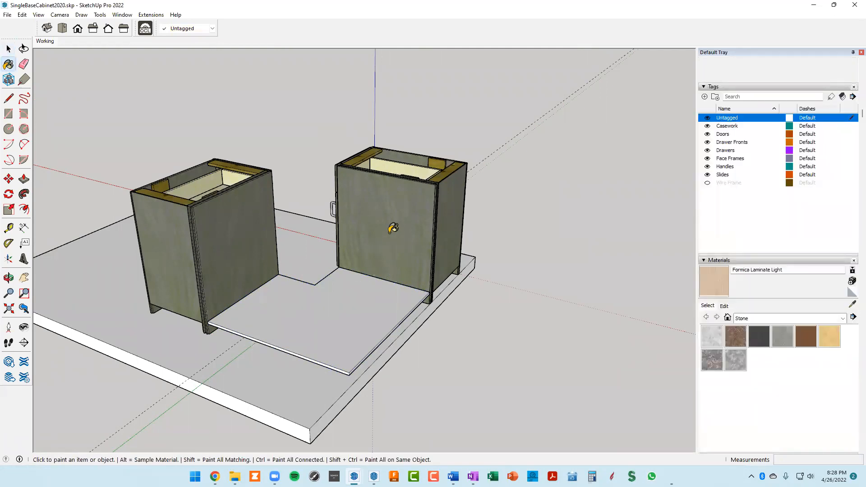
key("alt")
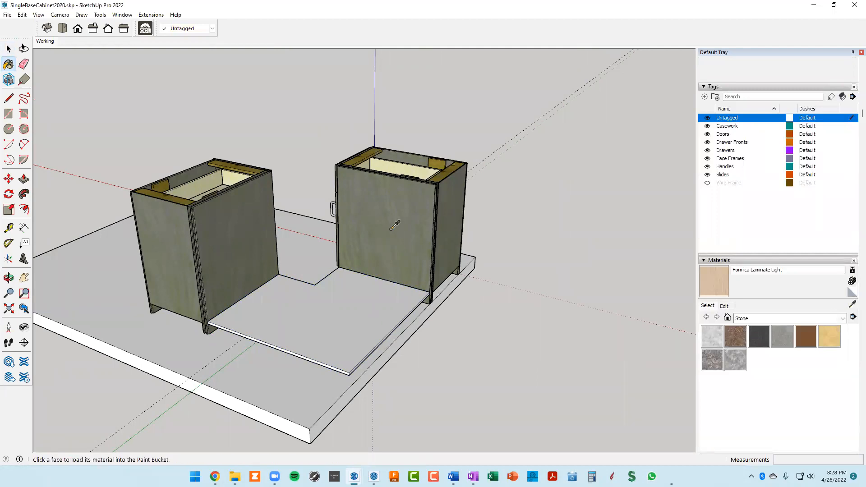
left_click(391, 229, "alt")
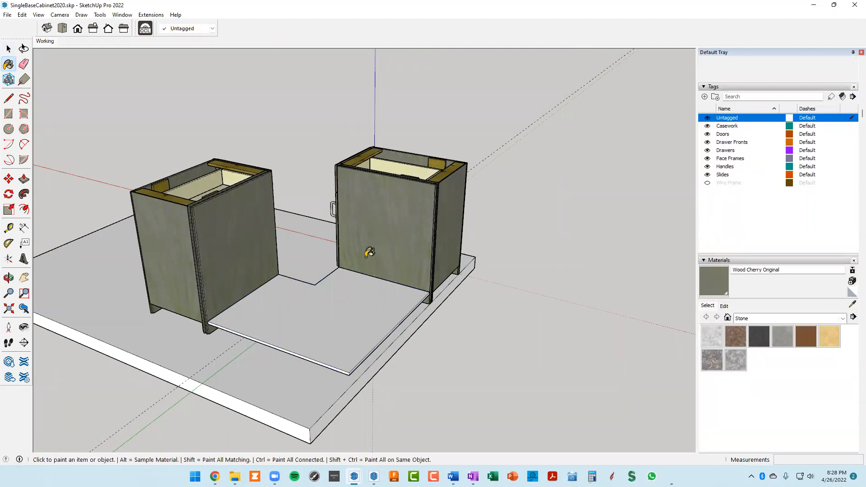
left_click(334, 314)
mouse_move(344, 313)
middle_mouse_down()
mouse_move(361, 202)
mouse_move(331, 268)
middle_mouse_up()
key("space")
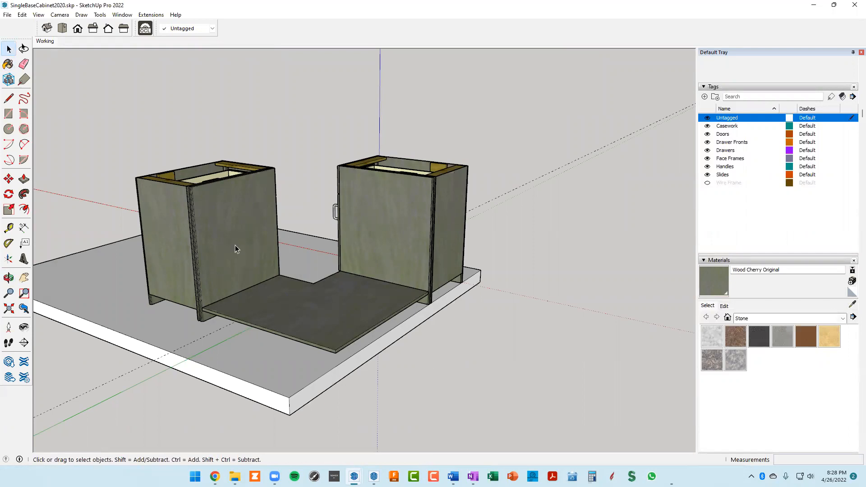
Copy the corner shelf straight up 30 3/4" from its back corner to the top back corner of the side panel.
middle_click_drag(216, 291, 262, 262)
scroll(264, 309, "up", 3)
mouse_move(264, 310)
middle_mouse_down()
mouse_move(284, 273)
mouse_move(263, 310)
middle_mouse_up()
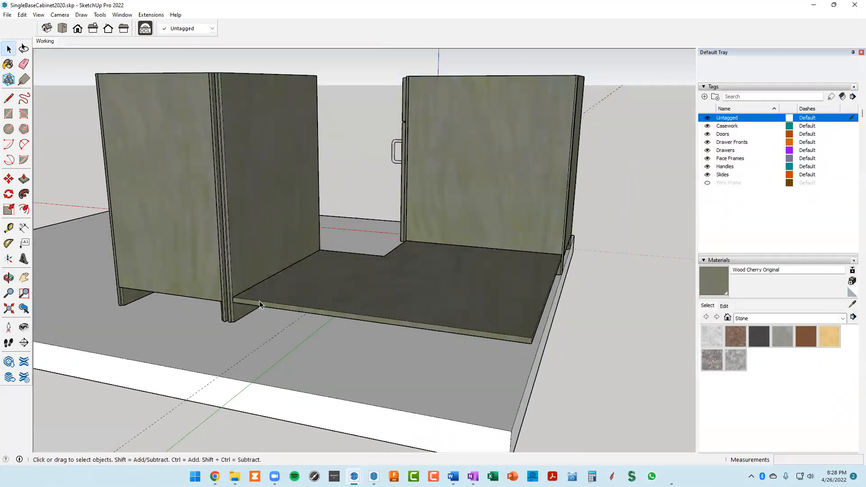
left_click(286, 298)
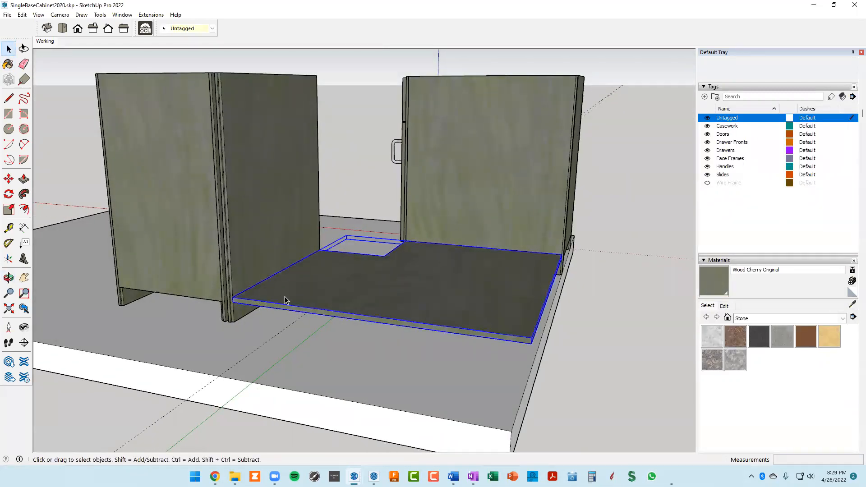
middle_click_drag(383, 282, 402, 274)
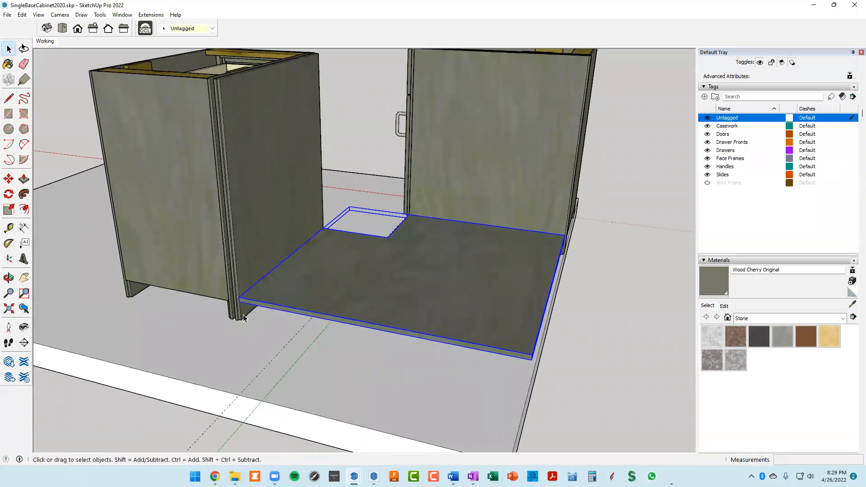
key("m")
scroll(239, 301, "up", 3)
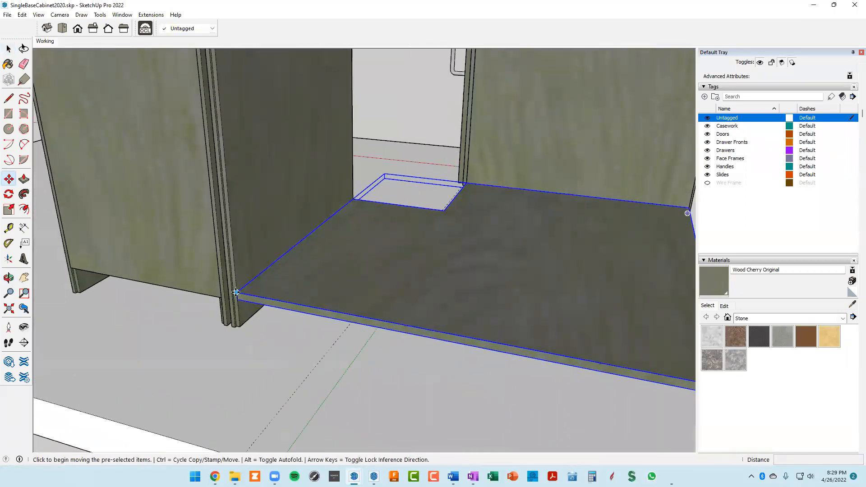
left_click(236, 292)
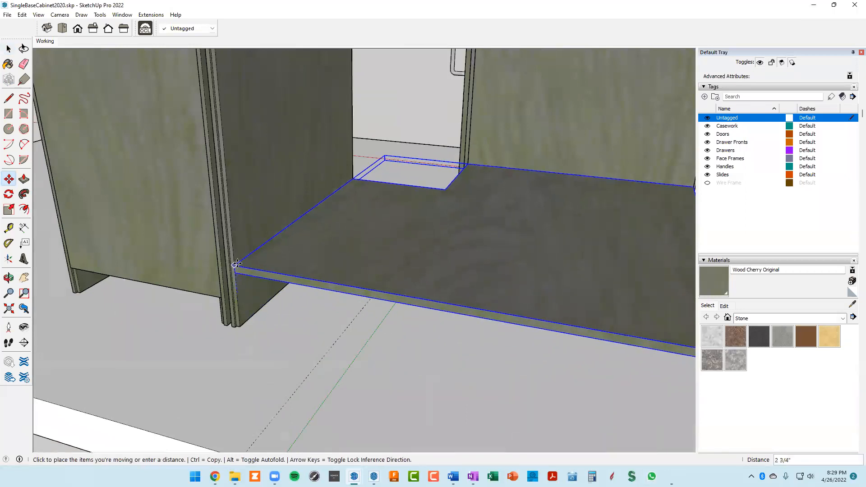
key("ctrl")
scroll(236, 248, "down", 3)
middle_click_drag(235, 239, 272, 300, "shift")
middle_click_drag(272, 180, 270, 242)
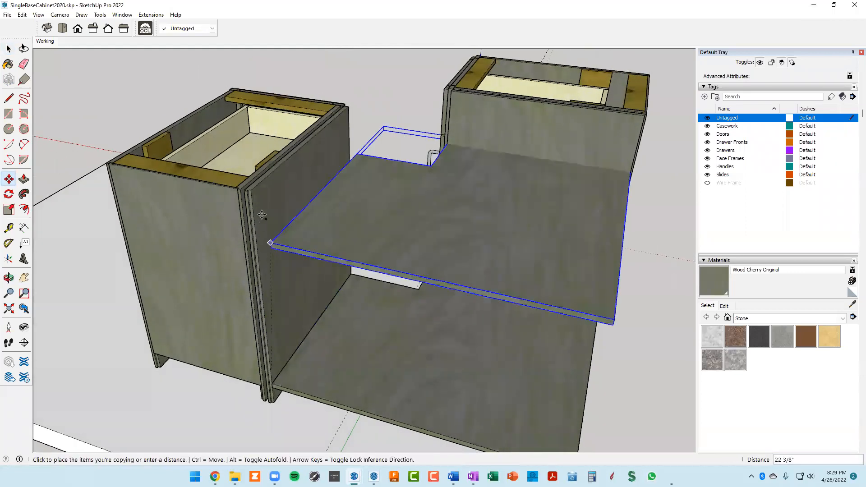
scroll(259, 196, "up", 3)
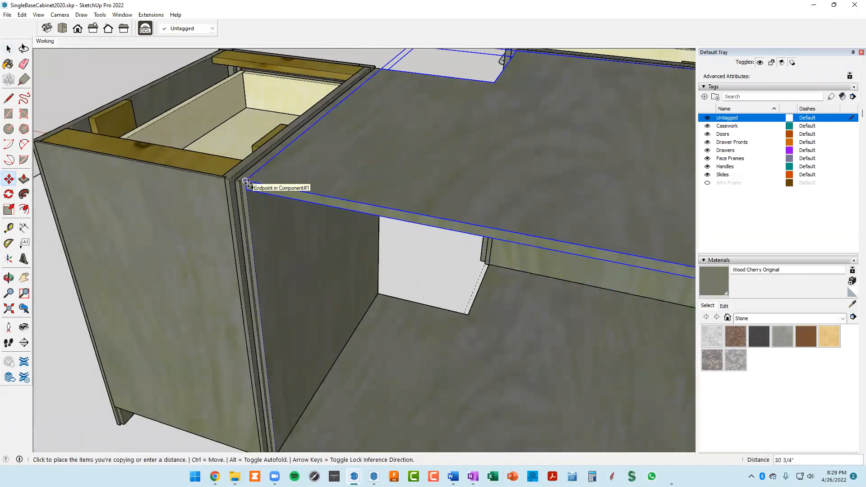
left_click(246, 182)
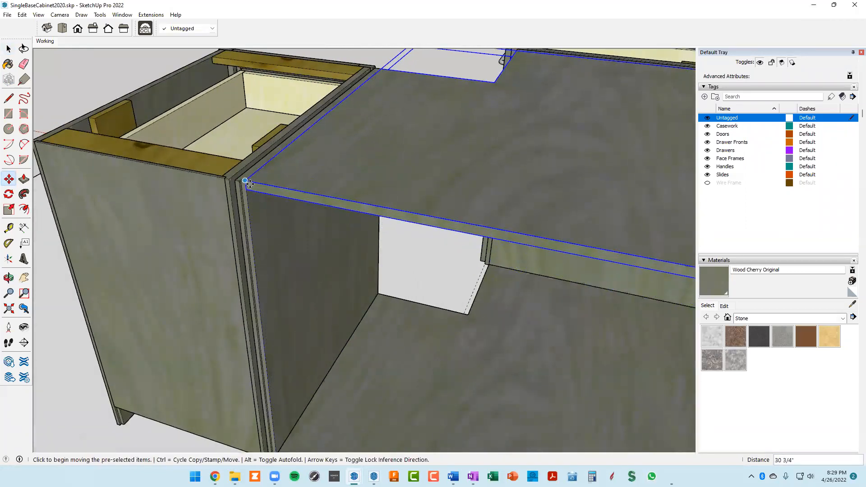
Divide the shelf copy by 2 to add a middle shelf halfway between the bottom and top shelves.
scroll(248, 184, "down", 5)
scroll(252, 184, "down", 2)
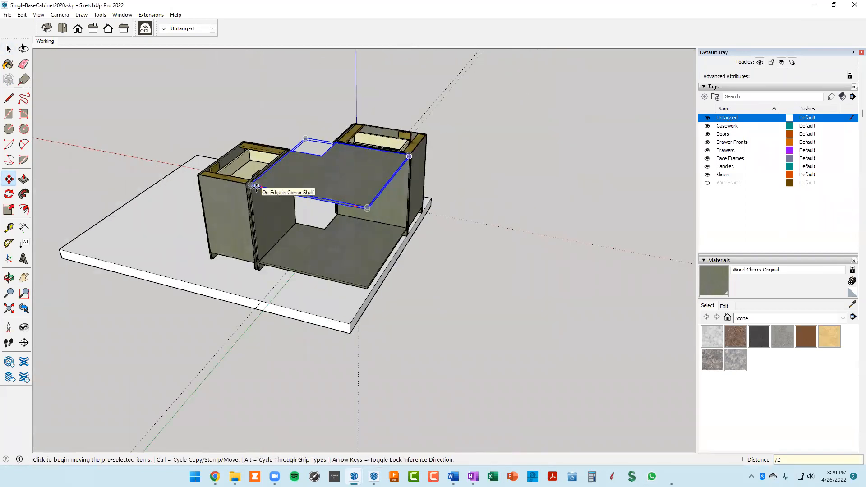
key("Return")
key("space")
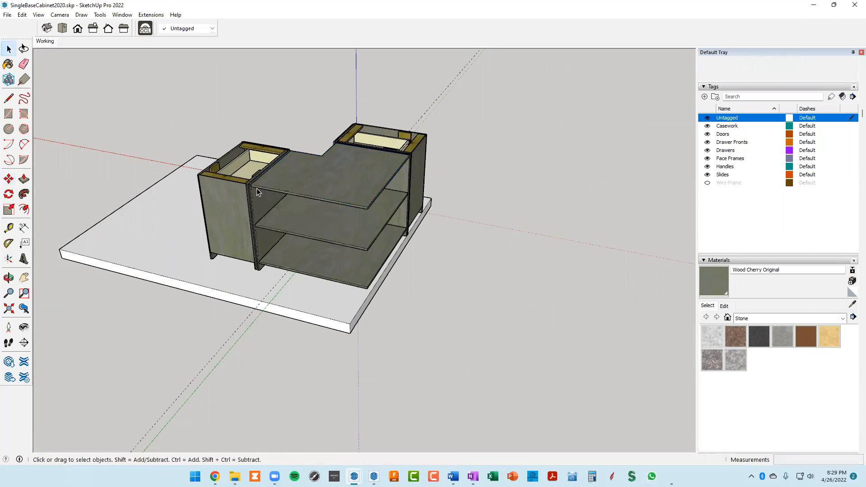
middle_click_drag(328, 226, 218, 212)
mouse_move(269, 197)
middle_mouse_down()
mouse_move(275, 159)
mouse_move(266, 174)
mouse_move(276, 209)
middle_mouse_up()
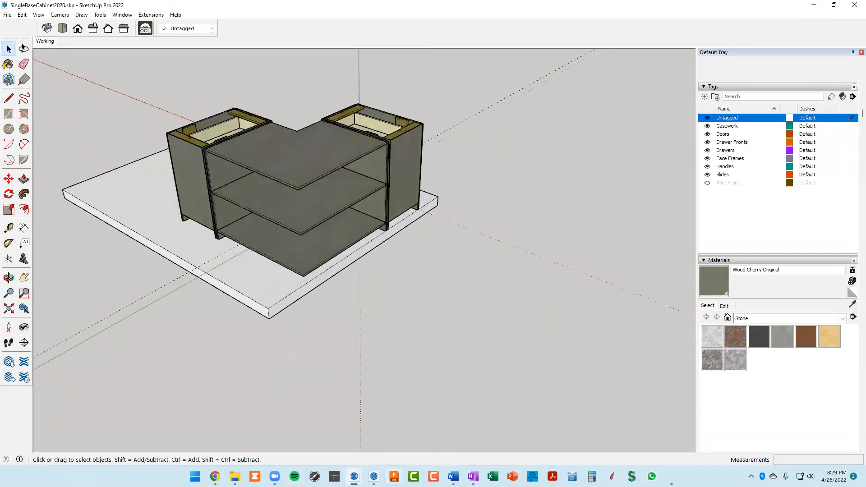
Switch to CornerCab.pdf in Acrobat and examine the page 4 drawing of the back corner supports.
left_click(552, 476)
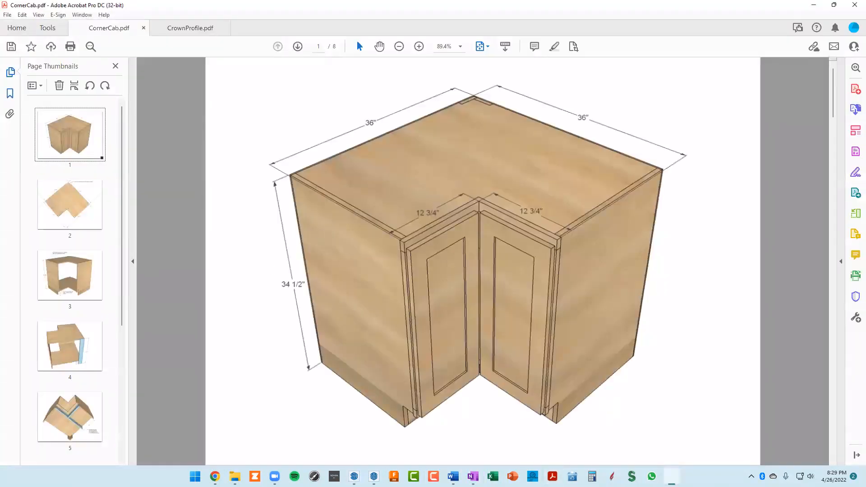
left_click(79, 355)
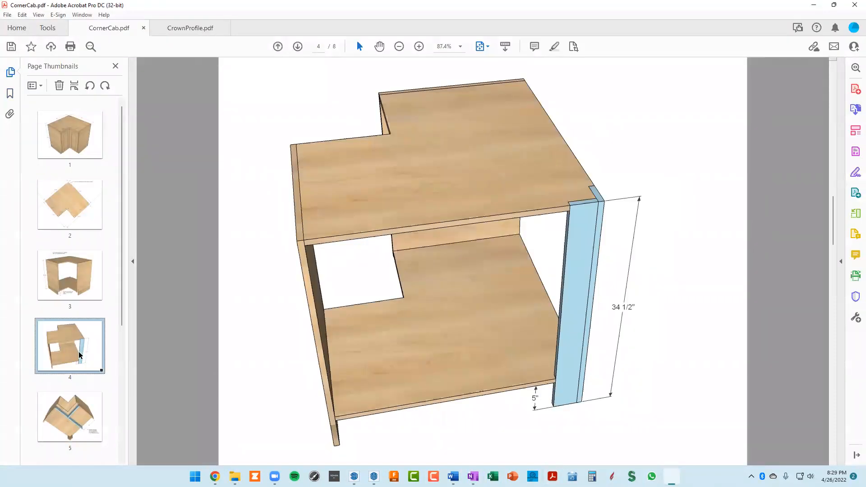
scroll(717, 238, "down", 3)
scroll(716, 239, "up", 2)
scroll(717, 239, "down", 1)
scroll(716, 239, "up", 1)
scroll(717, 239, "up", 1)
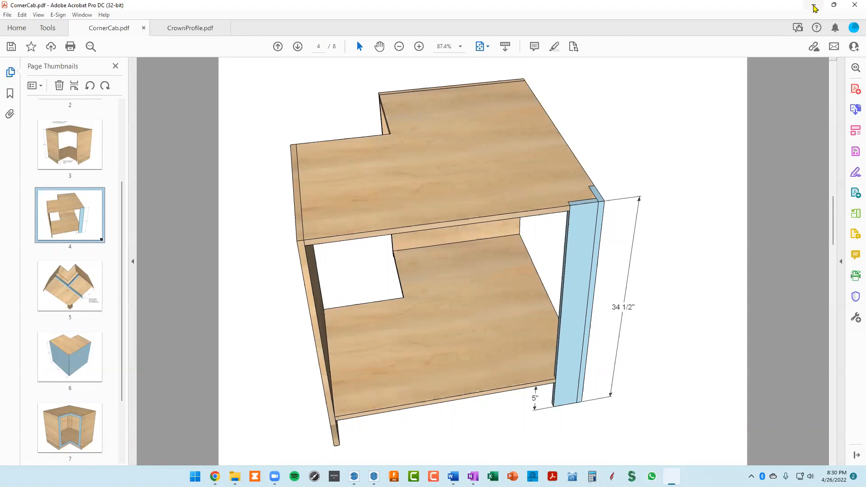
Return to SketchUp and draw a narrow vertical rectangle at the shelves' back corner, from the top shelf's corner to the bottom shelf's underside.
left_click(815, 6)
middle_click_drag(278, 160, 476, 168)
scroll(394, 151, "up", 3)
middle_click_drag(395, 150, 331, 177, "shift")
scroll(331, 177, "up", 1)
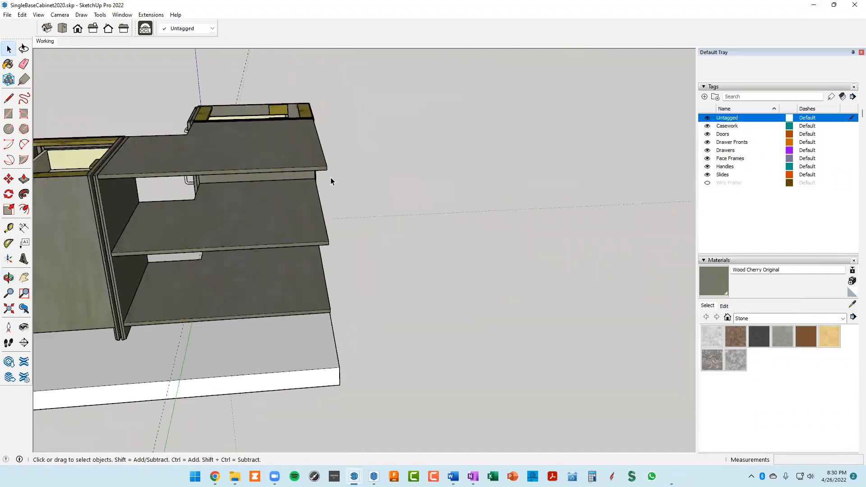
key("r")
scroll(331, 178, "up", 2)
left_click(325, 159)
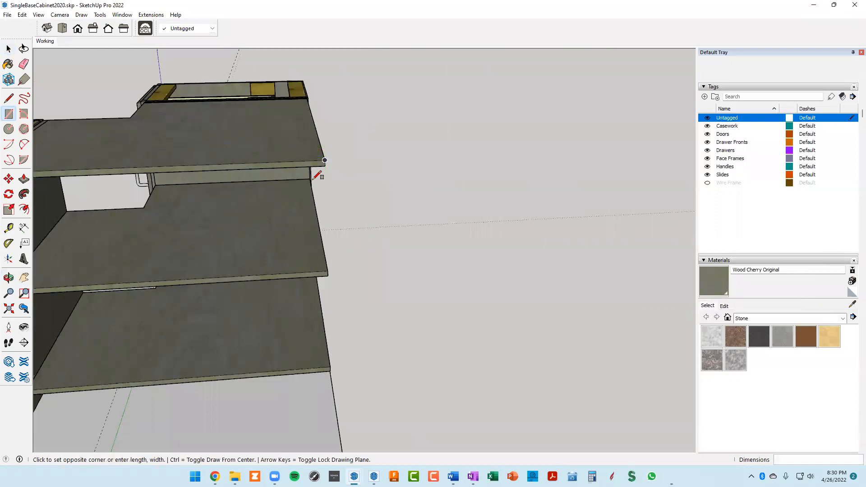
scroll(293, 253, "down", 3)
scroll(299, 301, "up", 2)
scroll(299, 304, "up", 1)
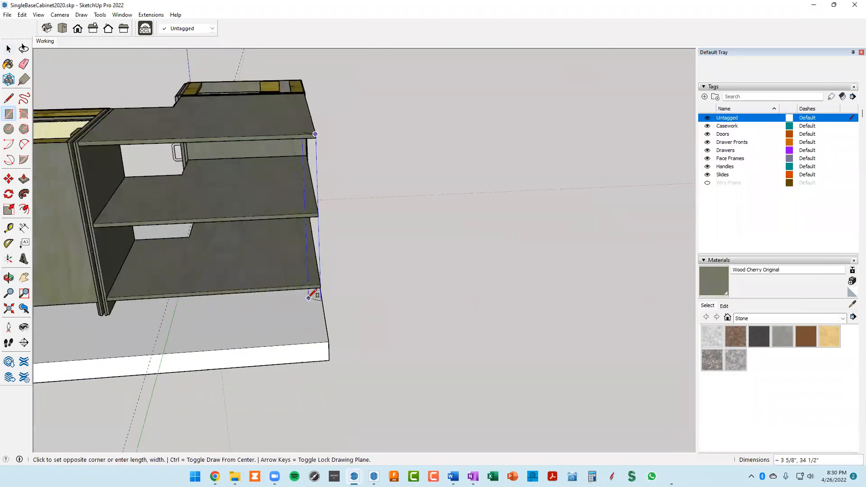
middle_click_drag(306, 288, 414, 286, "shift")
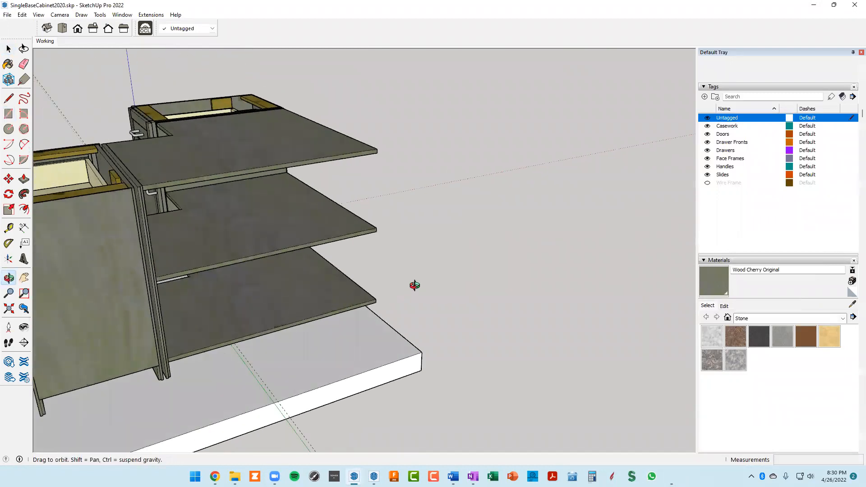
scroll(366, 298, "up", 3)
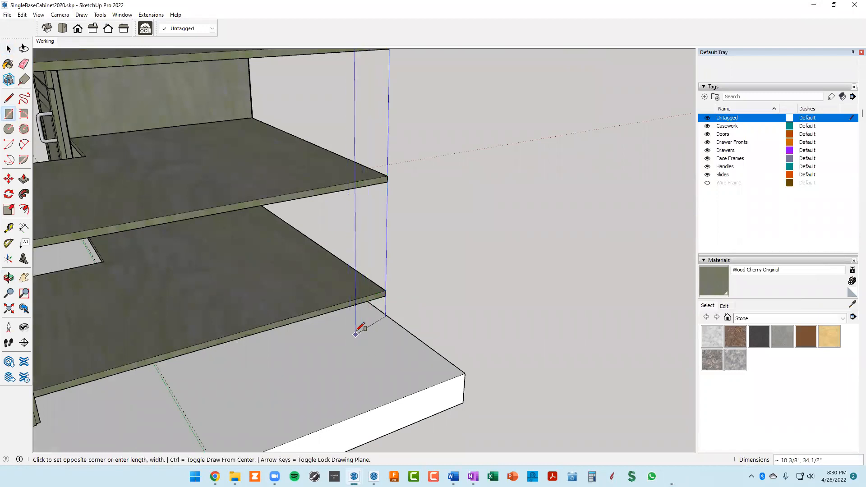
left_click(366, 299)
Push/Pull the narrow rectangle 3/4" inward to give the back corner support its thickness.
middle_click_drag(365, 299, 369, 311, "shift")
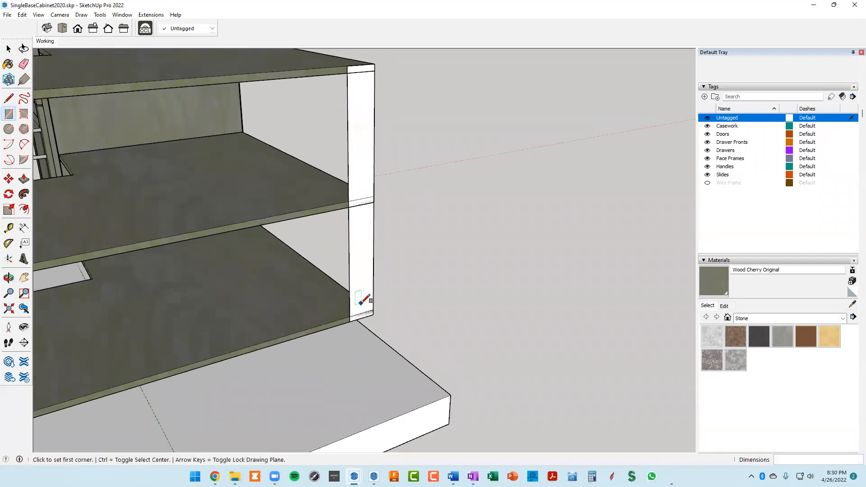
key("p")
left_click(362, 257)
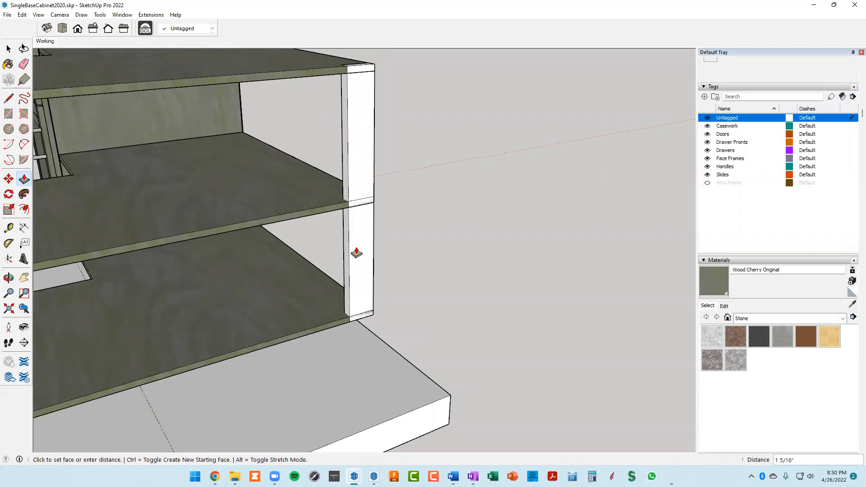
type("3/4")
key("Return")
Extend the bottom face of the corner support 3" downward with Push/Pull.
middle_click_drag(354, 321, 156, 162)
scroll(226, 202, "up", 5)
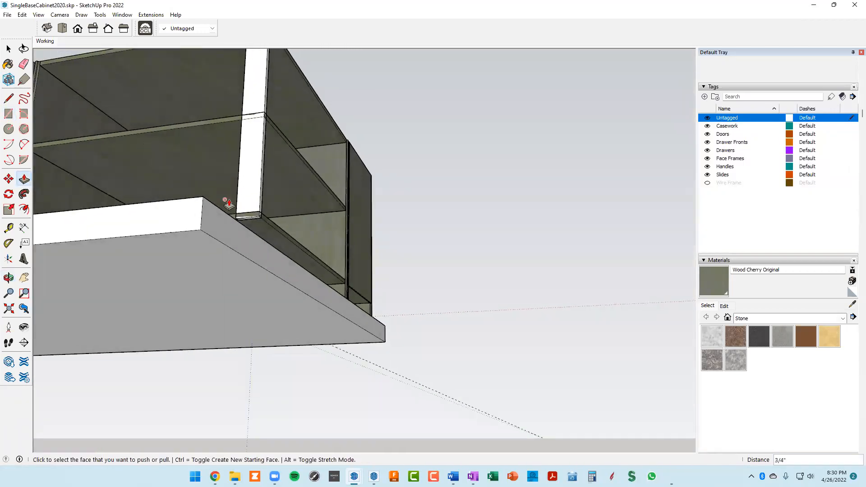
left_click(259, 222)
middle_click_drag(253, 229, 216, 370)
type("3")
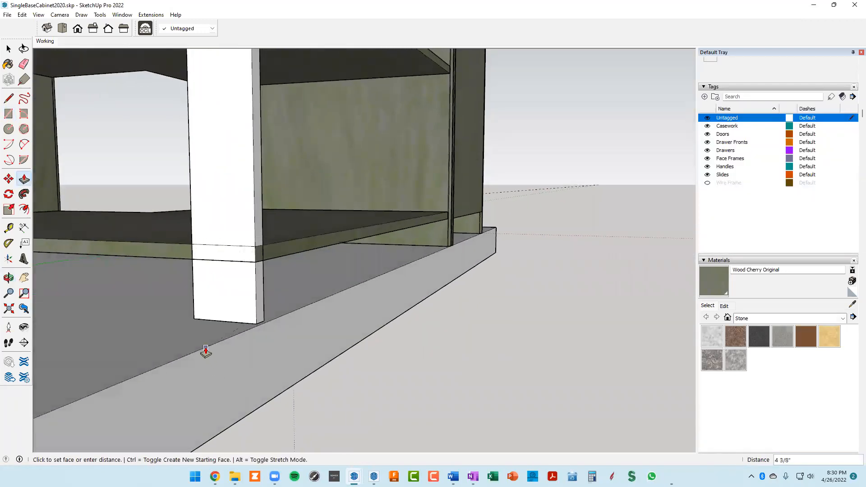
key("Return")
Place a guide line on the support's face 3" from its outer vertical edge.
middle_click_drag(239, 295, 494, 352)
left_click_drag(374, 300, 367, 343, "shift")
key("p")
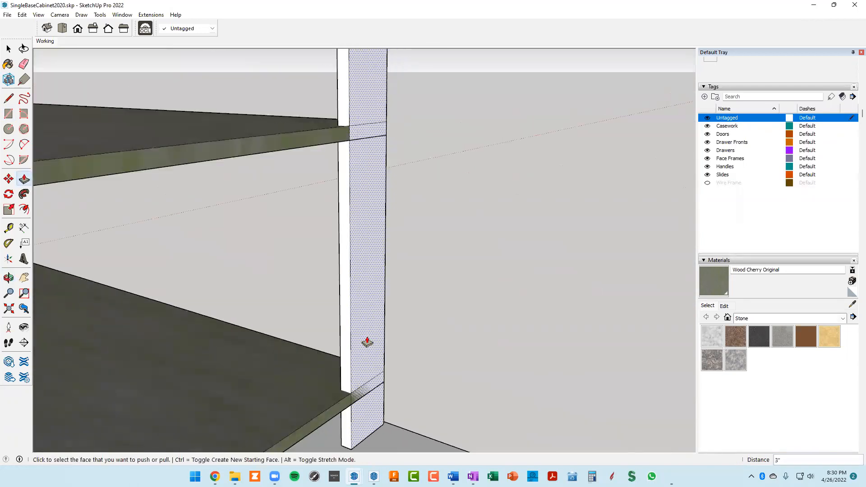
key("t")
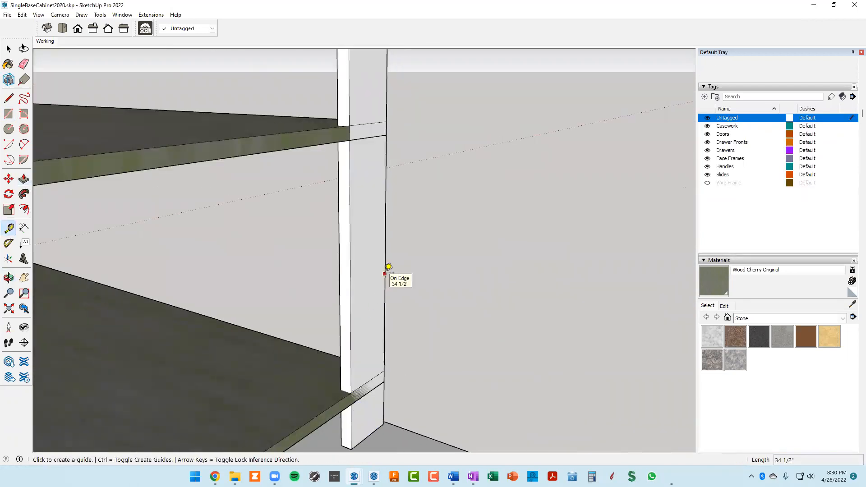
left_click(385, 256)
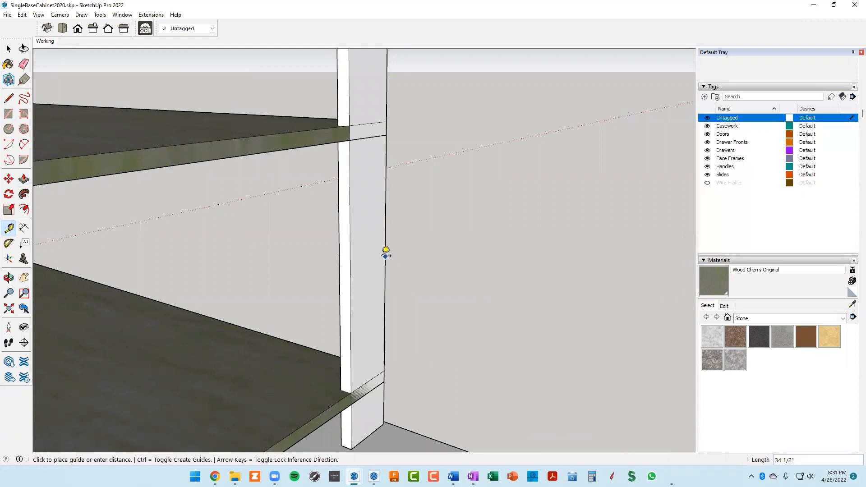
type("3")
key("Return")
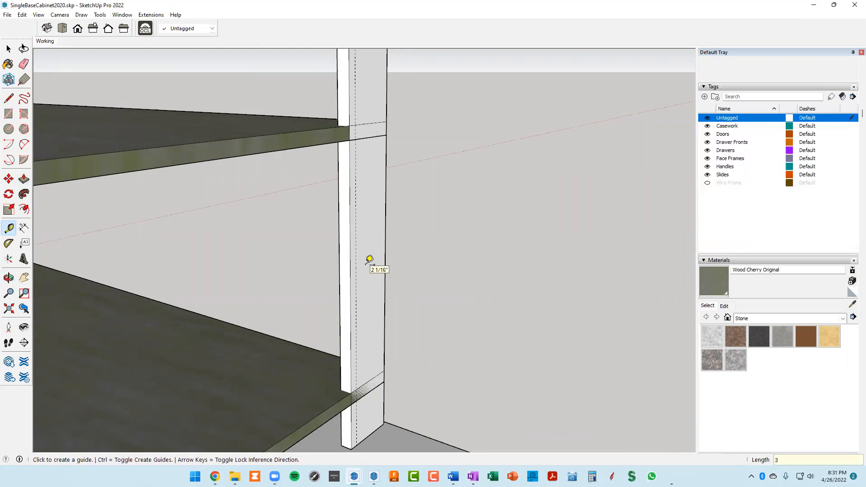
Push the support's inner narrow side face to the guide line to make the support 3" wide.
key("p")
scroll(345, 266, "up", 2)
left_click(344, 265)
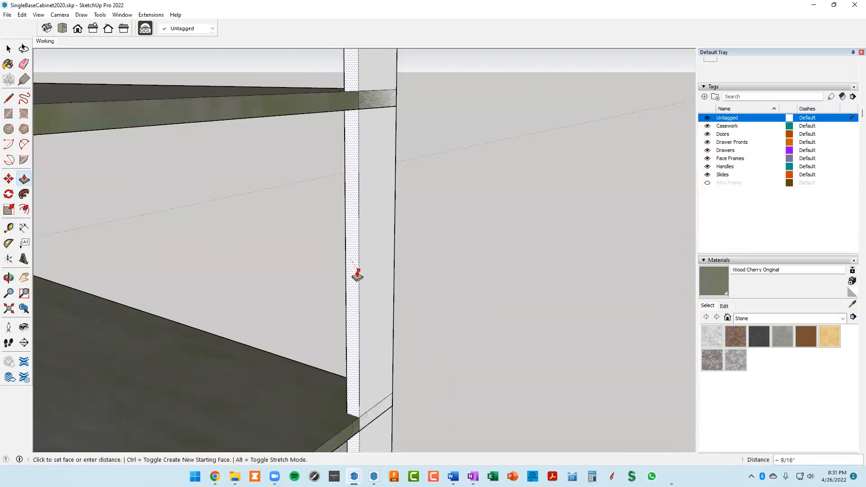
left_click(358, 276)
Select the whole corner support and make it a component with the default name.
scroll(391, 295, "down", 5)
middle_click_drag(389, 293, 336, 307)
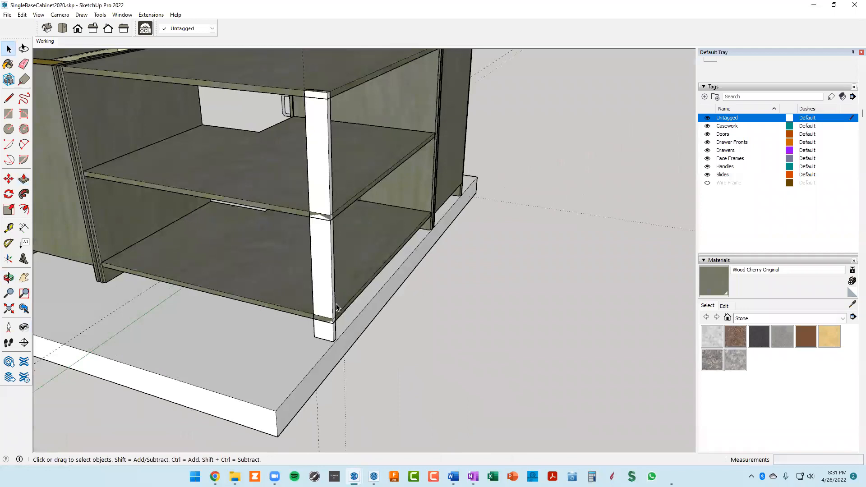
left_click(323, 278)
right_click(323, 278)
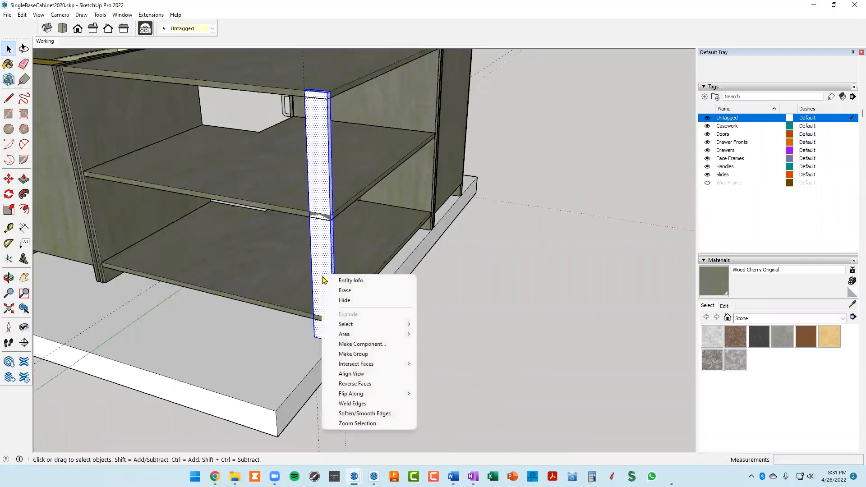
left_click(360, 344)
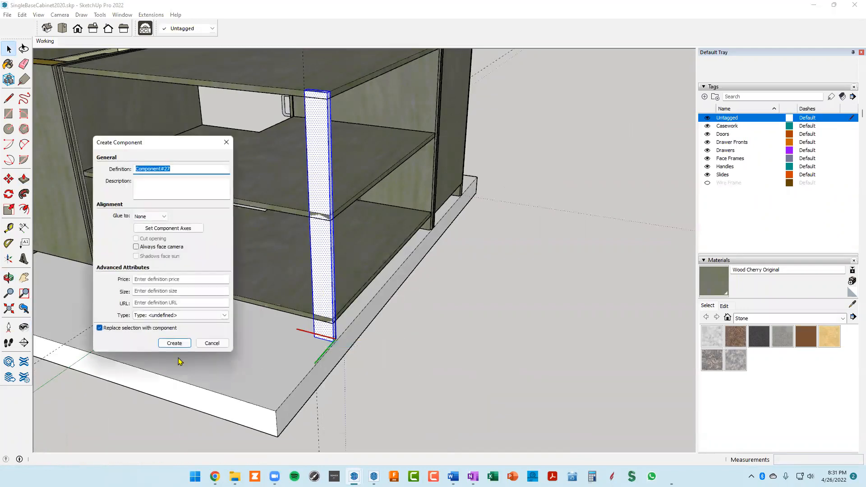
left_click(174, 344)
Open the top corner shelf for editing and draw a 3" by 3/4" rectangle at its back corner over the support.
middle_click_drag(353, 194, 281, 171)
scroll(291, 183, "up", 3)
scroll(262, 165, "down", 4)
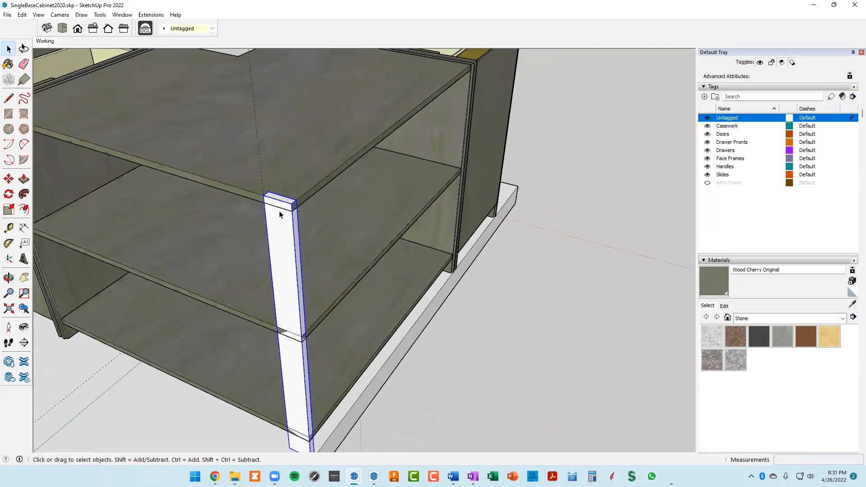
double_click(308, 168)
mouse_move(297, 181)
middle_mouse_down()
mouse_move(322, 178)
mouse_move(311, 176)
middle_mouse_up()
scroll(310, 245, "up", 5)
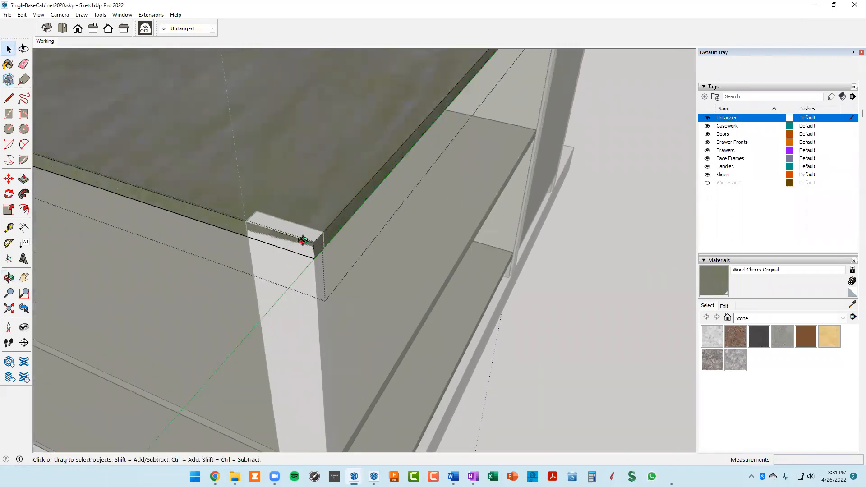
key("r")
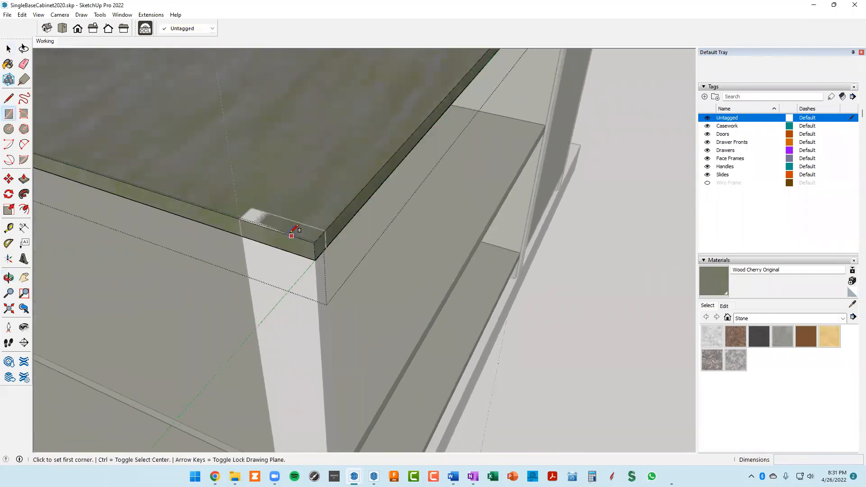
left_click(251, 207)
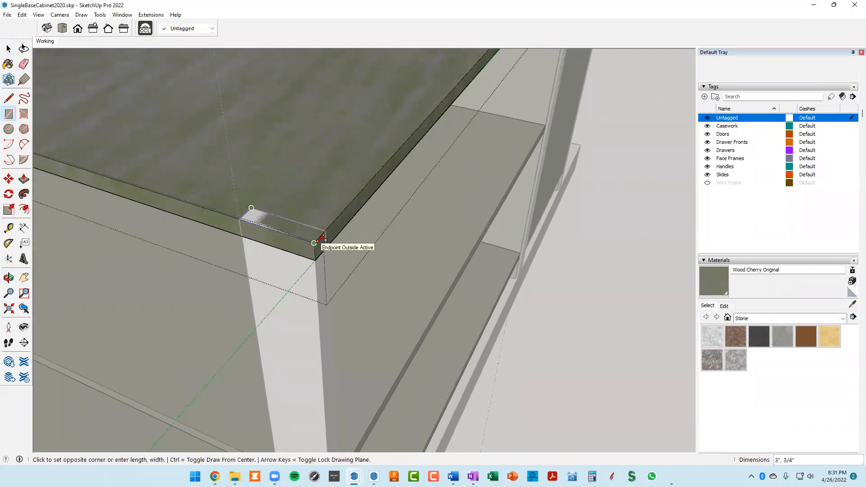
left_click(315, 243)
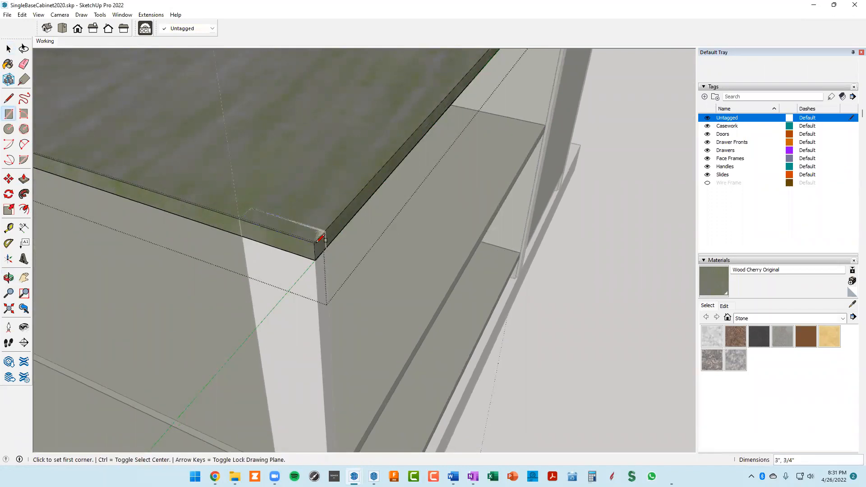
Push the rectangle down through the shelf's thickness to notch it for the support, and close the shelf.
key("p")
left_click(307, 241)
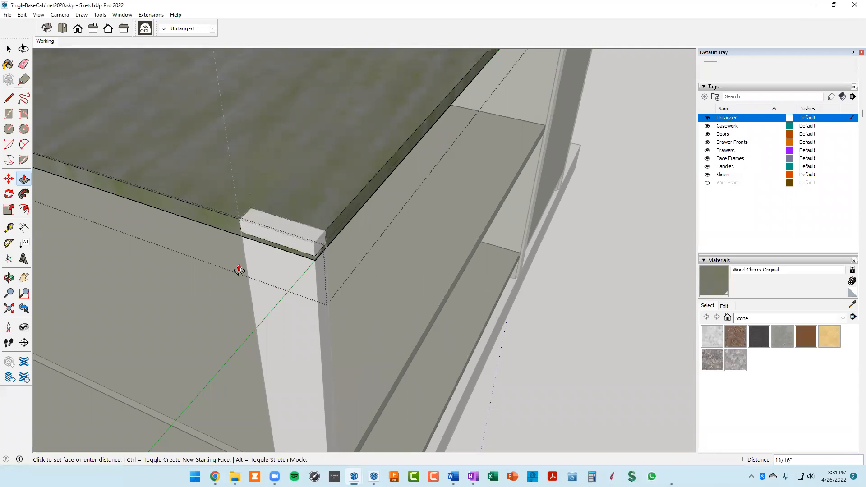
left_click(314, 264)
scroll(374, 259, "down", 3)
middle_click_drag(360, 258, 445, 305)
key("space")
Copy the corner support from its top corner to the diagonally opposite top corner, placing the copy beside the original.
middle_click_drag(486, 326, 226, 217)
left_click(204, 213)
scroll(221, 224, "up", 2)
scroll(220, 224, "up", 1)
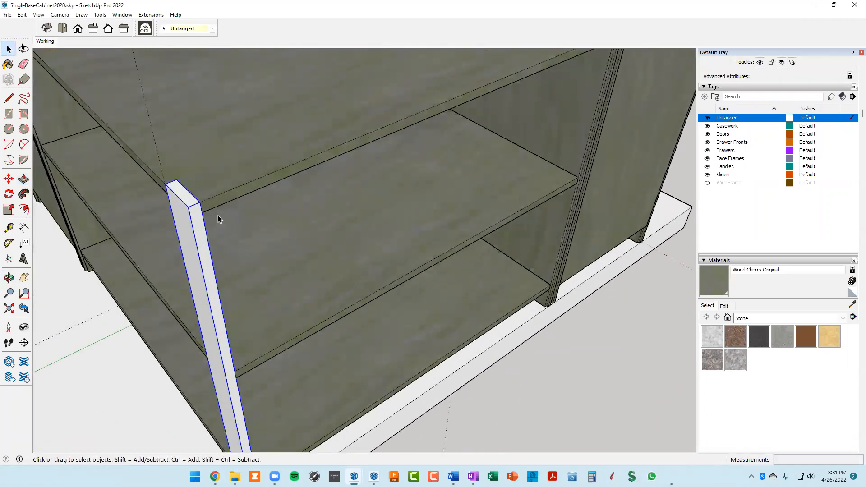
key("m")
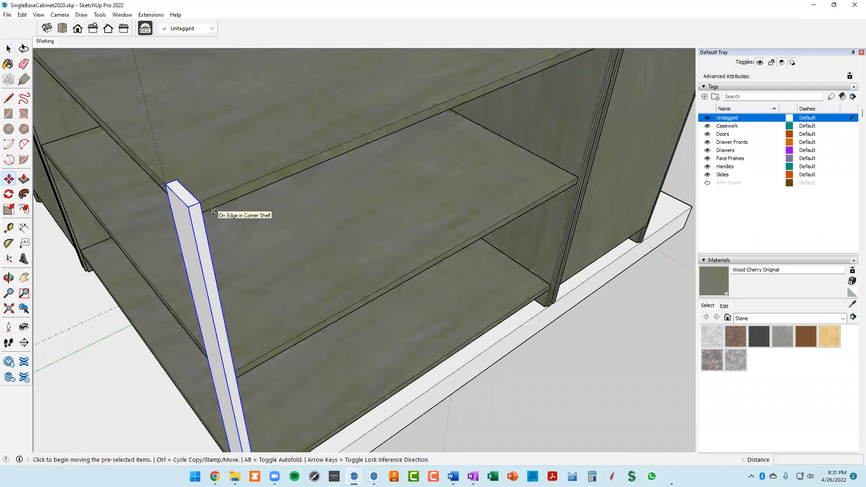
key("ctrl")
left_click(166, 184)
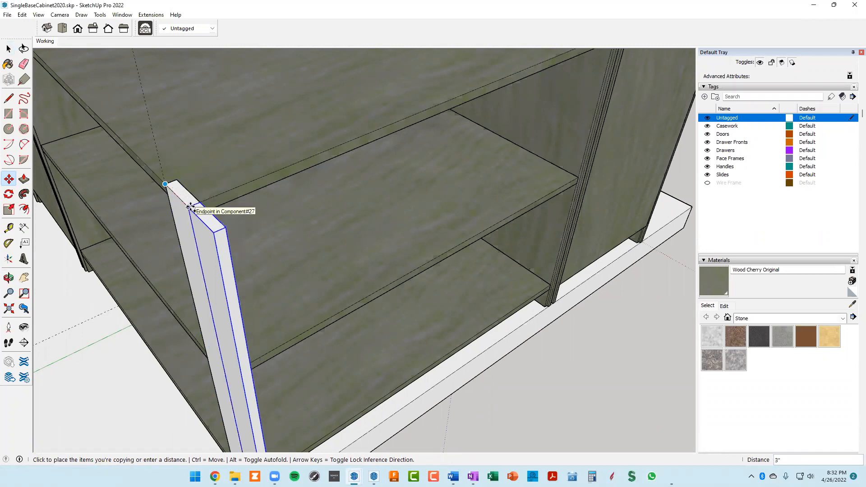
left_click(200, 200)
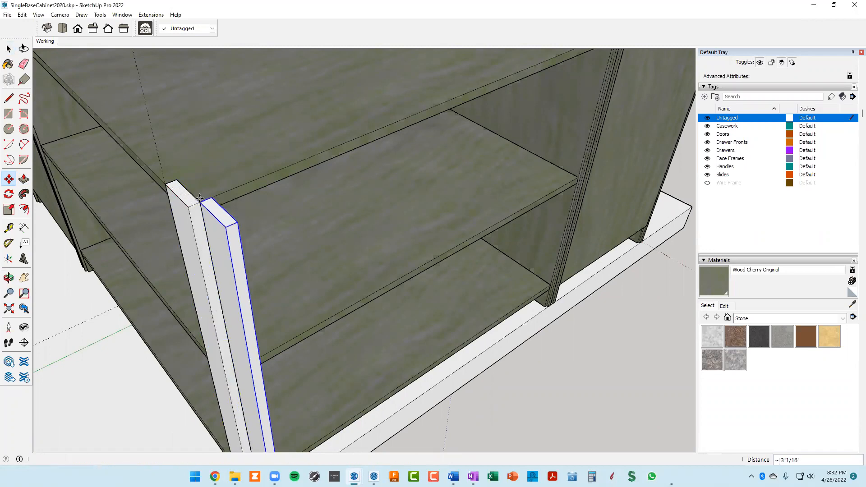
middle_click_drag(221, 215, 227, 243)
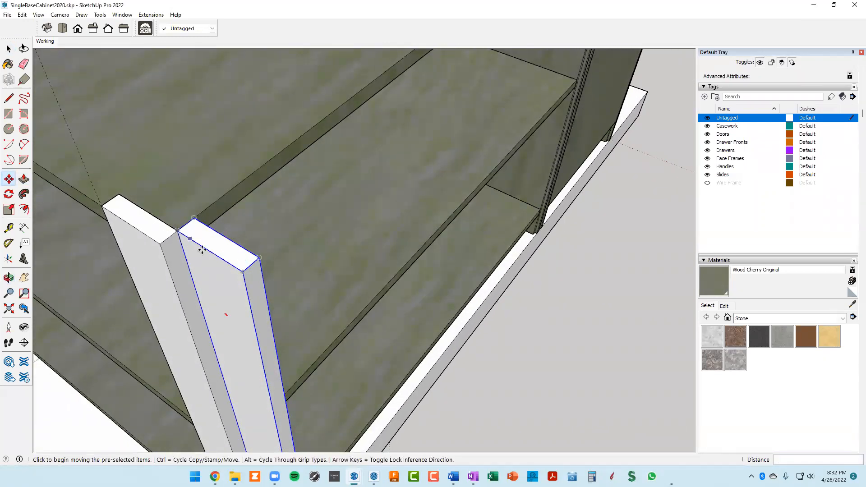
left_click(245, 262)
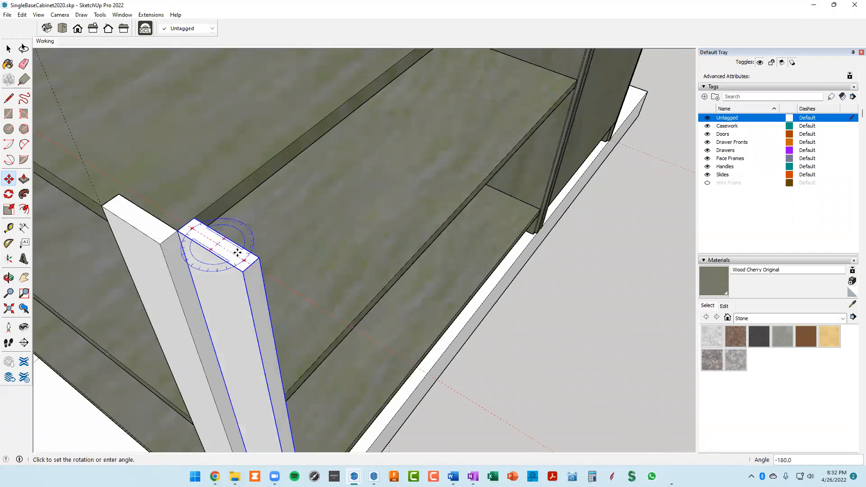
key("Escape")
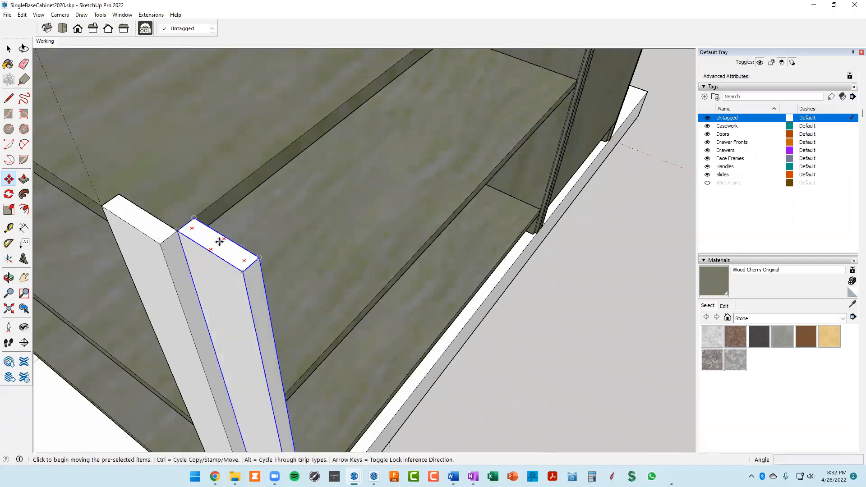
scroll(219, 245, "up", 1)
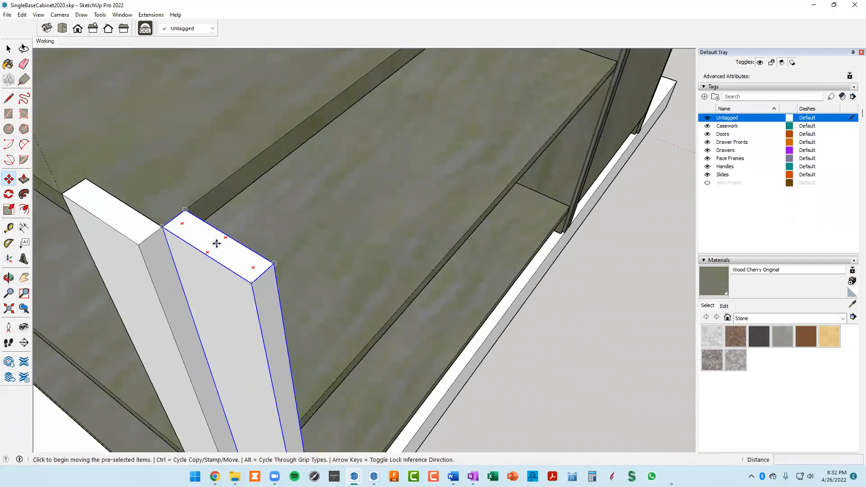
middle_click_drag(220, 242, 216, 225)
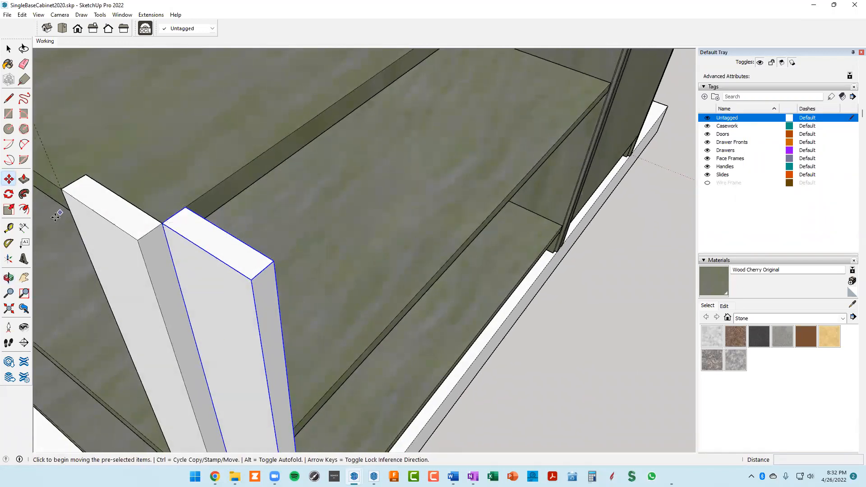
Rotate the copied corner support 90 degrees about the top corner it shares with the original, forming an L.
left_click(9, 195)
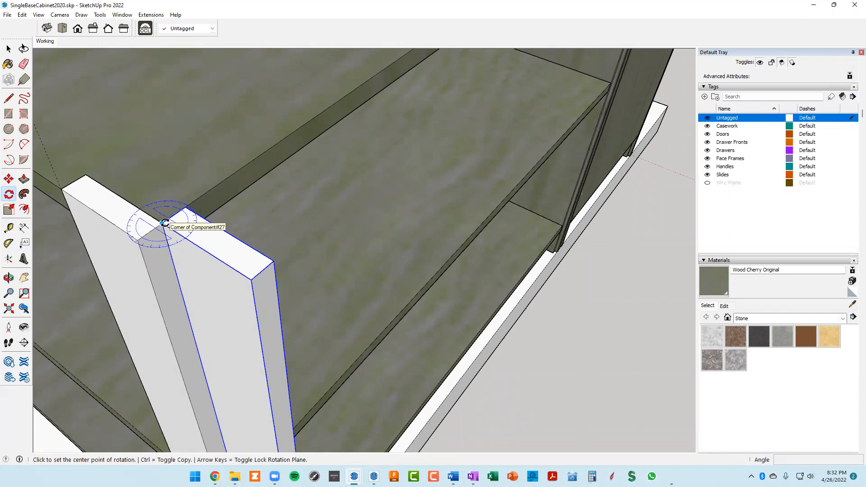
left_click(162, 224)
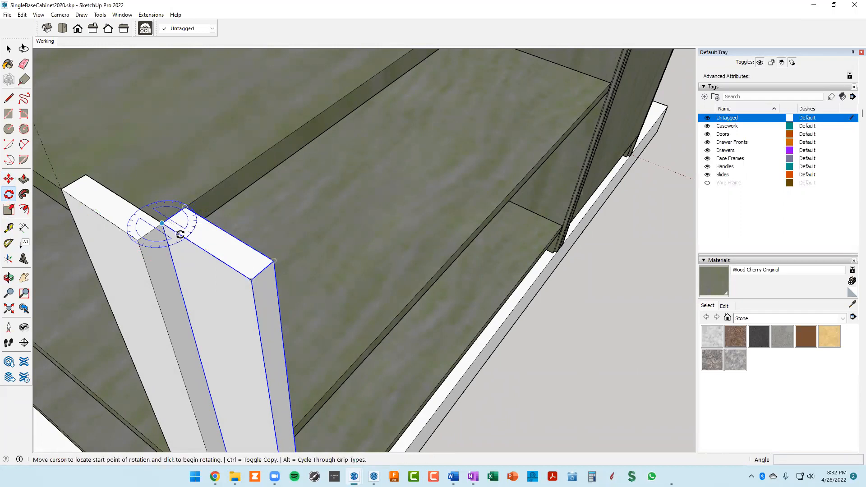
left_click(251, 280)
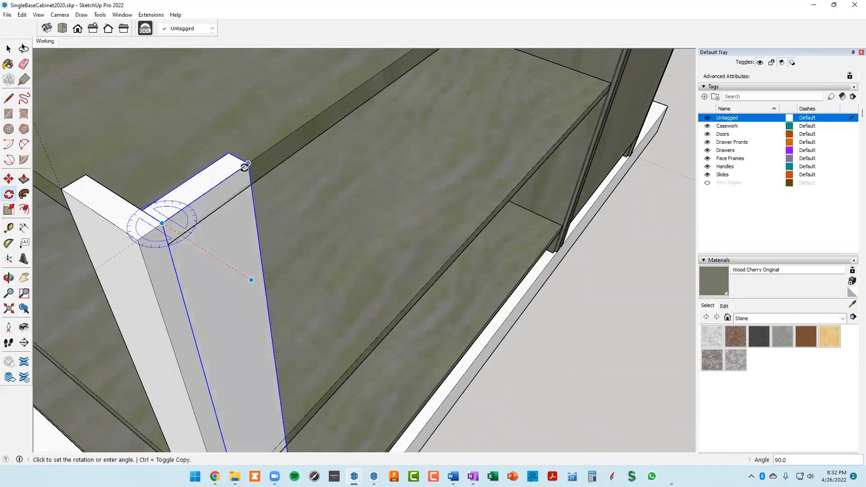
left_click(245, 167)
scroll(218, 145, "up", 5)
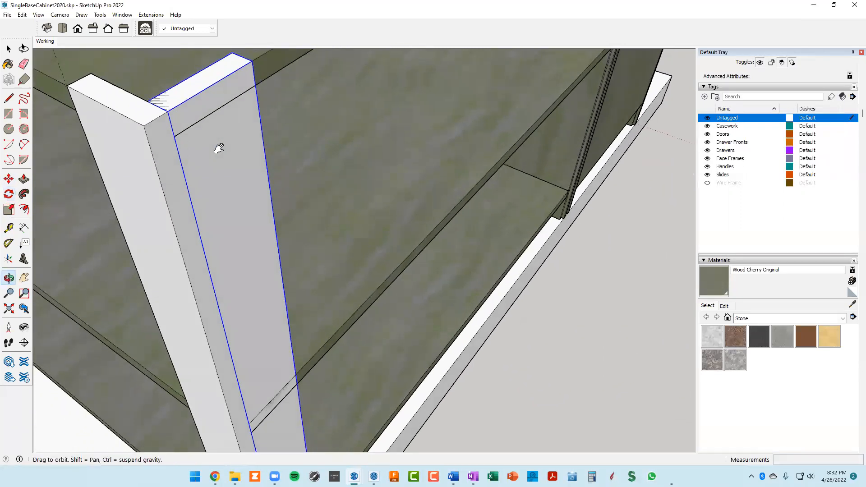
scroll(222, 156, "down", 5)
middle_click_drag(258, 195, 237, 213)
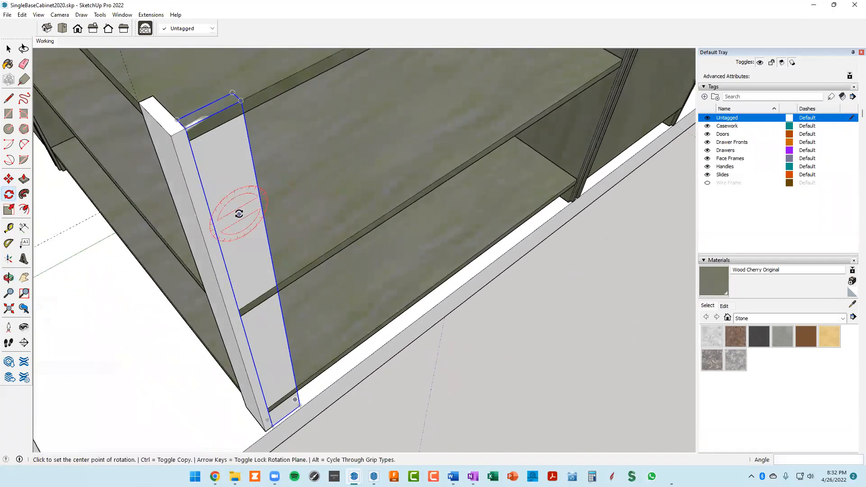
Open the top corner shelf for editing and draw a 3" by 3/4" rectangle on it over the rotated support.
scroll(245, 210, "up", 2)
key("space")
scroll(259, 135, "up", 2)
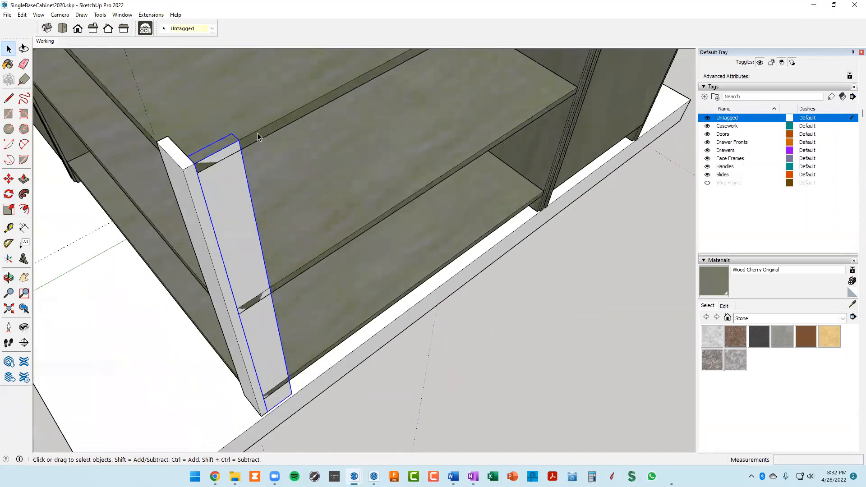
double_click(264, 106)
middle_click_drag(229, 147, 216, 160)
key("r")
scroll(193, 163, "up", 1)
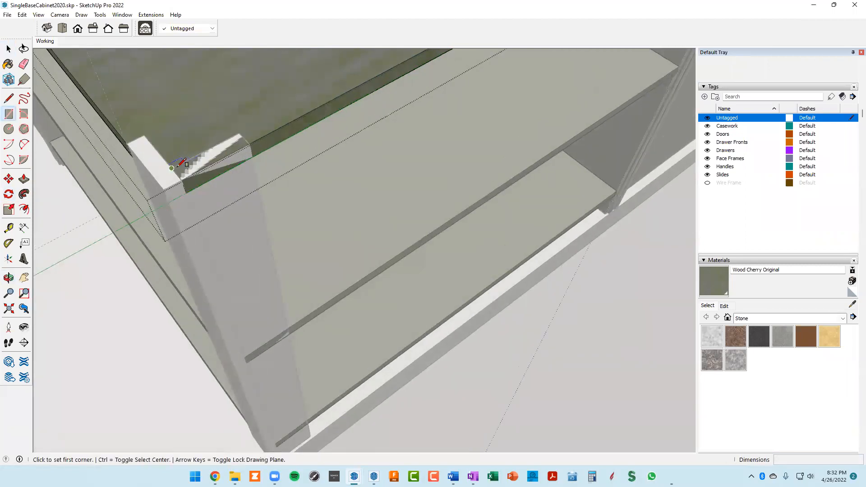
left_click(179, 164)
left_click(250, 142)
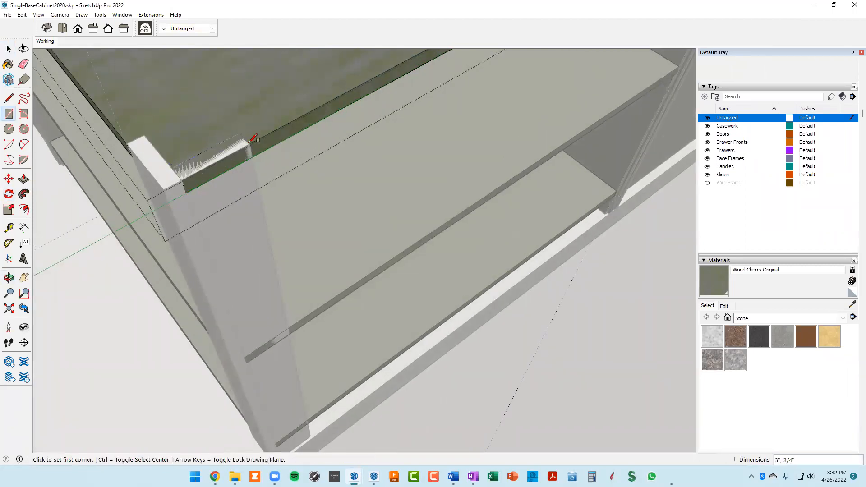
Push the rectangle down 3/4" through the shelf to notch it for the second support, and close the shelf.
key("p")
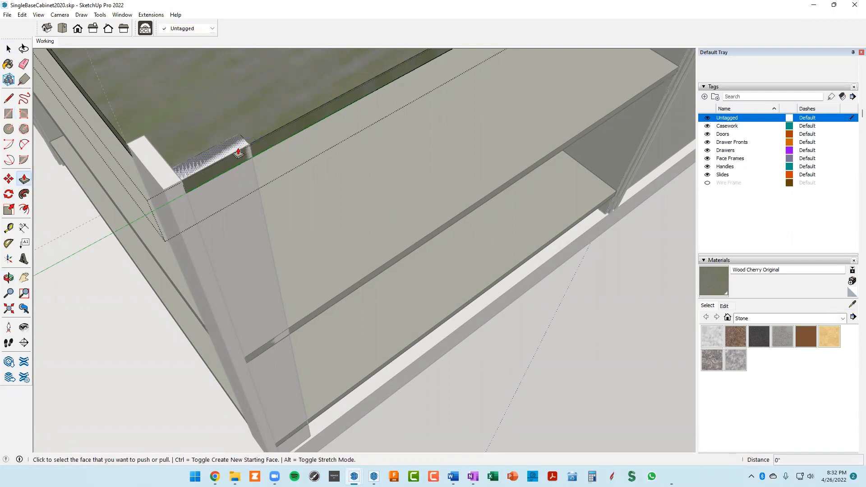
left_click(237, 150)
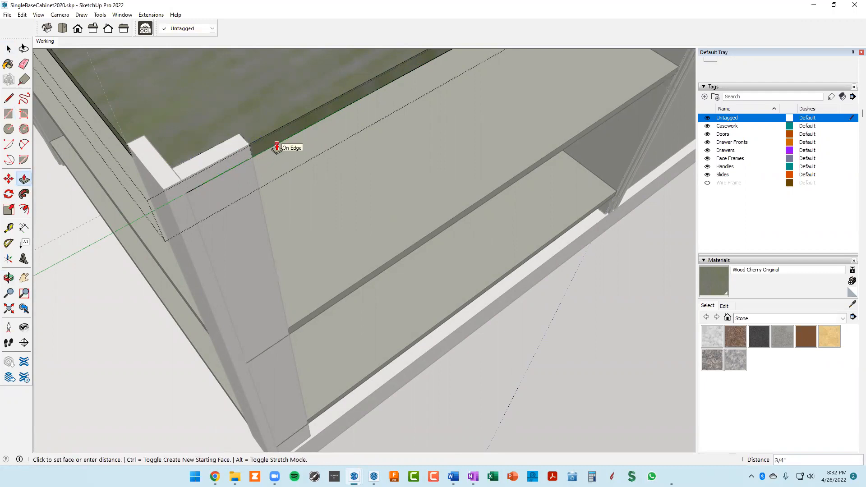
left_click(277, 147)
right_click(102, 330)
left_click(118, 329)
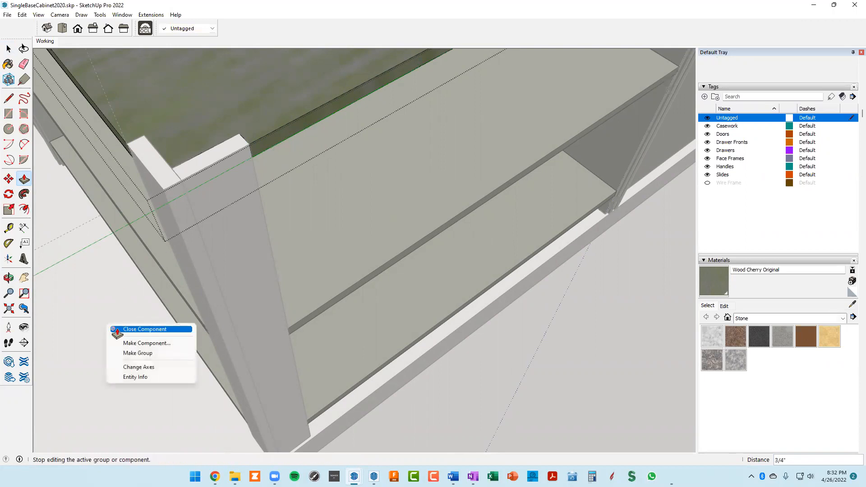
Delete the white floor slab beneath the cabinets.
middle_click_drag(142, 319, 433, 52, "shift")
scroll(430, 183, "down", 4)
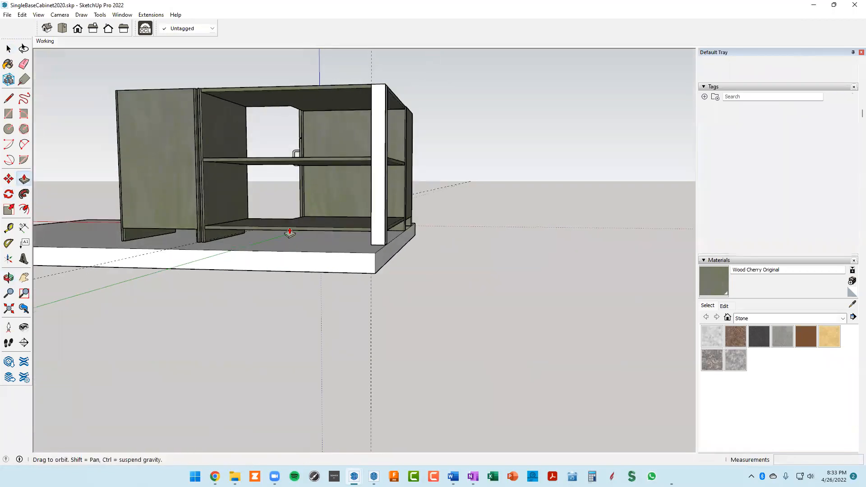
scroll(298, 224, "up", 5)
scroll(295, 229, "up", 5)
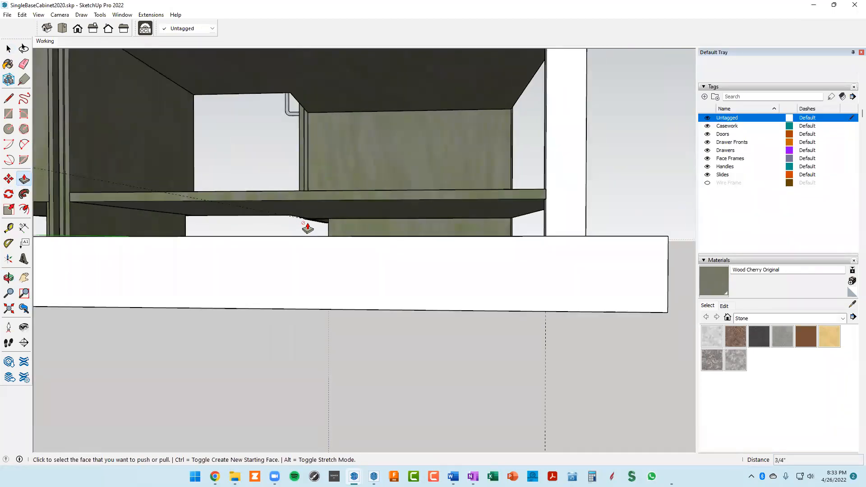
middle_click_drag(308, 228, 294, 274)
key("space")
left_click(293, 267)
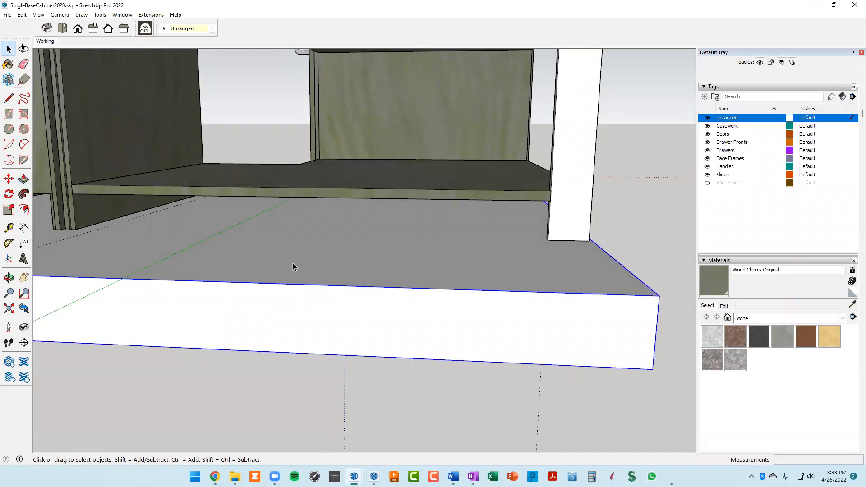
key("Delete")
Draw a 3/4" wide, full-height rectangle on the corner side panel's base below the bottom shelf, starting at its front upper corner.
middle_click_drag(318, 243, 404, 128)
middle_click_drag(361, 168, 363, 213)
scroll(343, 216, "up", 3)
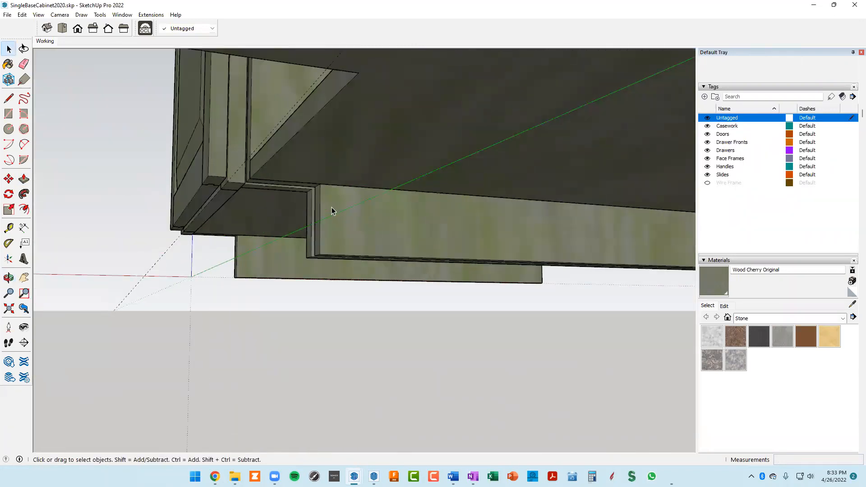
scroll(332, 207, "down", 2)
scroll(335, 204, "down", 3)
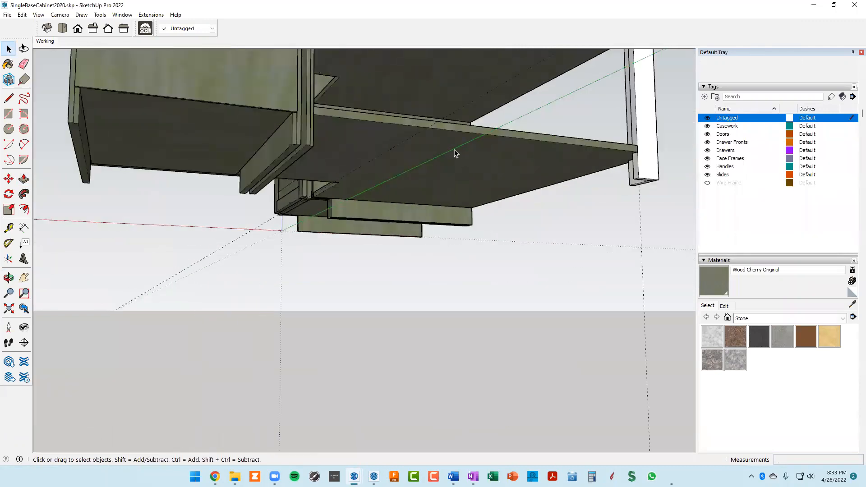
scroll(341, 226, "up", 5)
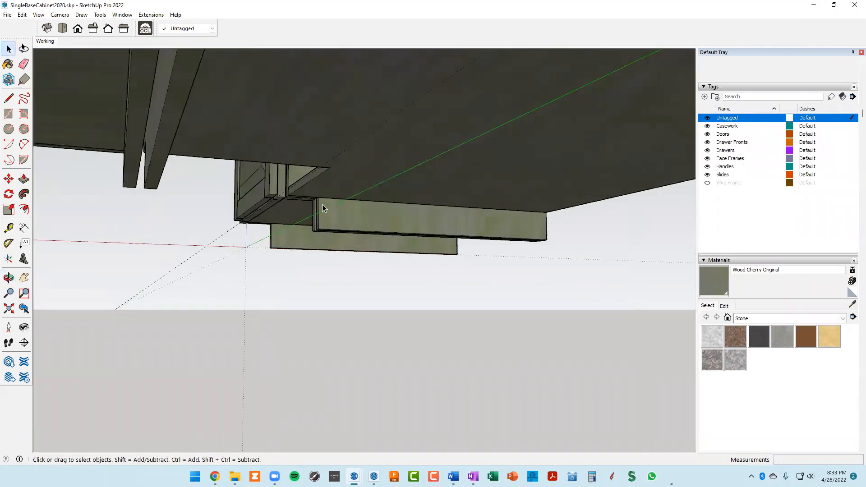
key("r")
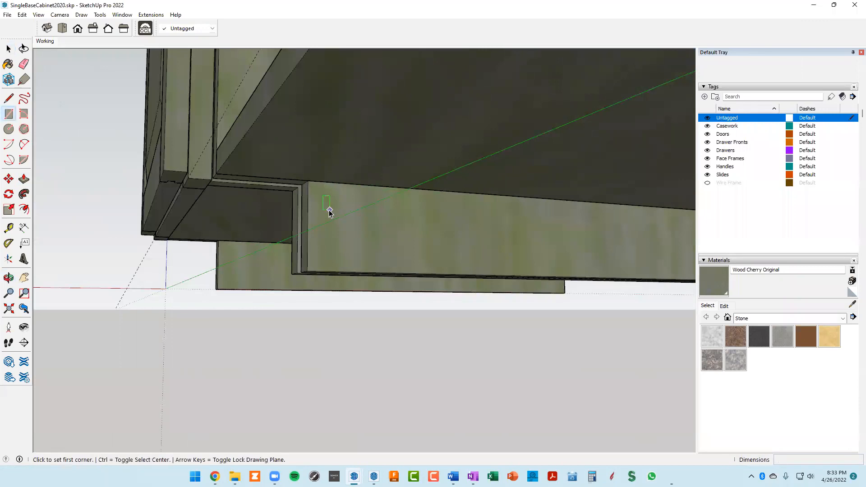
scroll(321, 195, "up", 1)
middle_click_drag(314, 189, 379, 173)
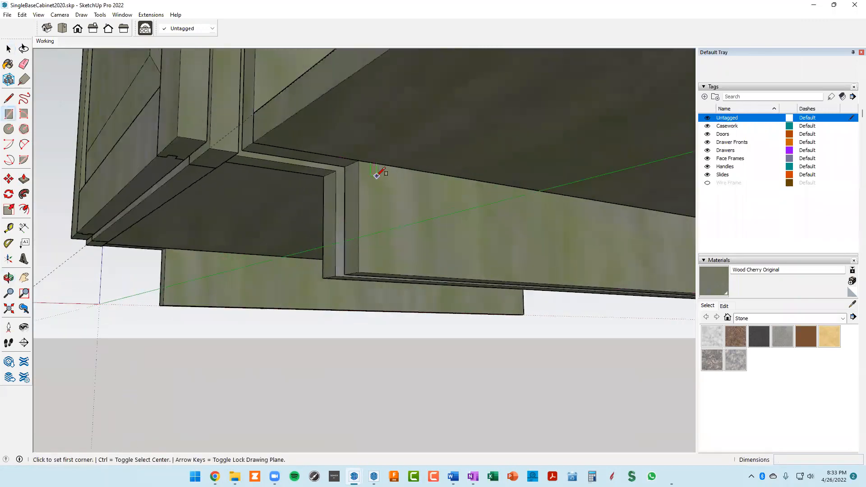
left_click(358, 161)
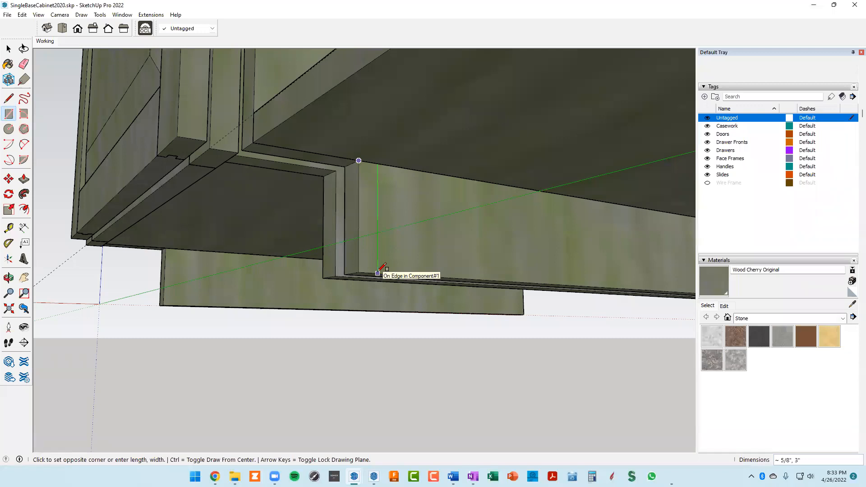
type("3/4,")
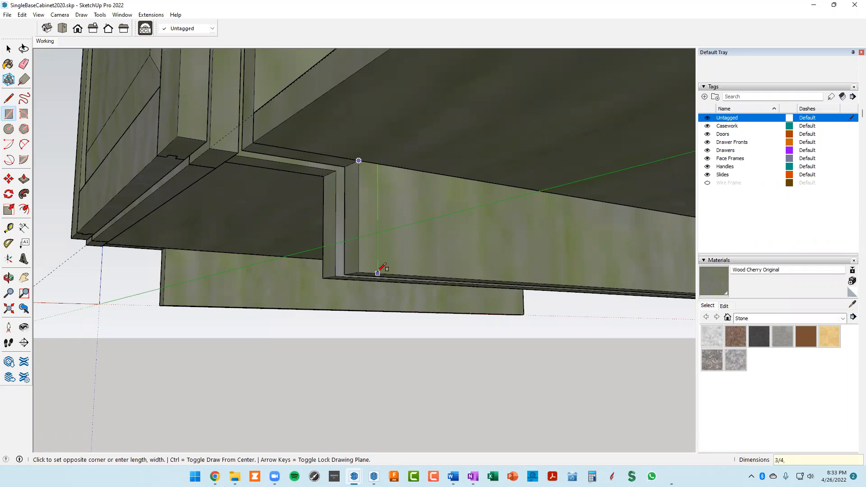
key("Return")
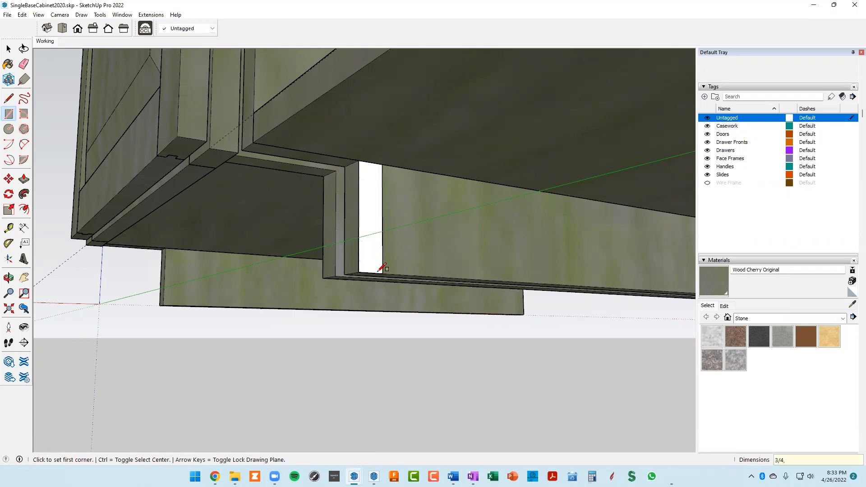
Pull the narrow rectangle out under the bottom corner shelf to form the first toe-kick board.
key("p")
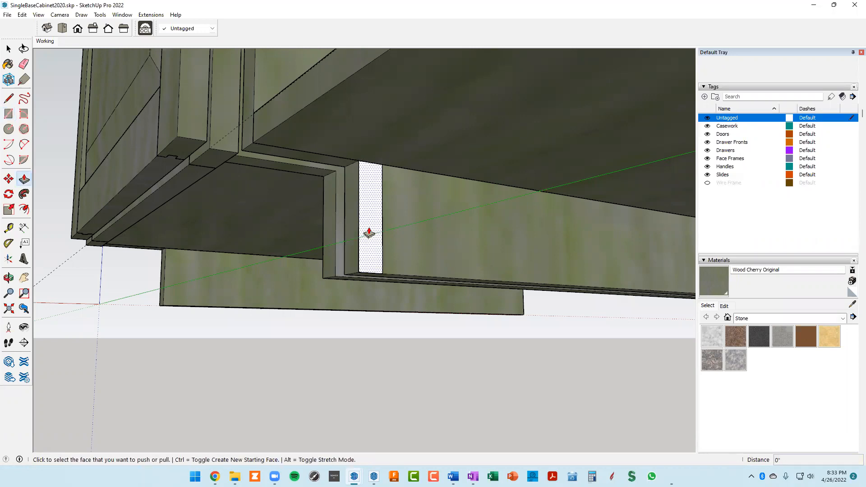
left_click(371, 235)
scroll(373, 240, "down", 4)
scroll(385, 239, "down", 3)
middle_click_drag(392, 232, 392, 255)
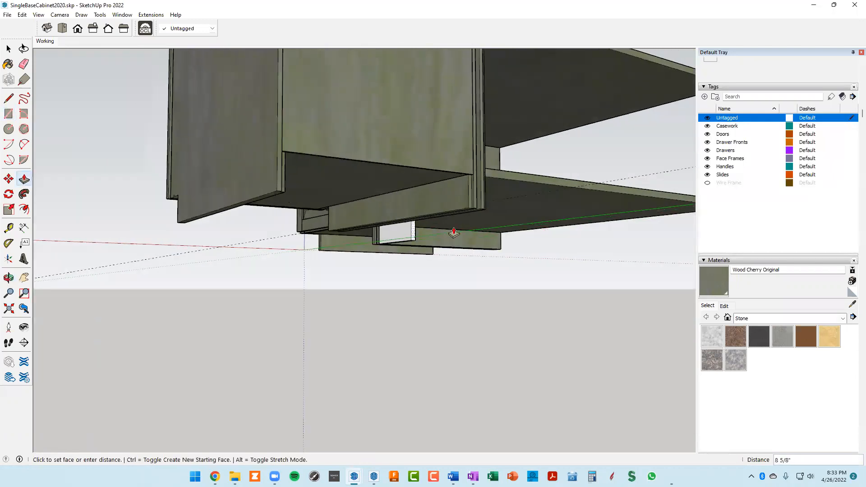
left_click(551, 186)
middle_click_drag(570, 219, 499, 197)
Select the whole first toe-kick board and make it a component with the default name.
key("space")
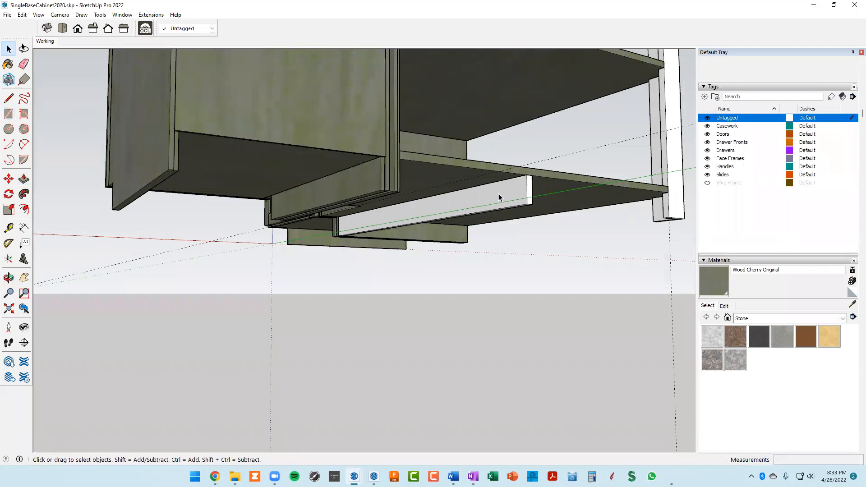
triple_click(500, 197)
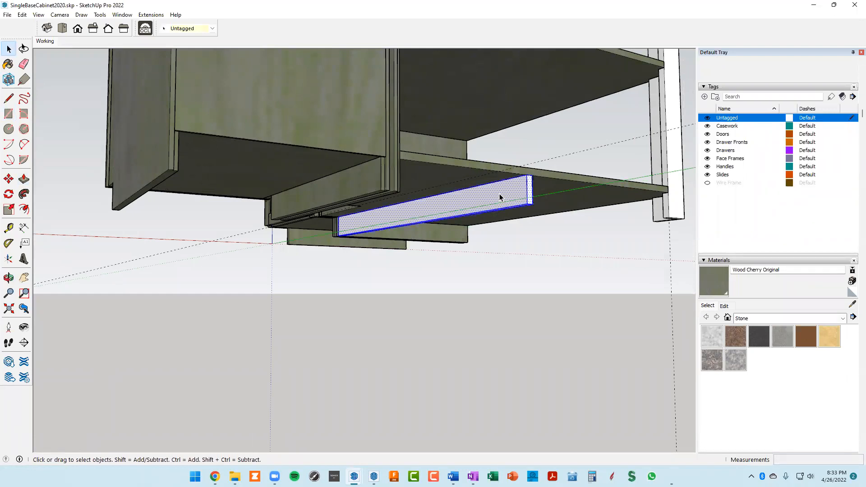
right_click(500, 197)
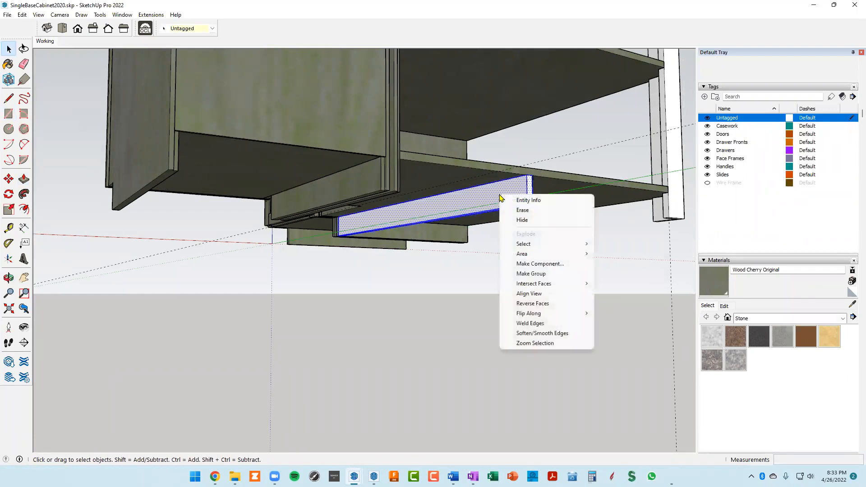
left_click(538, 264)
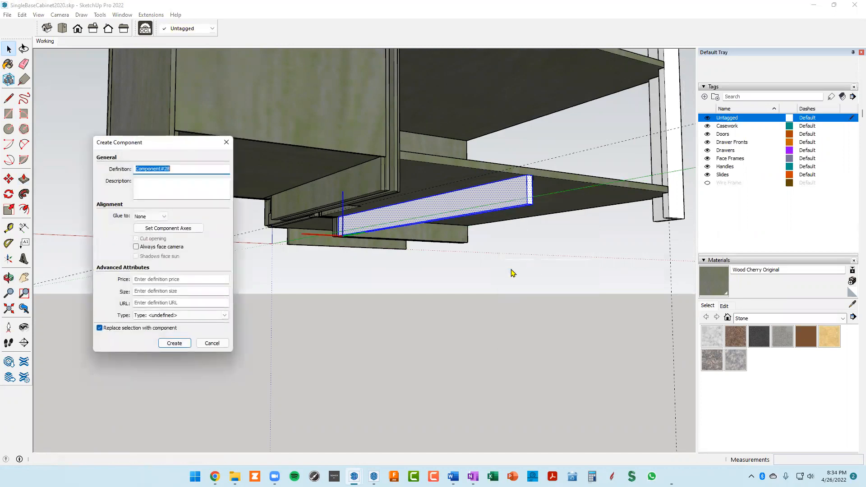
left_click(175, 344)
Draw a matching 3/4" wide rectangle on the base of the other corner side panel, below the bottom shelf.
middle_click_drag(357, 265, 512, 246)
scroll(451, 183, "up", 3)
key("r")
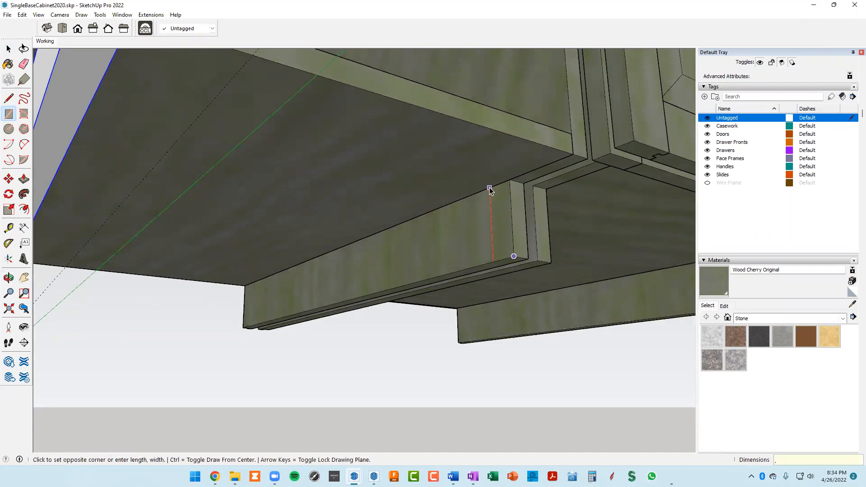
key("Return")
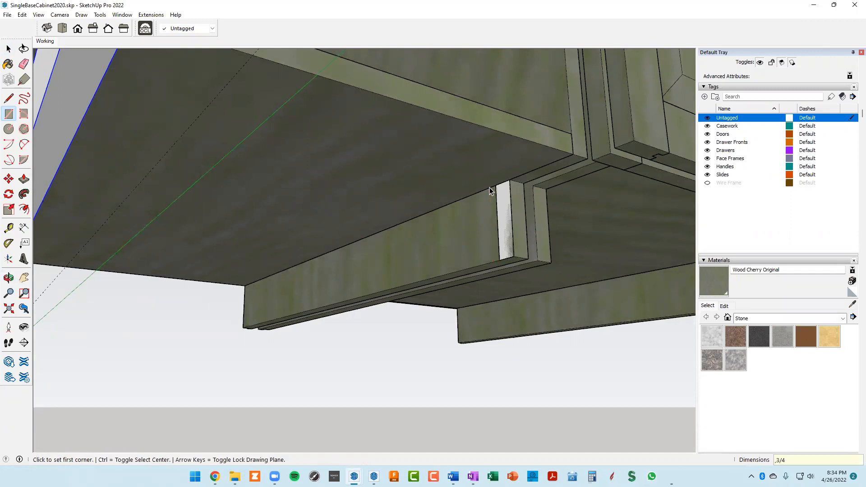
Pull the second rectangle out 15 1/2" until it meets the first toe-kick board.
key("p")
left_click(502, 219)
middle_click_drag(503, 218, 184, 167)
scroll(479, 220, "down", 1)
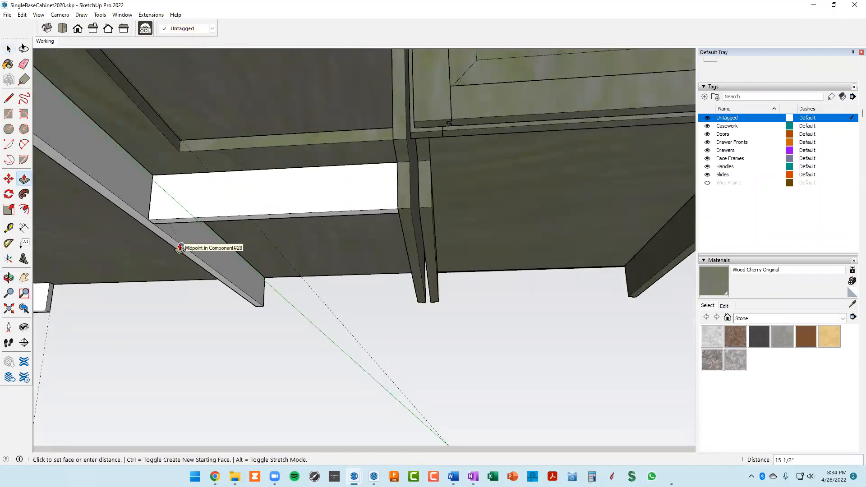
left_click(180, 248)
Select the whole second toe-kick board and make it a component with the default name.
middle_click_drag(209, 245, 207, 248)
key("space")
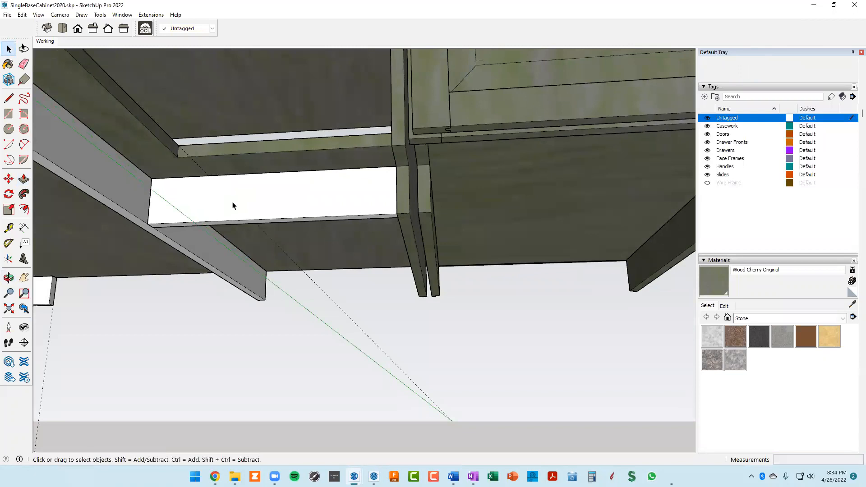
left_click(233, 206)
right_click(234, 205)
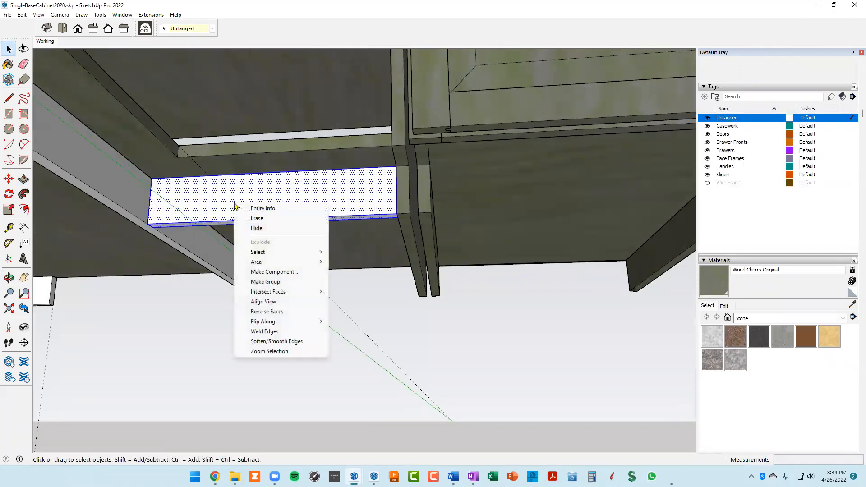
left_click(267, 273)
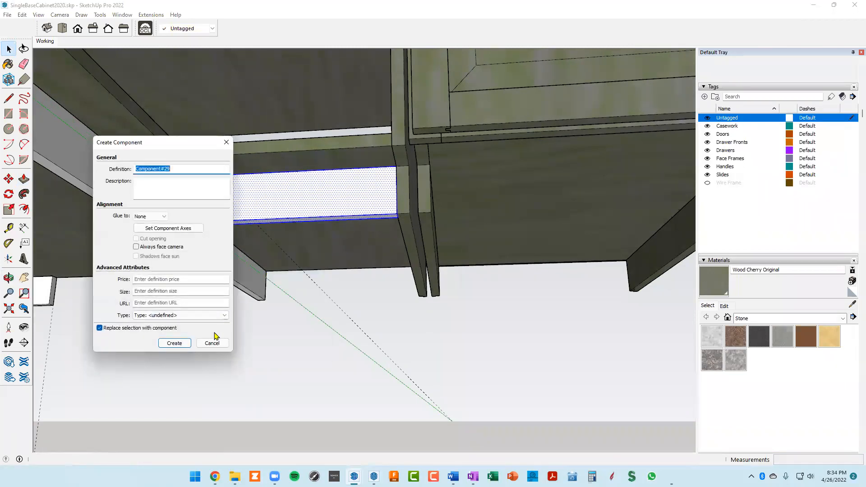
left_click(185, 345)
Sample the brown wood material from the front top stretcher of the neighbouring drawer cabinet with the Paint Bucket.
middle_click_drag(183, 345, 309, 353)
scroll(301, 275, "down", 4)
middle_click_drag(294, 272, 300, 331)
middle_click_drag(266, 232, 542, 339)
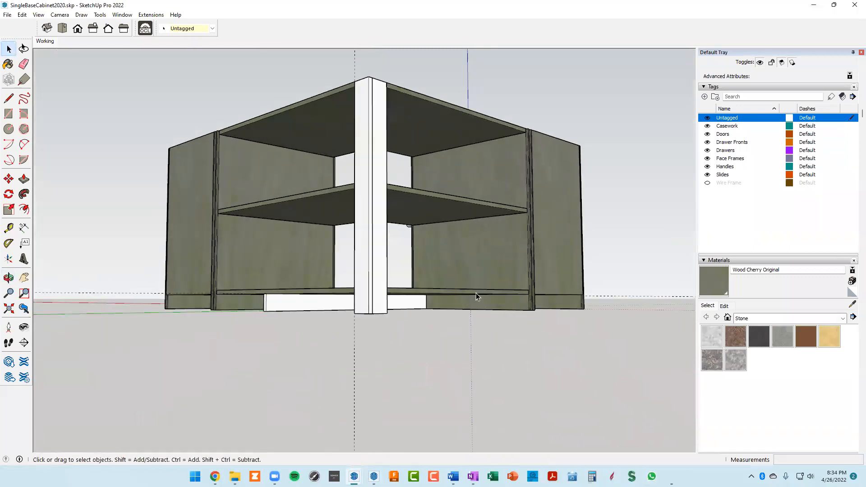
middle_click_drag(513, 301, 423, 228)
scroll(474, 203, "up", 4)
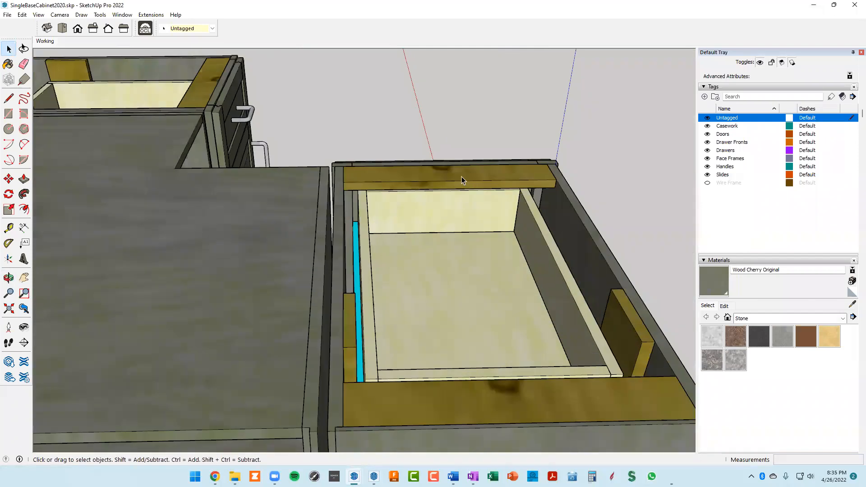
scroll(464, 179, "down", 3)
mouse_move(464, 178)
middle_mouse_down()
mouse_move(516, 167)
mouse_move(471, 170)
middle_mouse_up()
scroll(471, 170, "up", 3)
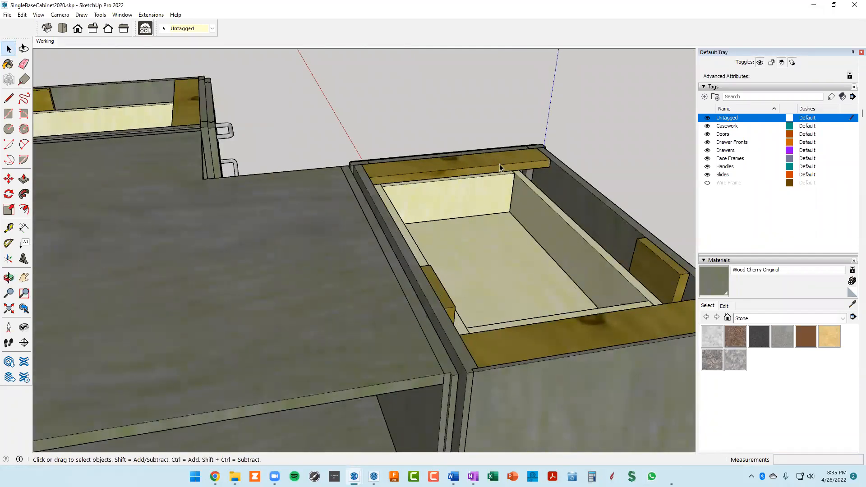
key("b")
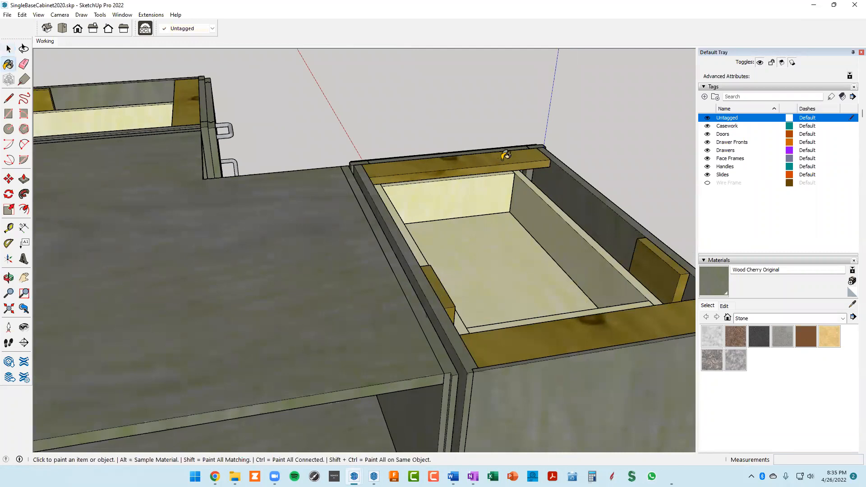
key("alt")
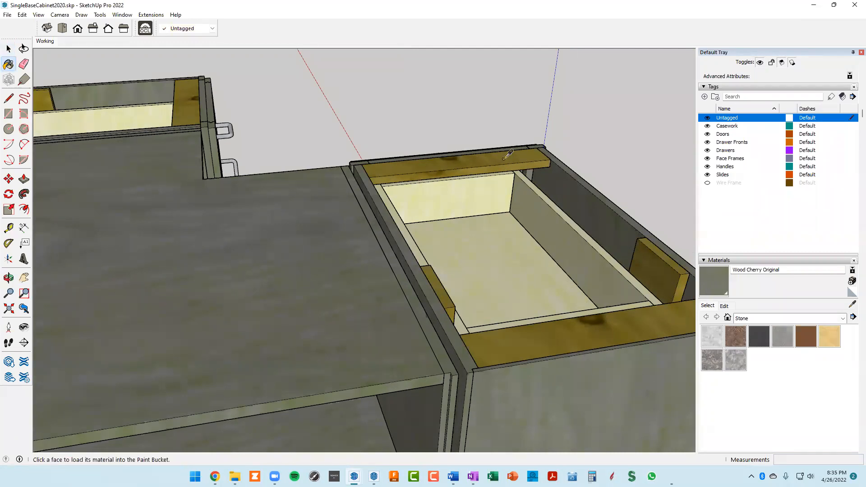
Sample the Wood Plywood Knots material from a cabinet's top stretcher and paint the unpainted boards of the corner unit's rear post.
left_click(509, 155, "alt")
scroll(506, 154, "down", 5)
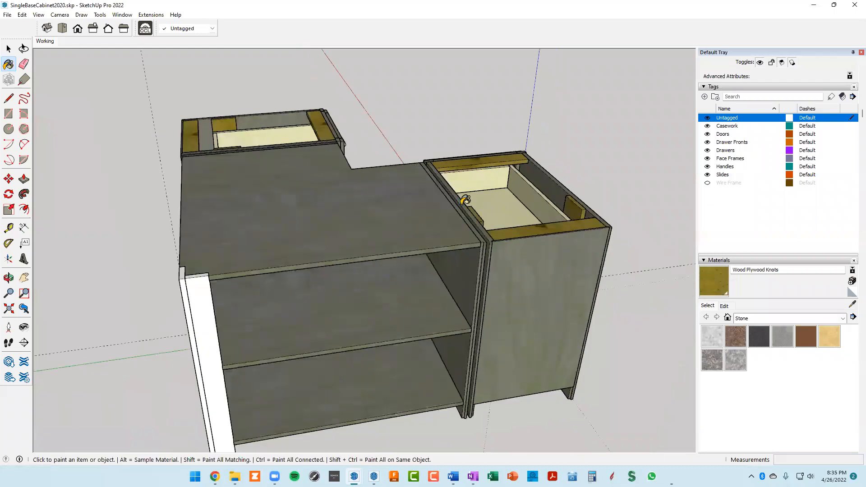
scroll(258, 228, "up", 5)
left_click(269, 191)
mouse_move(269, 191)
middle_mouse_down()
mouse_move(373, 195)
mouse_move(338, 184)
middle_mouse_up()
left_click(325, 225)
middle_click_drag(324, 225, 333, 135)
left_click(318, 216)
mouse_move(325, 237)
middle_mouse_down()
mouse_move(356, 160)
mouse_move(352, 186)
mouse_move(273, 309)
mouse_move(287, 321)
mouse_move(276, 311)
middle_mouse_up()
left_click(352, 190)
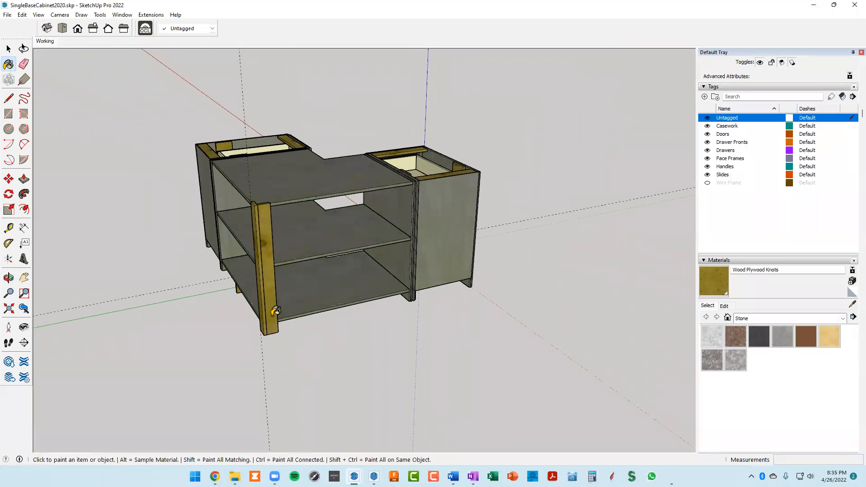
middle_click_drag(288, 250, 289, 214)
scroll(336, 214, "up", 5)
scroll(336, 214, "down", 5)
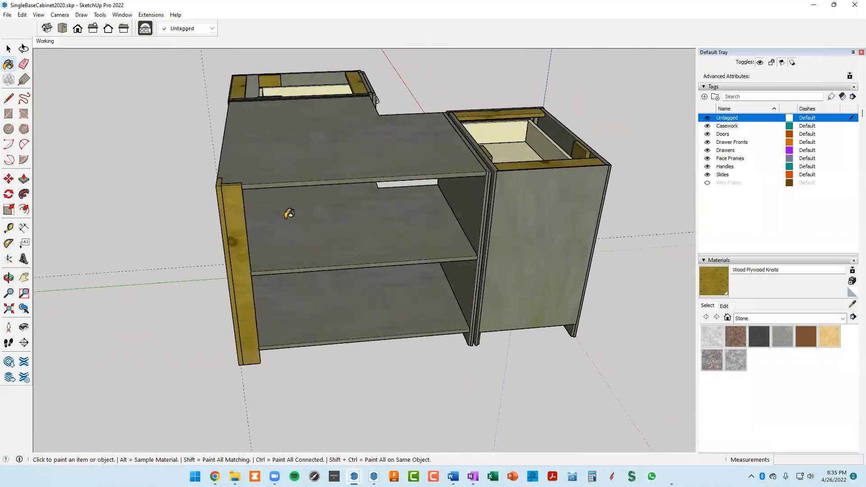
Draw a 31 1/2" by 41 1/2" rectangle across the corner unit's back, from the post's top to the far bottom shelf corner.
key("r")
scroll(285, 214, "up", 2)
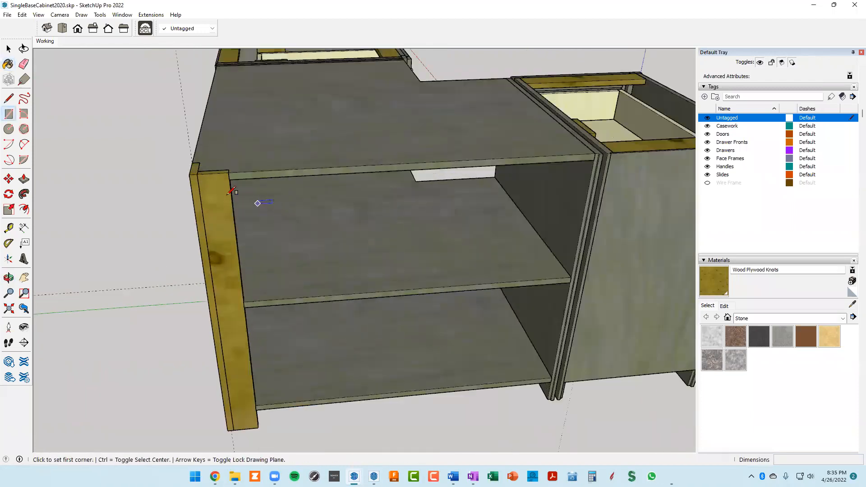
left_click(189, 175)
scroll(193, 171, "down", 3)
middle_click_drag(282, 261, 423, 184)
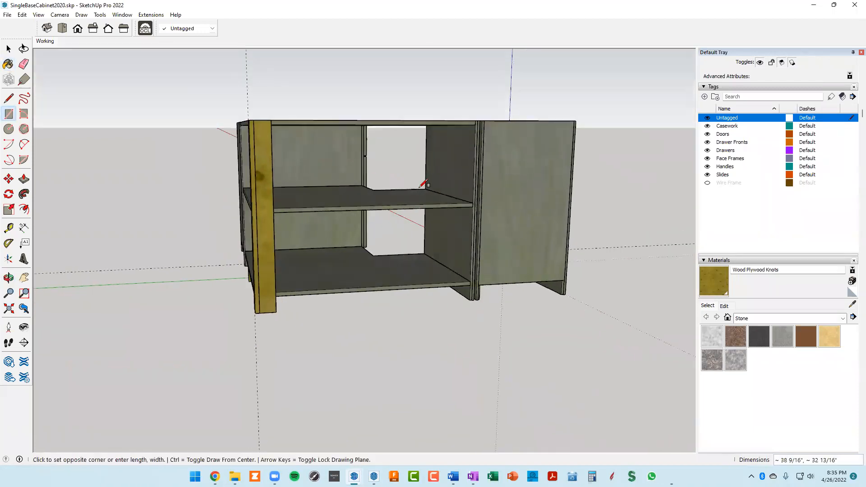
scroll(469, 262, "up", 5)
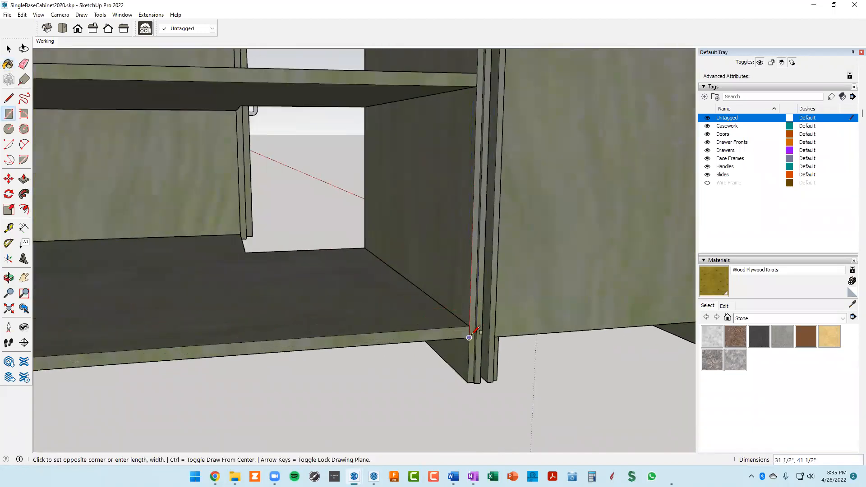
middle_click_drag(474, 337, 524, 287)
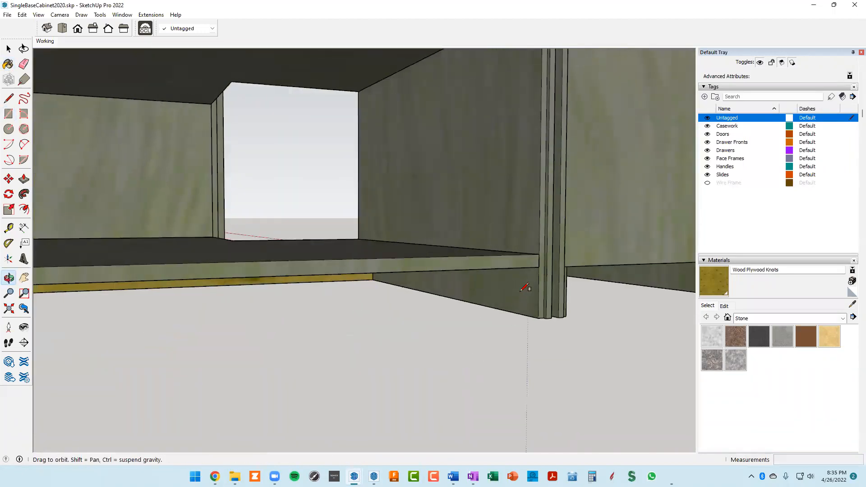
scroll(543, 264, "up", 2)
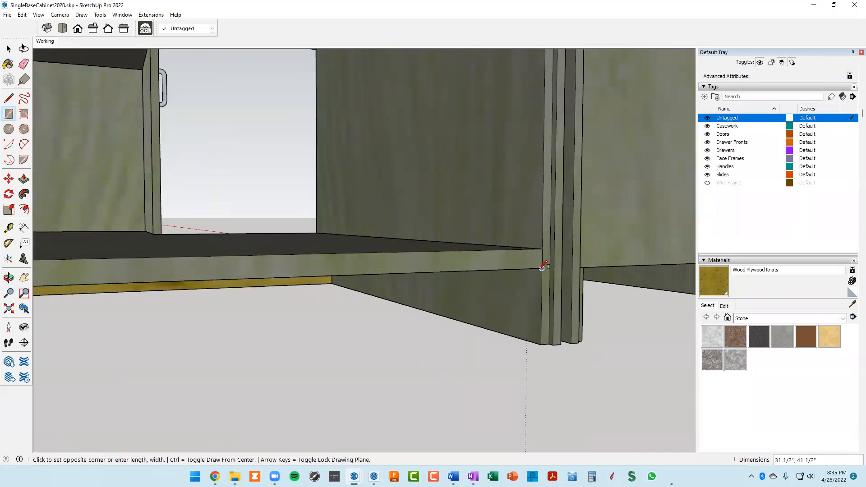
left_click(542, 268)
scroll(542, 269, "down", 5)
middle_click_drag(499, 267, 522, 310, "shift")
Extrude the back rectangle to a 1/4" thick panel.
key("p")
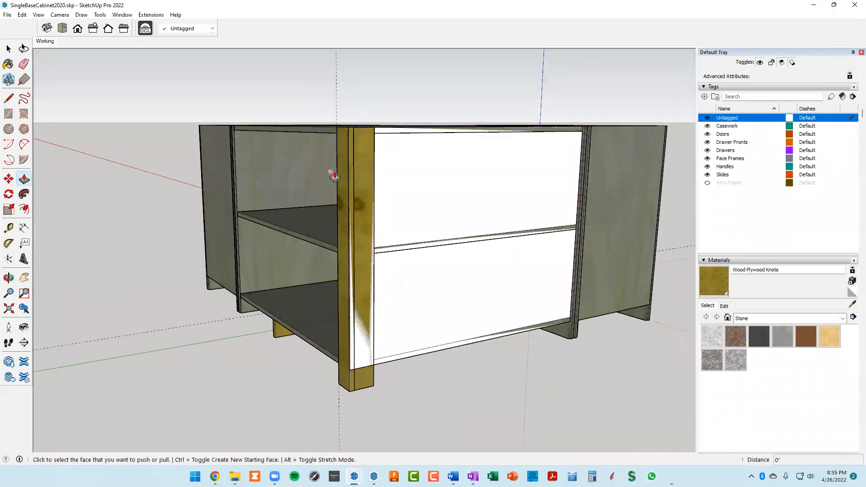
left_click(410, 177)
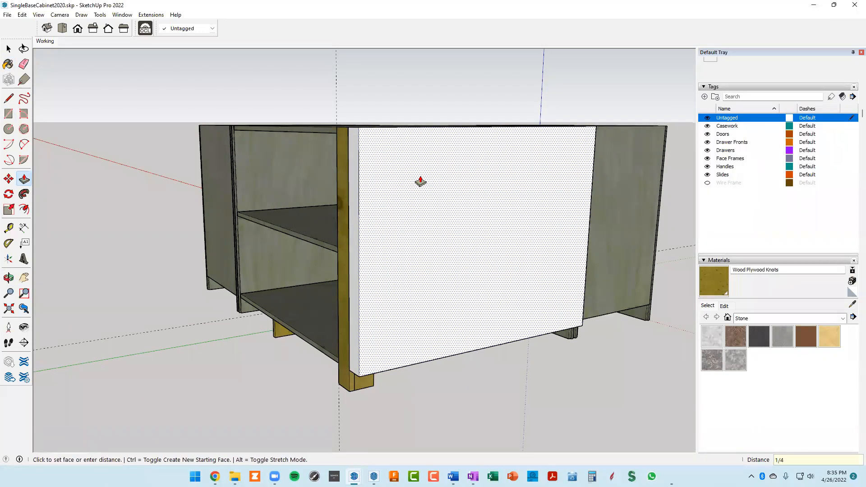
type("1/4")
key("Return")
Extend the back panel's side edge 3/8" into the rabbet of the adjoining side panel.
middle_click_drag(475, 188, 215, 242)
scroll(301, 241, "up", 3)
scroll(236, 240, "up", 2)
scroll(237, 232, "up", 3)
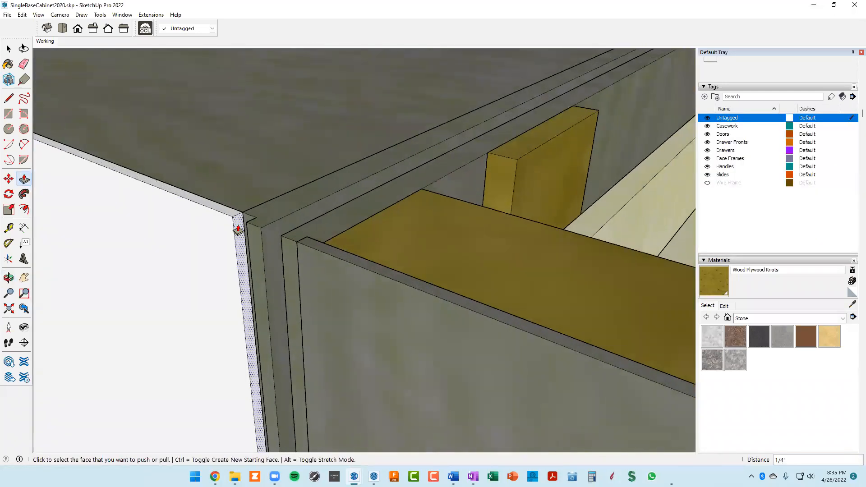
left_click(237, 229)
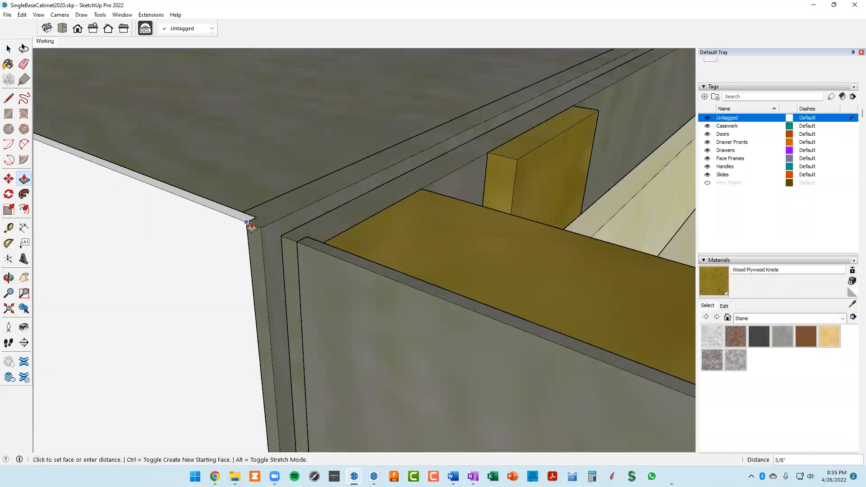
scroll(249, 224, "up", 1)
left_click(244, 226)
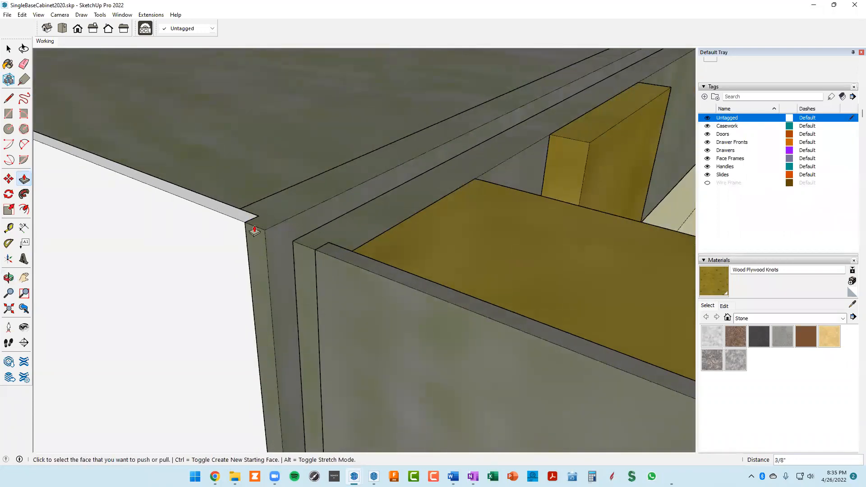
scroll(244, 239, "down", 8)
middle_click_drag(228, 255, 439, 270)
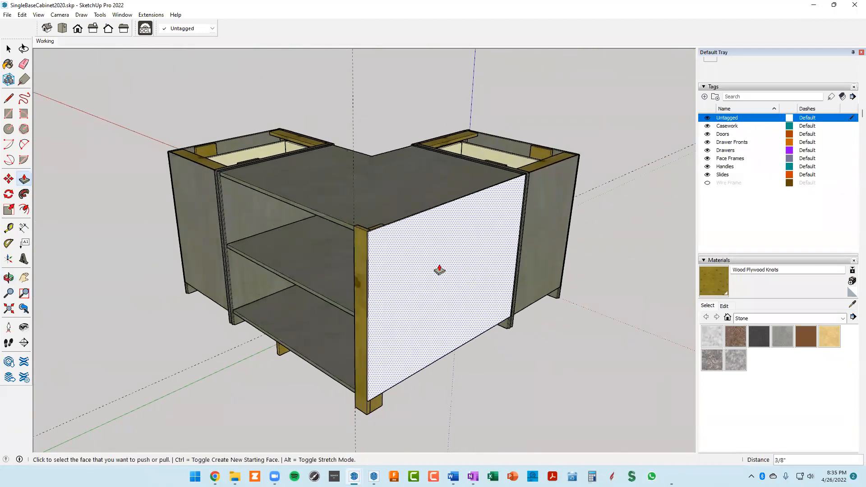
Turn the back panel into a component with the default settings.
key("space")
left_click(443, 241)
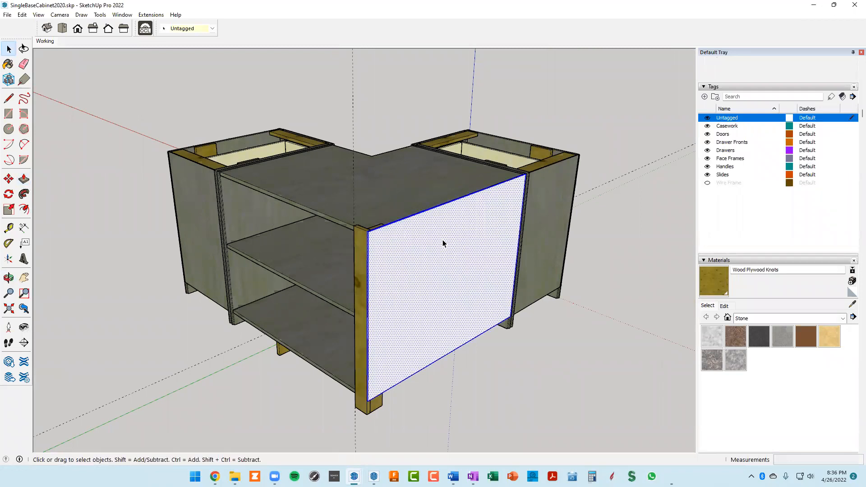
right_click(442, 241)
left_click(478, 310)
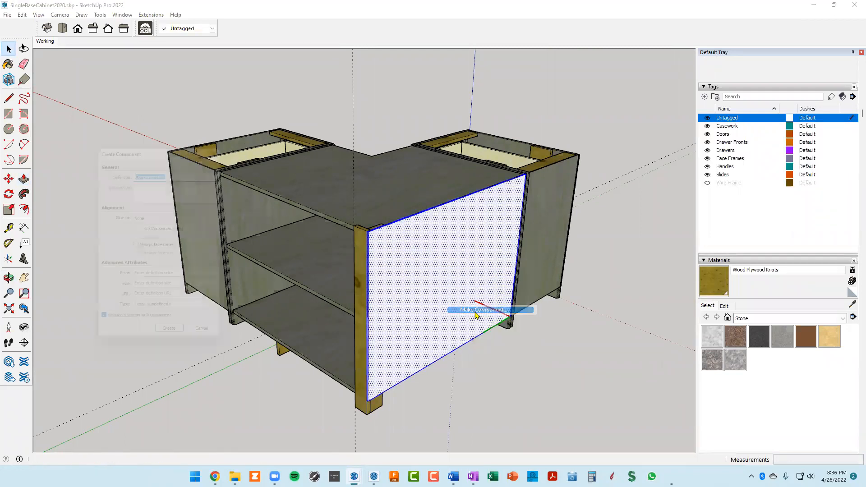
left_click(174, 344)
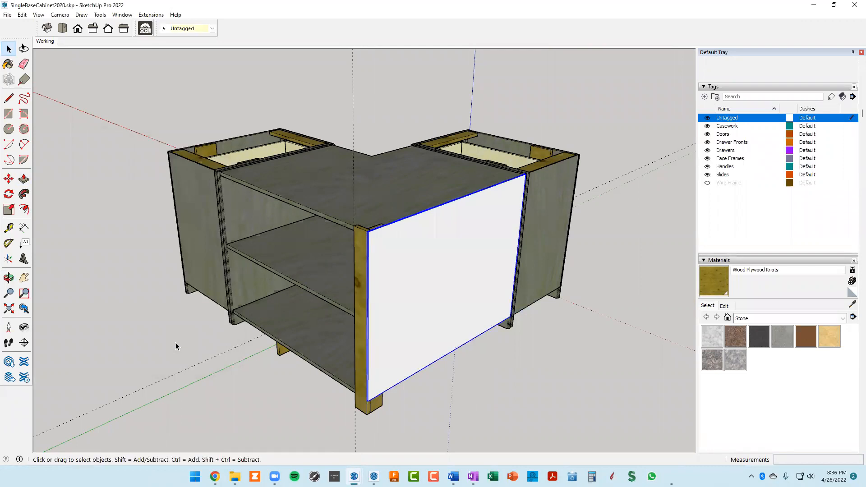
Sample the Wood Cherry Original material from the top shelf and paint the back panel with it.
middle_click_drag(454, 258, 365, 172)
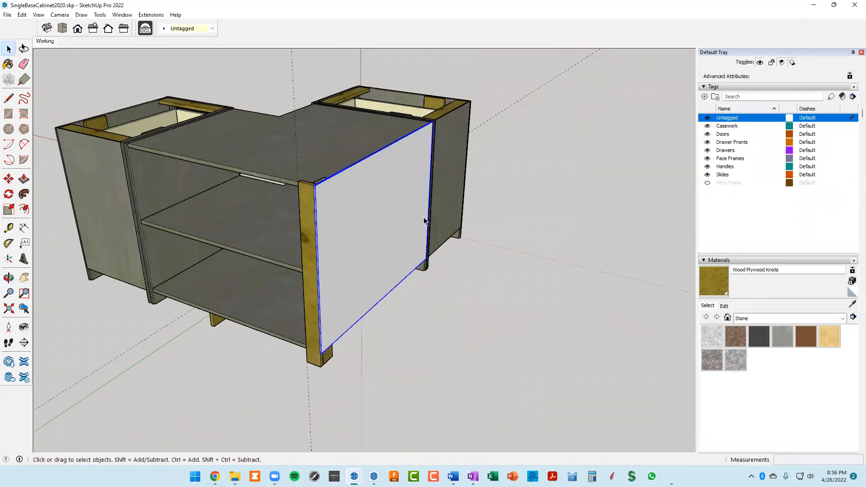
key("b")
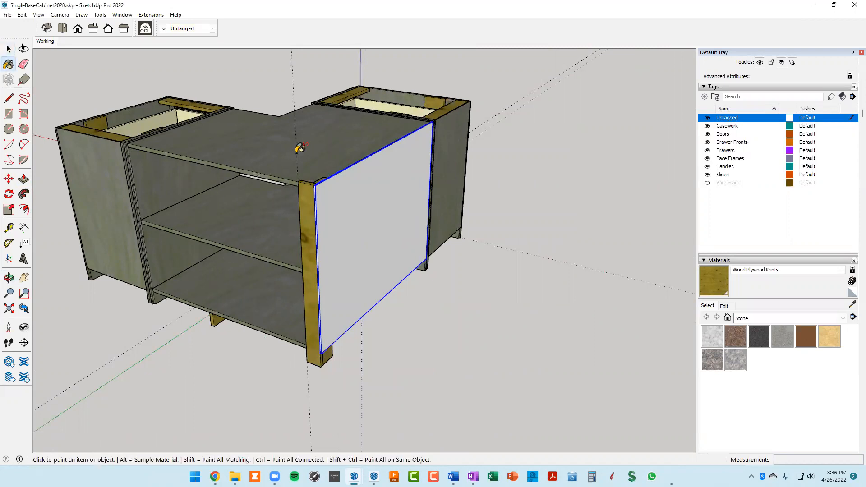
key("alt")
left_click(324, 146, "alt")
left_click(377, 195)
mouse_move(381, 203)
middle_mouse_down()
mouse_move(406, 229)
mouse_move(537, 180)
mouse_move(606, 175)
mouse_move(350, 217)
mouse_move(364, 257)
mouse_move(298, 243)
middle_mouse_up()
scroll(298, 243, "up", 2)
key("space")
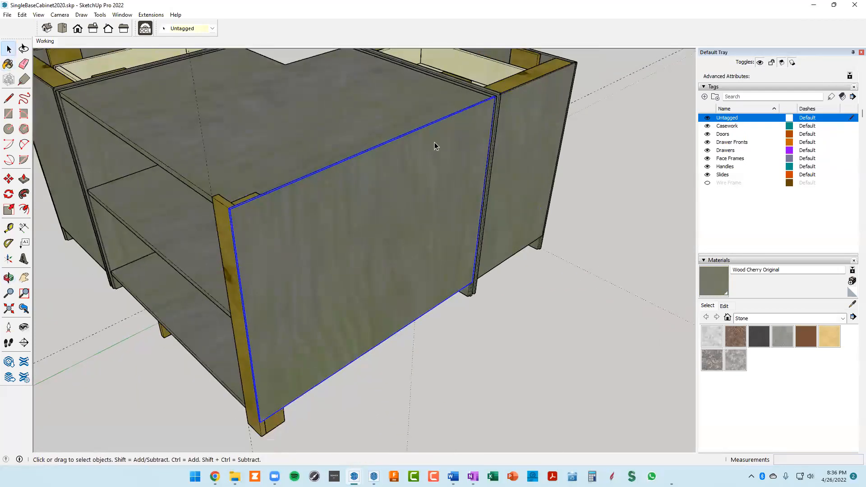
Copy the back panel from its top corner at the post to the rabbeted side panel on the corner unit's other open side.
scroll(465, 131, "down", 3)
middle_click_drag(420, 165, 440, 198)
key("m")
scroll(362, 207, "up", 5)
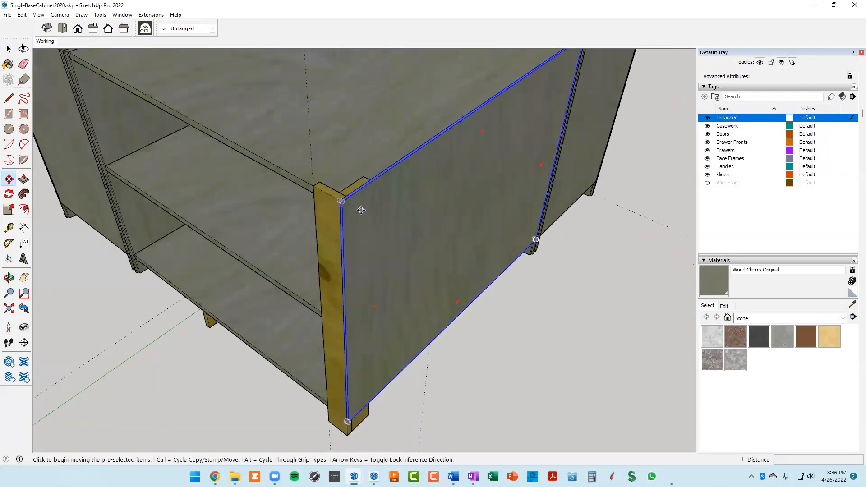
key("ctrl")
left_click(331, 196)
middle_click_drag(317, 190, 446, 214)
middle_click_drag(354, 176, 498, 334, "shift")
scroll(433, 323, "up", 1)
scroll(434, 323, "up", 4)
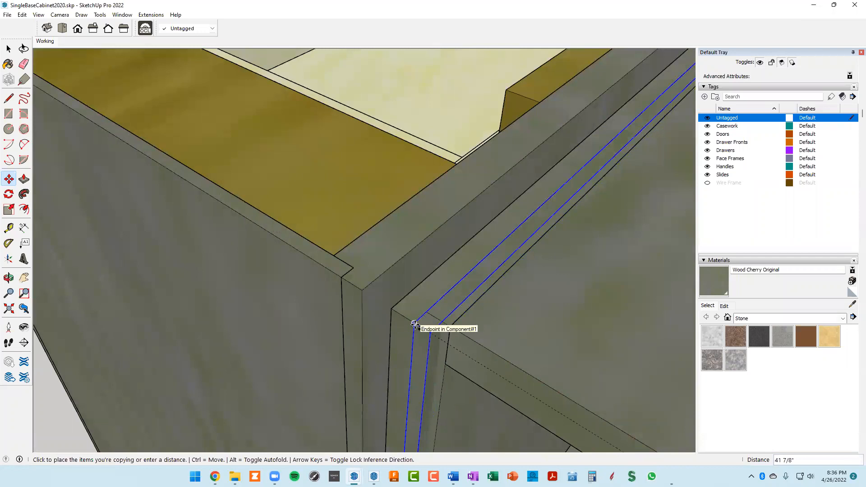
left_click(427, 313)
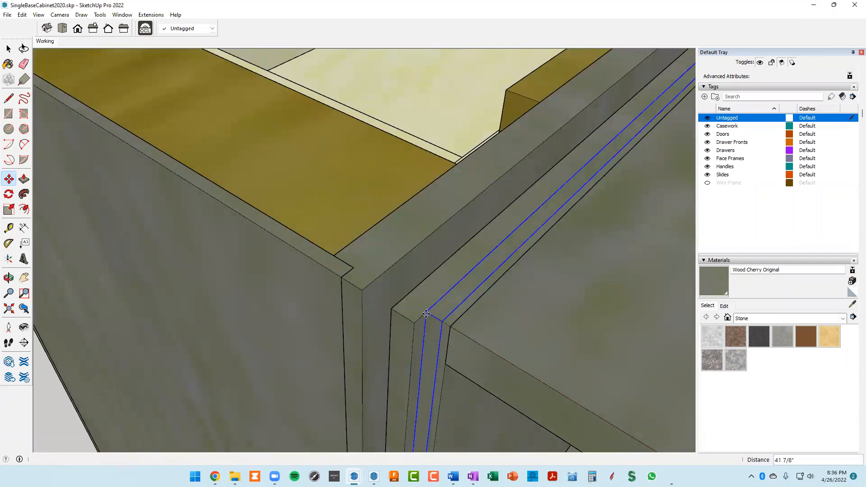
scroll(443, 335, "down", 1)
scroll(442, 335, "down", 1)
middle_click_drag(452, 297, 361, 218)
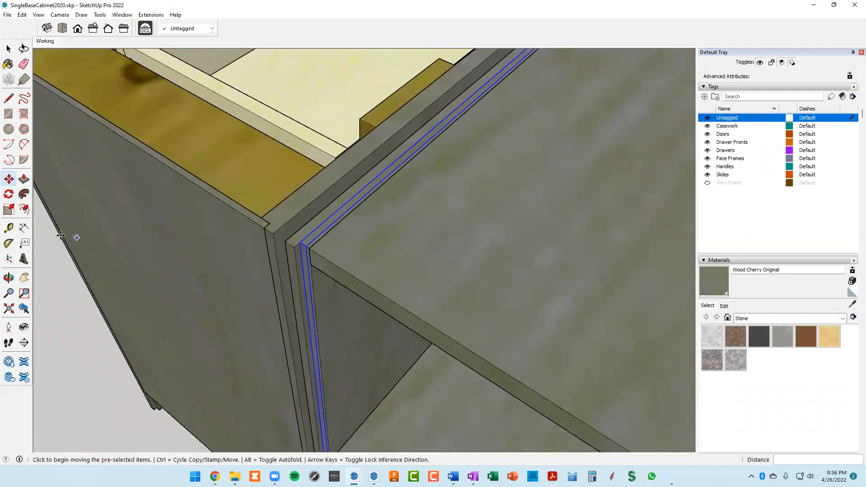
Rotate the copied back panel 90 degrees about its top corner so it closes the corner unit's second open side.
left_click(9, 196)
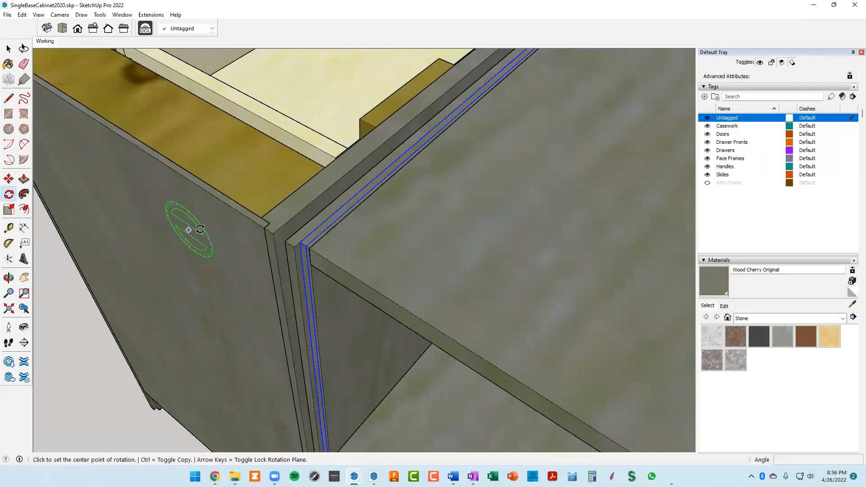
scroll(243, 237, "up", 2)
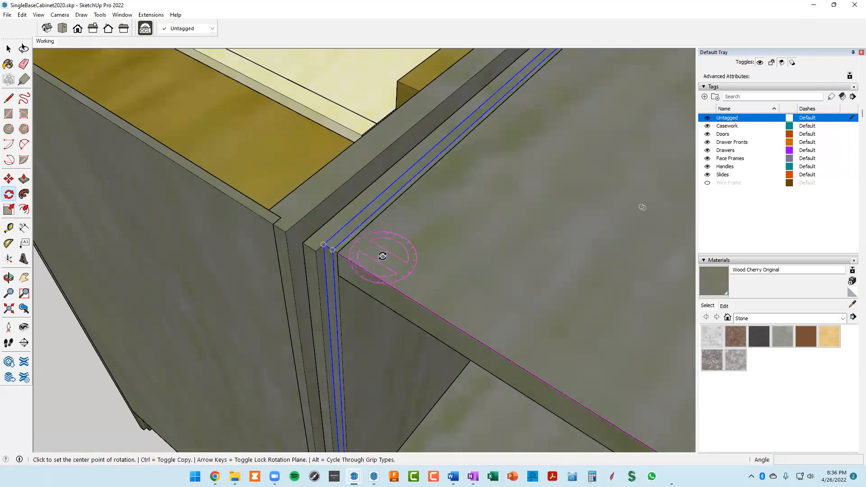
left_click(324, 244)
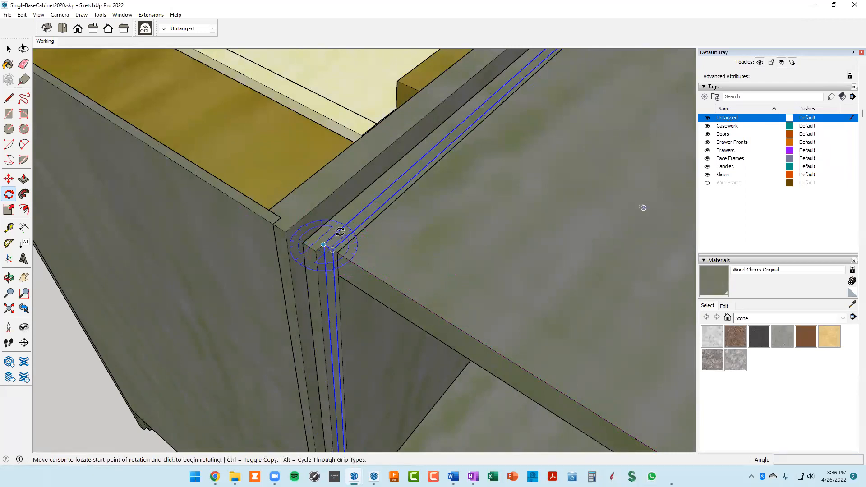
left_click(359, 212)
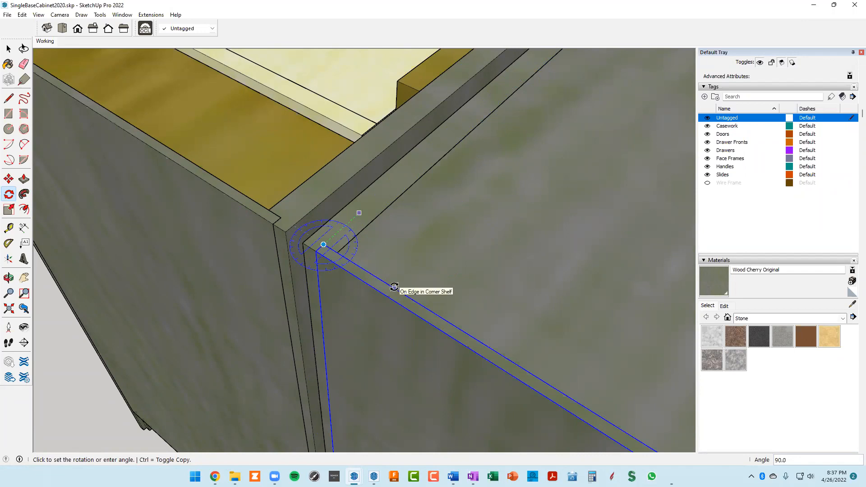
left_click(394, 287)
scroll(398, 288, "down", 3)
middle_click_drag(398, 288, 195, 154, "shift")
Examine the cabinet fronts and the open inside corner between the two base cabinets.
scroll(195, 154, "down", 7)
middle_click_drag(309, 229, 307, 54)
left_click_drag(386, 219, 253, 239)
middle_click_drag(253, 239, 194, 230)
middle_click_drag(289, 217, 50, 161)
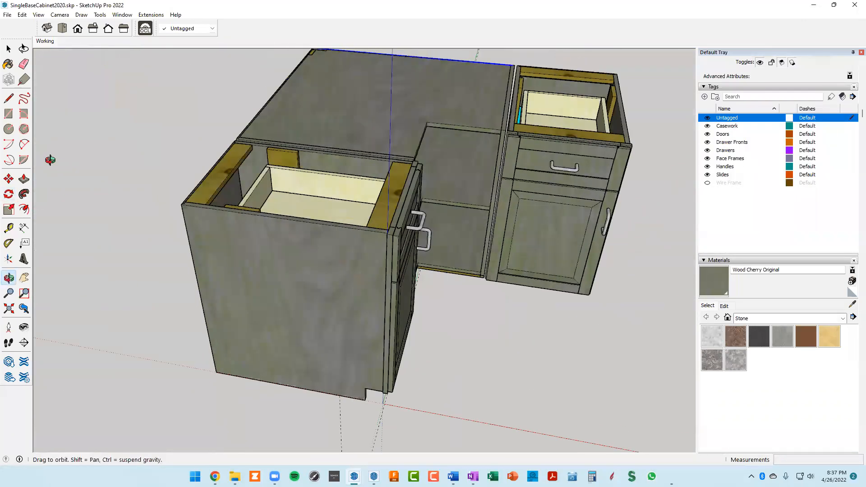
middle_click_drag(519, 293, 398, 271)
mouse_move(334, 258)
middle_mouse_down("shift")
mouse_move(327, 203)
mouse_move(314, 253)
mouse_move(329, 253)
middle_mouse_up("shift")
scroll(297, 164, "up", 3)
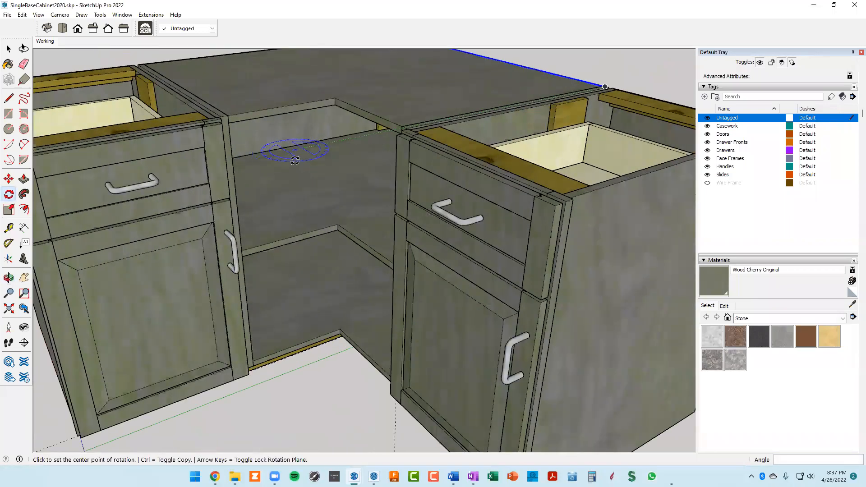
middle_click_drag(269, 148, 286, 177)
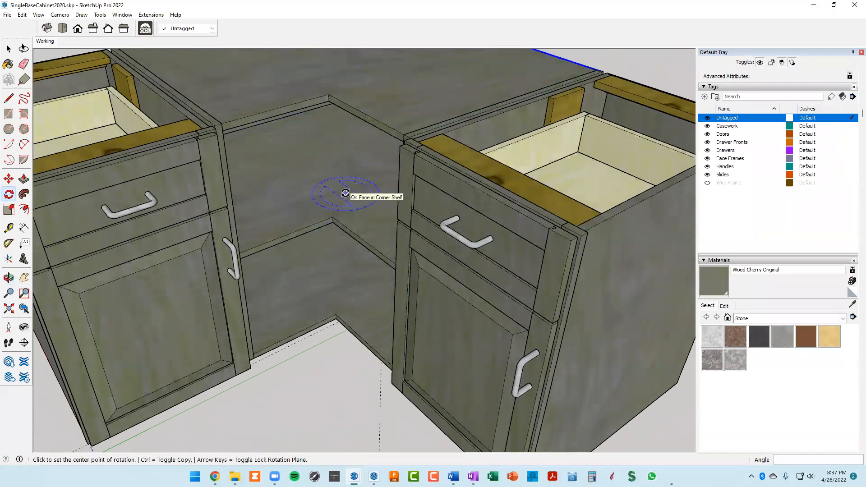
middle_click_drag(341, 200, 293, 197)
scroll(242, 199, "up", 4)
Copy the base cabinet's outer face-frame stile to the front edge of the corner unit's side panel beside the inside corner.
key("space")
middle_click_drag(225, 142, 315, 156)
scroll(219, 147, "up", 2)
scroll(213, 144, "down", 4)
scroll(215, 146, "down", 3)
scroll(128, 211, "up", 5)
left_click(132, 213)
middle_click_drag(133, 212, 132, 223)
scroll(130, 222, "up", 1)
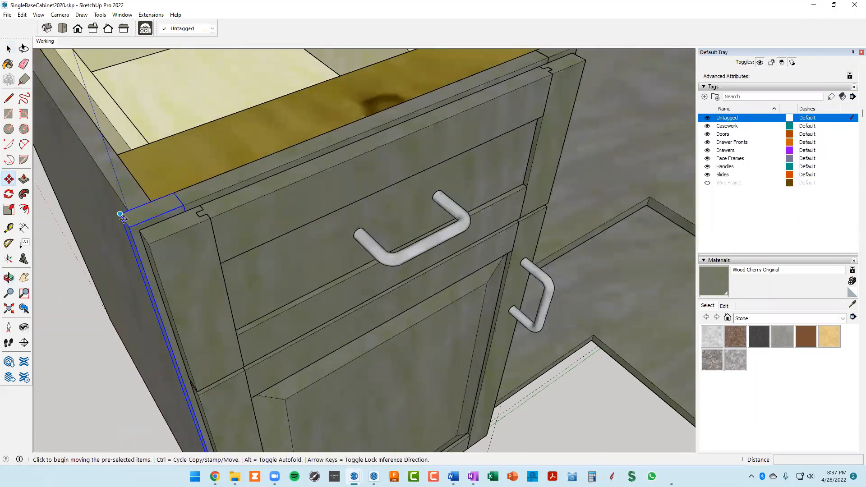
key("ctrl")
left_click(120, 215)
middle_click_drag(120, 215, 243, 144)
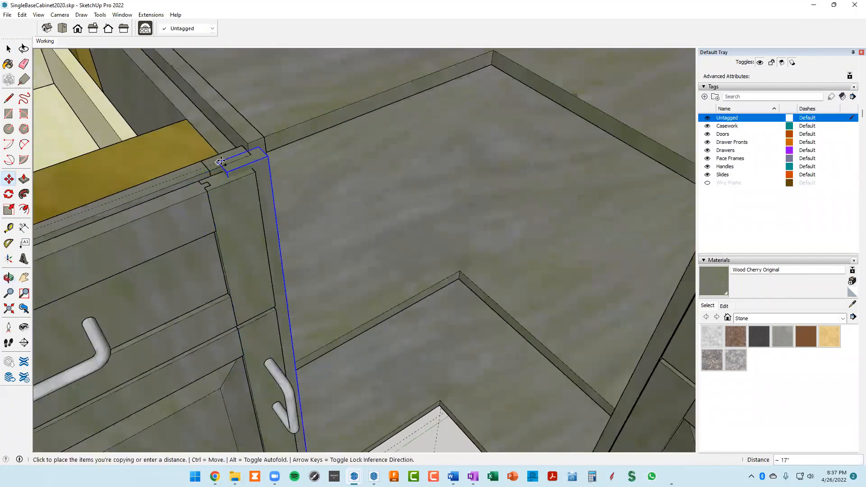
left_click(242, 146)
Copy the second base cabinet's outer face-frame stile to the front edge of the corner unit's other side panel.
middle_click_drag(242, 146, 406, 208)
key("space")
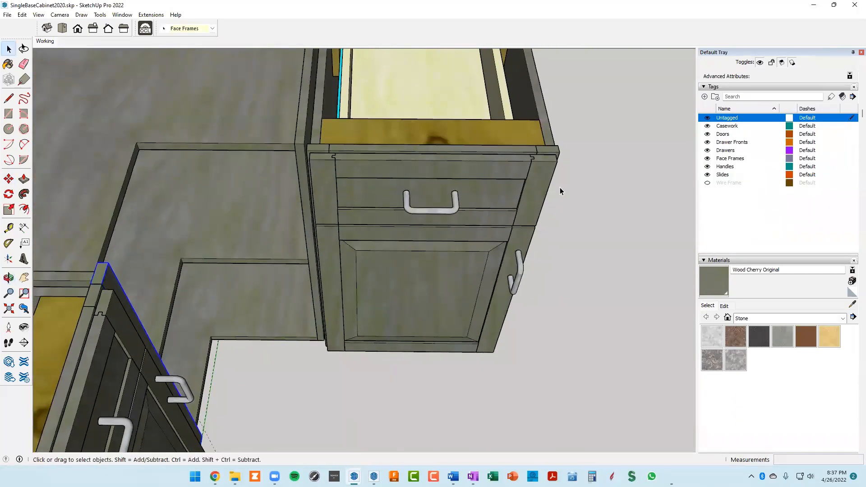
scroll(560, 188, "up", 2)
left_click(547, 138)
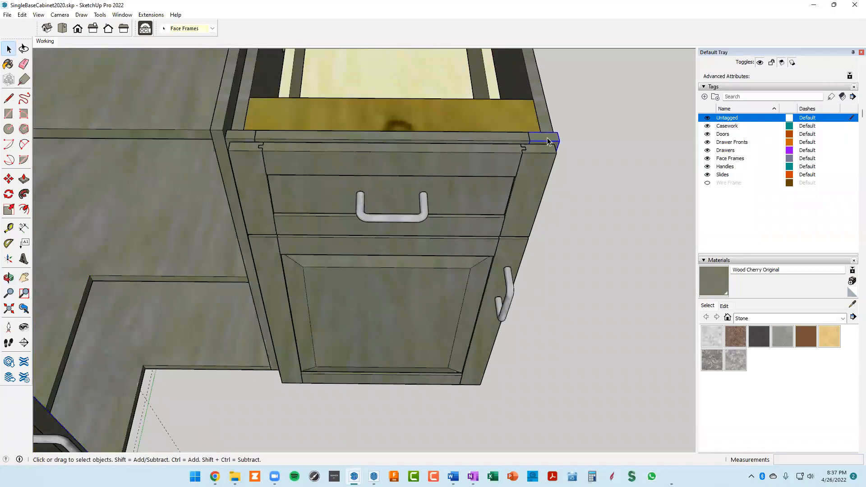
key("m")
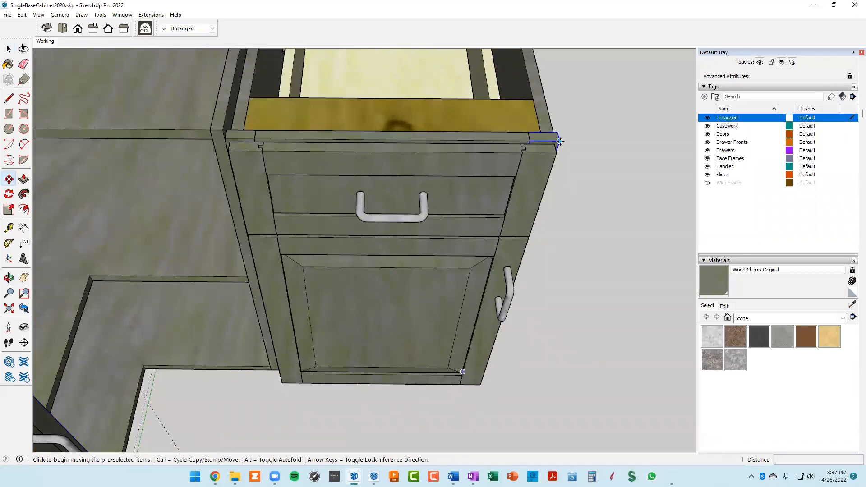
left_click(560, 141)
key("ctrl")
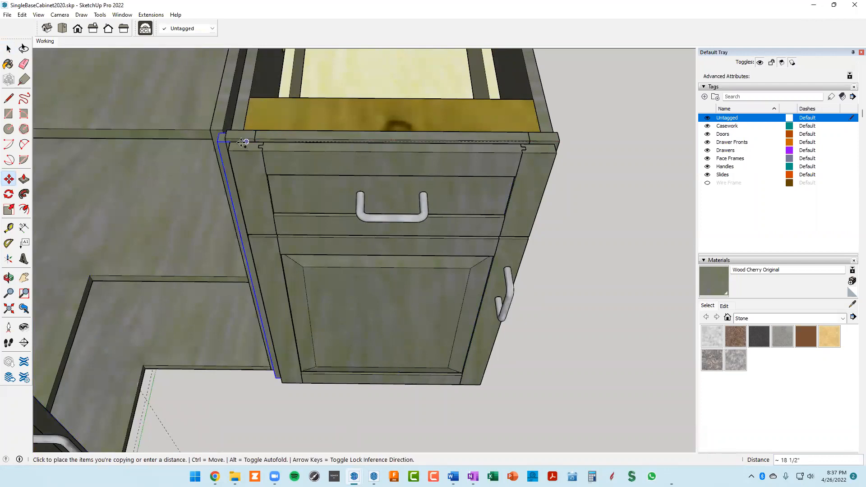
left_click(225, 138)
middle_click_drag(224, 138, 50, 146)
middle_click_drag(244, 155, 289, 181, "shift")
key("space")
scroll(234, 172, "up", 2)
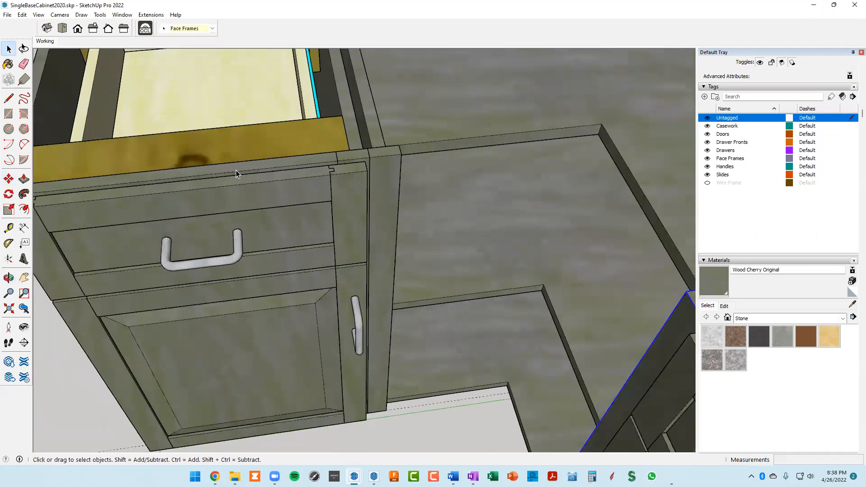
Try to place the base cabinet's top face-frame rail against the corner unit's stile by moving the original rail.
scroll(242, 173, "down", 2)
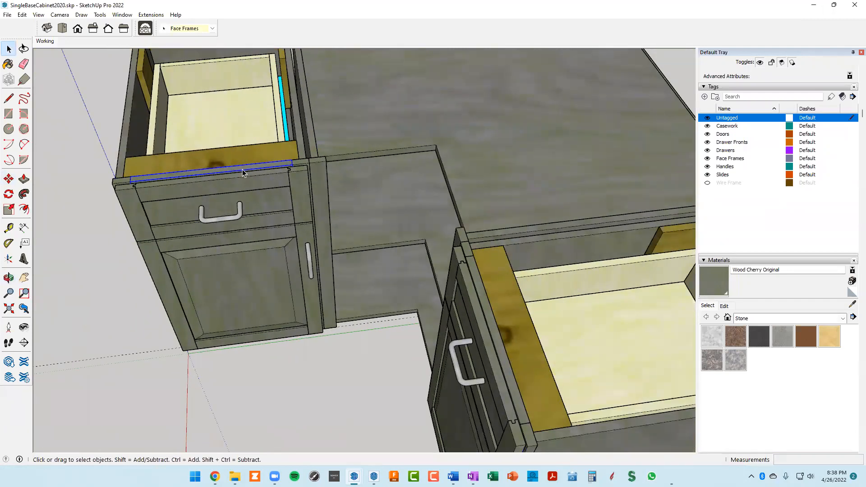
key("m")
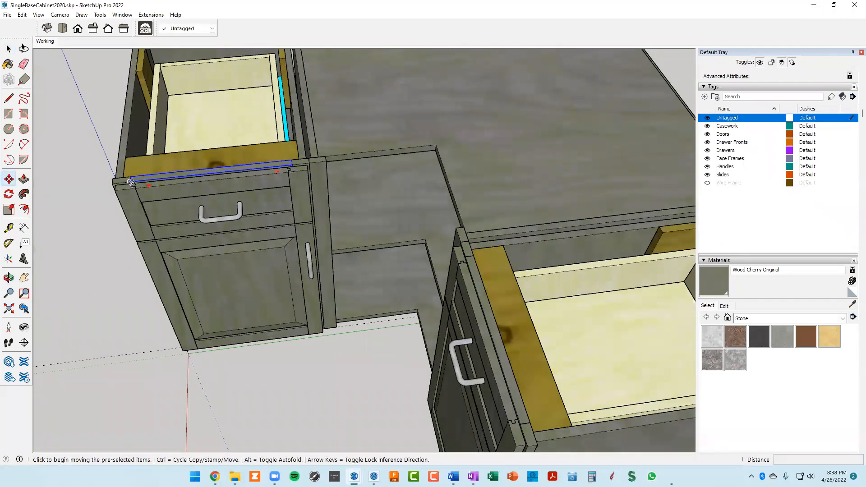
left_click(132, 183)
left_click(327, 160)
scroll(366, 176, "up", 3)
scroll(371, 173, "down", 4)
key("space")
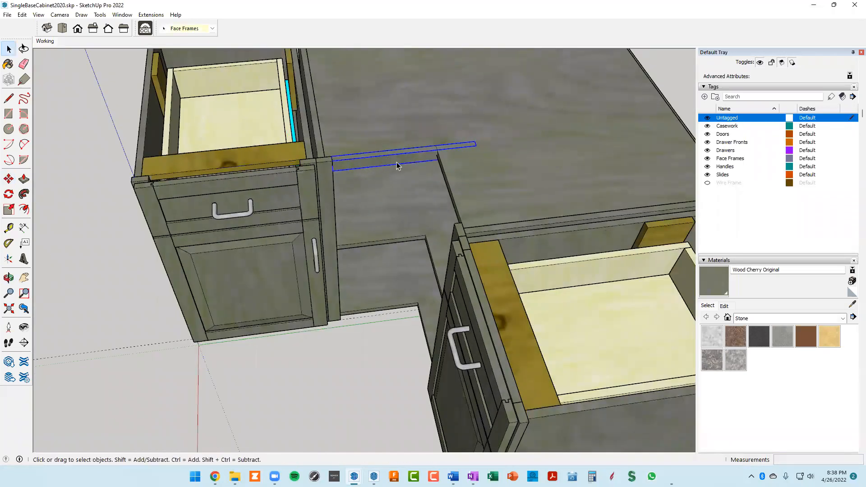
scroll(162, 177, "up", 3)
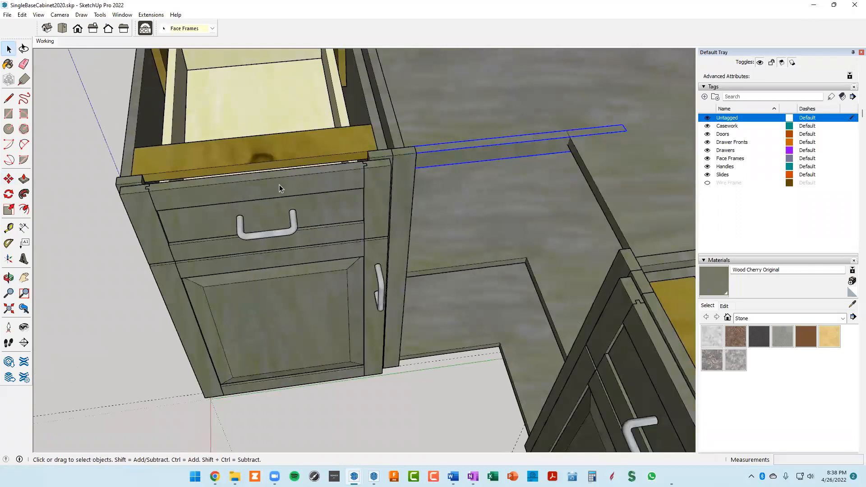
Copy the base cabinet's top face-frame rail to the top corner of the corner unit's stile, spanning toward the inside corner.
left_click(268, 191)
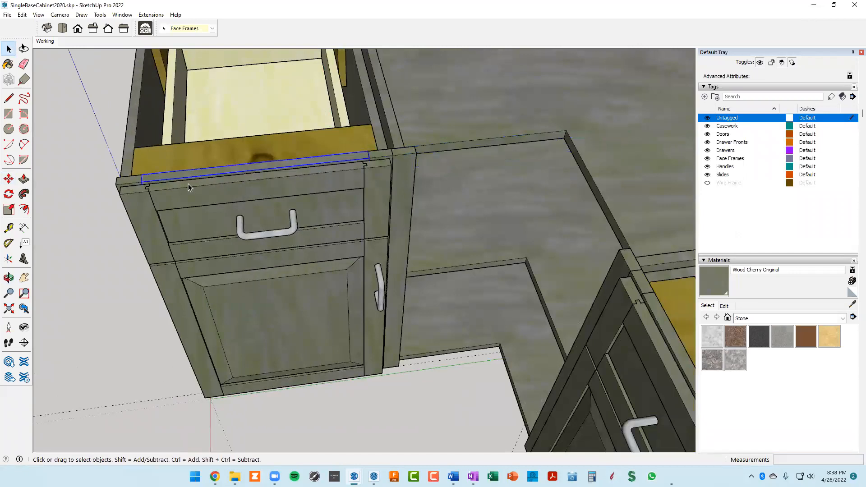
scroll(178, 180, "up", 1)
key("m")
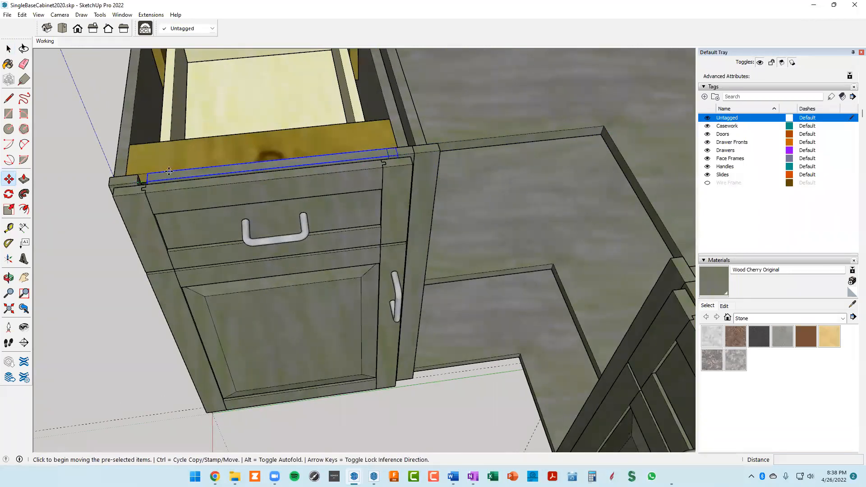
left_click(168, 171)
key("ctrl")
left_click(441, 151)
middle_click_drag(451, 153, 419, 180)
key("space")
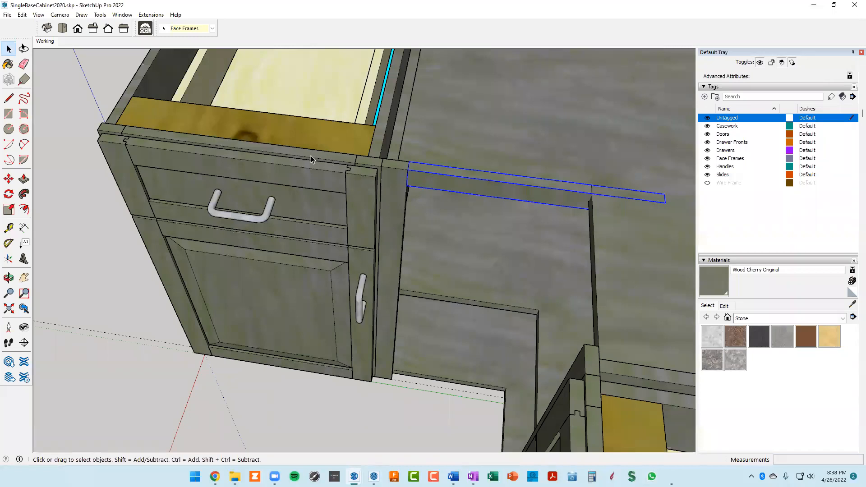
Open the copied top rail for editing and hide the rest of the model to expose its overlong end.
middle_click_drag(527, 212, 367, 190)
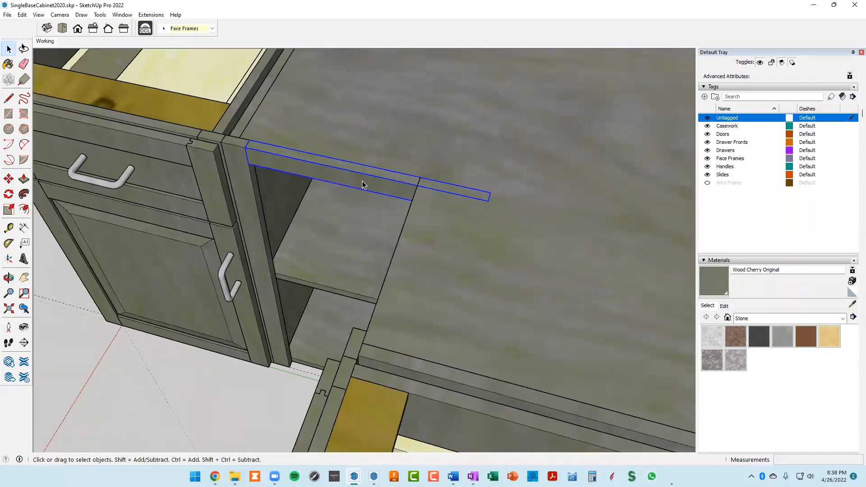
double_click(362, 185)
middle_click_drag(448, 209, 296, 132)
scroll(459, 213, "down", 3)
middle_click_drag(460, 213, 418, 196)
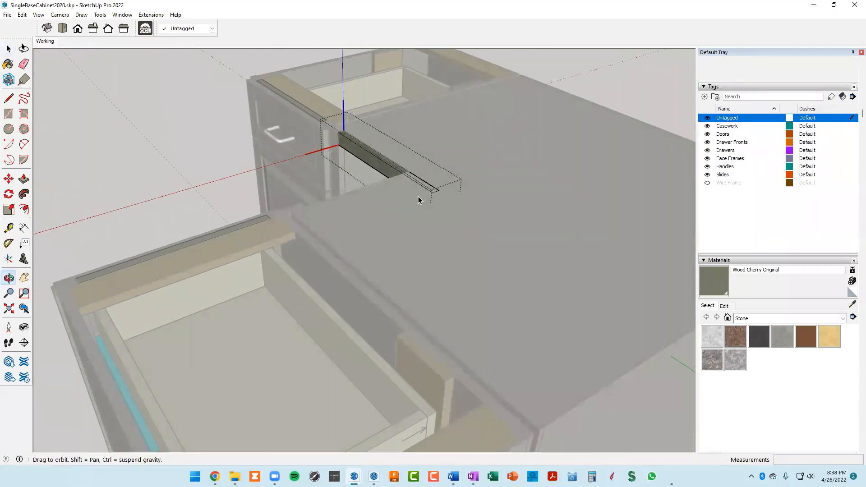
middle_click_drag(472, 196, 454, 175)
key("shift+h")
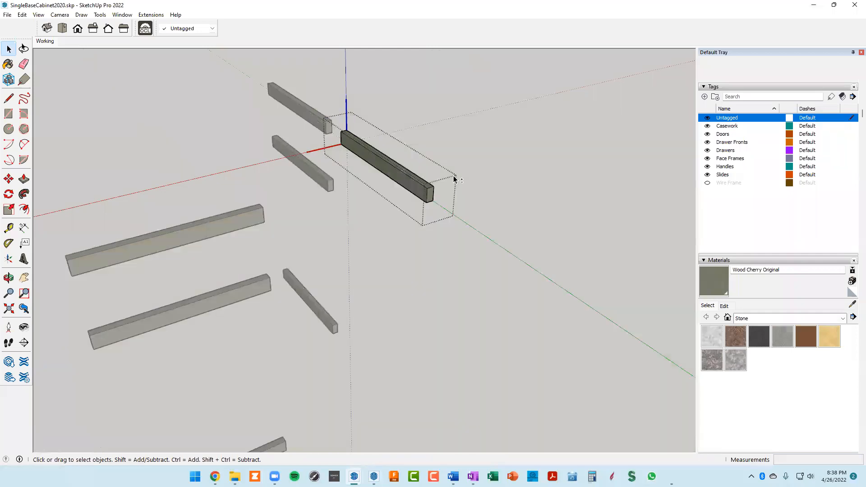
scroll(455, 194, "up", 5)
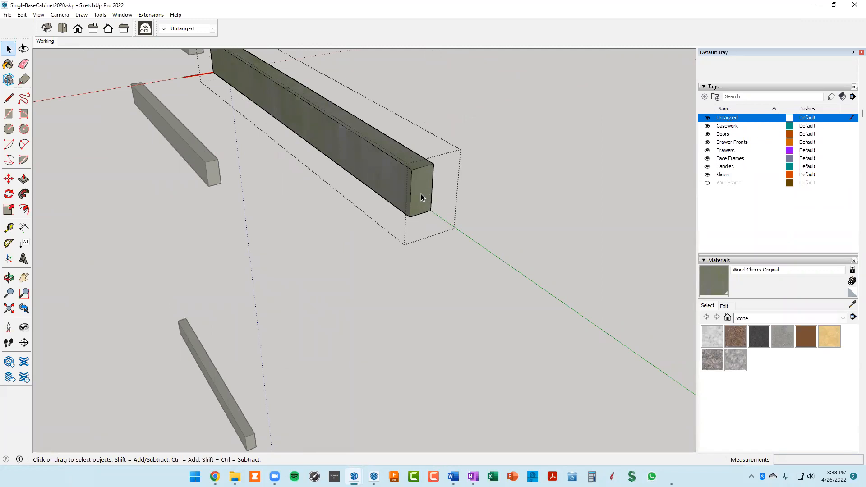
Shorten the copied rail by 4 1/2" with Push/Pull so it ends at the corner unit's inside corner, and close the component.
key("p")
left_click(416, 193)
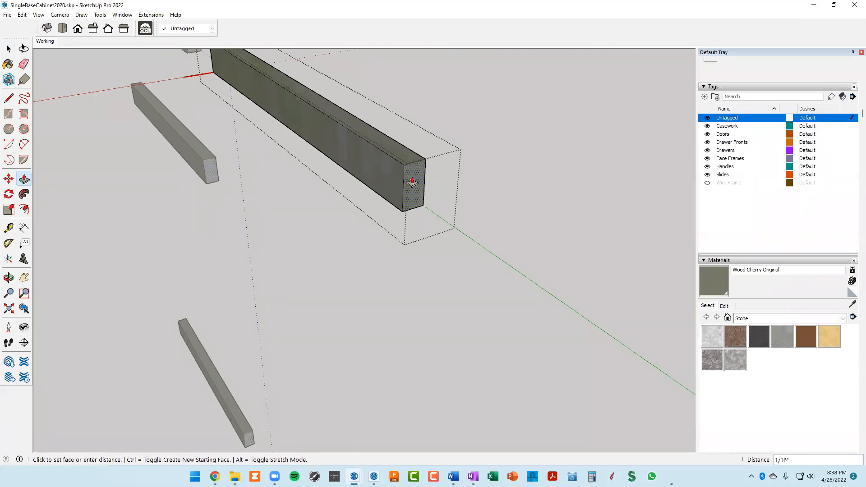
middle_click_drag(324, 121, 284, 132)
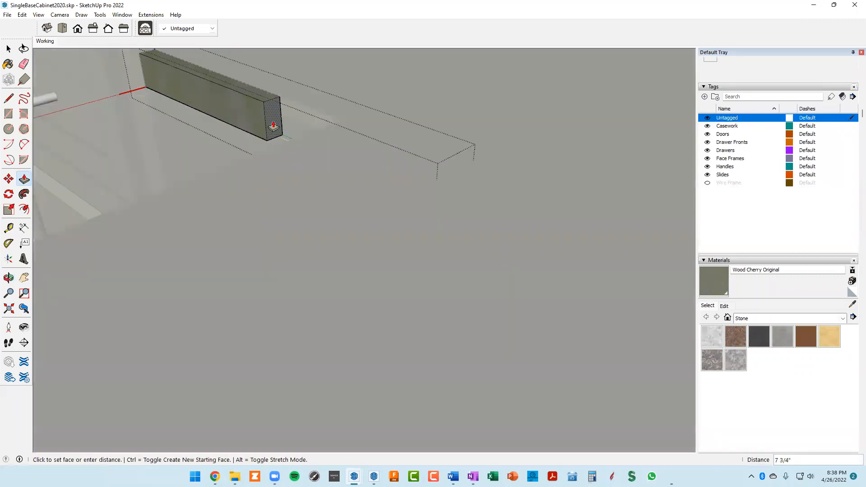
middle_click_drag(285, 133, 537, 205)
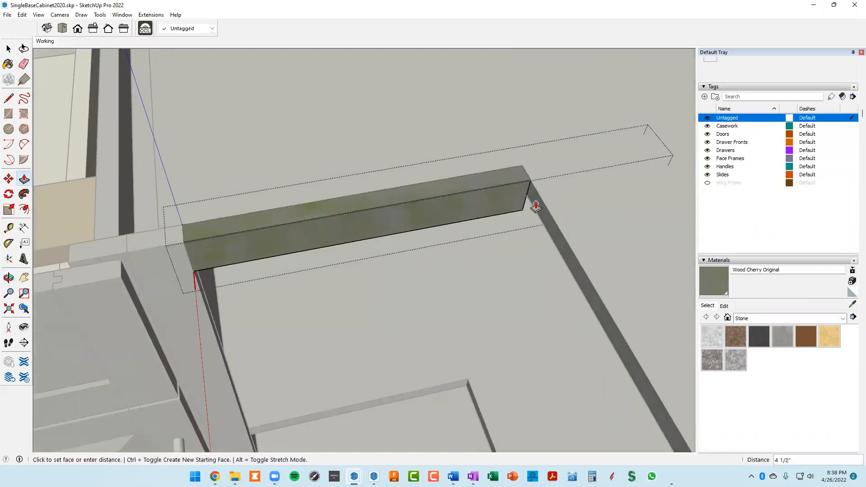
left_click(551, 217)
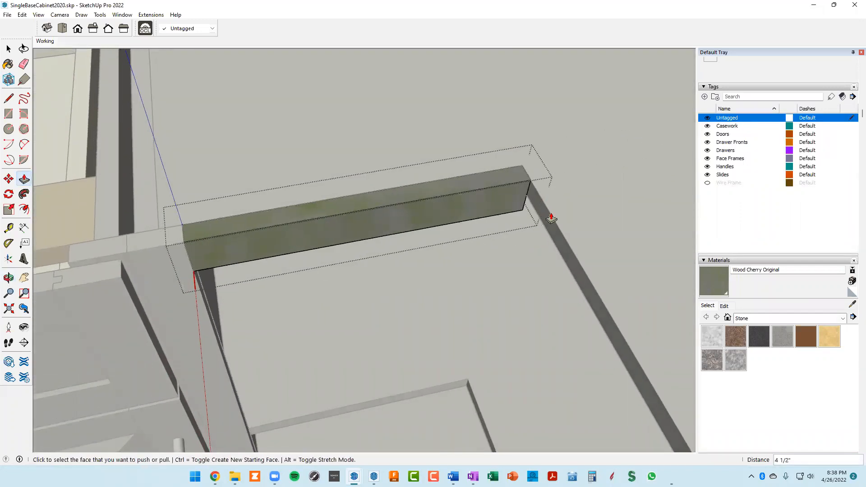
scroll(551, 218, "down", 3)
middle_click_drag(510, 237, 435, 145, "shift")
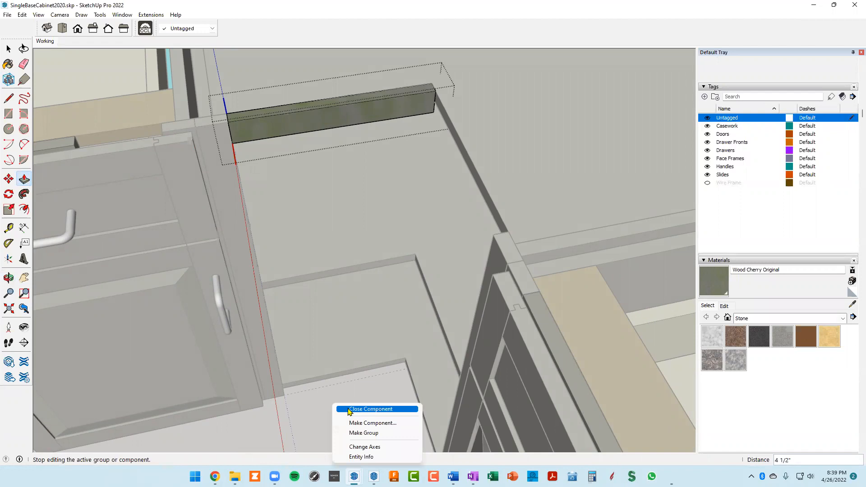
left_click(351, 410)
middle_click_drag(361, 193, 342, 155)
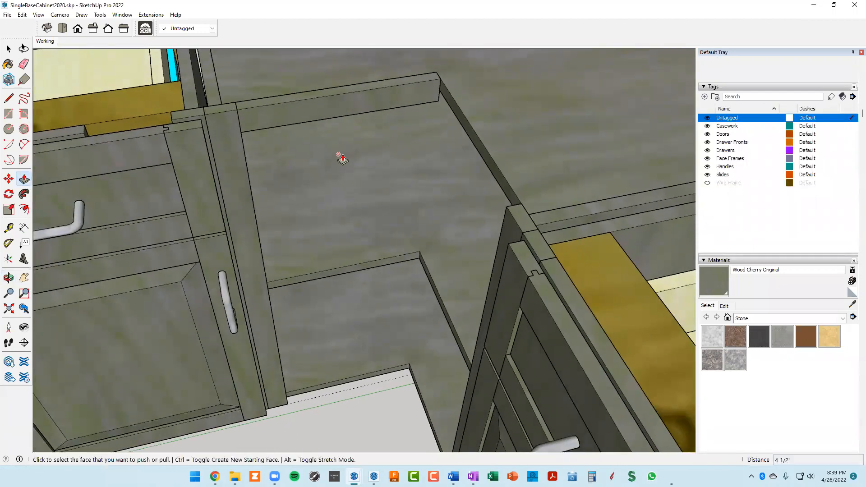
Copy the corner unit's top rail straight down along the stile by 15 3/8" to the middle shelf's front edge.
key("space")
left_click(288, 119)
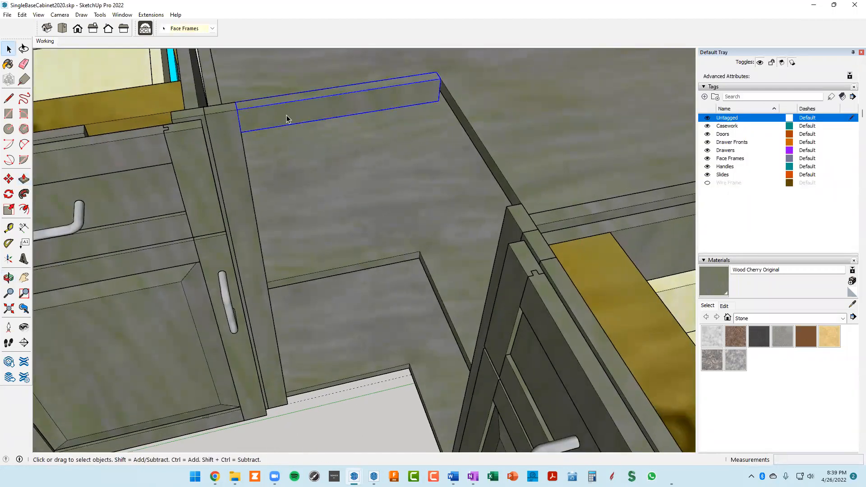
key("m")
left_click(242, 117)
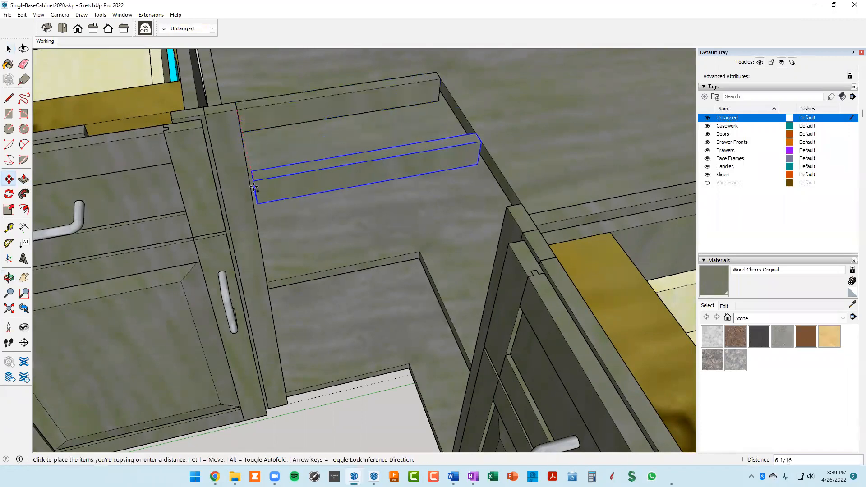
left_click(244, 222)
middle_click_drag(244, 223, 207, 103)
mouse_move(267, 291)
middle_mouse_down()
mouse_move(257, 301)
mouse_move(282, 304)
mouse_move(270, 286)
middle_mouse_up()
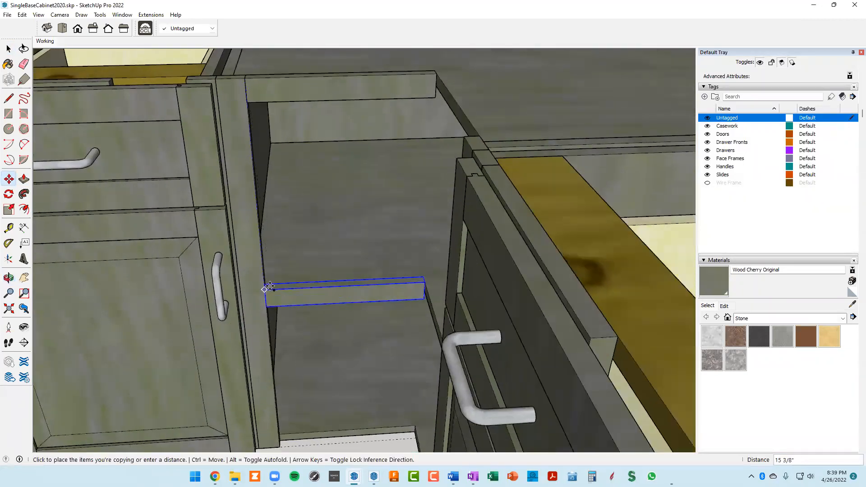
left_click(268, 287)
Copy the middle shelf's rail straight down along the stile to just above the corner unit's bottom shelf edge.
middle_click_drag(298, 249, 303, 111)
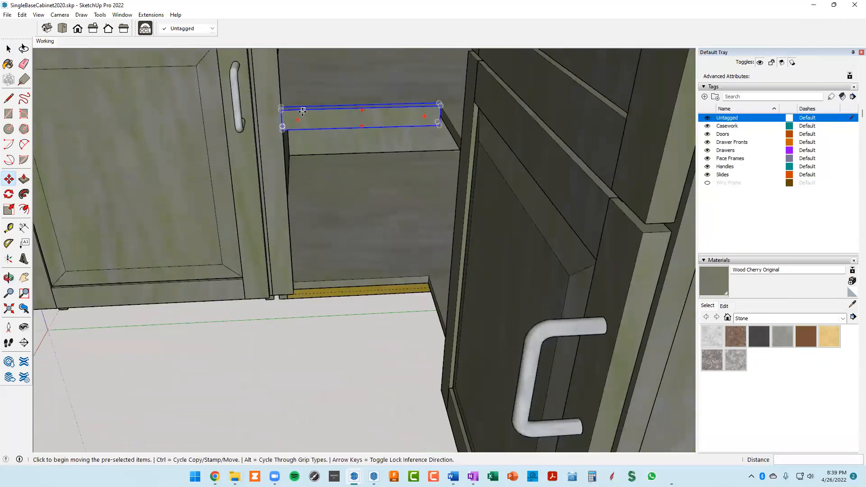
left_click(288, 116)
key("ctrl")
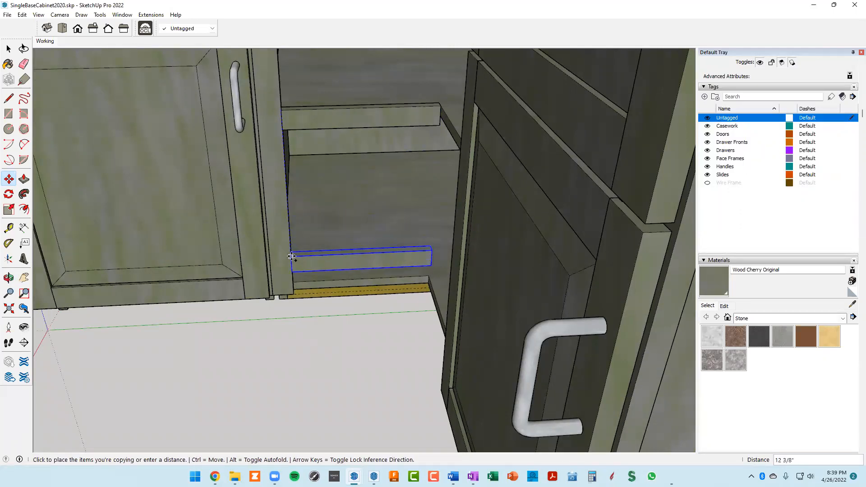
left_click(292, 248)
Move the lowest rail down so its bottom corner meets the stile's lower end, covering the bottom shelf's front edge.
middle_click_drag(292, 248, 303, 190)
scroll(277, 209, "up", 5)
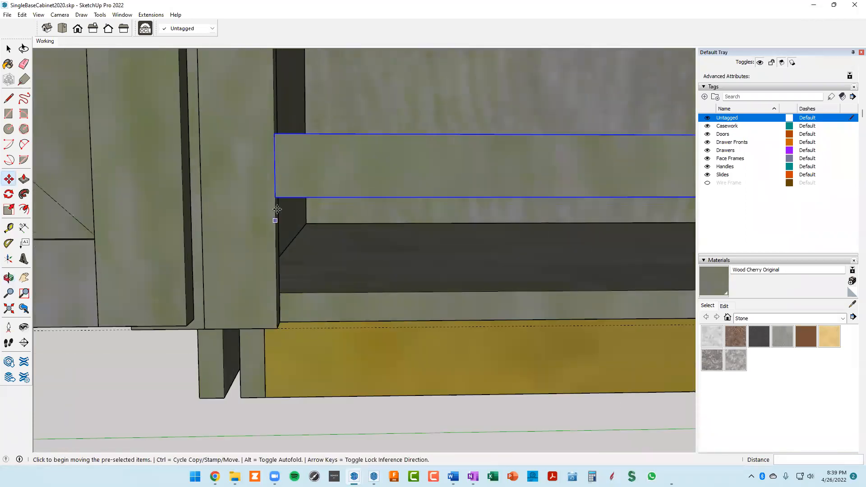
scroll(276, 198, "up", 3)
left_click(278, 196)
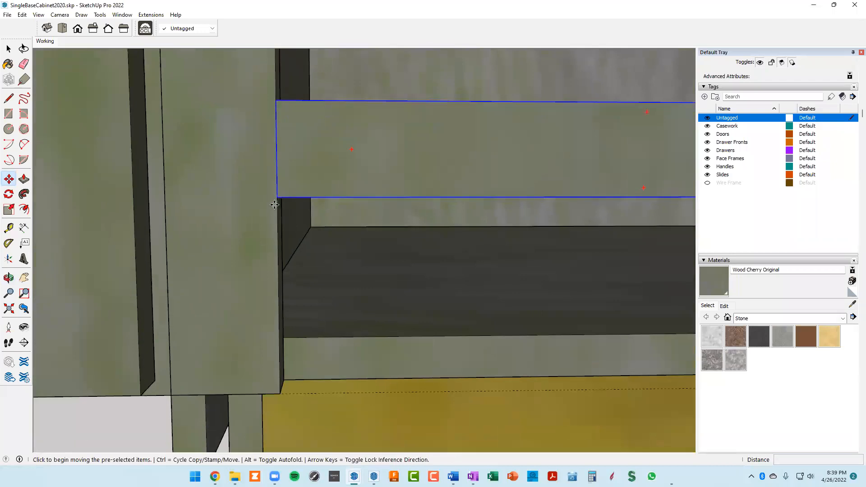
left_click(280, 393)
scroll(324, 332, "down", 2)
scroll(324, 333, "down", 5)
Examine the three rails in the corner opening and the adjacent base cabinet's own top rail.
middle_click_drag(366, 253, 433, 353)
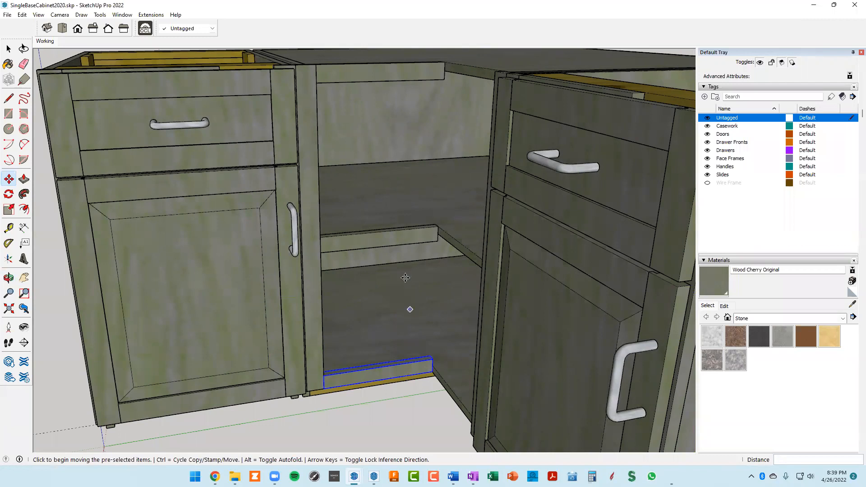
middle_click_drag(327, 170, 259, 243)
middle_click_drag(356, 139, 324, 170)
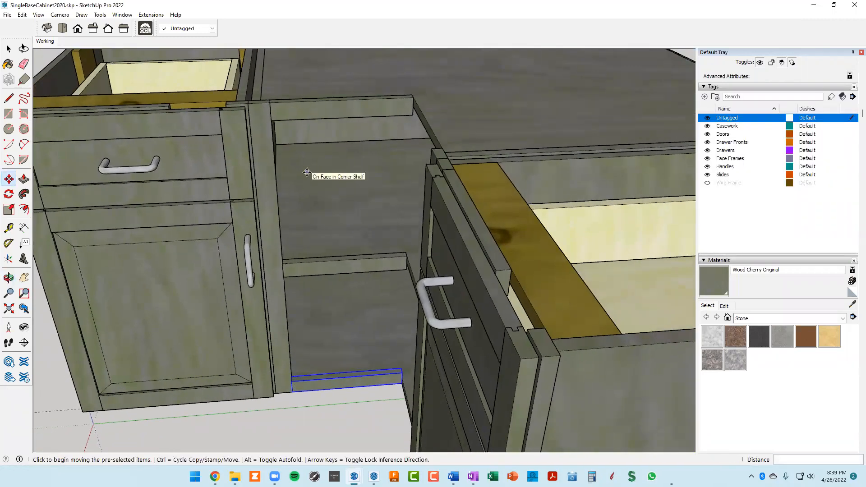
middle_click_drag(210, 154, 203, 311)
scroll(159, 158, "up", 5)
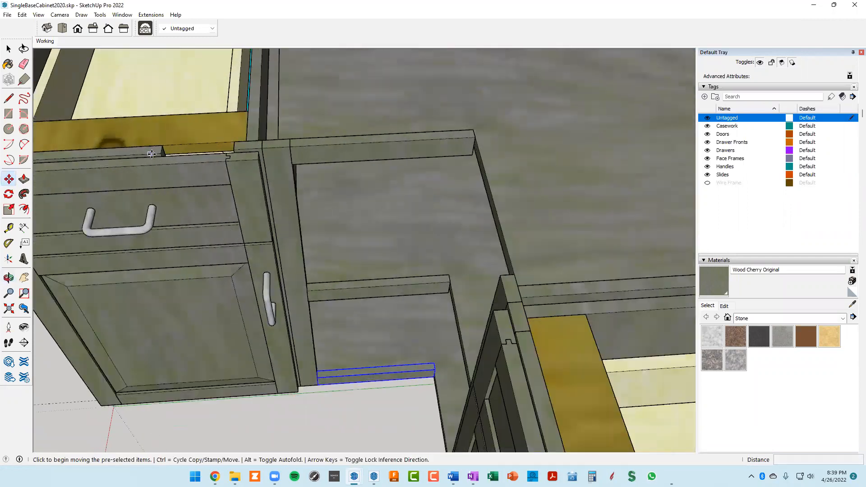
scroll(159, 159, "down", 6)
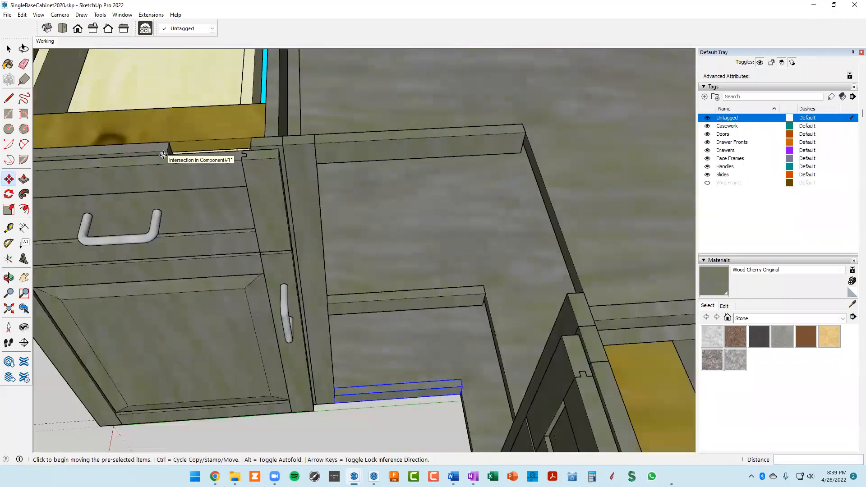
middle_click_drag(222, 171, 377, 138)
scroll(322, 167, "up", 2)
scroll(321, 167, "up", 2)
key("space")
left_click(317, 160)
scroll(319, 161, "down", 3)
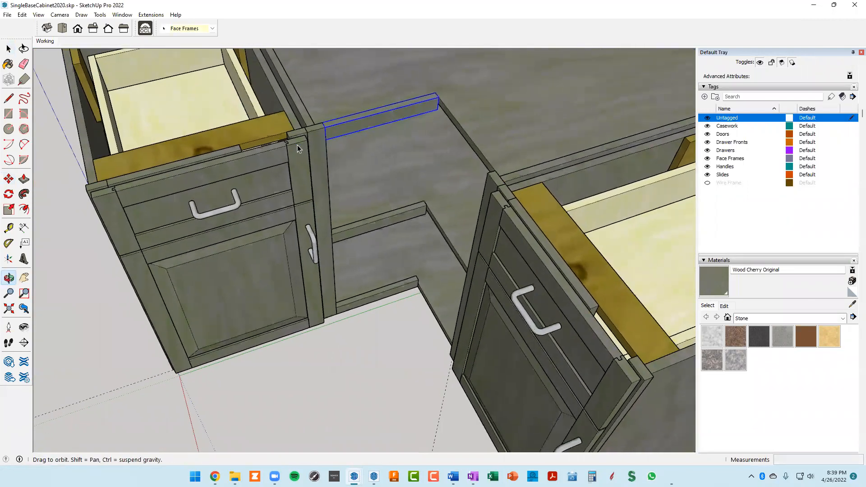
scroll(229, 147, "up", 3)
scroll(240, 144, "down", 3)
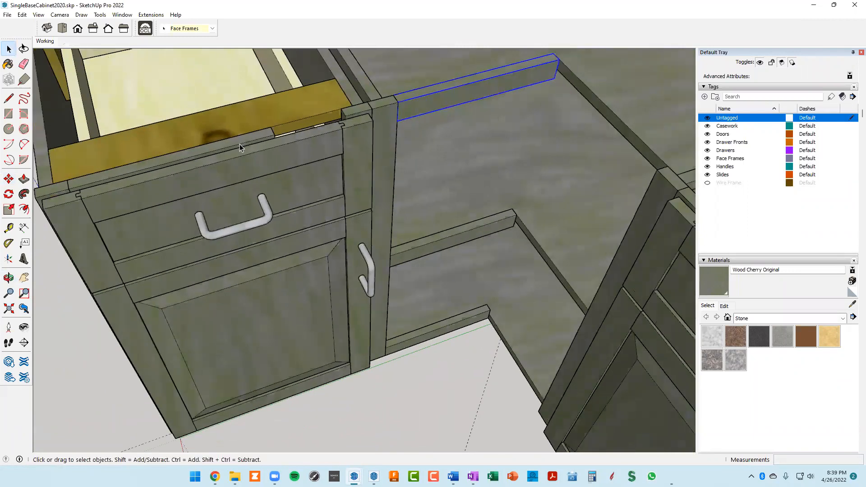
middle_click_drag(213, 182, 204, 196)
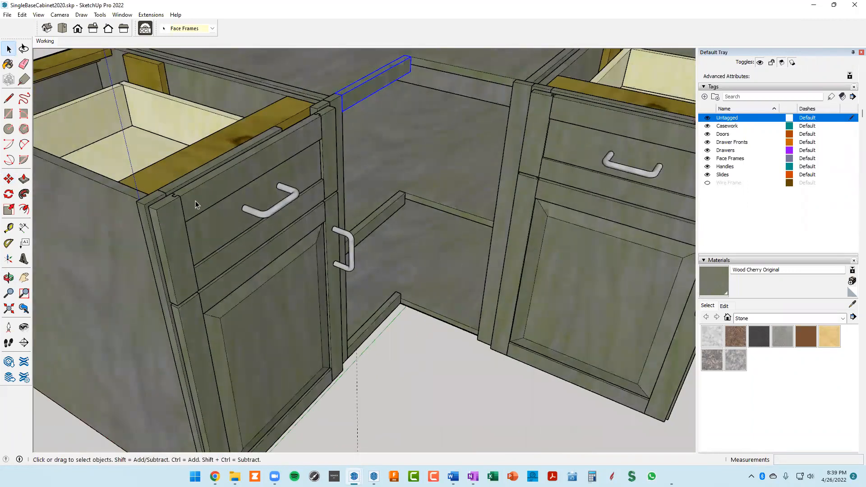
Hide the Drawer Fronts and Doors tags to expose the face frames of both base cabinets.
left_click(170, 226)
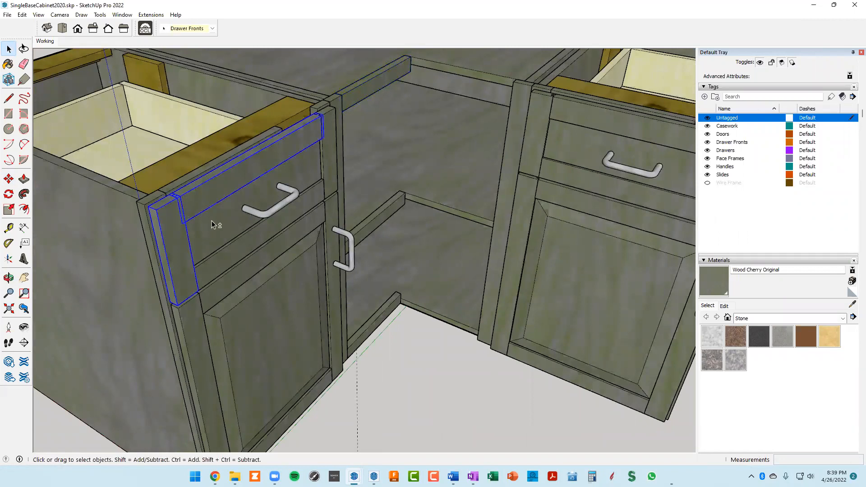
left_click(227, 252, "shift")
left_click(328, 154, "shift")
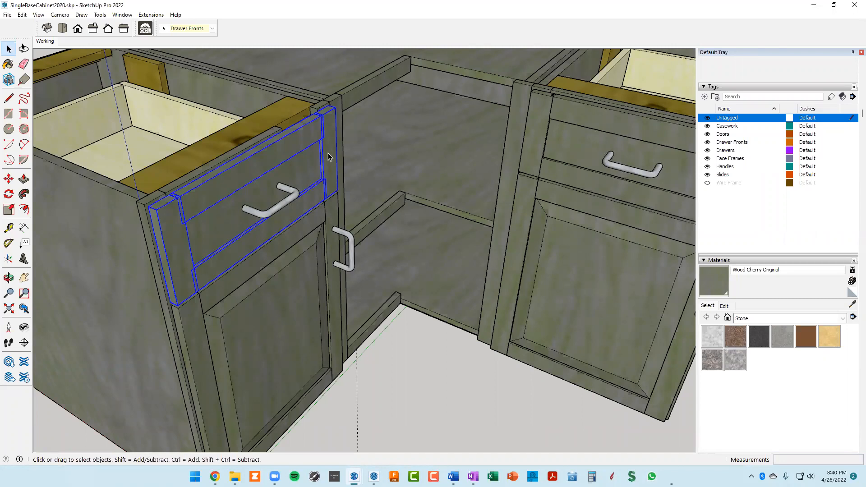
left_click(402, 400)
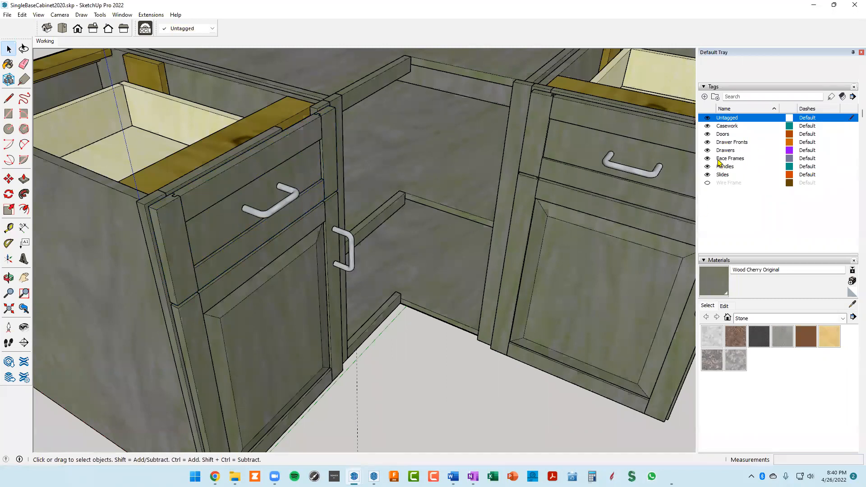
left_click(708, 142)
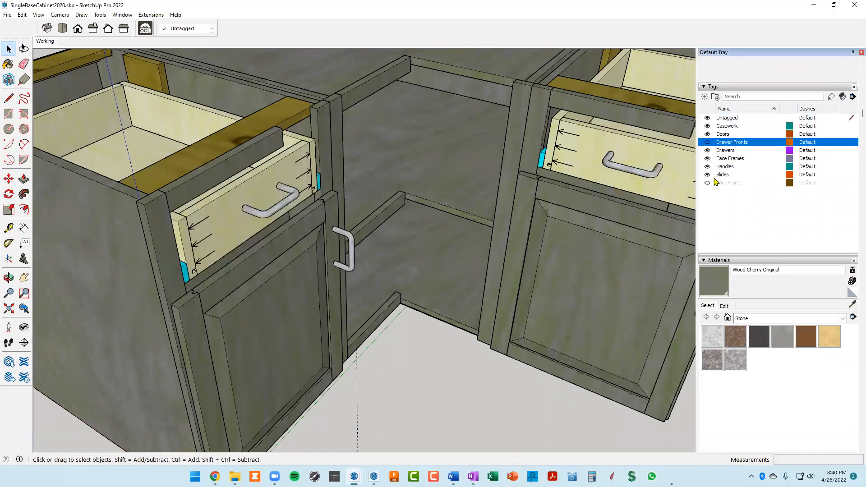
left_click(708, 134)
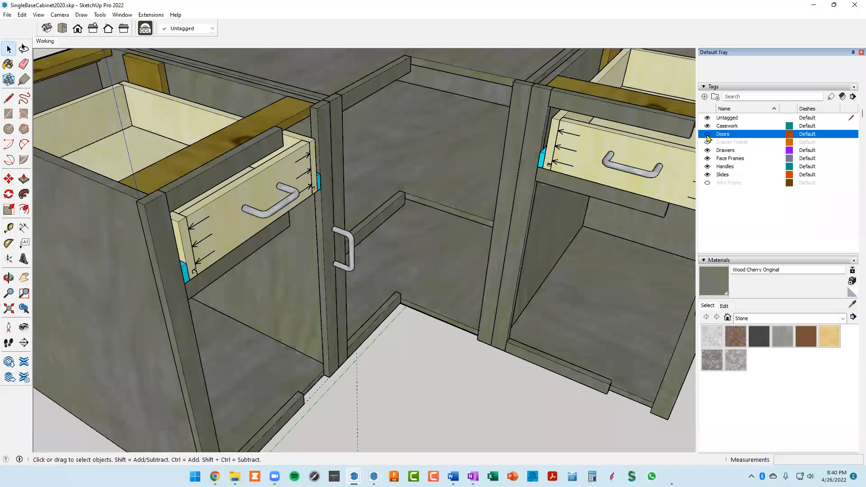
Make the top, middle and bottom face frame rails of both base cabinets unique together, separate from the corner unit's rails.
middle_click_drag(298, 262, 222, 141)
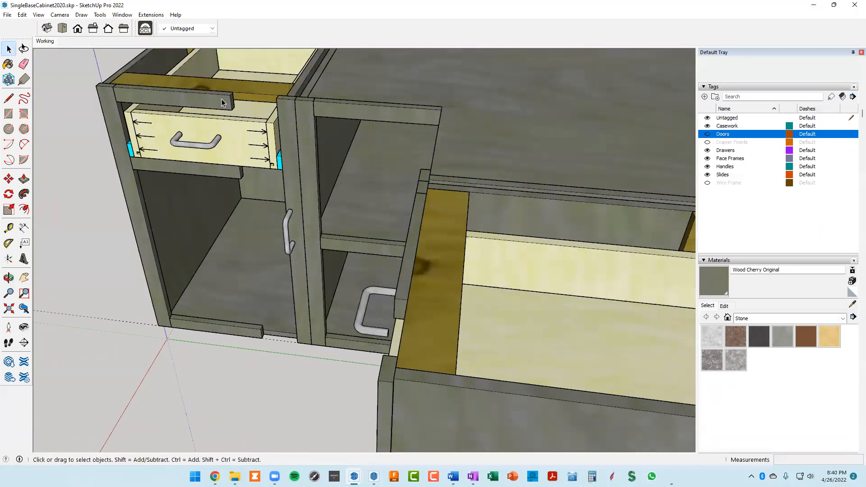
scroll(221, 102, "up", 3)
scroll(225, 102, "down", 3)
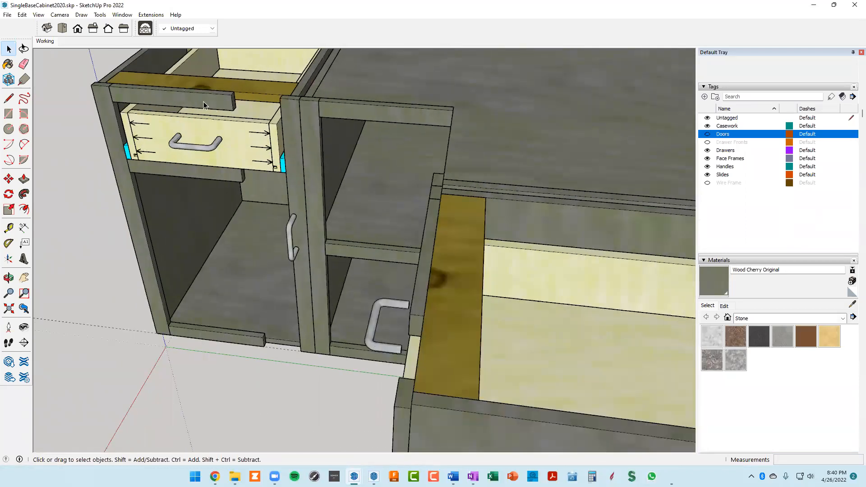
left_click(204, 101)
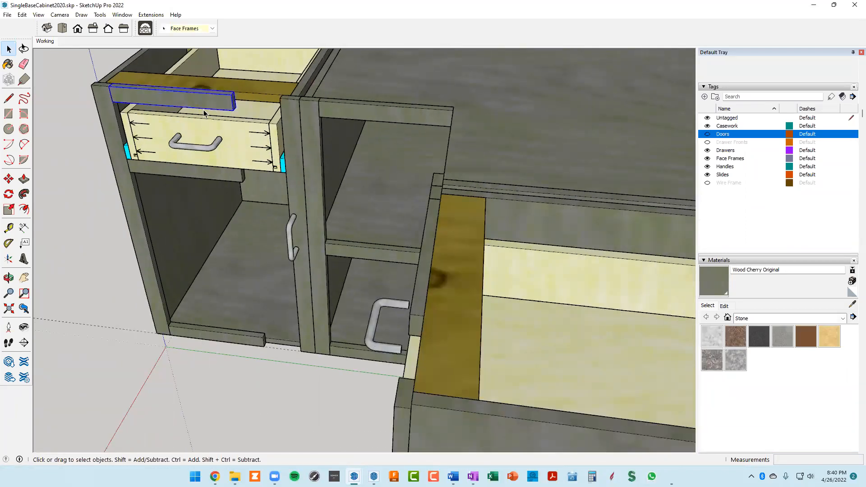
left_click(210, 175, "shift")
left_click(218, 334, "shift")
middle_click_drag(252, 191, 246, 115)
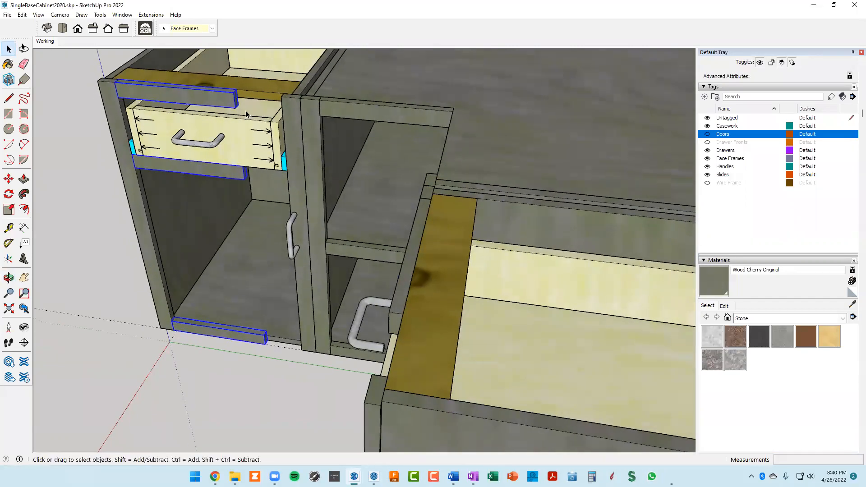
right_click(216, 98)
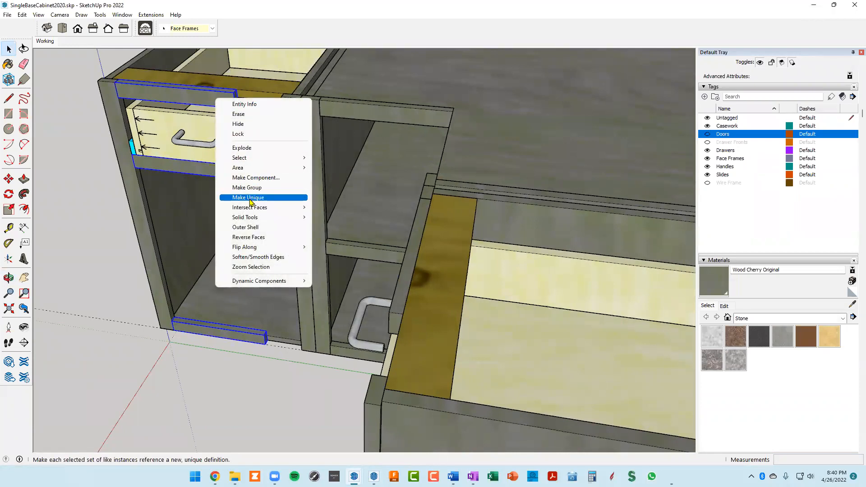
left_click(318, 253)
middle_click_drag(318, 253, 385, 126)
scroll(469, 183, "down", 5)
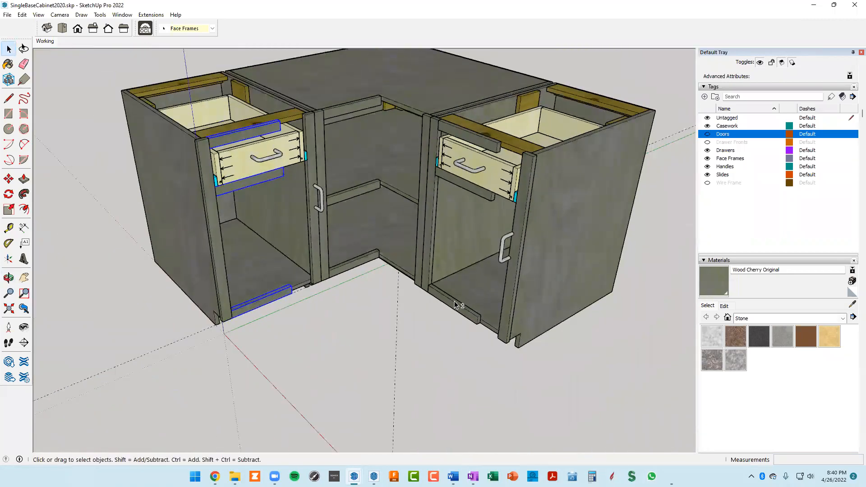
left_click(451, 305, "shift")
left_click(477, 195, "shift")
middle_click_drag(476, 237, 434, 230)
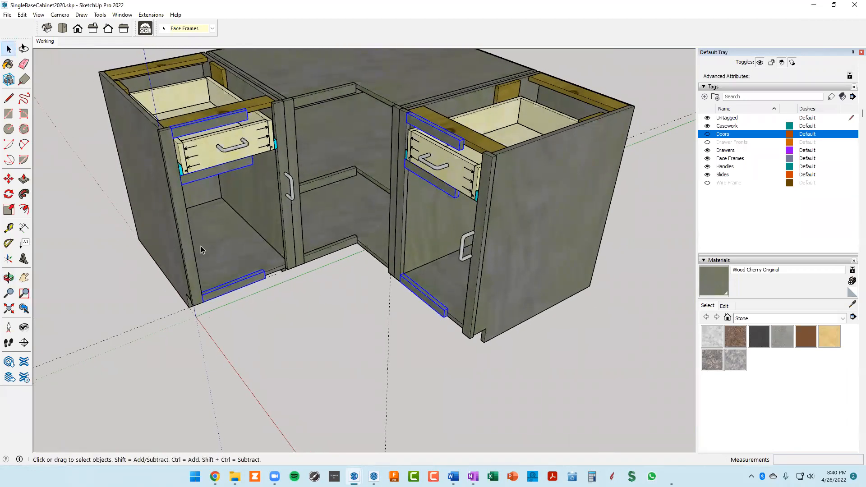
right_click(440, 138)
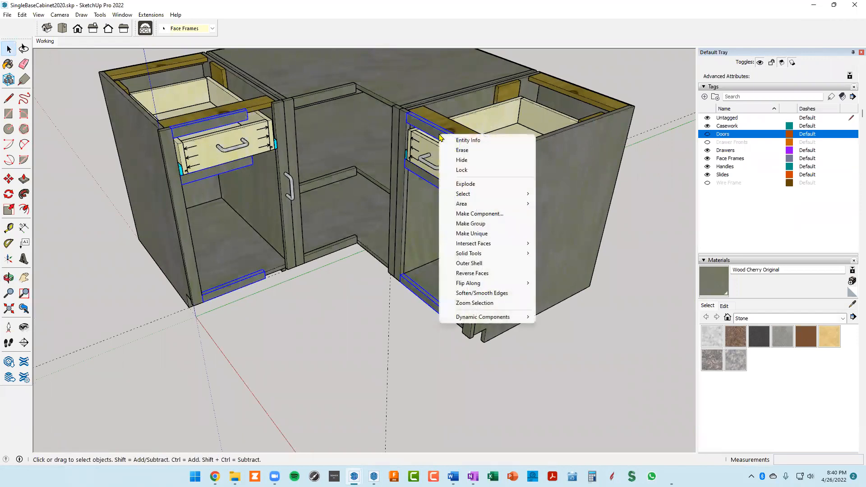
left_click(487, 236)
Push/pull the end of the base cabinet's top rail out 4 1/2" to meet the outer stile, and close the component.
scroll(460, 148, "up", 4)
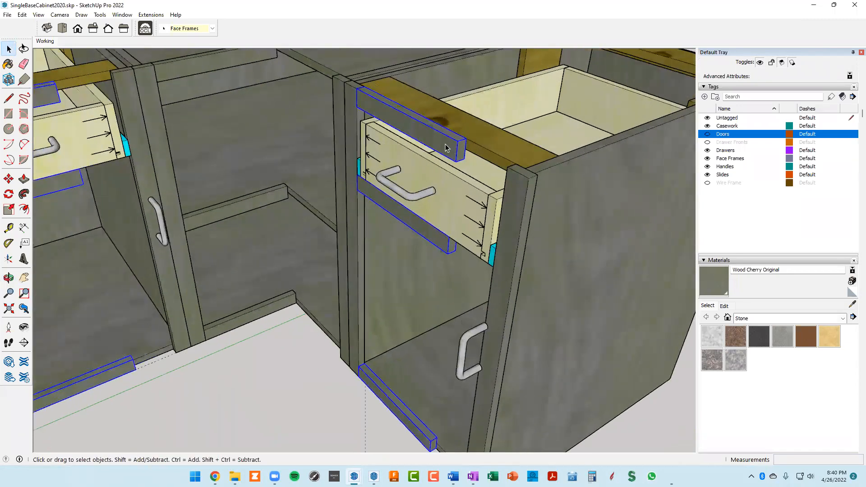
double_click(457, 154)
key("p")
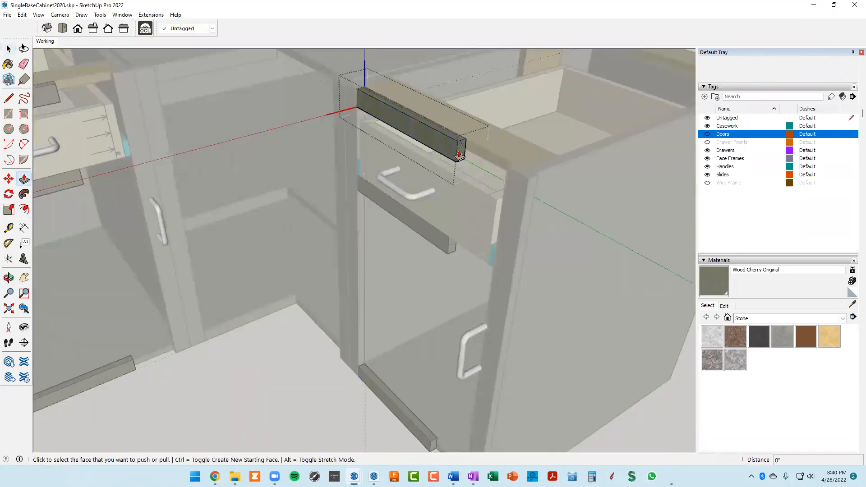
left_click(461, 155)
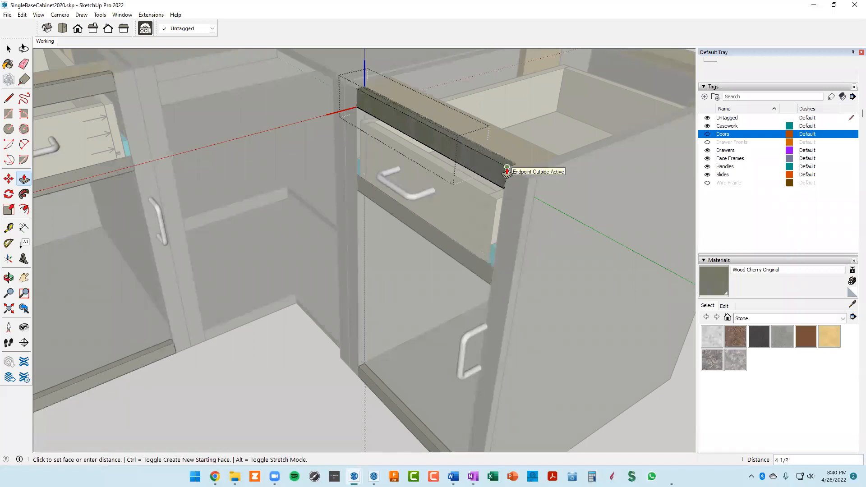
left_click(508, 171)
scroll(497, 183, "down", 3)
right_click(341, 336)
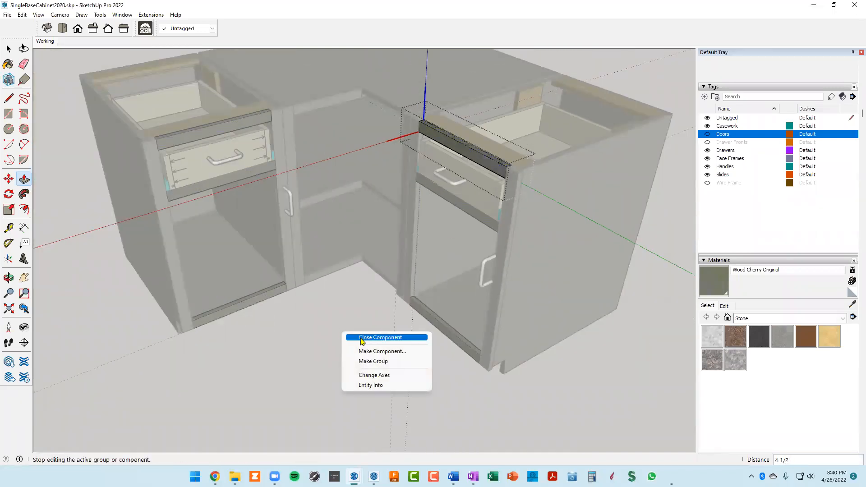
left_click(361, 337)
Copy the corner unit's three rails 11 3/4" along their length, from the stile to the inner corner.
middle_click_drag(364, 226, 364, 192)
scroll(316, 145, "up", 5)
key("space")
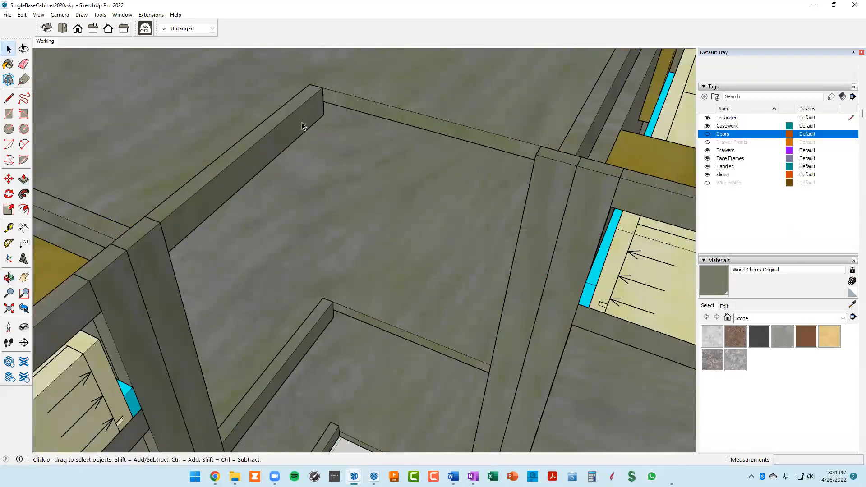
scroll(307, 128, "down", 5)
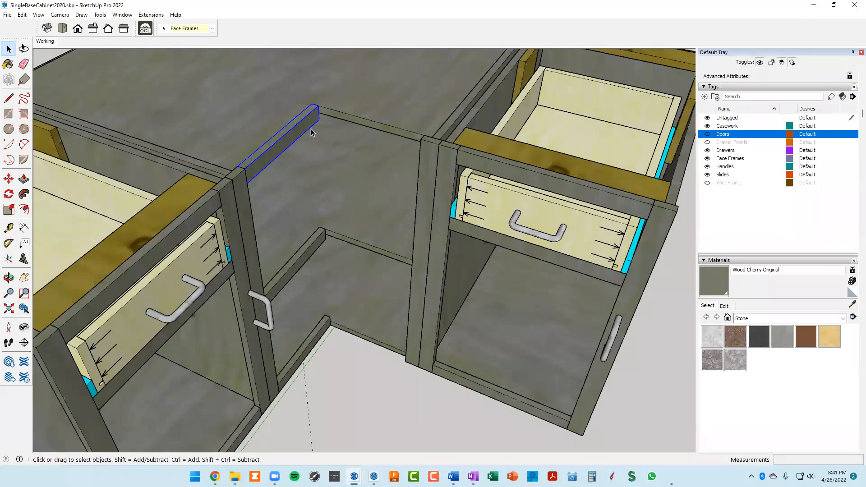
middle_click_drag(338, 213, 294, 204)
left_click(288, 202, "shift")
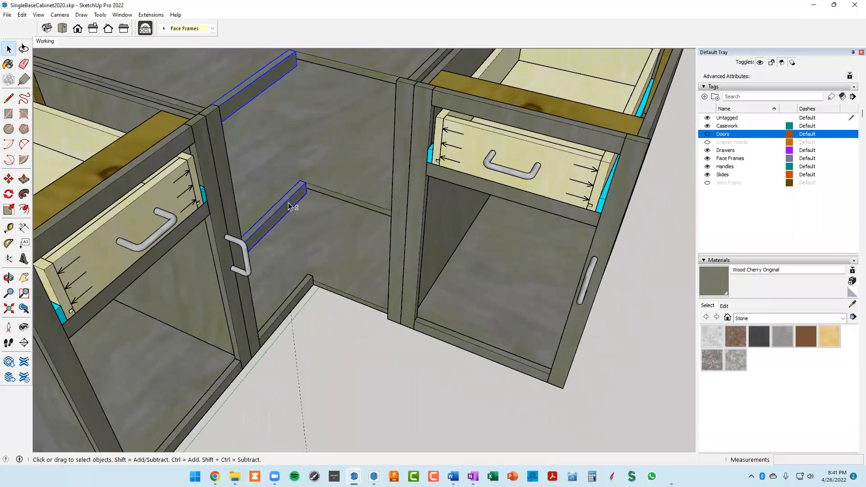
mouse_move(316, 267)
middle_mouse_down()
mouse_move(306, 218)
mouse_move(317, 199)
mouse_move(310, 281)
mouse_move(311, 267)
middle_mouse_up()
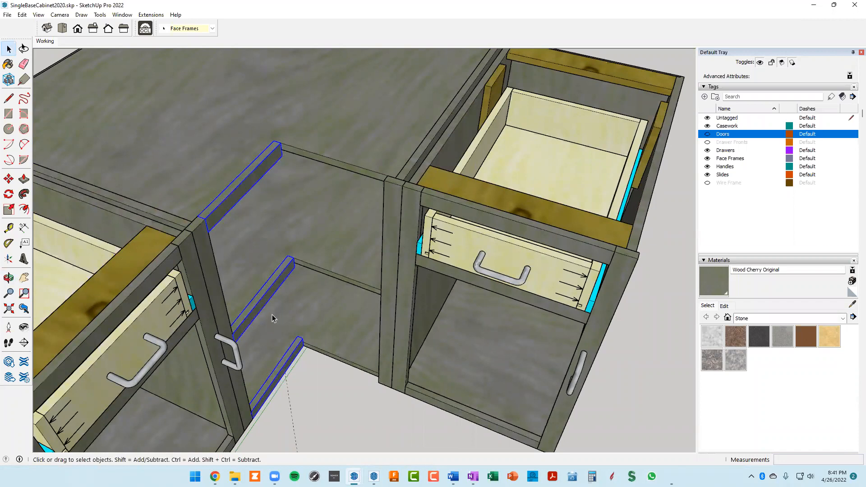
middle_click_drag(245, 200, 241, 179)
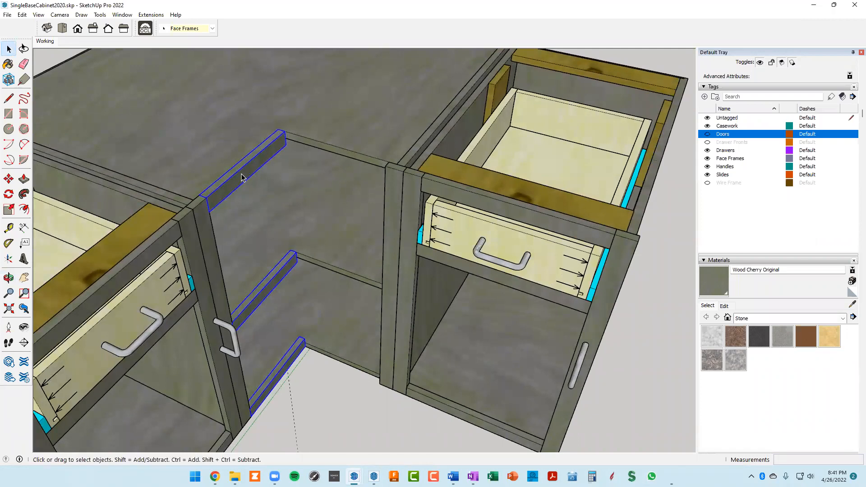
key("m")
key("ctrl")
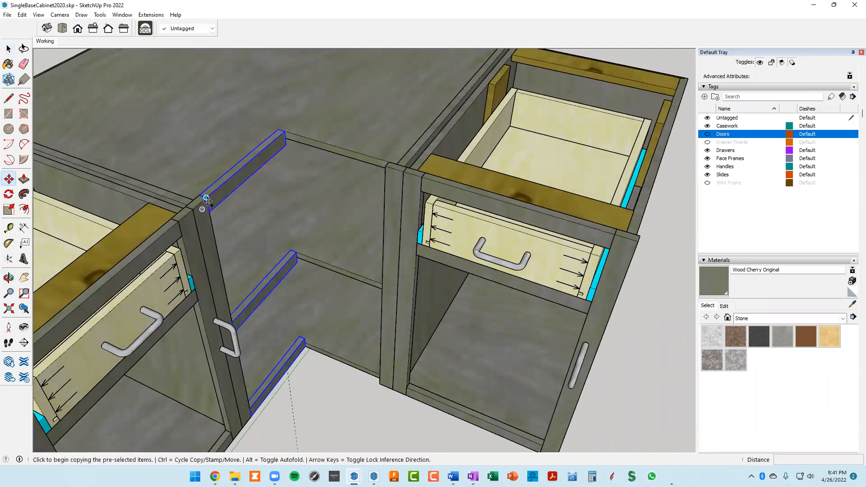
left_click(206, 198)
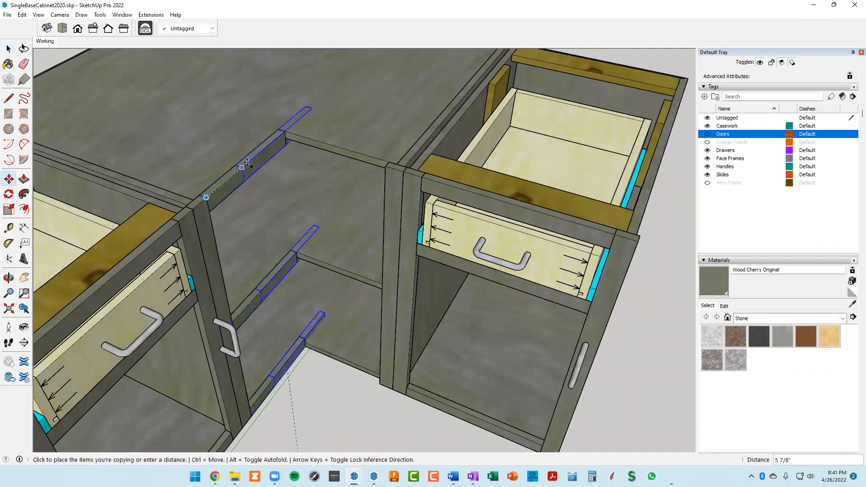
left_click(282, 132)
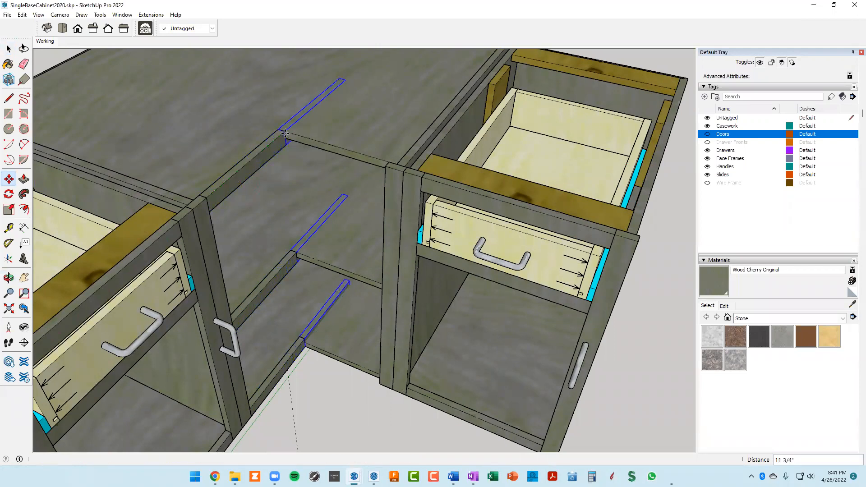
Rotate the three copied rails 90° about the inner corner so they run toward the other base cabinet's stile.
middle_click_drag(347, 171, 410, 223)
scroll(316, 186, "up", 4)
scroll(305, 170, "down", 3)
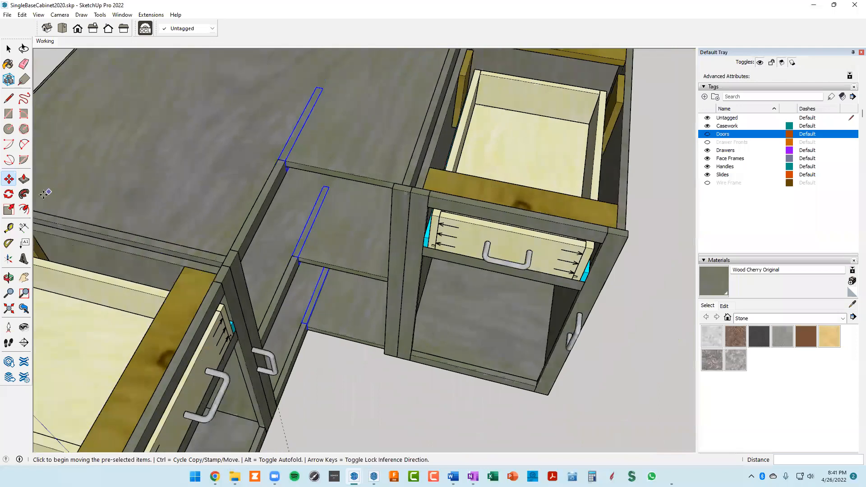
left_click(9, 195)
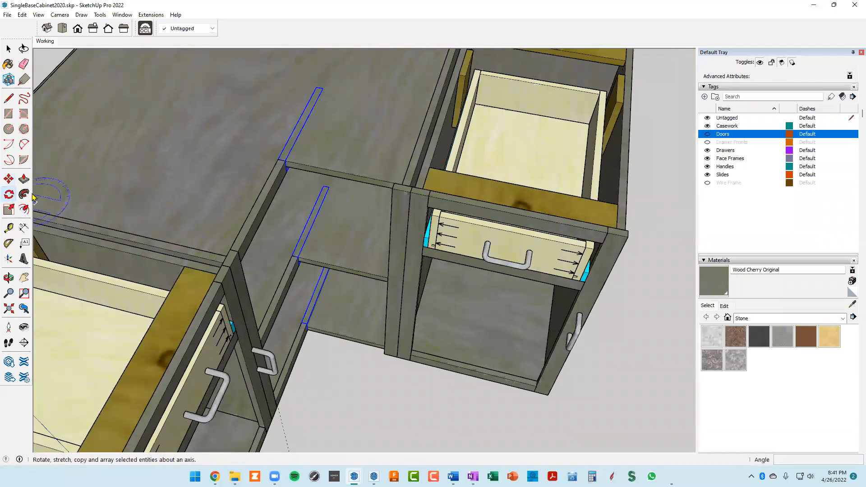
left_click(277, 159)
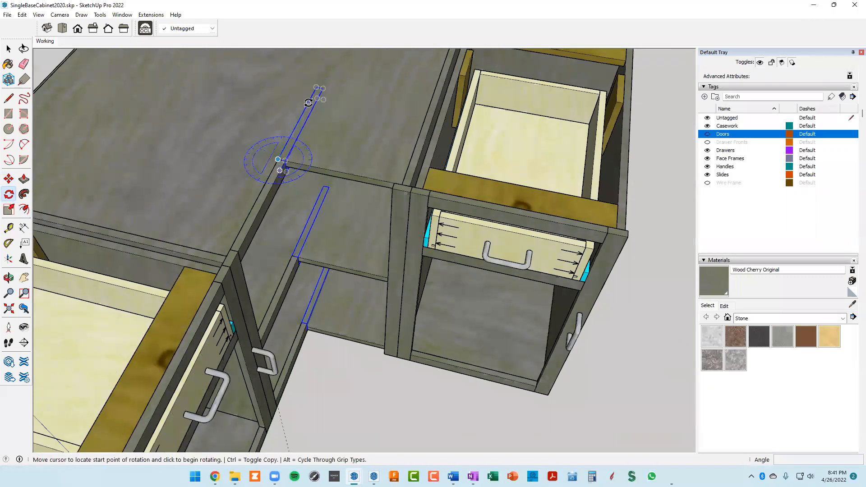
left_click(308, 103)
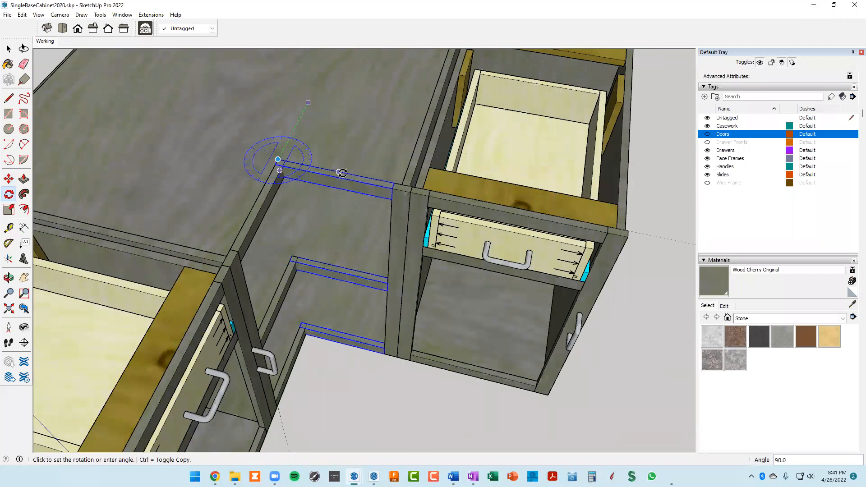
left_click(342, 172)
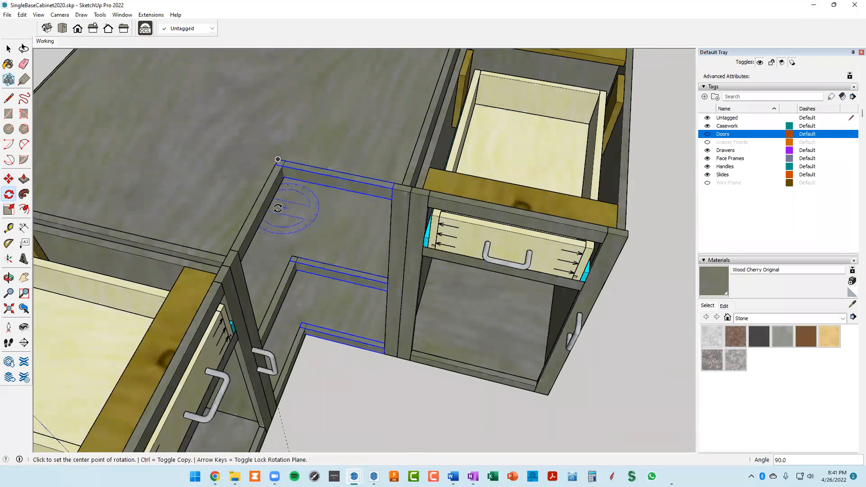
Move the three rotated rails 3/4" along their length so they start at the front face of the corner unit's original rails.
scroll(284, 194, "up", 4)
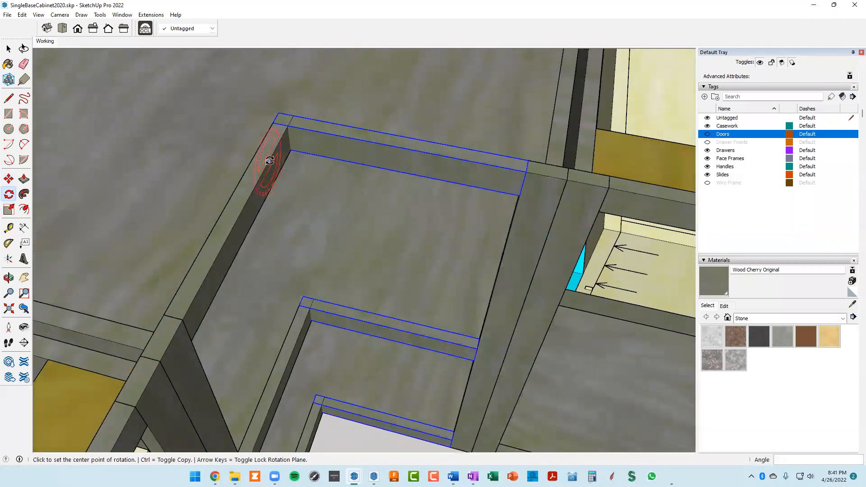
key("m")
scroll(283, 139, "down", 4)
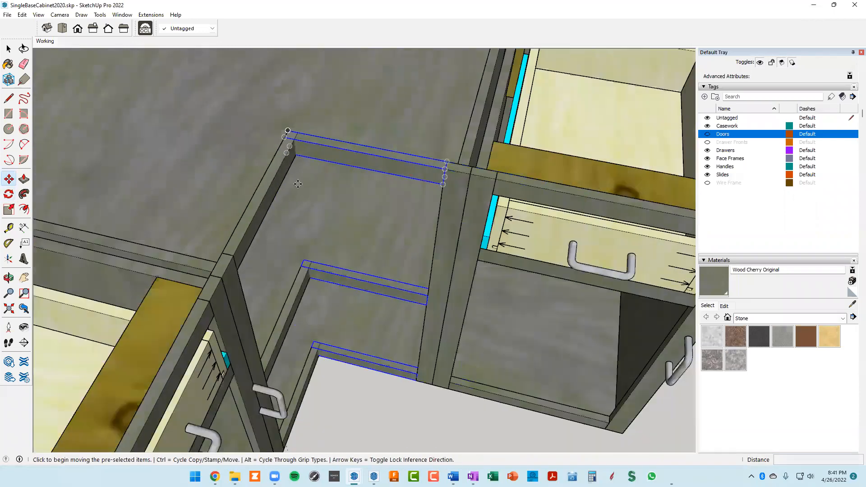
scroll(286, 148, "up", 1)
scroll(286, 147, "up", 2)
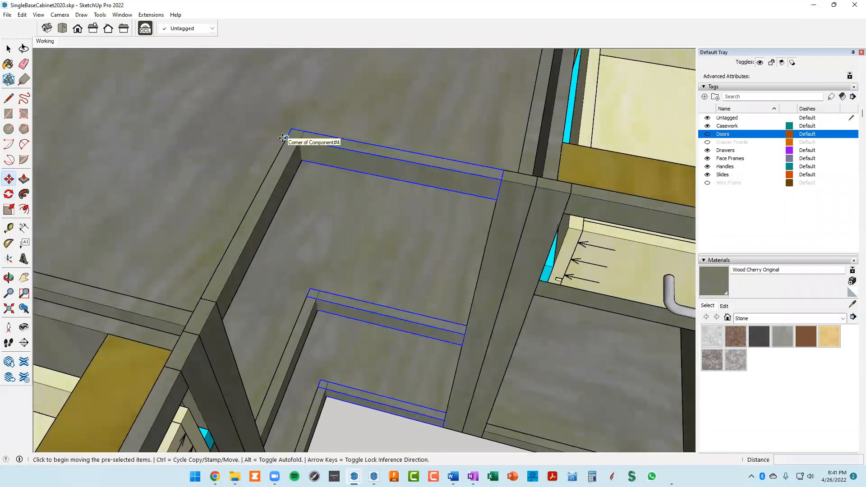
left_click(291, 137)
left_click(300, 140)
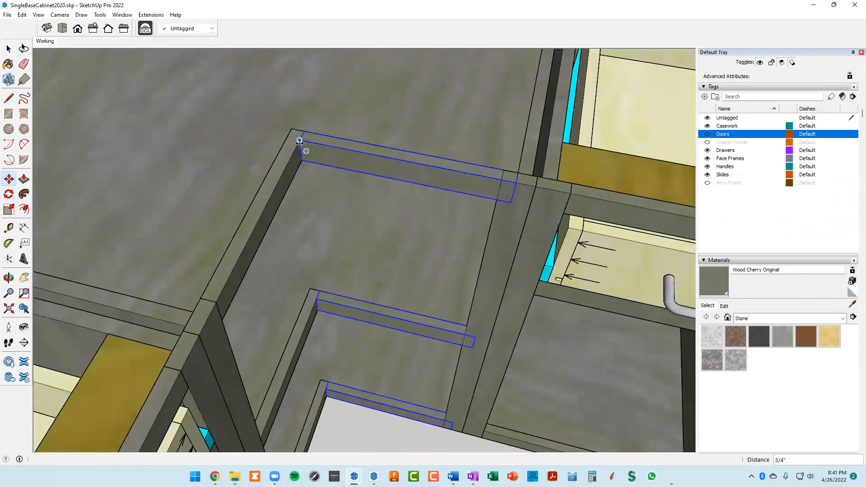
Make the three moved corner rails unique together, separate from the rails they were copied from.
scroll(302, 144, "down", 2)
middle_click_drag(388, 163, 313, 135)
middle_click_drag(369, 248, 317, 63)
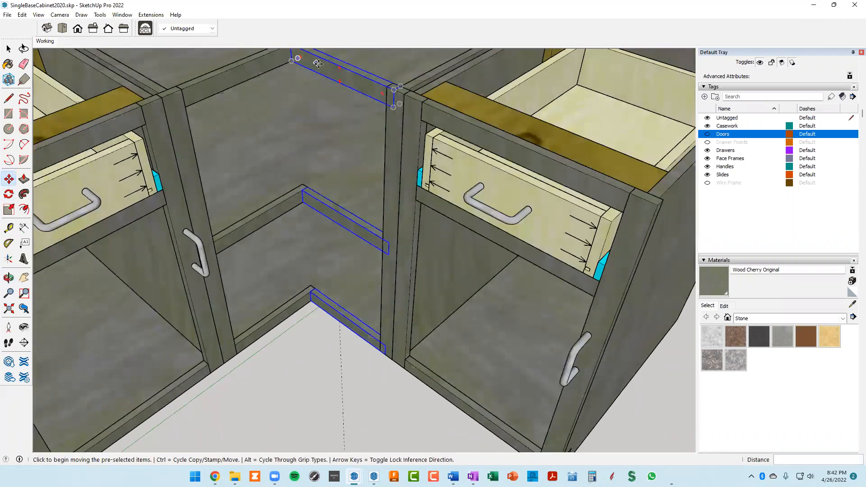
right_click(359, 87)
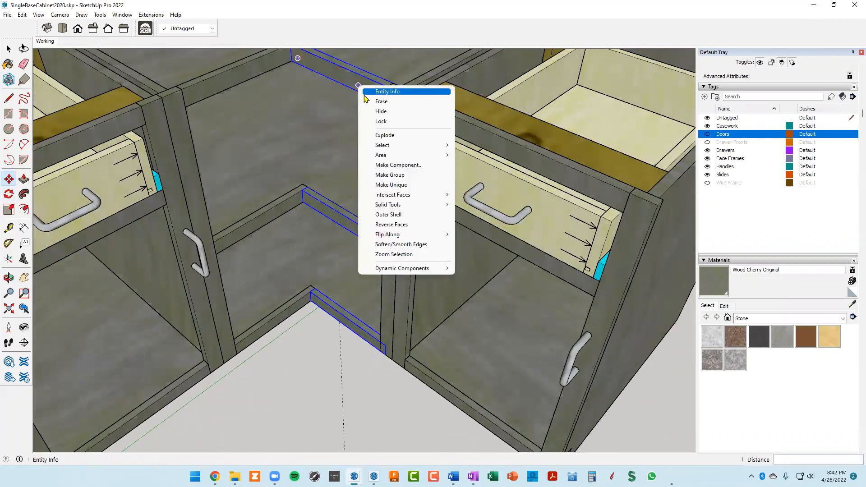
left_click(403, 185)
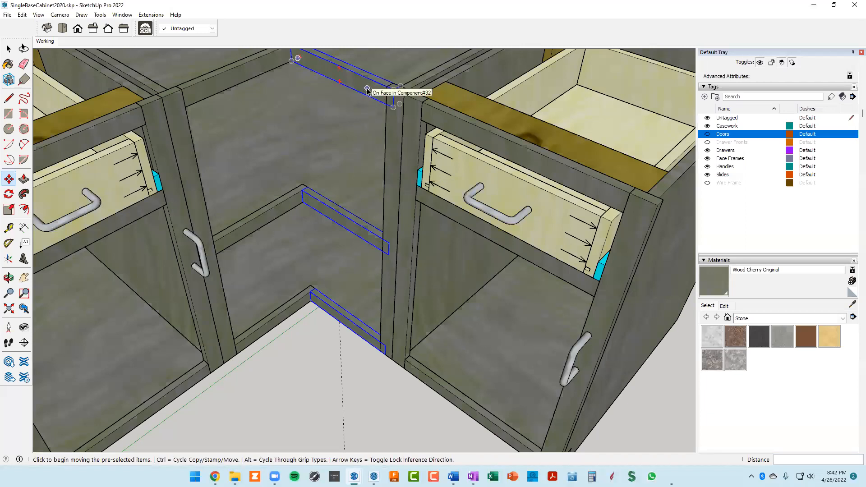
Push/pull the end of the moved top rail back 3/4" to the edge of the face frame stile, and close the component.
key("space")
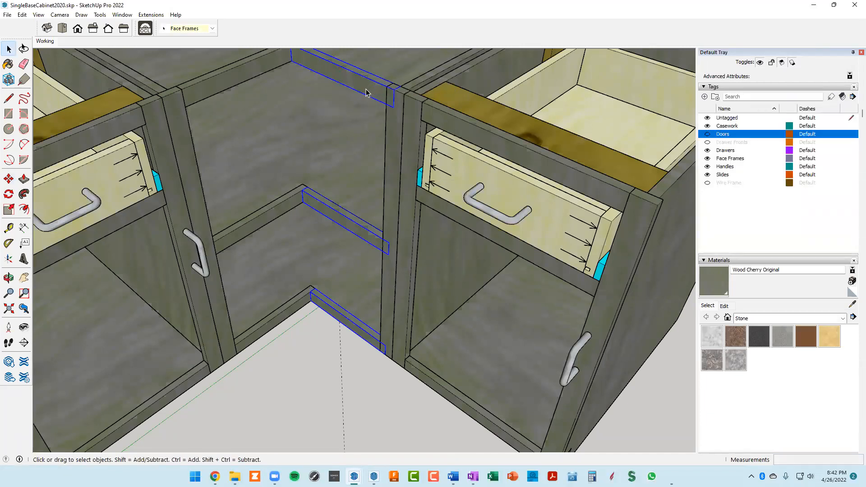
double_click(367, 92)
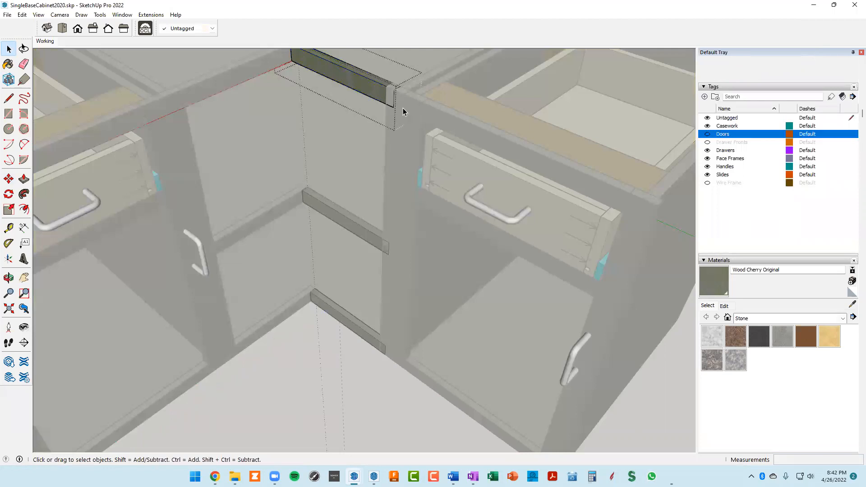
key("p")
scroll(402, 102, "up", 3)
scroll(395, 97, "down", 4)
middle_click_drag(398, 116, 301, 180)
scroll(299, 167, "up", 4)
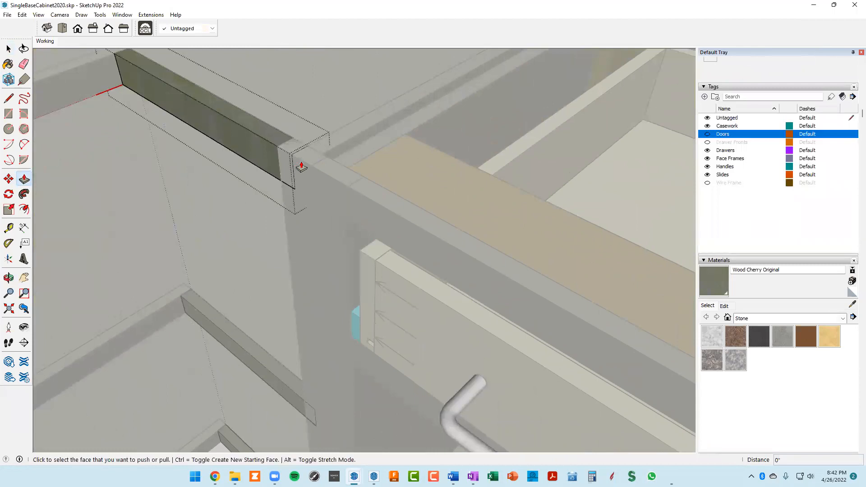
scroll(303, 169, "up", 5)
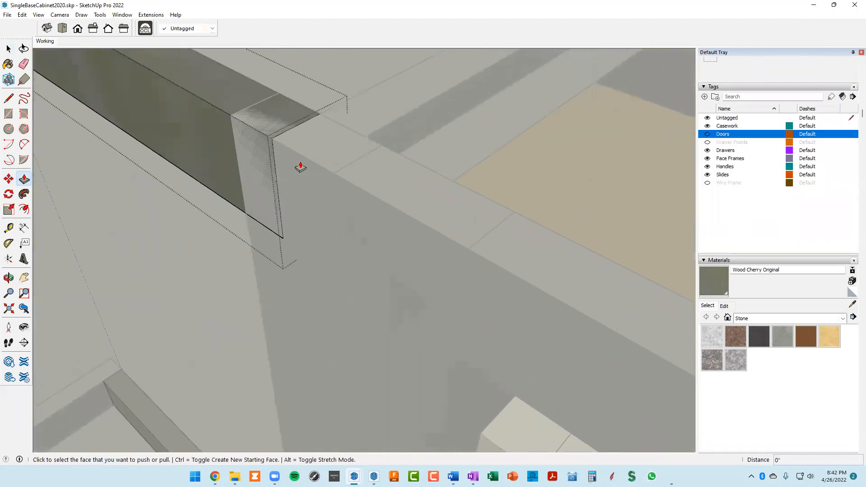
left_click(271, 148)
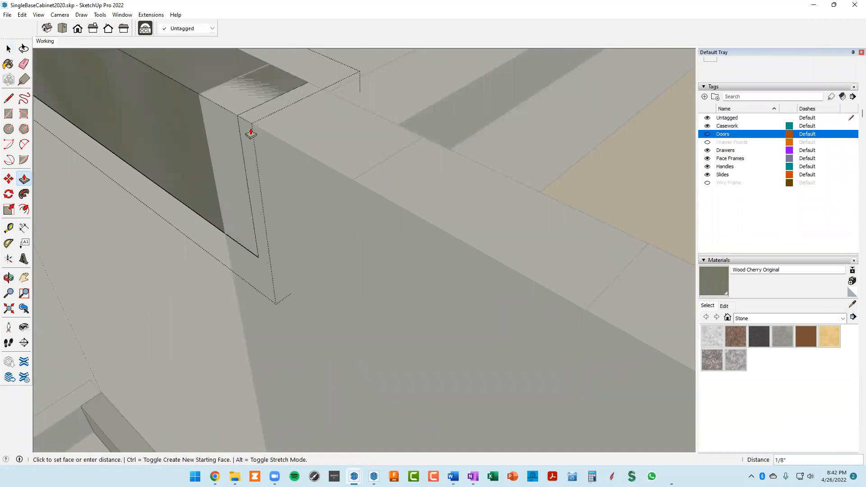
left_click(201, 95)
scroll(235, 164, "down", 2)
scroll(234, 164, "down", 4)
middle_click_drag(234, 174, 325, 204)
scroll(314, 140, "down", 4)
right_click(309, 315)
left_click(323, 321)
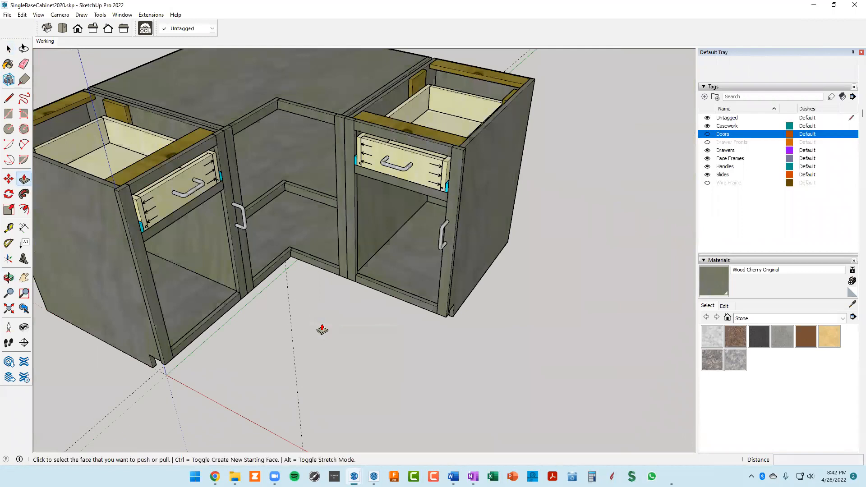
Make the Doors and Drawer Fronts tags visible again.
left_click(707, 135)
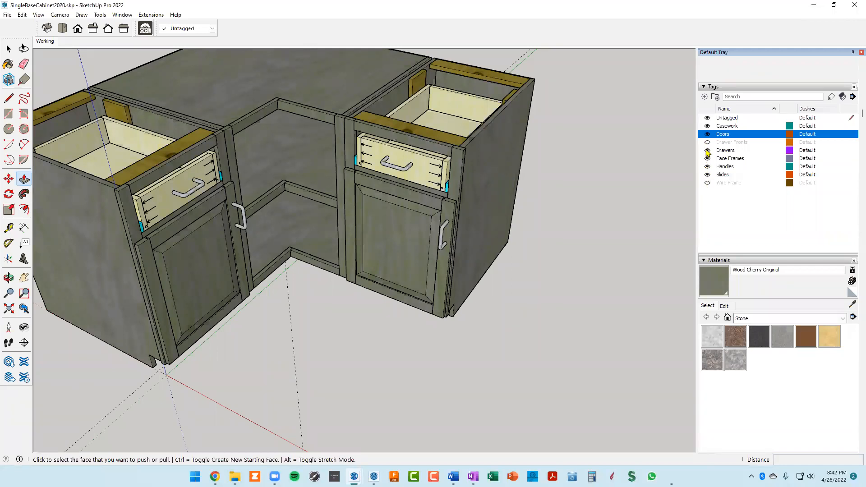
left_click(708, 143)
middle_click_drag(451, 185, 343, 140)
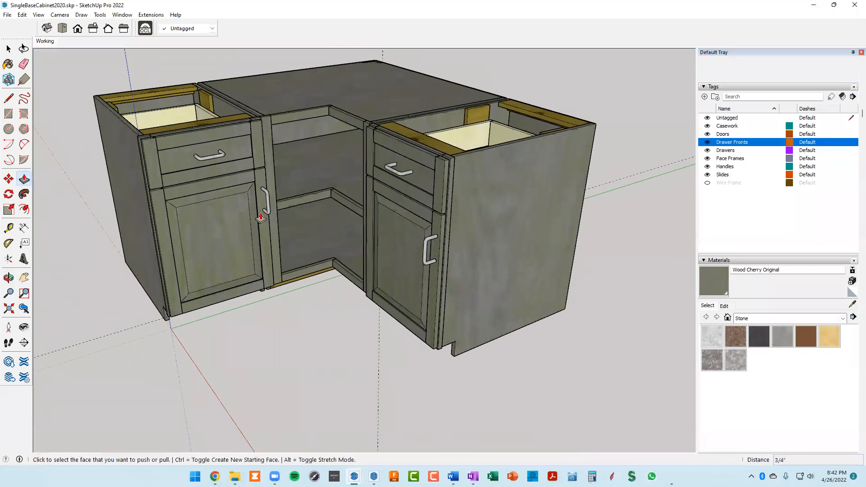
scroll(243, 199, "up", 3)
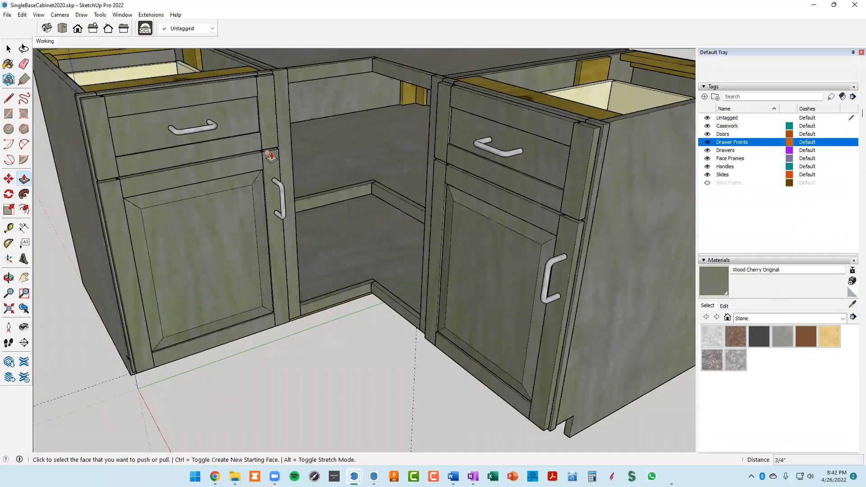
Move the right base cabinet's door handle about 17 3/8" level across the door, centred on the door stile nearest the inner corner.
key("space")
left_click(566, 263)
key("m")
scroll(564, 271, "up", 5)
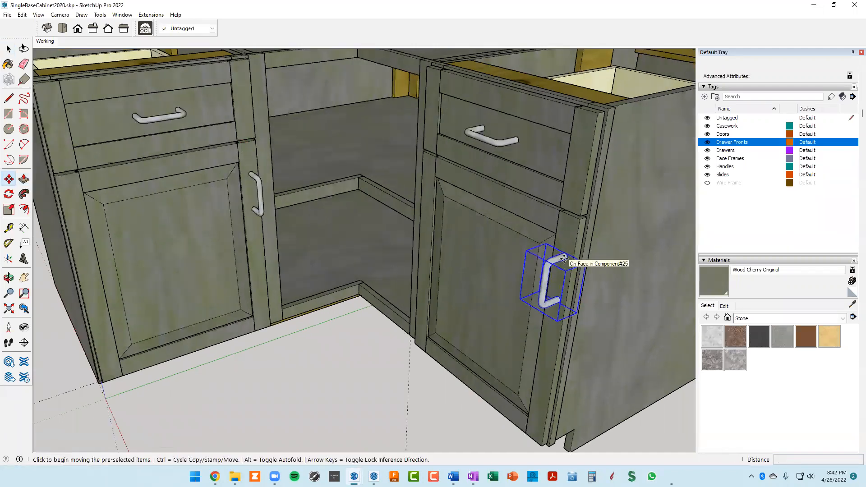
middle_click_drag(601, 272, 613, 259)
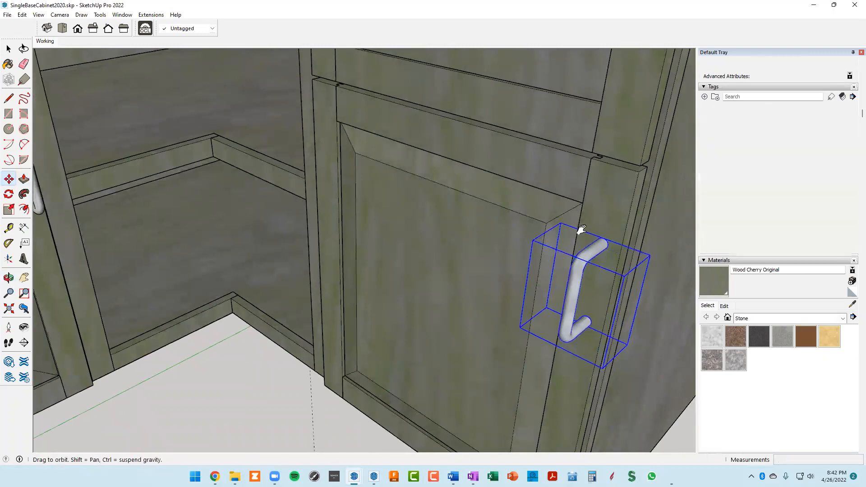
middle_click_drag(580, 231, 536, 267, "shift")
scroll(535, 273, "up", 2)
scroll(536, 273, "up", 2)
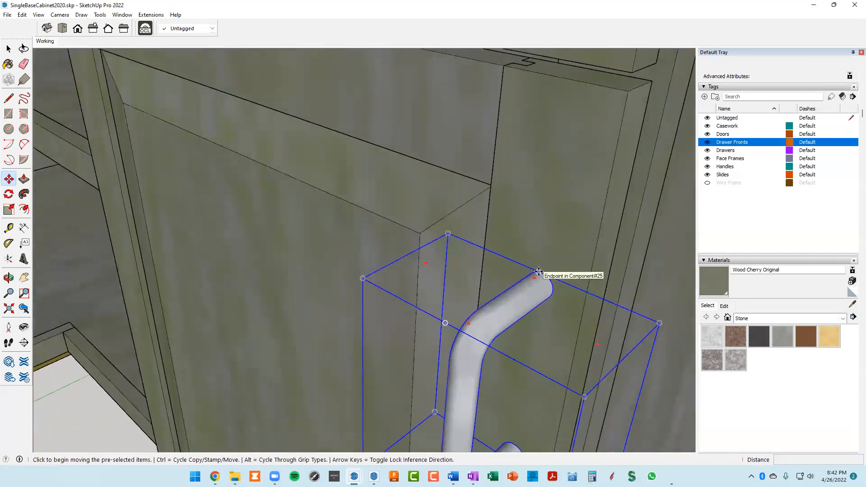
left_click(539, 272)
scroll(469, 231, "down", 3)
middle_click_drag(428, 223, 367, 255, "shift")
middle_click_drag(368, 254, 456, 226)
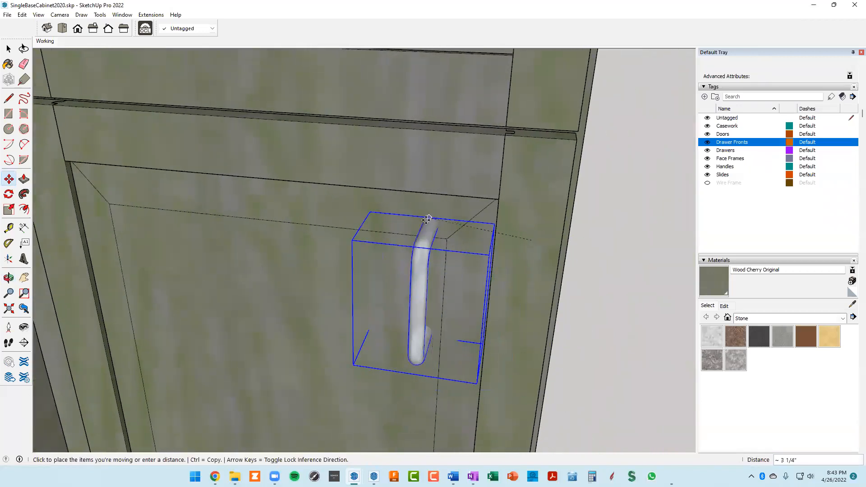
scroll(418, 223, "down", 2)
middle_click_drag(341, 223, 473, 230)
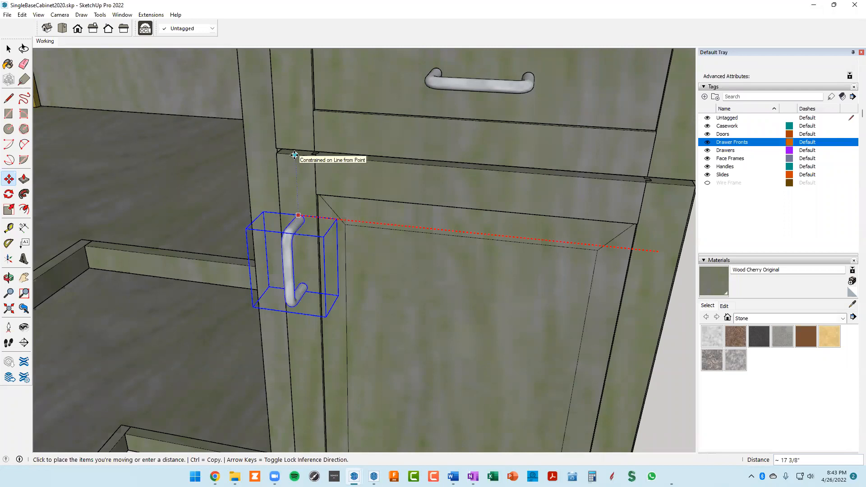
left_click(294, 155)
middle_click_drag(361, 219, 301, 212)
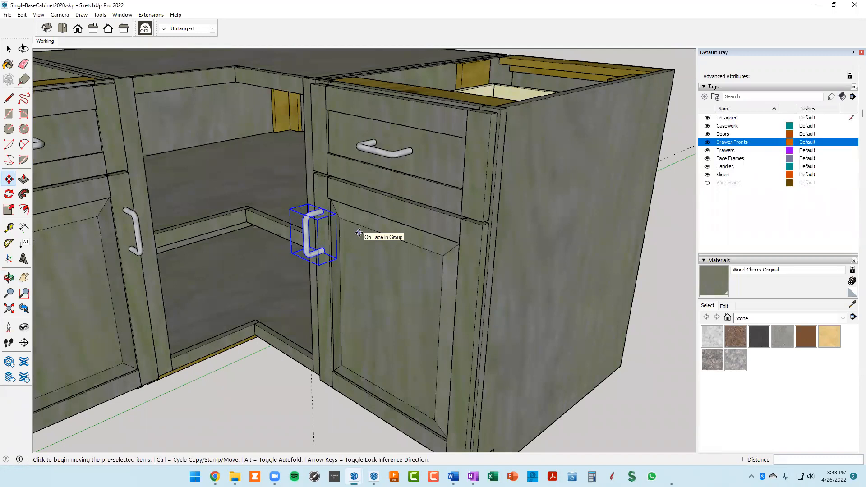
Copy the left base cabinet's door frame and panel, without the handle, along the green axis into the corner opening, against the original door's edge.
middle_click_drag(359, 233, 393, 121)
scroll(285, 152, "up", 7)
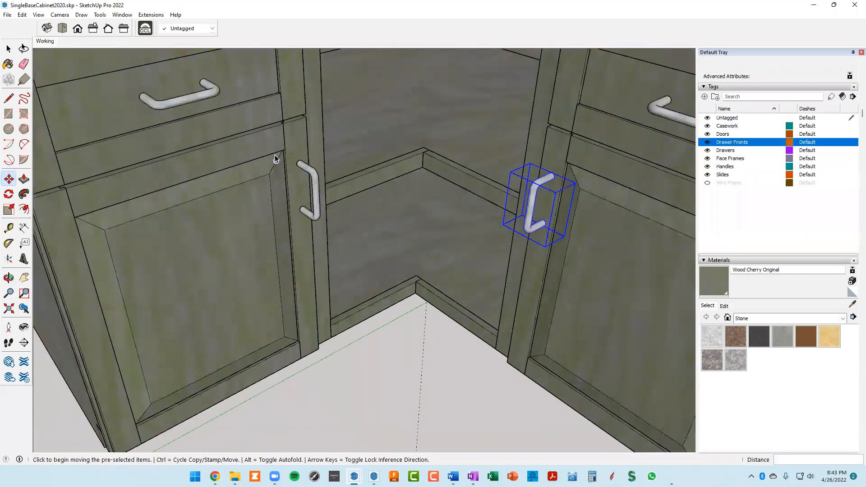
key("space")
scroll(239, 144, "down", 4)
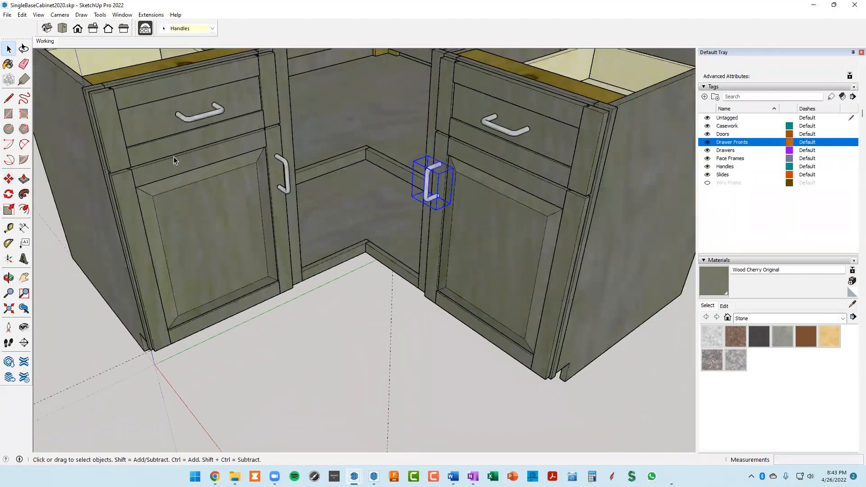
scroll(126, 186, "up", 3)
left_click(125, 186)
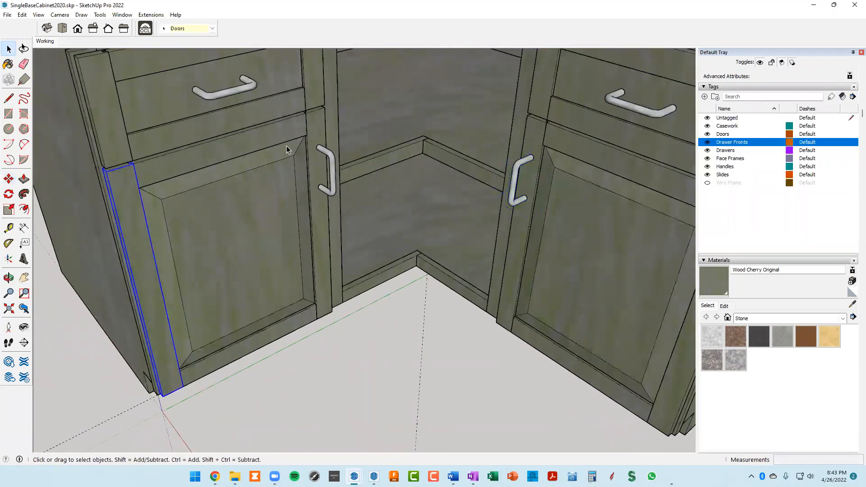
left_click(310, 135, "ctrl")
left_click(267, 138, "ctrl")
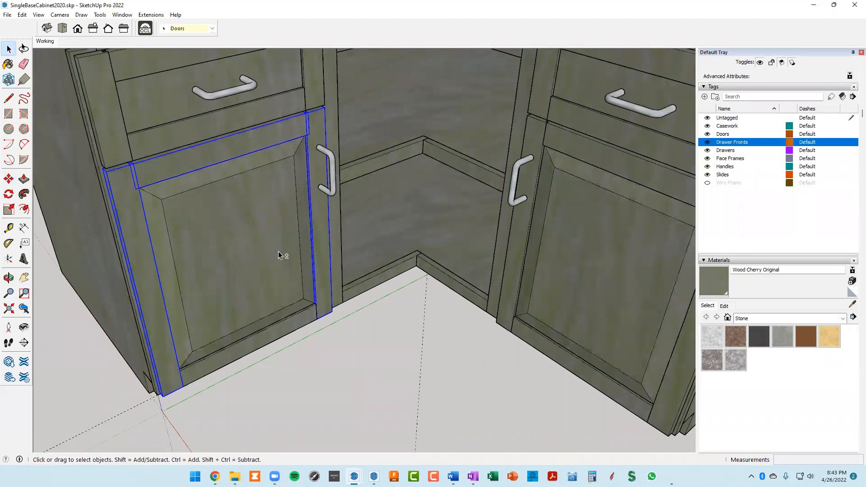
left_click(258, 225, "shift")
scroll(257, 174, "down", 5)
middle_click_drag(271, 188, 235, 235)
key("m")
key("ctrl")
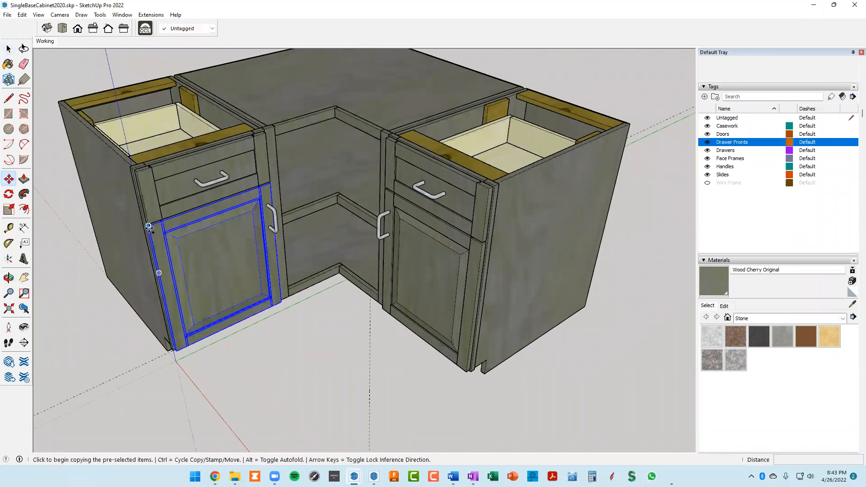
left_click(149, 226)
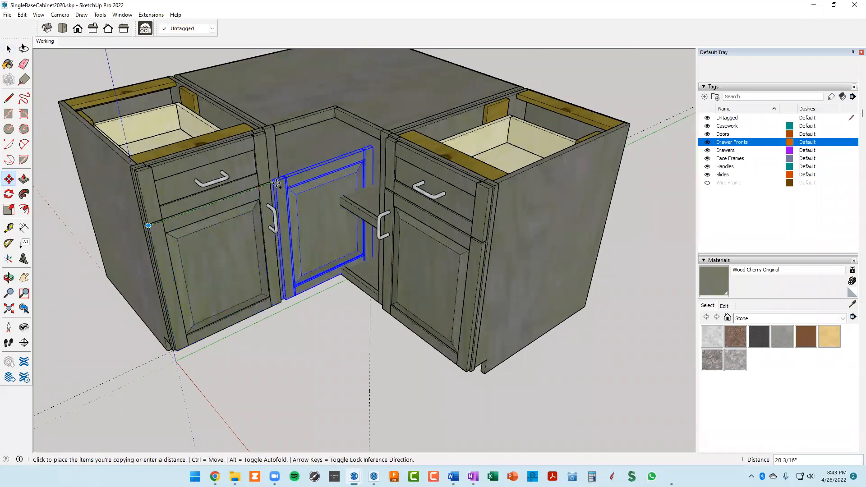
scroll(276, 183, "up", 5)
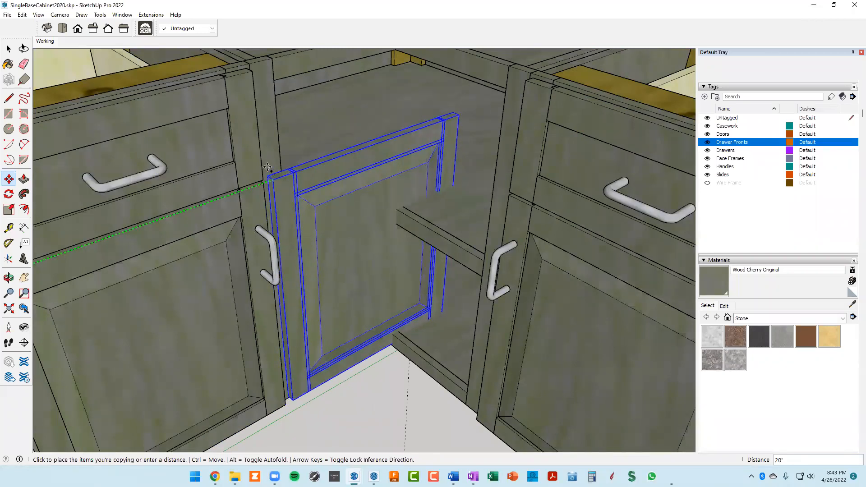
left_click(265, 184)
Move the copied door .5" along the green axis, away from the left base cabinet's door.
middle_click_drag(266, 194, 268, 183)
scroll(268, 183, "up", 4)
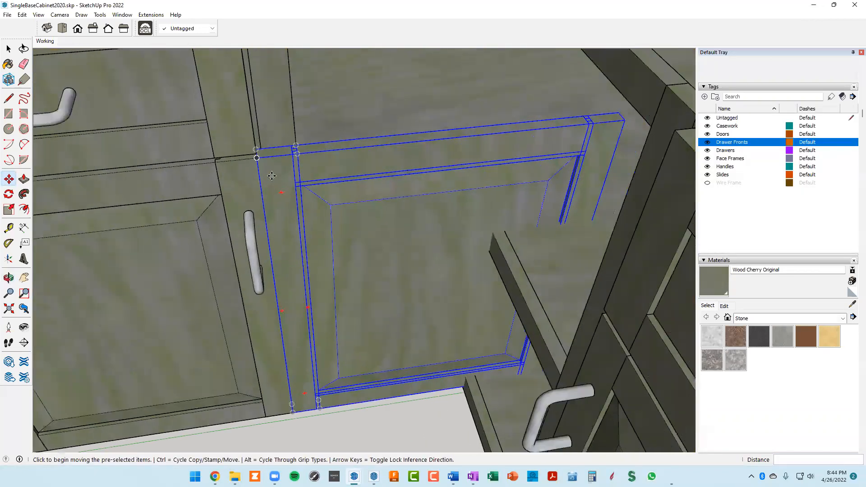
left_click(256, 156)
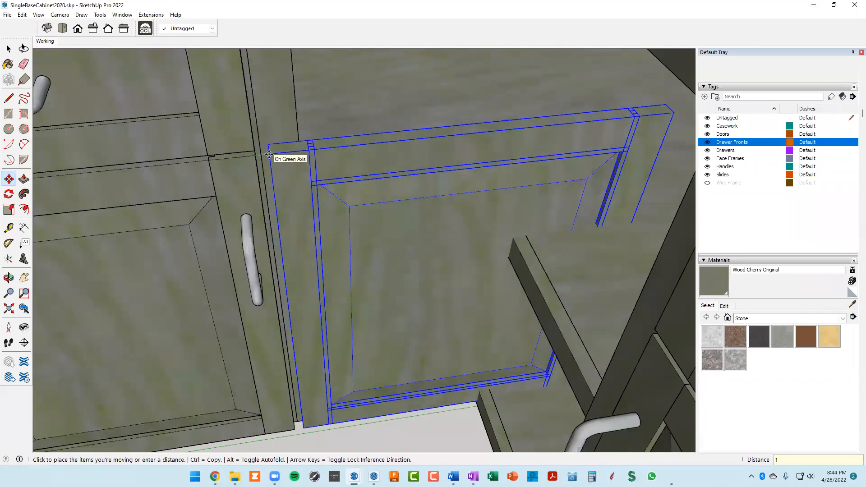
type(".5")
key("Return")
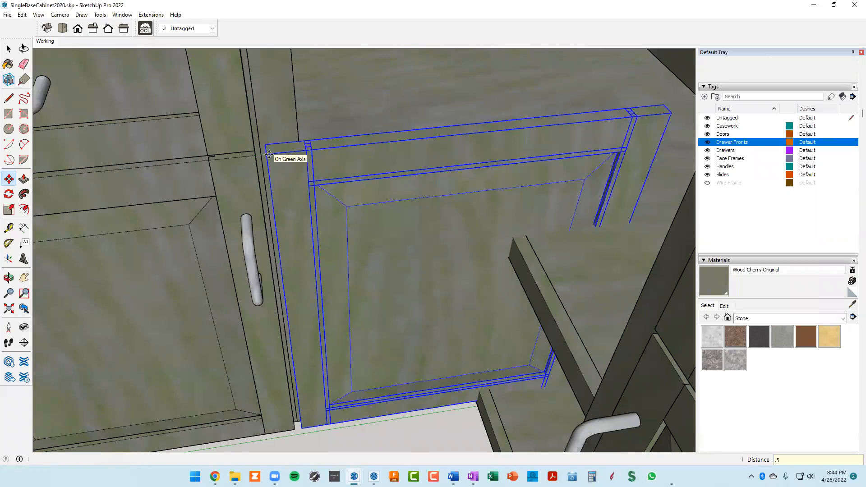
Move the copied door's inner stile about 6 3/4" along the green axis towards the left base cabinet, back to the corner opening's edge.
scroll(290, 167, "down", 4)
middle_click_drag(290, 178, 361, 117)
scroll(361, 118, "up", 3)
scroll(361, 116, "down", 5)
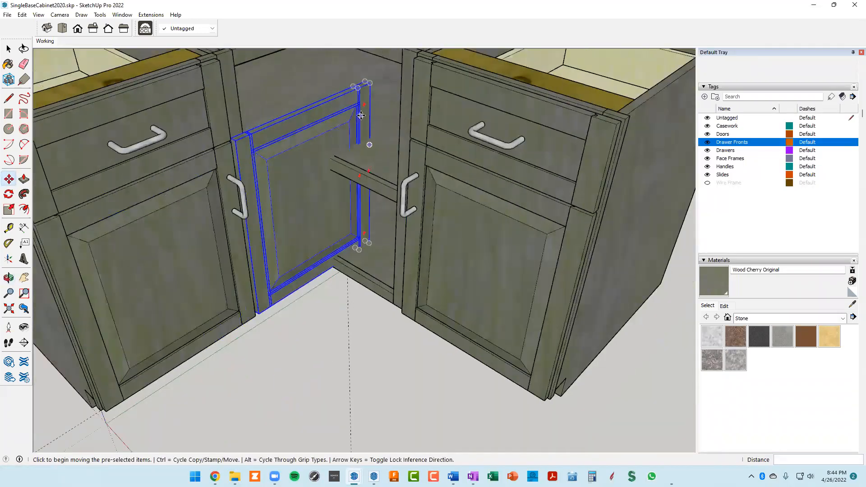
key("space")
left_click(321, 320)
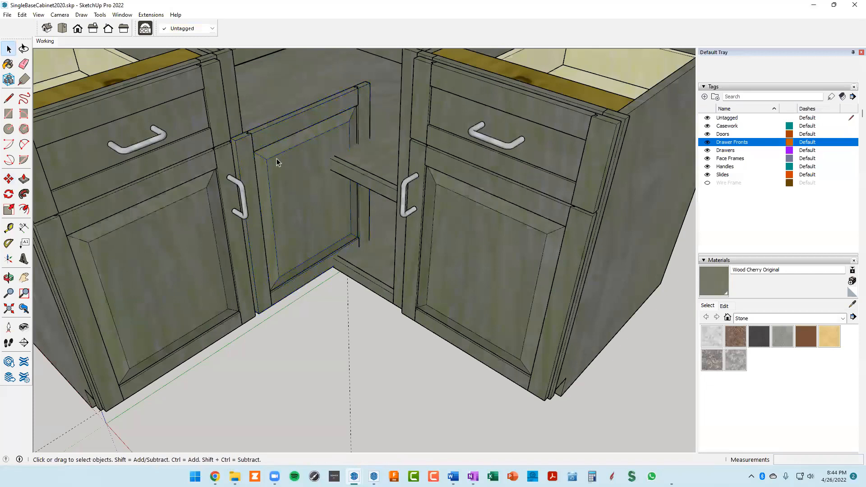
left_click(242, 158)
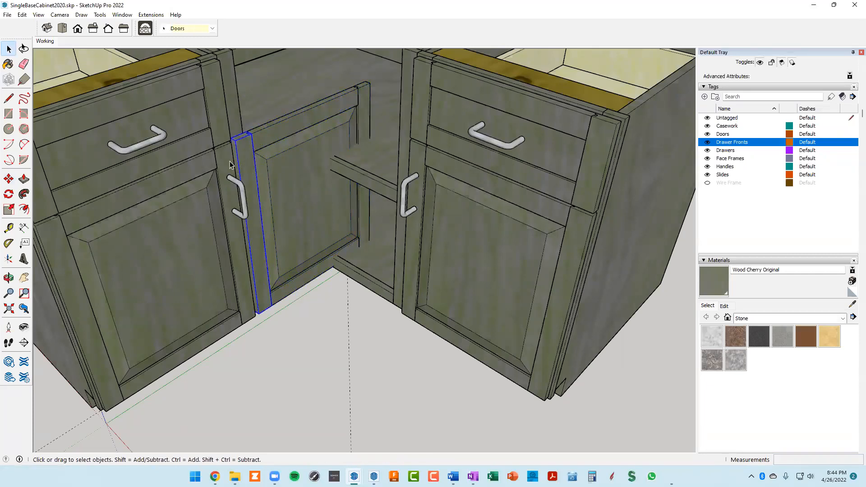
left_click(225, 163)
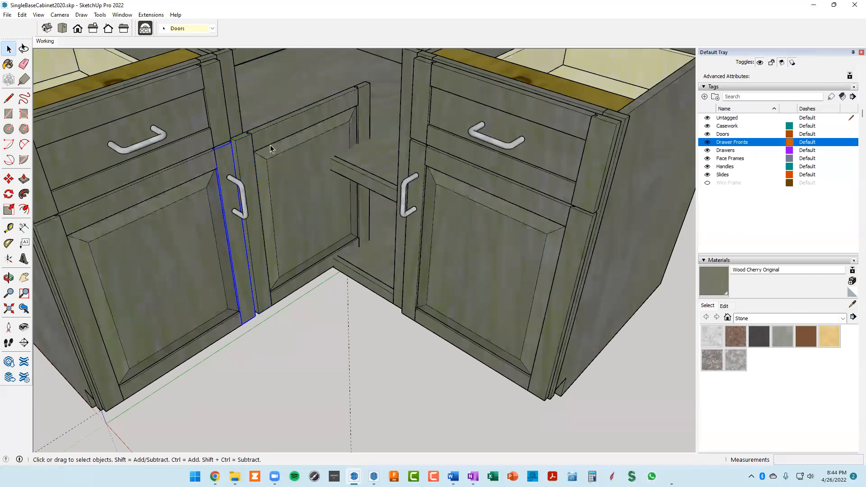
left_click(367, 98)
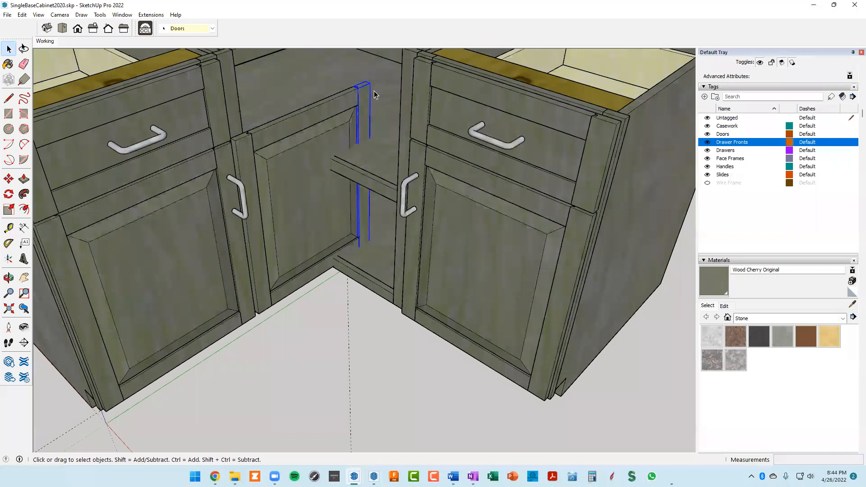
key("m")
scroll(371, 88, "up", 2)
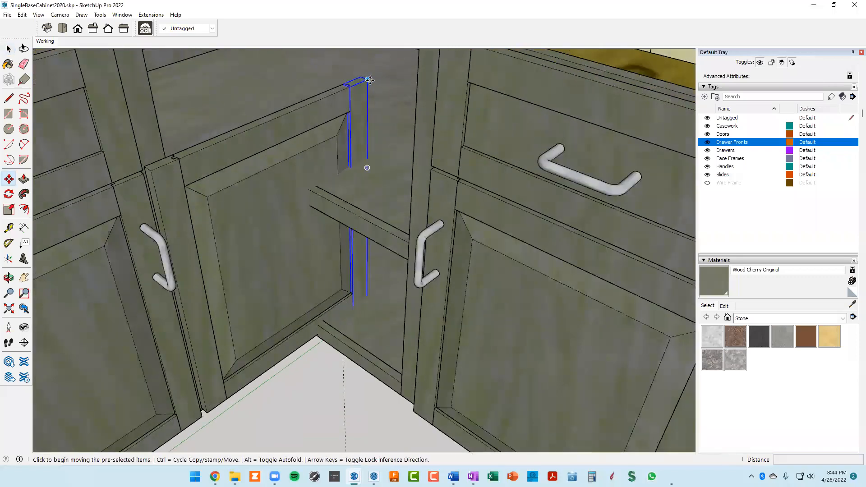
left_click(368, 79)
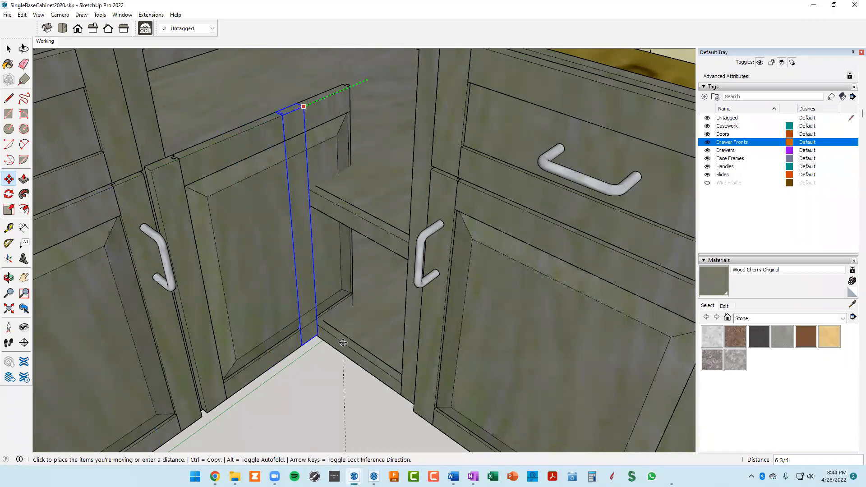
left_click(319, 327)
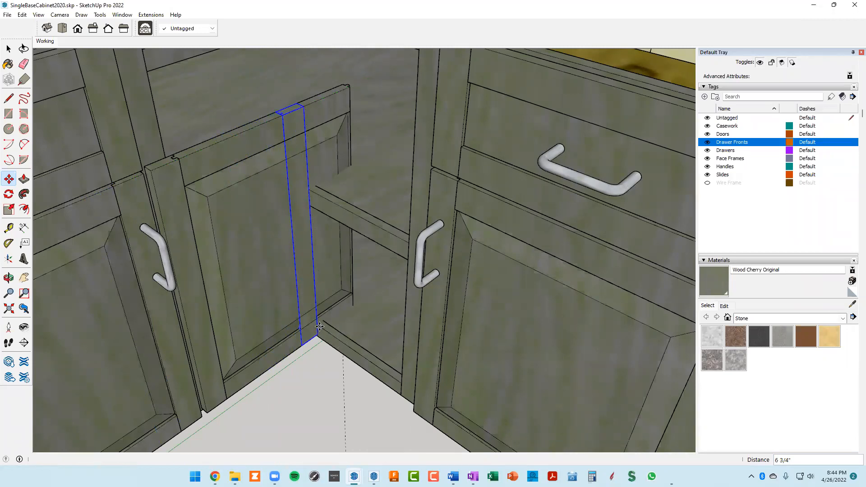
Move the same stile another 1/4" along the green axis, away from the inner corner.
left_click(304, 107)
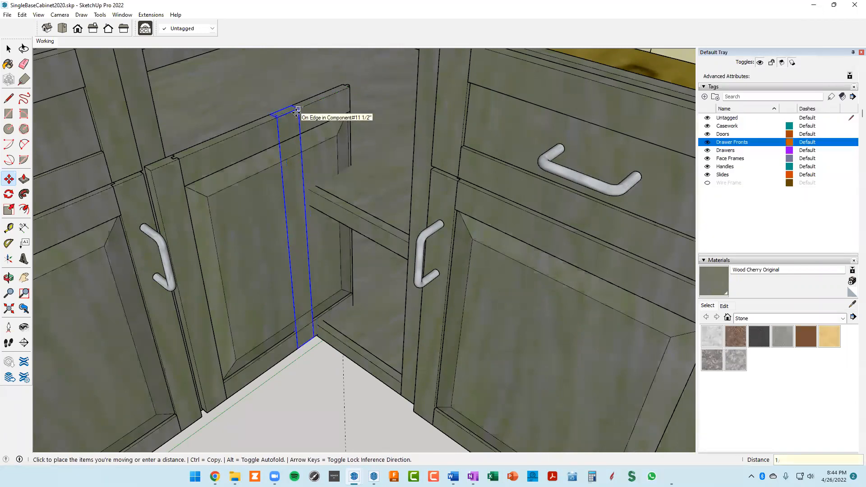
key("Return")
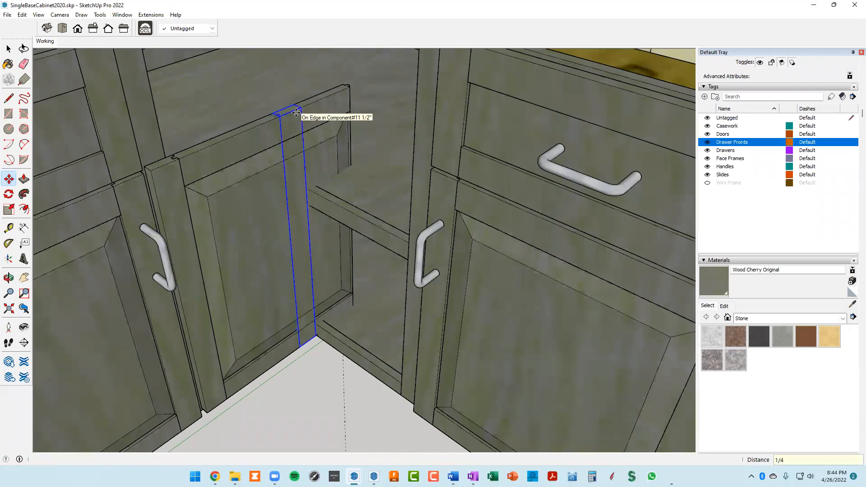
key("space")
Examine the corner door, its shifted stile and the neighbouring base cabinets from several sides.
scroll(310, 141, "up", 2)
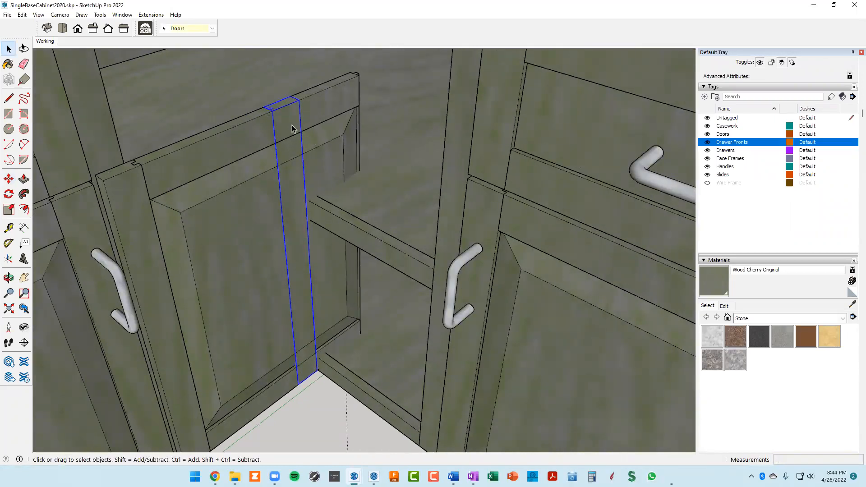
middle_click_drag(299, 120, 349, 87)
scroll(298, 129, "down", 3)
scroll(334, 91, "down", 2)
scroll(343, 99, "down", 2)
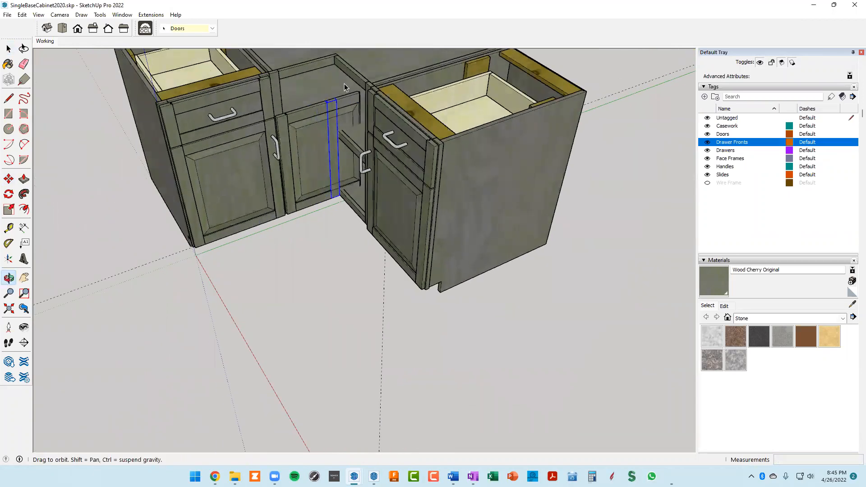
middle_click_drag(343, 128, 294, 238, "shift")
left_click(345, 143)
key("Delete")
middle_click_drag(228, 232, 50, 240)
middle_click_drag(437, 283, 681, 228)
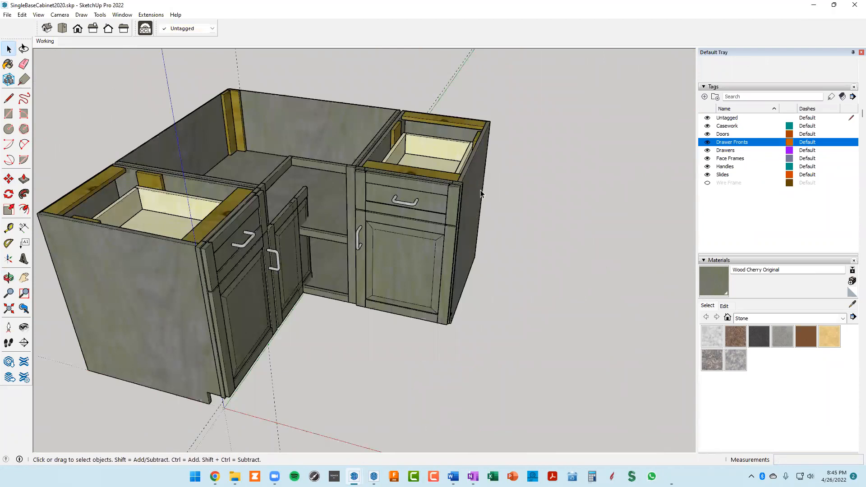
scroll(485, 133, "down", 4)
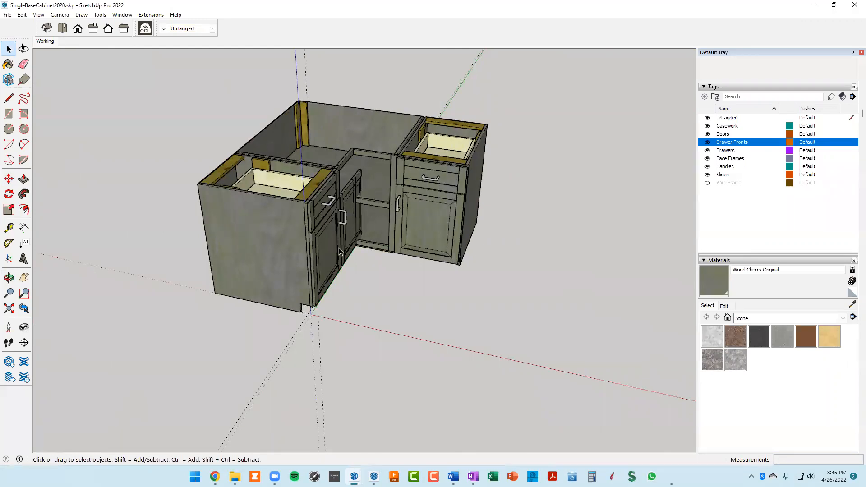
middle_click_drag(320, 223, 396, 200)
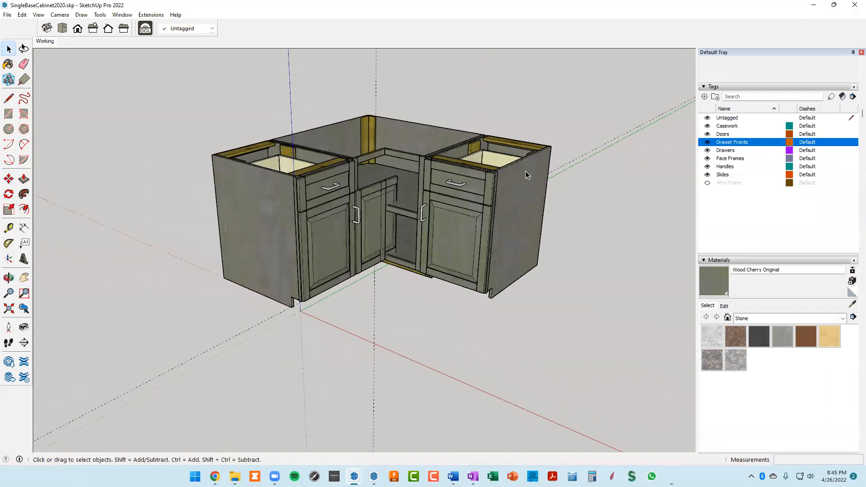
middle_click_drag(499, 196, 398, 201)
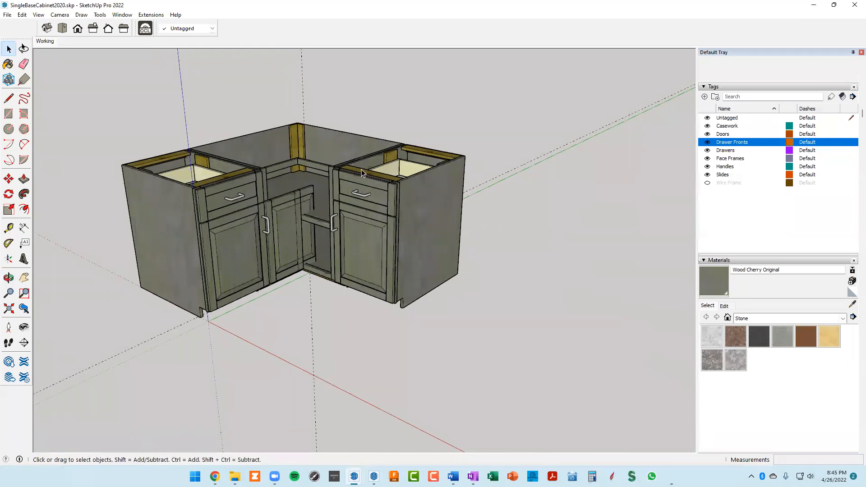
scroll(362, 170, "up", 3)
left_click(450, 251)
left_click(142, 263)
middle_click_drag(322, 228, 411, 175)
scroll(458, 180, "down", 3)
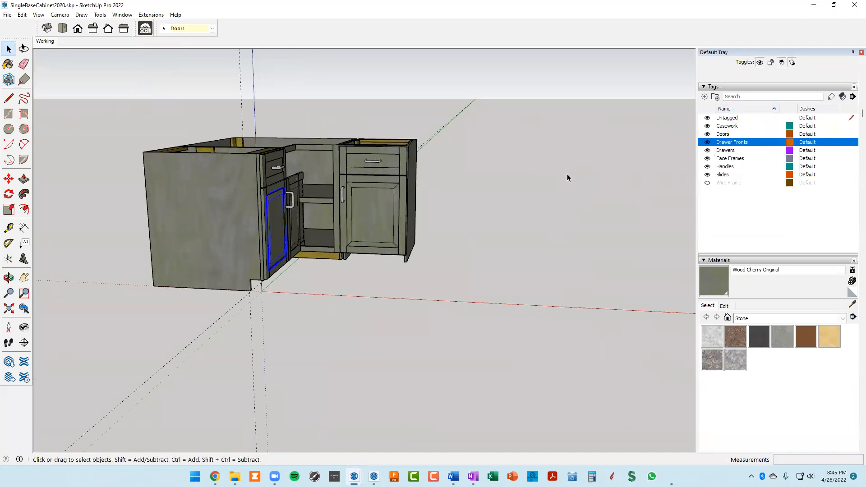
middle_click_drag(307, 179, 432, 257)
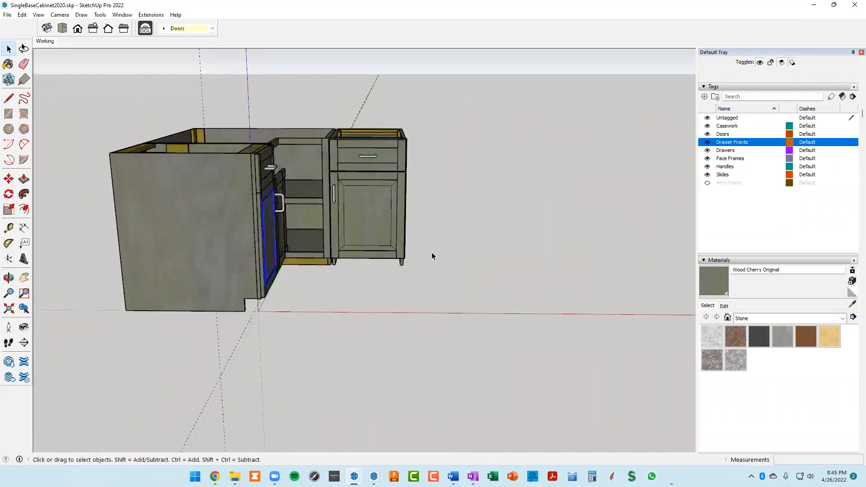
left_click_drag(460, 291, 433, 138)
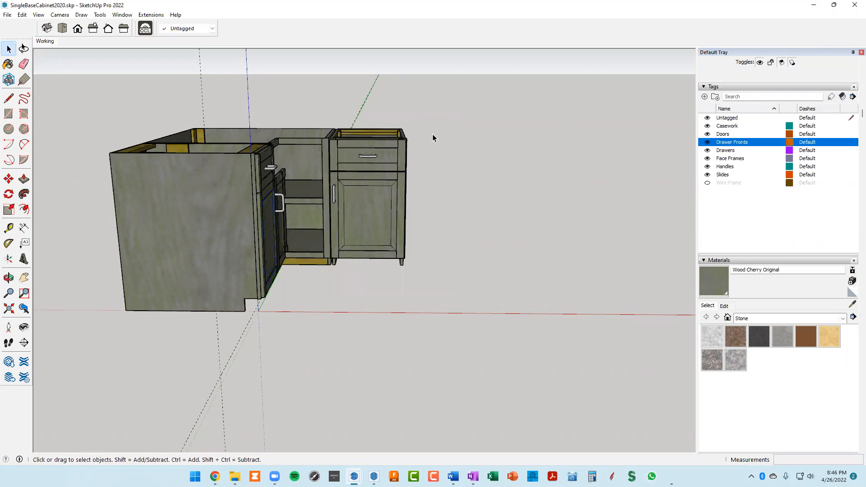
Show the model in the Front standard view with parallel projection.
scroll(419, 147, "up", 2)
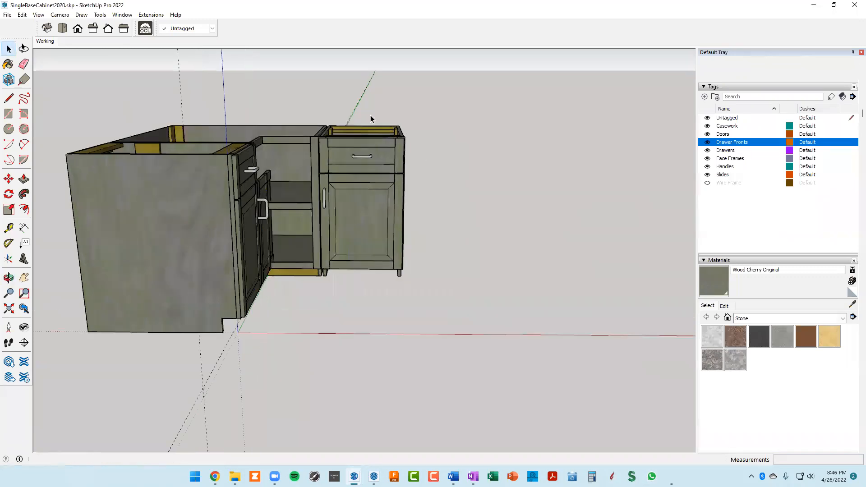
left_click(78, 30)
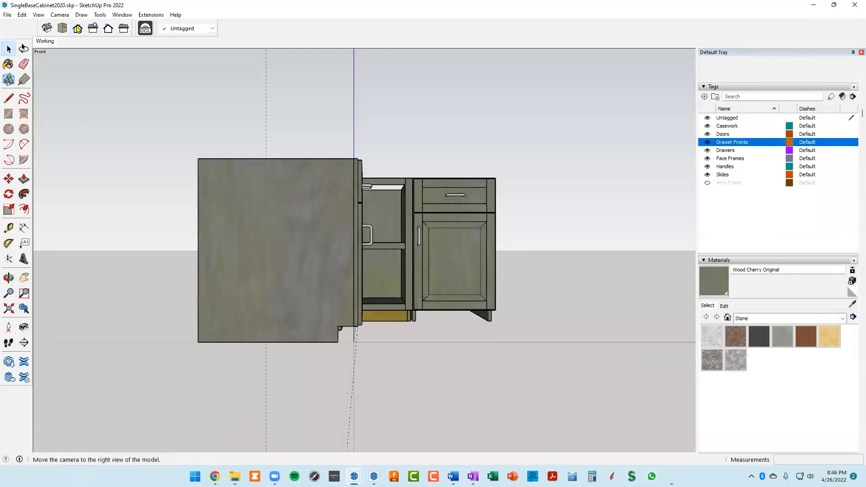
left_click(60, 14)
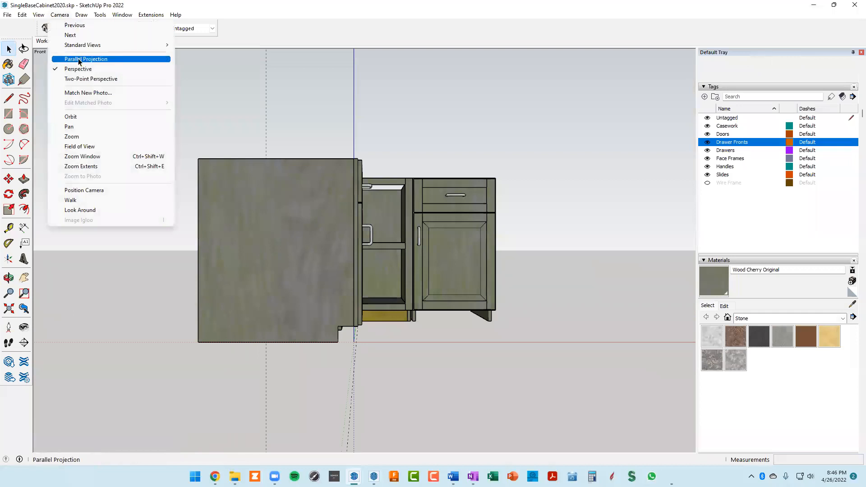
left_click(79, 59)
middle_click_drag(538, 184, 455, 166)
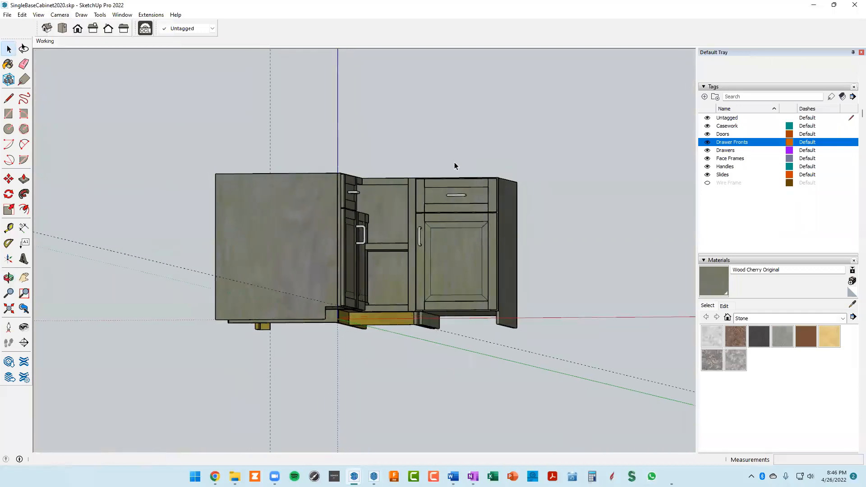
left_click(24, 309)
middle_click_drag(537, 244, 395, 255, "shift")
scroll(251, 202, "up", 5)
scroll(250, 197, "up", 1)
scroll(251, 197, "down", 3)
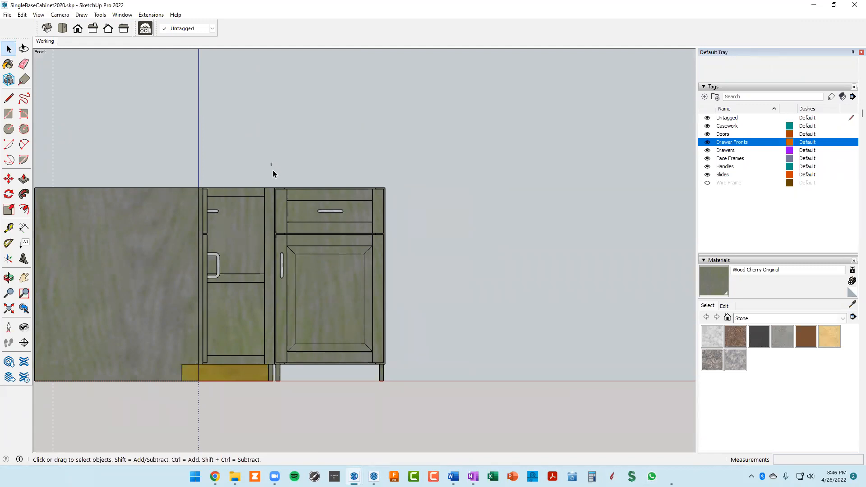
Select all parts of the right base cabinet, including its drawer and handles, and make them one group.
left_click_drag(295, 202, 407, 392)
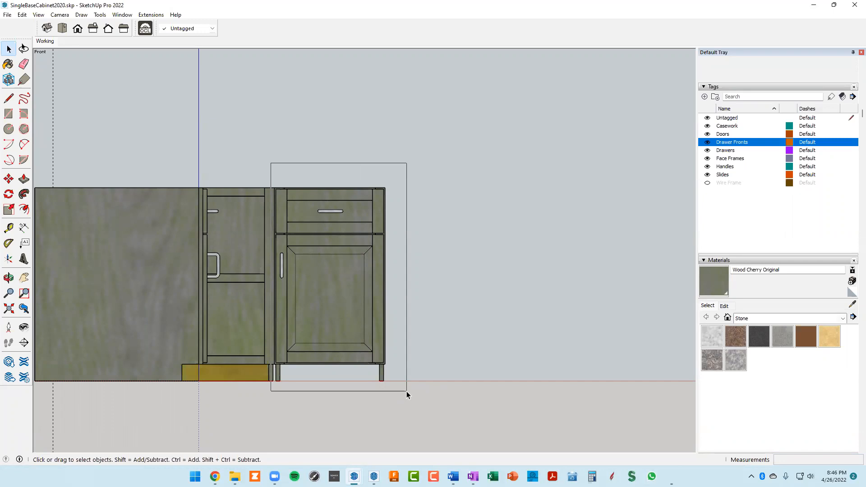
left_click_drag(407, 391, 405, 391)
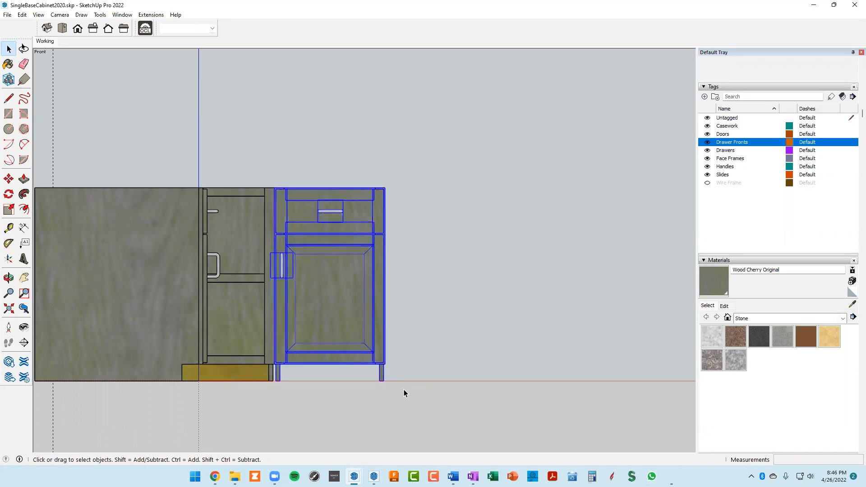
middle_click_drag(359, 167, 43, 154)
middle_click_drag(498, 312, 482, 326)
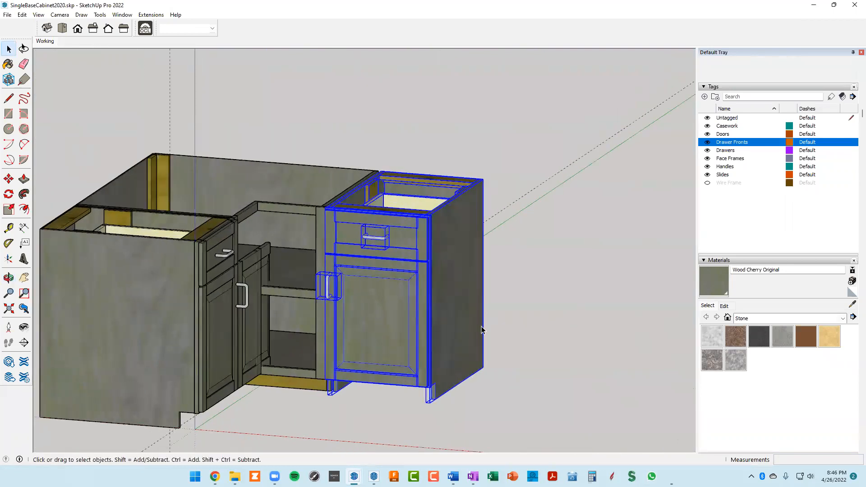
right_click(383, 287)
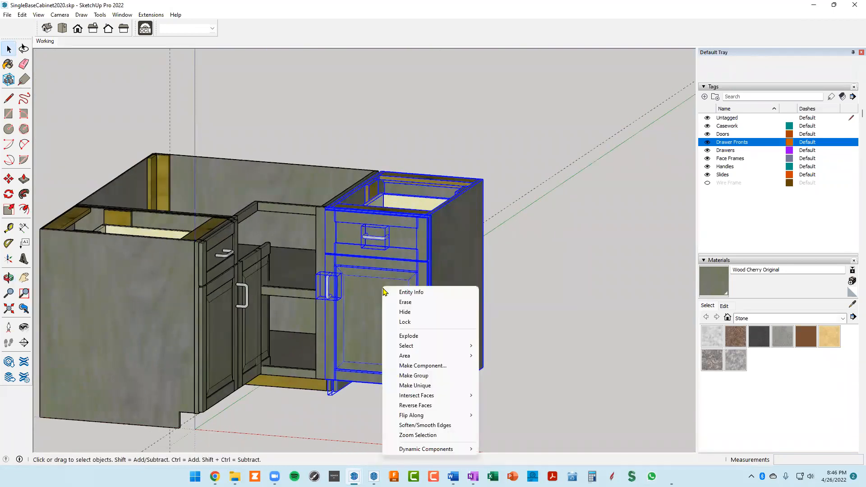
left_click(418, 377)
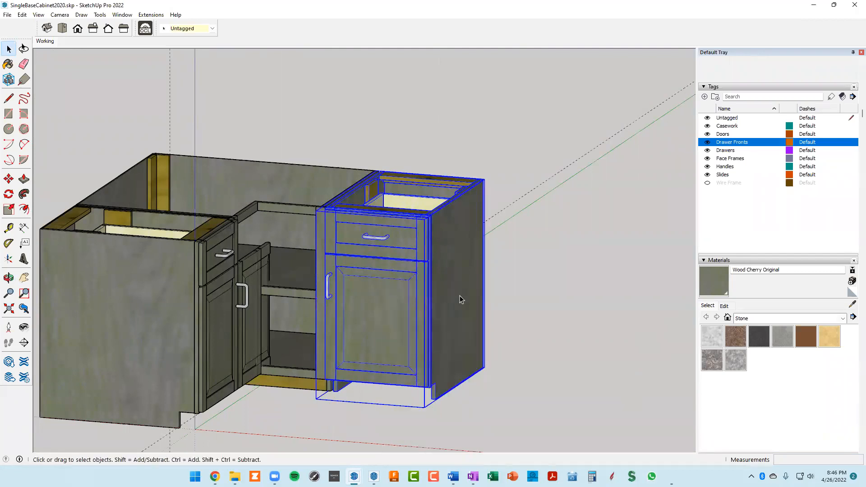
scroll(461, 285, "down", 2)
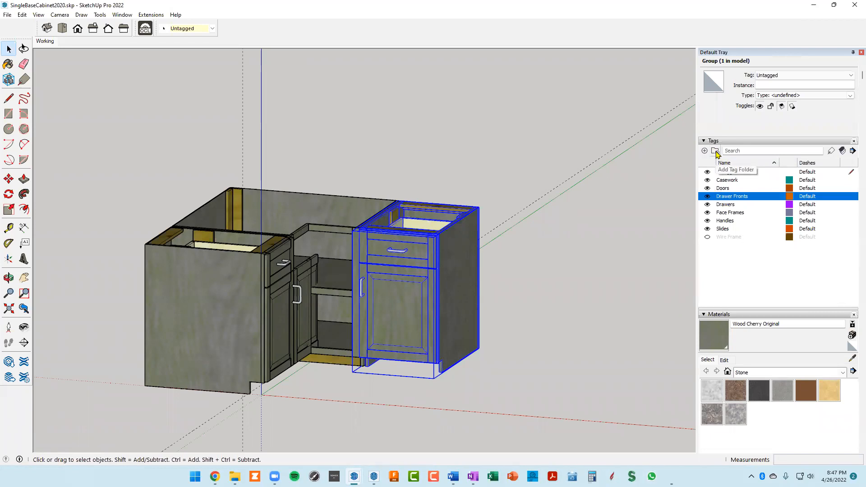
left_click(716, 152)
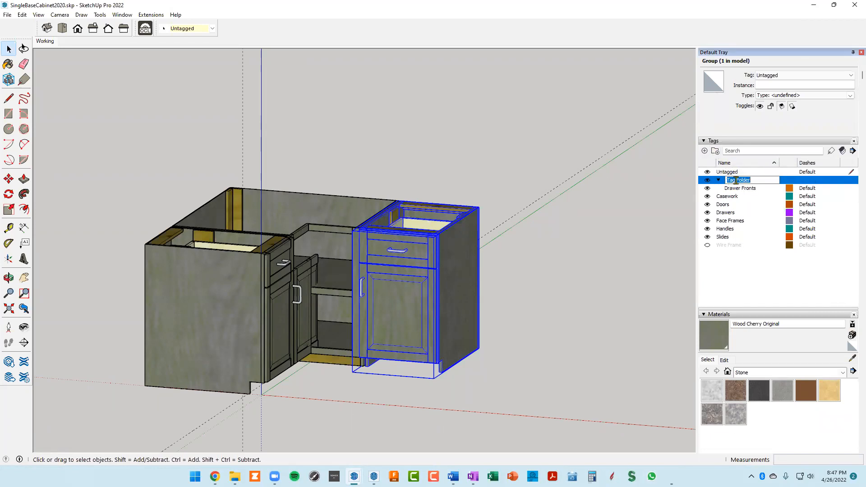
type("Cabinets")
key("Return")
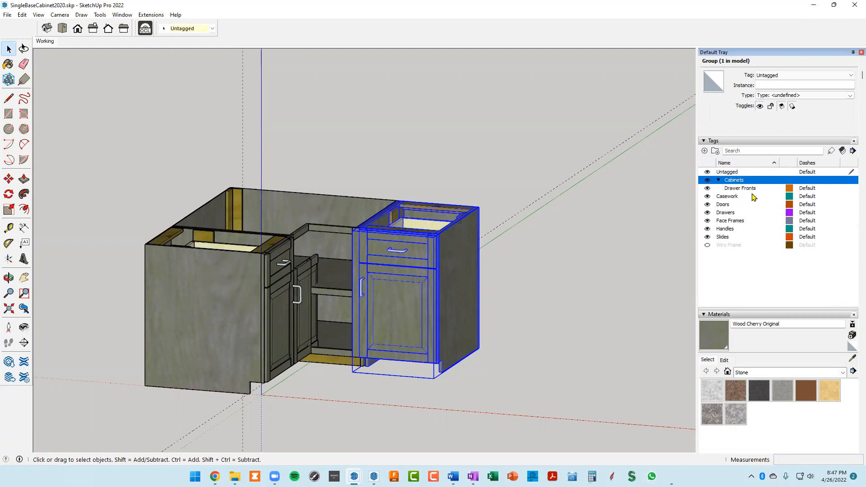
key("Delete")
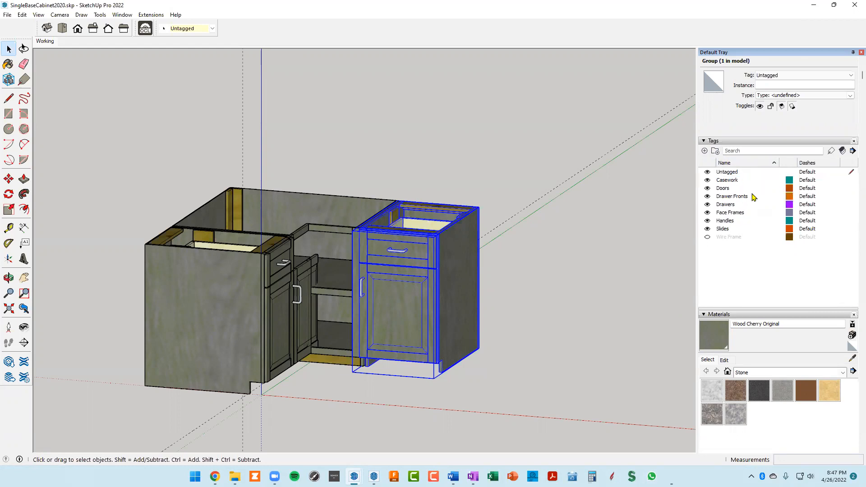
Create a tag folder named Cabinets.
left_click(728, 173)
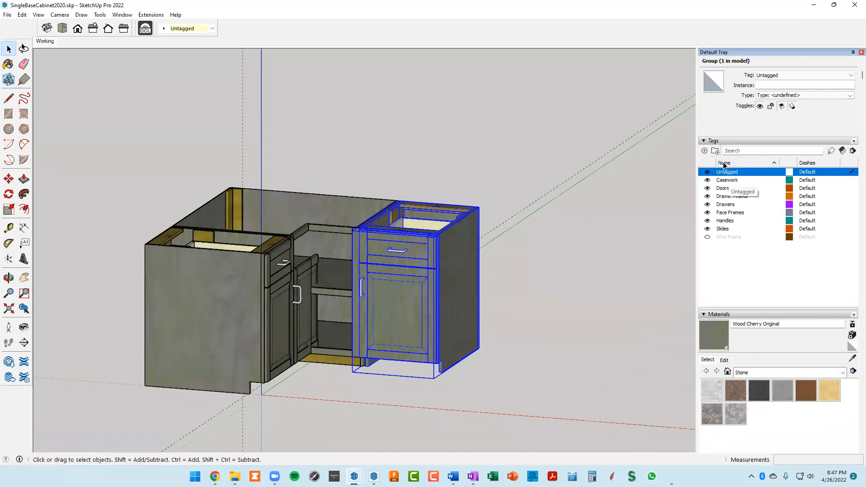
left_click(717, 152)
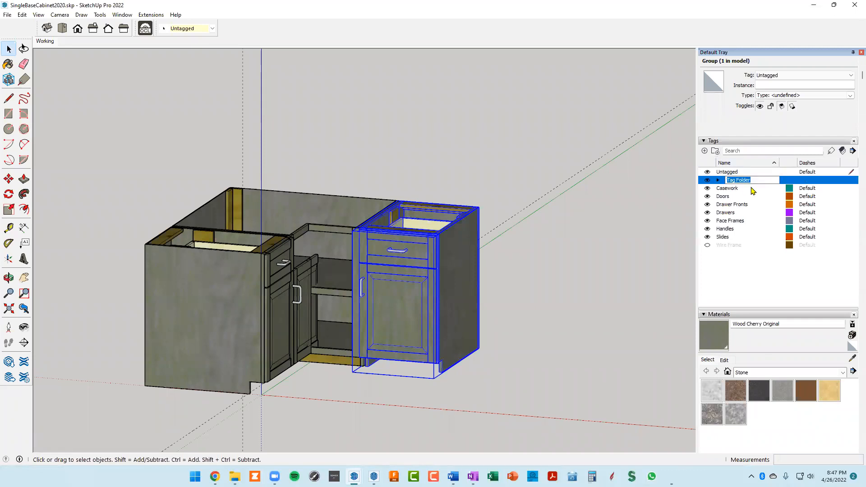
type("Cabinets")
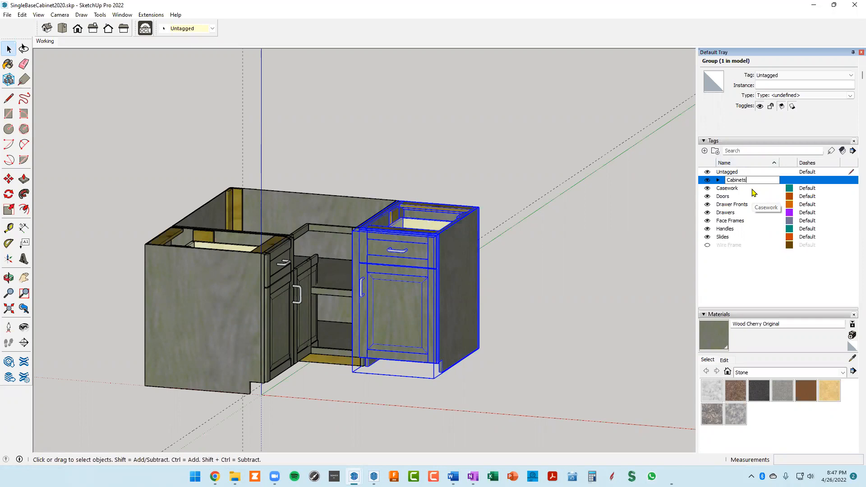
key("Return")
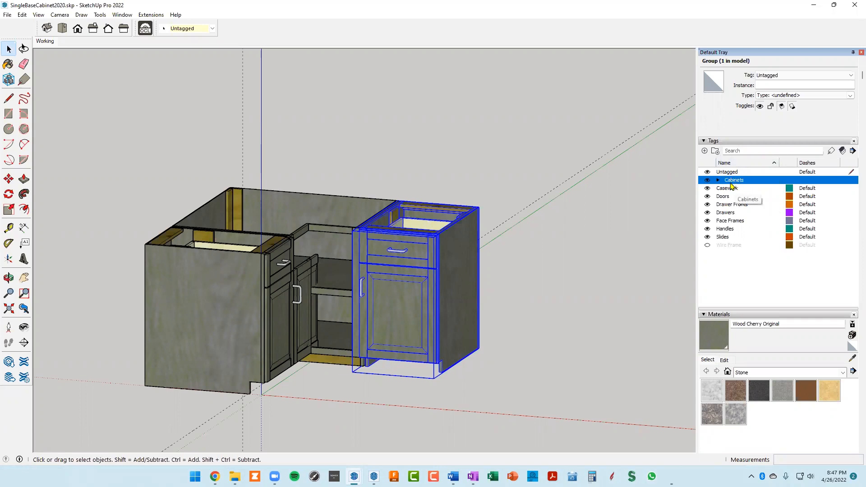
Add two tags named Right Cab and Left Cab inside the Cabinets tag folder.
left_click(705, 151)
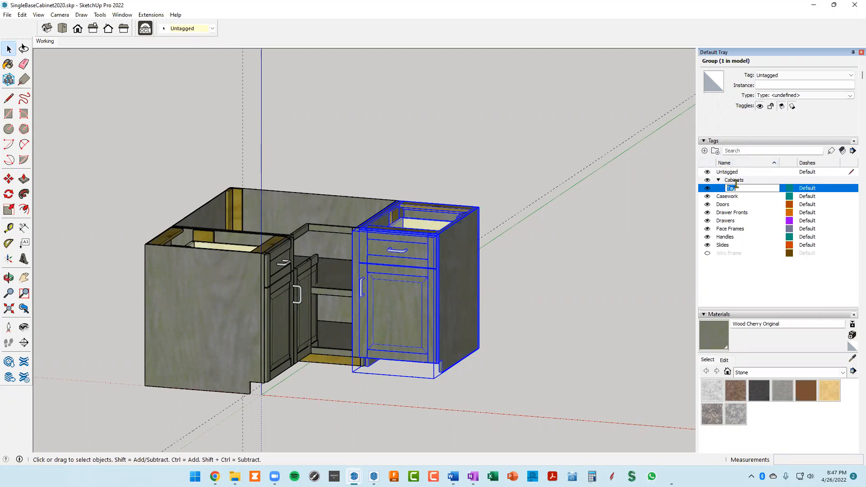
type("Right Cab")
key("Return")
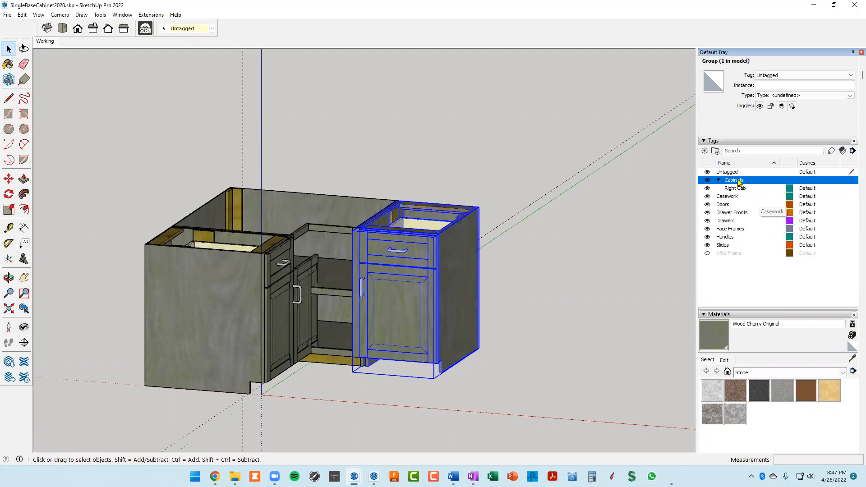
left_click(705, 150)
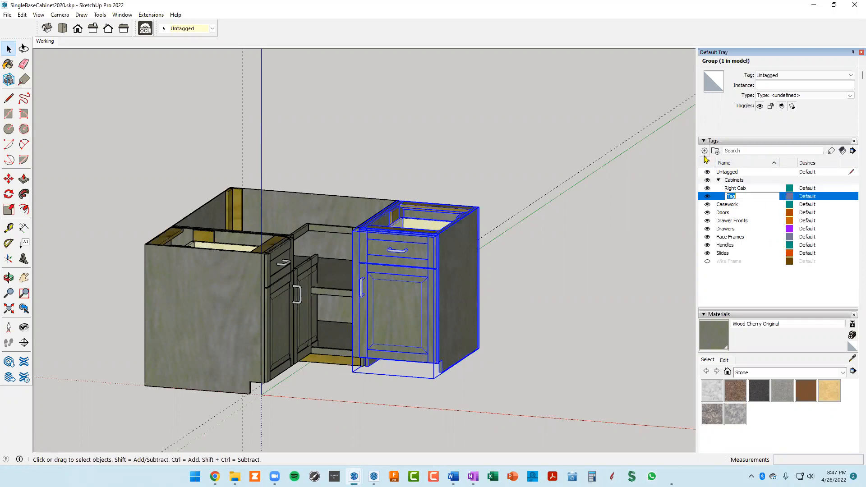
type("Keft Cab")
key("Return")
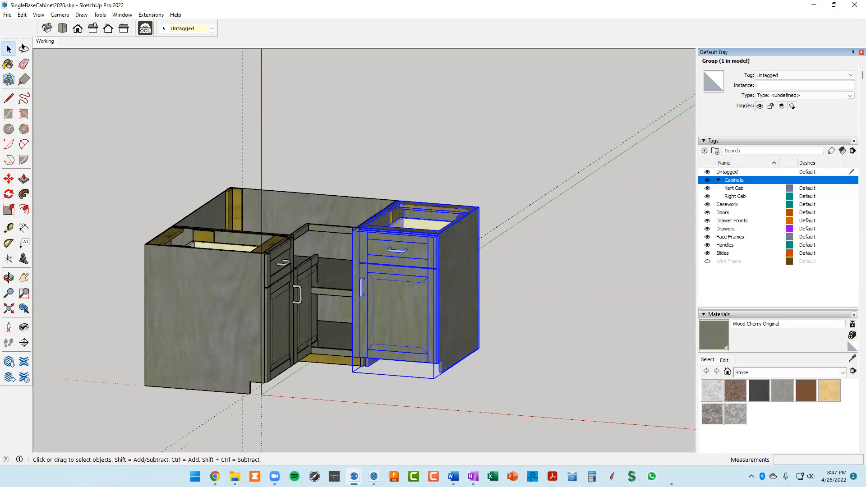
double_click(731, 188)
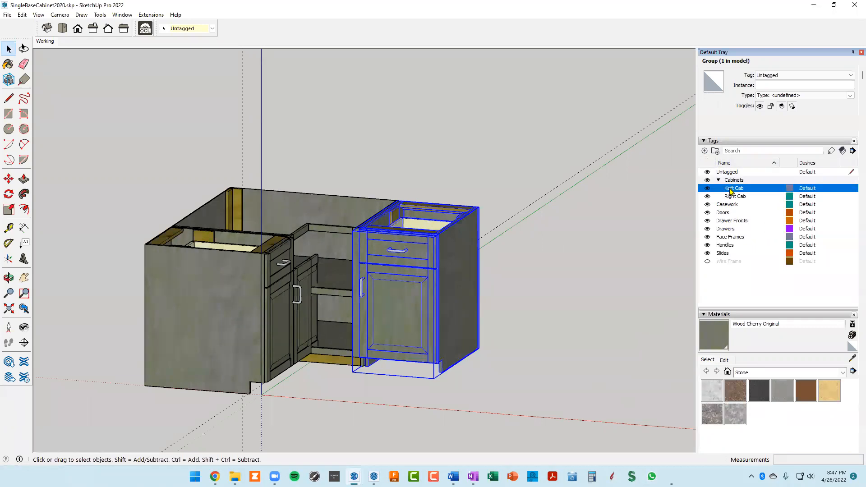
type("L")
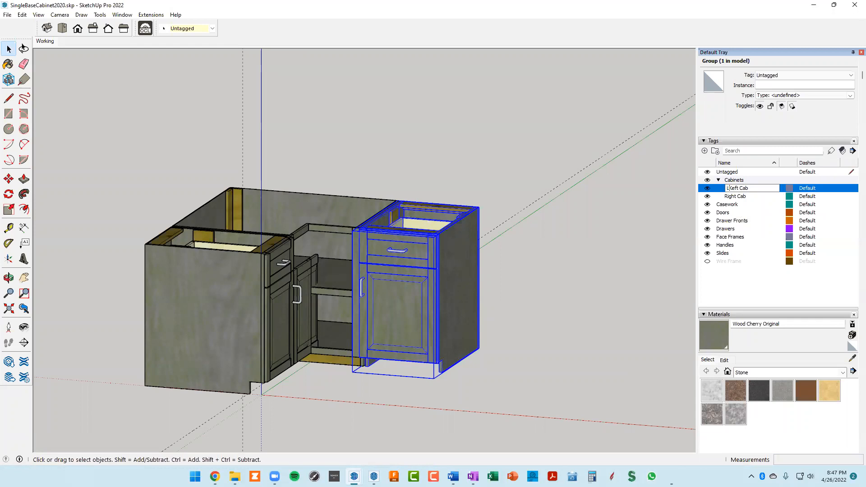
key("Return")
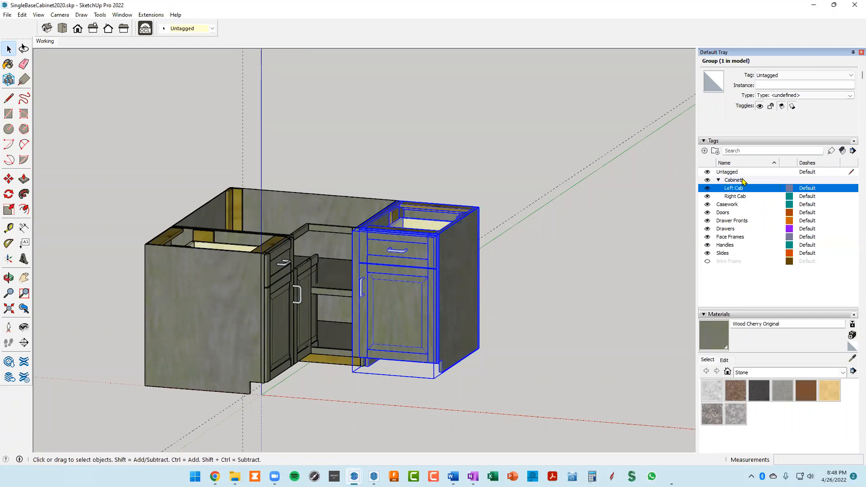
Add a third tag named Center Cab to the Cabinets folder.
left_click(707, 154)
type("Ce")
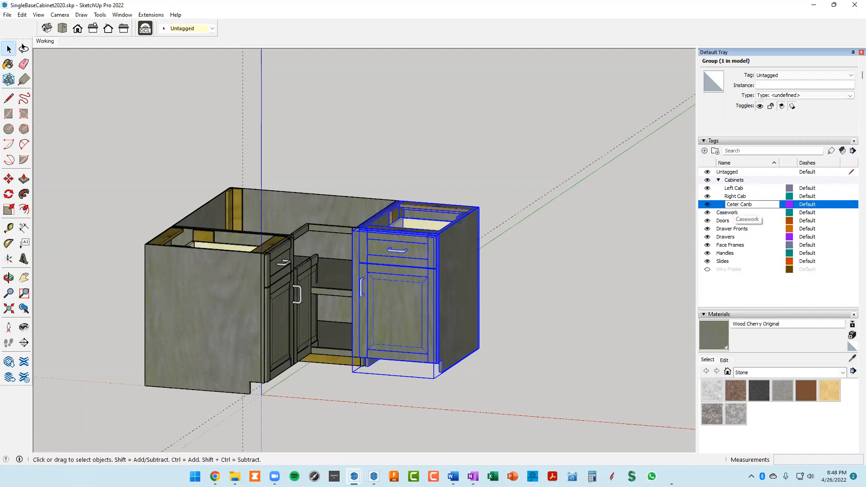
type("n")
key("Right")
key("Right")
key("Return")
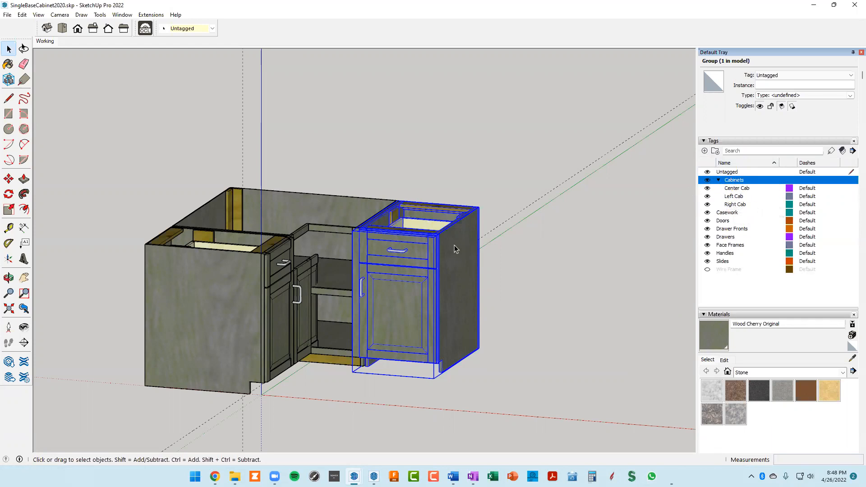
Assign the Right Cab tag to the right base cabinet group and test it by hiding and showing that tag.
scroll(443, 258, "up", 3)
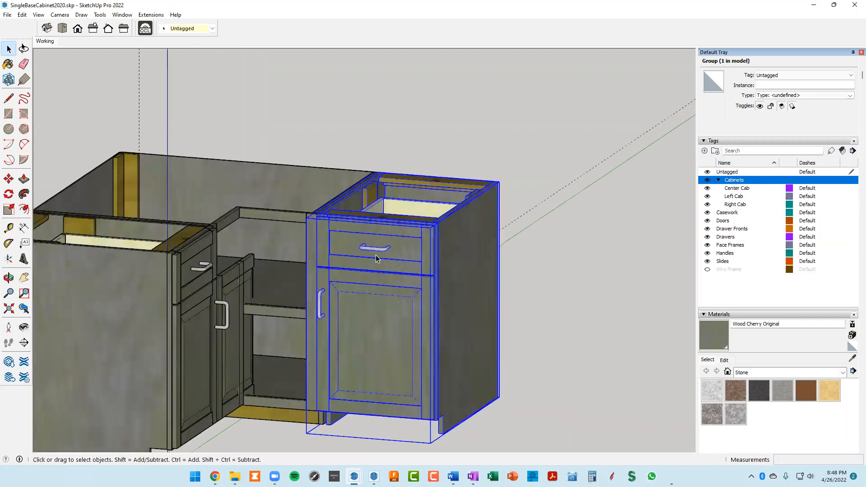
scroll(406, 235, "down", 2)
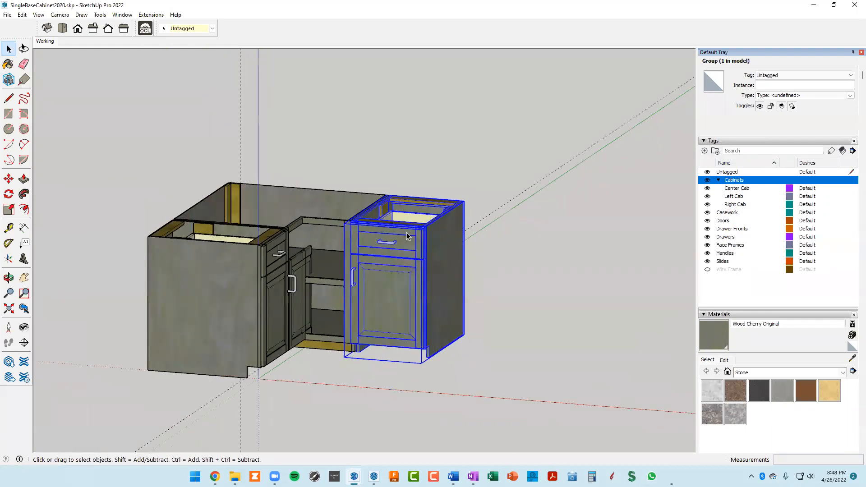
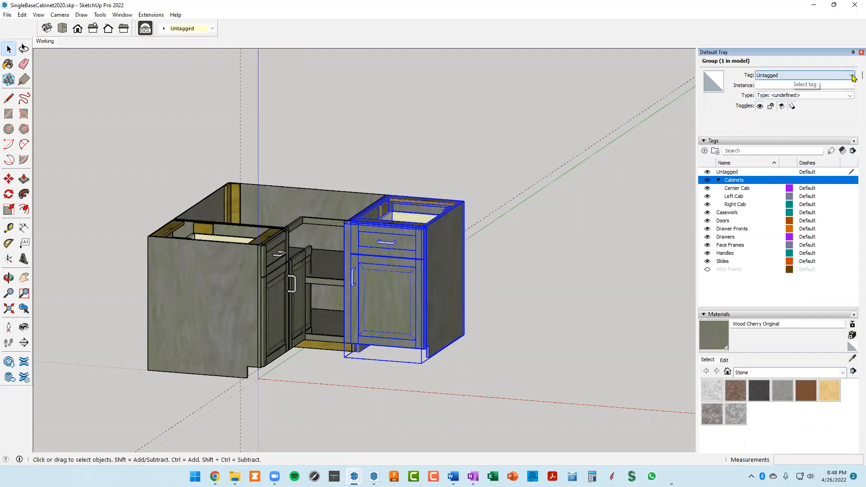
left_click(582, 286)
left_click(449, 262)
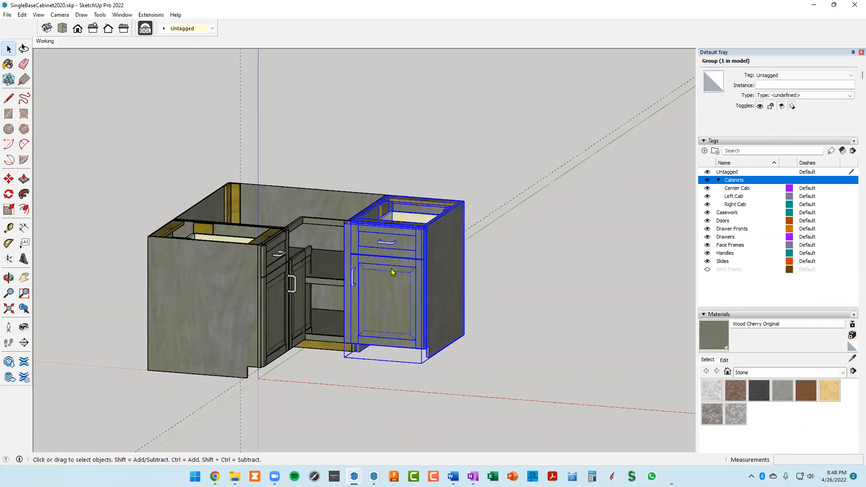
left_click(559, 291)
left_click(439, 267)
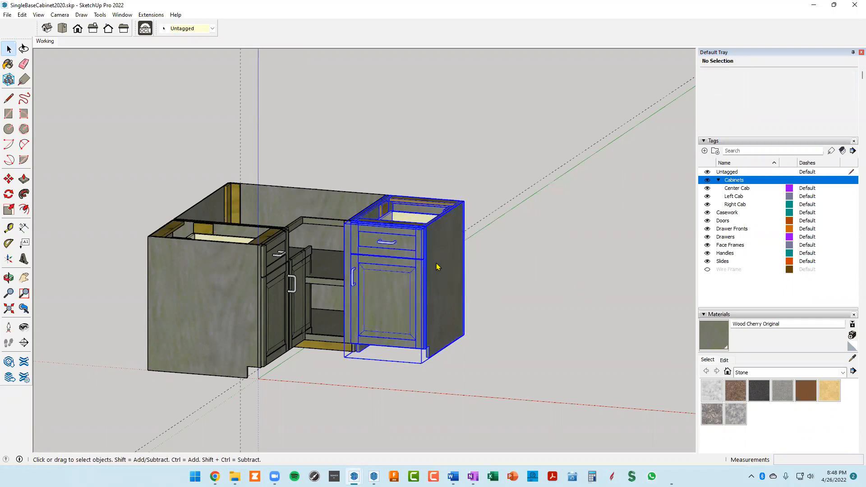
left_click(817, 75)
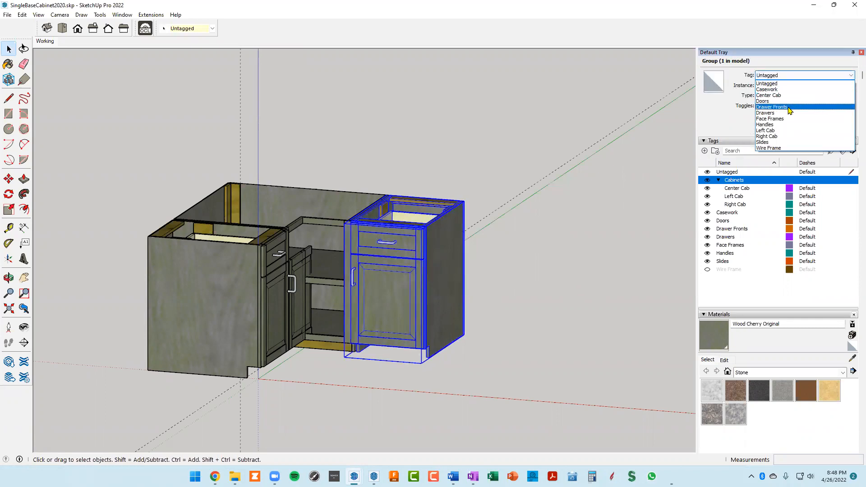
left_click(779, 137)
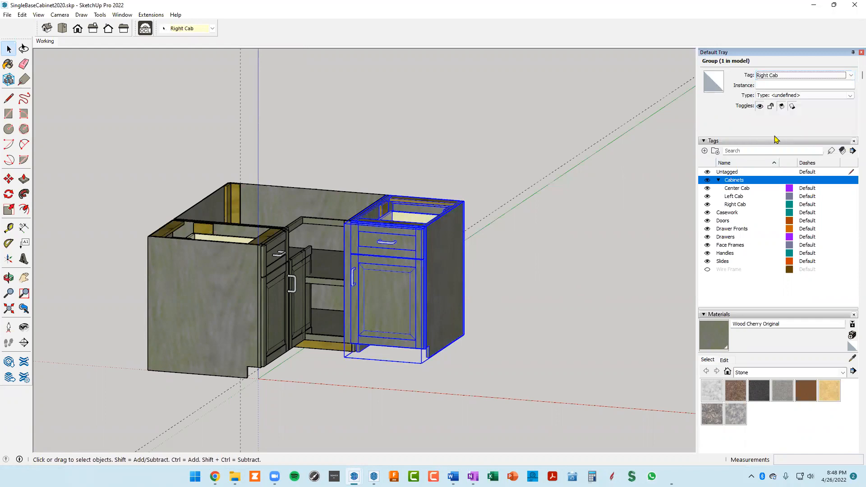
left_click(658, 189)
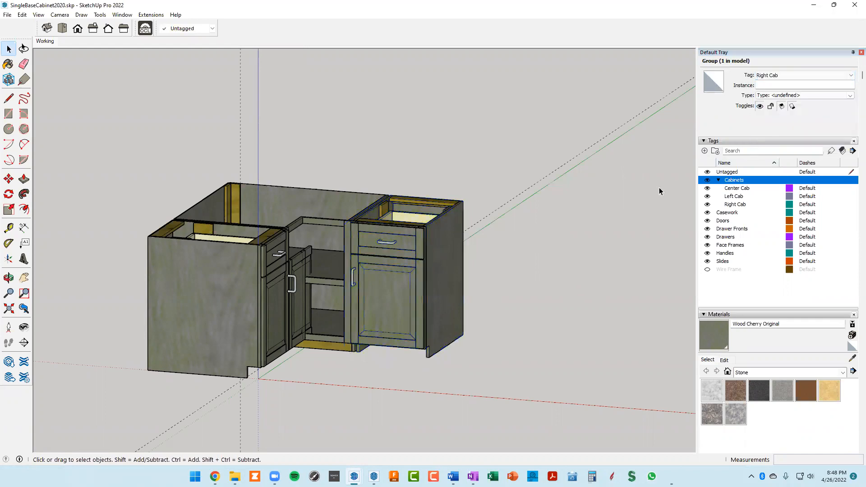
left_click(707, 206)
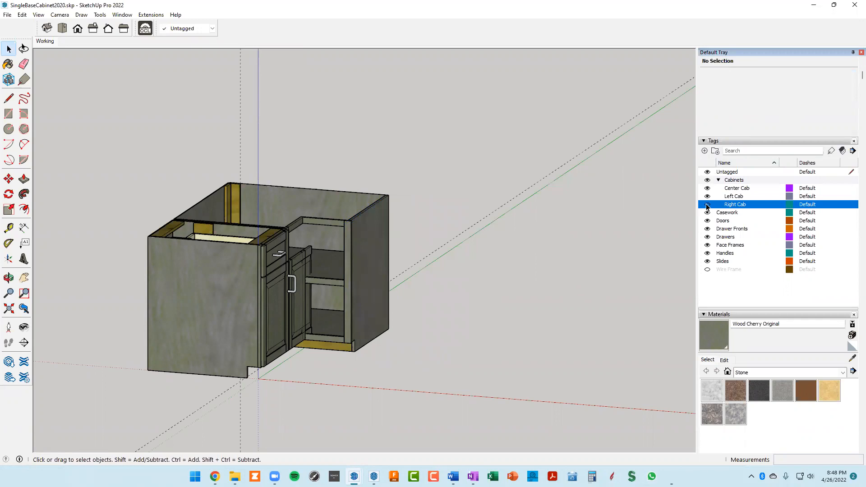
left_click(708, 205)
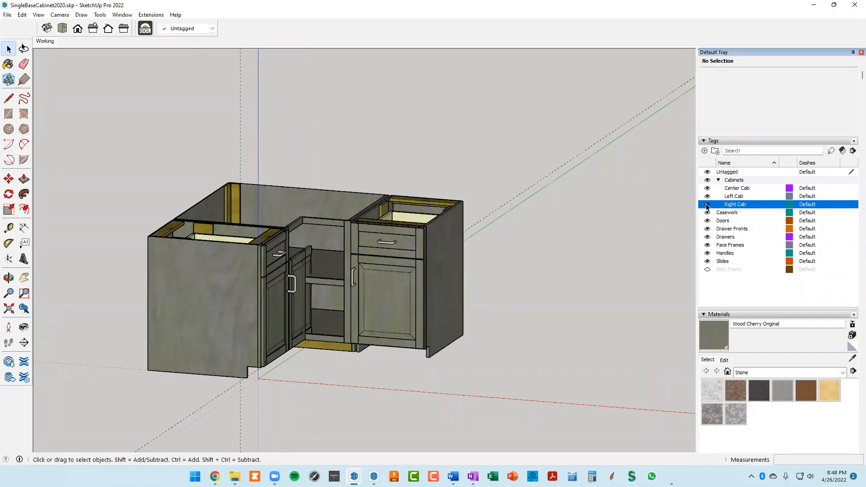
In the Right standard view, select all parts of the left base cabinet, including its drawer and handles, and make them one group.
middle_click_drag(515, 241, 256, 242)
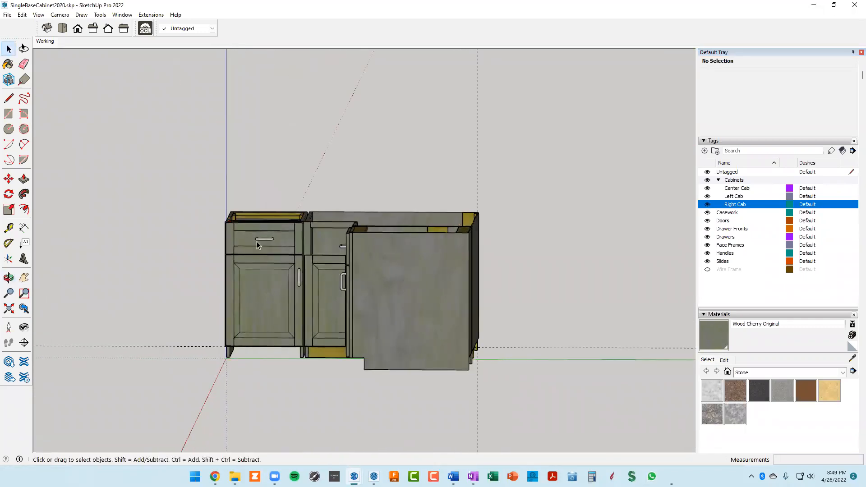
scroll(257, 242, "up", 2)
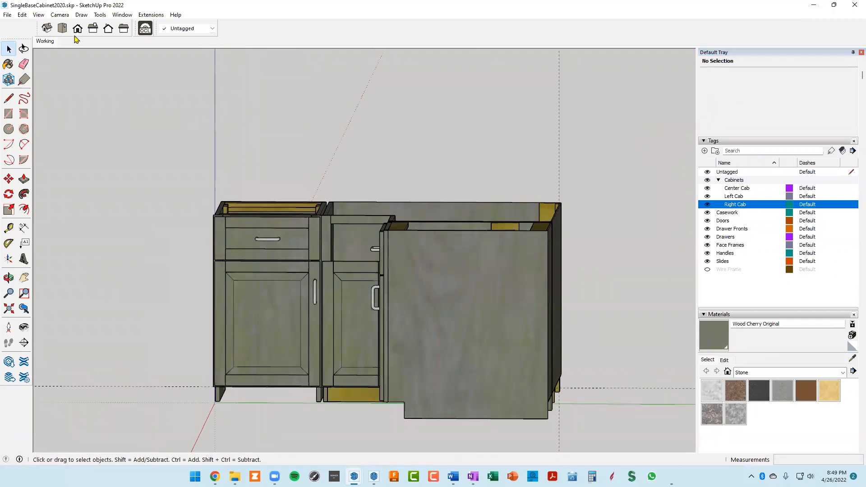
left_click(93, 28)
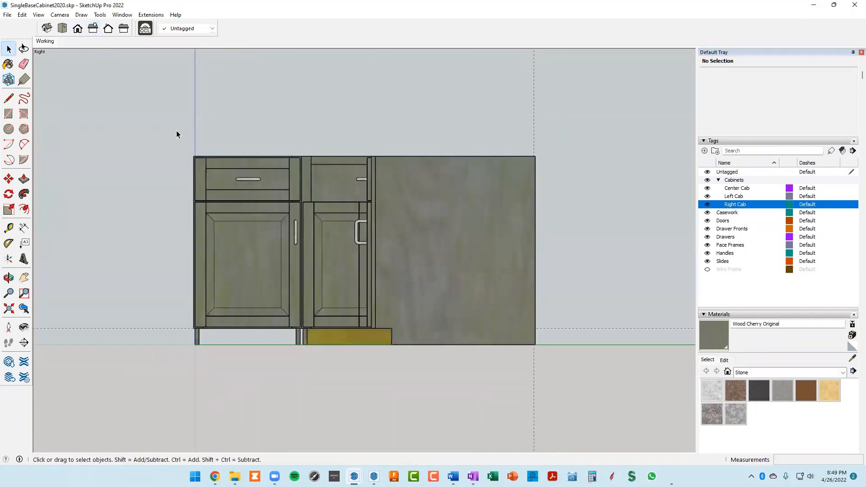
left_click_drag(196, 181, 305, 362)
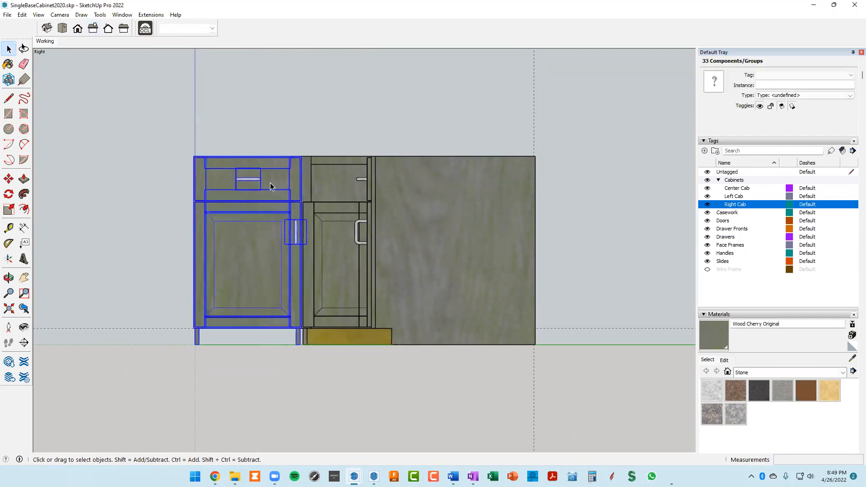
middle_click_drag(275, 187, 222, 219)
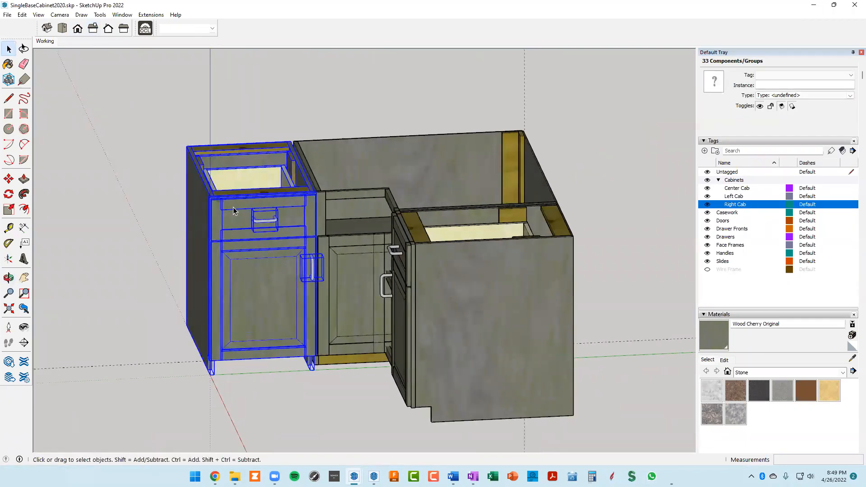
right_click(238, 208)
left_click(284, 295)
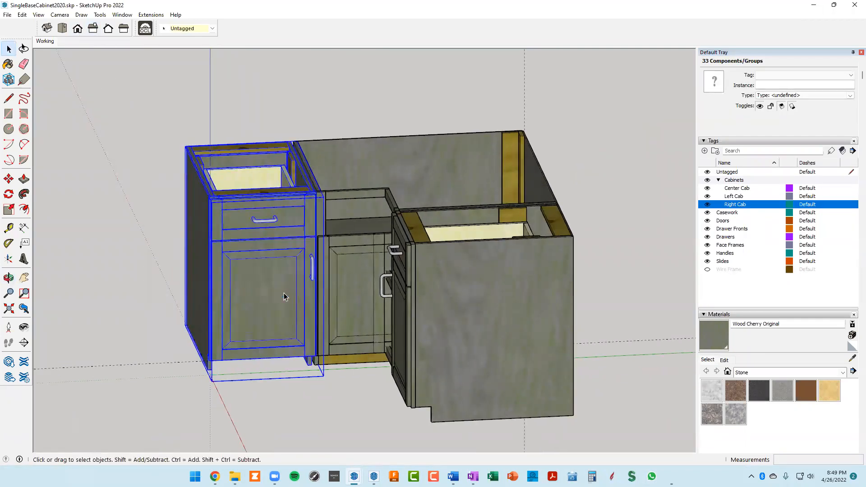
Assign the Left Cab tag to the left cabinet group, and hide both the Left Cab and Right Cab tags.
left_click(851, 76)
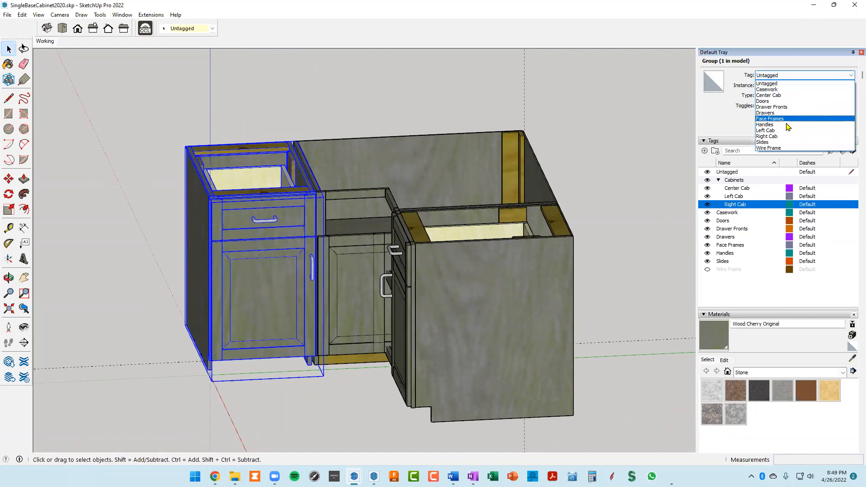
left_click(774, 131)
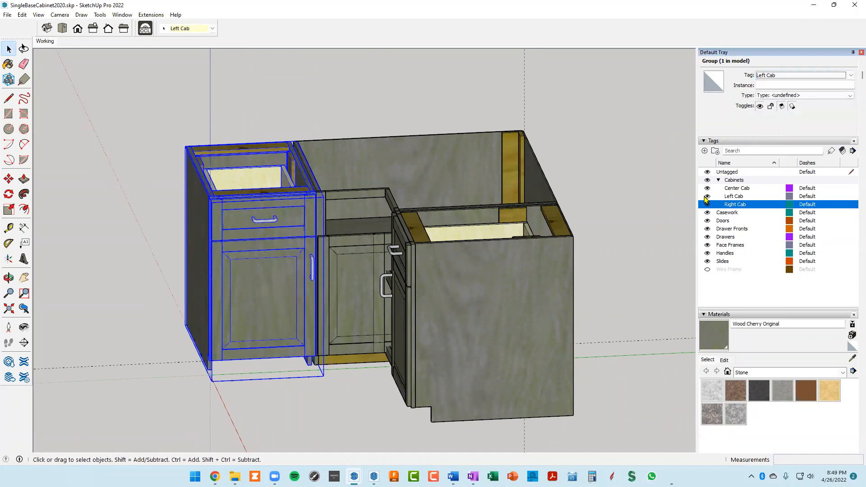
left_click(707, 198)
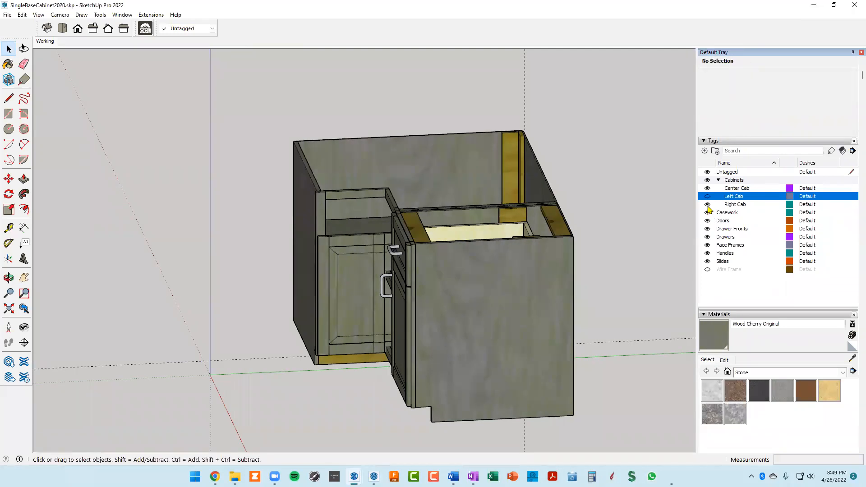
left_click(707, 206)
Switch the camera to perspective projection and bring the front of the isolated corner cabinet into close view.
middle_click_drag(424, 199, 290, 236)
scroll(290, 236, "up", 1)
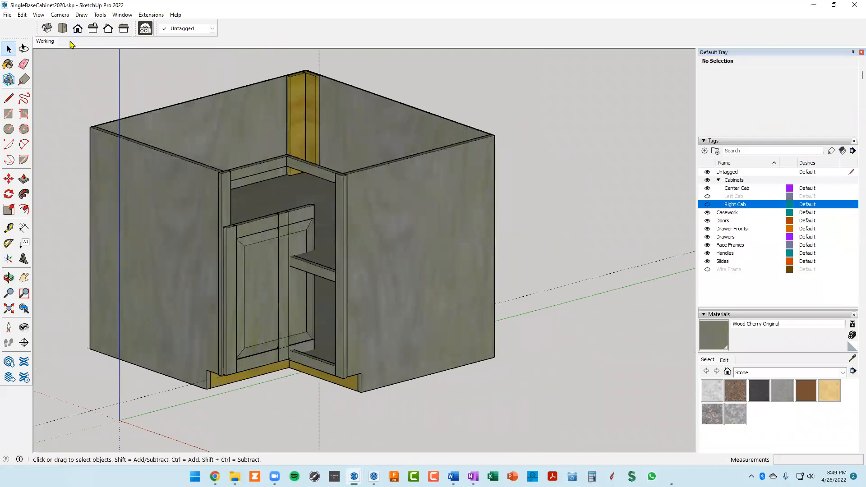
left_click(60, 15)
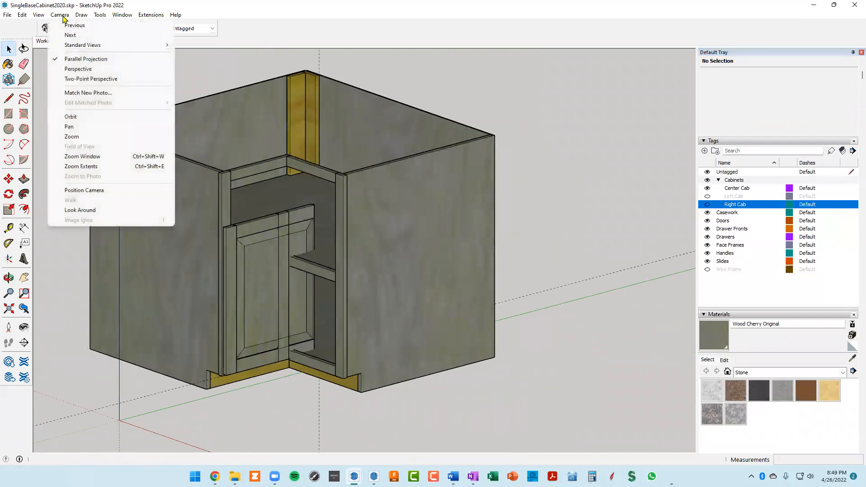
left_click(70, 70)
scroll(351, 196, "up", 3)
middle_click_drag(316, 232, 398, 192, "shift")
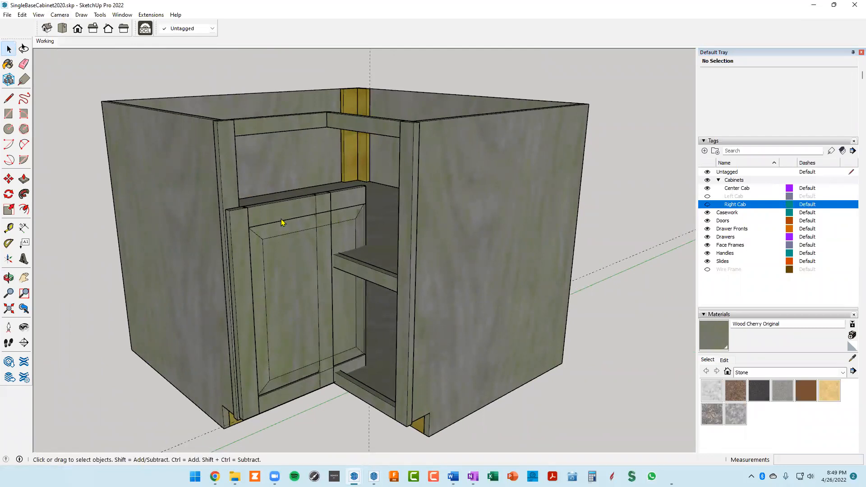
Select both vertical stiles of the corner cabinet door and make them unique.
middle_click_drag(342, 207, 316, 168)
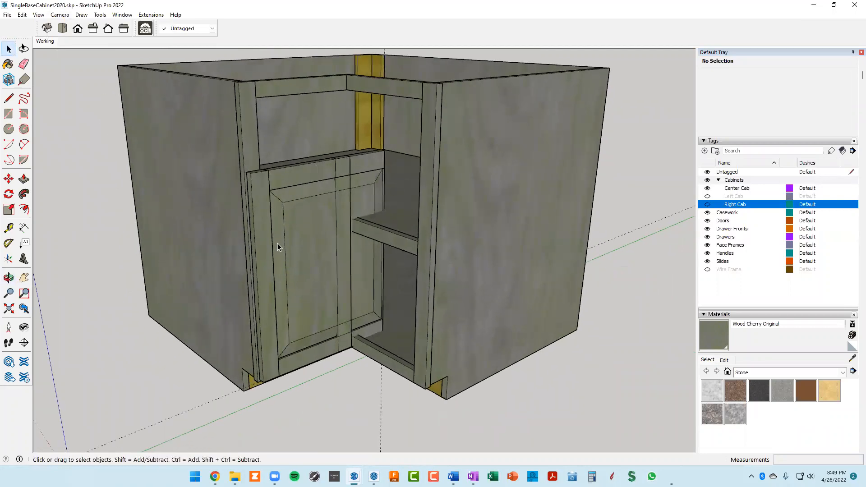
left_click(265, 196)
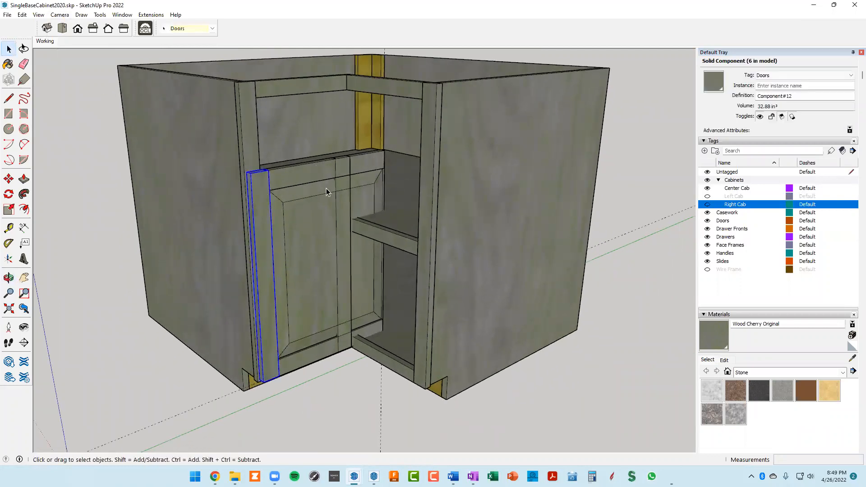
scroll(326, 188, "up", 3)
left_click(348, 161)
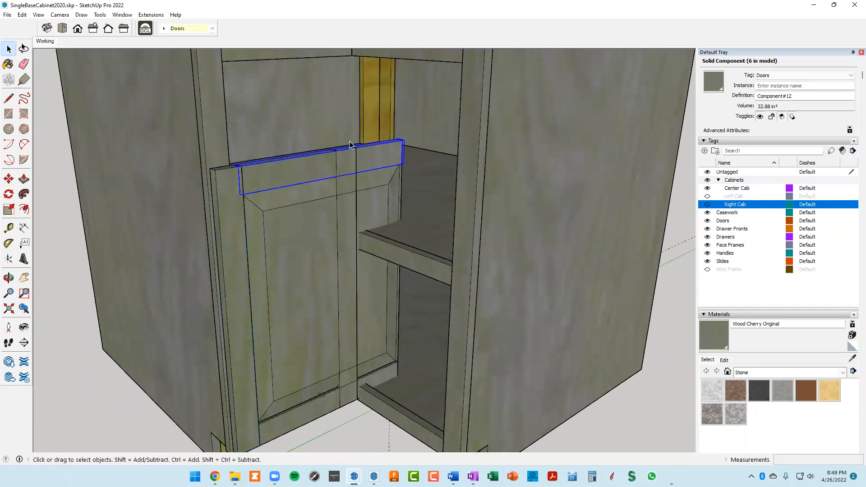
left_click(349, 245)
left_click(228, 242, "ctrl")
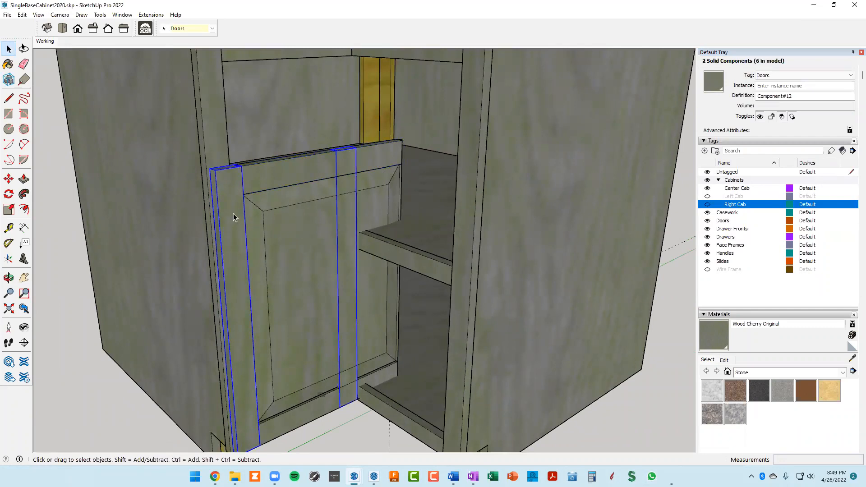
right_click(234, 217)
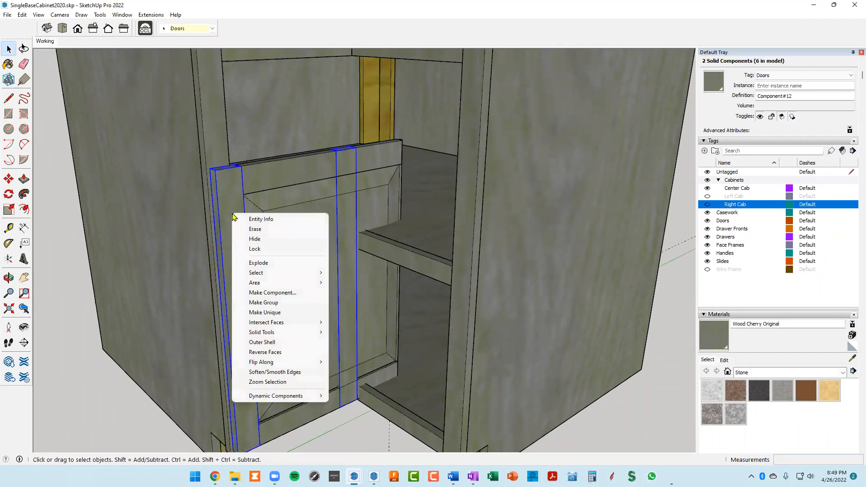
left_click(265, 317)
Open a door stile for editing and extend its top face upward 8 3/8" with Push/Pull.
middle_click_drag(253, 213, 258, 311)
scroll(233, 238, "up", 3)
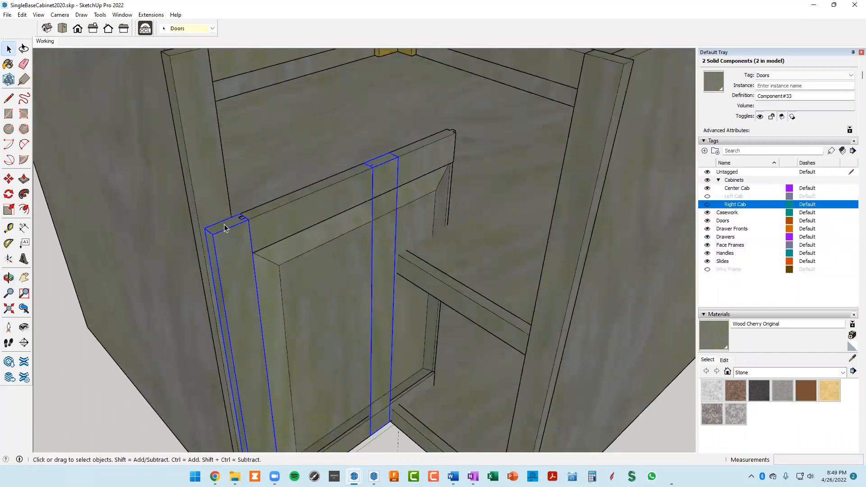
double_click(221, 228)
key("p")
left_click(222, 229)
scroll(221, 149, "down", 3)
middle_click_drag(221, 149, 256, 205, "shift")
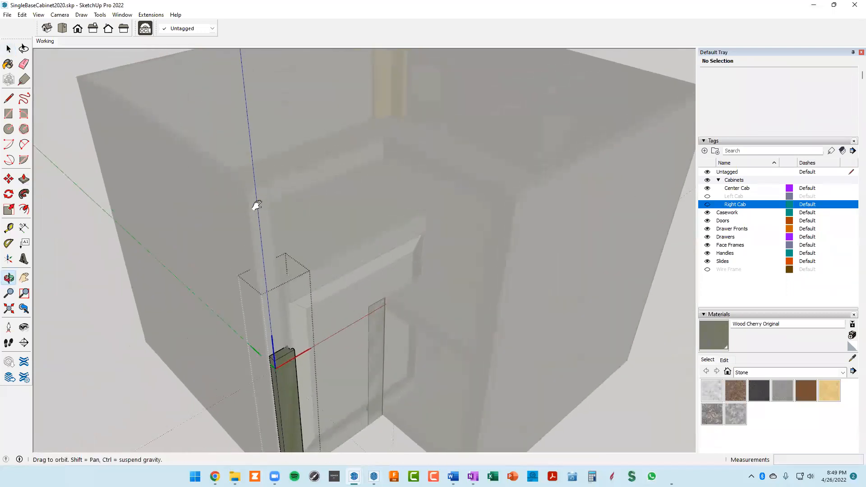
scroll(254, 199, "up", 2)
left_click(246, 189)
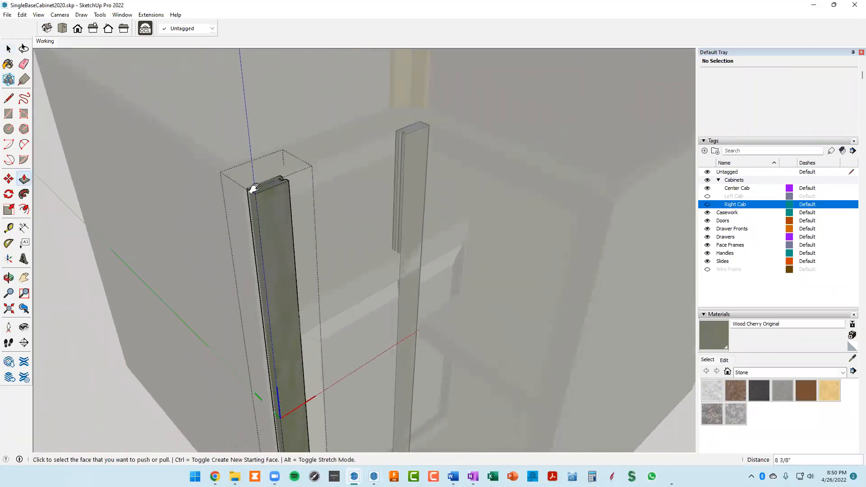
Lower the stile's top face by 1/4" with Push/Pull and close the component.
scroll(254, 187, "up", 1)
left_click(254, 188)
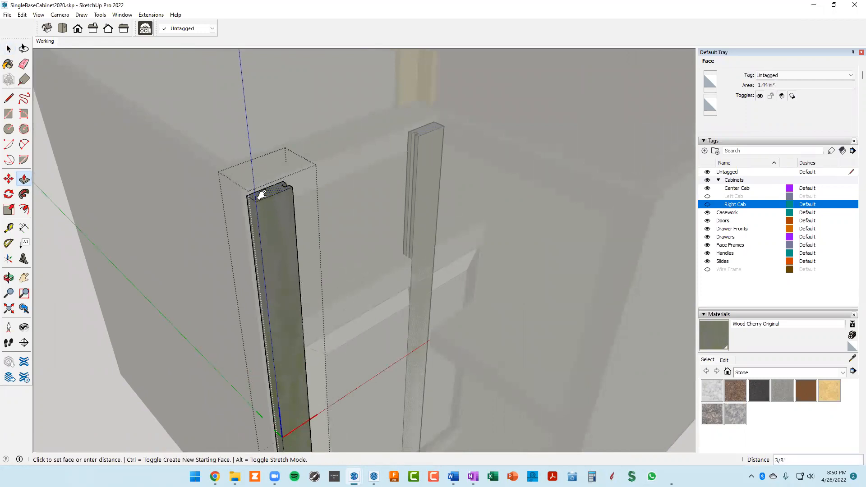
type("1/4")
key("Return")
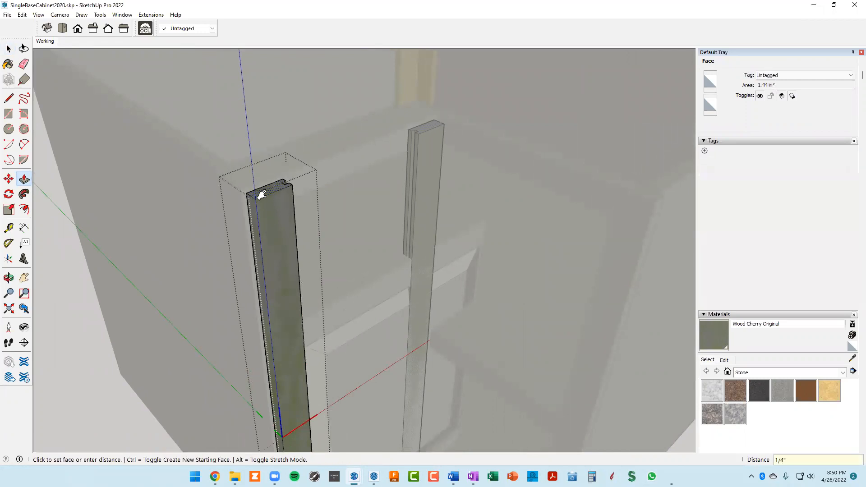
right_click(170, 248)
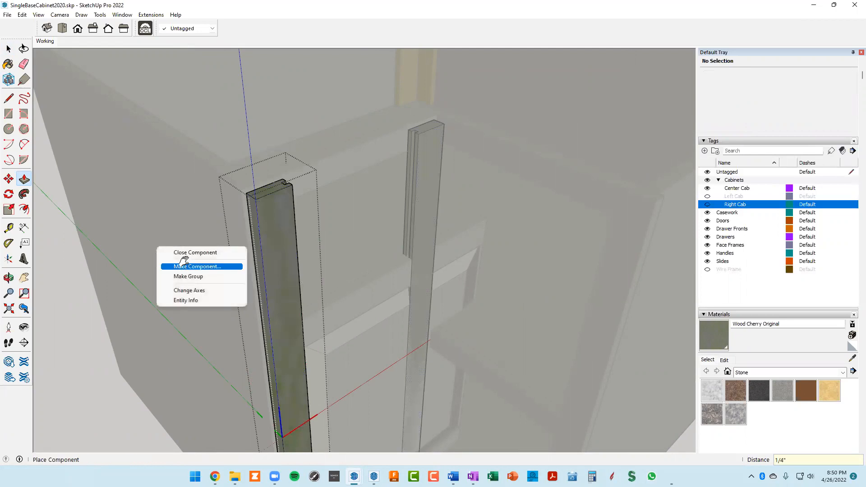
left_click(181, 251)
Move the door's top rail up 8 1/8" so it aligns with the tops of the extended stiles.
middle_click_drag(192, 259, 227, 199)
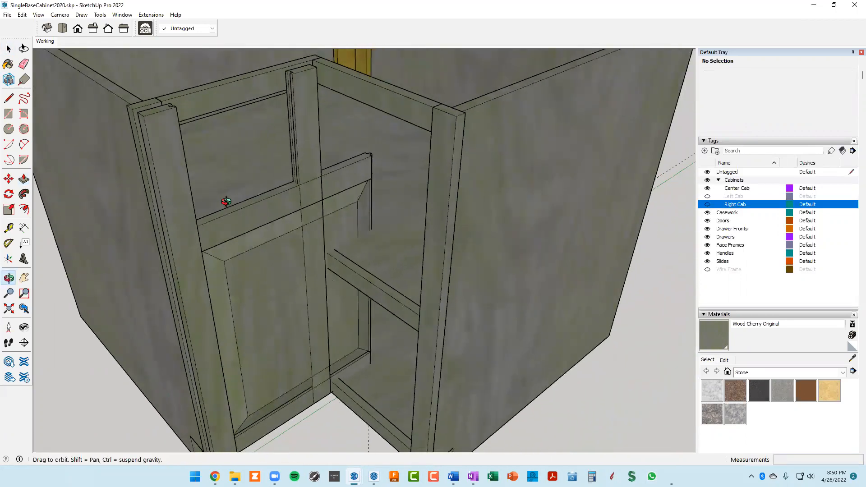
left_click(253, 225)
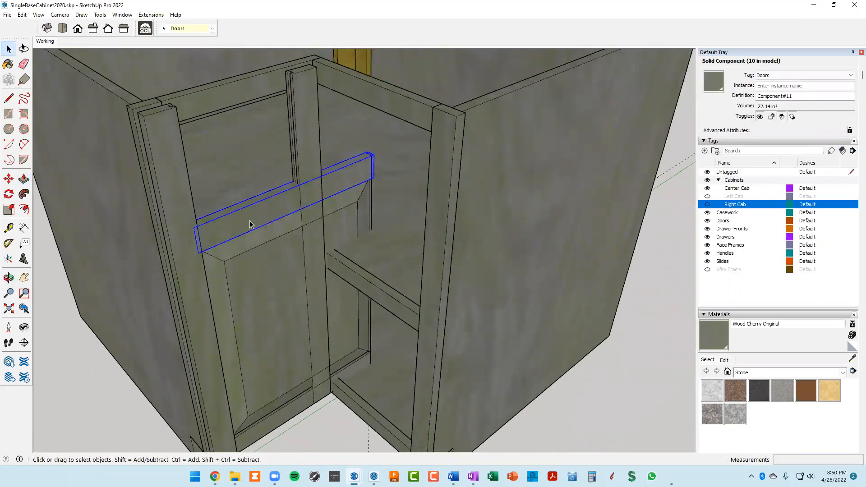
key("m")
scroll(194, 231, "up", 3)
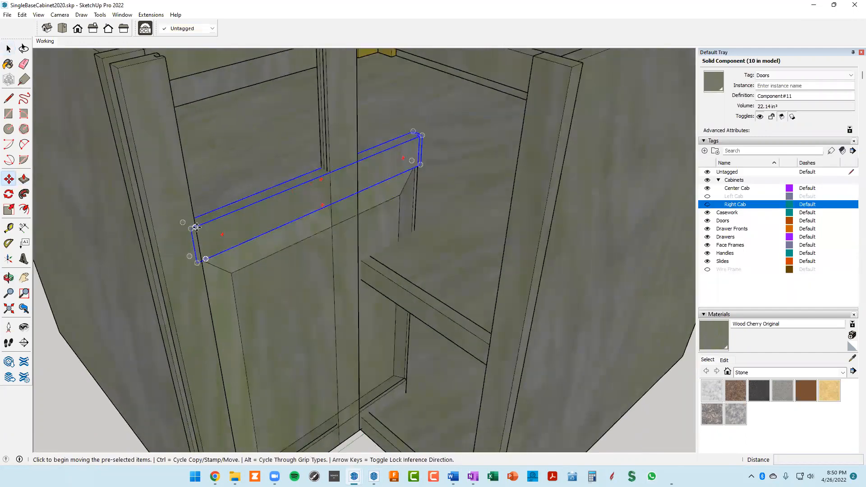
left_click(194, 228)
middle_click_drag(177, 161, 189, 167)
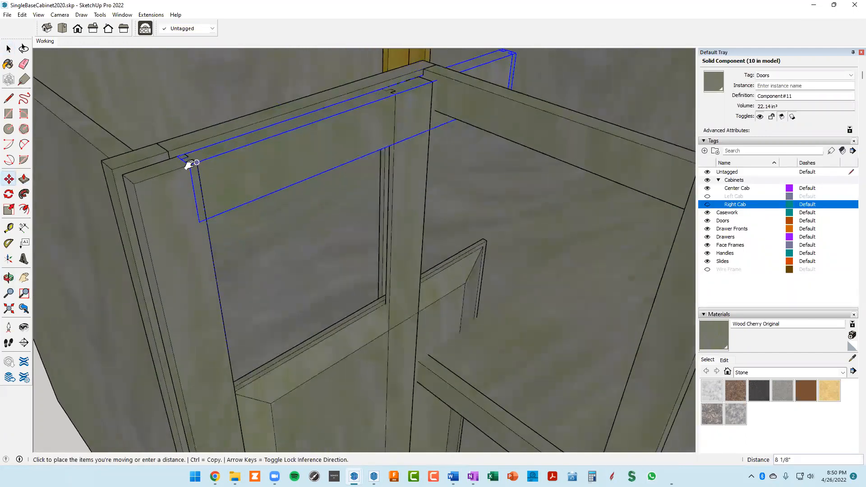
left_click(194, 164)
Make the door's top and bottom rails unique together, and open the top rail for editing at its overlong end.
scroll(312, 190, "down", 5)
middle_click_drag(311, 189, 269, 223)
key("space")
middle_click_drag(298, 198, 356, 134)
left_click(284, 383, "shift")
right_click(365, 149)
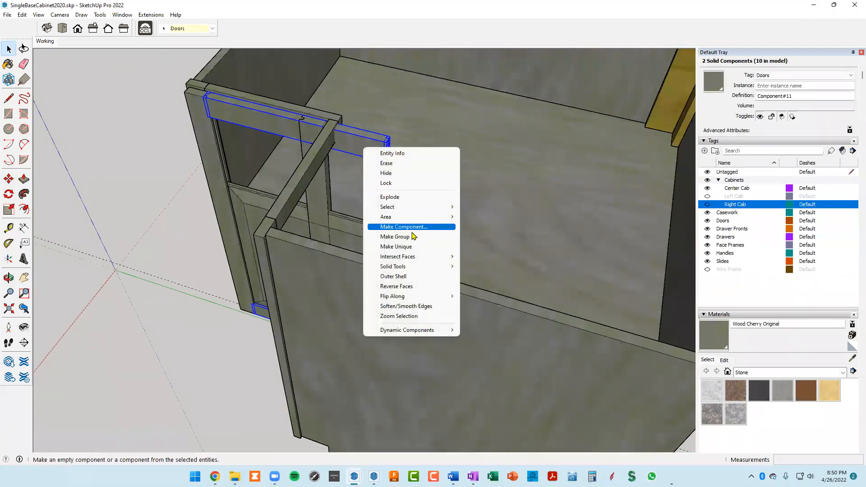
left_click(397, 246)
middle_click_drag(393, 188, 273, 156)
scroll(347, 167, "up", 5)
double_click(323, 137)
scroll(315, 135, "up", 5)
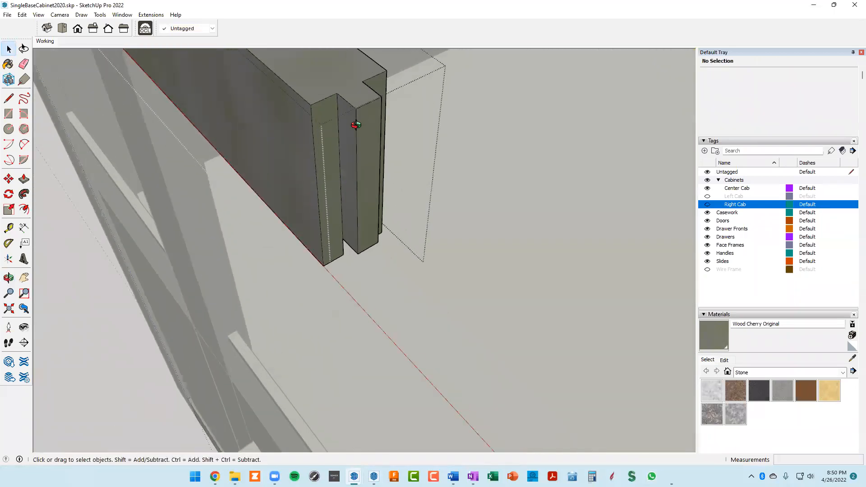
Try to trim the rail's stepped end with Push/Pull, one end face at a time.
key("p")
left_click(329, 141)
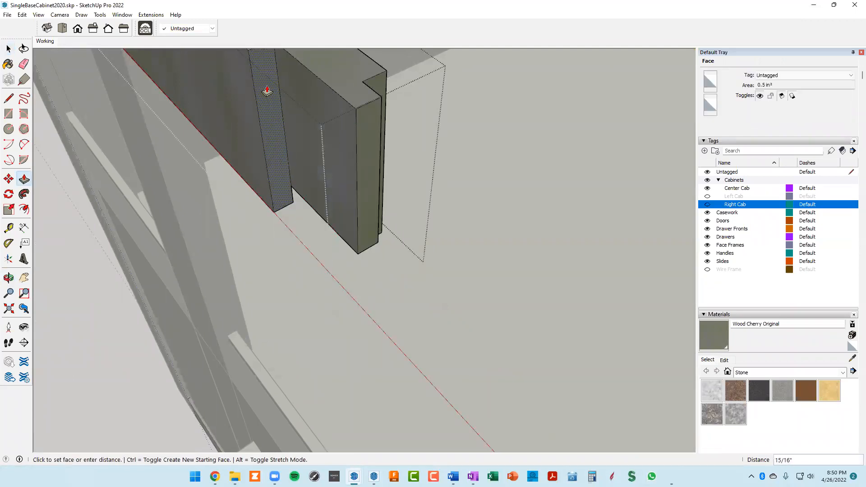
left_click(329, 126)
left_click(354, 115)
left_click(366, 113)
left_click(381, 114)
left_click(369, 88)
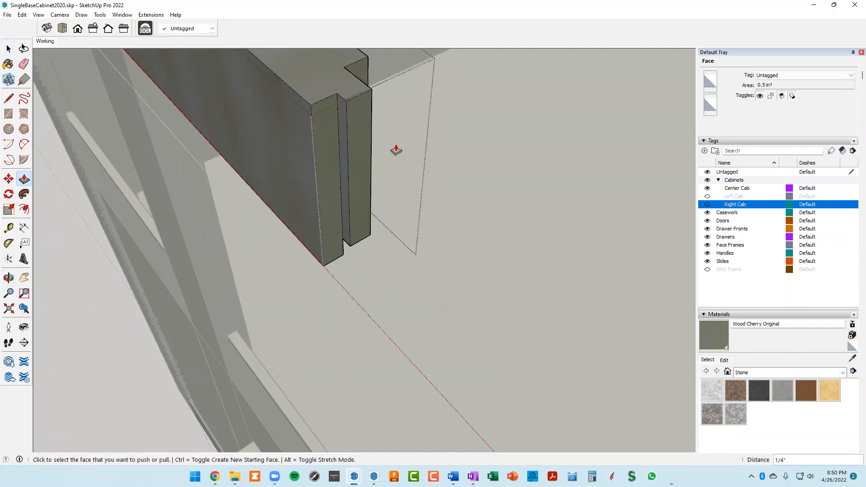
key("ctrl+z")
Shorten the rail by moving its three end faces together back to the inner stile's joint, and close the component.
scroll(383, 165, "down", 3)
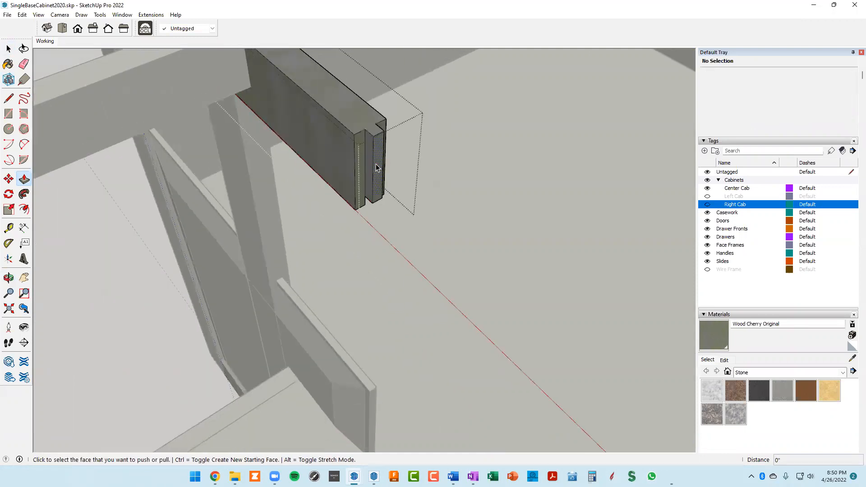
key("space")
scroll(366, 149, "up", 2)
scroll(357, 135, "up", 1)
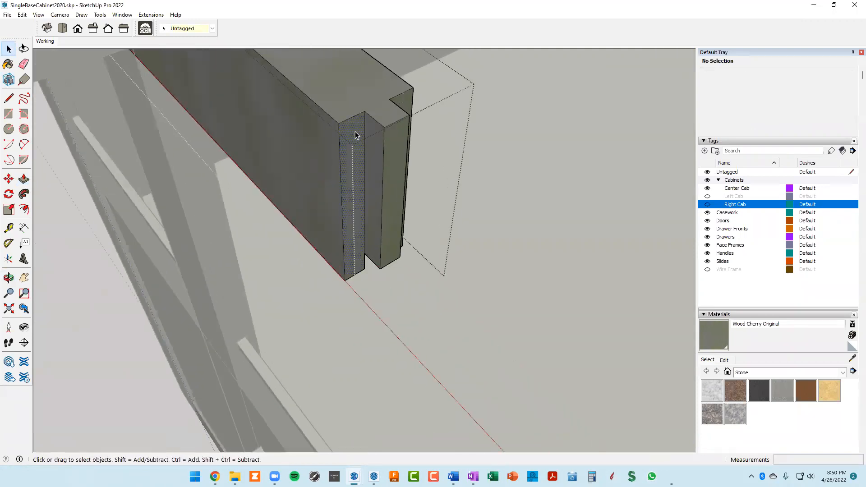
left_click(356, 134)
middle_click_drag(391, 169, 351, 169)
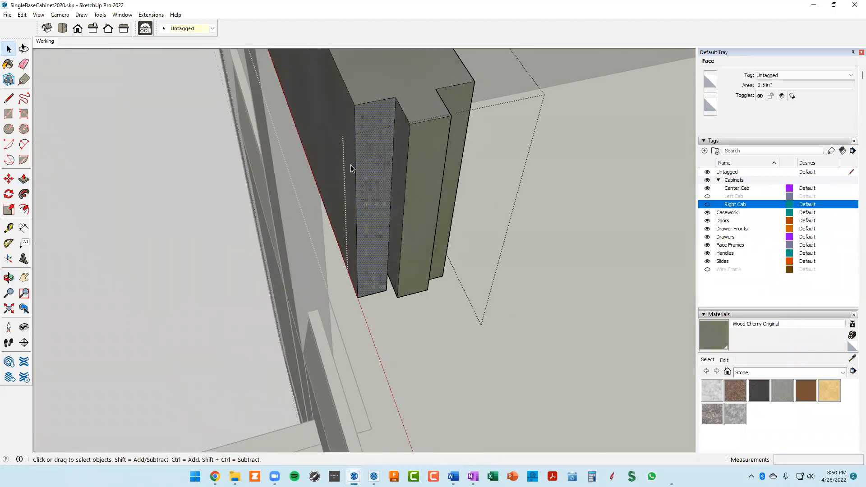
left_click(433, 150, "shift")
middle_click_drag(378, 136, 500, 177)
scroll(500, 177, "down", 5)
mouse_move(416, 174)
middle_mouse_down("shift")
mouse_move(373, 192)
mouse_move(411, 190)
middle_mouse_up("shift")
key("m")
scroll(410, 185, "up", 5)
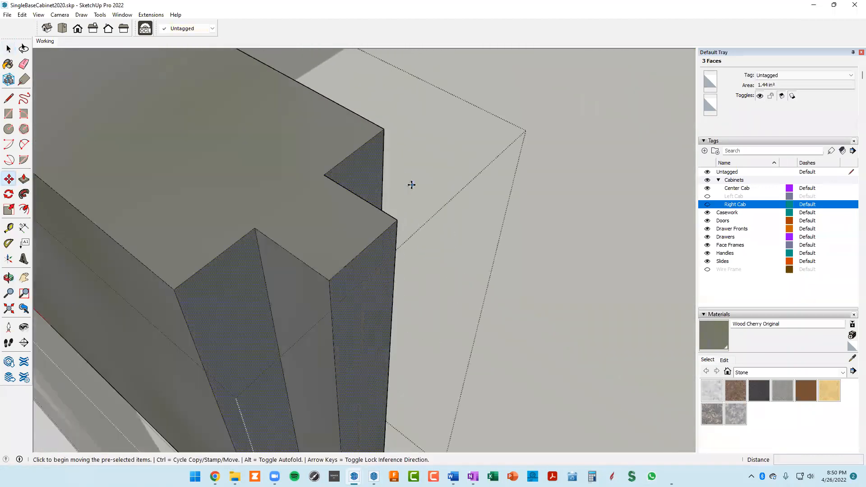
left_click(330, 282)
scroll(307, 239, "down", 4)
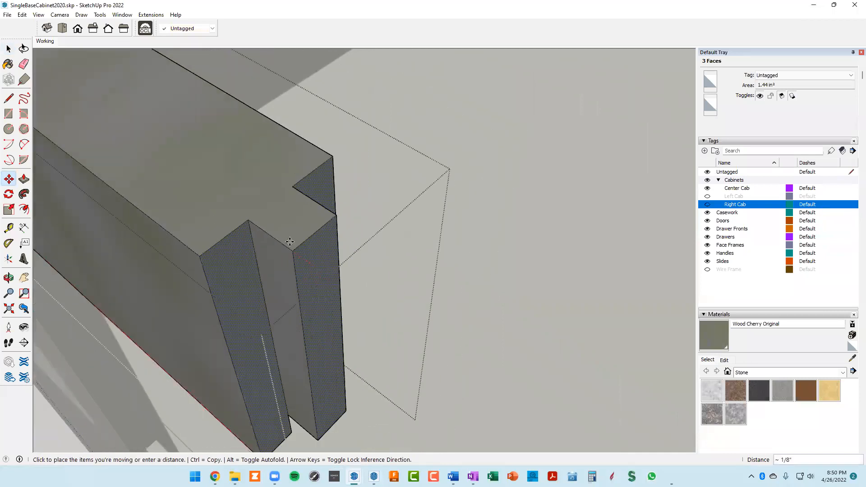
middle_click_drag(289, 238, 505, 275)
middle_click_drag(271, 211, 661, 293, "shift")
middle_click_drag(243, 201, 469, 252)
scroll(177, 281, "up", 2)
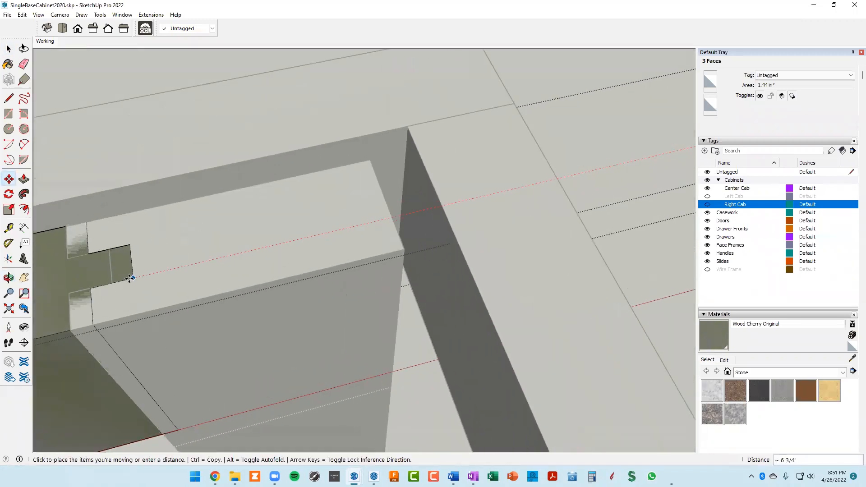
left_click(111, 281)
scroll(166, 261, "down", 5)
scroll(174, 256, "down", 4)
middle_click_drag(163, 260, 289, 86, "shift")
middle_click_drag(283, 306, 253, 294)
right_click(131, 314)
left_click(163, 318)
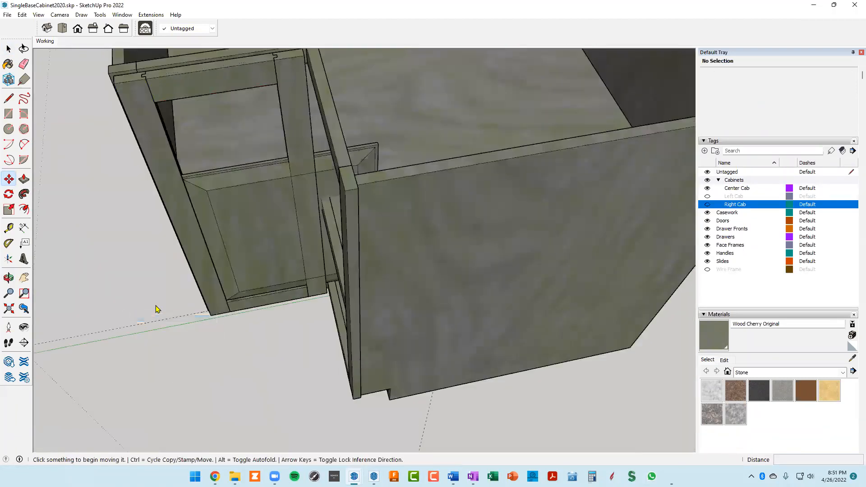
Open the door's raised panel group for editing and hide the rest of the model around it.
middle_click_drag(270, 168, 322, 173)
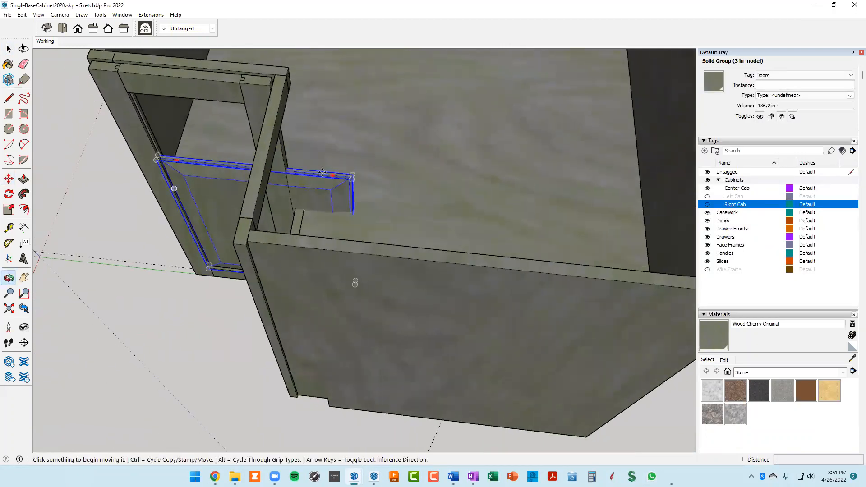
scroll(322, 172, "up", 5)
scroll(323, 181, "down", 5)
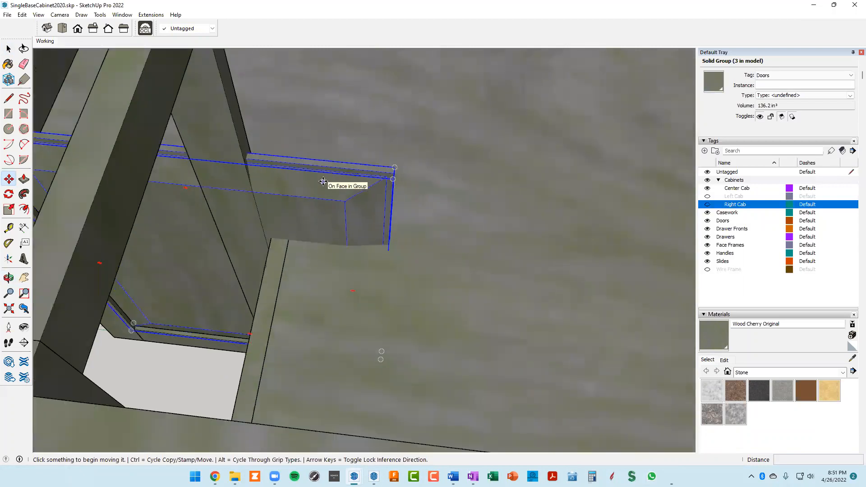
middle_click_drag(334, 189, 236, 171)
scroll(264, 180, "down", 3)
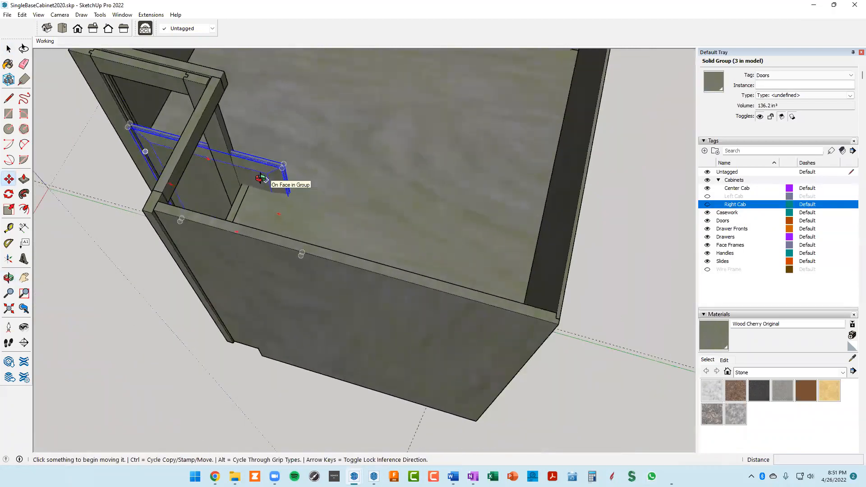
scroll(261, 177, "up", 5)
key("space")
left_click(248, 177)
double_click(248, 177)
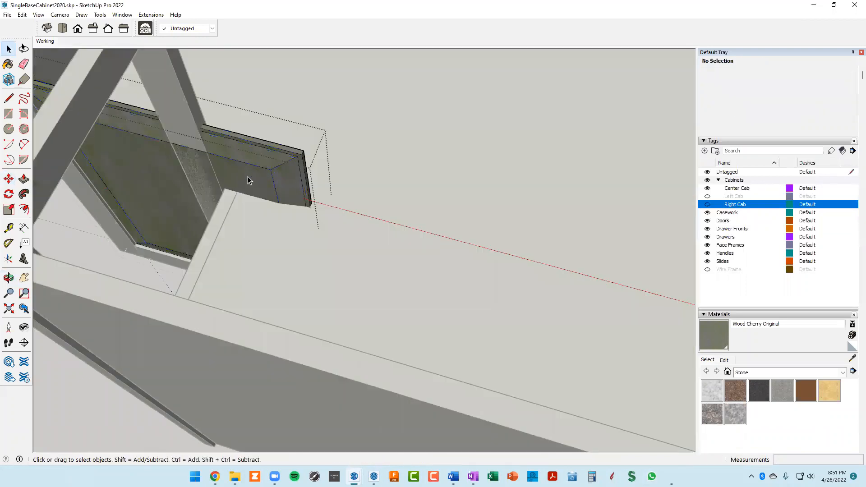
key("i")
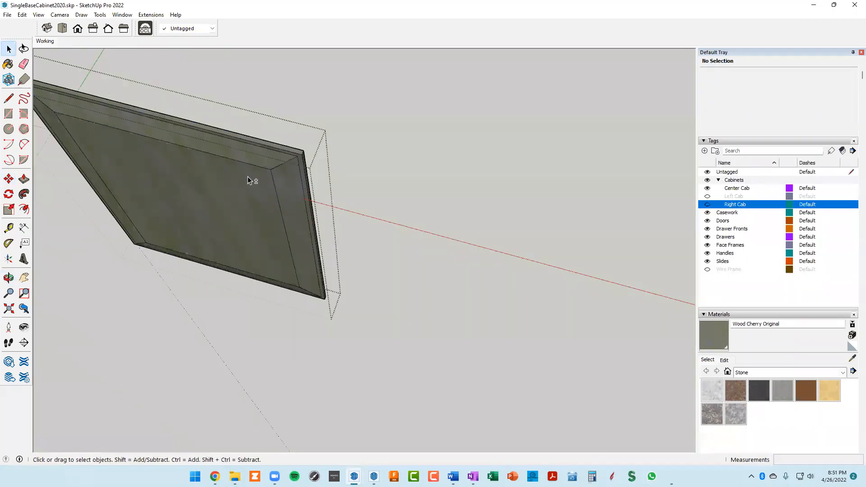
Narrow the raised panel by moving the two selected faces at its overlong end back along the red axis to the inner stile.
scroll(267, 188, "up", 2)
middle_click_drag(272, 187, 216, 124)
left_click(312, 153)
middle_click_drag(322, 155, 358, 122)
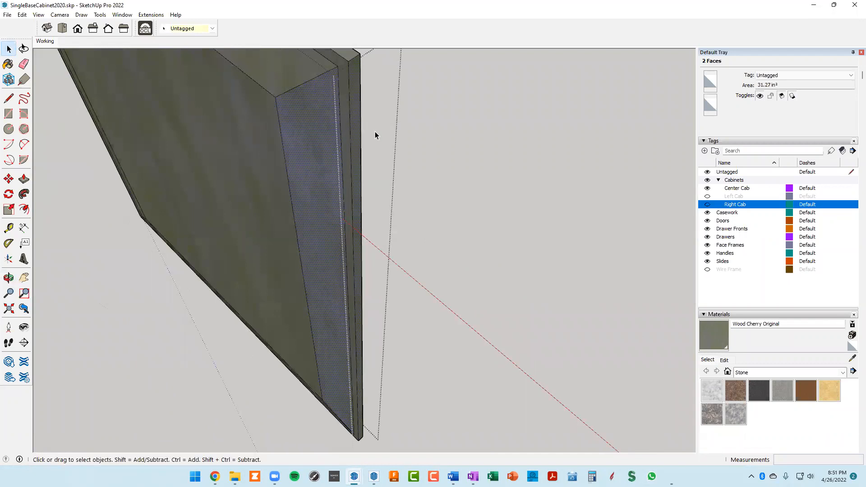
scroll(375, 132, "down", 3)
scroll(366, 119, "up", 2)
key("m")
middle_click_drag(361, 96, 406, 88)
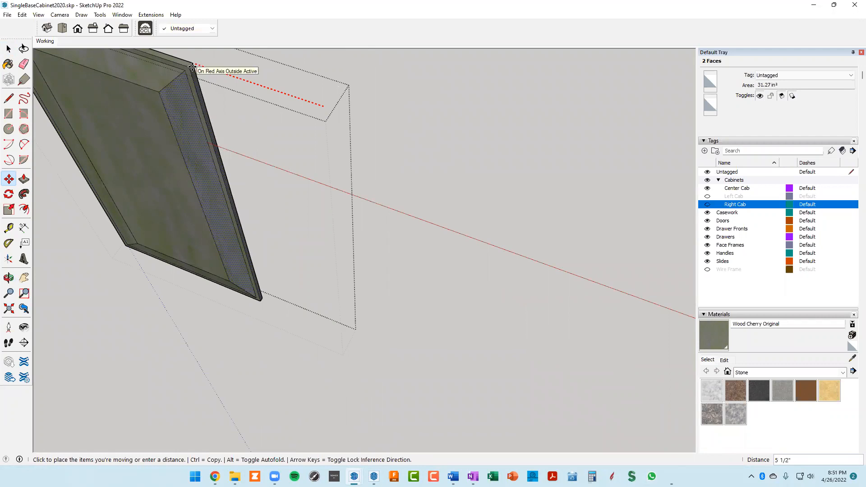
key("i")
scroll(239, 77, "down", 1)
middle_click_drag(220, 89, 510, 100, "shift")
middle_click_drag(361, 170, 305, 201)
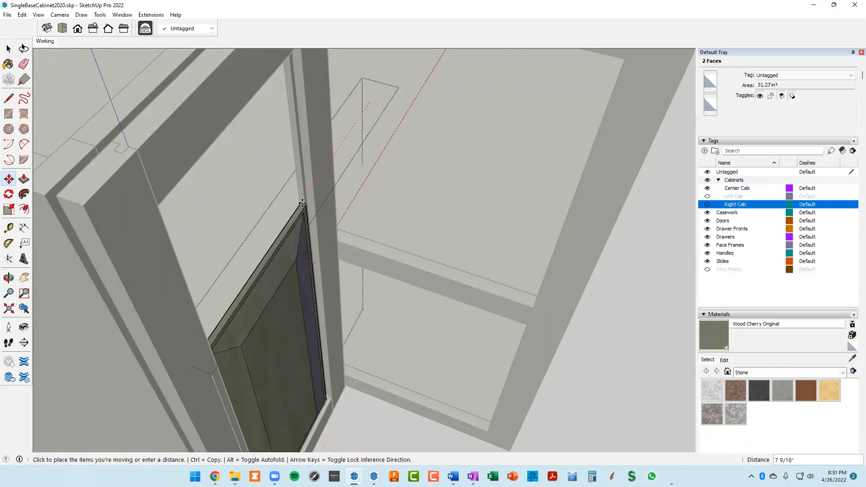
scroll(302, 203, "up", 1)
left_click(299, 205)
scroll(304, 226, "up", 2)
middle_click_drag(310, 234, 372, 146)
scroll(234, 195, "up", 2)
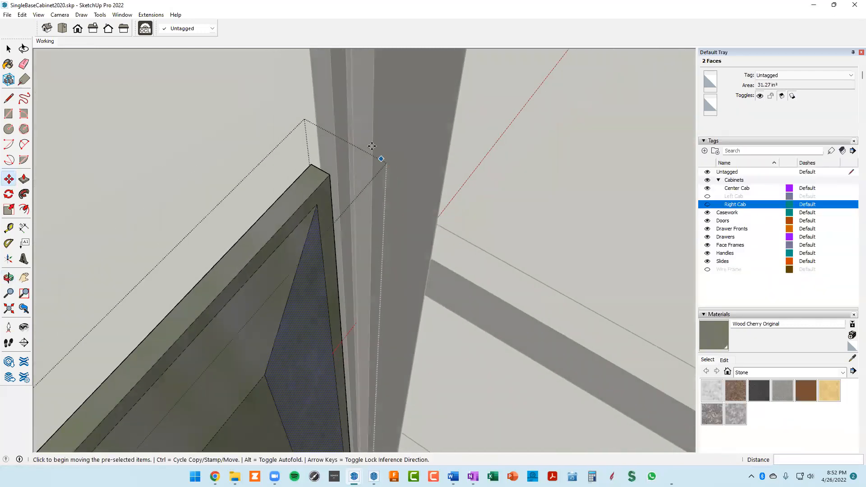
Move the raised panel's two selected side faces out along the red axis to meet the inner stile.
left_click(318, 205)
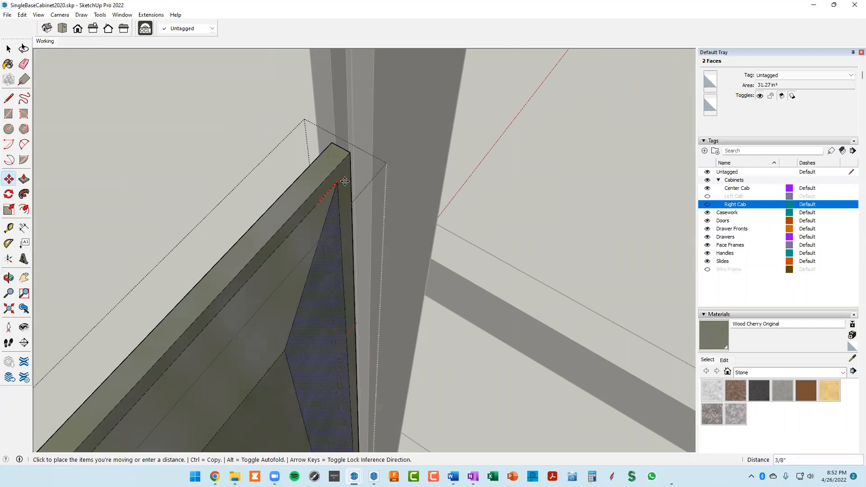
left_click(366, 159)
middle_click_drag(365, 159, 239, 169)
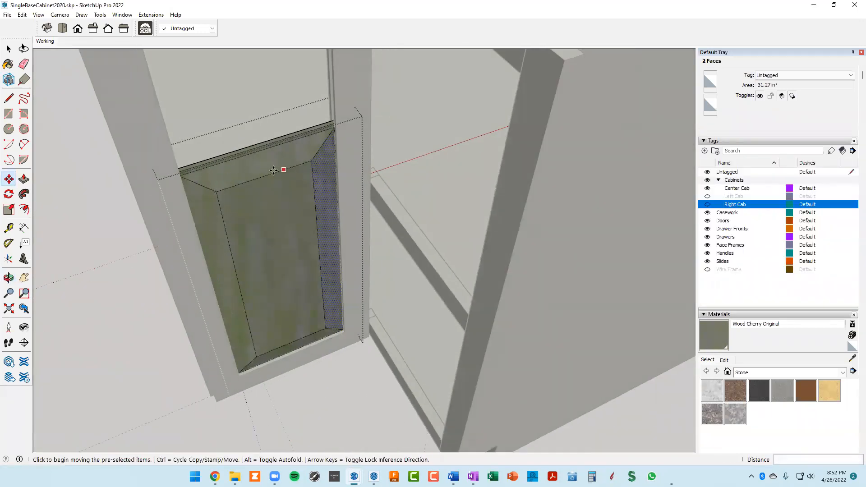
Raise the top of the panel by moving its upper bevel and top edge faces together up to the underside of the door's top rail.
middle_click_drag(302, 157, 277, 172)
scroll(273, 174, "up", 2)
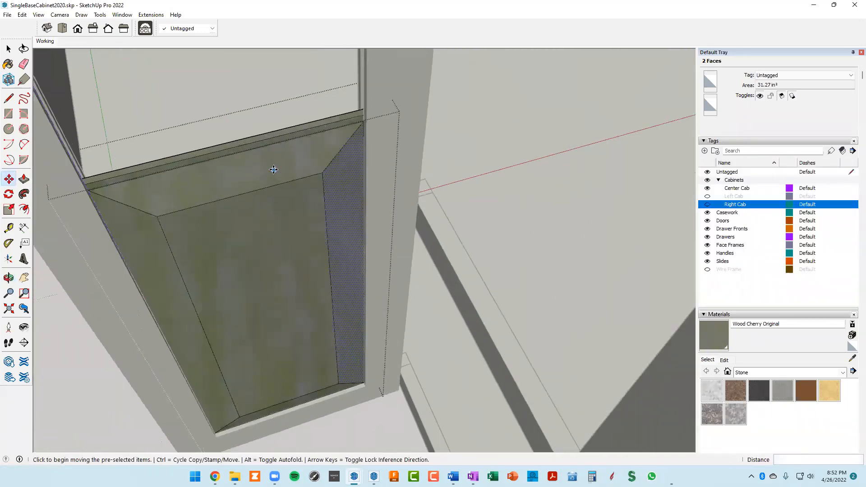
key("space")
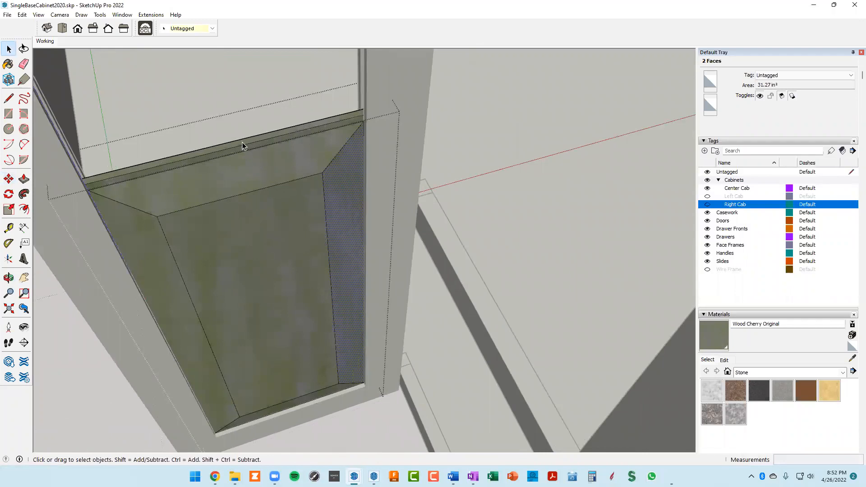
scroll(253, 166, "up", 1)
left_click(261, 173)
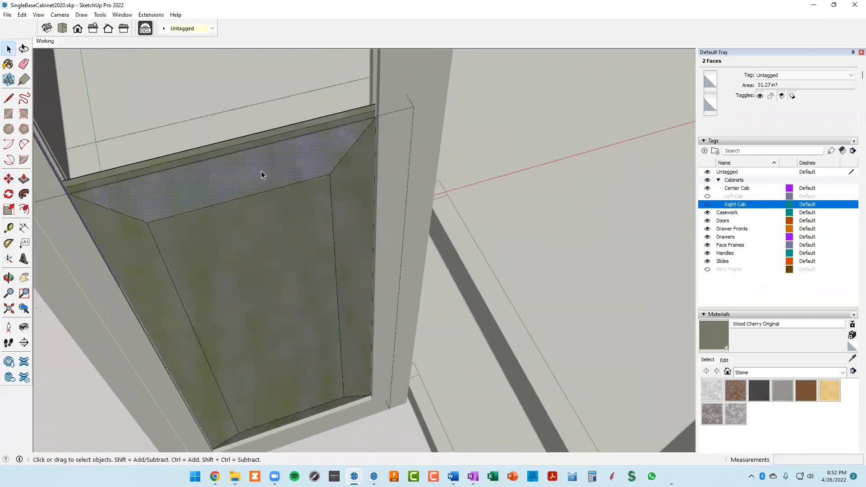
middle_click_drag(332, 170, 177, 128)
scroll(182, 125, "up", 3)
middle_click_drag(217, 174, 195, 177)
scroll(194, 177, "up", 5)
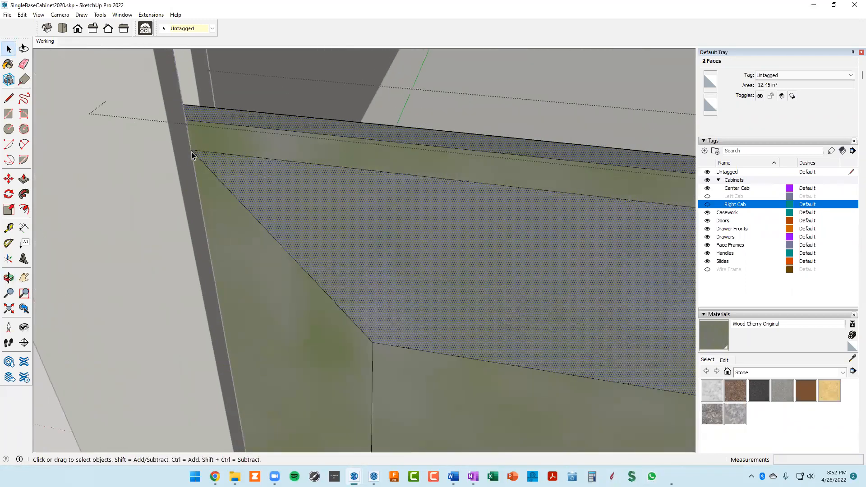
key("m")
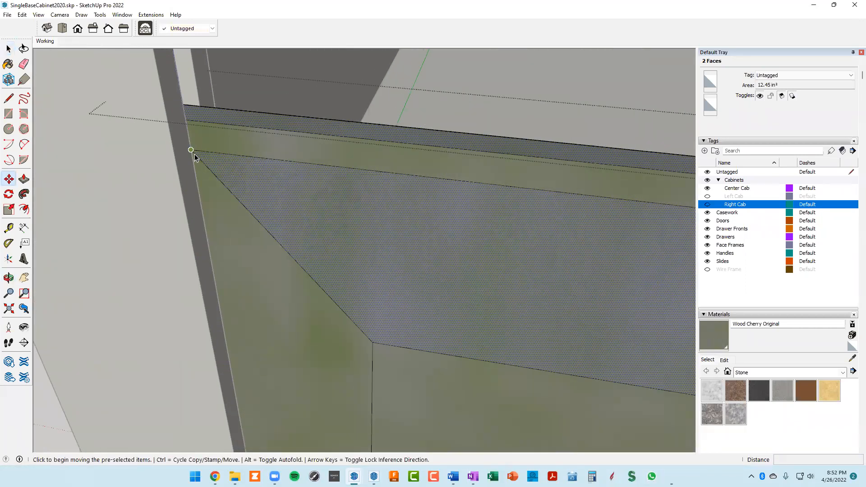
middle_click_drag(192, 151, 236, 154)
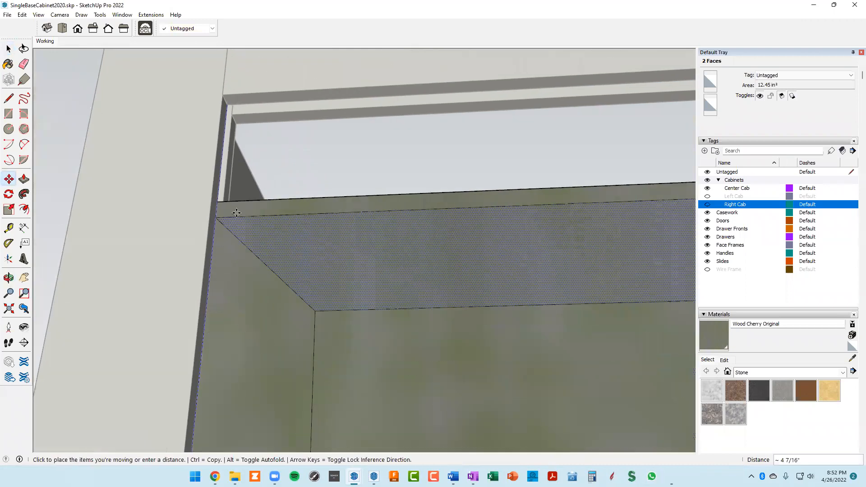
left_click(227, 104)
scroll(246, 122, "down", 10)
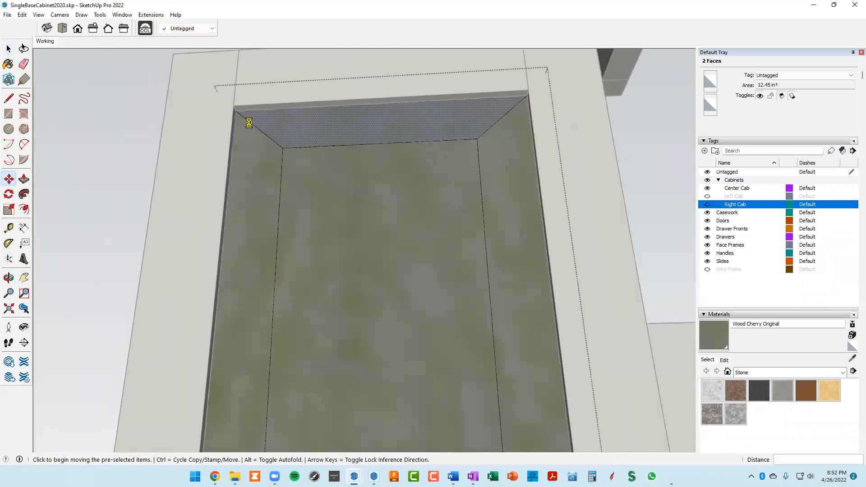
Close the raised panel group and return to the whole corner cabinet.
middle_click_drag(249, 135, 211, 282)
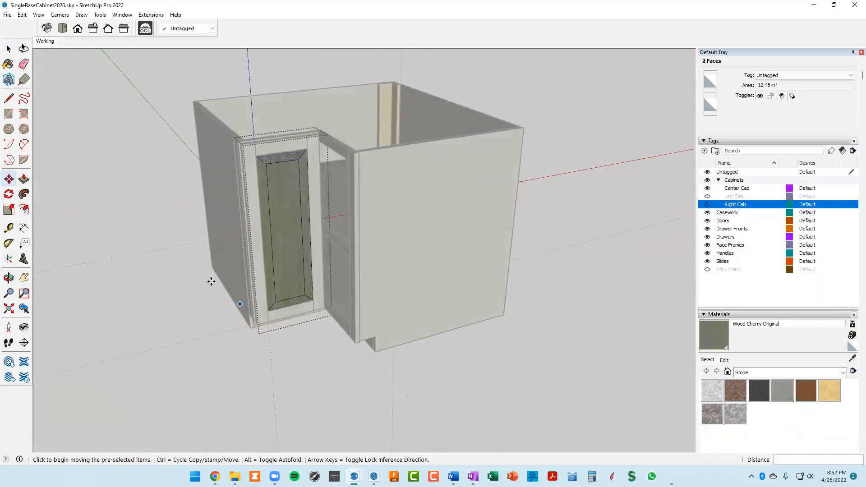
right_click(166, 237)
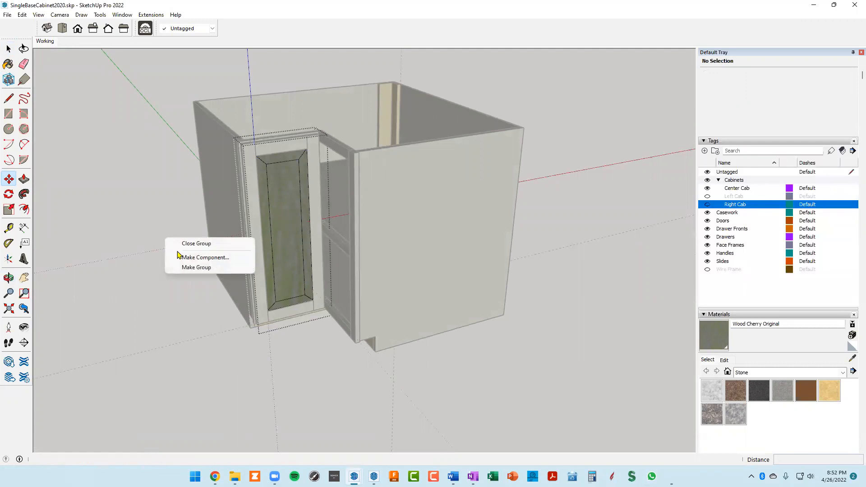
right_click(118, 223)
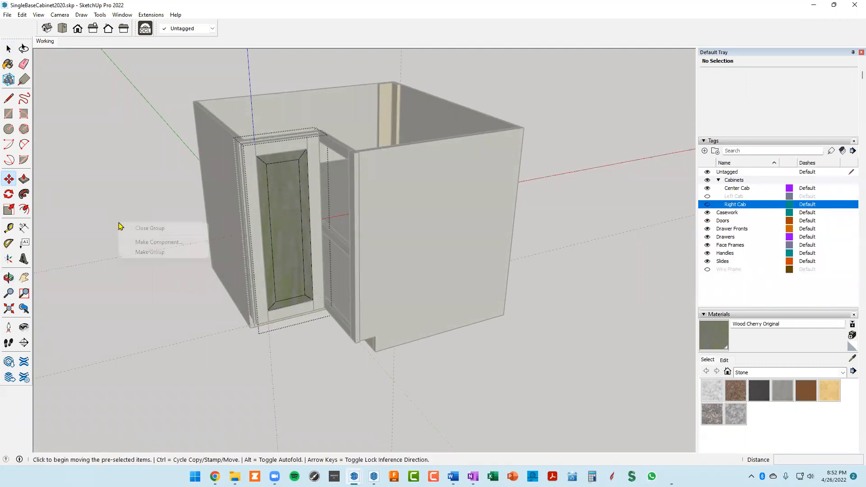
left_click(129, 227)
scroll(129, 227, "down", 5)
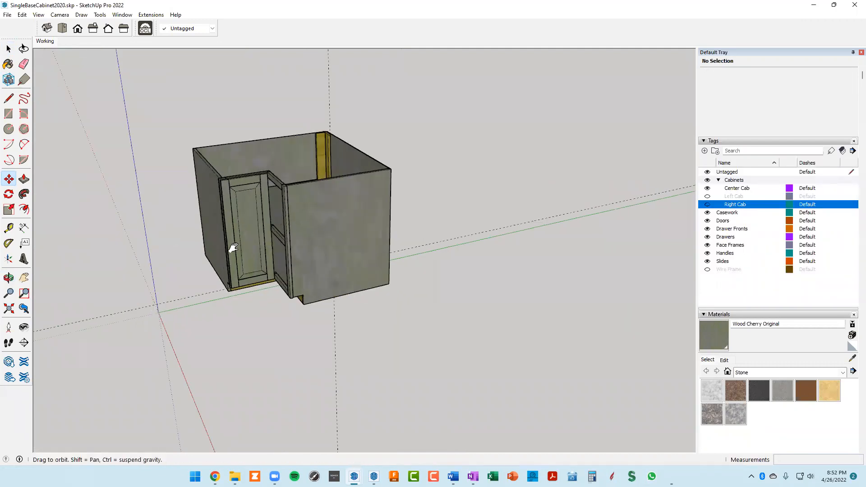
middle_click_drag(429, 243, 436, 240)
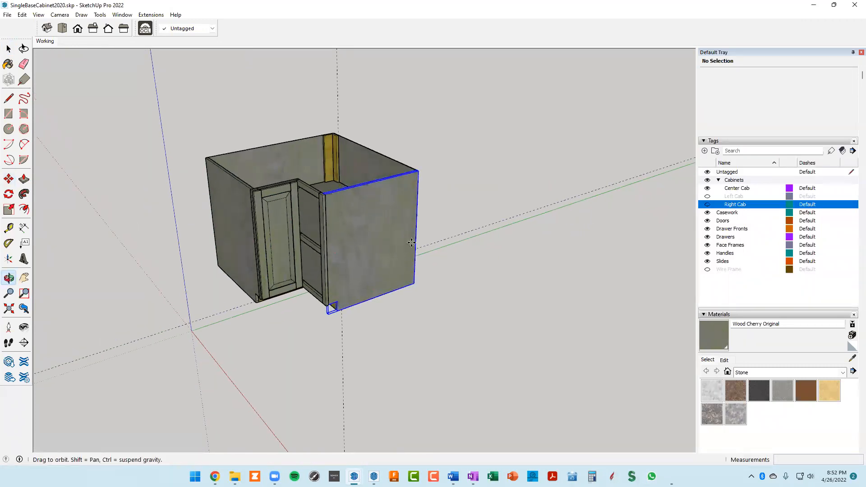
Make the Left Cab and Right Cab tags visible again beside the corner cabinet.
left_click(708, 205)
left_click(708, 196)
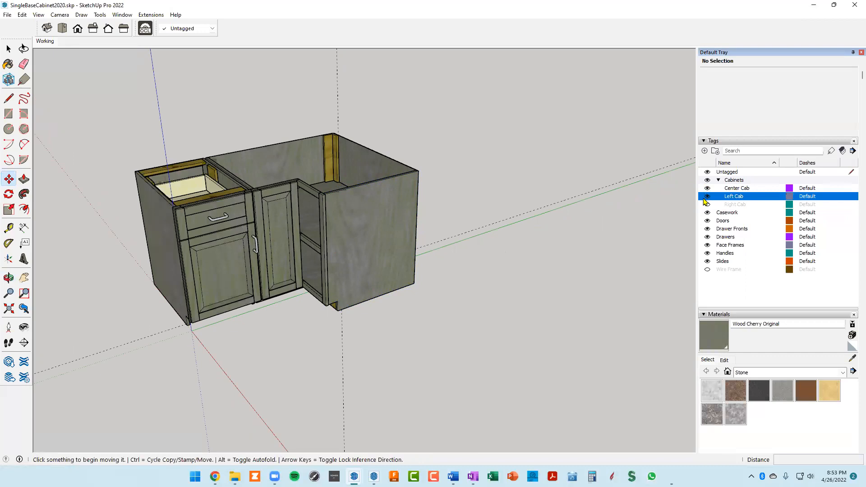
left_click(707, 204)
middle_click_drag(437, 241, 496, 221)
key("space")
left_click(482, 305)
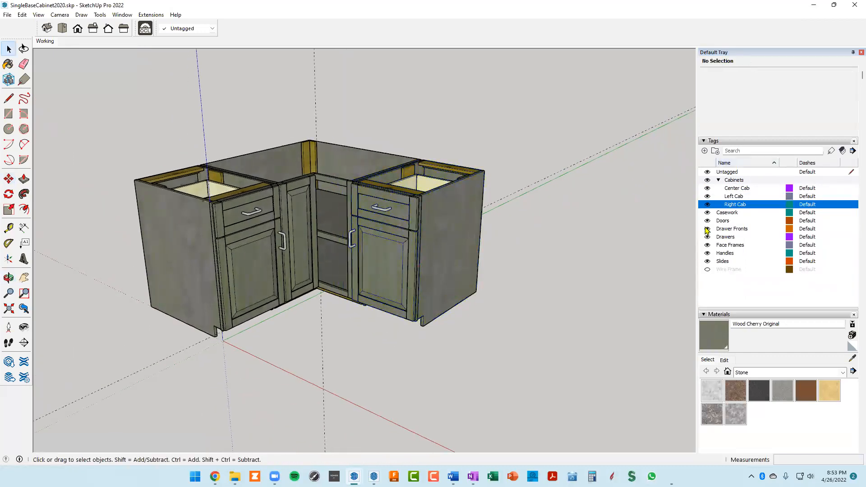
Switch the Right Cab and Left Cab tags off and on again, one at a time, to check their visibility.
left_click(707, 206)
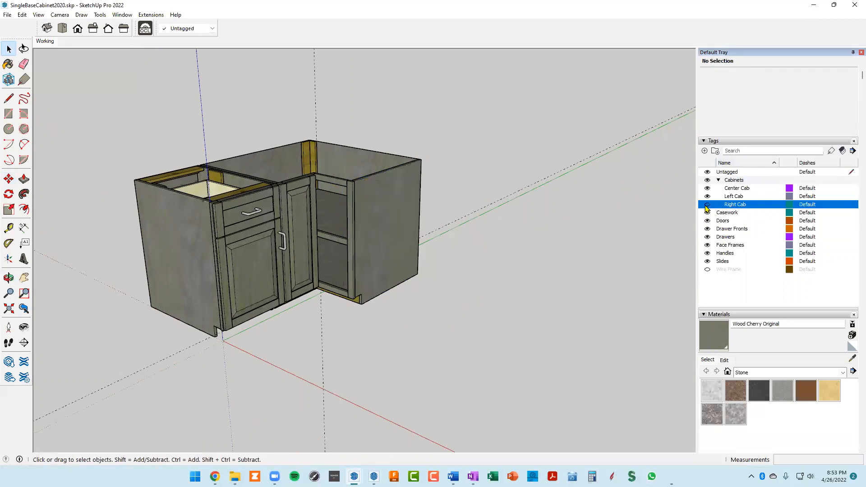
left_click(708, 205)
left_click(707, 197)
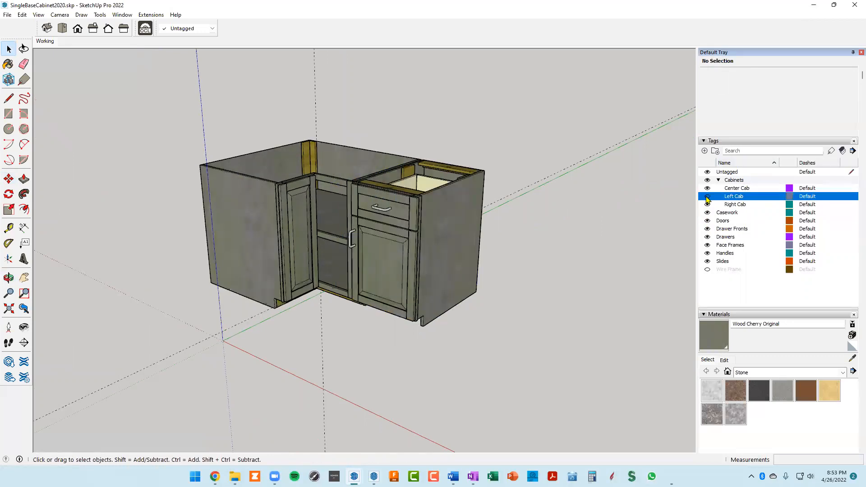
left_click(707, 197)
Copy the corner door's five parts from the door's outer top corner to its top corner at the cabinet's inside corner.
middle_click_drag(345, 248, 288, 249)
scroll(330, 252, "up", 4)
middle_click_drag(288, 249, 269, 198, "shift")
scroll(224, 210, "up", 3)
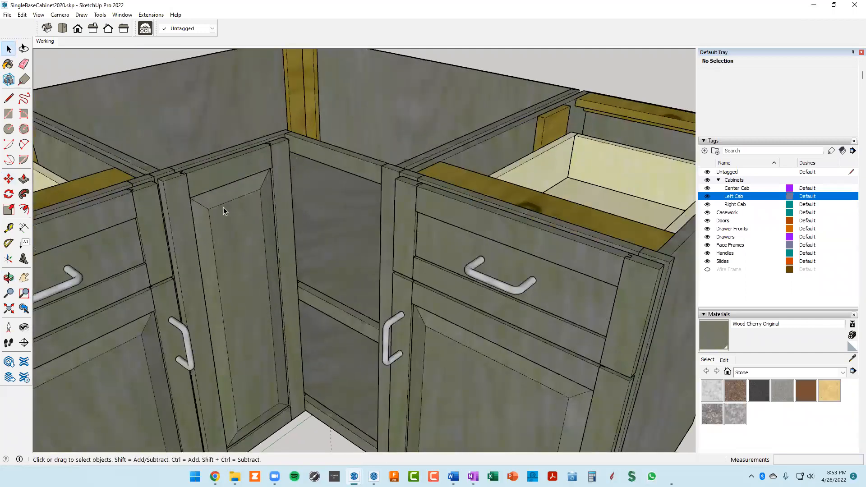
left_click(186, 208)
scroll(203, 198, "down", 2)
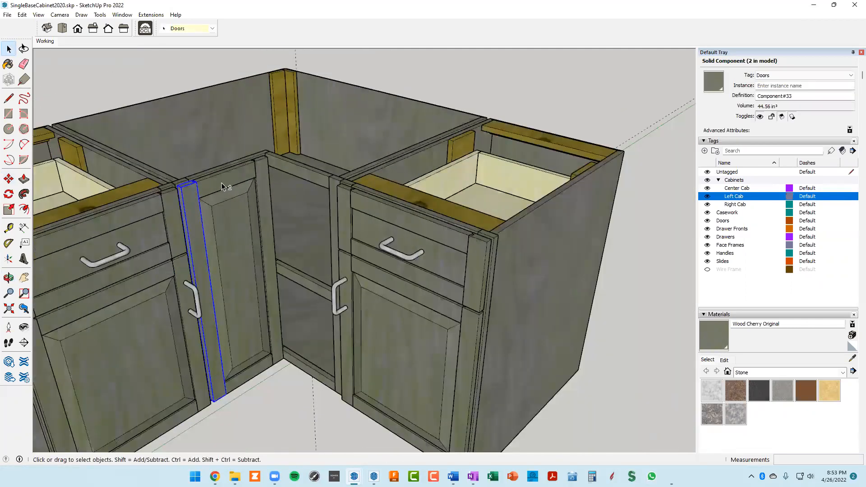
left_click(232, 219, "shift")
left_click(261, 197, "shift")
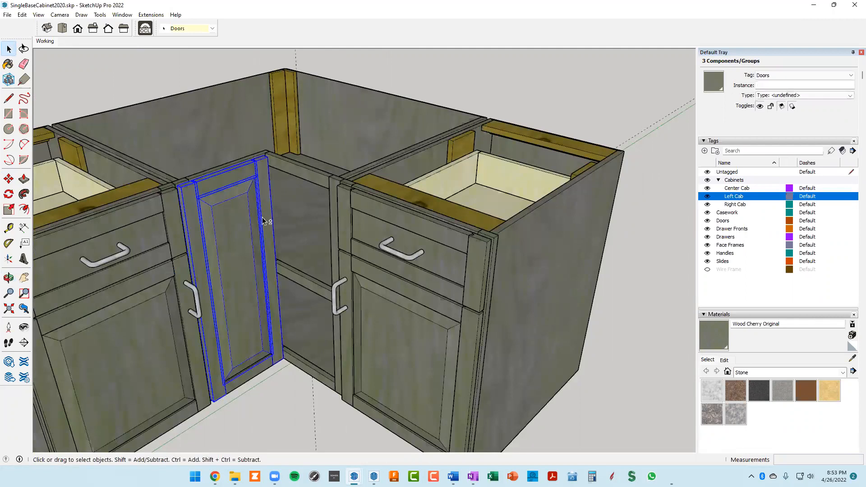
middle_click_drag(251, 251, 283, 287)
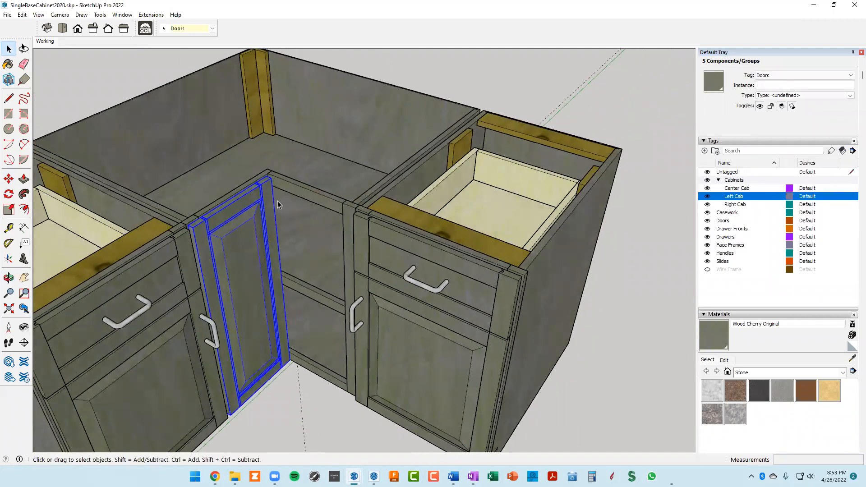
scroll(278, 204, "up", 4)
key("m")
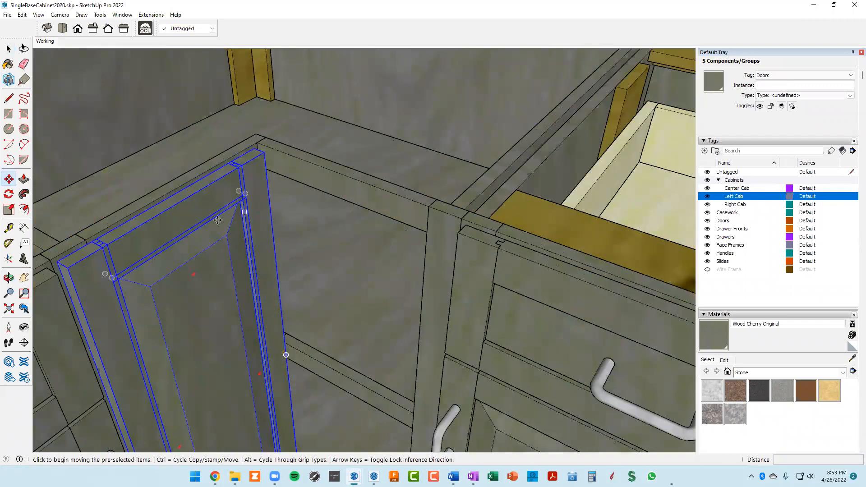
key("ctrl")
left_click(56, 262)
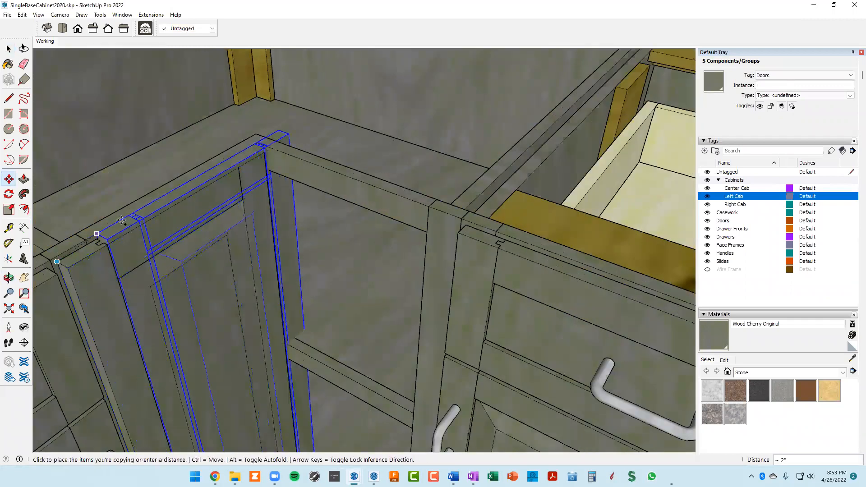
left_click(256, 149)
Rotate the copied door 90 degrees about its top corner so it lies along the adjoining face frame.
scroll(257, 146, "up", 3)
left_click(23, 227)
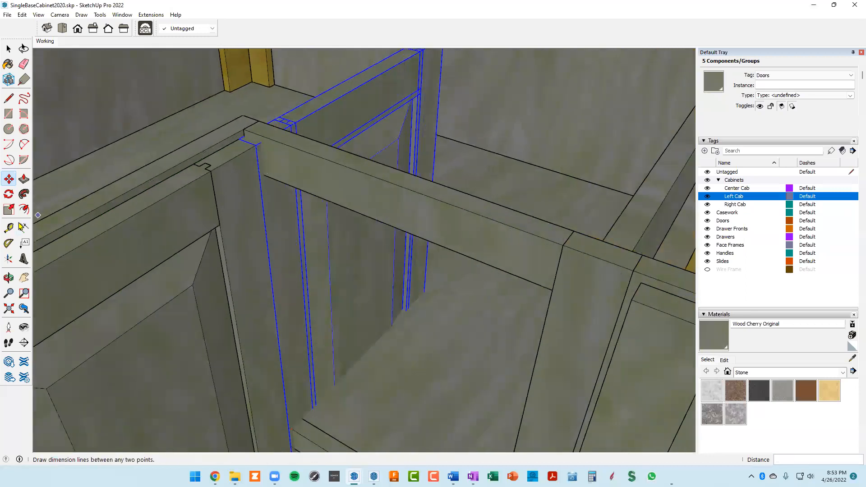
left_click(10, 195)
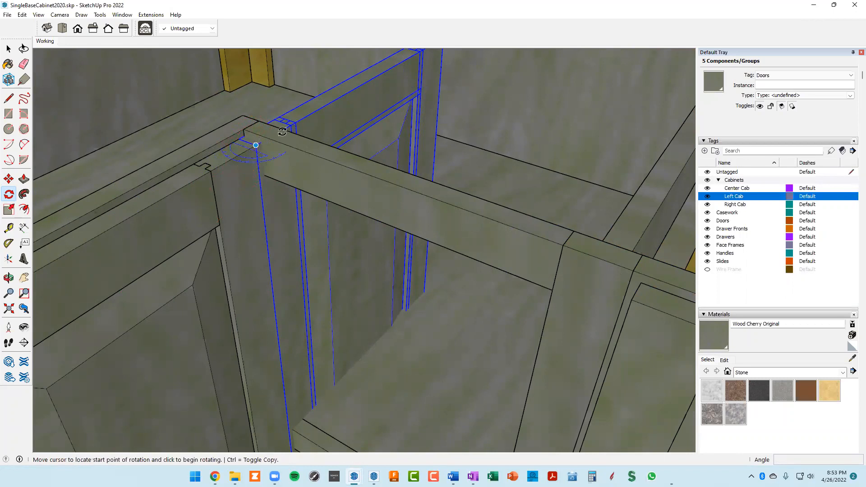
left_click(339, 97)
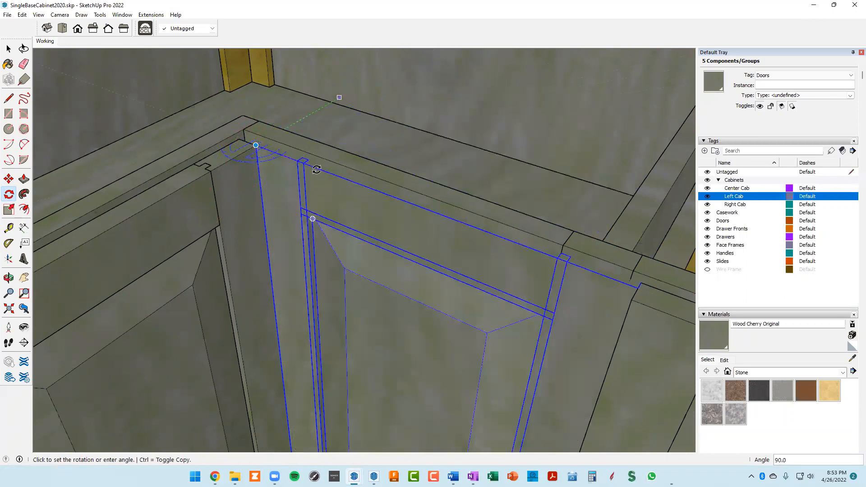
left_click(317, 169)
Move the rotated door 1 7/16" forward off the face frame along the first door's top edge.
middle_click_drag(321, 171, 276, 212)
scroll(305, 183, "up", 4)
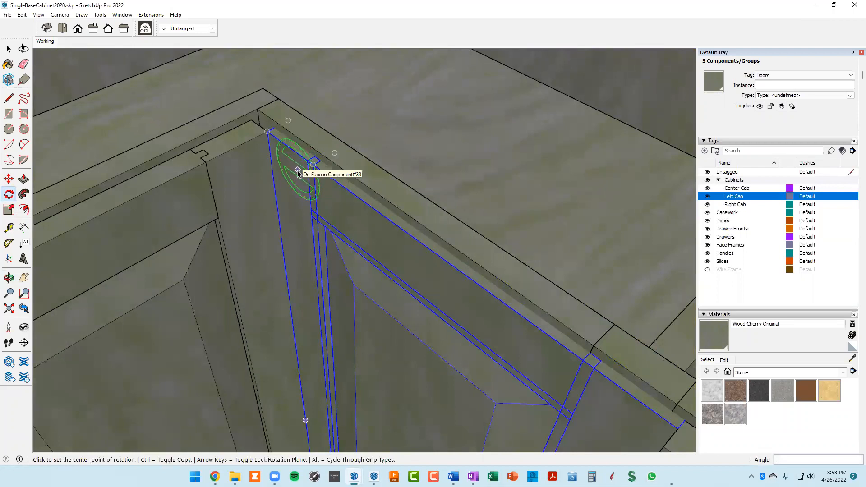
key("space")
key("m")
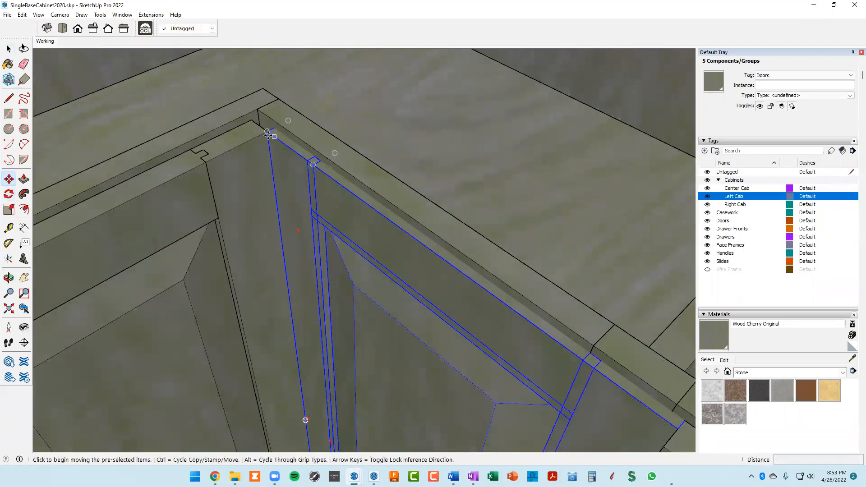
left_click(268, 132)
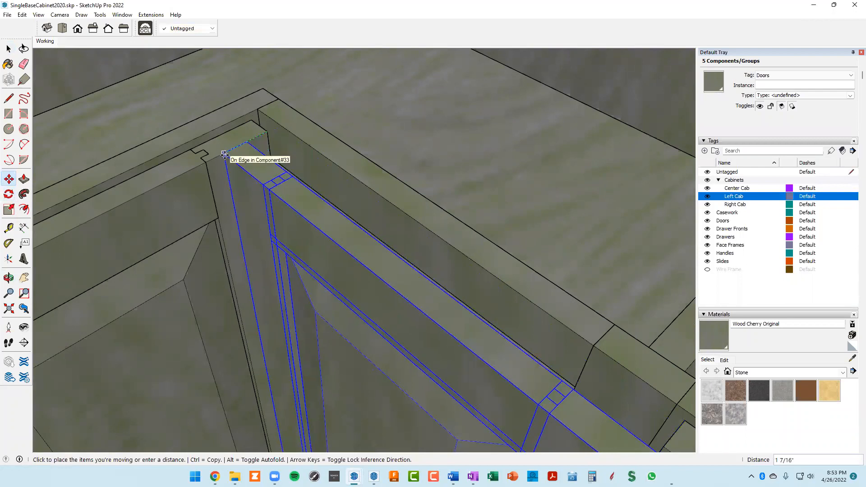
left_click(224, 154)
Move the rotated door back 11/16" so its back top corner meets the first door's front corner, and clear the selection.
scroll(247, 142, "up", 2)
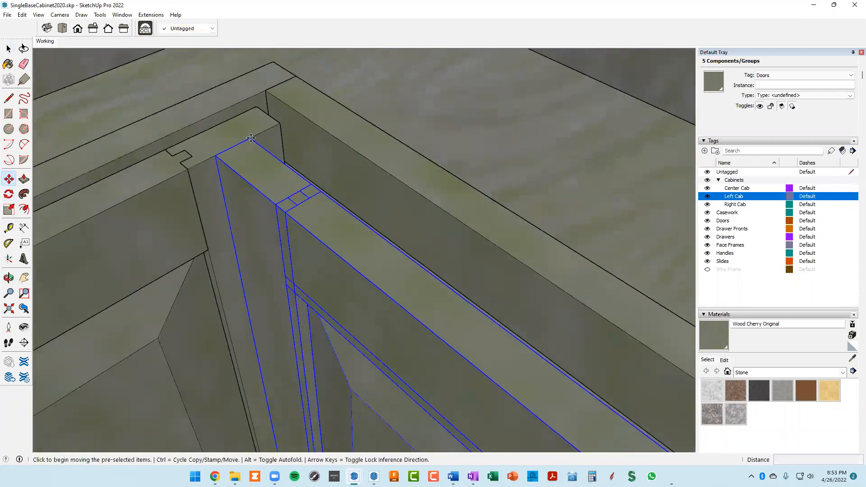
left_click(250, 138)
left_click(278, 126)
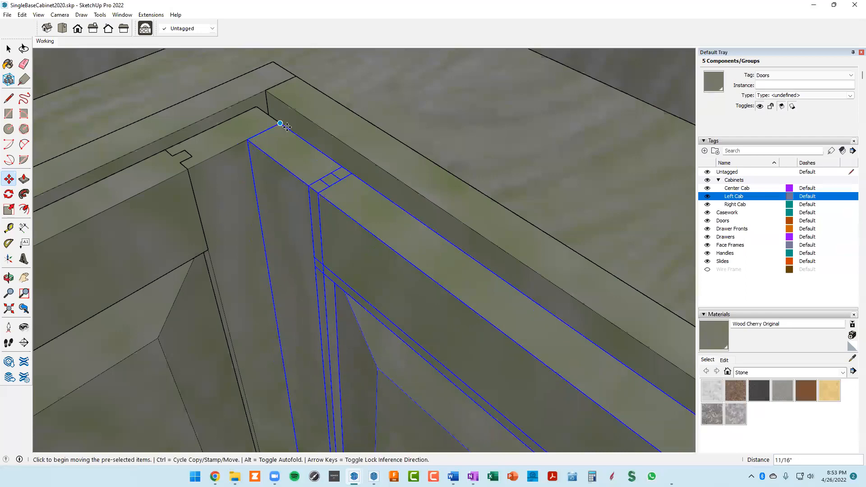
scroll(279, 127, "down", 6)
key("space")
left_click(278, 331)
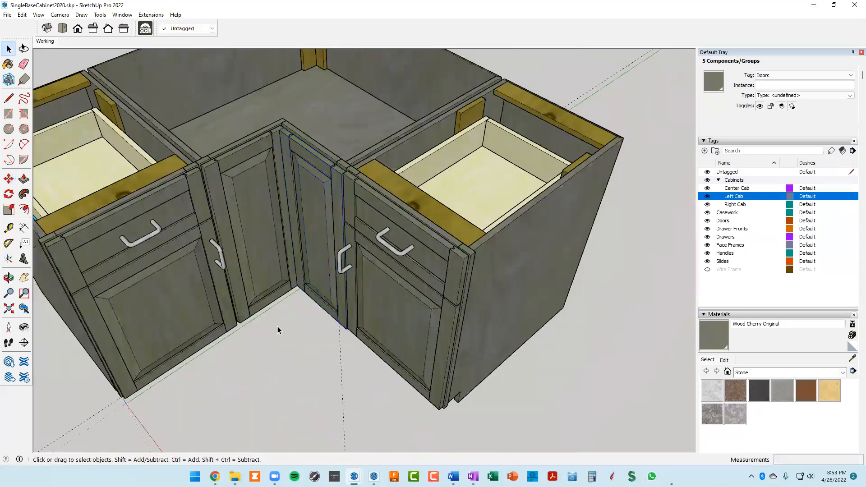
Open the right cabinet's group for editing and select its vertical door handle.
middle_click_drag(277, 329, 371, 235)
scroll(371, 235, "up", 4)
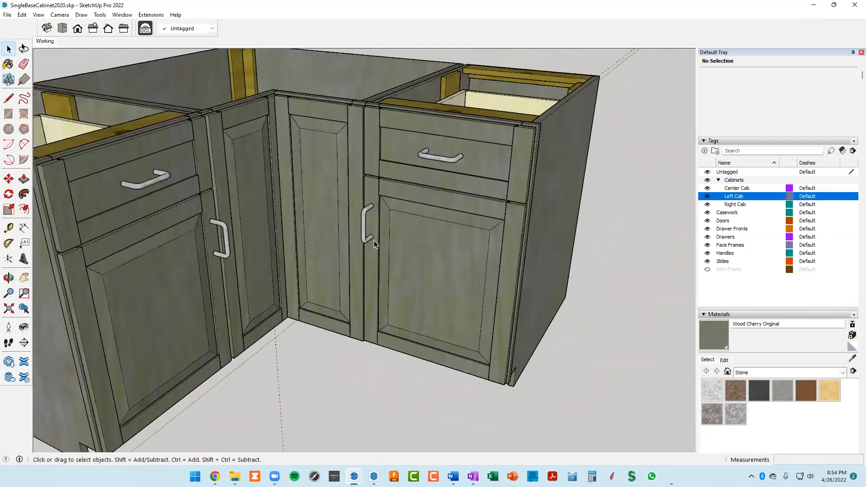
left_click(367, 210)
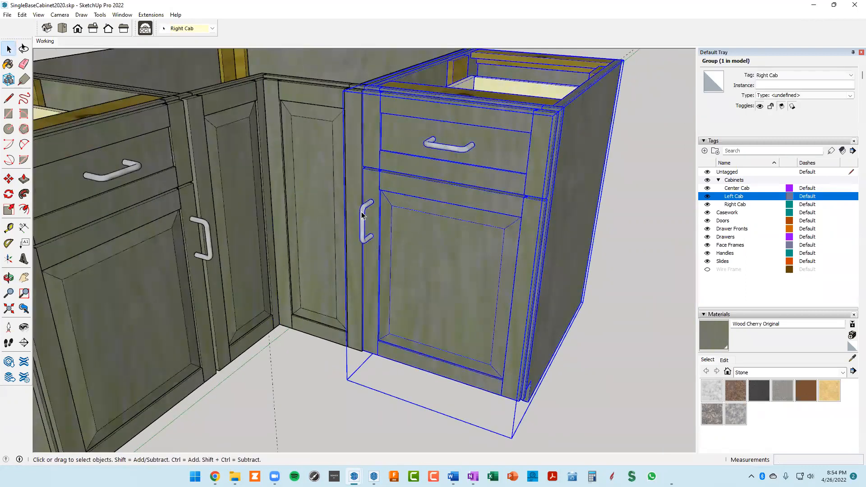
middle_click_drag(394, 199, 462, 195)
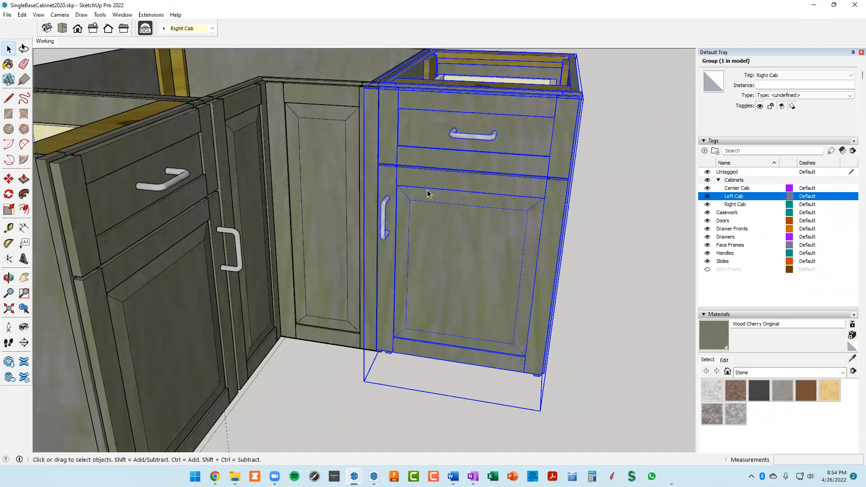
scroll(379, 217, "up", 6)
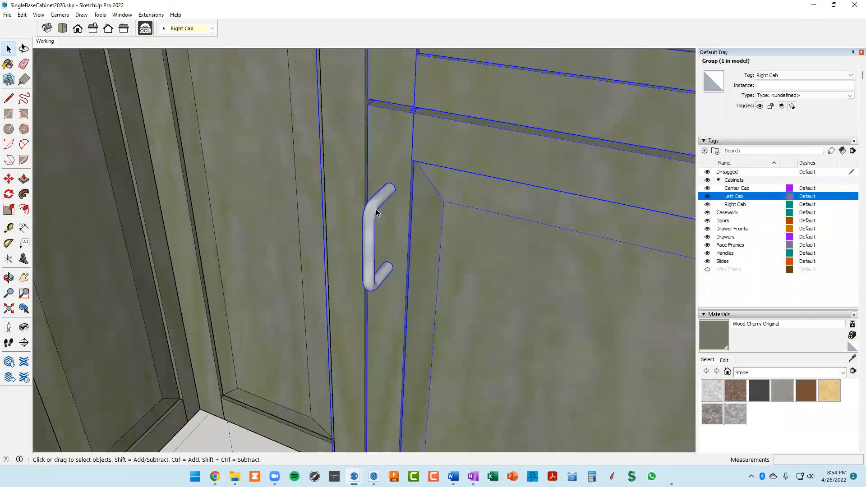
scroll(376, 212, "down", 8)
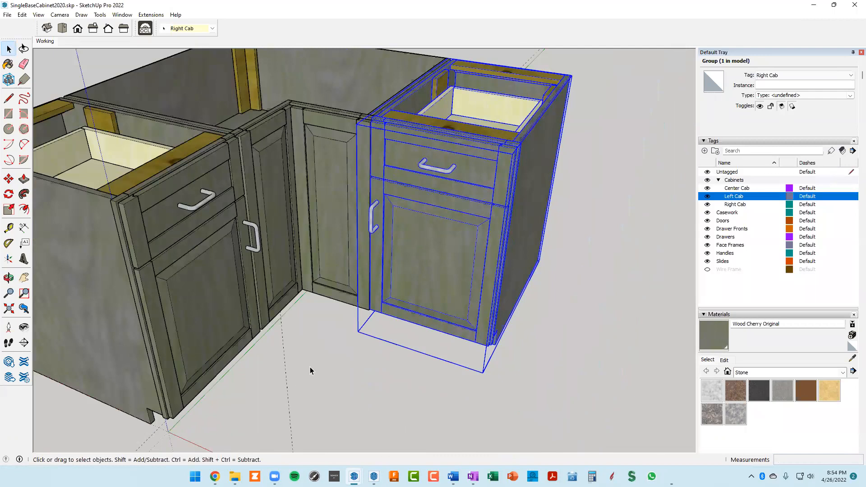
left_click(310, 371)
left_click(371, 217)
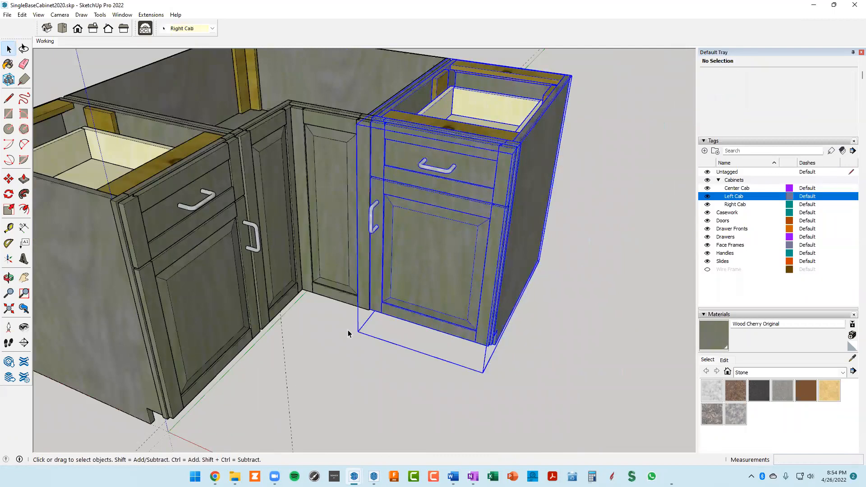
double_click(418, 234)
scroll(374, 208, "up", 5)
left_click(375, 208)
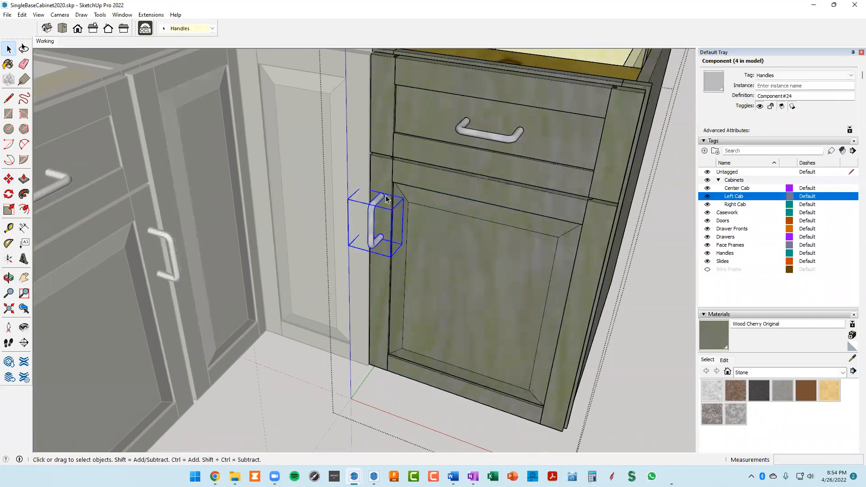
scroll(387, 199, "up", 2)
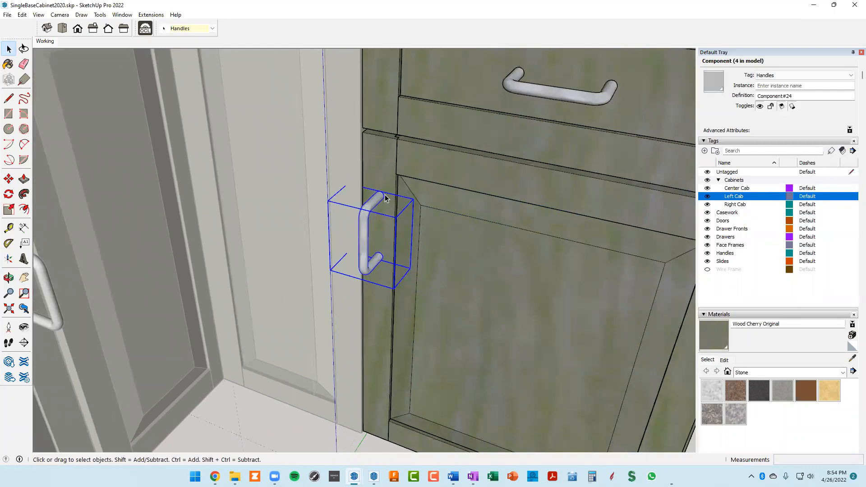
scroll(385, 197, "down", 3)
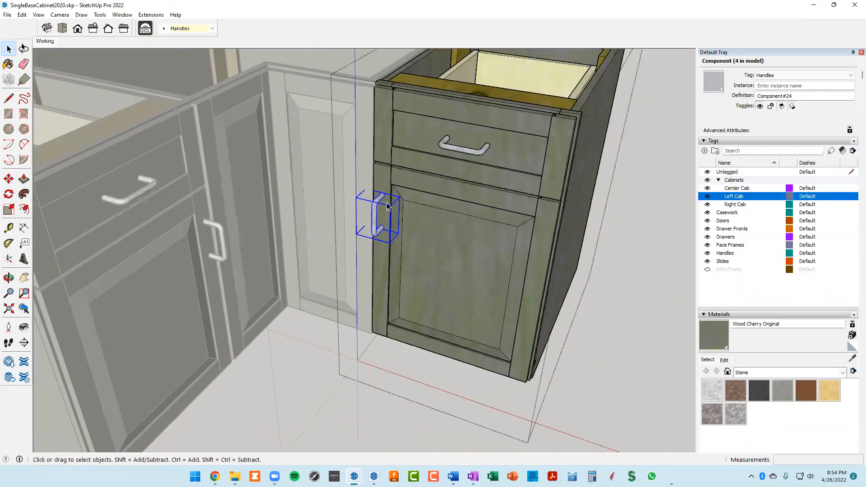
key("m")
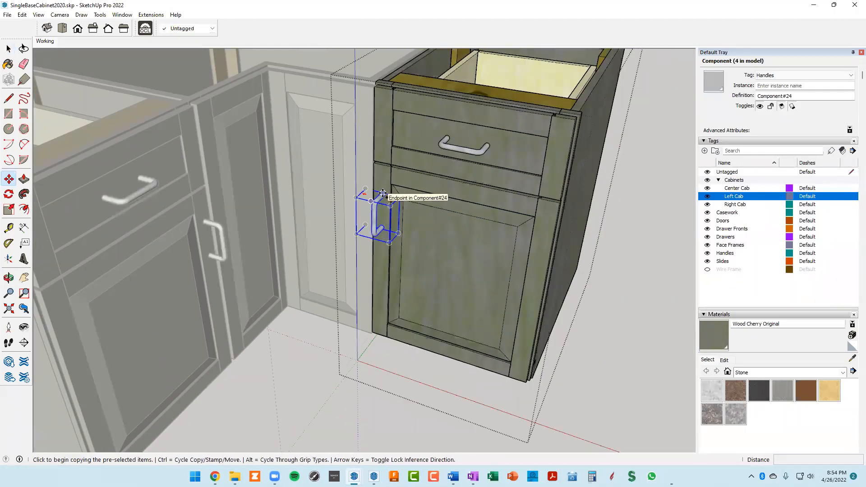
left_click(379, 192)
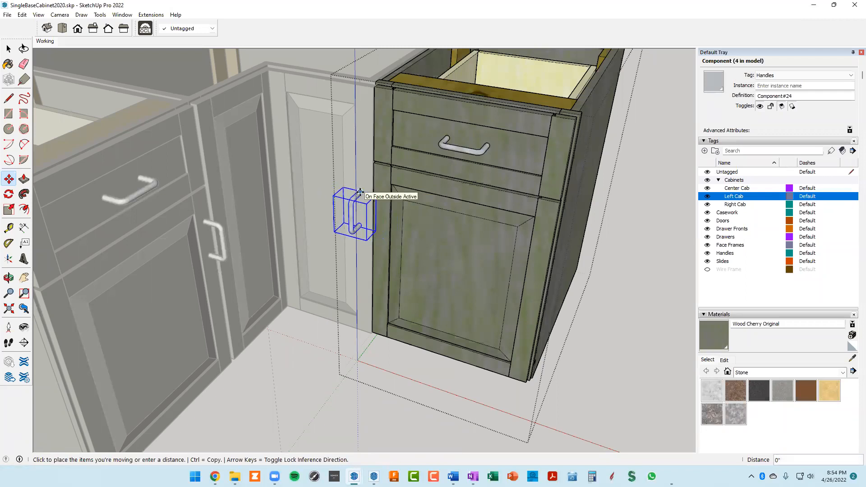
key("Escape")
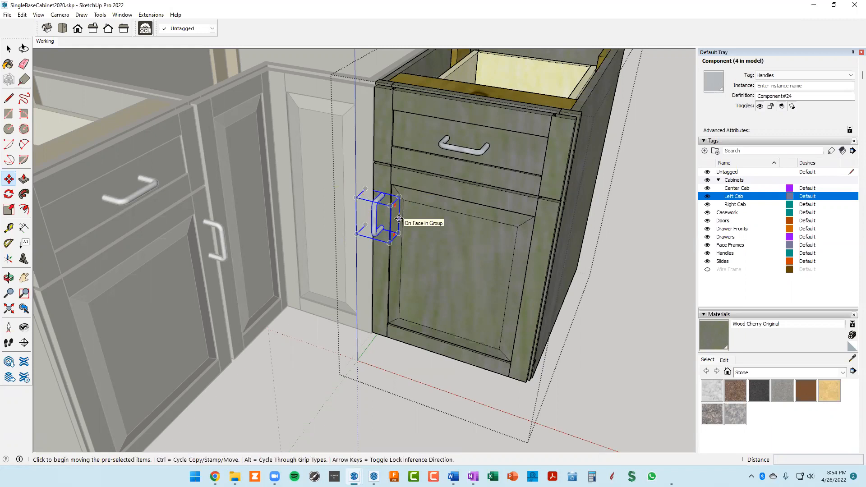
Copy the selected handle out of the right cabinet's group and paste it onto the floor in front of the corner doors.
right_click(272, 366)
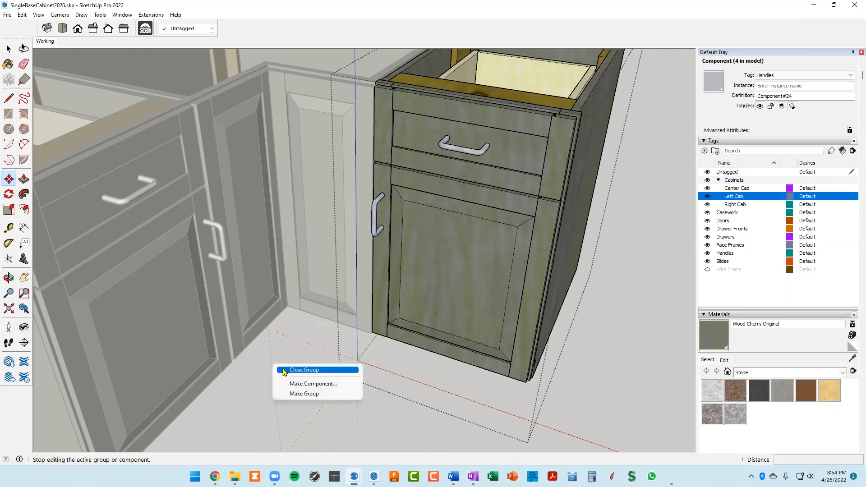
left_click(307, 368)
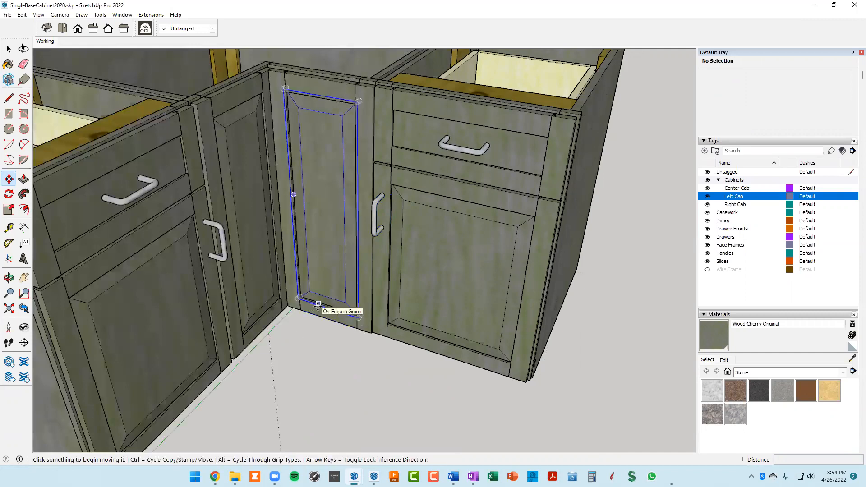
key("ctrl+v")
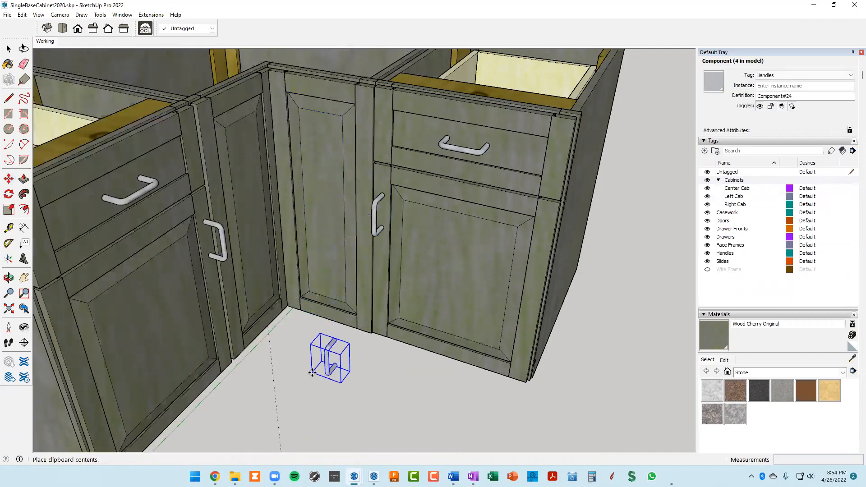
left_click(312, 373)
scroll(318, 366, "up", 3)
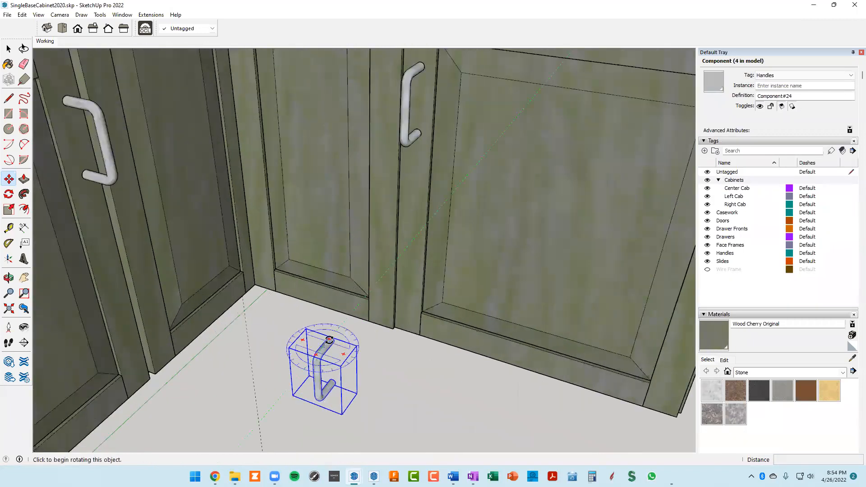
left_click(331, 338)
scroll(360, 241, "down", 1)
key("Escape")
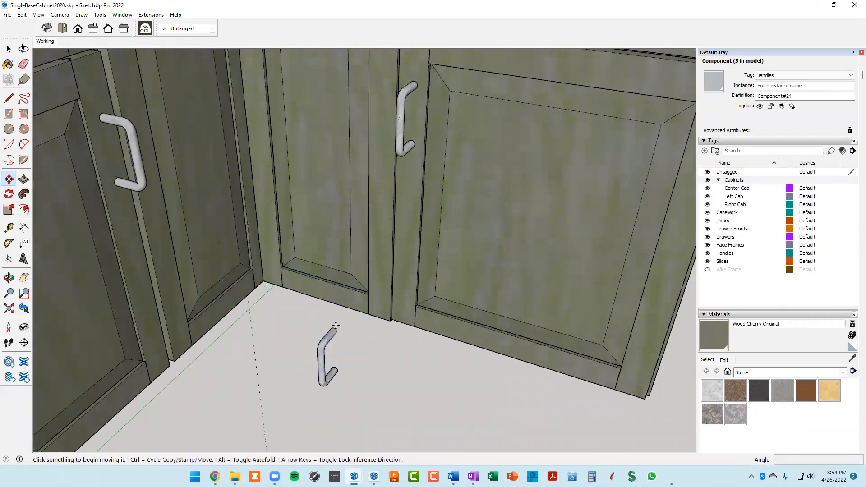
left_click(332, 328)
key("Escape")
scroll(334, 328, "up", 2)
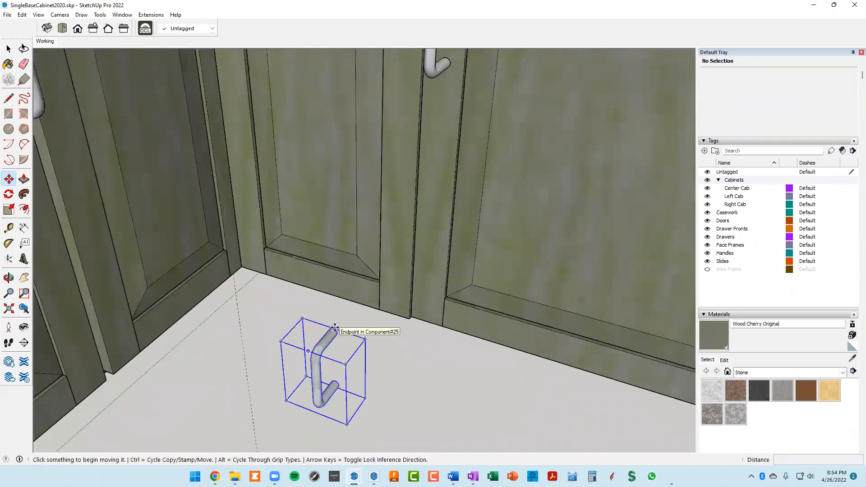
left_click(332, 326)
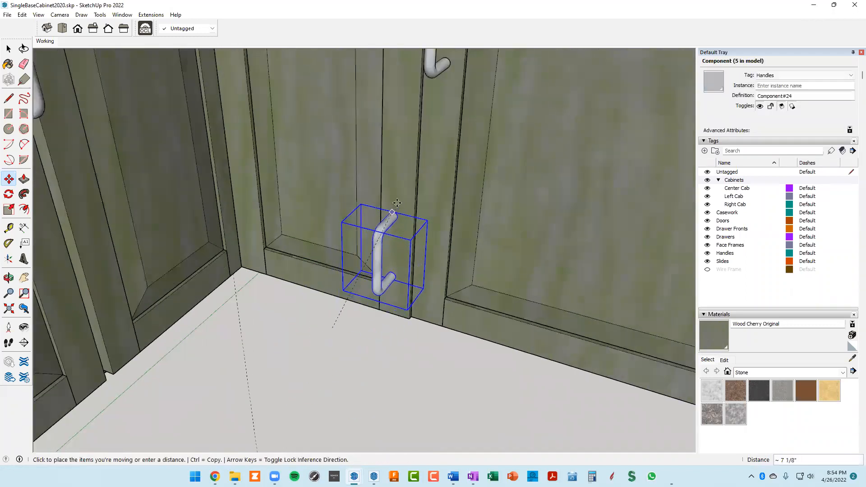
middle_click_drag(409, 131, 448, 388)
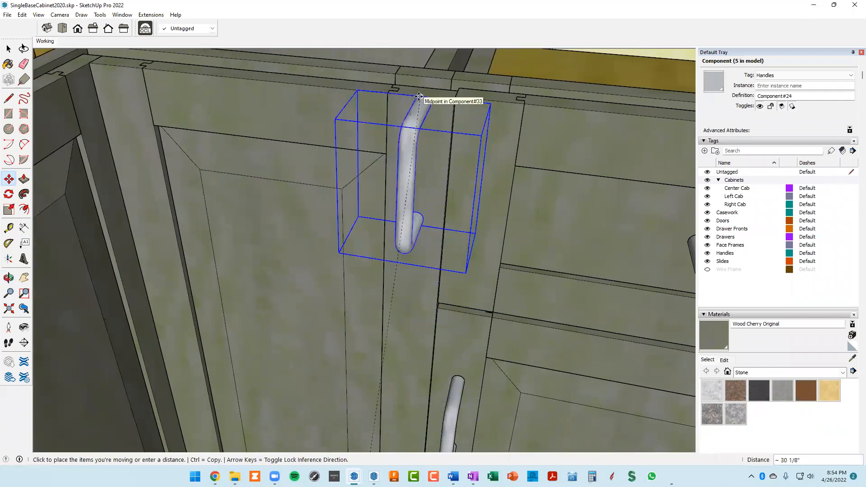
key("Escape")
scroll(458, 149, "down", 10)
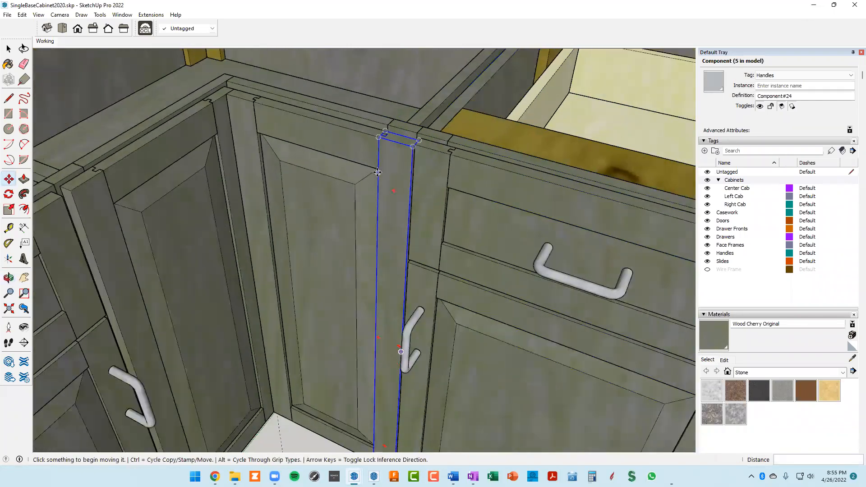
scroll(417, 189, "down", 1)
middle_click_drag(380, 217, 487, 103)
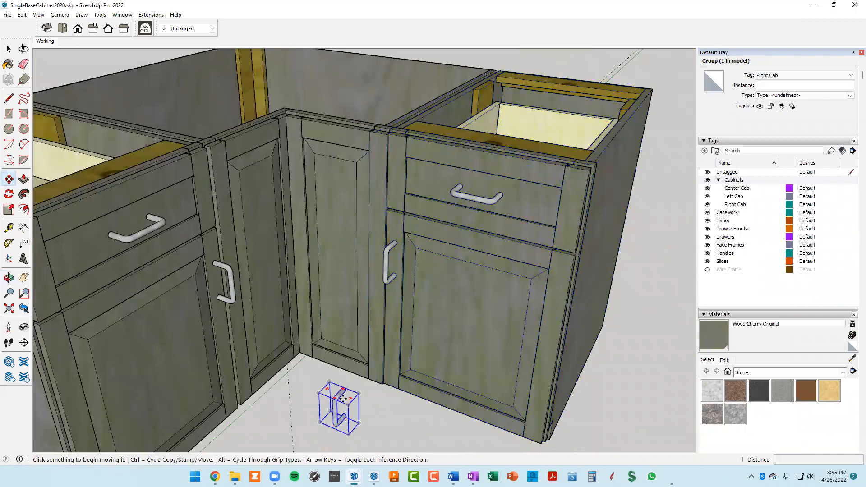
Move the pasted handle by its upper post end to the top edge midpoint of the corner door's stile beside the right cabinet.
key("space")
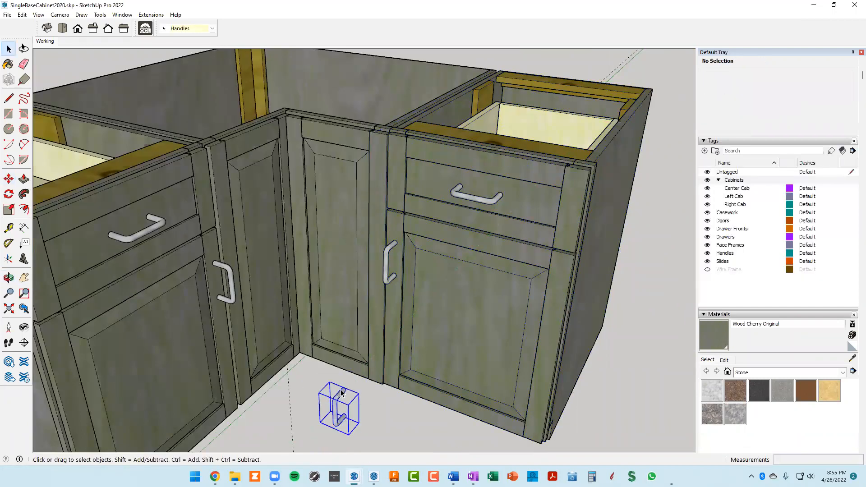
left_click(343, 395)
scroll(343, 395, "up", 3)
key("m")
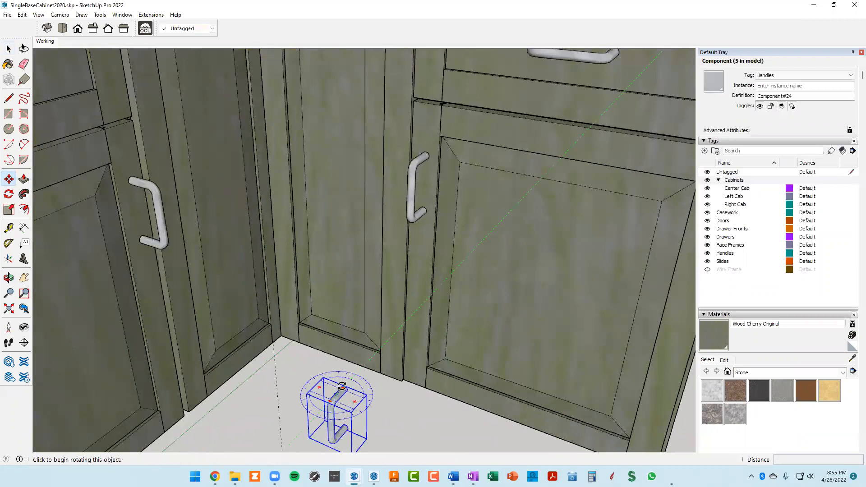
left_click(344, 384)
scroll(348, 361, "down", 5)
middle_click_drag(396, 162, 393, 181)
scroll(388, 176, "up", 4)
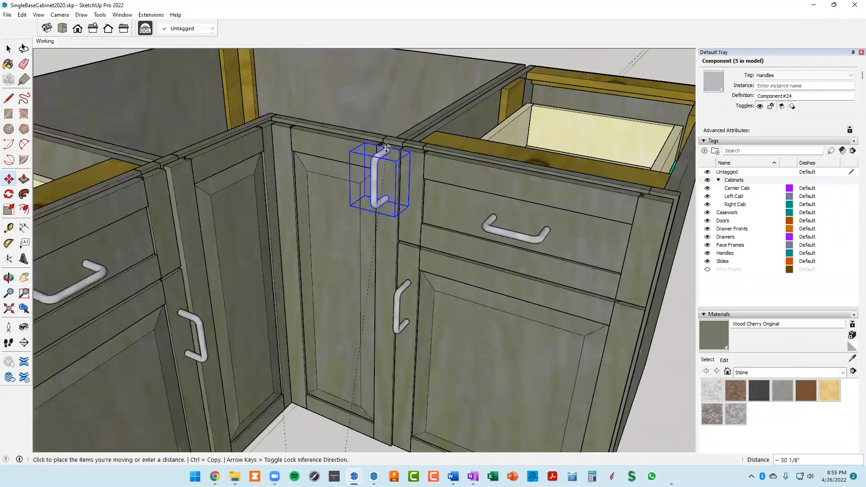
left_click(386, 147)
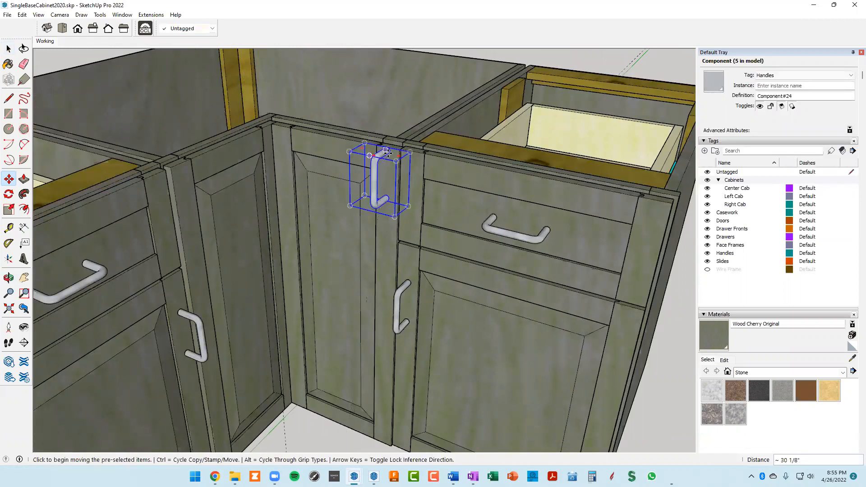
Move the handle straight down the corner door's stile by about 3 3/16" and clear the selection.
scroll(388, 145, "up", 2)
left_click(387, 146)
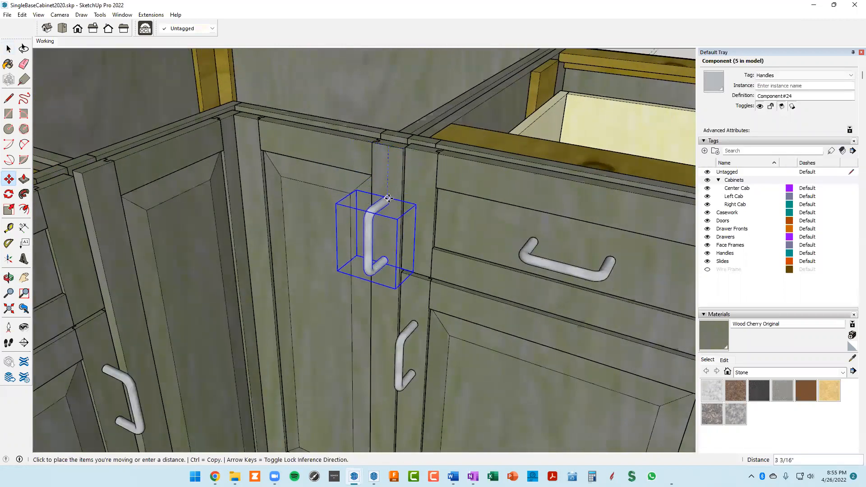
left_click(388, 200)
scroll(388, 200, "down", 4)
middle_click_drag(389, 200, 374, 143, "shift")
key("space")
left_click(359, 413)
Place two crossing guides on the corner cabinet's floor, each 20" from a side panel adjoining the neighbouring cabinet.
middle_click_drag(361, 410, 16, 299)
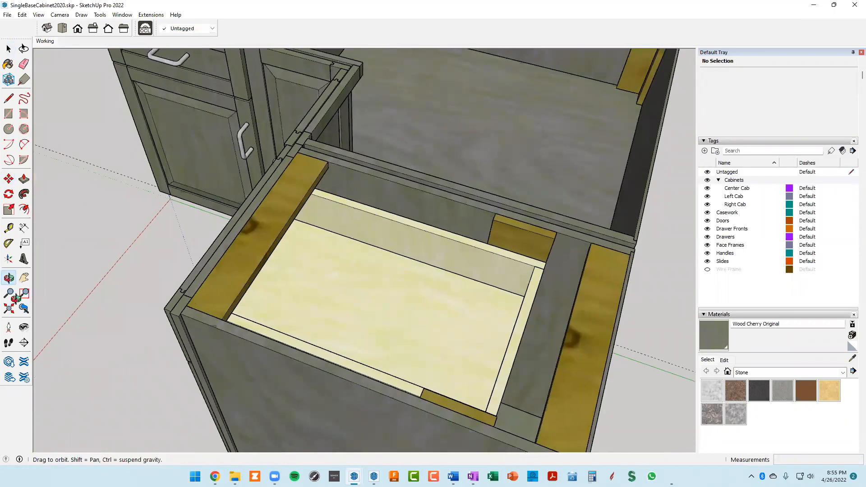
middle_click_drag(411, 154, 145, 203)
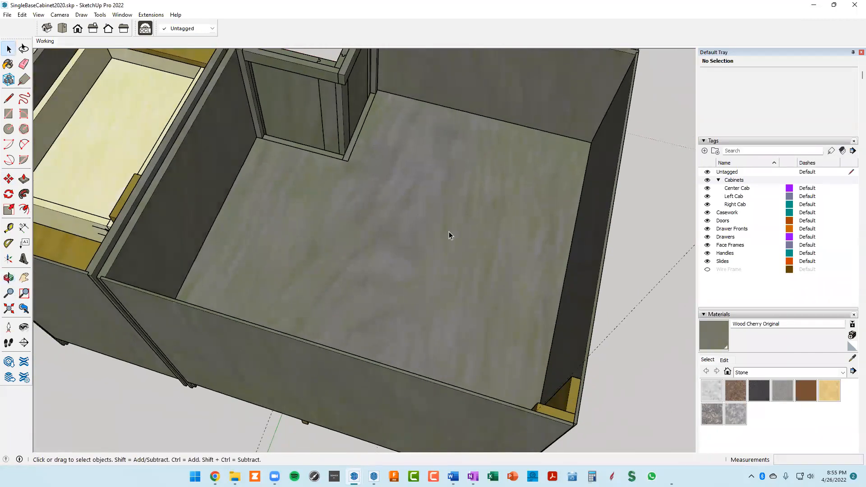
scroll(438, 234, "down", 5)
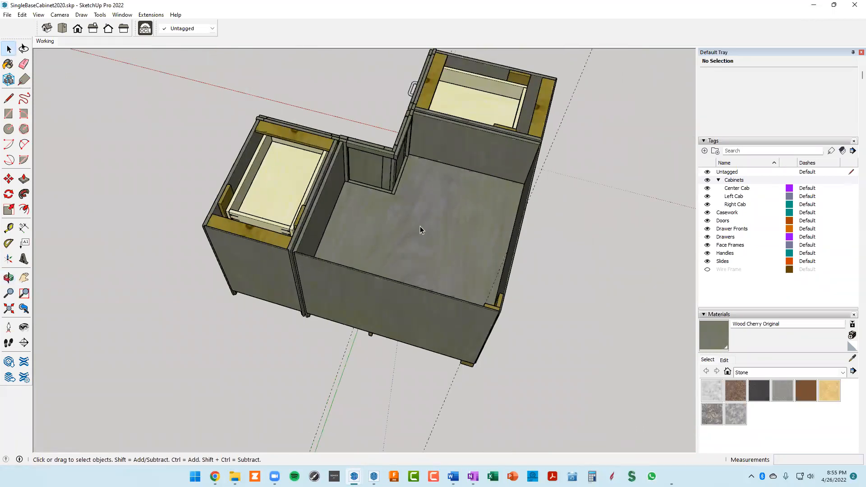
middle_click_drag(413, 224, 294, 199)
key("t")
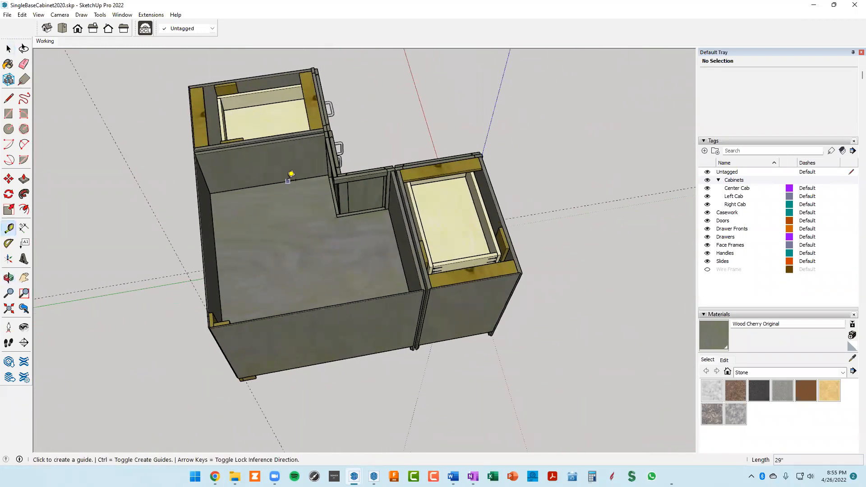
left_click(287, 181)
middle_click_drag(309, 234, 485, 271)
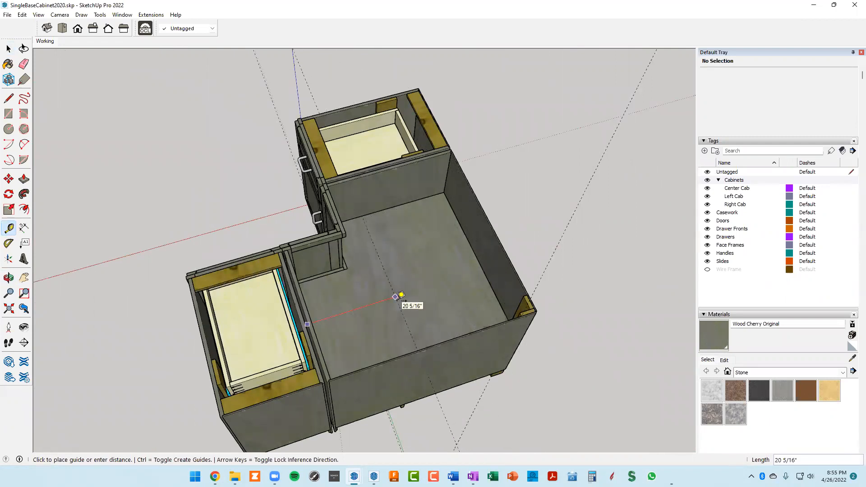
key("Return")
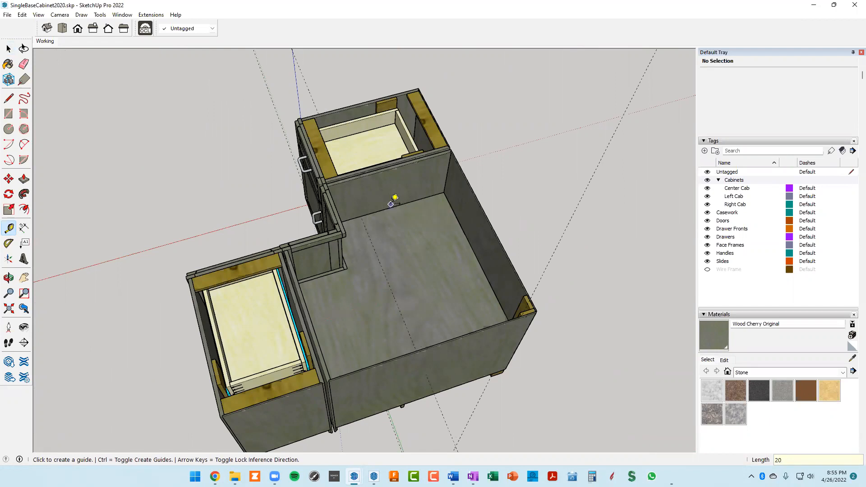
left_click(389, 208)
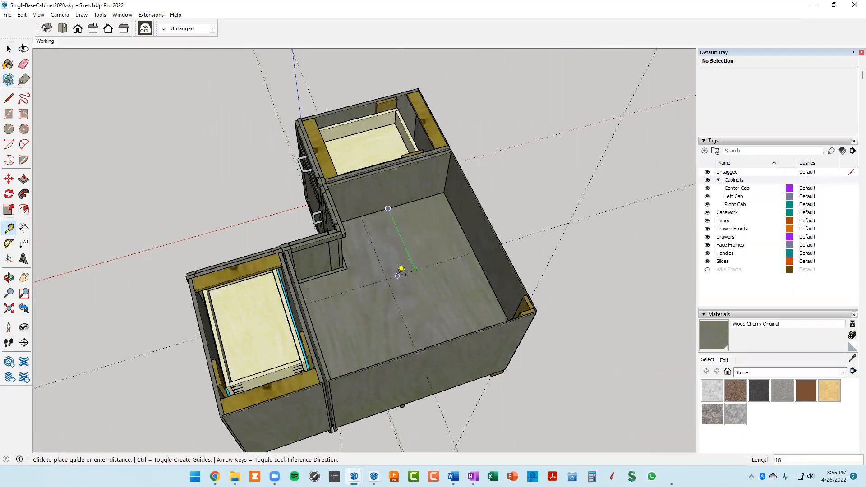
left_click(401, 270)
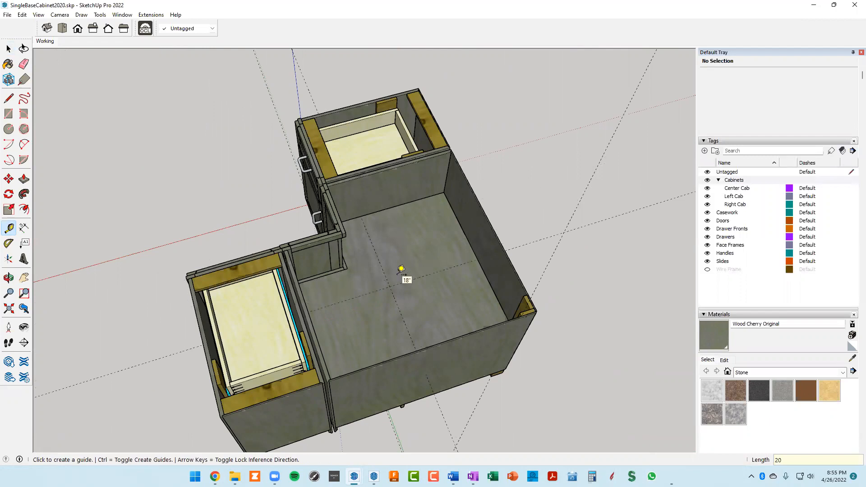
Draw a circle of 19" radius centred on the crossing of the two guides on the corner cabinet's floor.
middle_click_drag(361, 284, 221, 298)
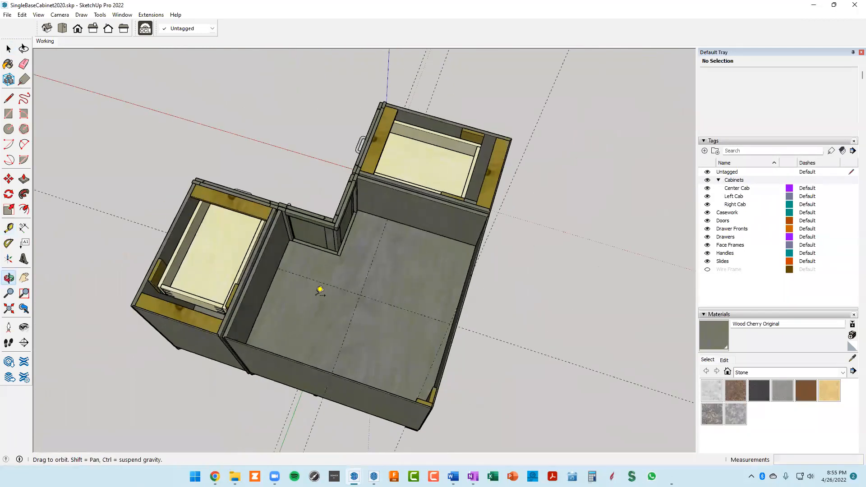
scroll(379, 297, "up", 5)
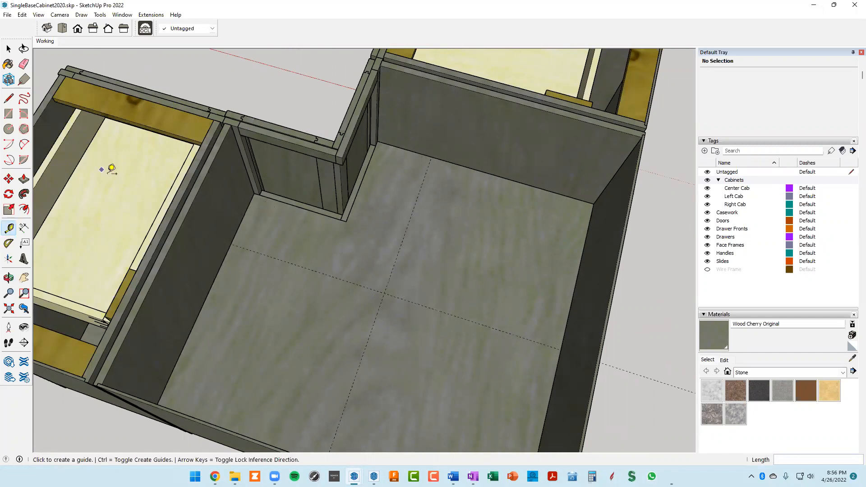
key("c")
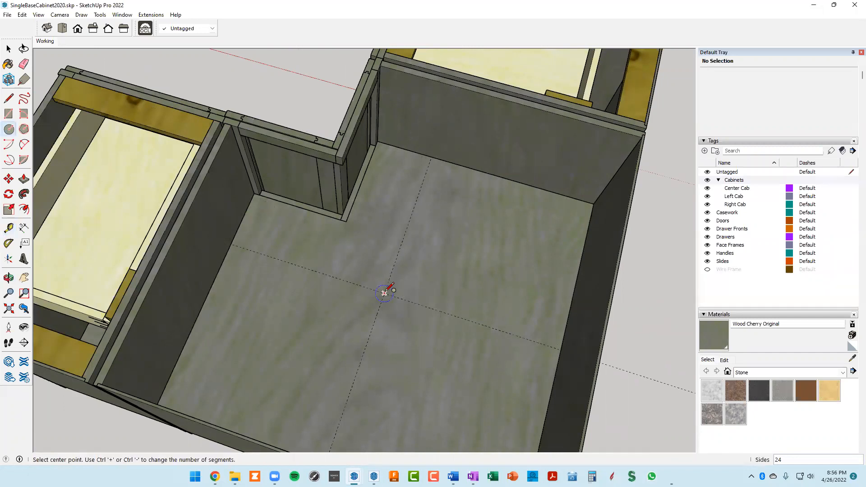
left_click(384, 293)
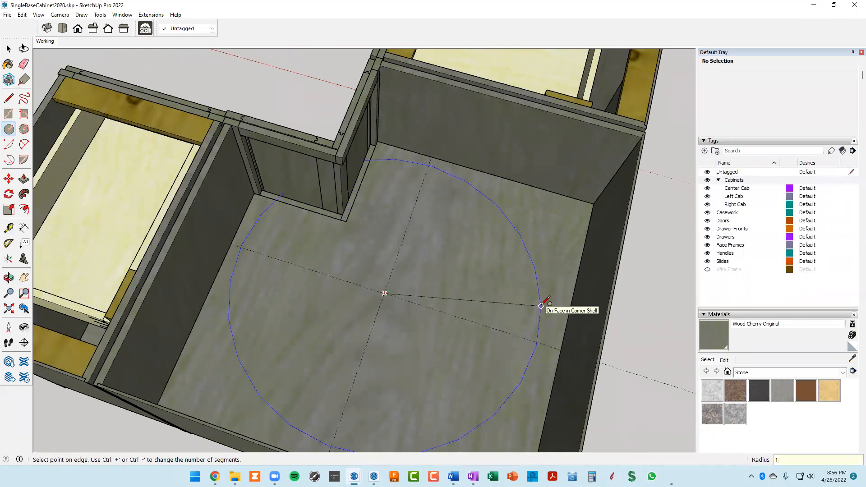
key("Return")
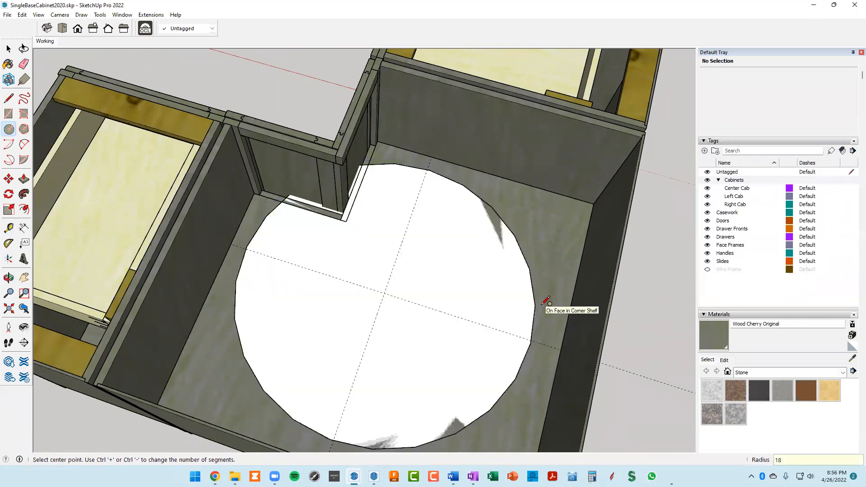
middle_click_drag(538, 296, 460, 280)
key("Return")
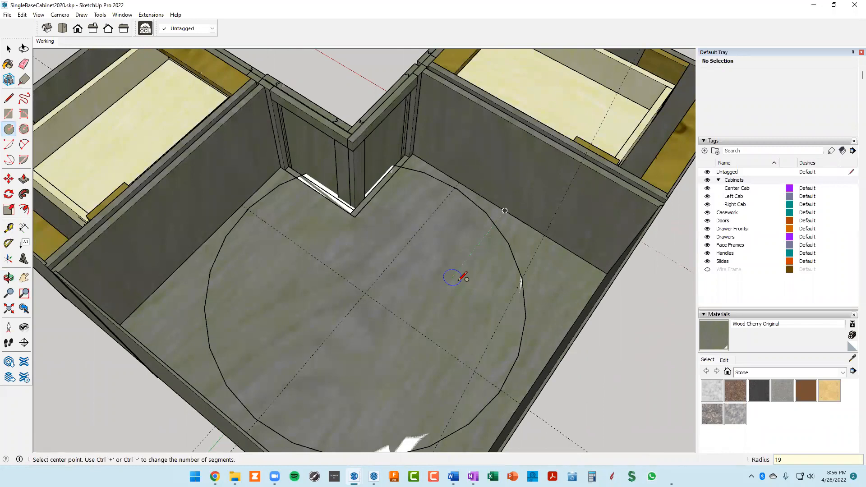
Push/pull the circular face 2" upward to make a thick disc on the corner cabinet's floor.
middle_click_drag(413, 271, 317, 252)
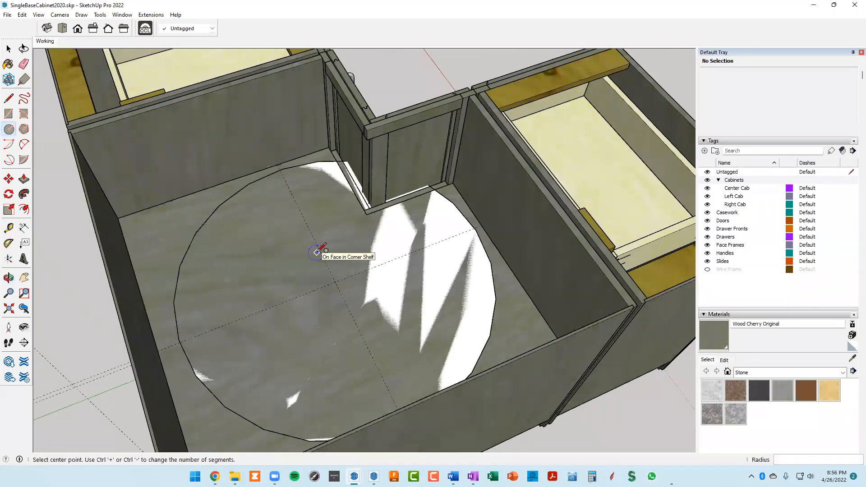
key("p")
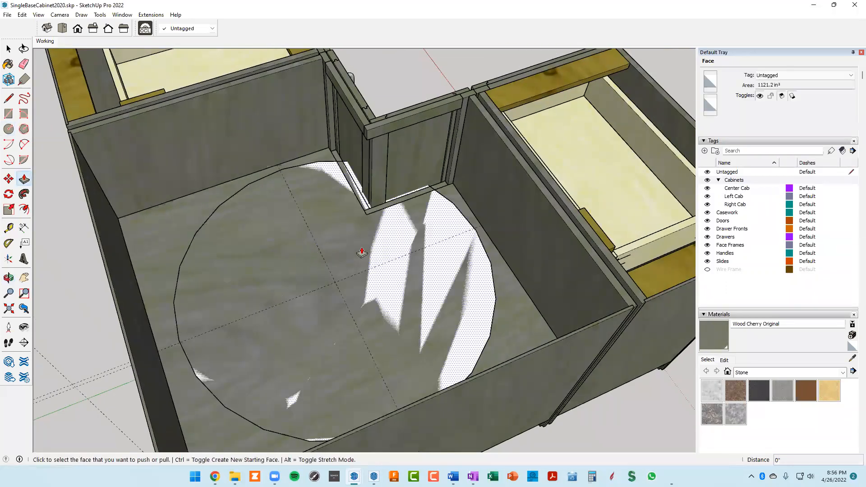
left_click(362, 253)
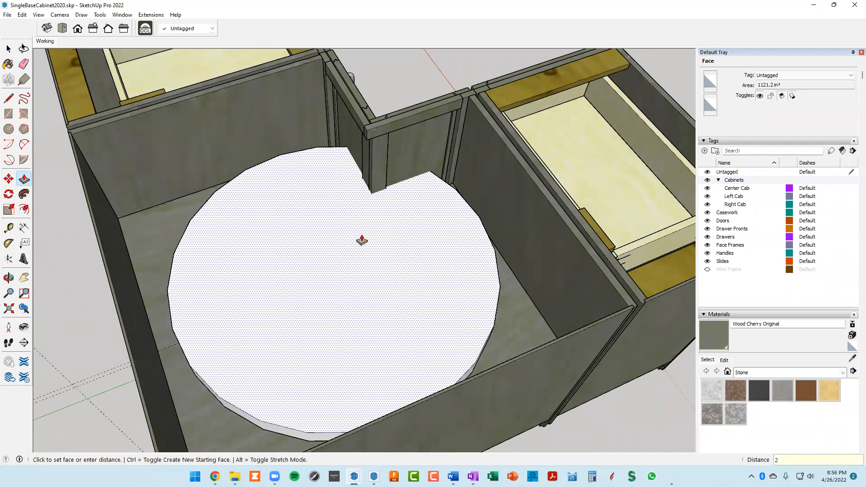
key("Return")
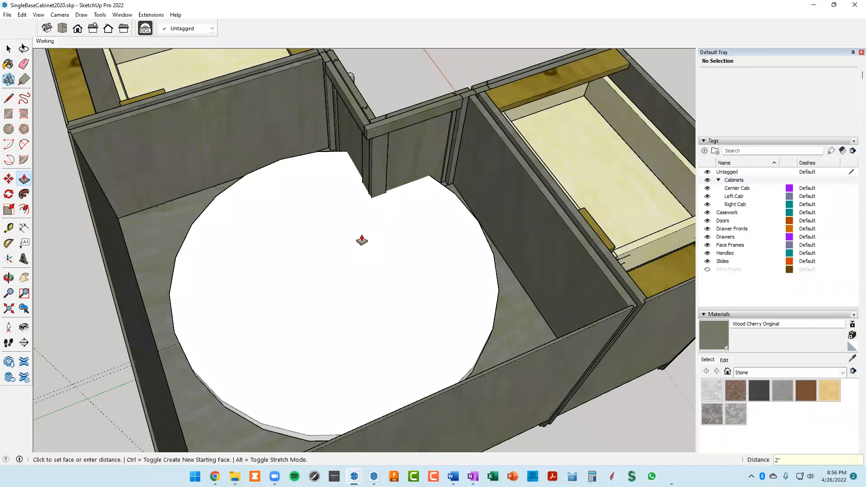
middle_click_drag(337, 276, 406, 249)
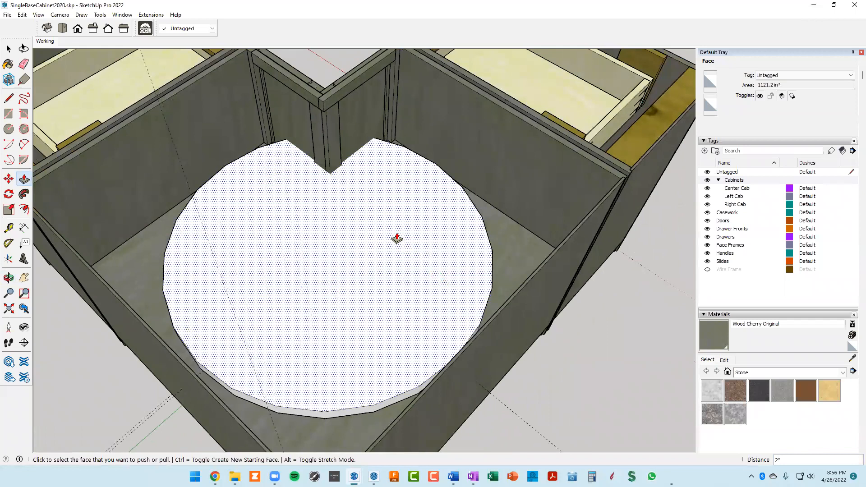
middle_click_drag(392, 188, 273, 182)
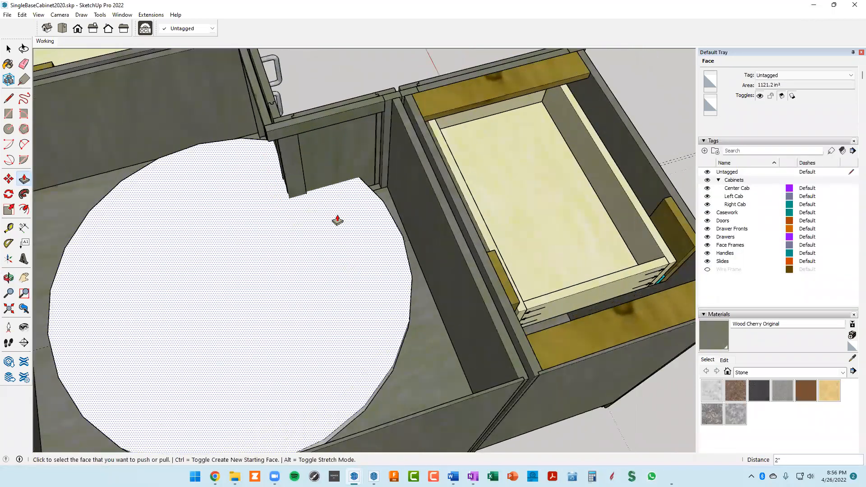
key("t")
scroll(339, 203, "up", 3)
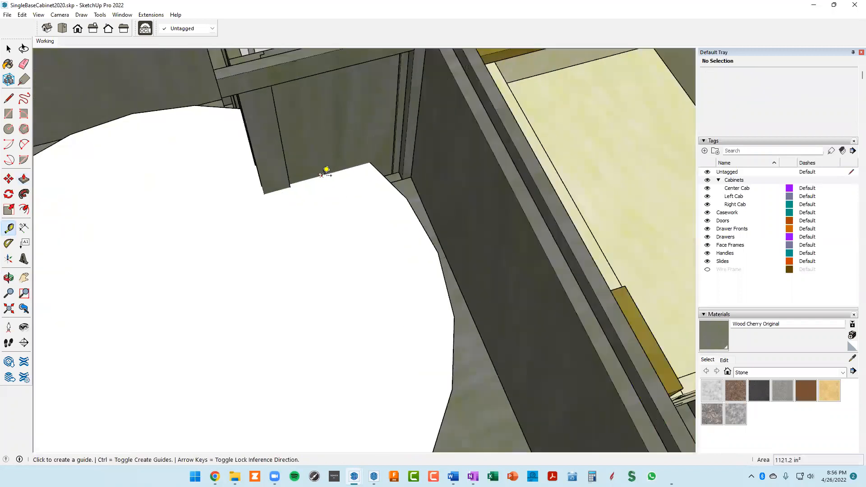
scroll(278, 186, "down", 2)
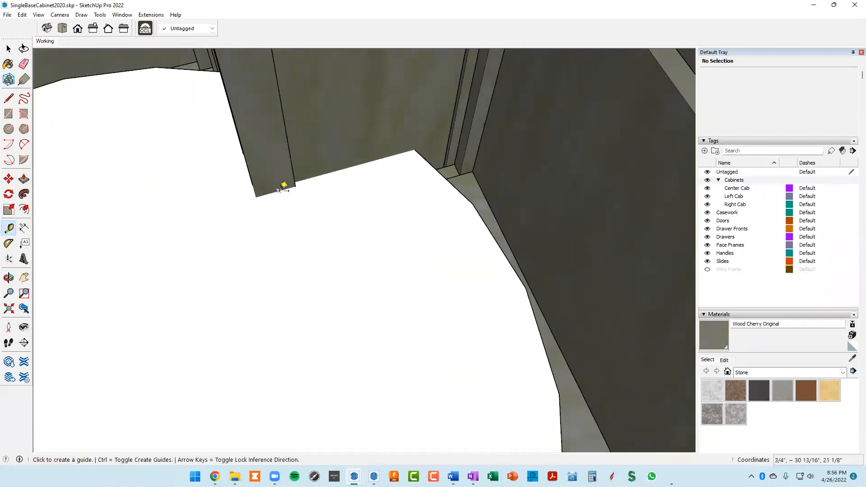
left_click(327, 167)
key("Escape")
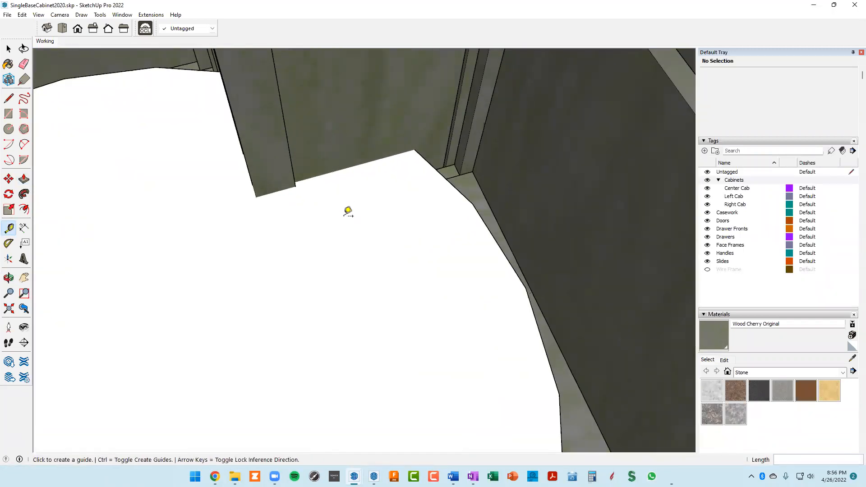
middle_click_drag(293, 192, 358, 197)
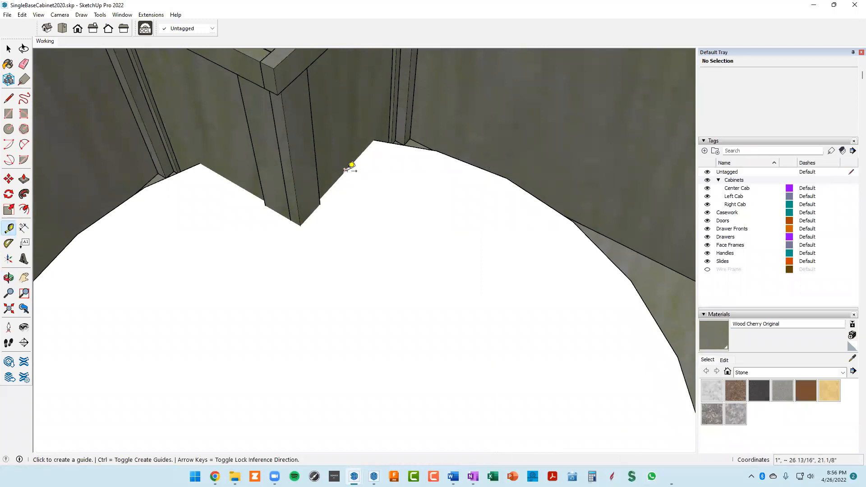
left_click(358, 156)
key("Escape")
scroll(393, 175, "down", 3)
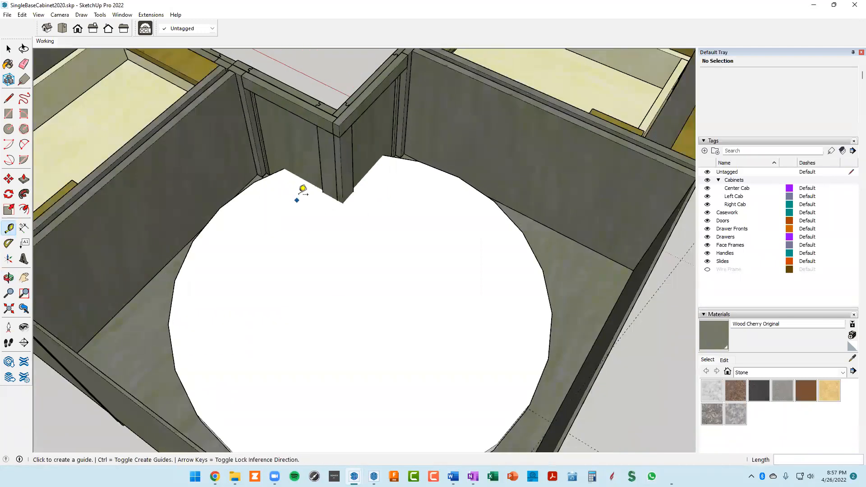
middle_click_drag(304, 179, 330, 157)
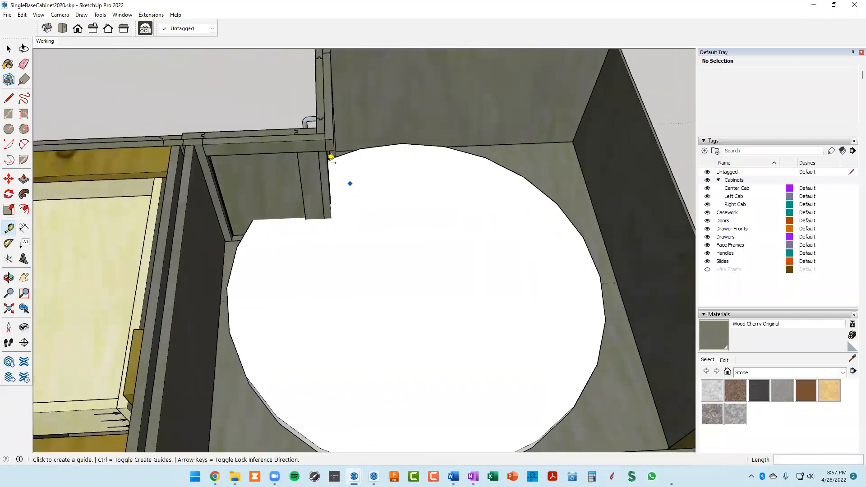
scroll(318, 142, "up", 1)
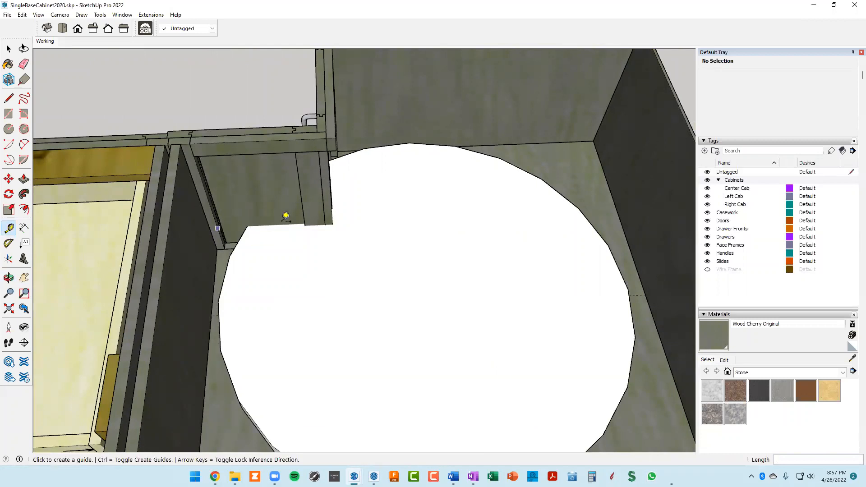
middle_click_drag(311, 212, 382, 223)
scroll(375, 224, "up", 3)
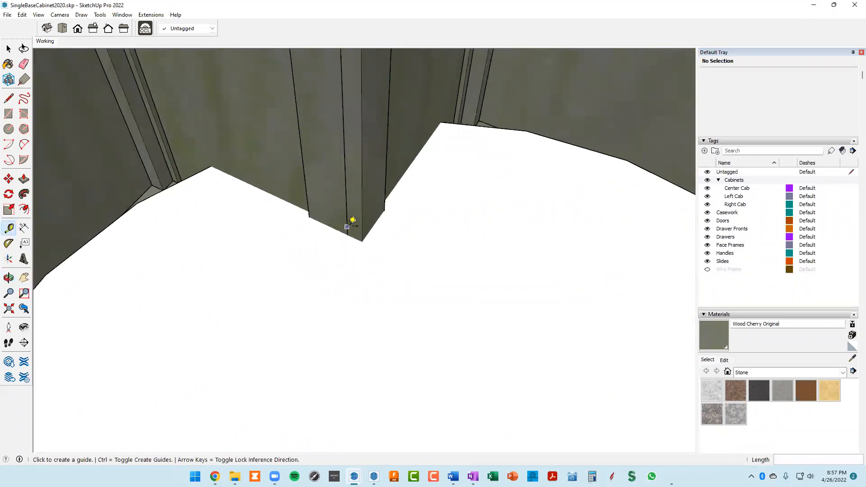
left_click(347, 234)
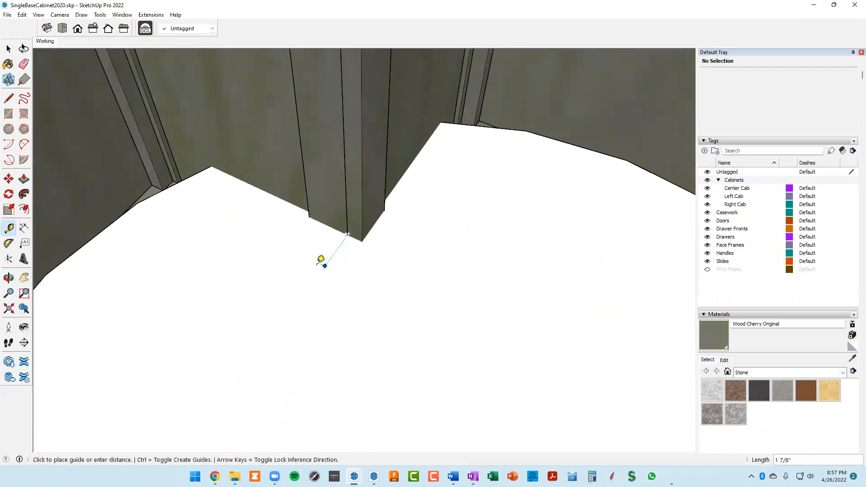
key("Escape")
scroll(368, 240, "down", 3)
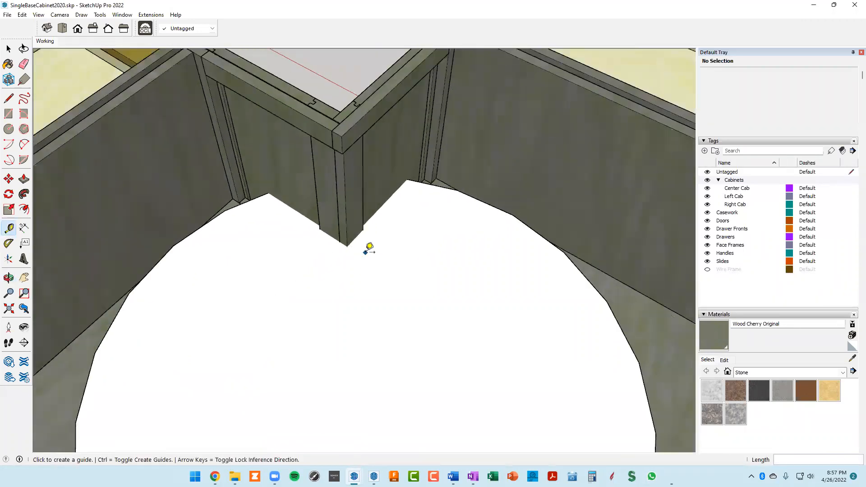
Place two short guides over the disc, about 7 9/16" and 4 11/16" long, from the inner edges of the meeting corner door stiles.
left_click(363, 230)
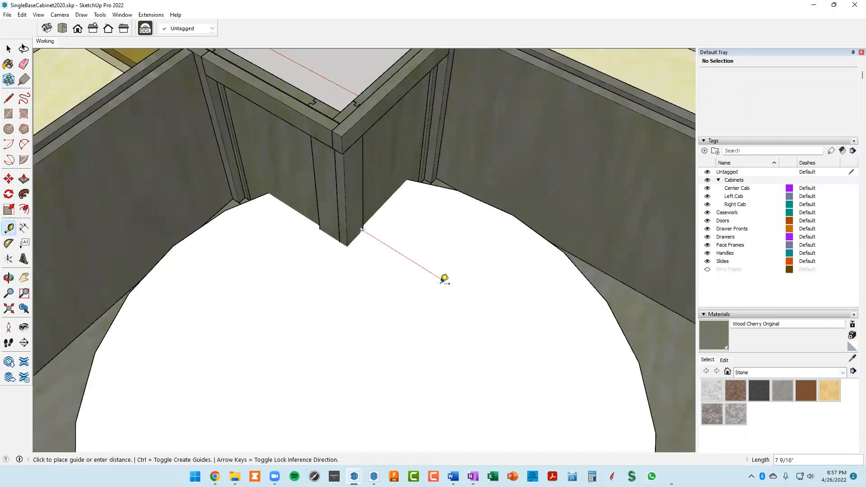
left_click(445, 281)
left_click(319, 225)
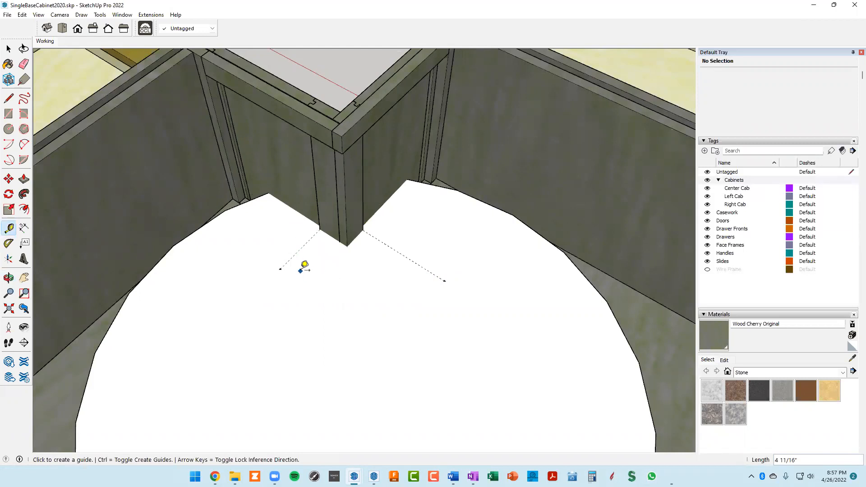
Show the model's back edges through its surfaces, and turn off the Back Edges edge style again.
key("k")
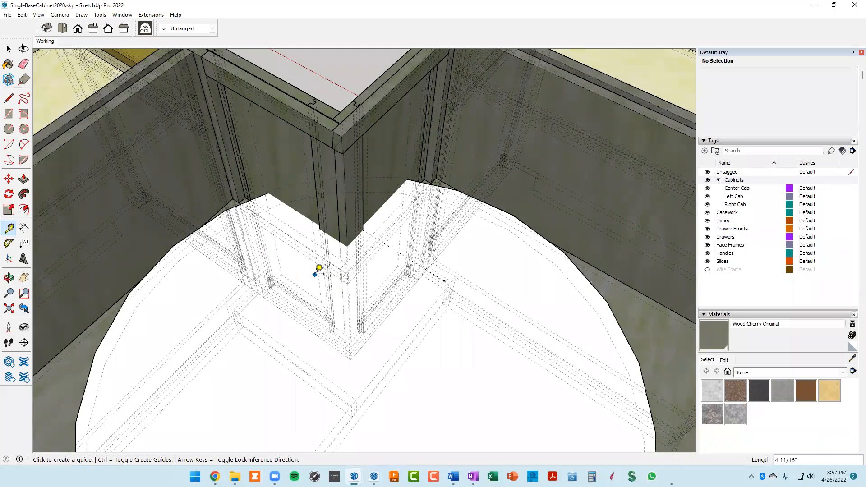
middle_click_drag(387, 265, 147, 94)
left_click(38, 15)
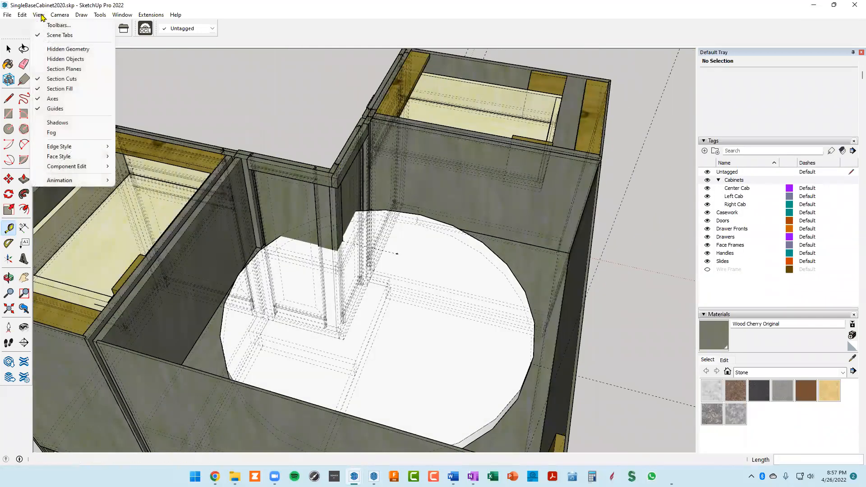
mouse_move(71, 147)
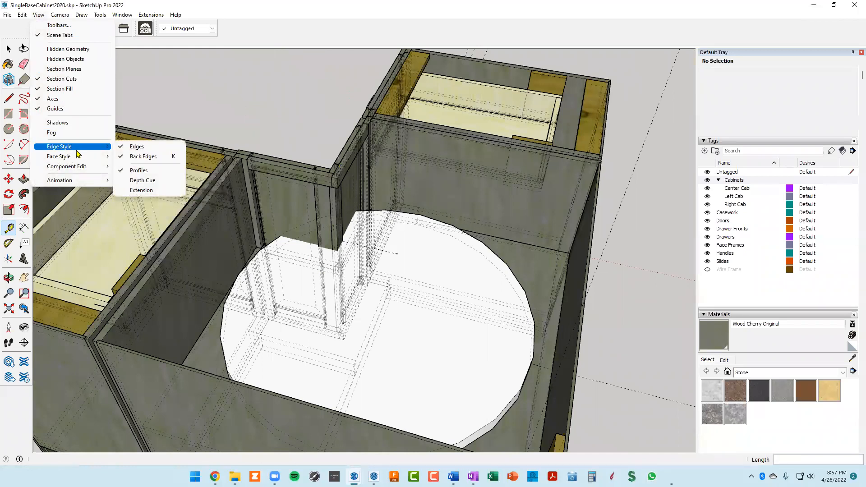
mouse_move(75, 168)
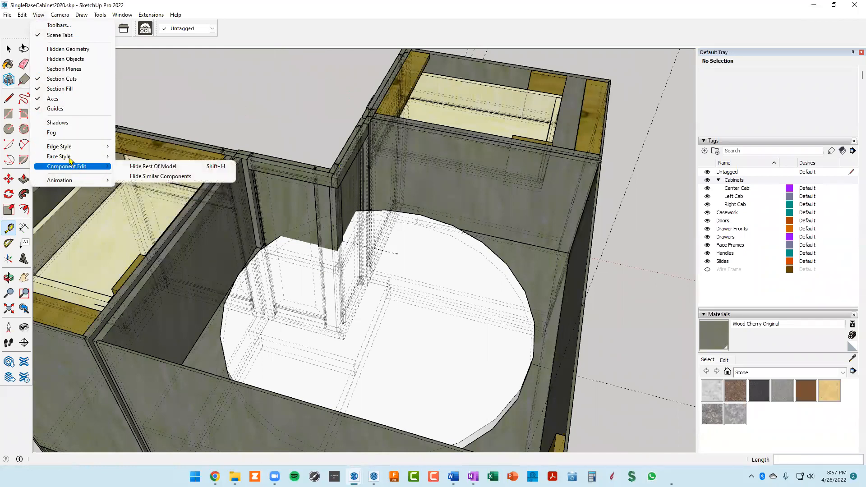
mouse_move(64, 150)
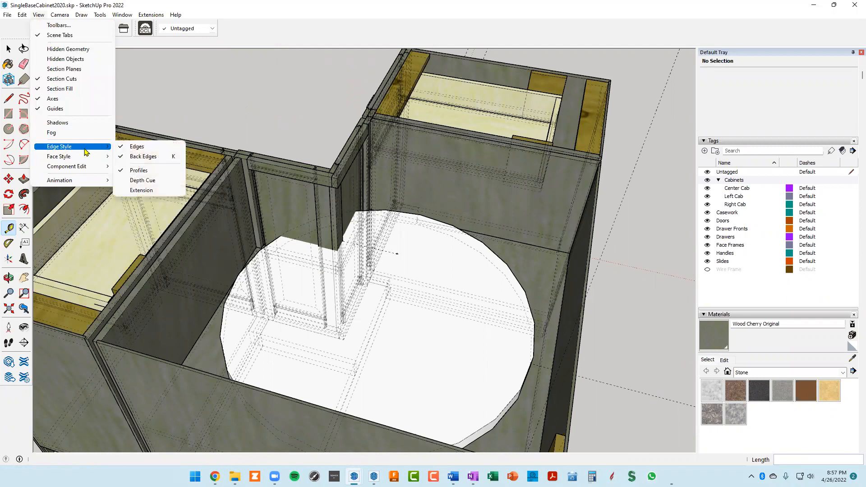
left_click(134, 154)
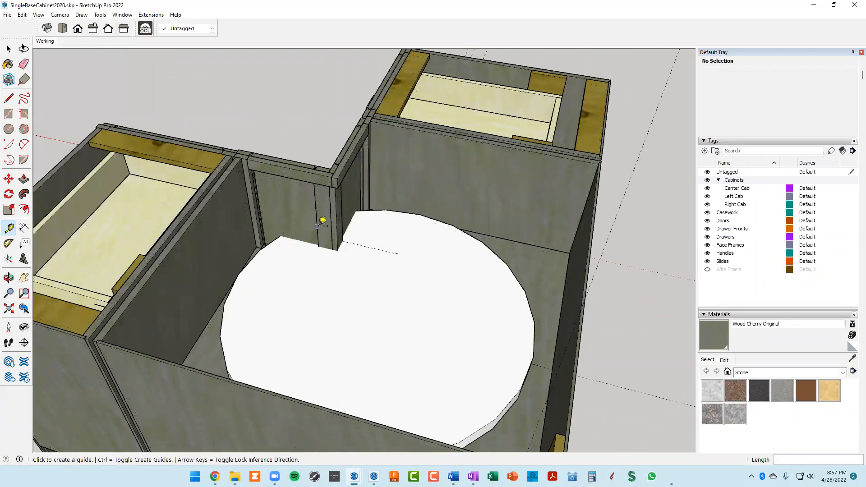
Place two perpendicular guides across the disc's top face, both passing through its centre, starting 19" away on the disc's edge.
scroll(323, 220, "down", 5)
middle_click_drag(466, 276, 287, 237)
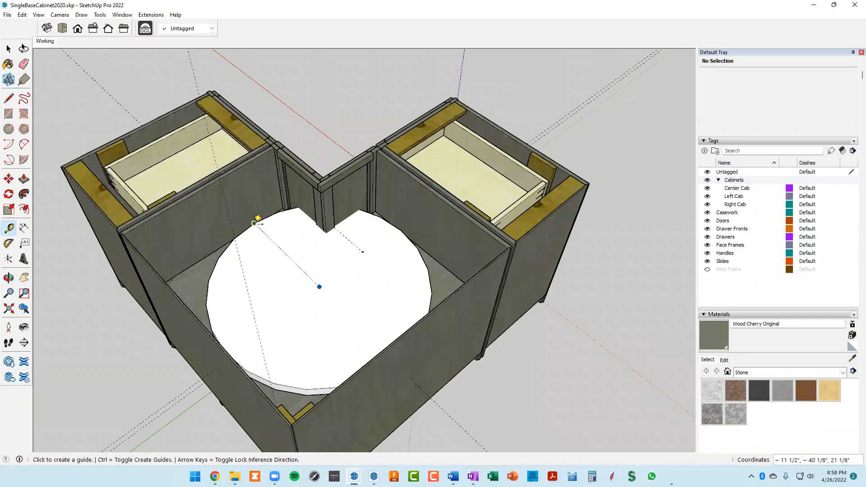
left_click(254, 223)
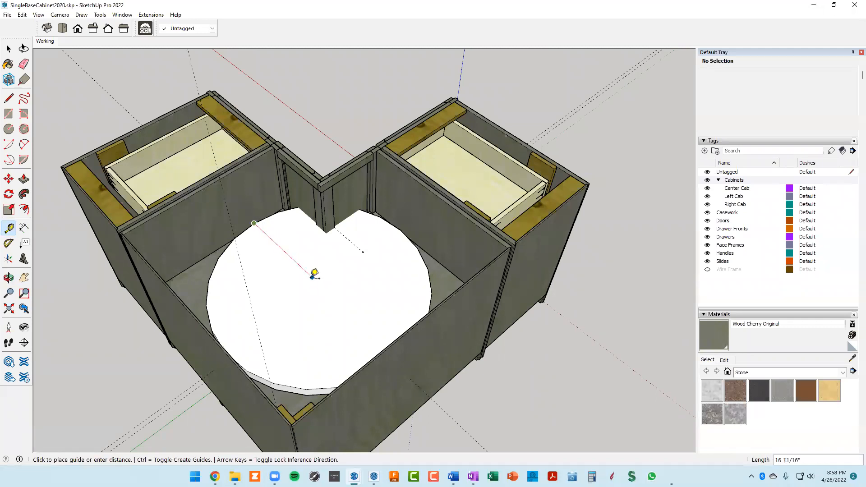
left_click(320, 285)
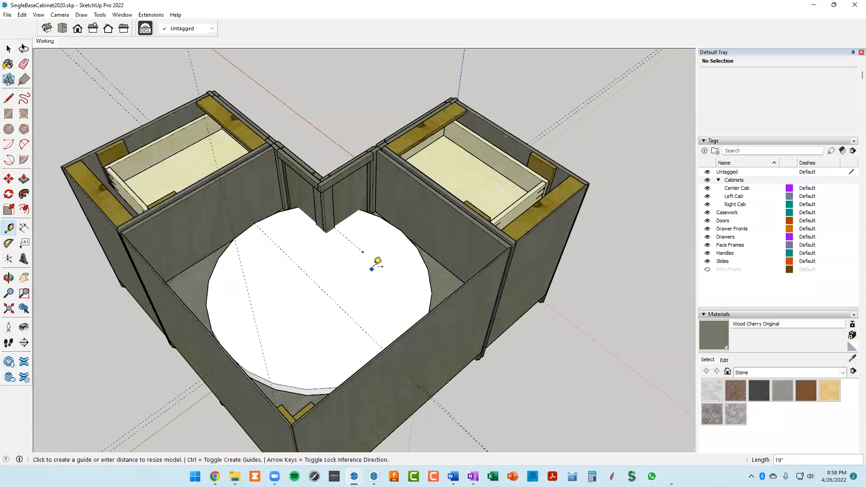
left_click(321, 286)
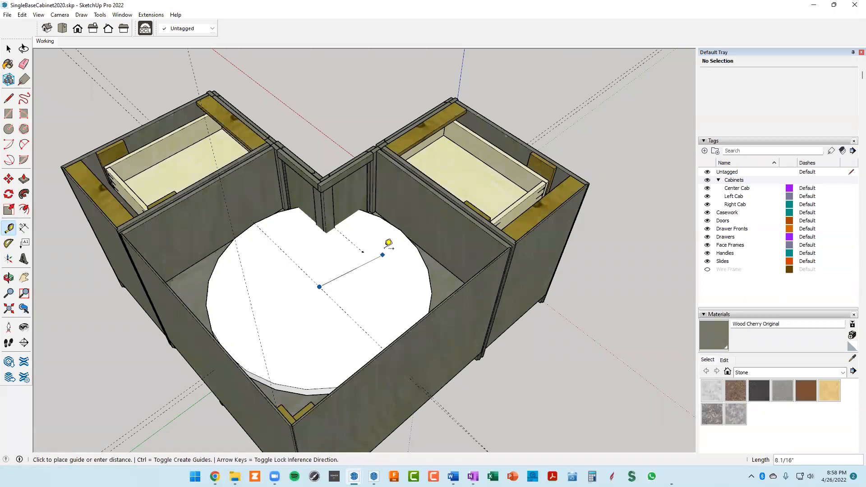
left_click(401, 230)
Place two guides across the disc, each 6" from one of the centre guides toward the corner doors.
middle_click_drag(389, 273, 347, 257)
scroll(347, 252, "up", 2)
left_click(346, 254)
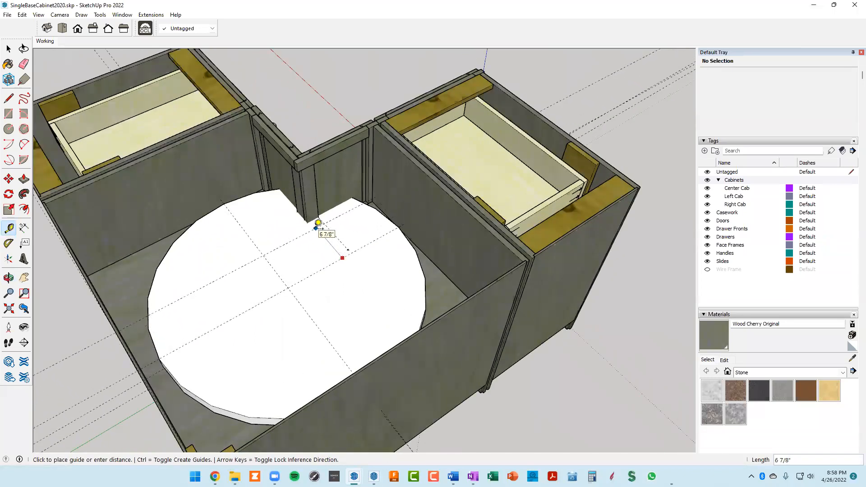
type("6")
key("Return")
left_click(251, 239)
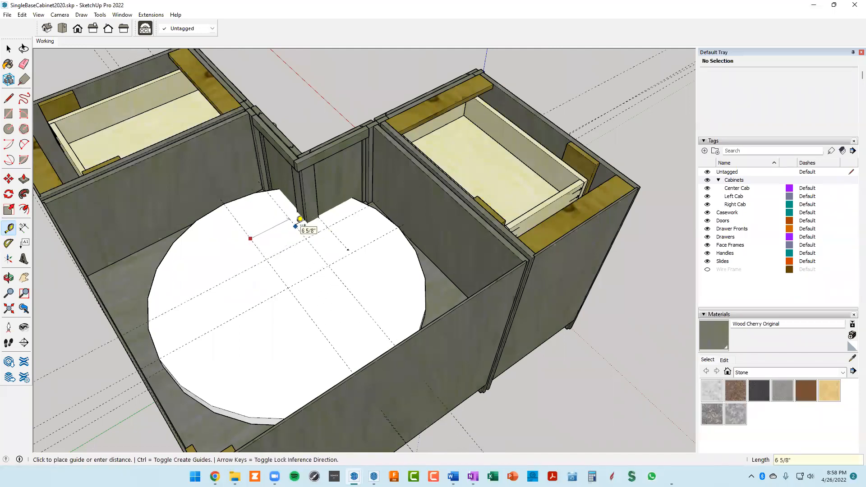
type("6")
key("Return")
Make the whole disc, with all its faces and edges, a component using the default settings.
key("space")
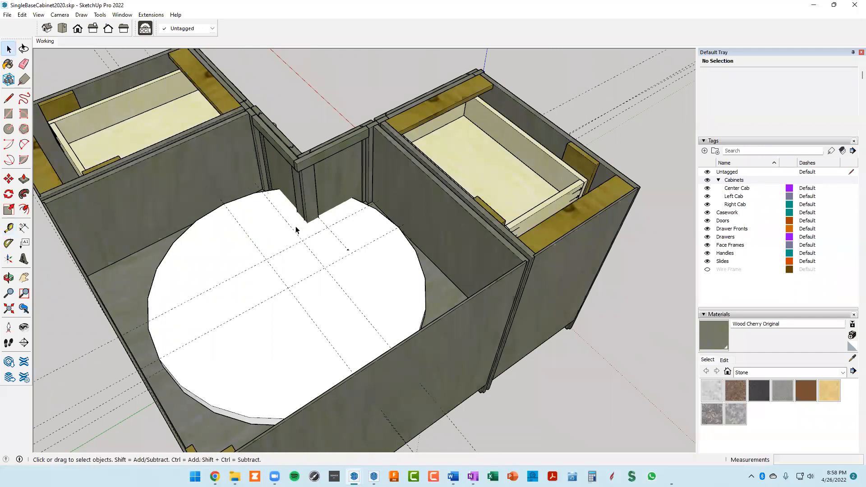
left_click(262, 330)
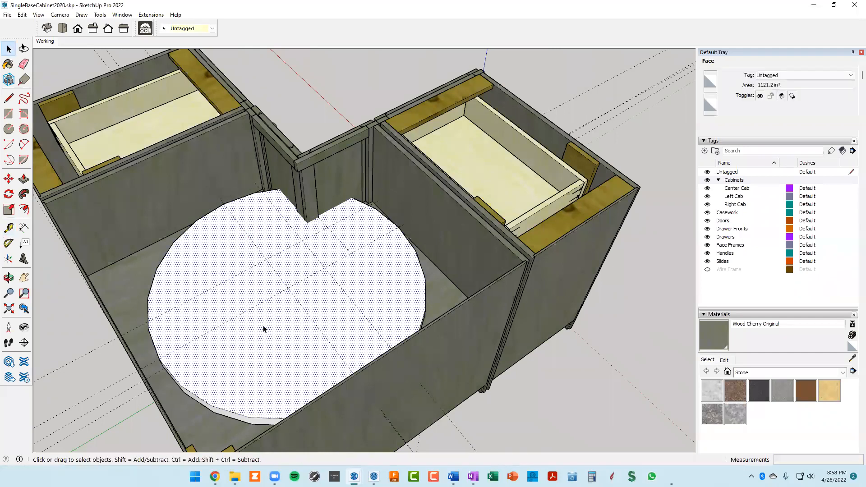
double_click(266, 328)
right_click(267, 326)
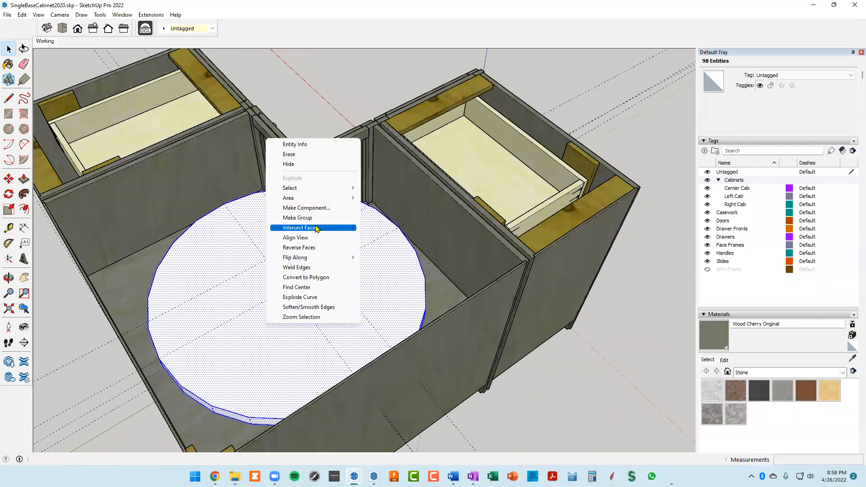
left_click(312, 208)
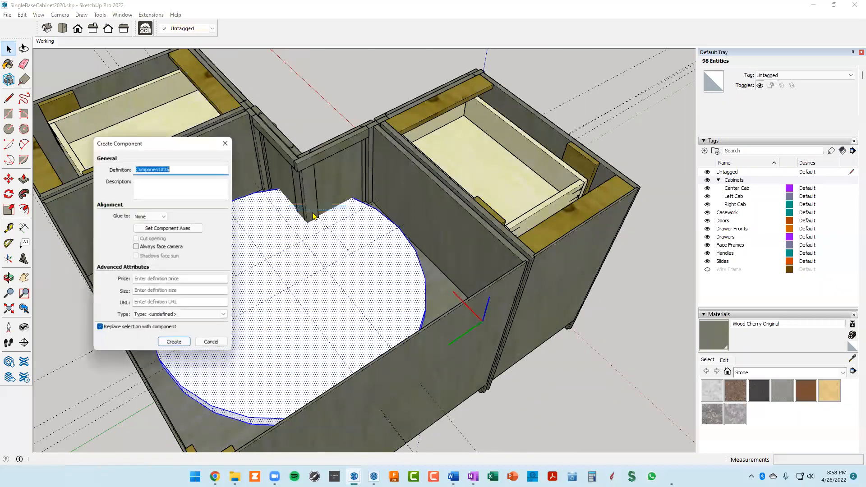
left_click(173, 344)
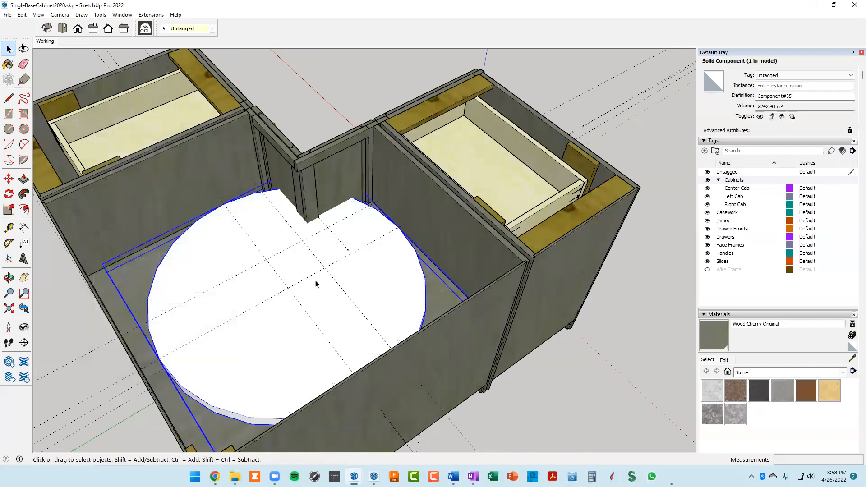
Inside the disc component, draw two perpendicular radius lines from the centre to the edge, following the centre guides toward the doors.
middle_click_drag(301, 285, 365, 310)
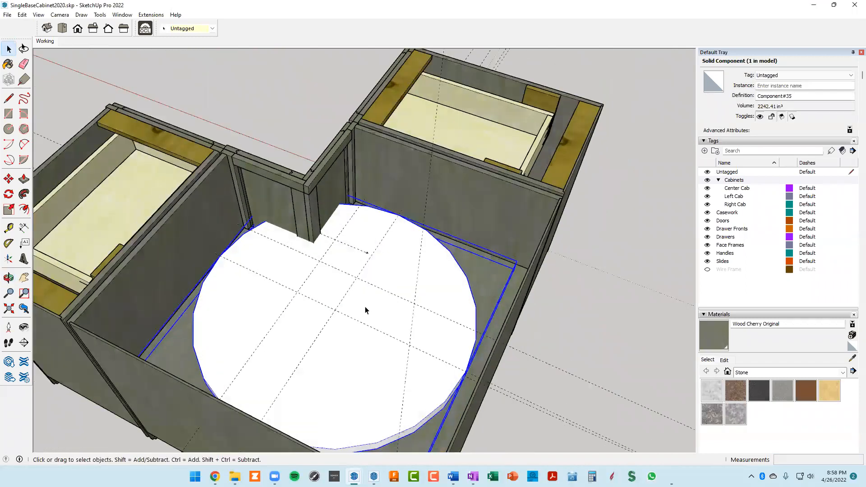
double_click(372, 306)
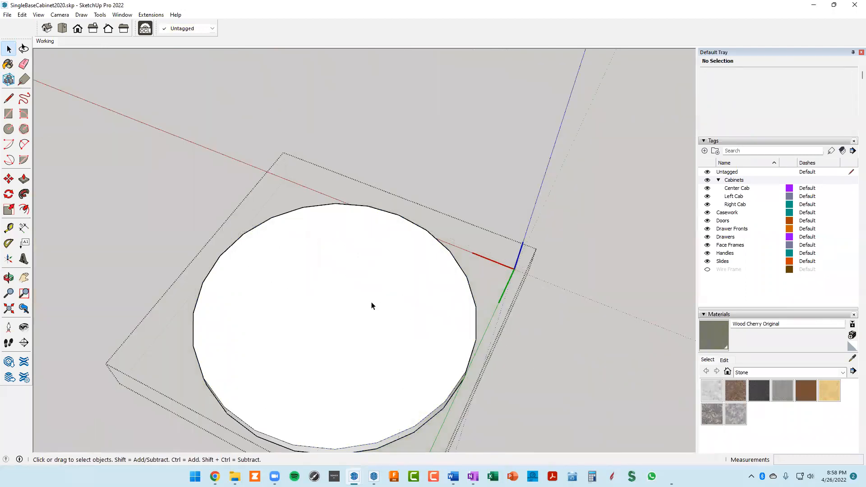
key("l")
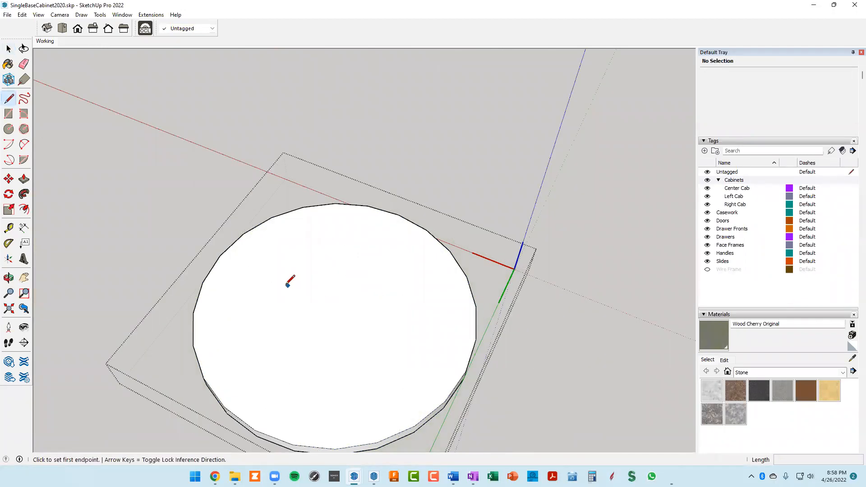
left_click(220, 256)
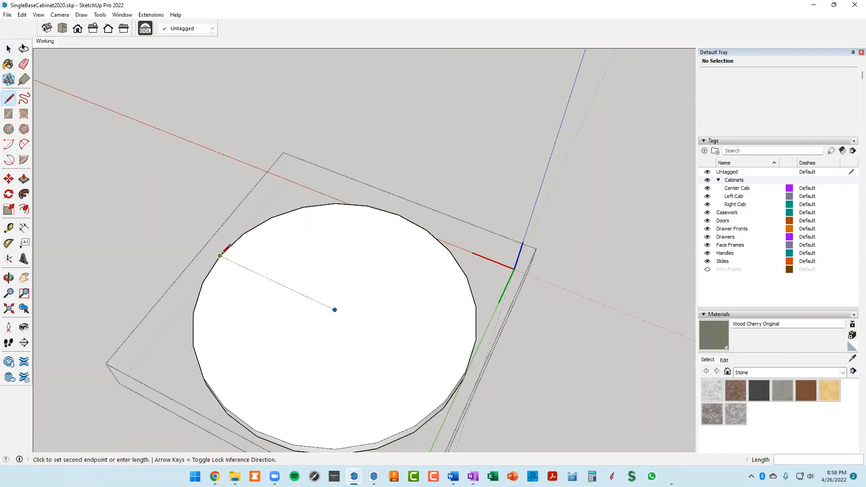
left_click(335, 310)
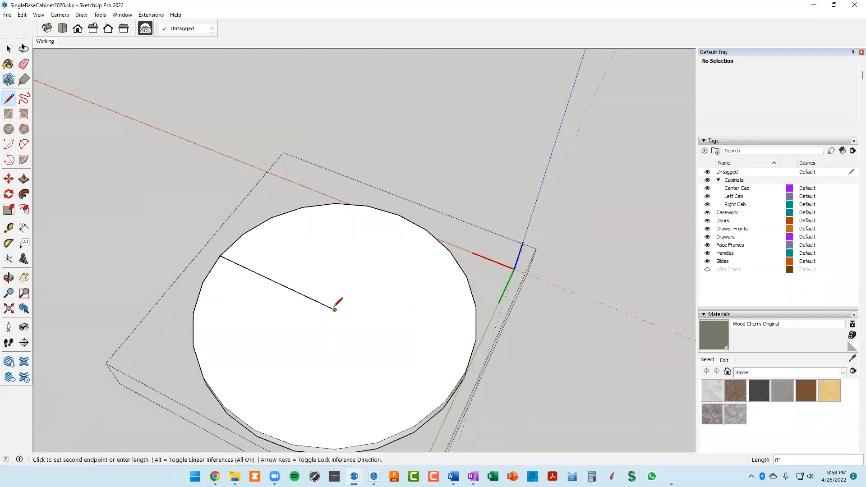
left_click(396, 214)
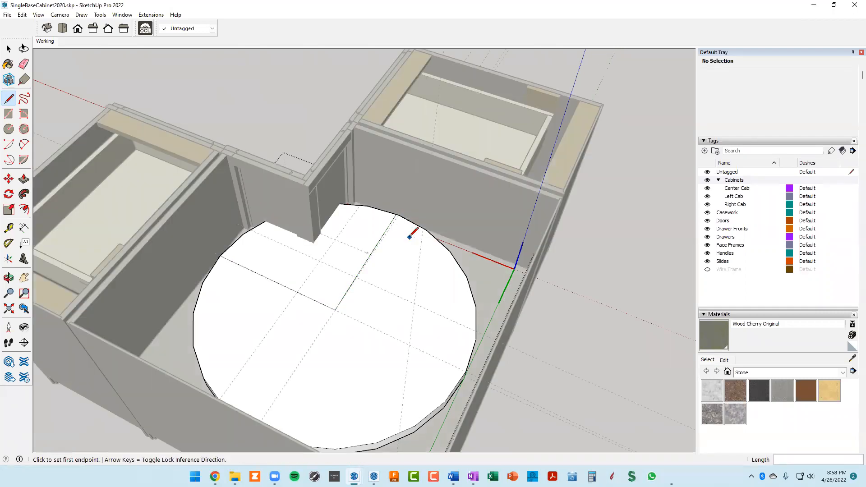
Place two guides inside the component, each 6" from one of the radius lines toward the door corner.
key("t")
left_click(377, 246)
left_click(342, 229)
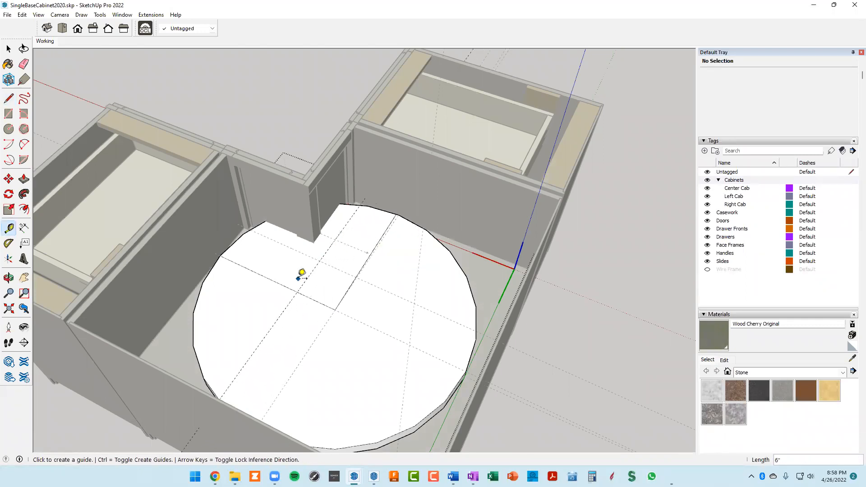
left_click(288, 287)
left_click(312, 249)
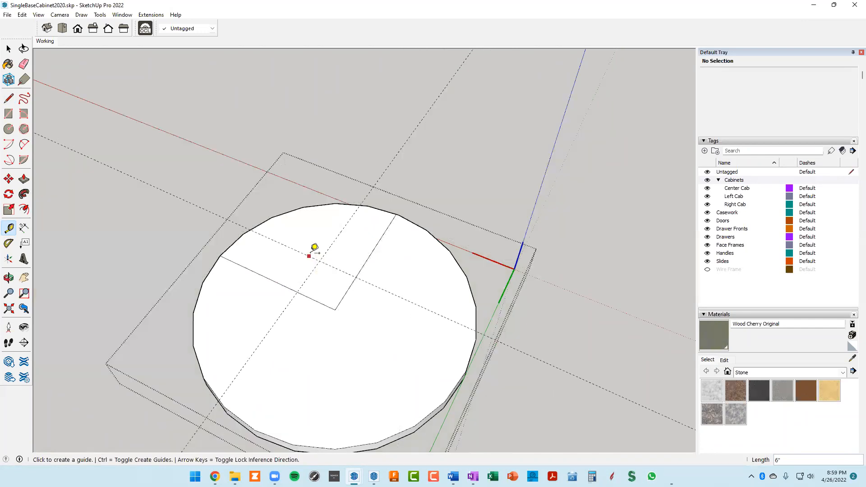
Draw two lines along the offset guides, from the disc's edge to their intersection and out to the edge again.
key("l")
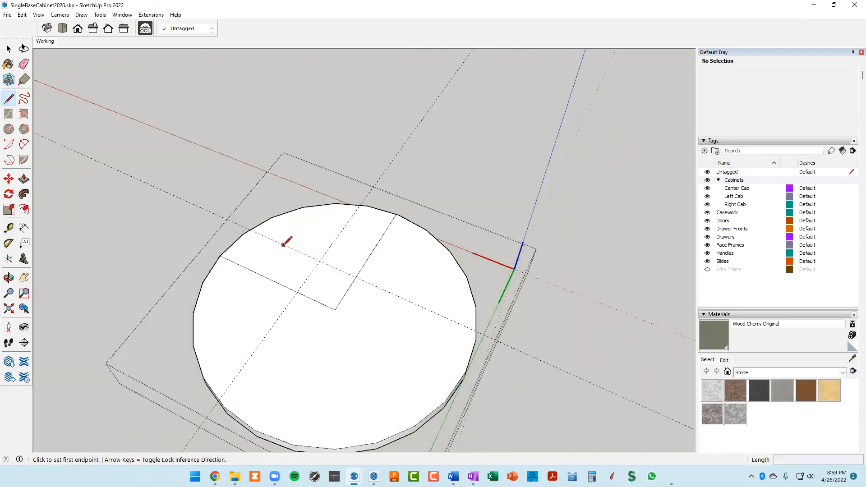
left_click(250, 229)
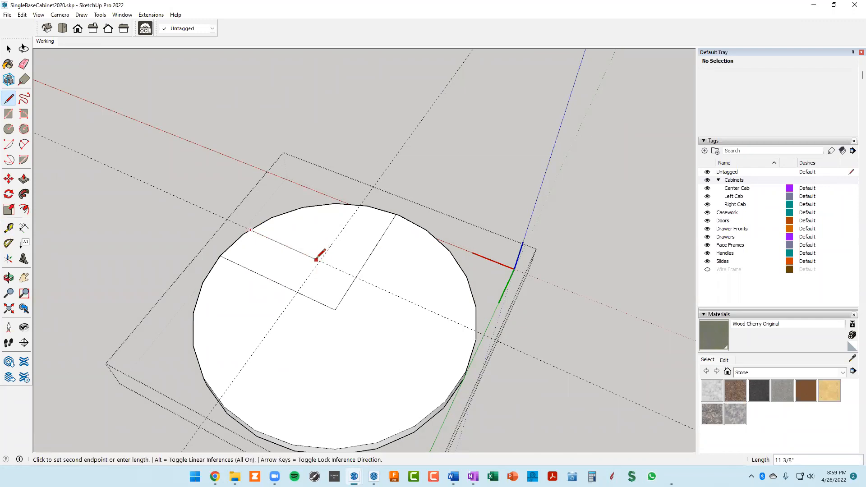
left_click(320, 260)
left_click(362, 204)
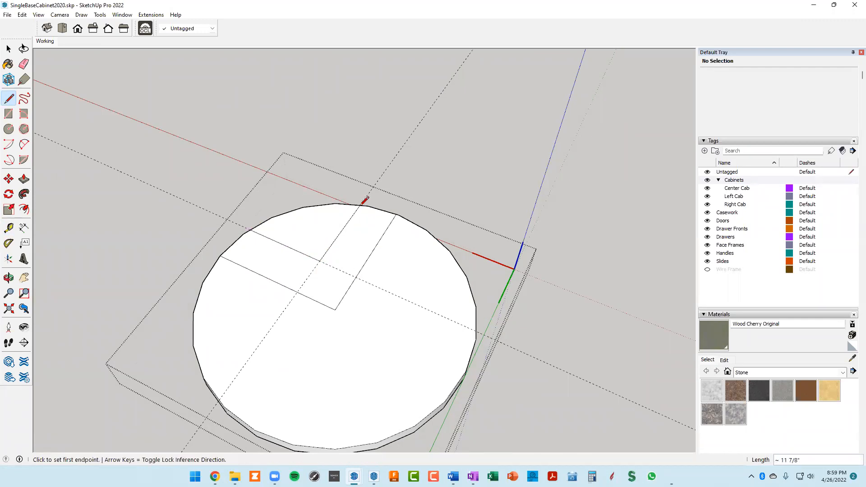
Push/pull the corner face down through the disc's full thickness to cut out the door-corner notch.
middle_click_drag(321, 297, 702, 262)
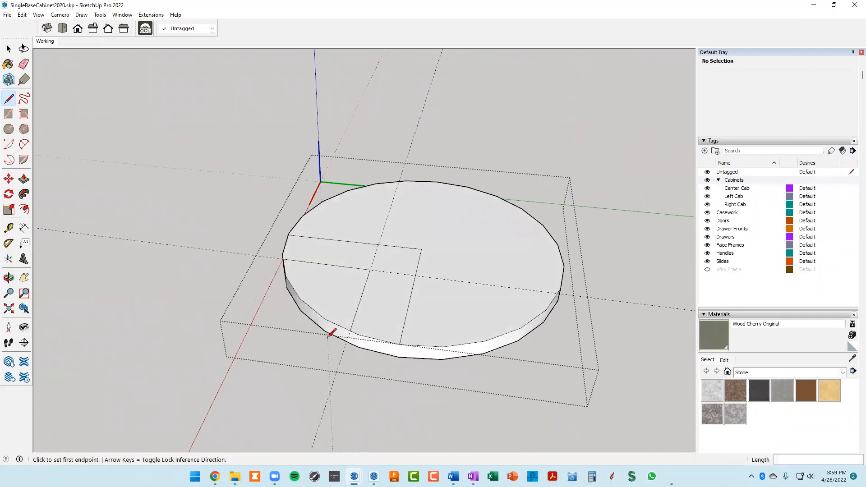
key("p")
left_click(323, 315)
left_click(321, 323)
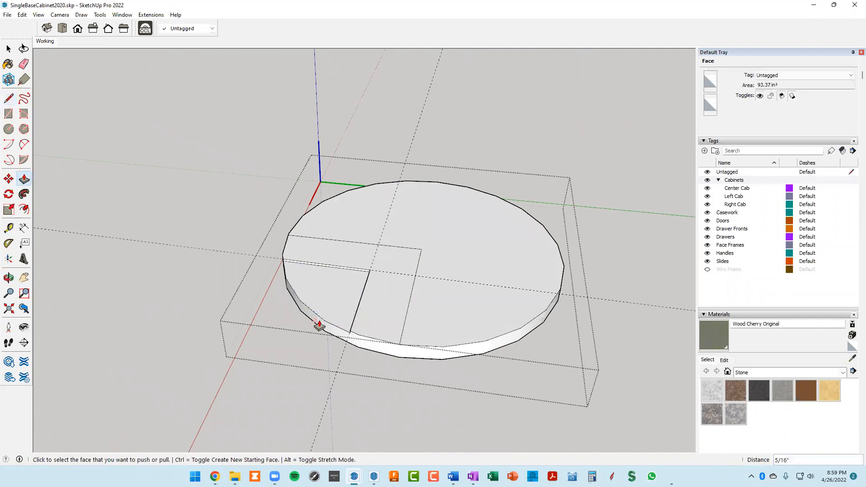
left_click(331, 321)
left_click(332, 336)
Erase the two radius lines from the notched disc's top face.
key("e")
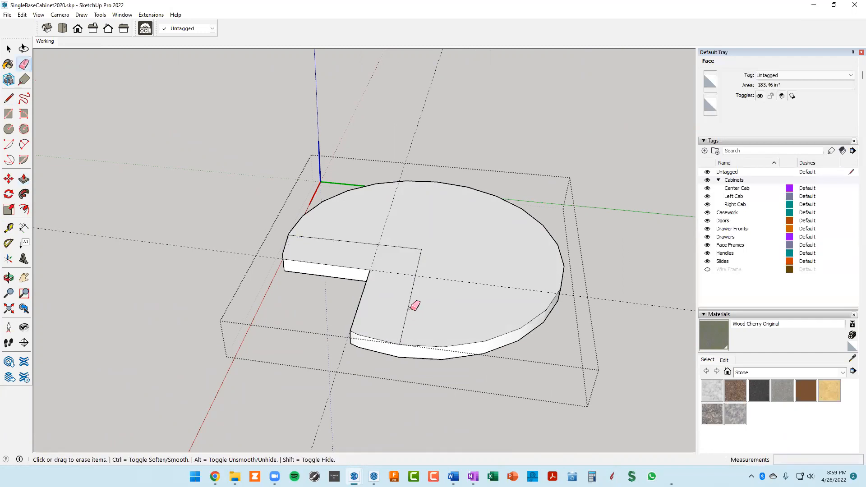
left_click(410, 307)
left_click(421, 248)
Offset the outline of the notched disc's top face 1" inward.
key("o")
mouse_move(422, 267)
left_mouse_down()
mouse_move(321, 285)
mouse_move(335, 262)
left_mouse_up()
key("e")
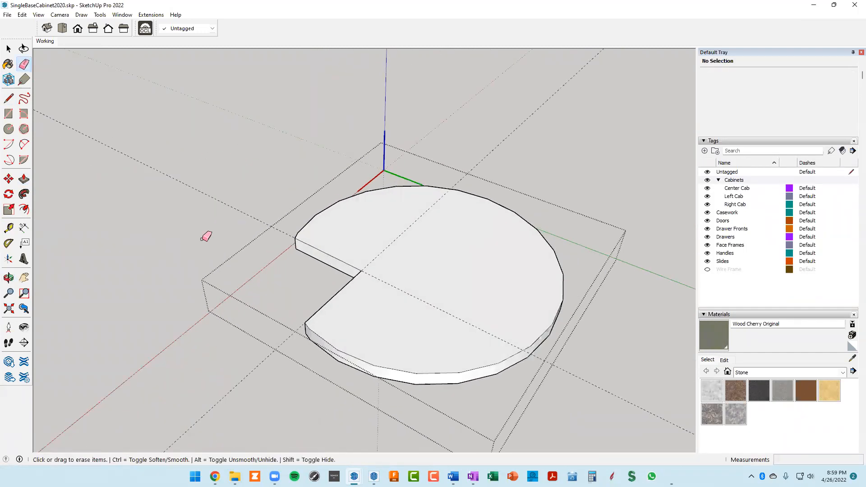
left_click(25, 209)
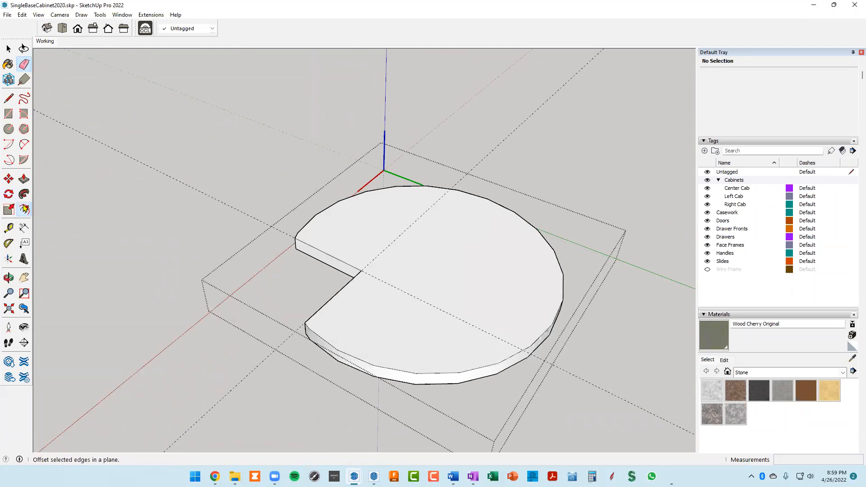
left_click(396, 195)
left_click(396, 195)
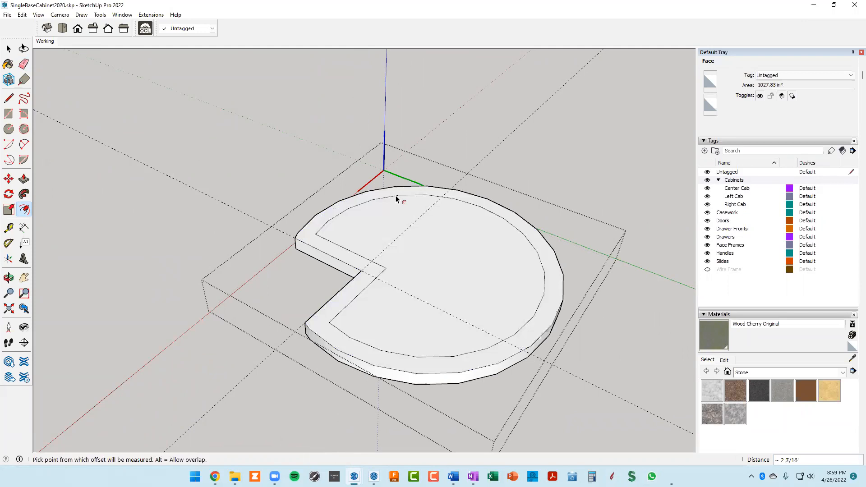
type("1")
key("Return")
Push the inner face down 1" to leave a raised rim, and close the turntable component.
key("p")
left_click(433, 249)
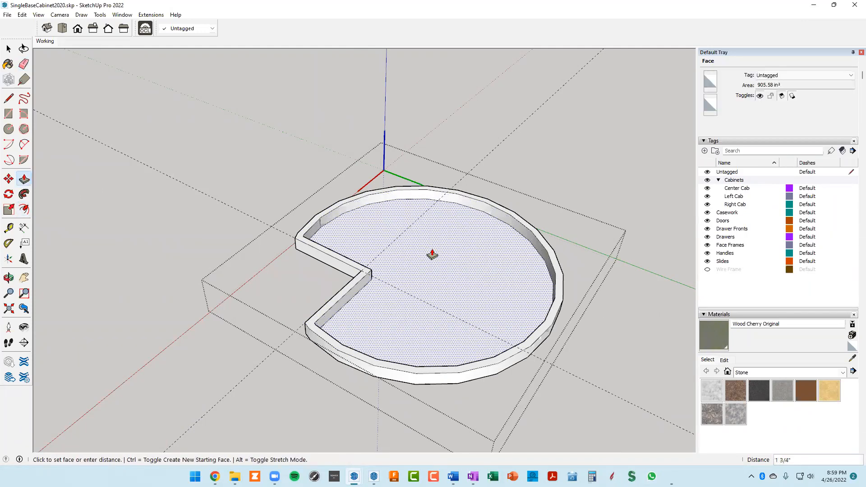
key("Return")
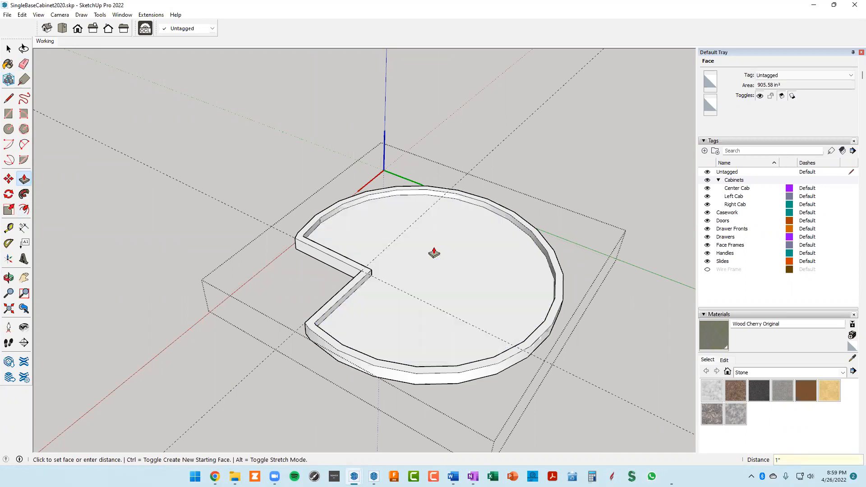
right_click(261, 127)
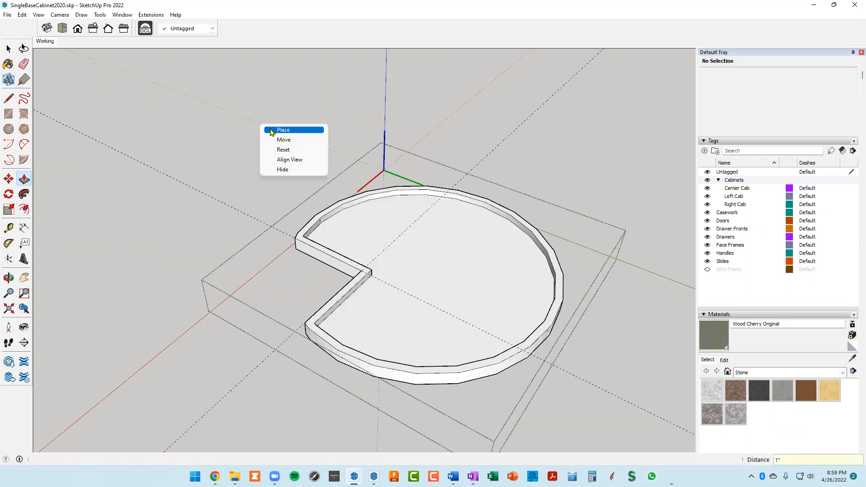
right_click(251, 142)
left_click(259, 148)
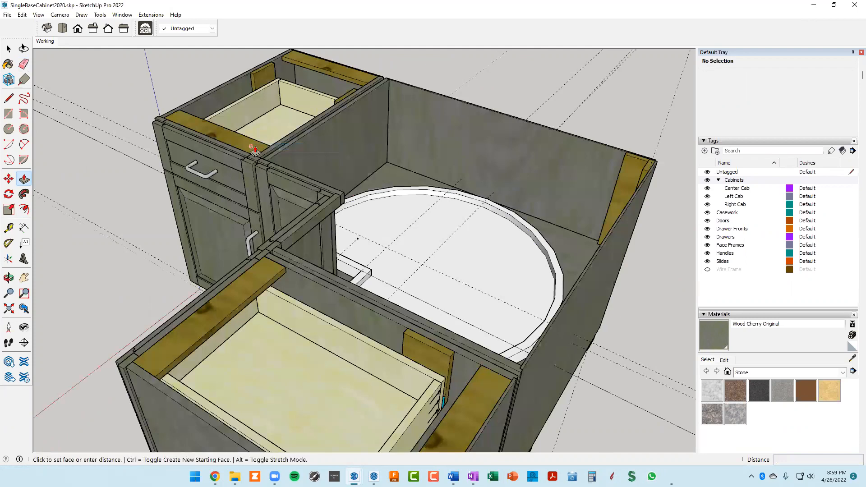
Delete the corner cabinet's back panel that hides the turntable and the space beneath it.
middle_click_drag(407, 222, 339, 208)
key("space")
left_click(339, 207)
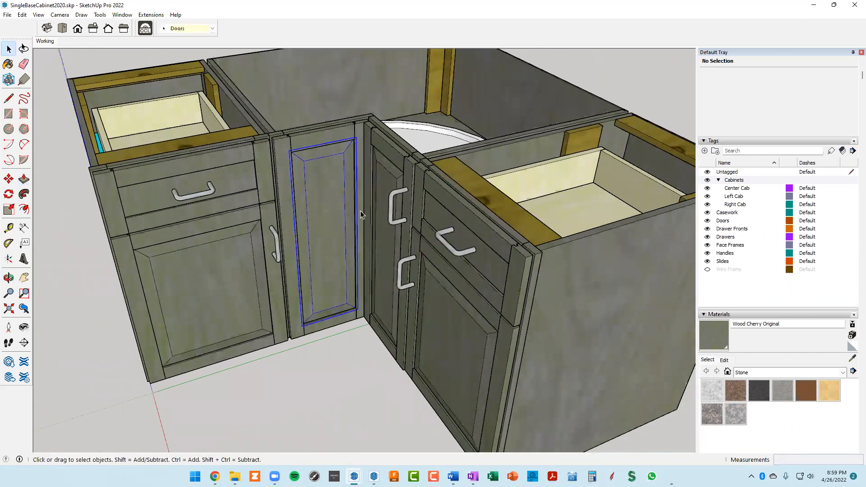
scroll(427, 245, "down", 3)
middle_click_drag(516, 226, 370, 244)
left_click(397, 299)
key("Delete")
Copy the turntable shelf straight down onto the corner cabinet's lower floor.
left_click(394, 254)
key("m")
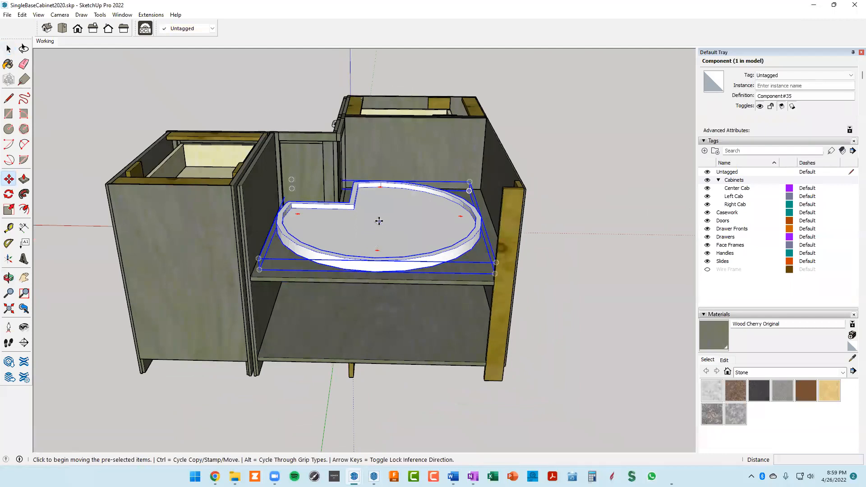
key("ctrl")
left_click(379, 232)
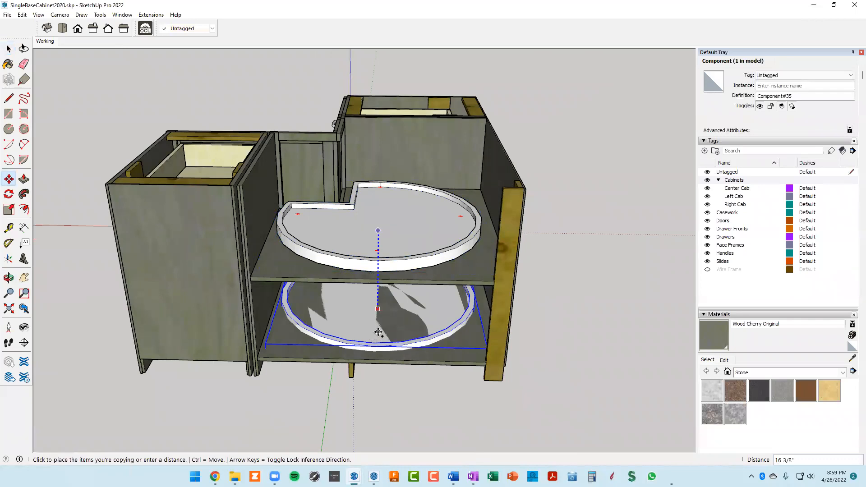
left_click(376, 346)
Raise the lower turntable copy 1 3/4" so it rests on the corner cabinet's lower floor, and shift it sideways about 1/4".
middle_click_drag(375, 346, 356, 316)
scroll(356, 316, "up", 3)
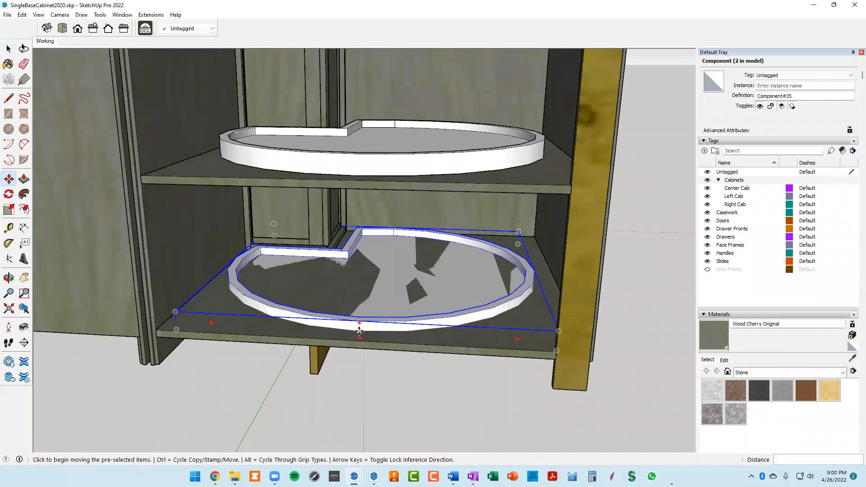
left_click(359, 331)
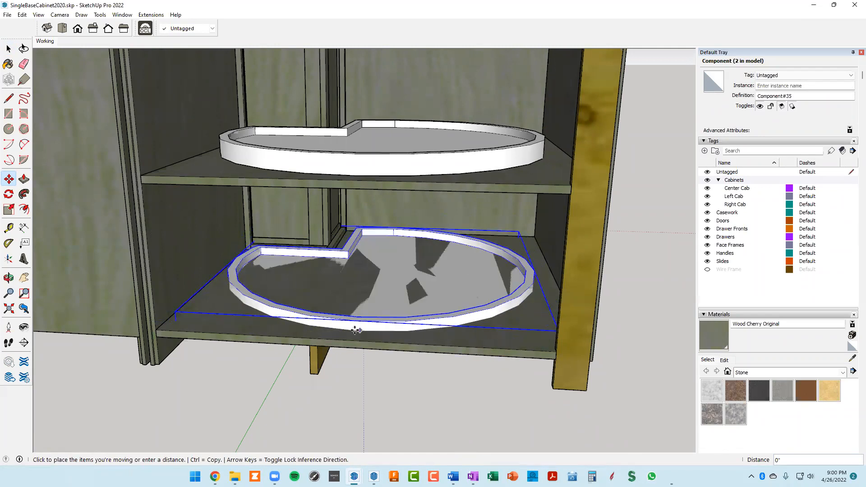
left_click(356, 331)
scroll(360, 332, "up", 3)
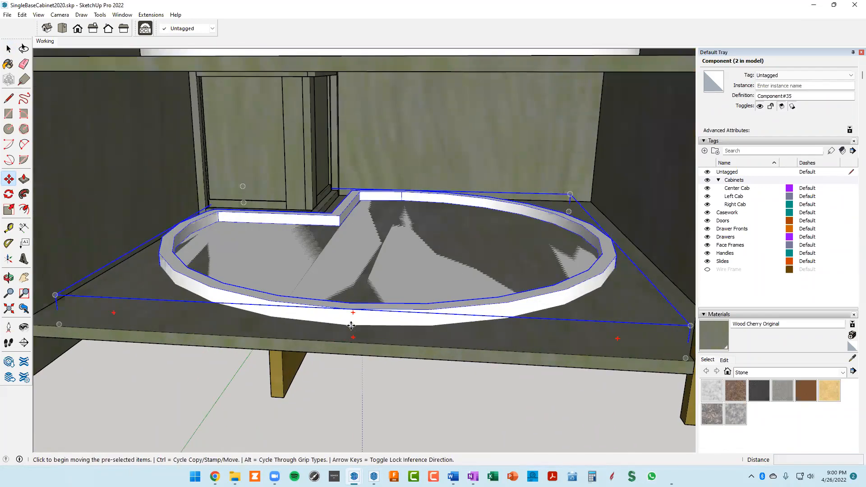
left_click(352, 325)
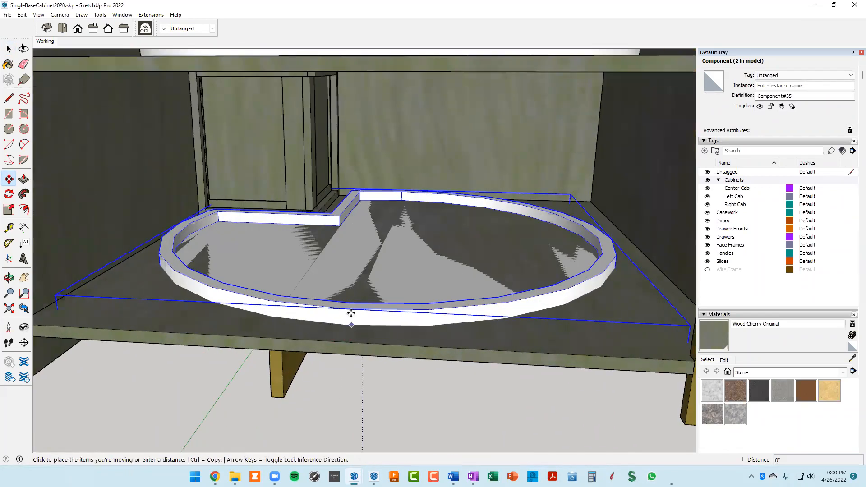
left_click(346, 298)
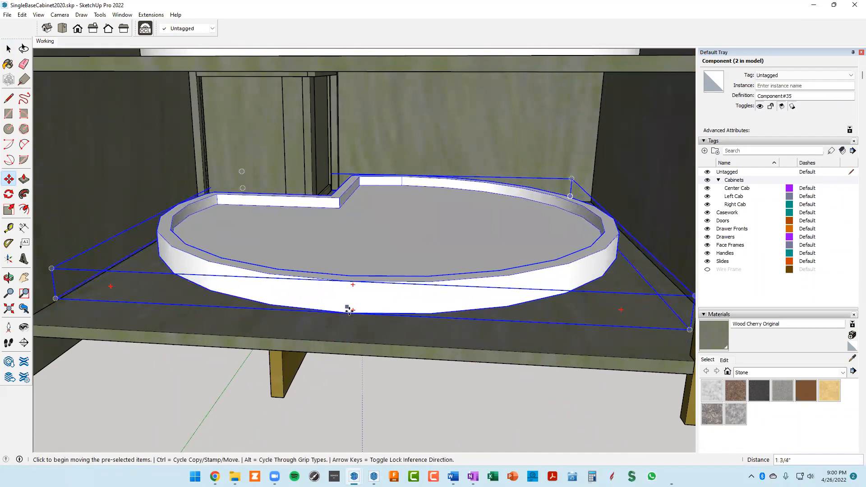
left_click(351, 312)
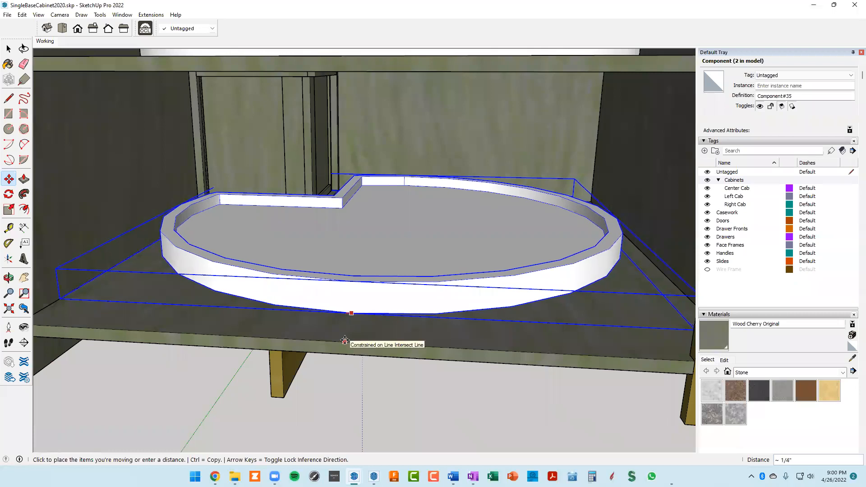
left_click(345, 340)
Examine the three joined cabinets from the front, including the corner cabinet's doors, handles and neighbouring face frames.
scroll(367, 336, "down", 5)
middle_click_drag(367, 336, 576, 290)
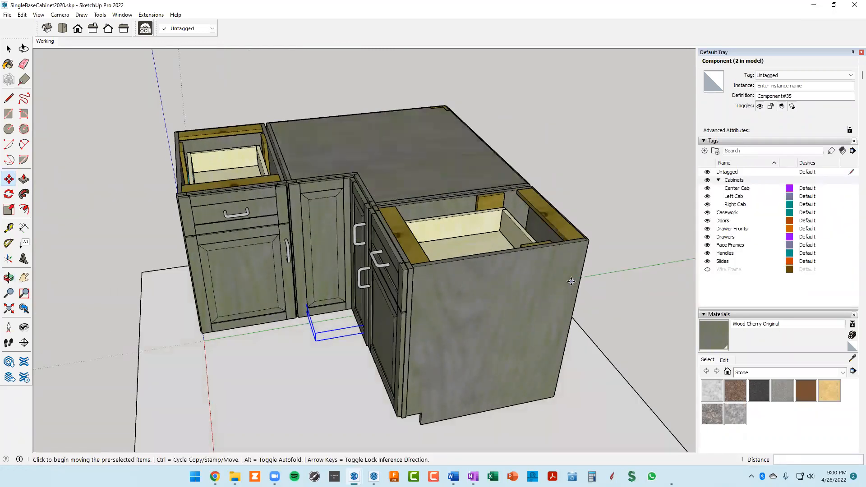
middle_click_drag(458, 228, 289, 370)
key("space")
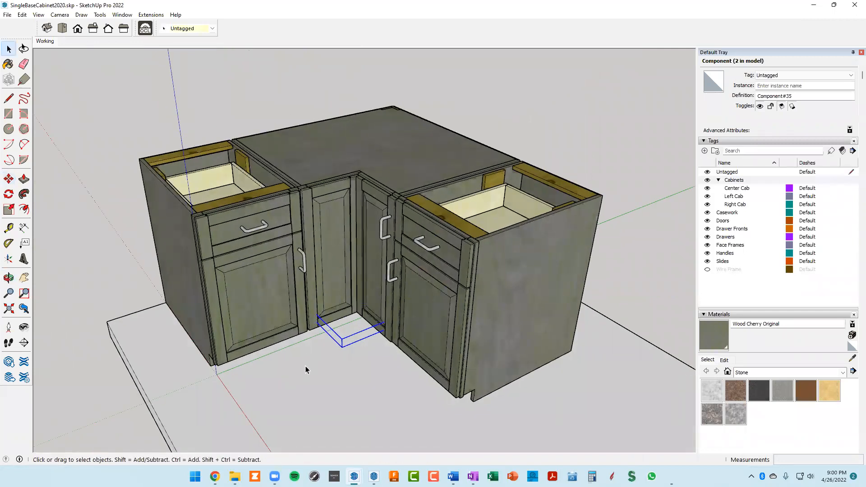
left_click(333, 329)
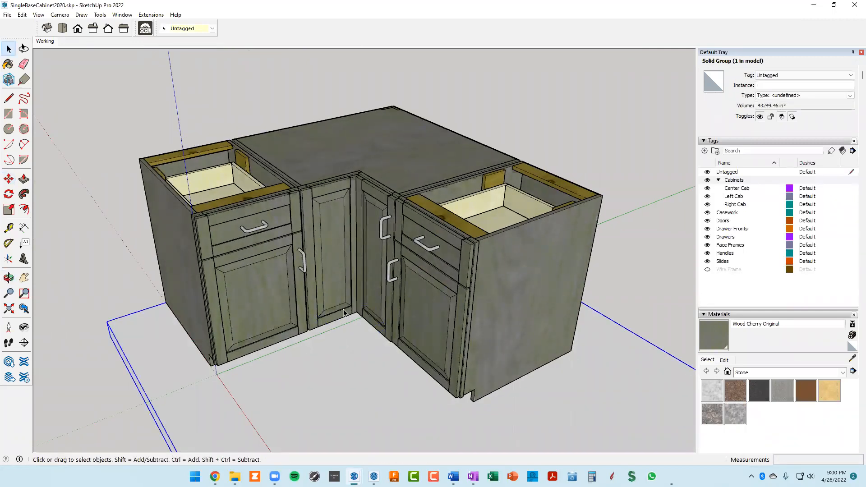
middle_click_drag(370, 215, 483, 291)
scroll(394, 265, "up", 5)
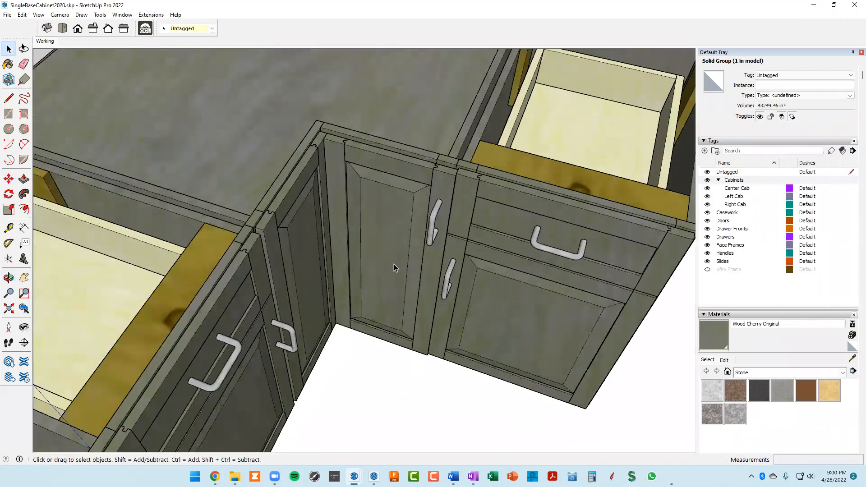
scroll(394, 264, "down", 5)
middle_click_drag(368, 237, 129, 160)
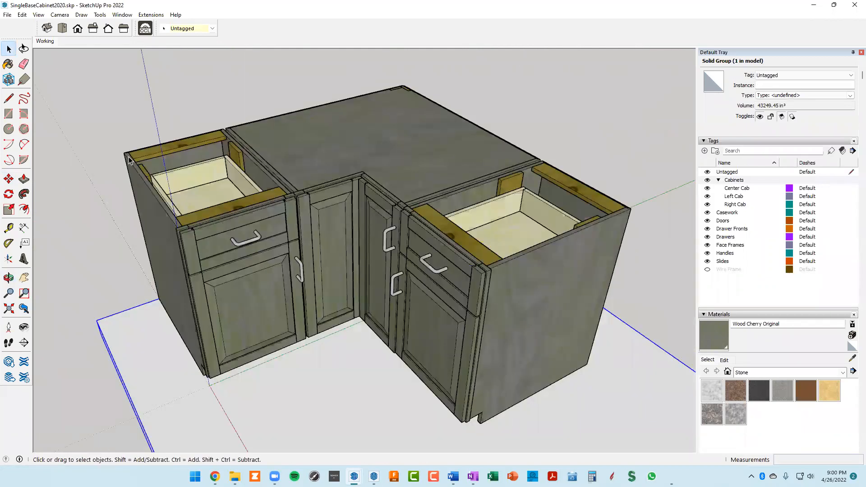